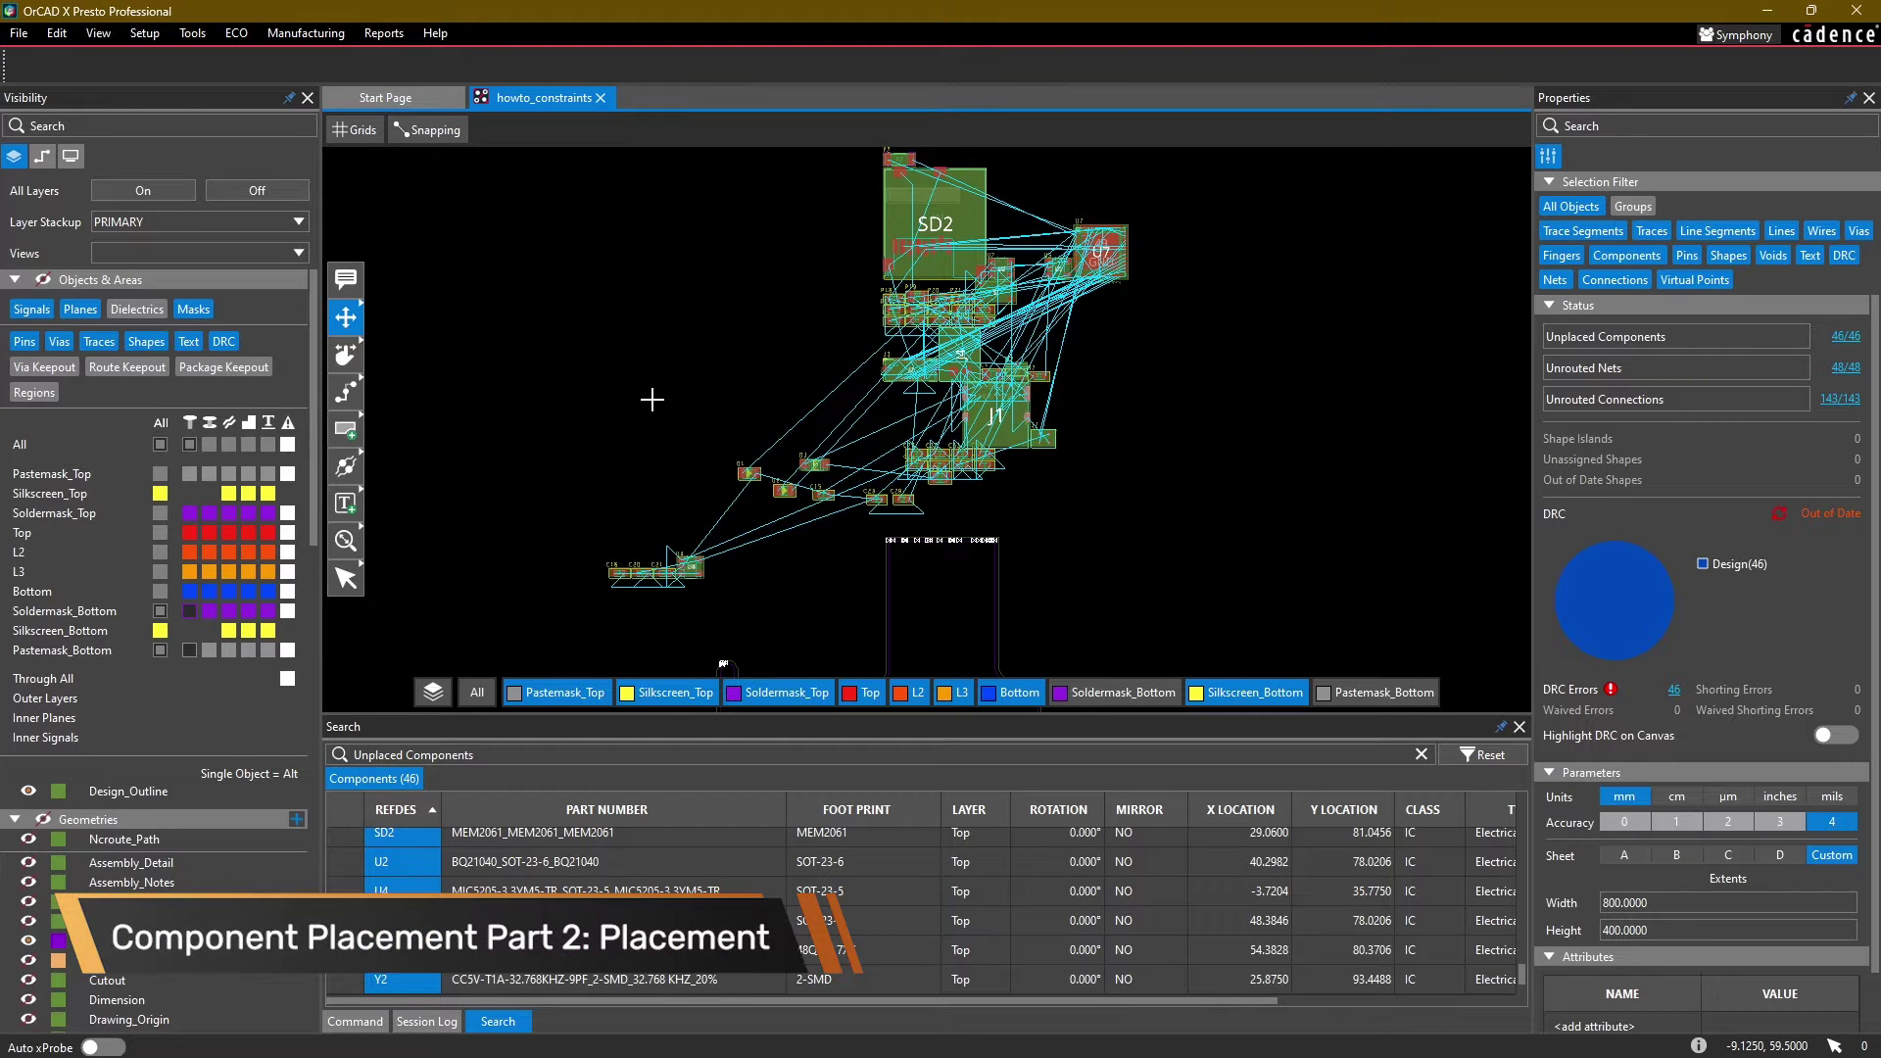
middle_click_drag(678, 391, 652, 427)
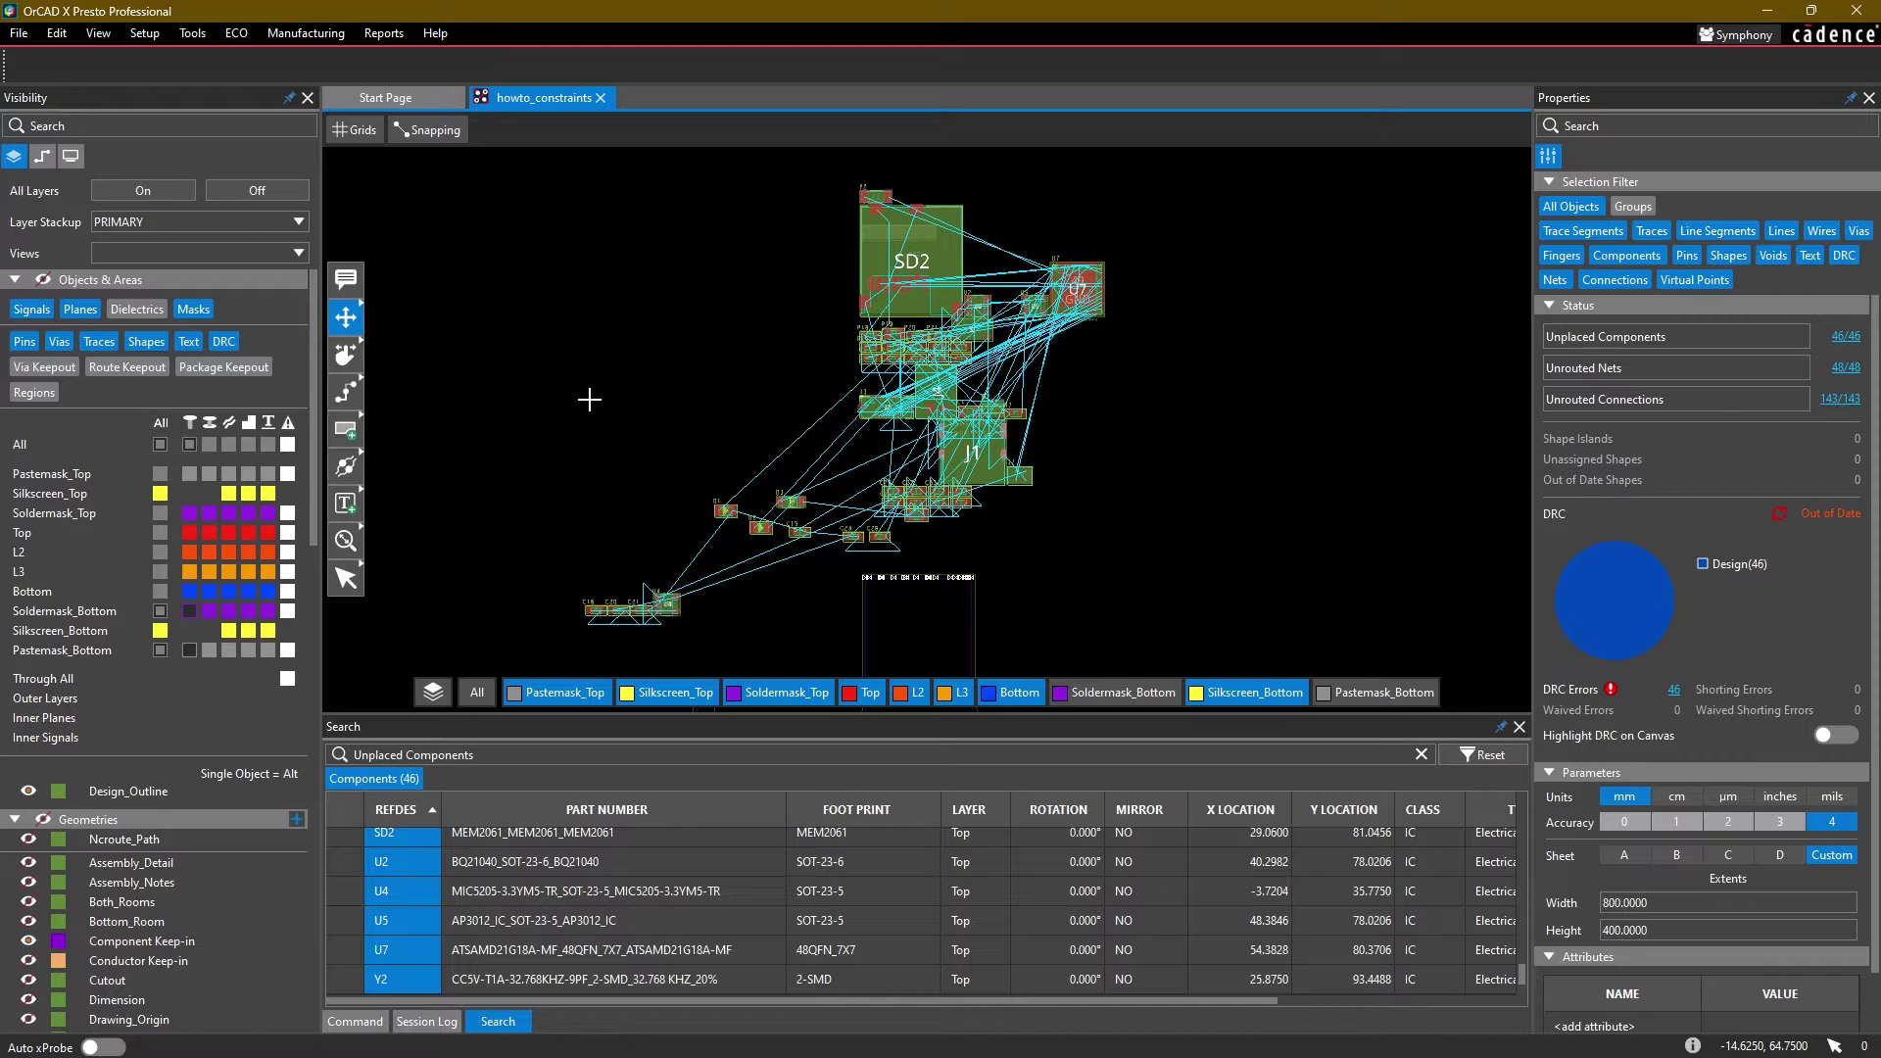
middle_click_drag(593, 417, 592, 398)
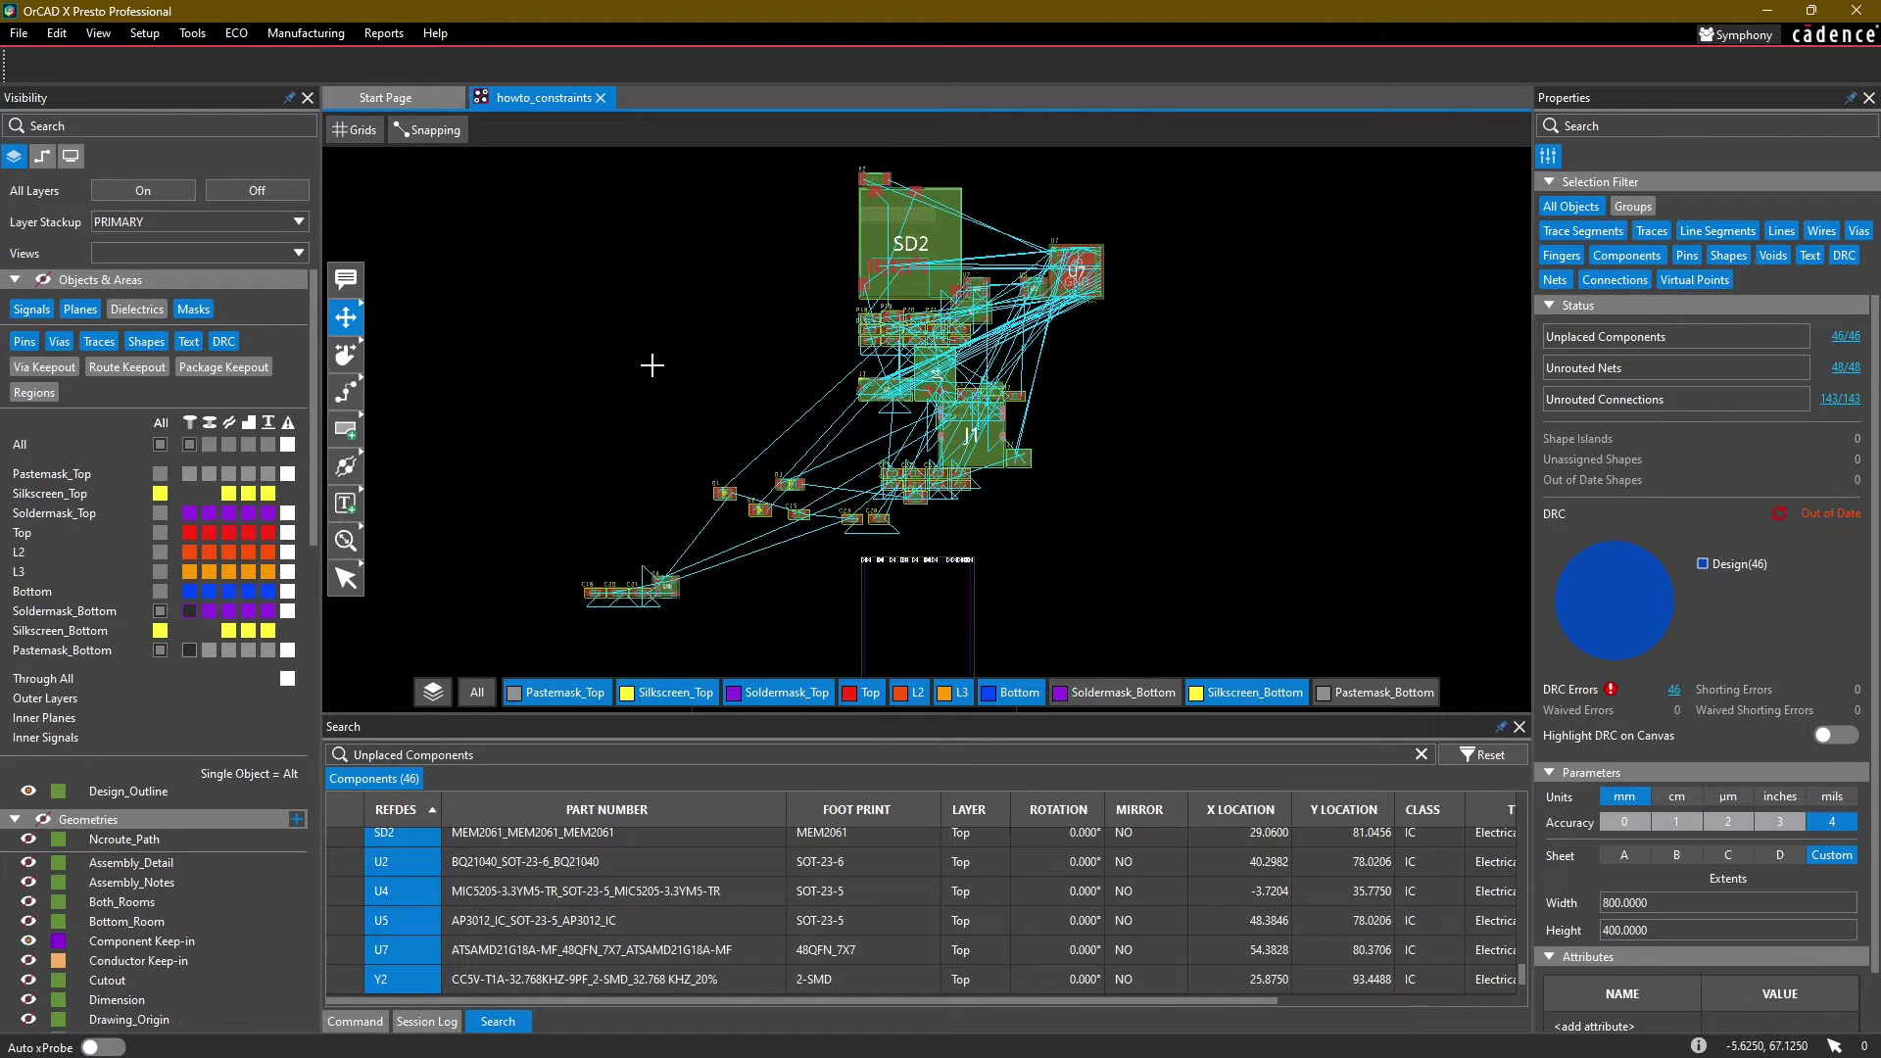
mouse_move(672, 449)
middle_mouse_down()
mouse_move(655, 293)
mouse_move(656, 442)
middle_mouse_up()
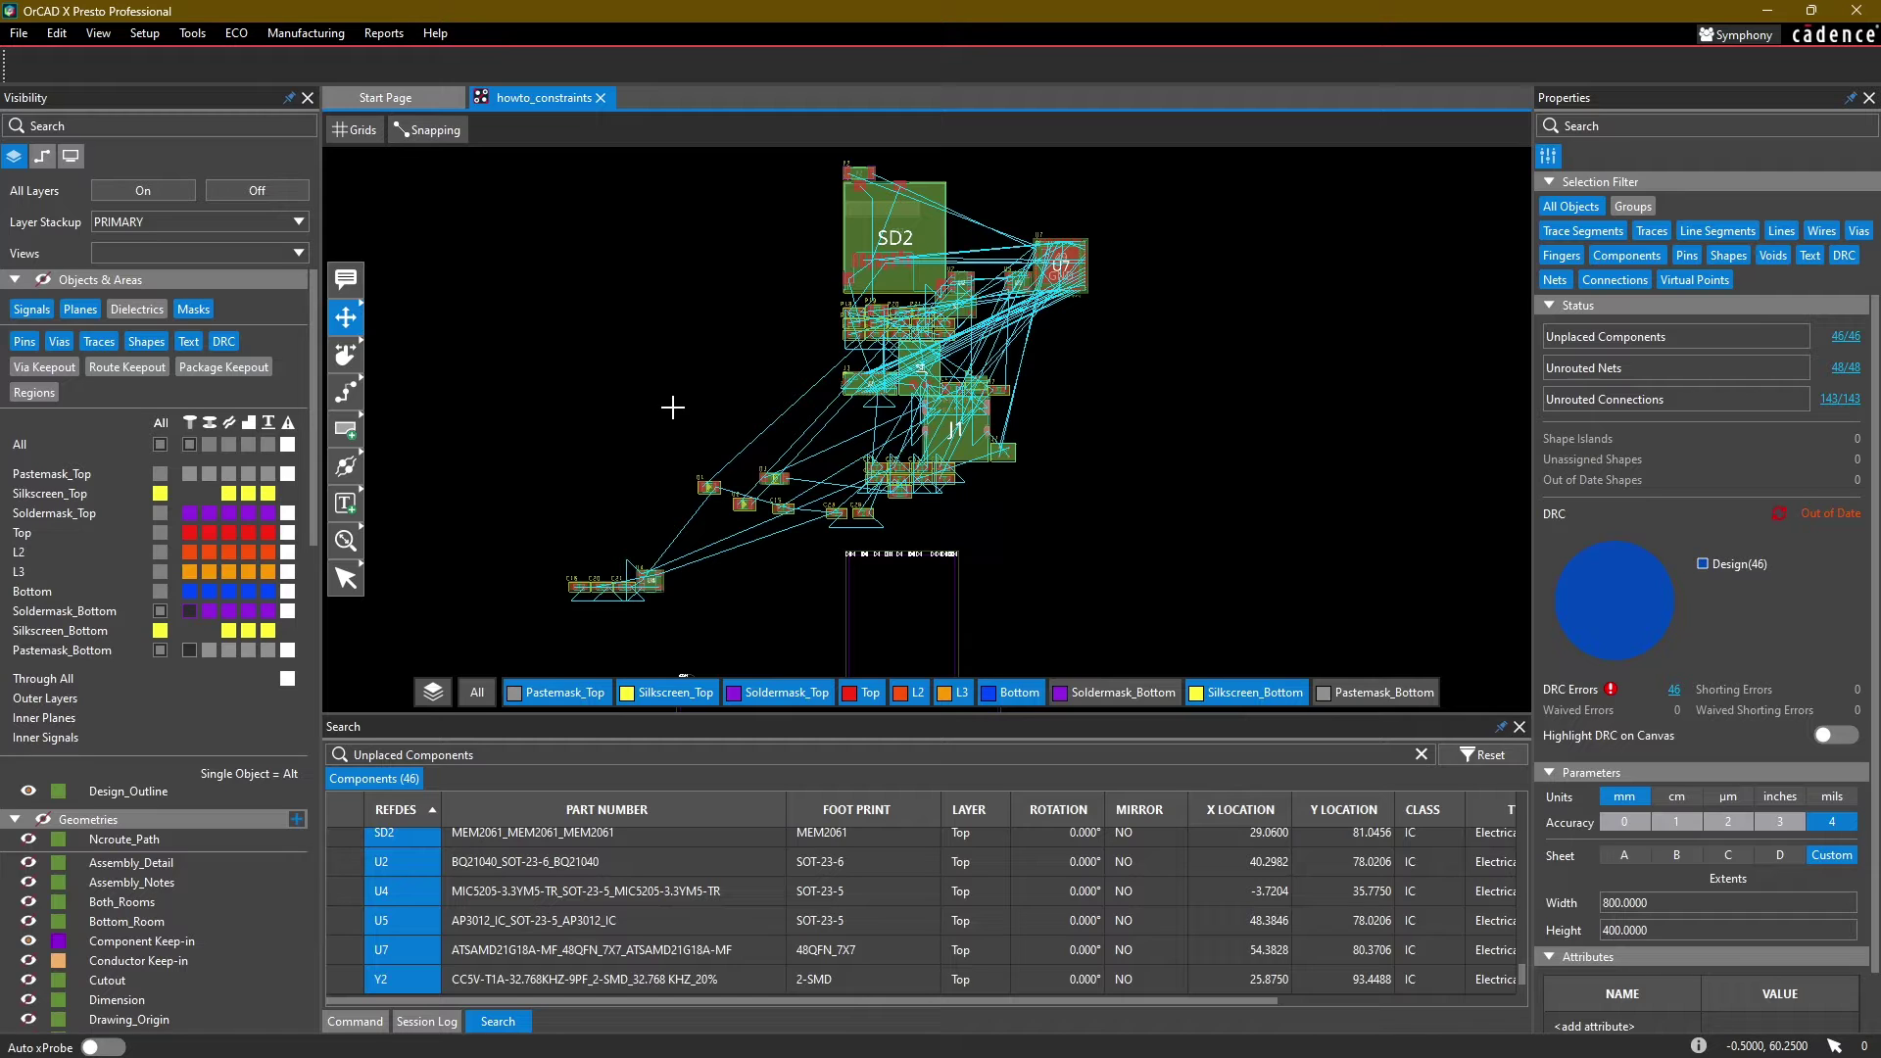
middle_click_drag(674, 357, 672, 250)
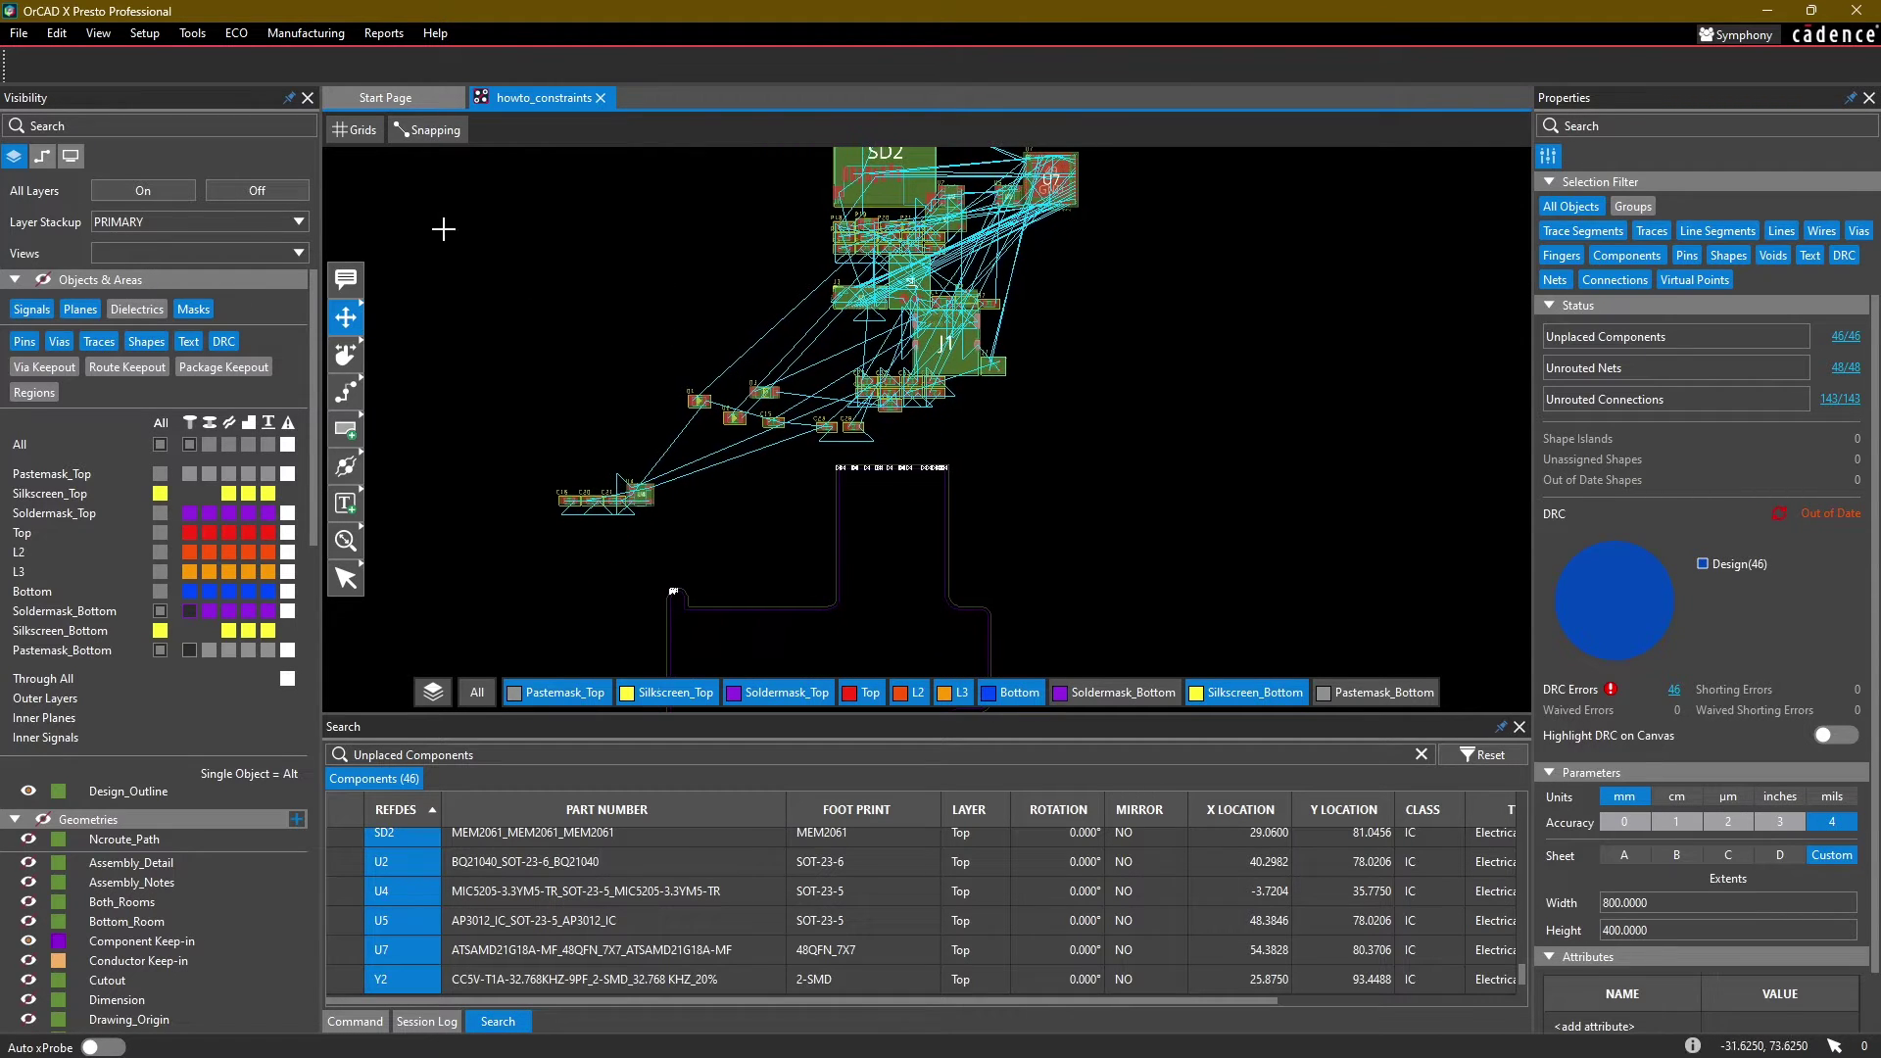
Step: Turn off object snapping and the alignment guides in the snapping settings
left_click(431, 132)
left_click(624, 172)
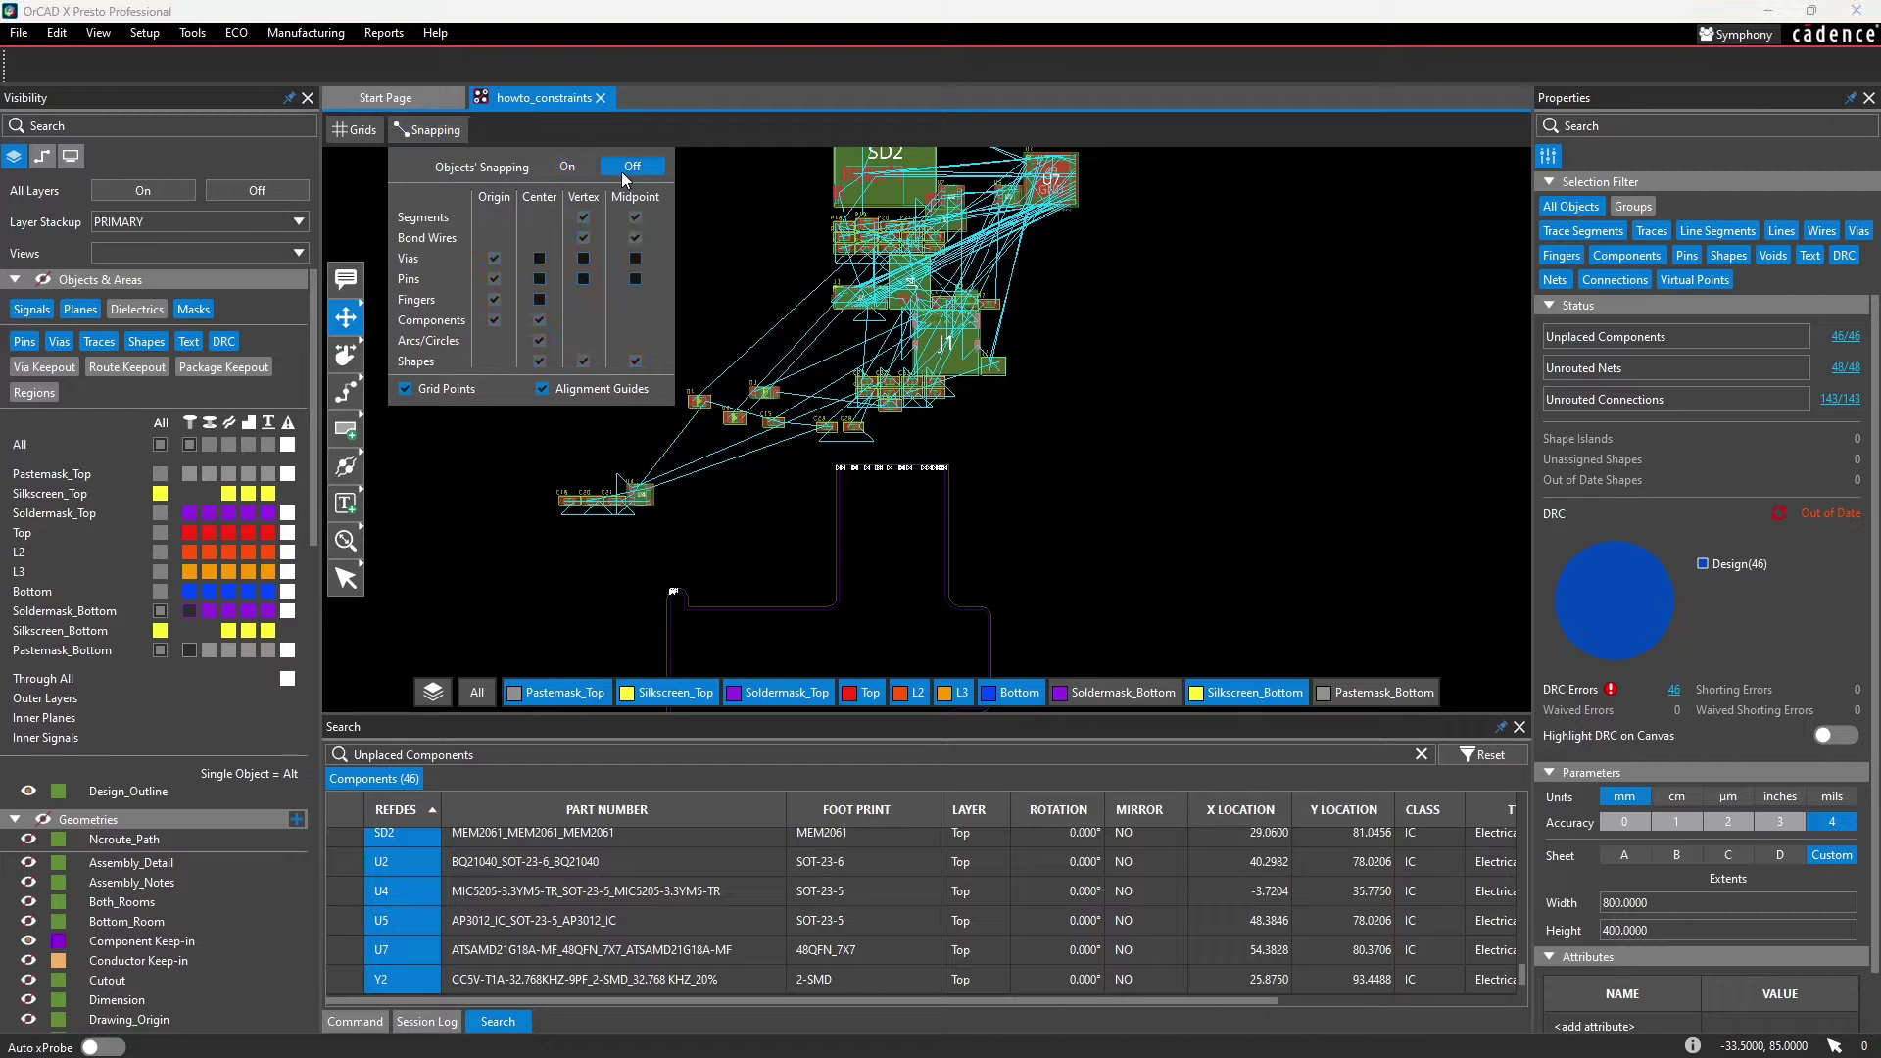
left_click(543, 388)
left_click(447, 131)
middle_click_drag(684, 259, 690, 282)
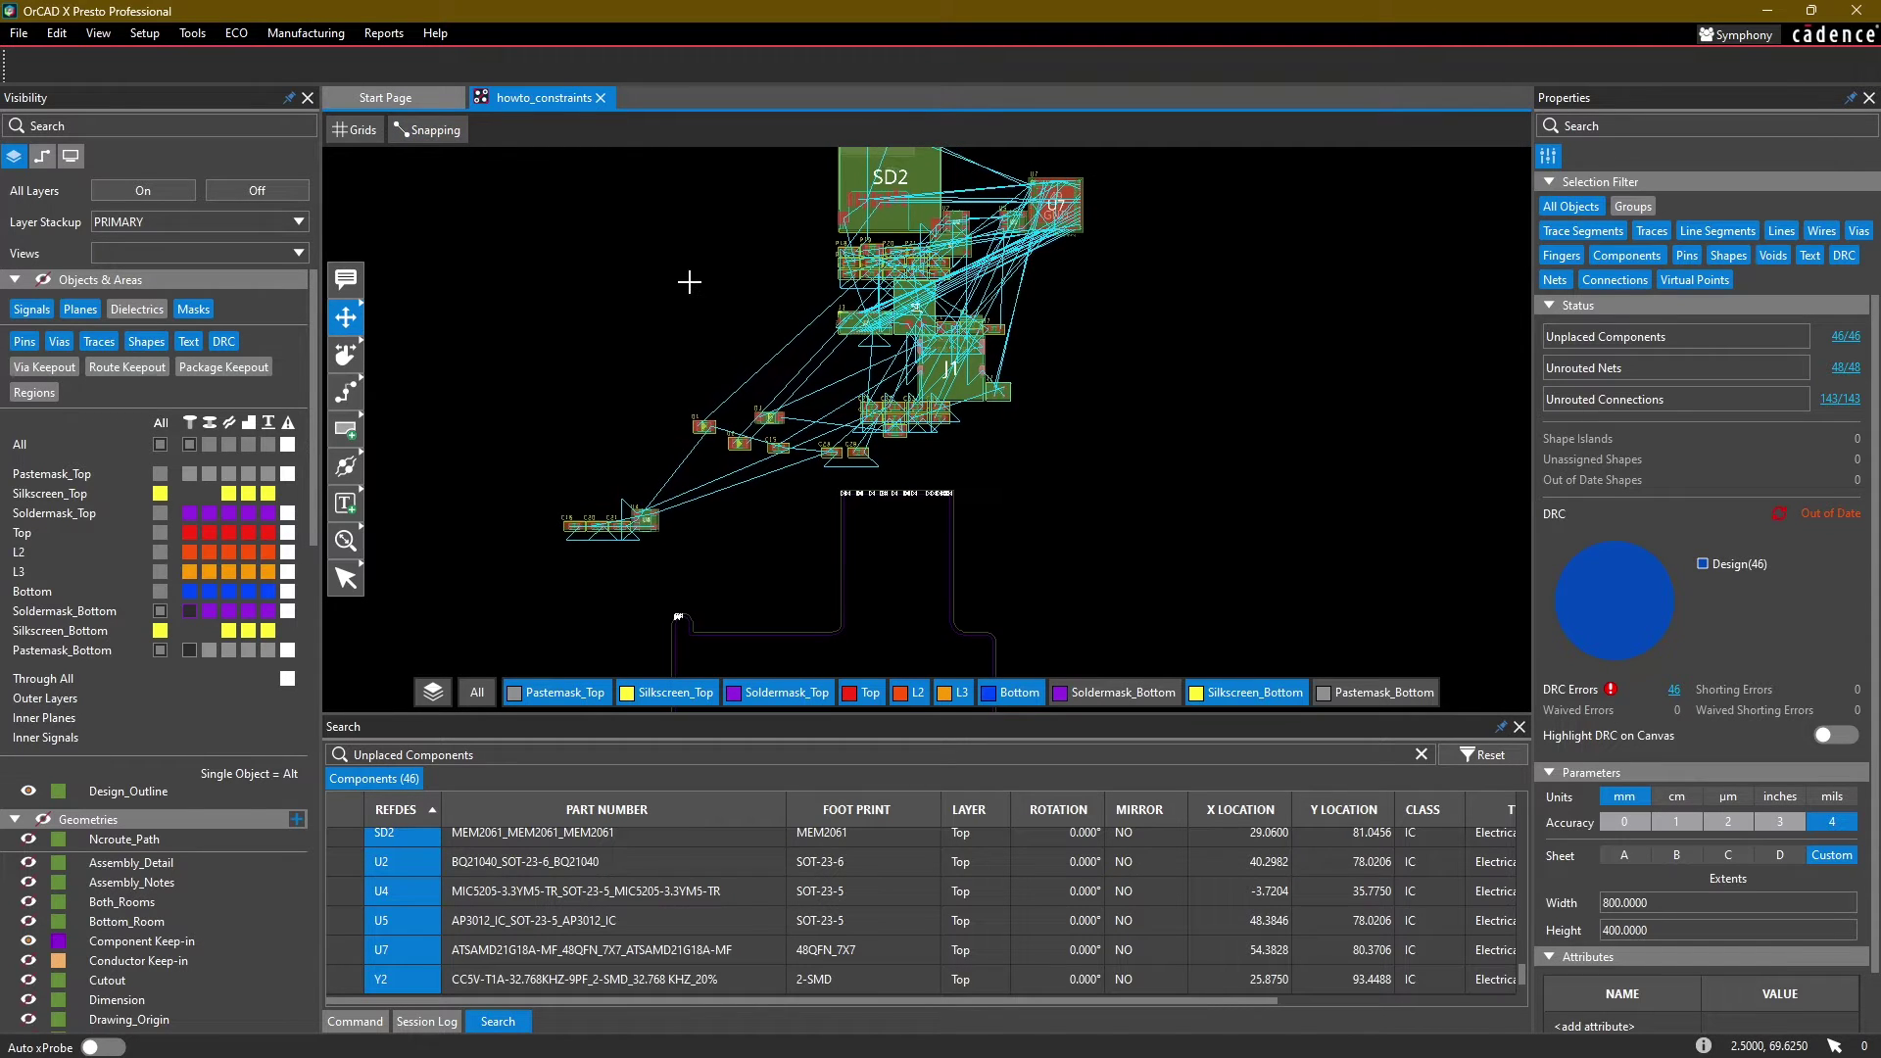
middle_click_drag(754, 237, 751, 295)
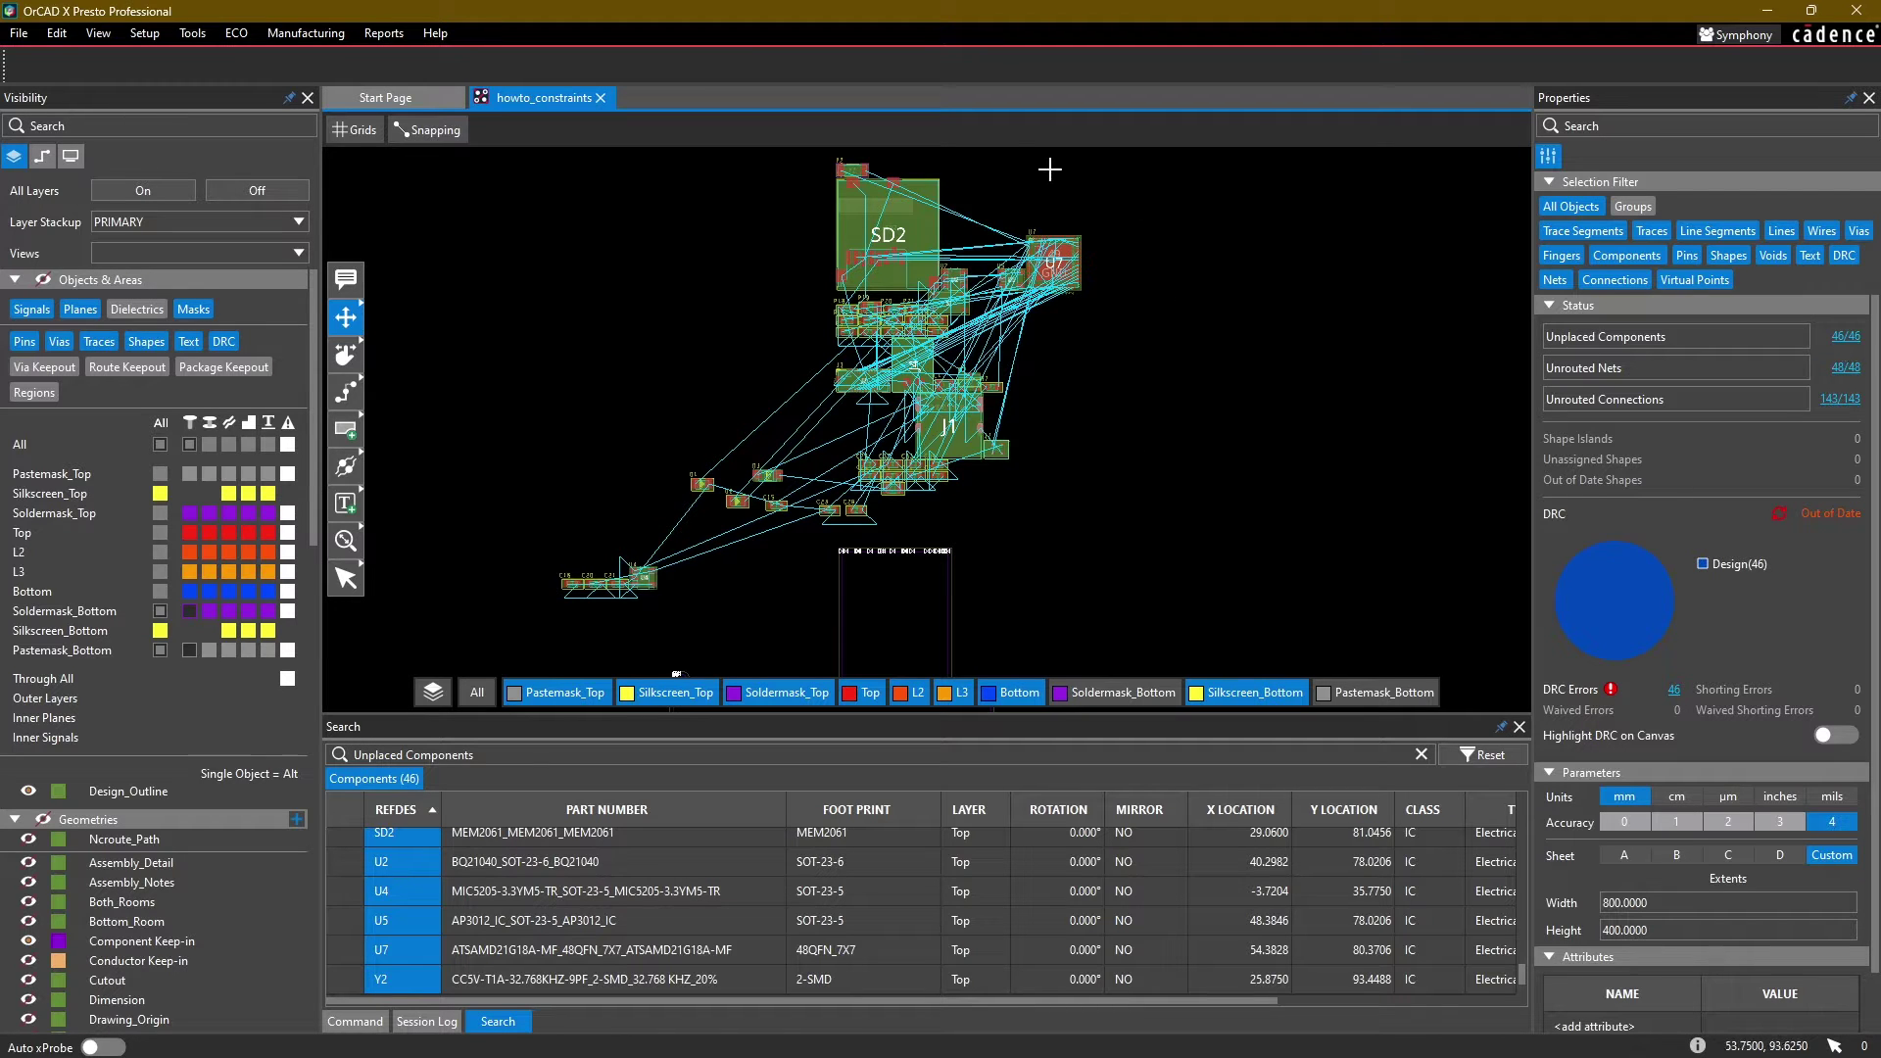
middle_click_drag(735, 561, 752, 473)
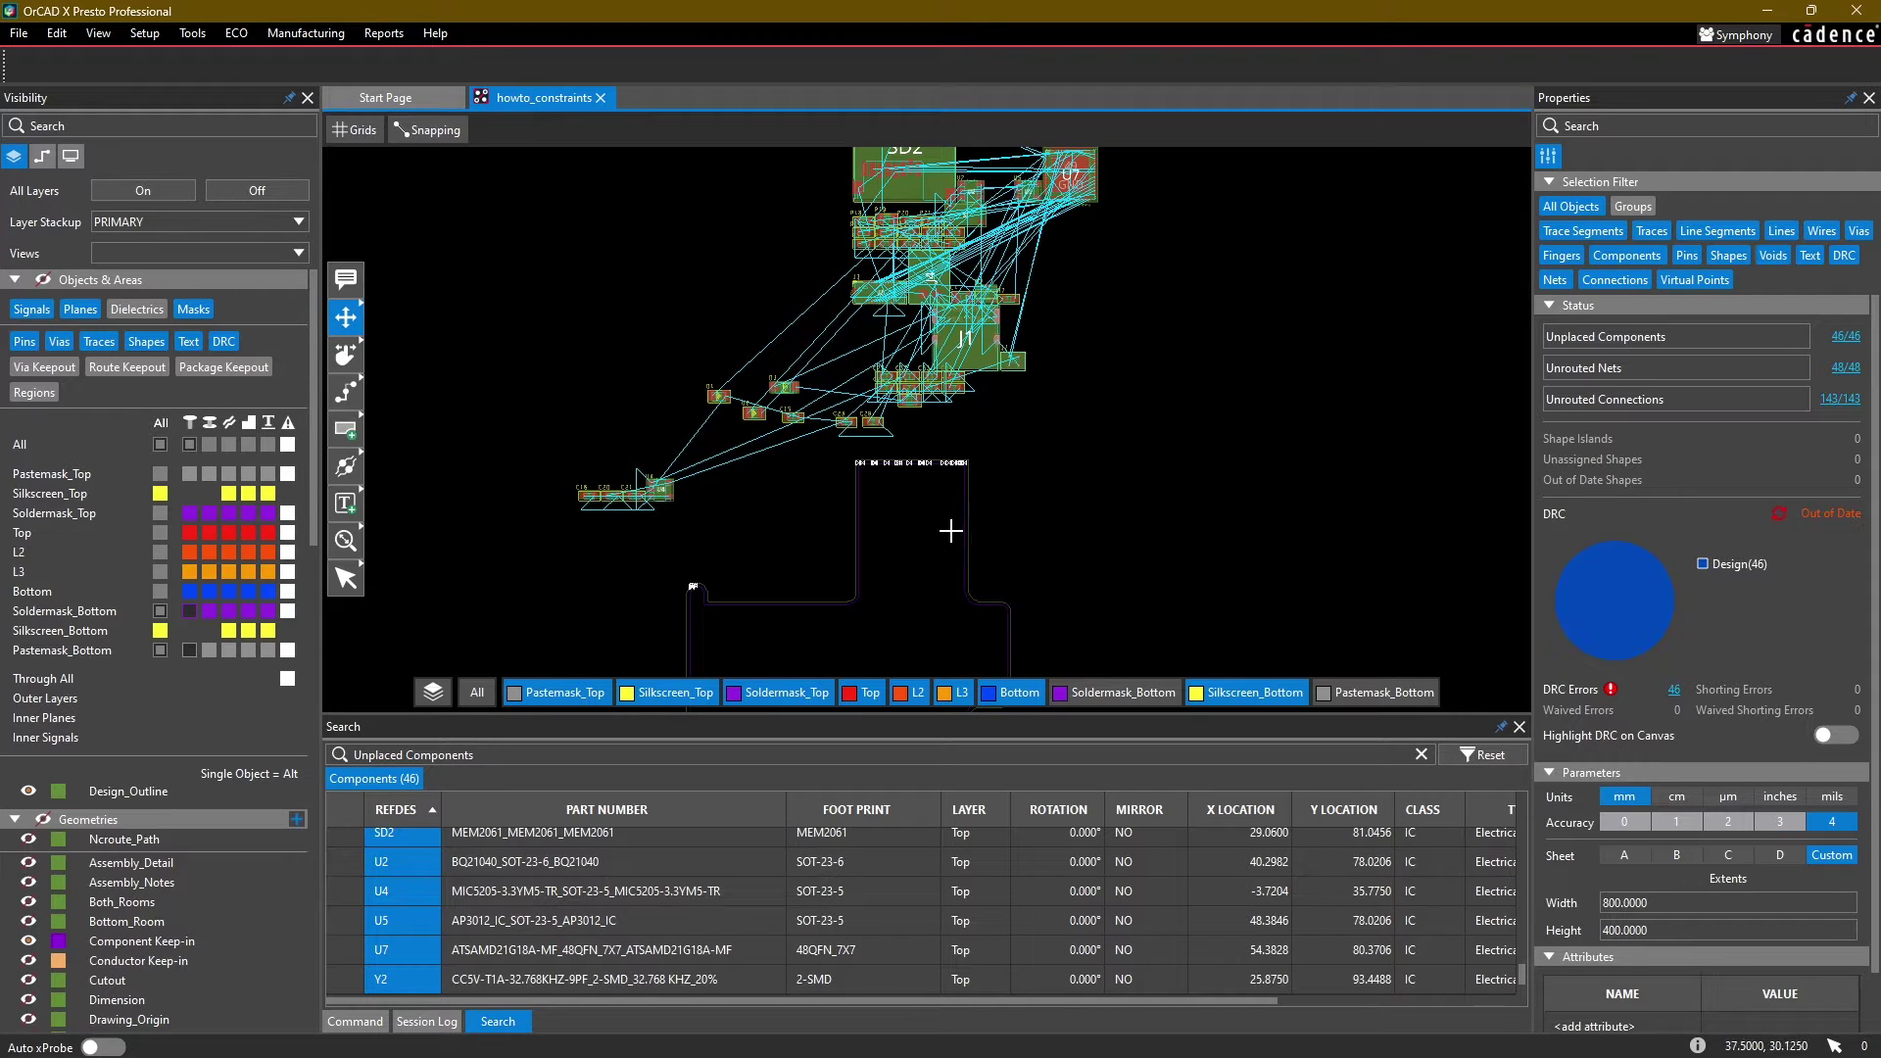
middle_click_drag(1182, 354, 1204, 424)
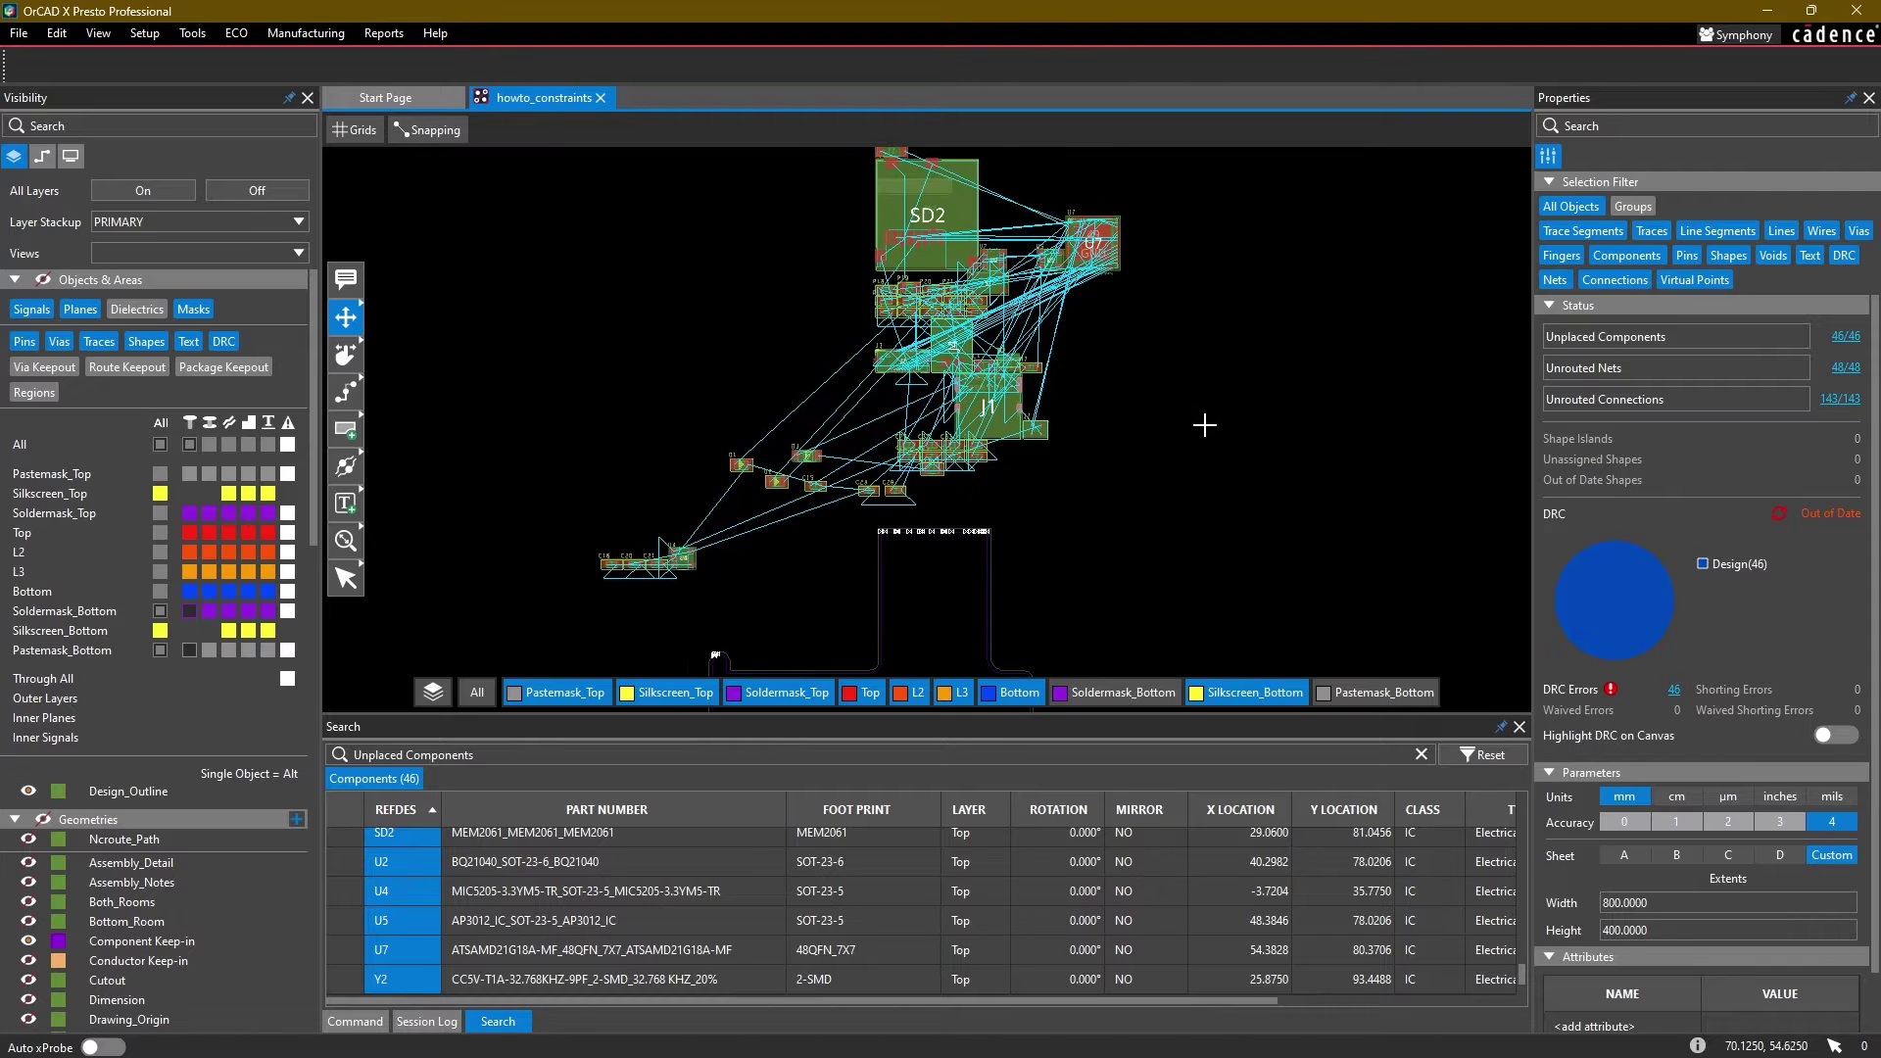
Step: Place component SD2 in the narrow upper extension of the board outline, at about X 30.14, Y 27.92
left_click(932, 191)
middle_click_drag(1023, 532, 1021, 348)
scroll(924, 478, "up", 1)
scroll(894, 490, "up", 3)
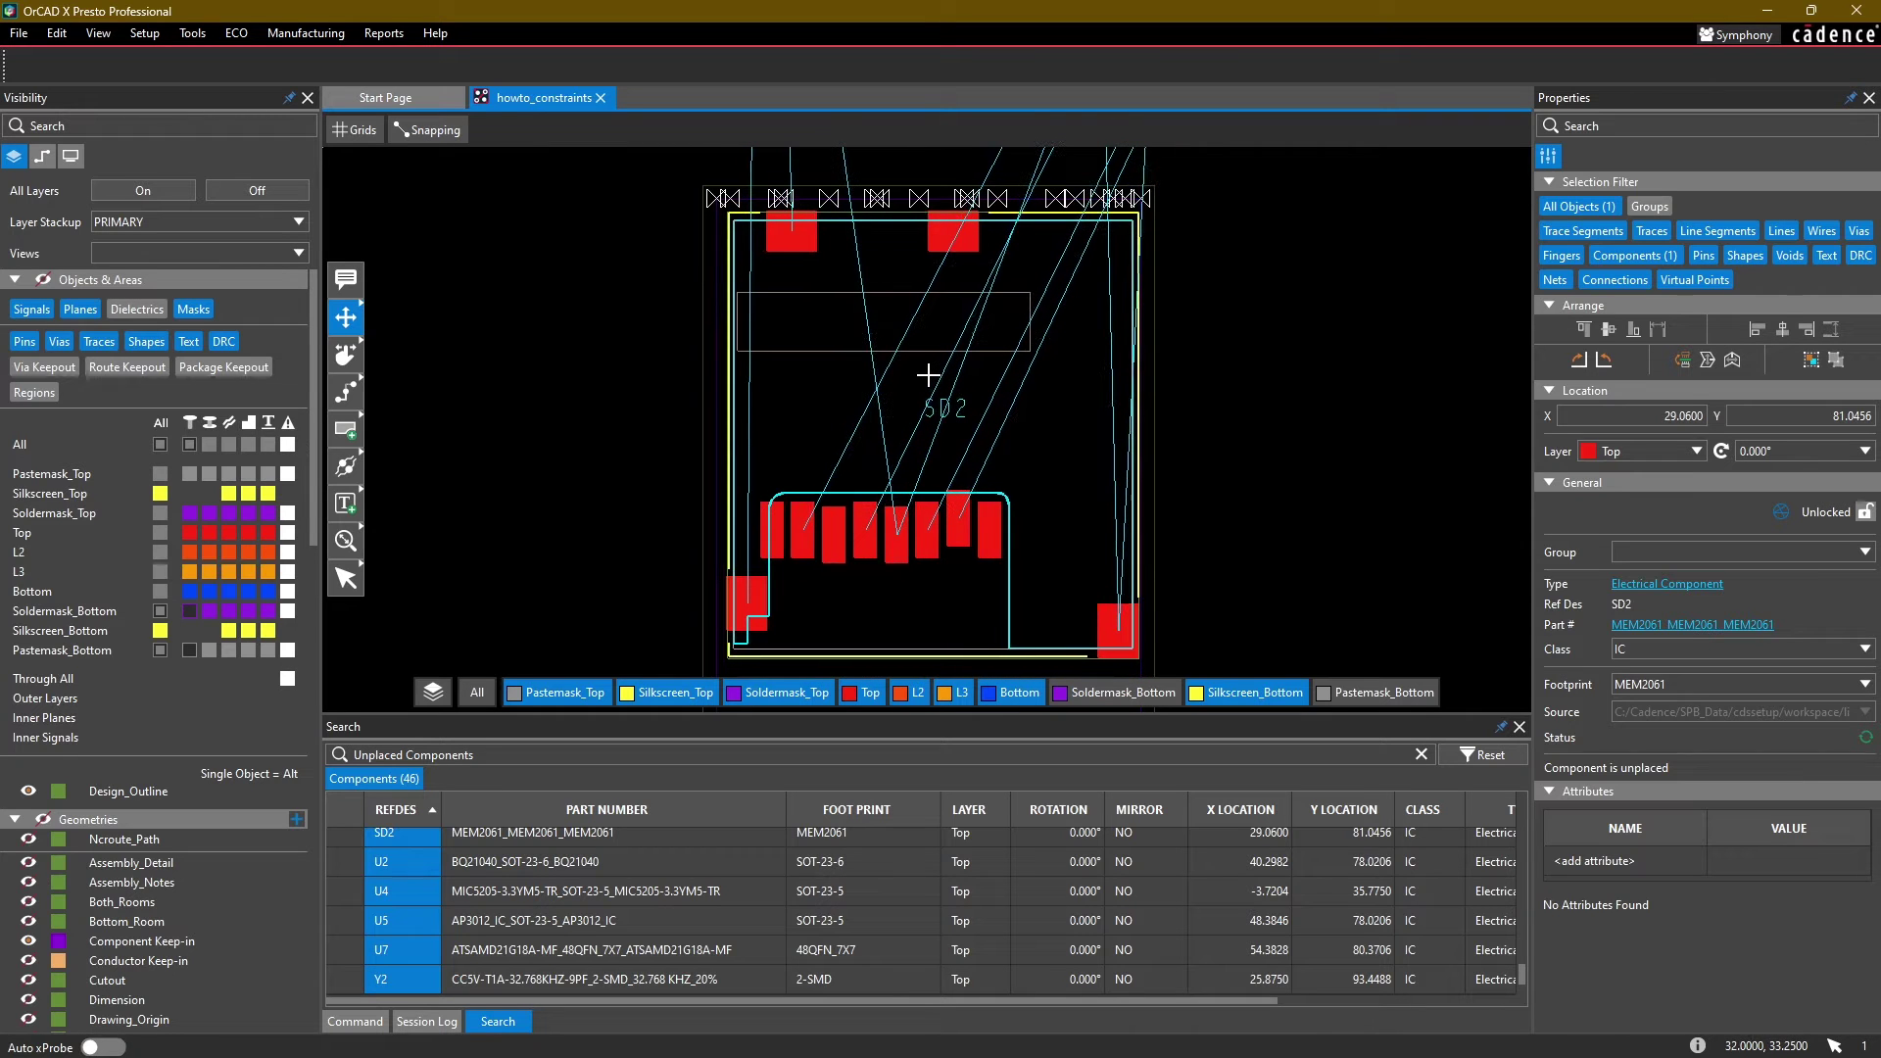
left_click(925, 373)
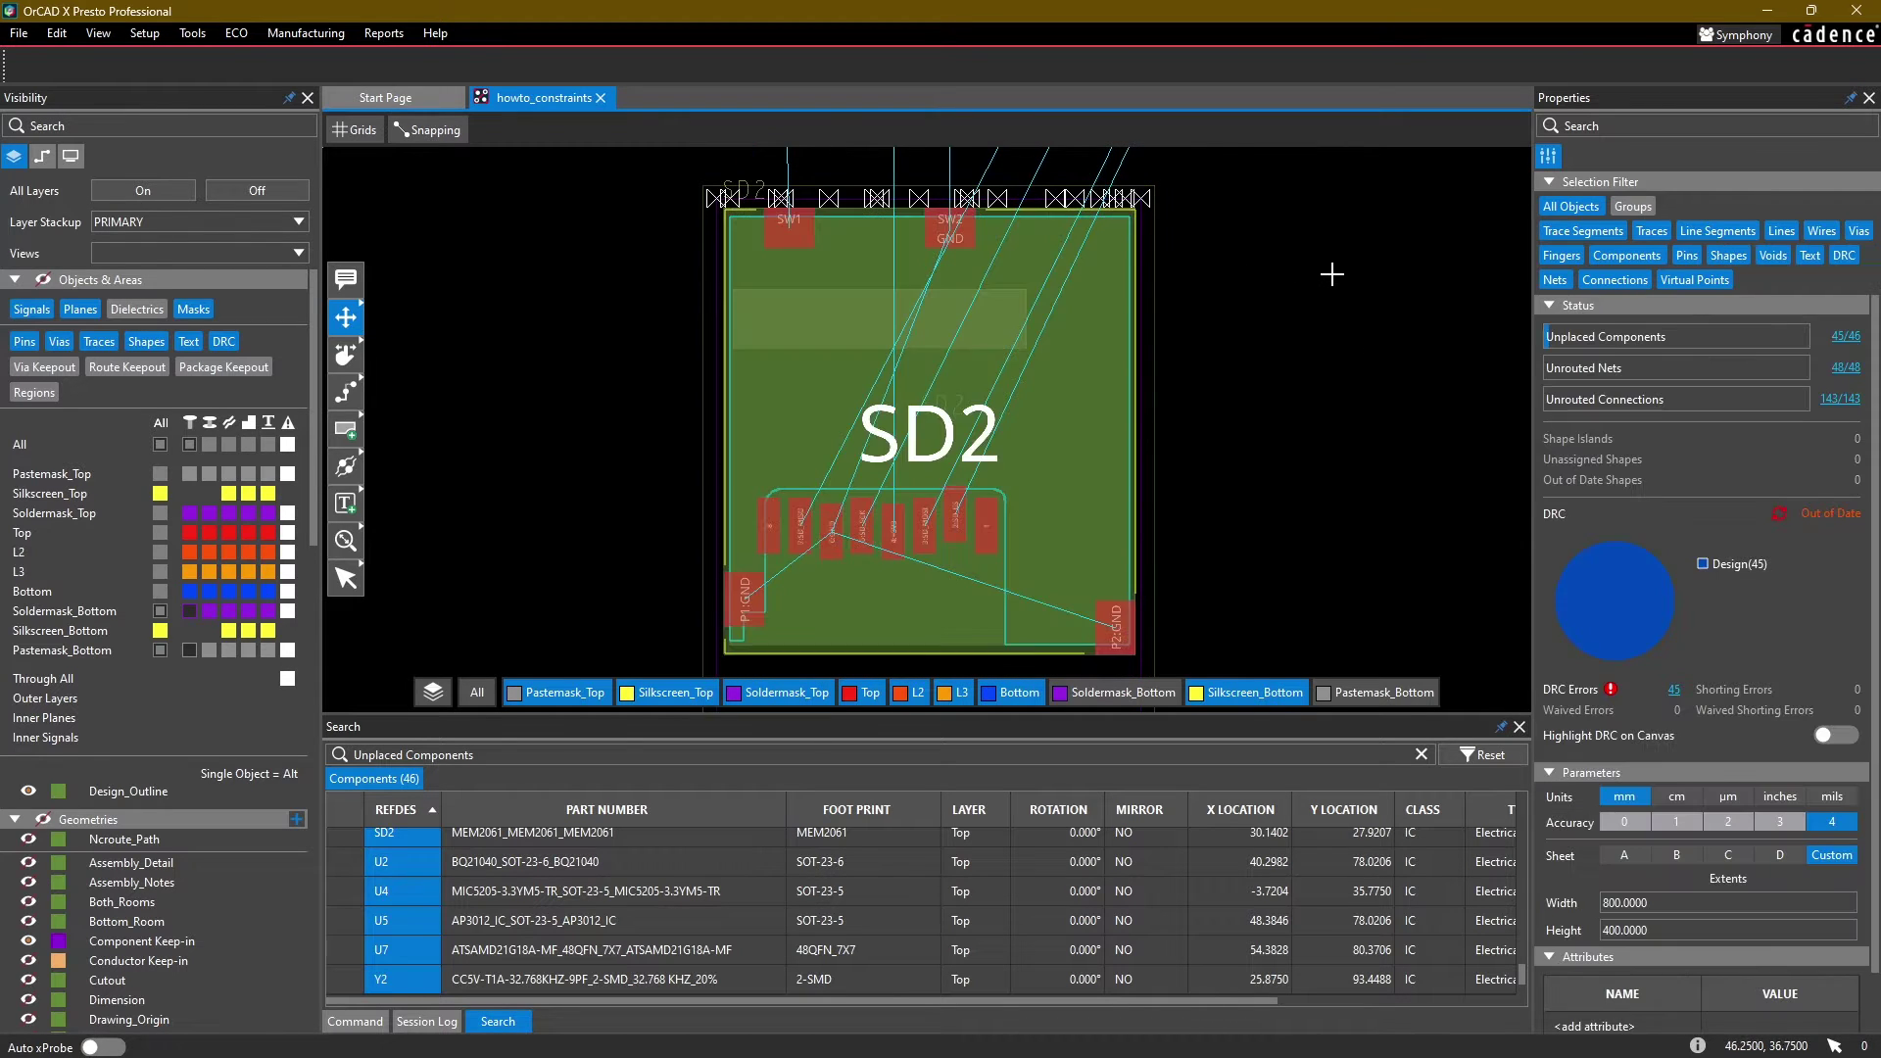
Step: Rotate connector J1 to 270° and place it at the board's left edge, at about X 2.89, Y 14.47
scroll(1323, 264, "down", 3)
middle_click_drag(1314, 239, 1430, 106)
left_click(1199, 335)
scroll(892, 440, "up", 1)
key("r")
key("r")
key("r")
key("r")
key("r")
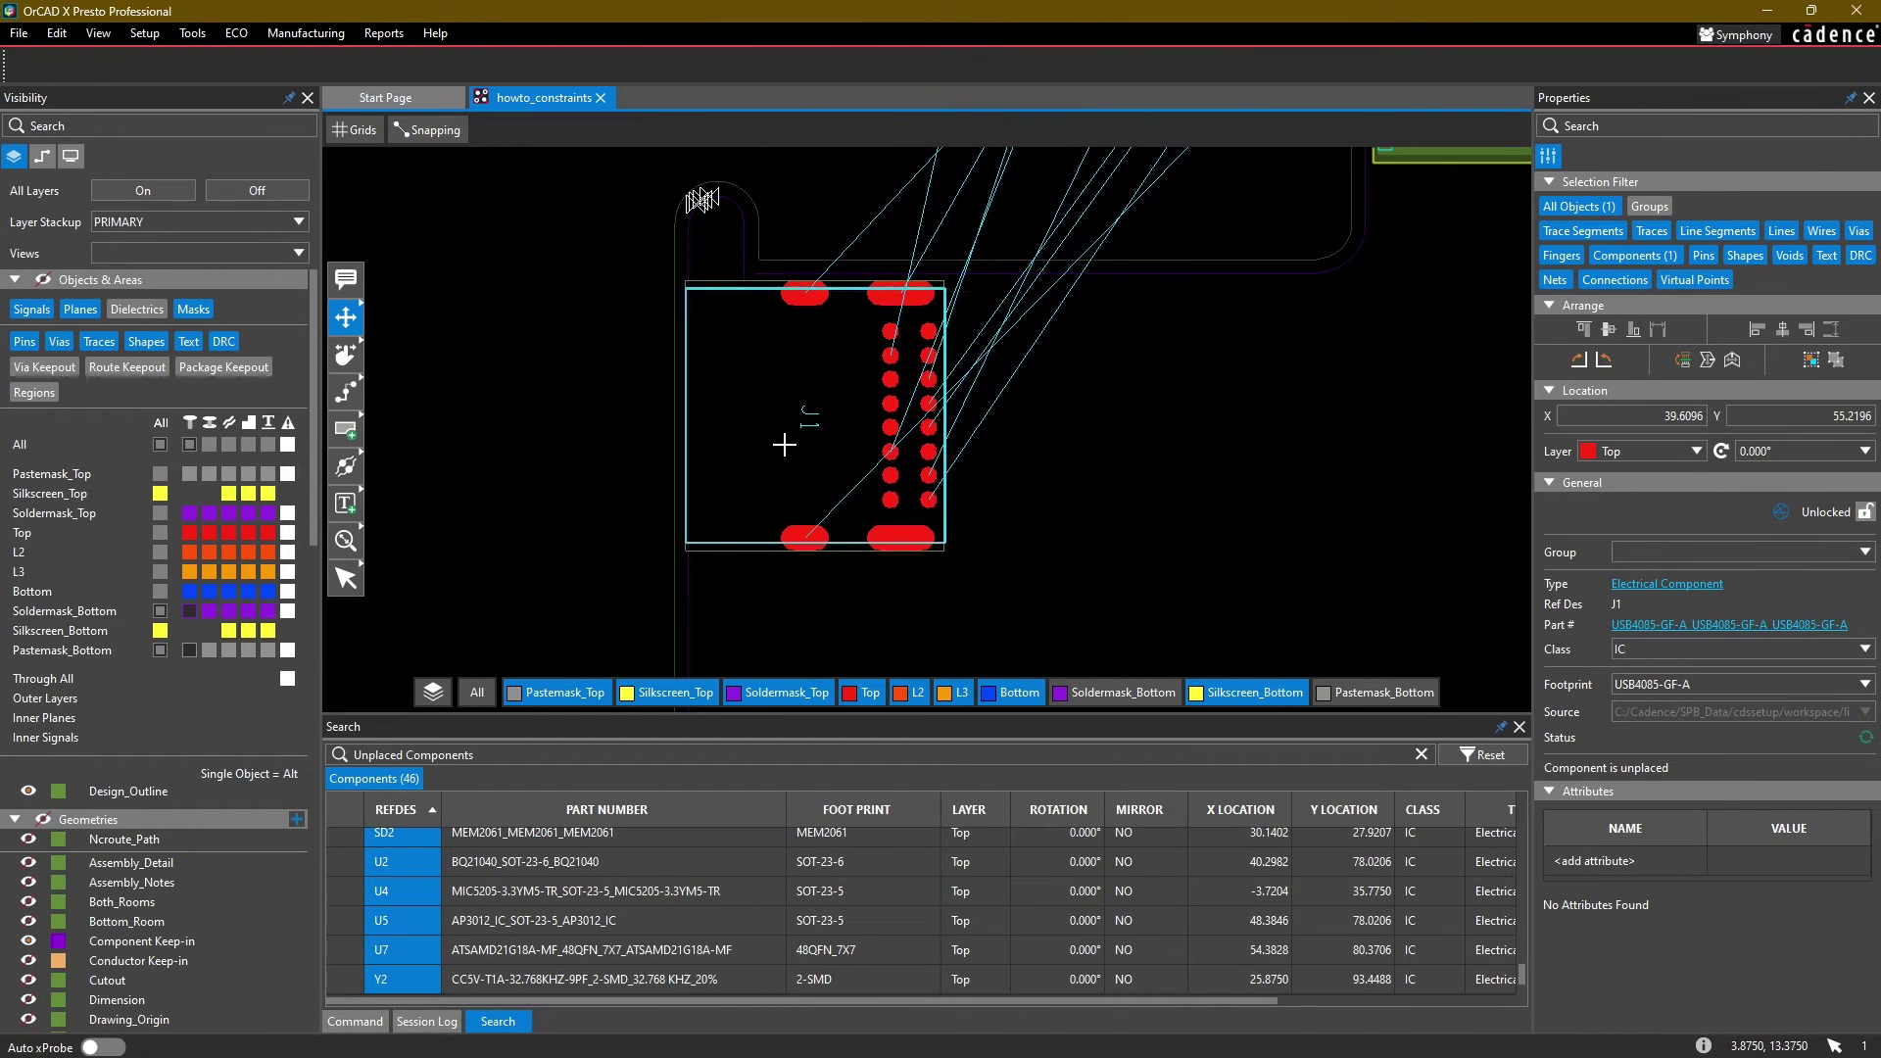
left_click(784, 445)
left_click(1083, 419)
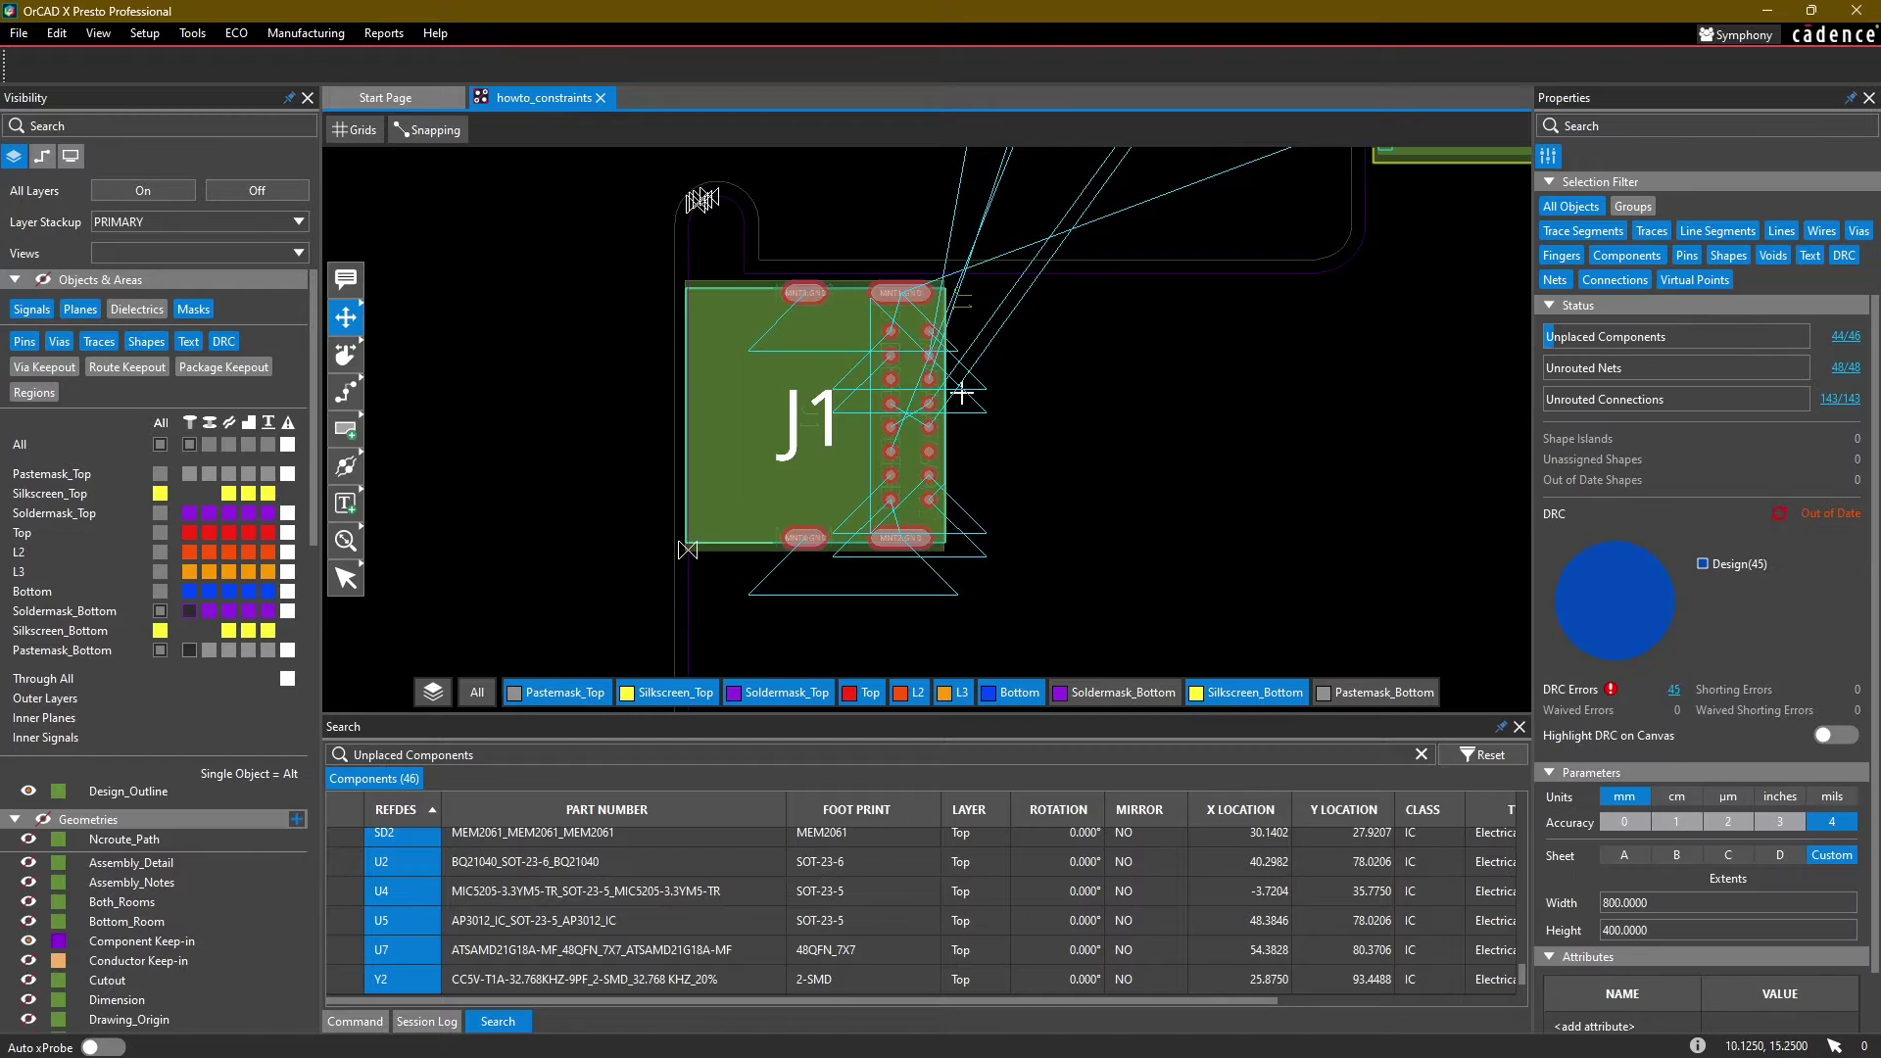
Step: Turn connector J1 through a full rotation at 270° and move it over the left board edge, to about X 1.68, Y 14.44
left_click(811, 408)
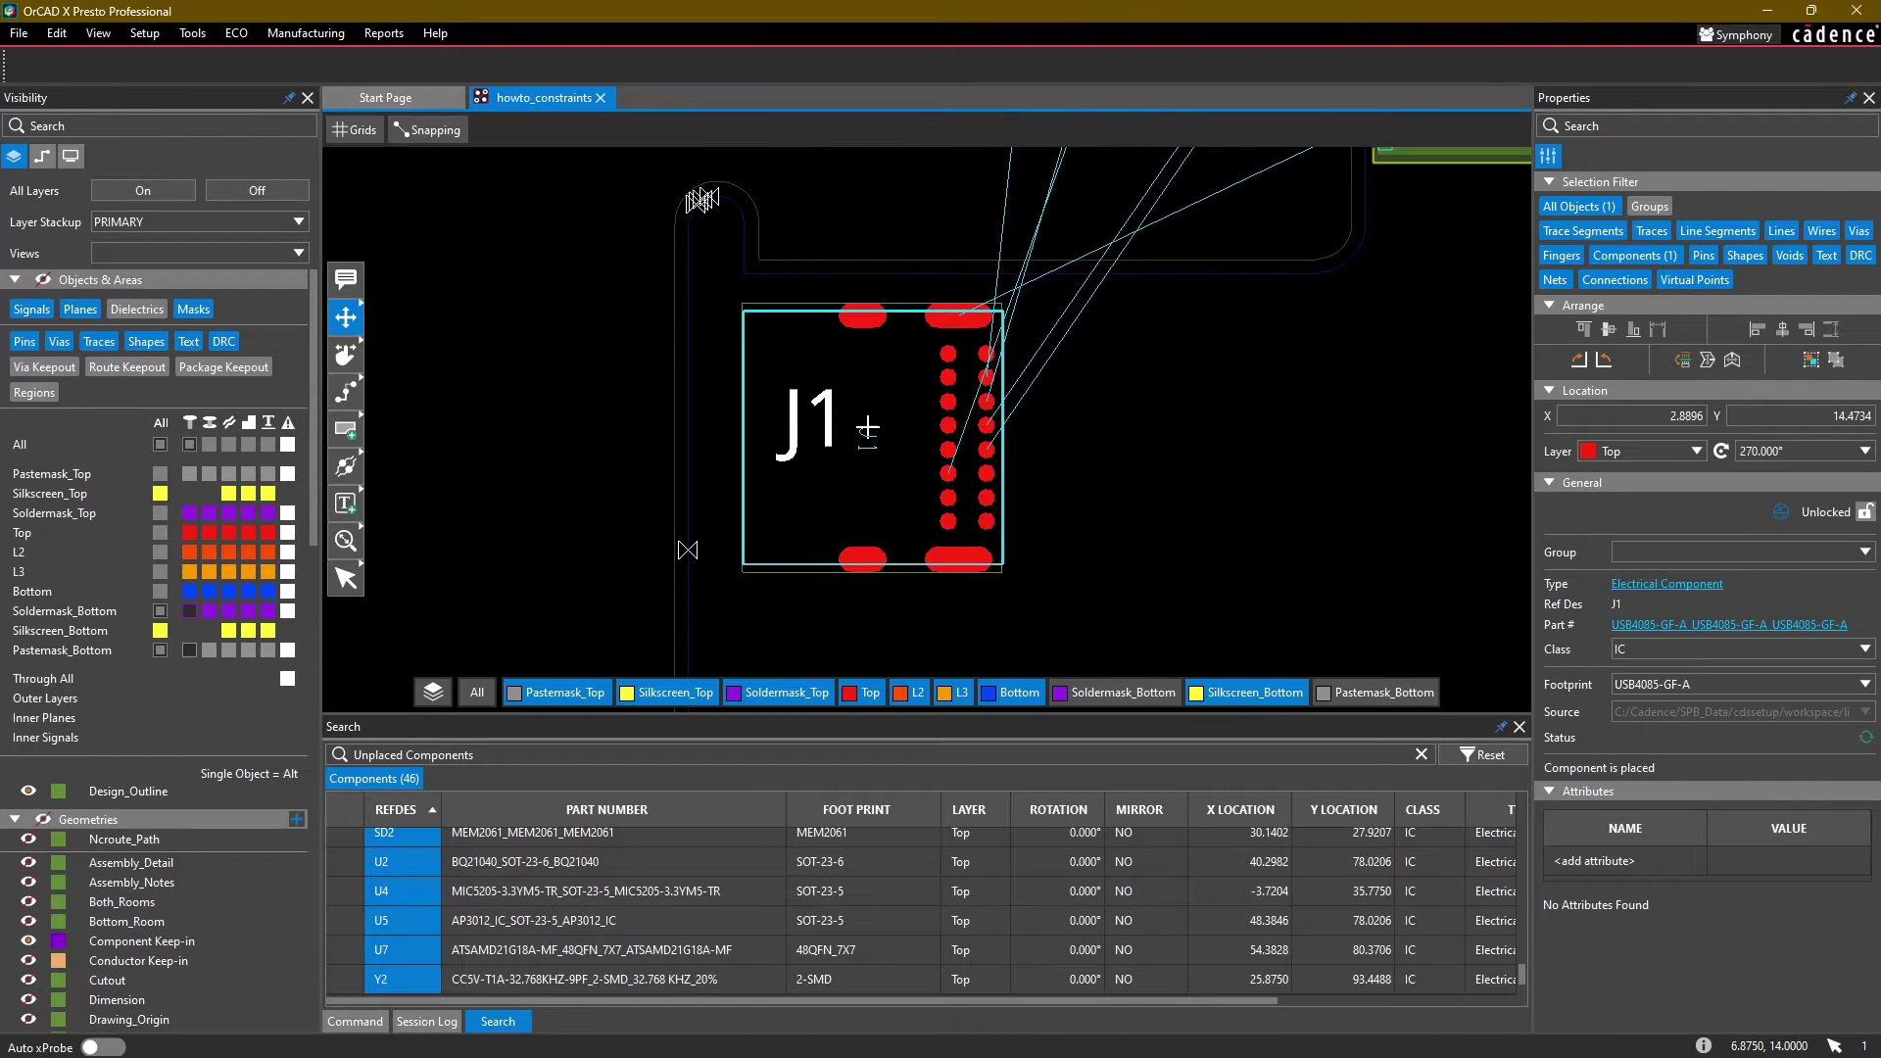
key("r")
key("r")
key("r")
key("r")
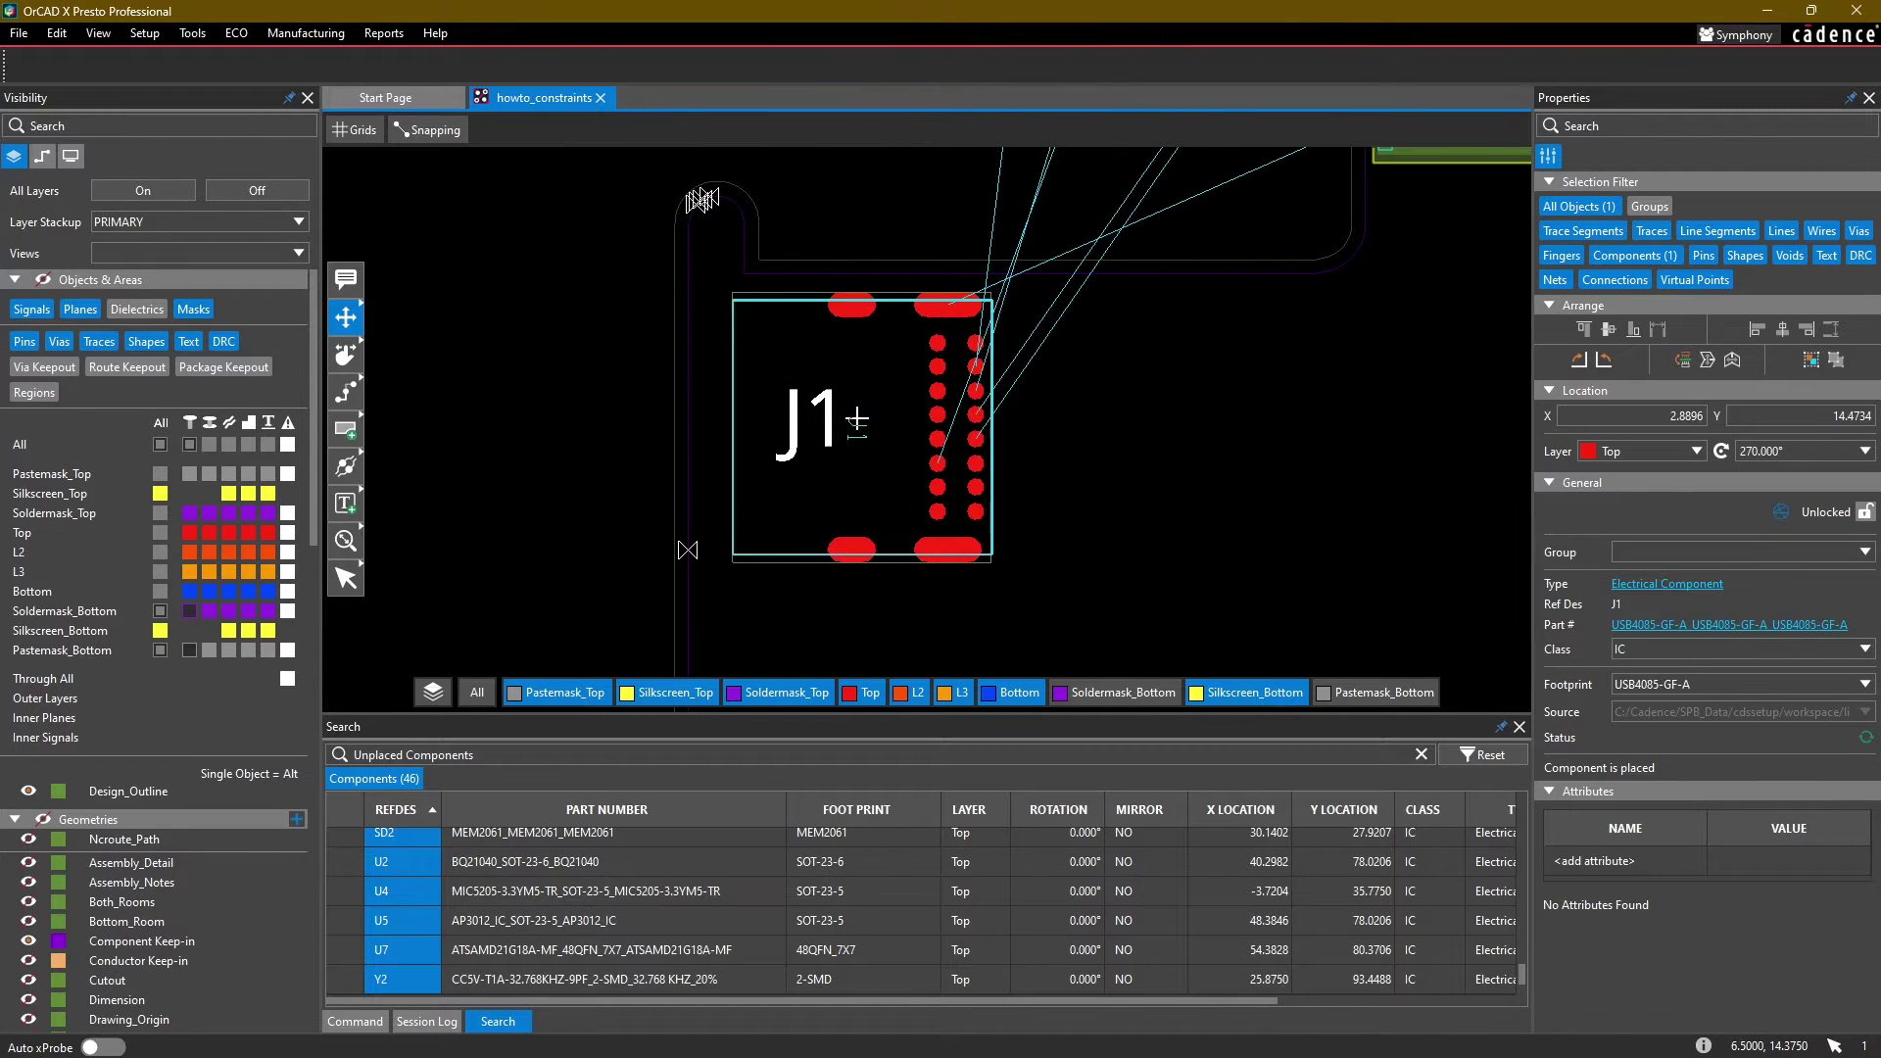
left_click_drag(855, 422, 776, 409)
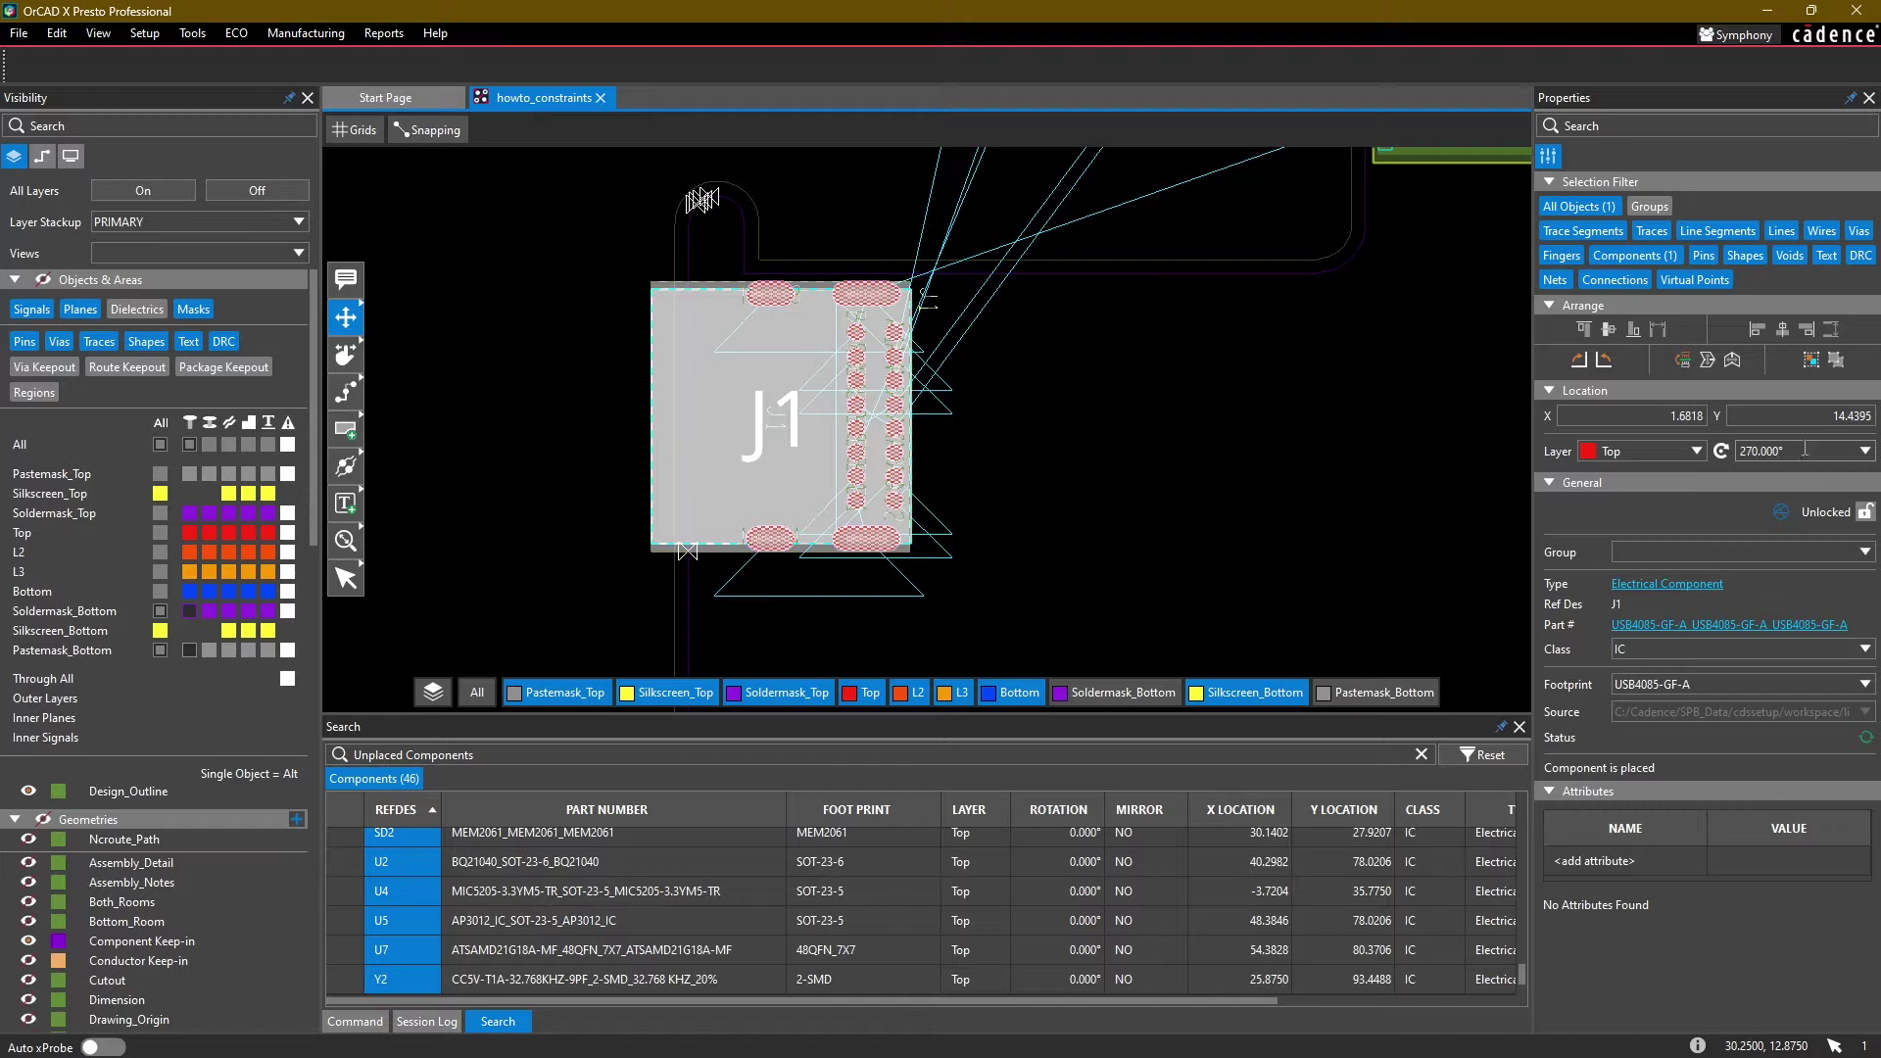
Step: Check the preset rotation angles available for connector J1
left_click(1864, 452)
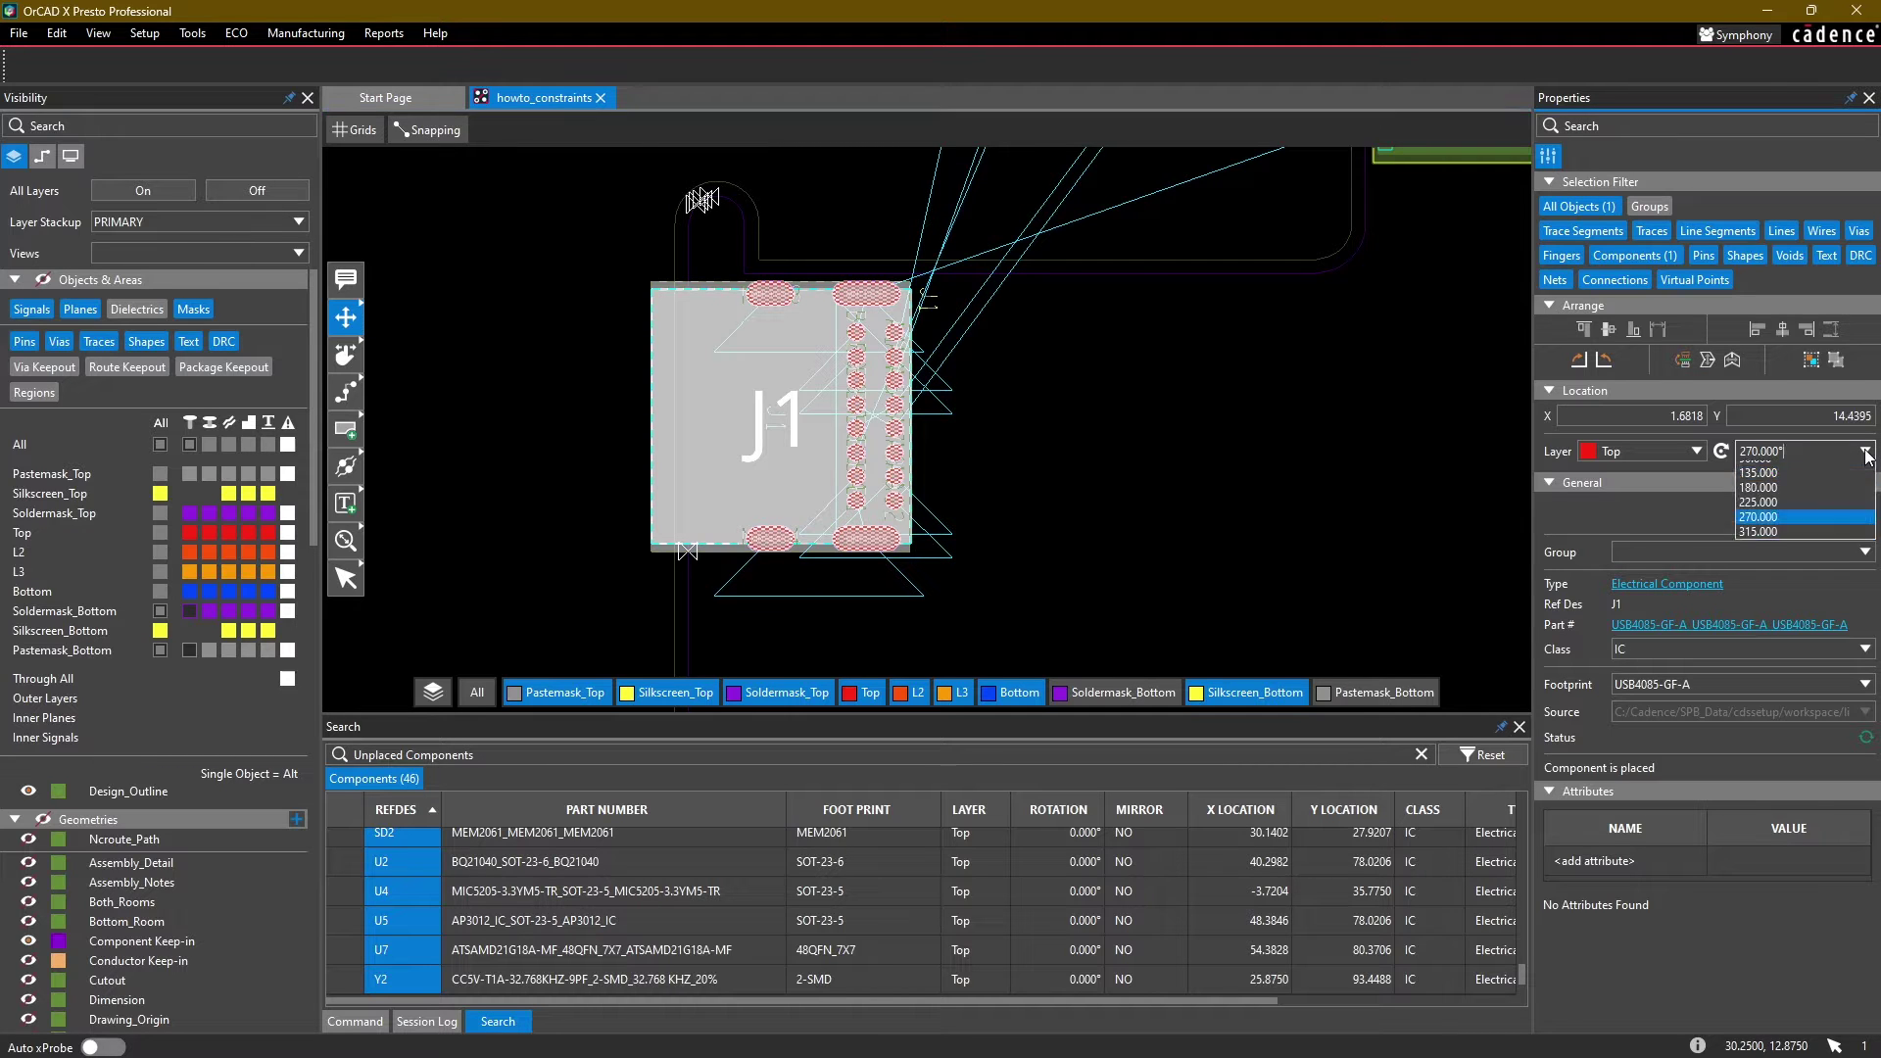
left_click(1809, 452)
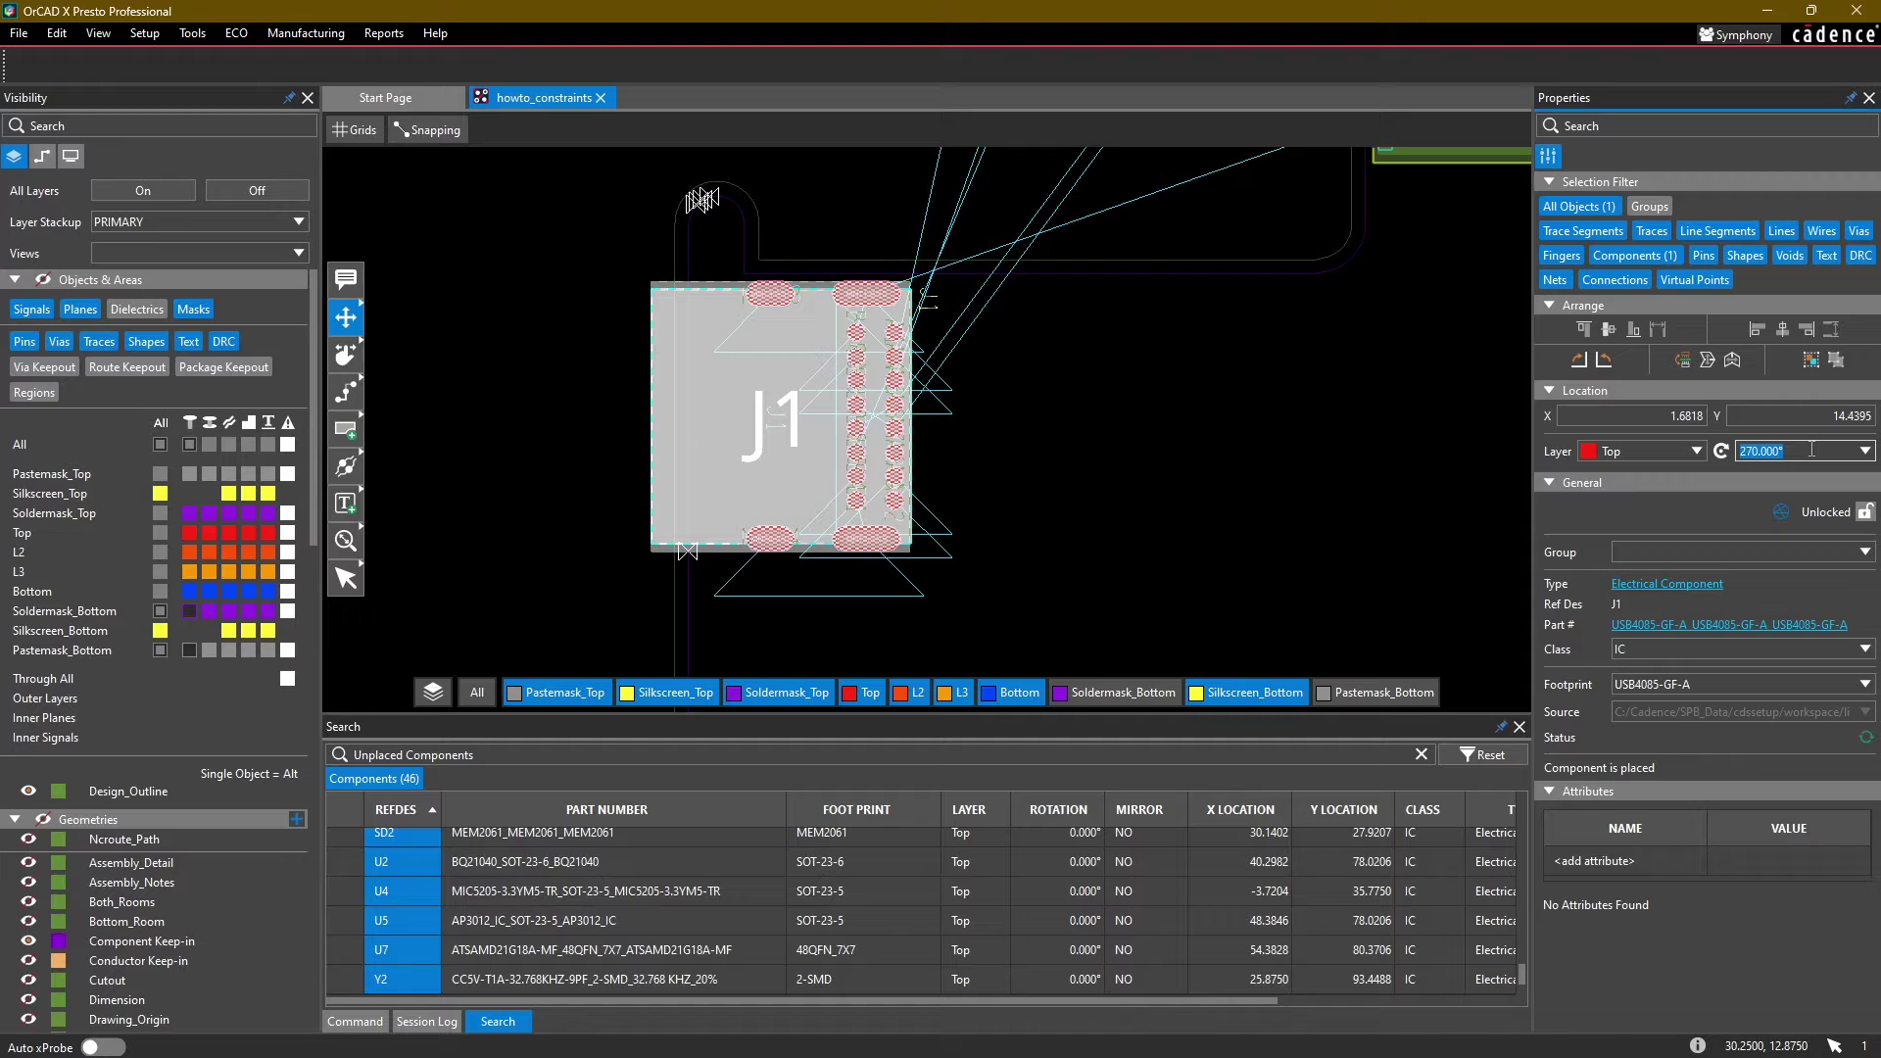
middle_click_drag(1070, 424, 1078, 419)
Step: Adjust connector J1's position so that it overhangs the board's left edge slightly
left_click(766, 376)
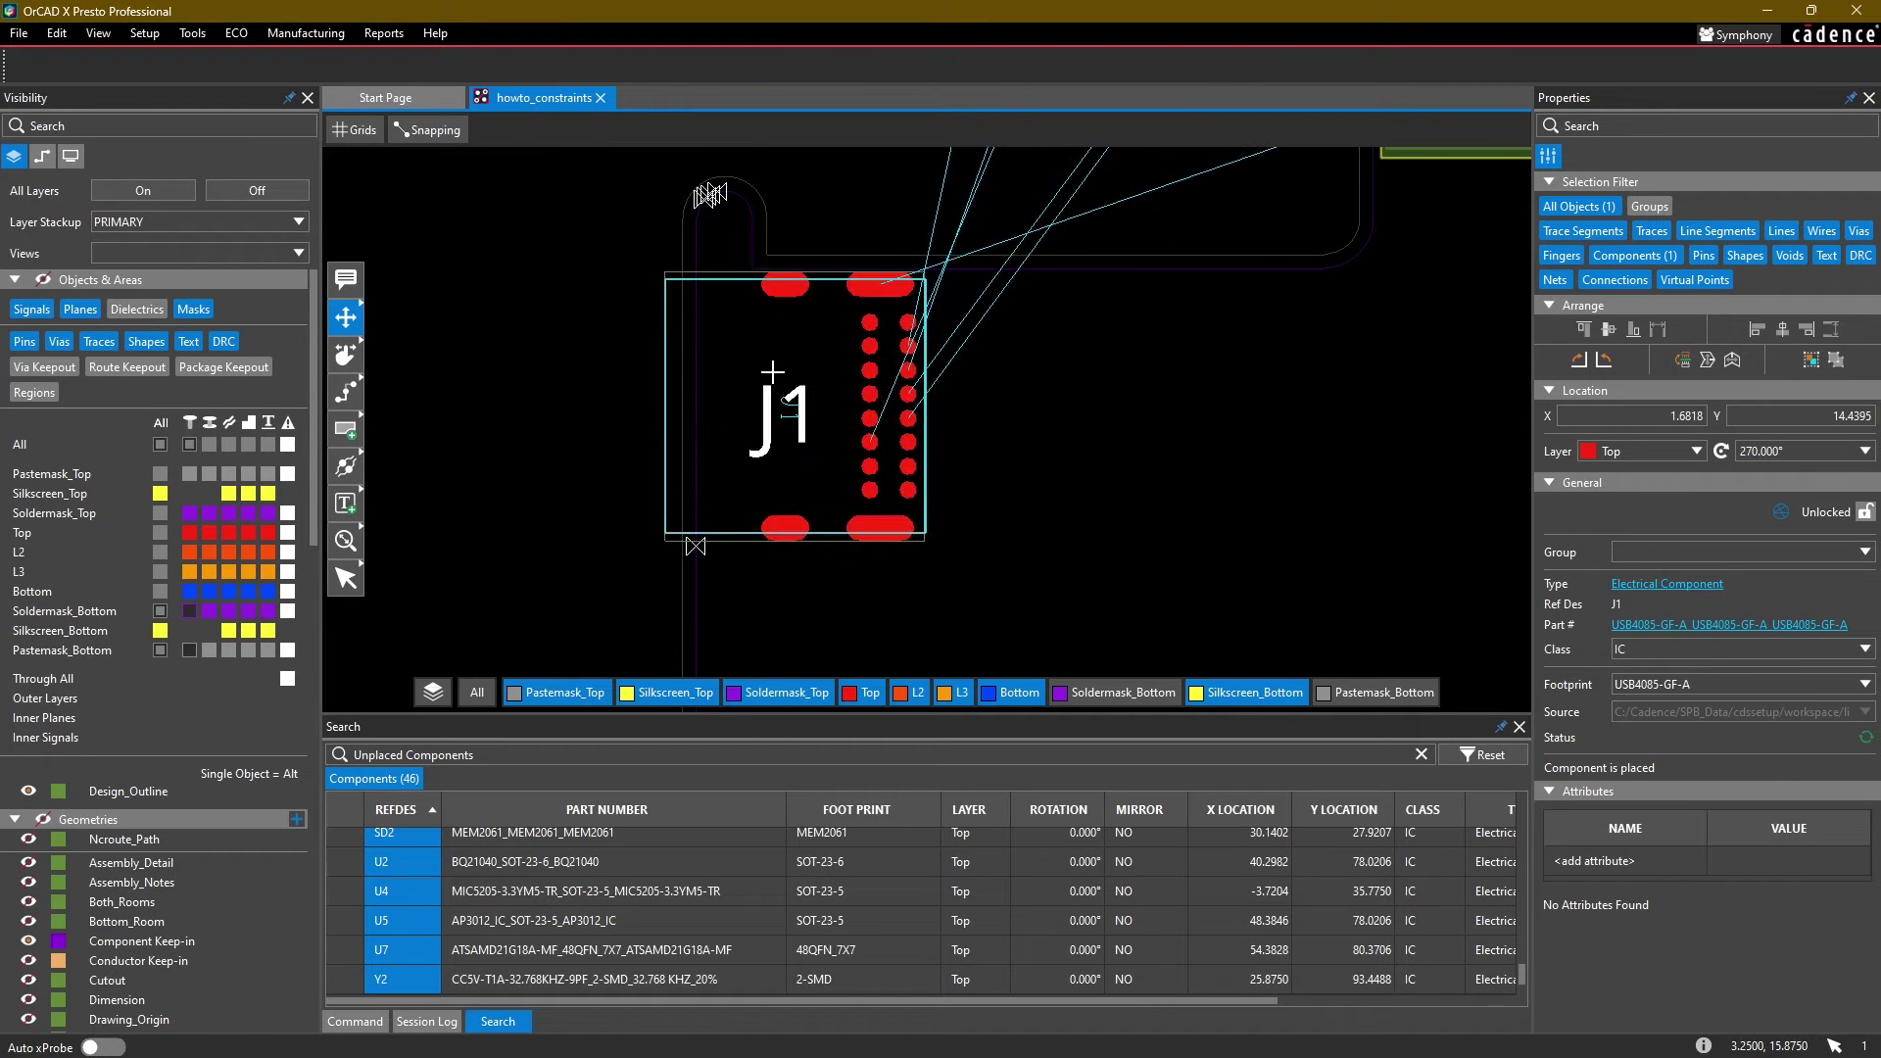
left_click(772, 372)
left_click(777, 375)
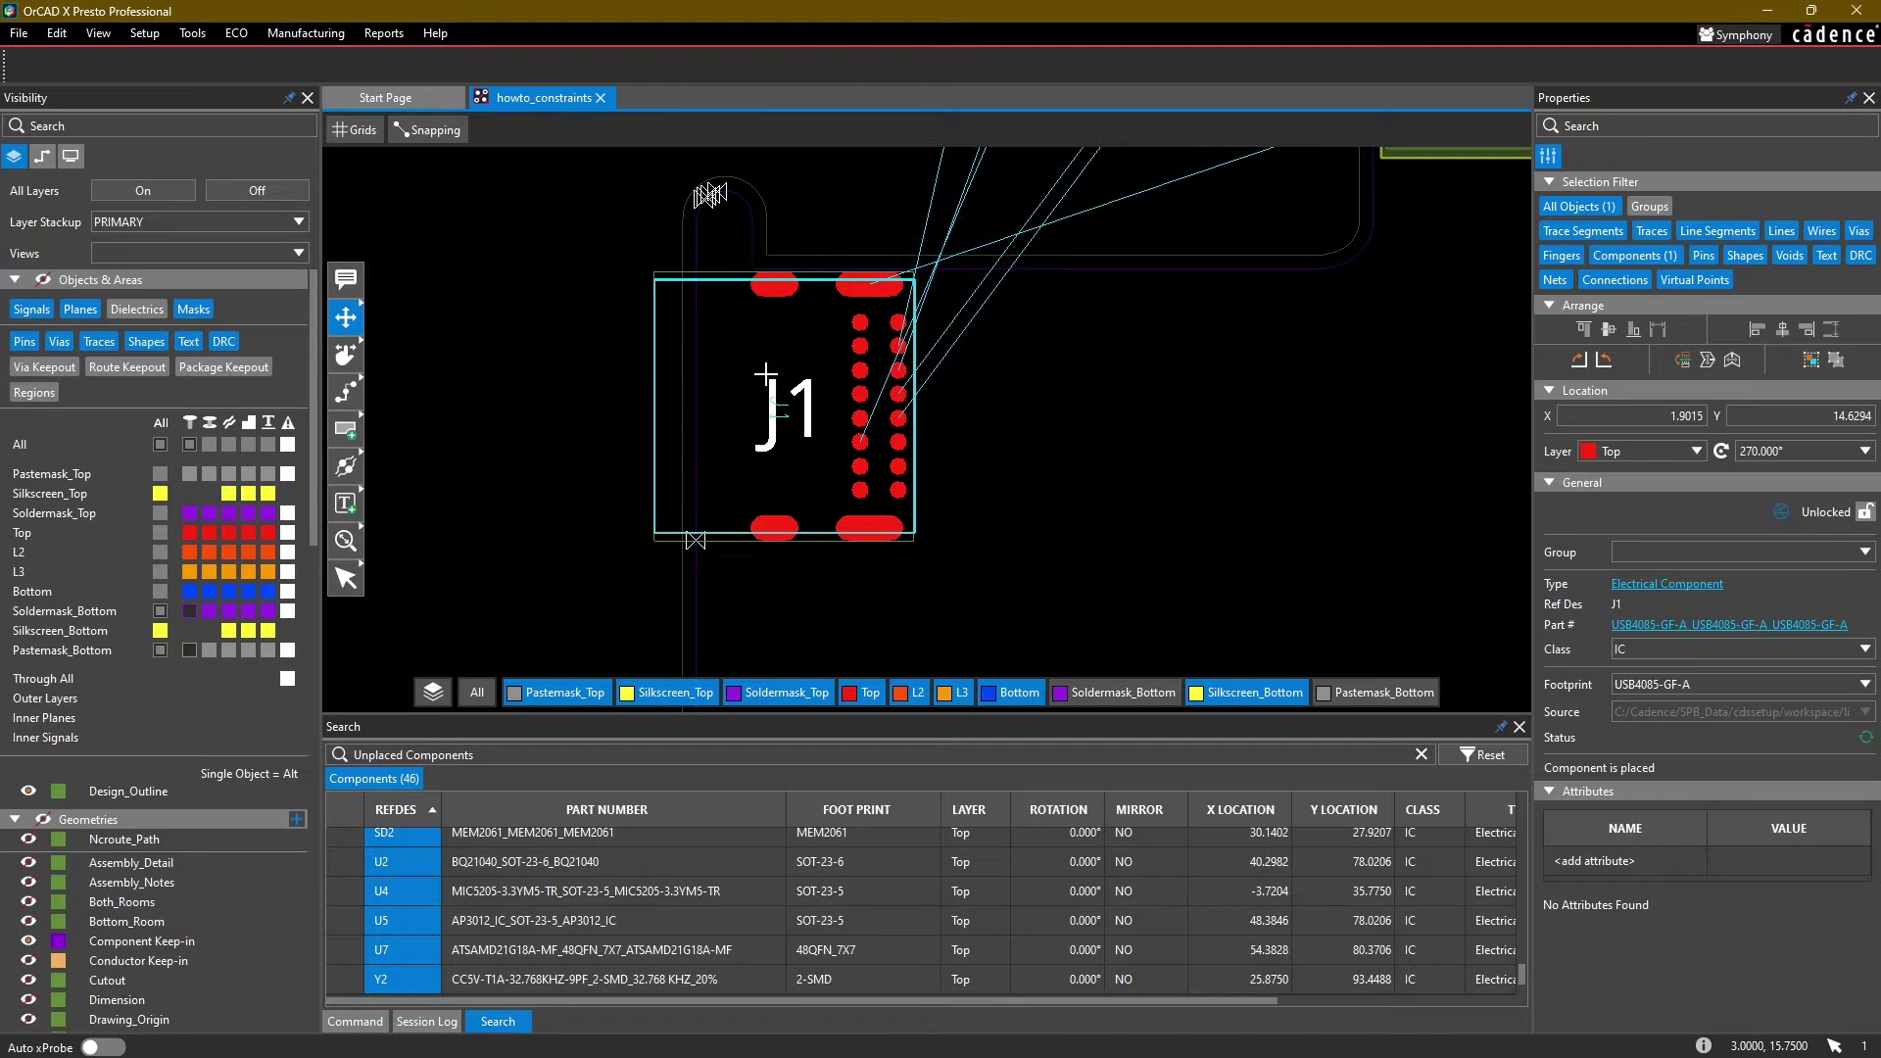
left_click(763, 374)
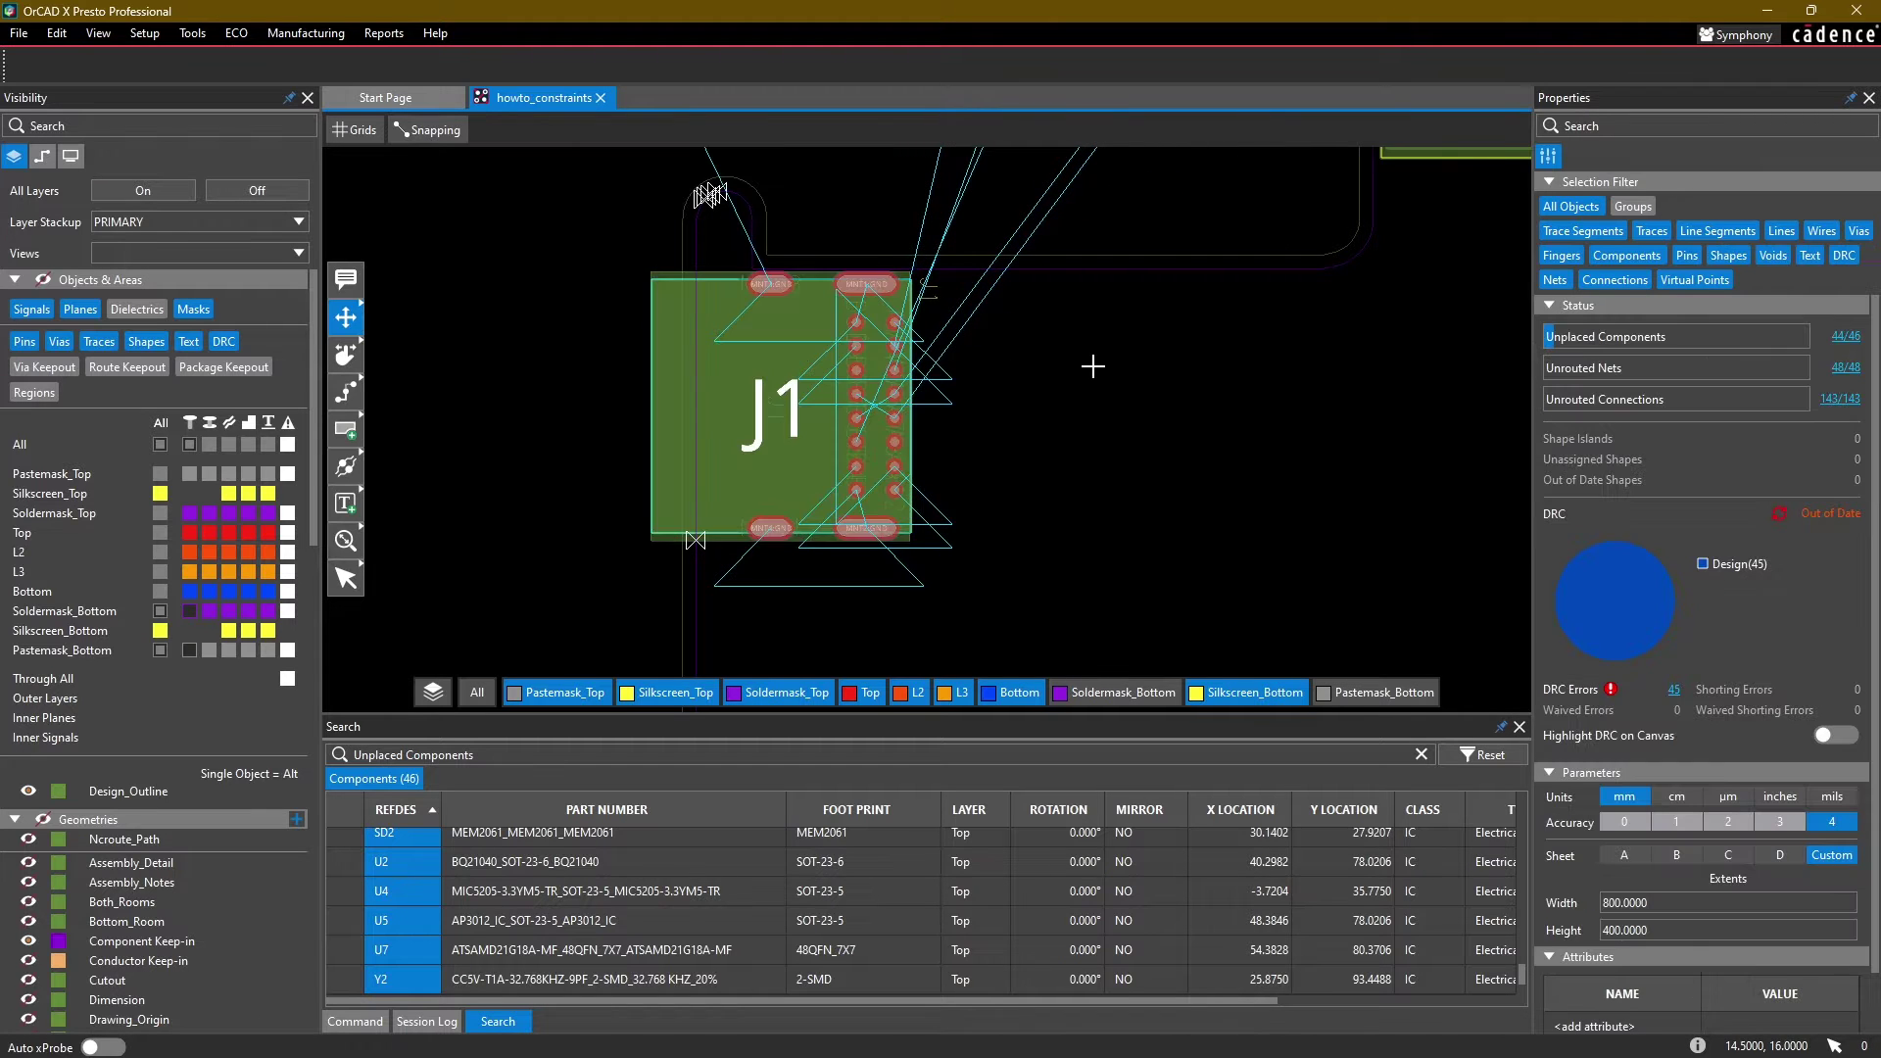
Step: Place two-pin connector J4 to the right of J1, just inside the board's upper edge, at about X 18.83, Y 13.13
scroll(1092, 366, "down", 2)
middle_click_drag(1104, 255, 941, 552)
middle_click_drag(984, 334, 879, 500)
middle_click_drag(968, 228, 873, 437)
left_click(1002, 329)
middle_click_drag(780, 516, 840, 96)
middle_click_drag(828, 463, 824, 275)
scroll(870, 412, "up", 2)
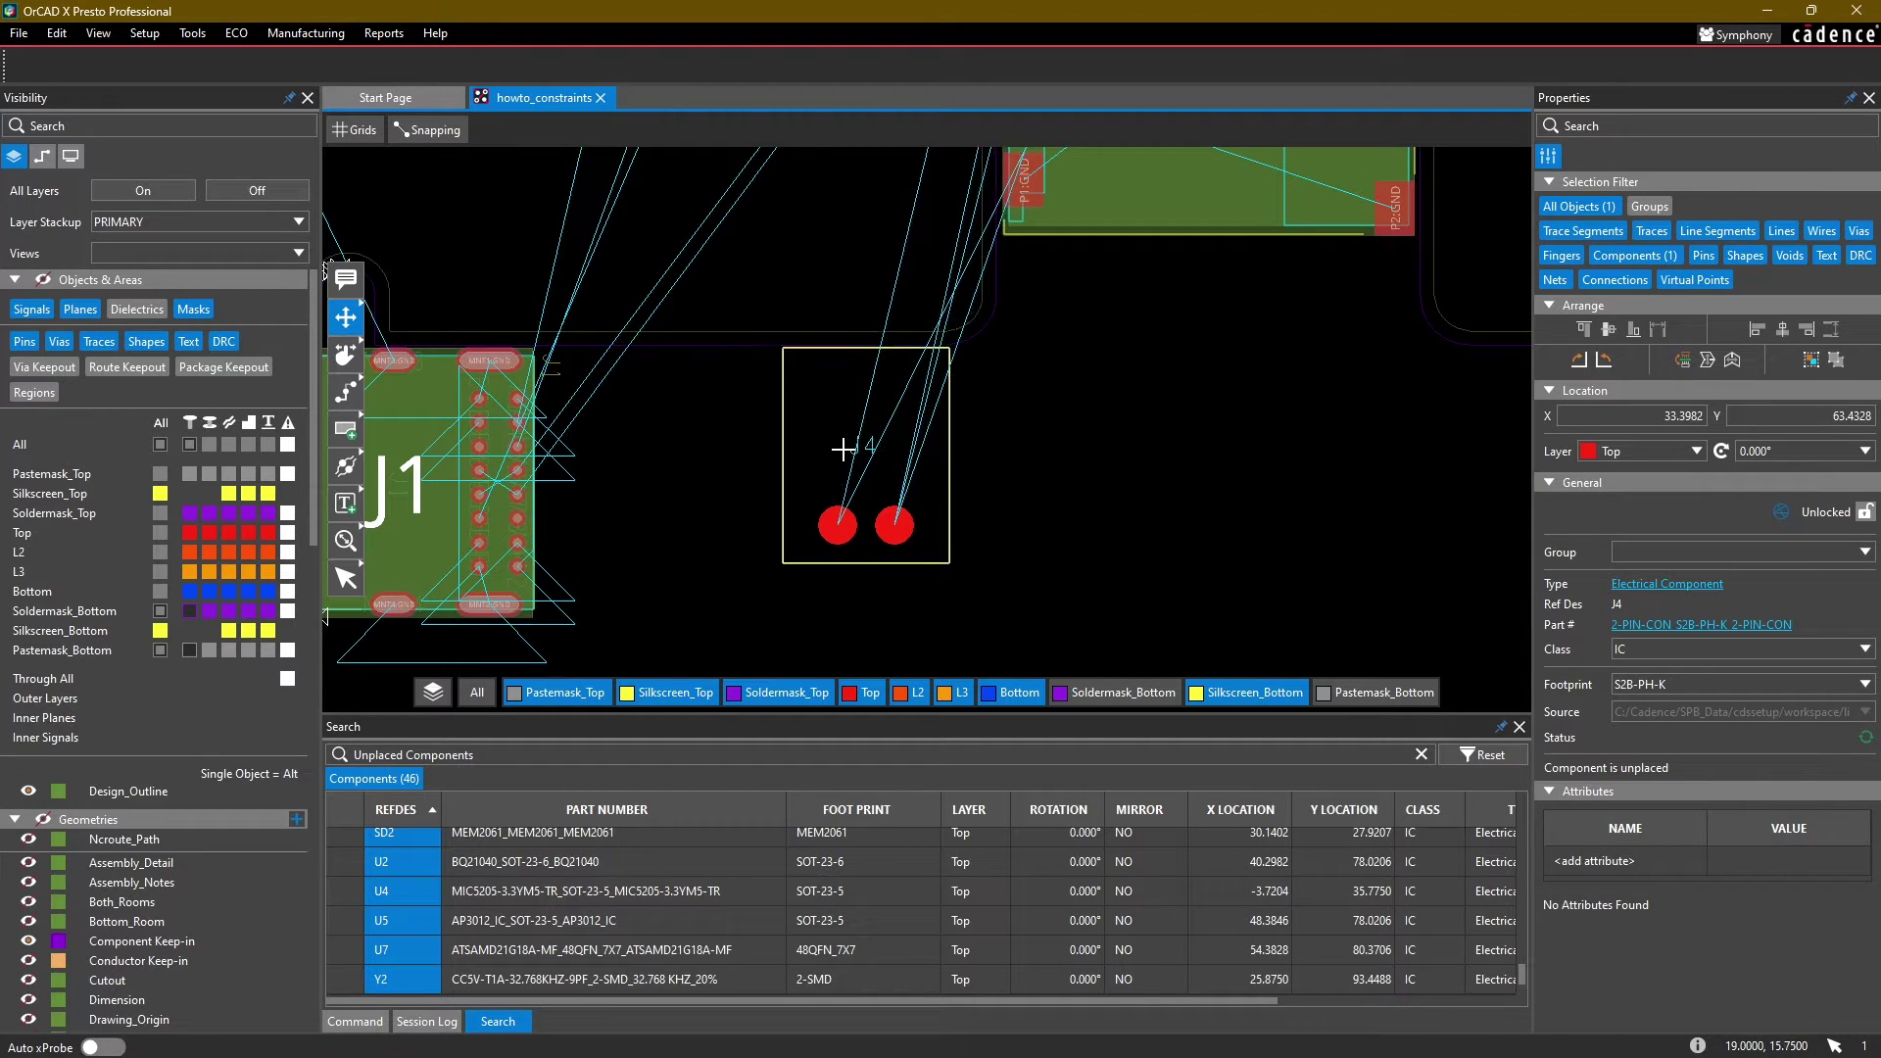
left_click(842, 450)
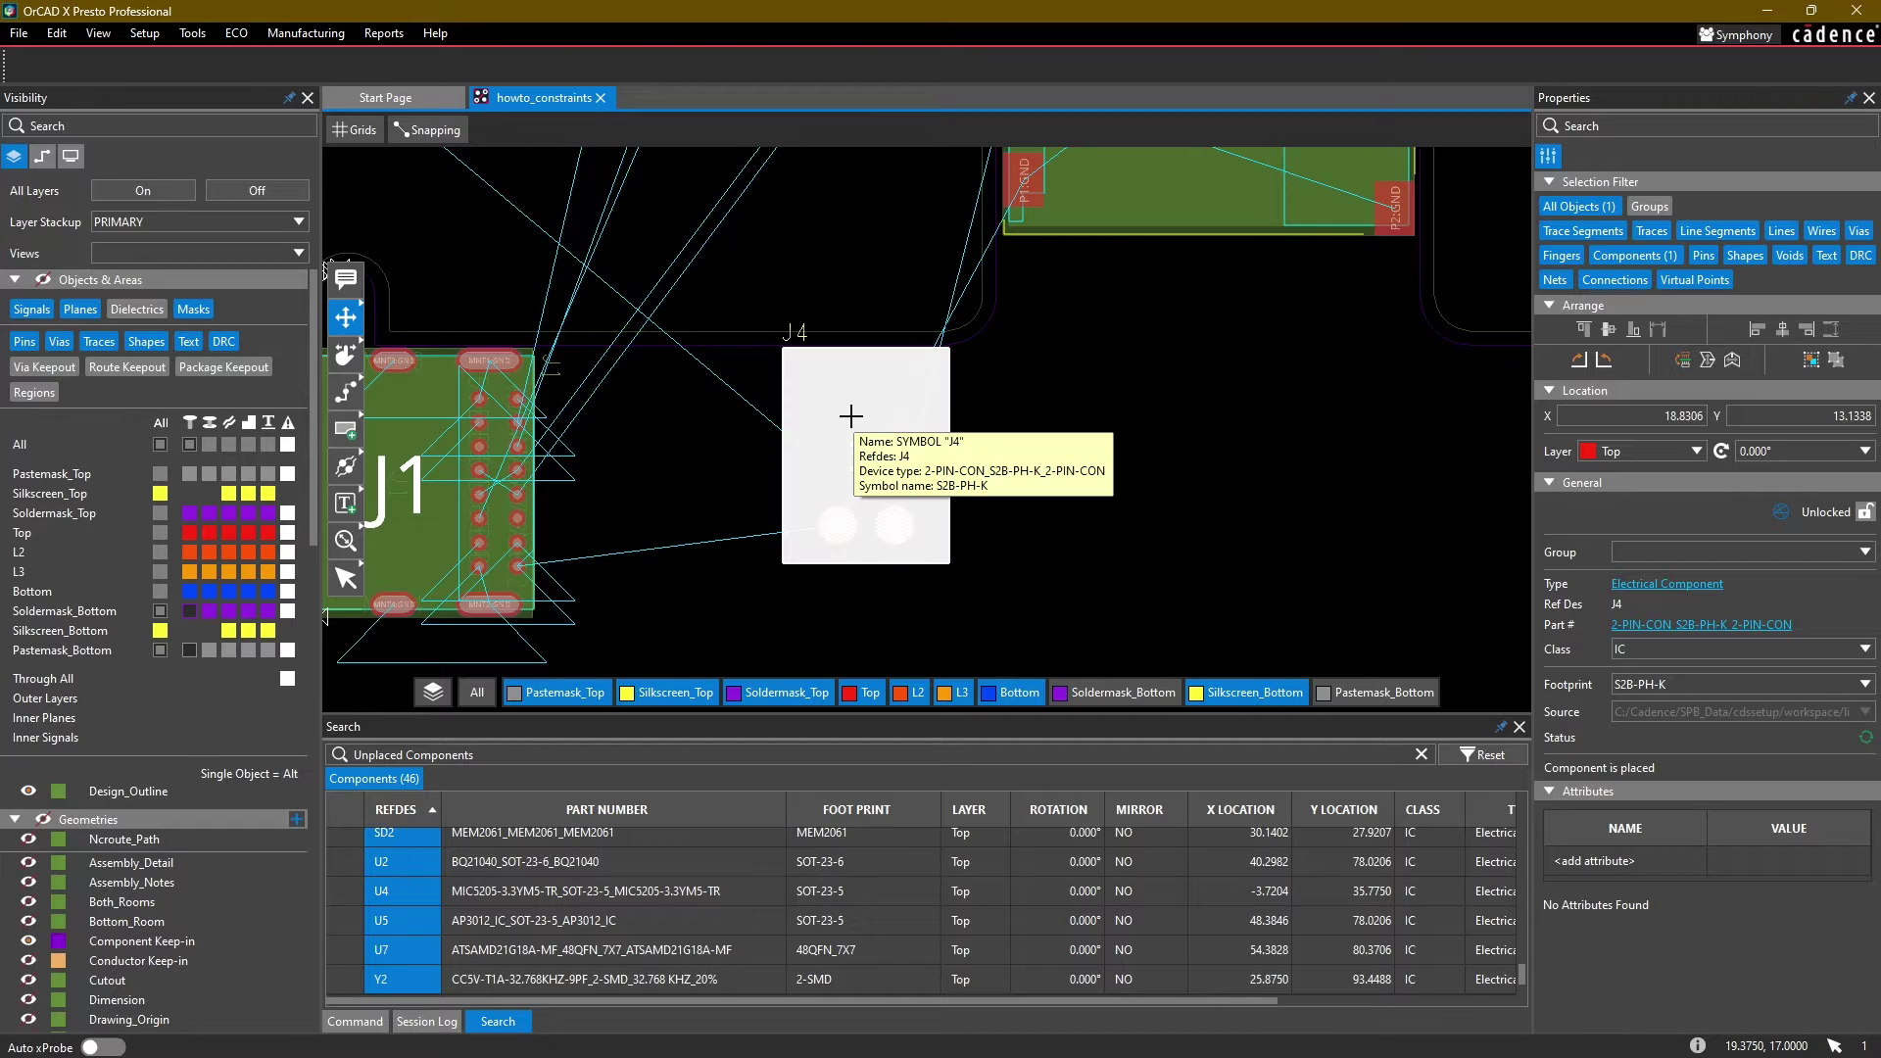
Step: Check the layer options available for connector J4
left_click(1696, 453)
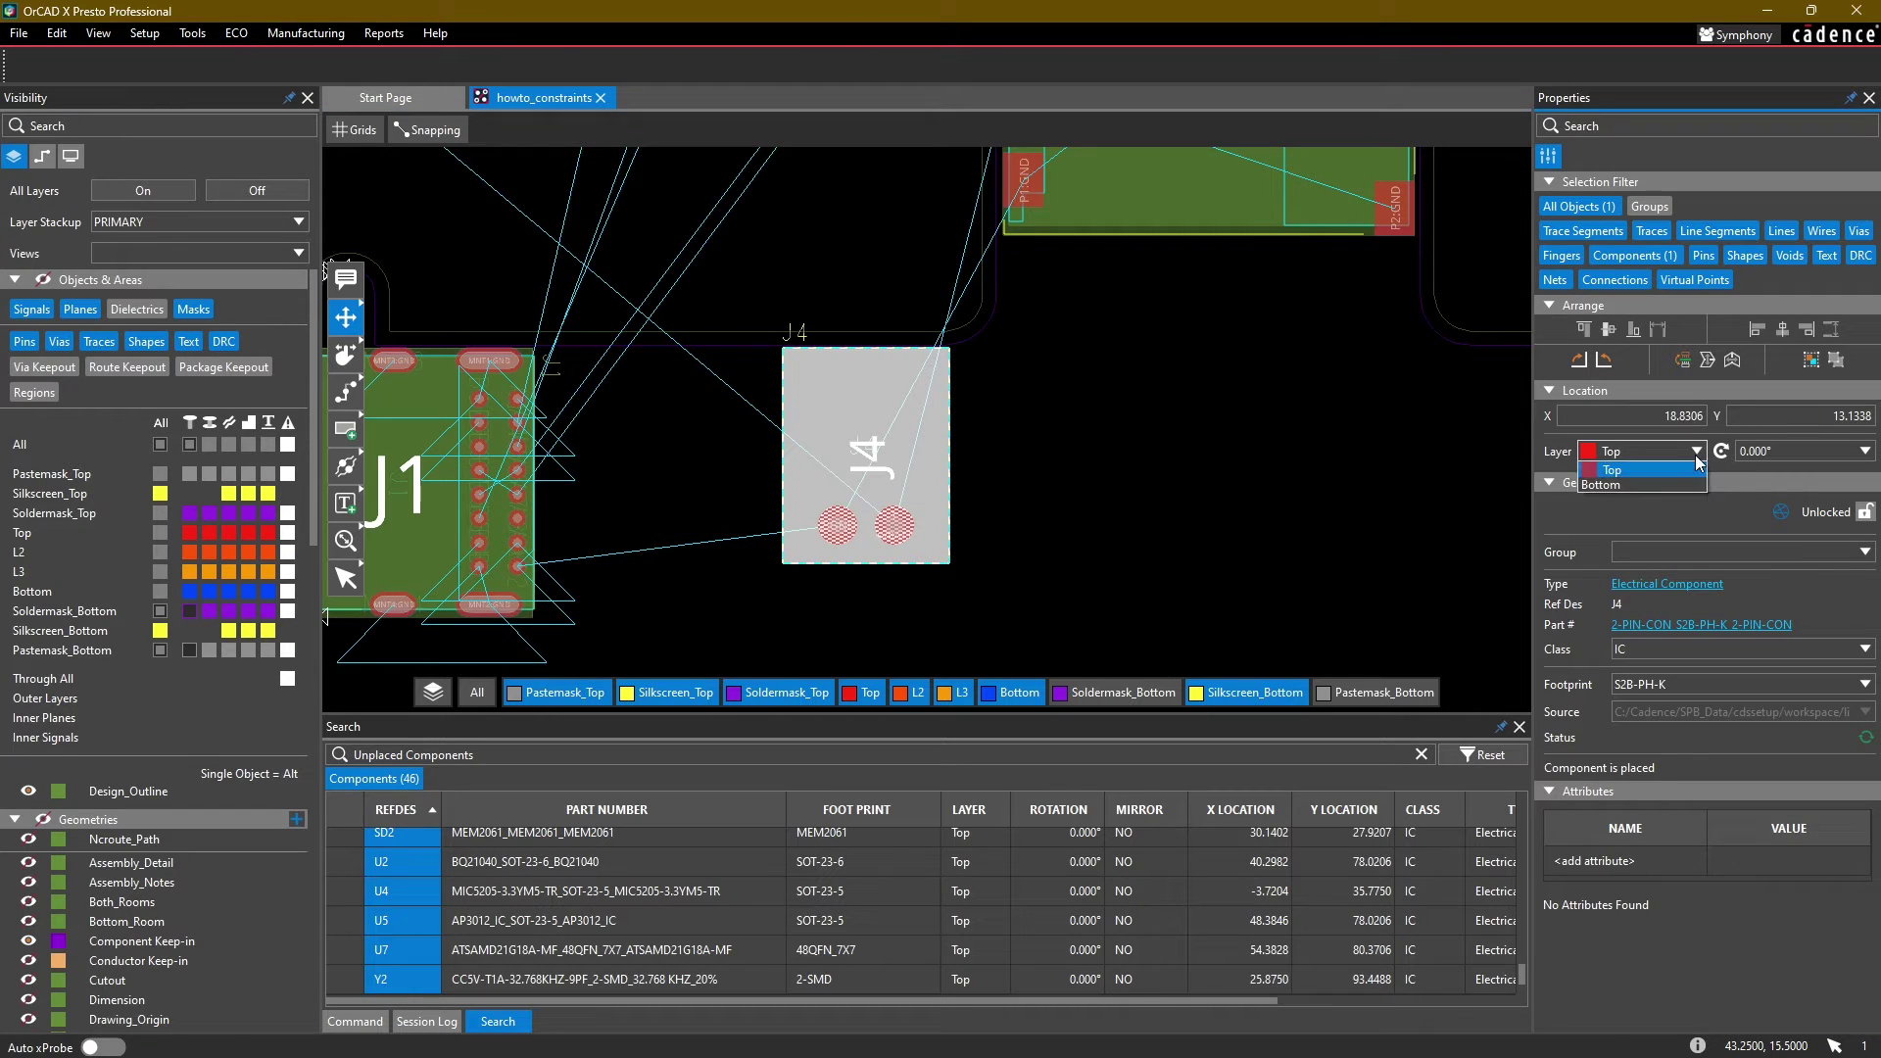
left_click(1688, 452)
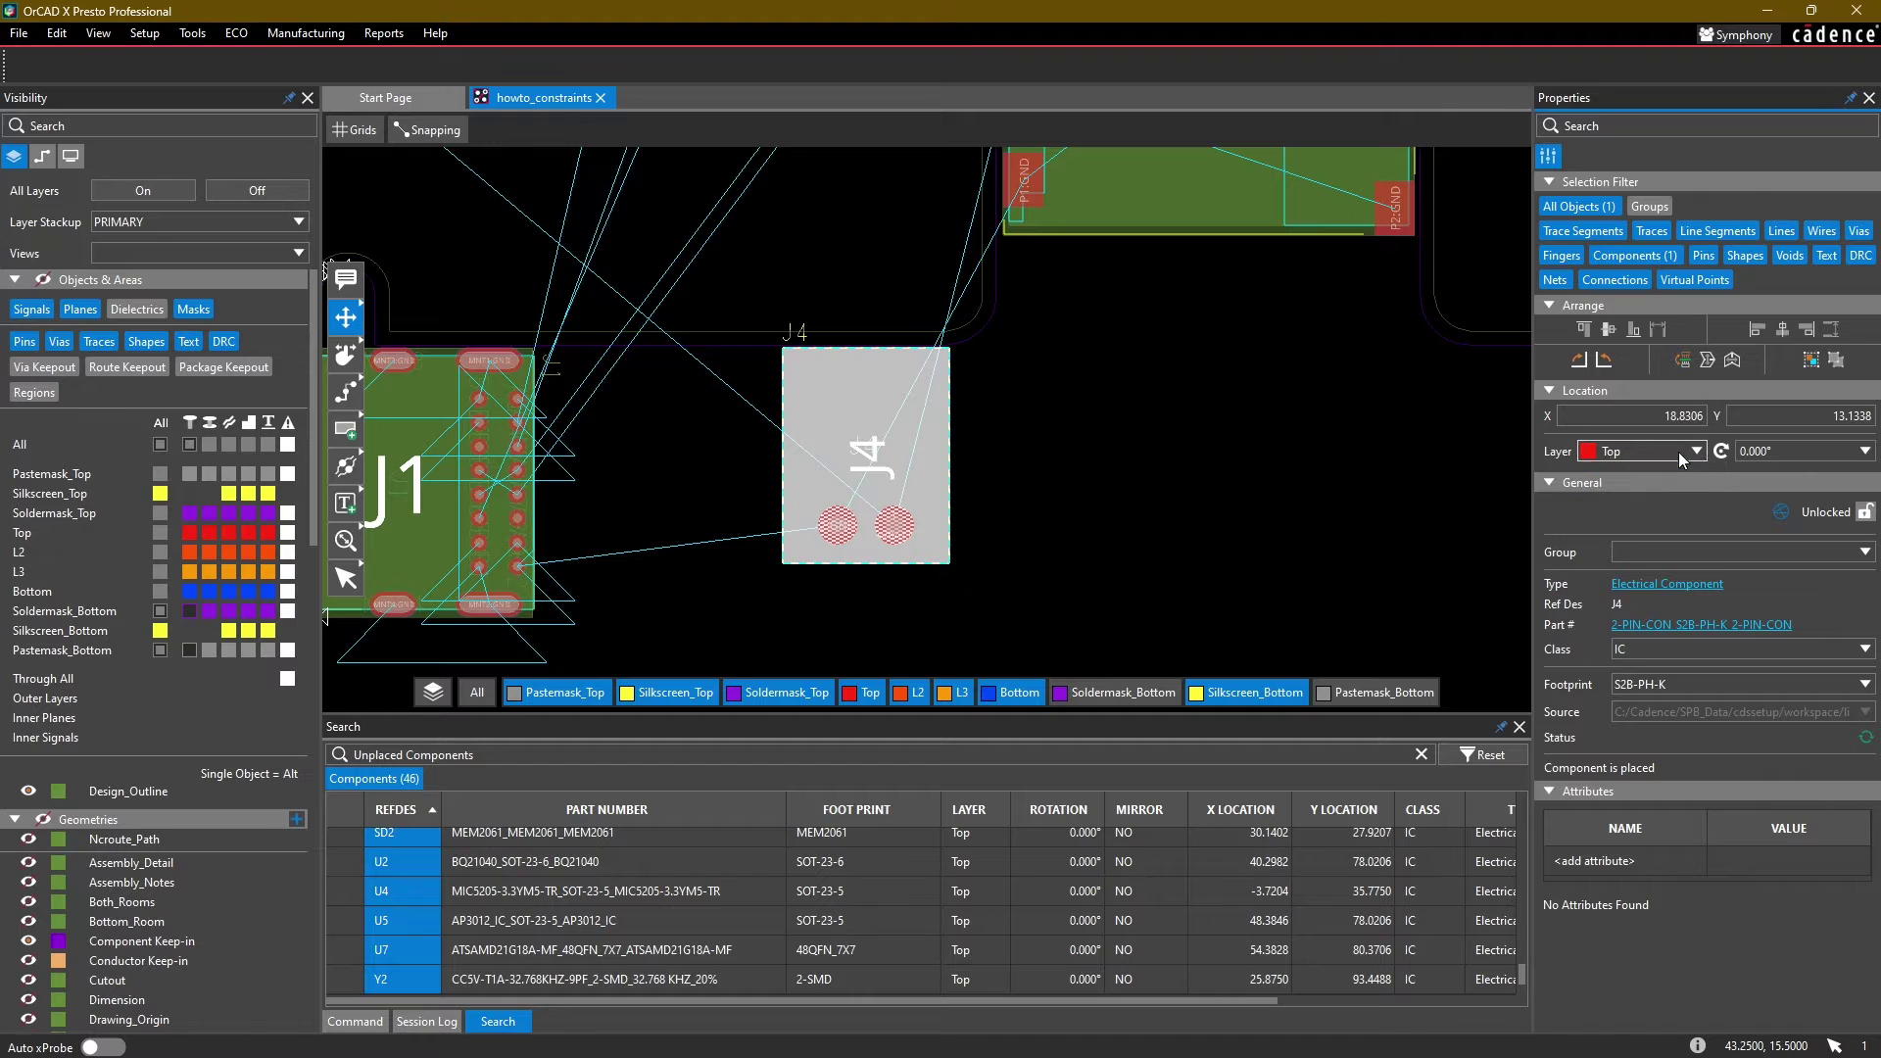
Step: Try moving connector J4, undo the move, and put it down just right of J1 near its original spot
left_click(868, 432)
left_click_drag(951, 466, 858, 439)
key("ctrl+z")
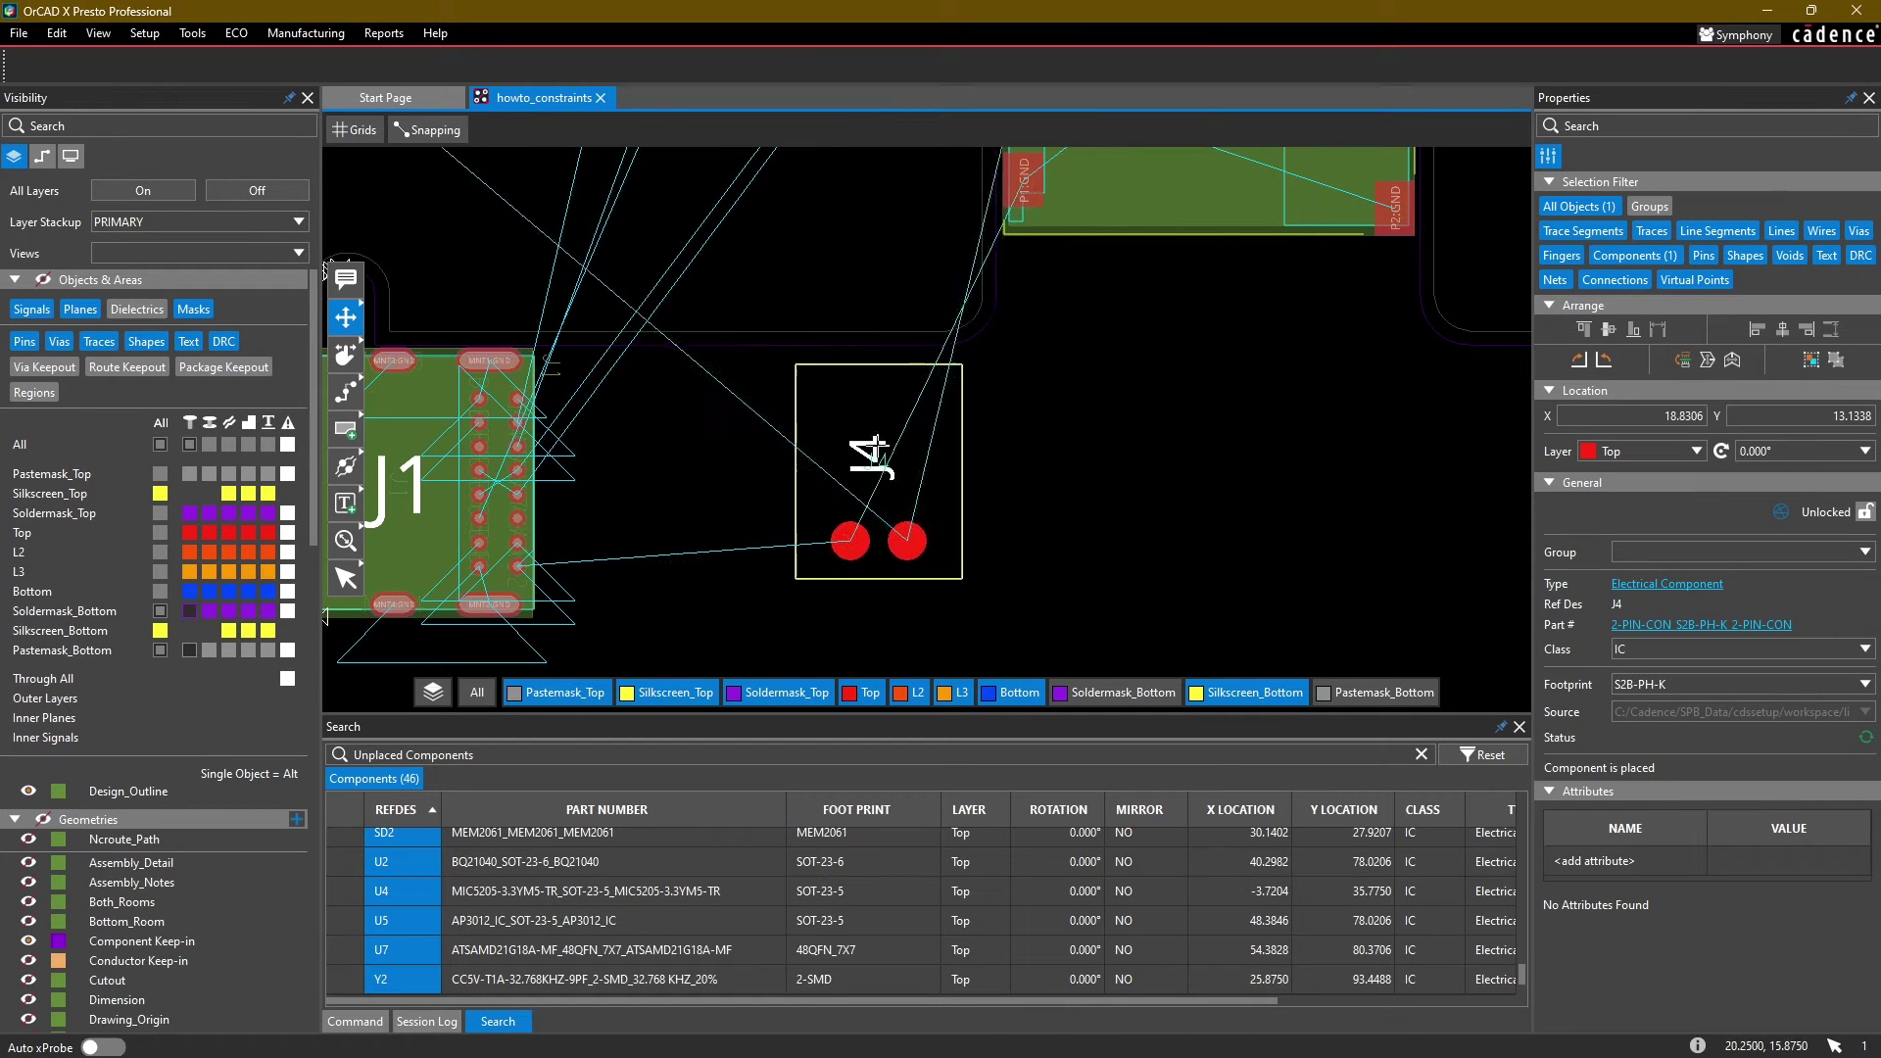
left_click(862, 441)
Step: Place microcontroller U7 at 90° rotation below SD2 and right of J4, at about X 30.00, Y 9.63
scroll(1128, 254, "down", 3)
middle_click_drag(1115, 235, 1052, 317)
left_click(1173, 203)
scroll(1048, 318, "up", 3)
left_click_drag(1011, 406, 967, 426)
left_click(1767, 507)
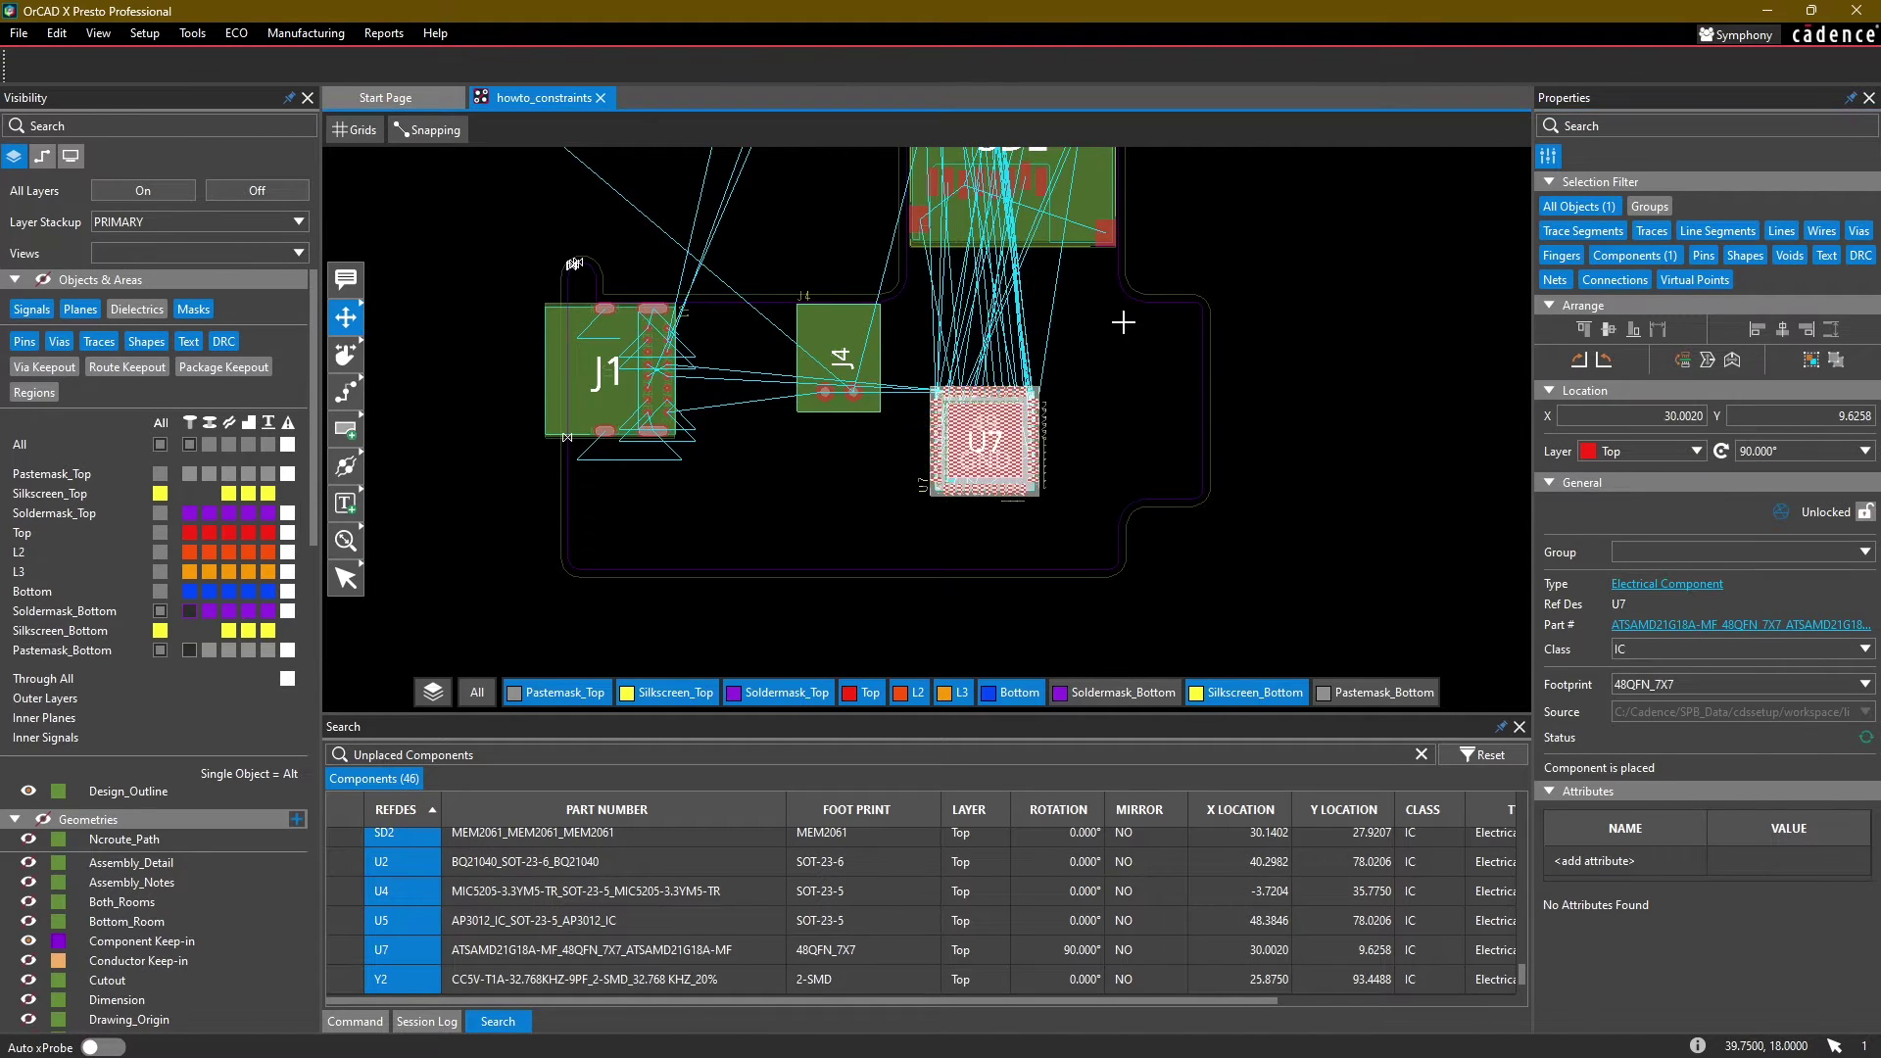
Step: Rotate the 2x2 header J2 and place it just inside the board's bottom edge, below J4 and left of U7
middle_click_drag(1156, 210, 1121, 581)
scroll(1164, 318, "down", 2)
left_click(1169, 252)
scroll(1019, 579, "up", 2)
scroll(1019, 579, "up", 2)
middle_click_drag(872, 649, 955, 332)
key("r")
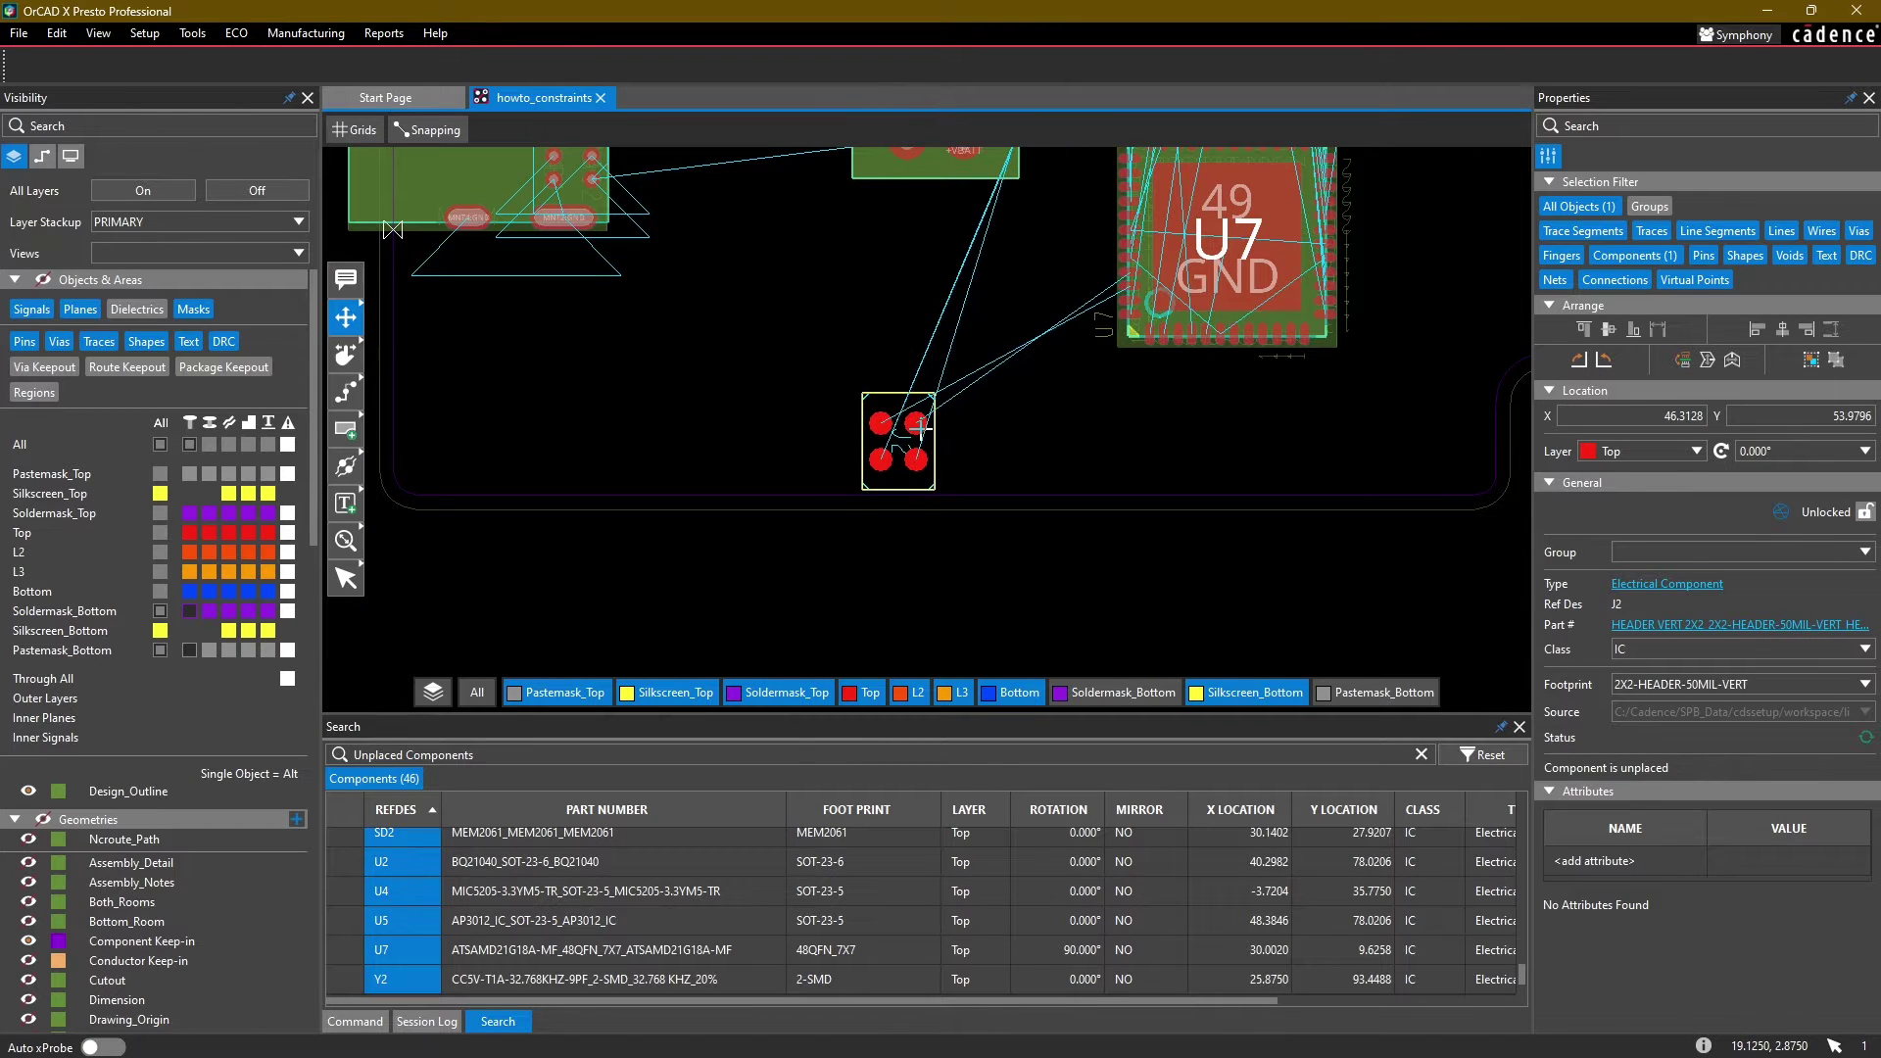
left_click(922, 428)
Step: Place switch S1 in the board's lower right corner below U7, at about X 36.32, Y 2.28
scroll(1035, 348, "down", 2)
middle_click_drag(1071, 218, 927, 886)
middle_click_drag(983, 237, 940, 542)
left_click(1076, 343)
middle_click_drag(1076, 582, 1063, 232)
middle_click_drag(1034, 686, 1020, 330)
middle_click_drag(1004, 617, 1017, 505)
scroll(1017, 505, "up", 2)
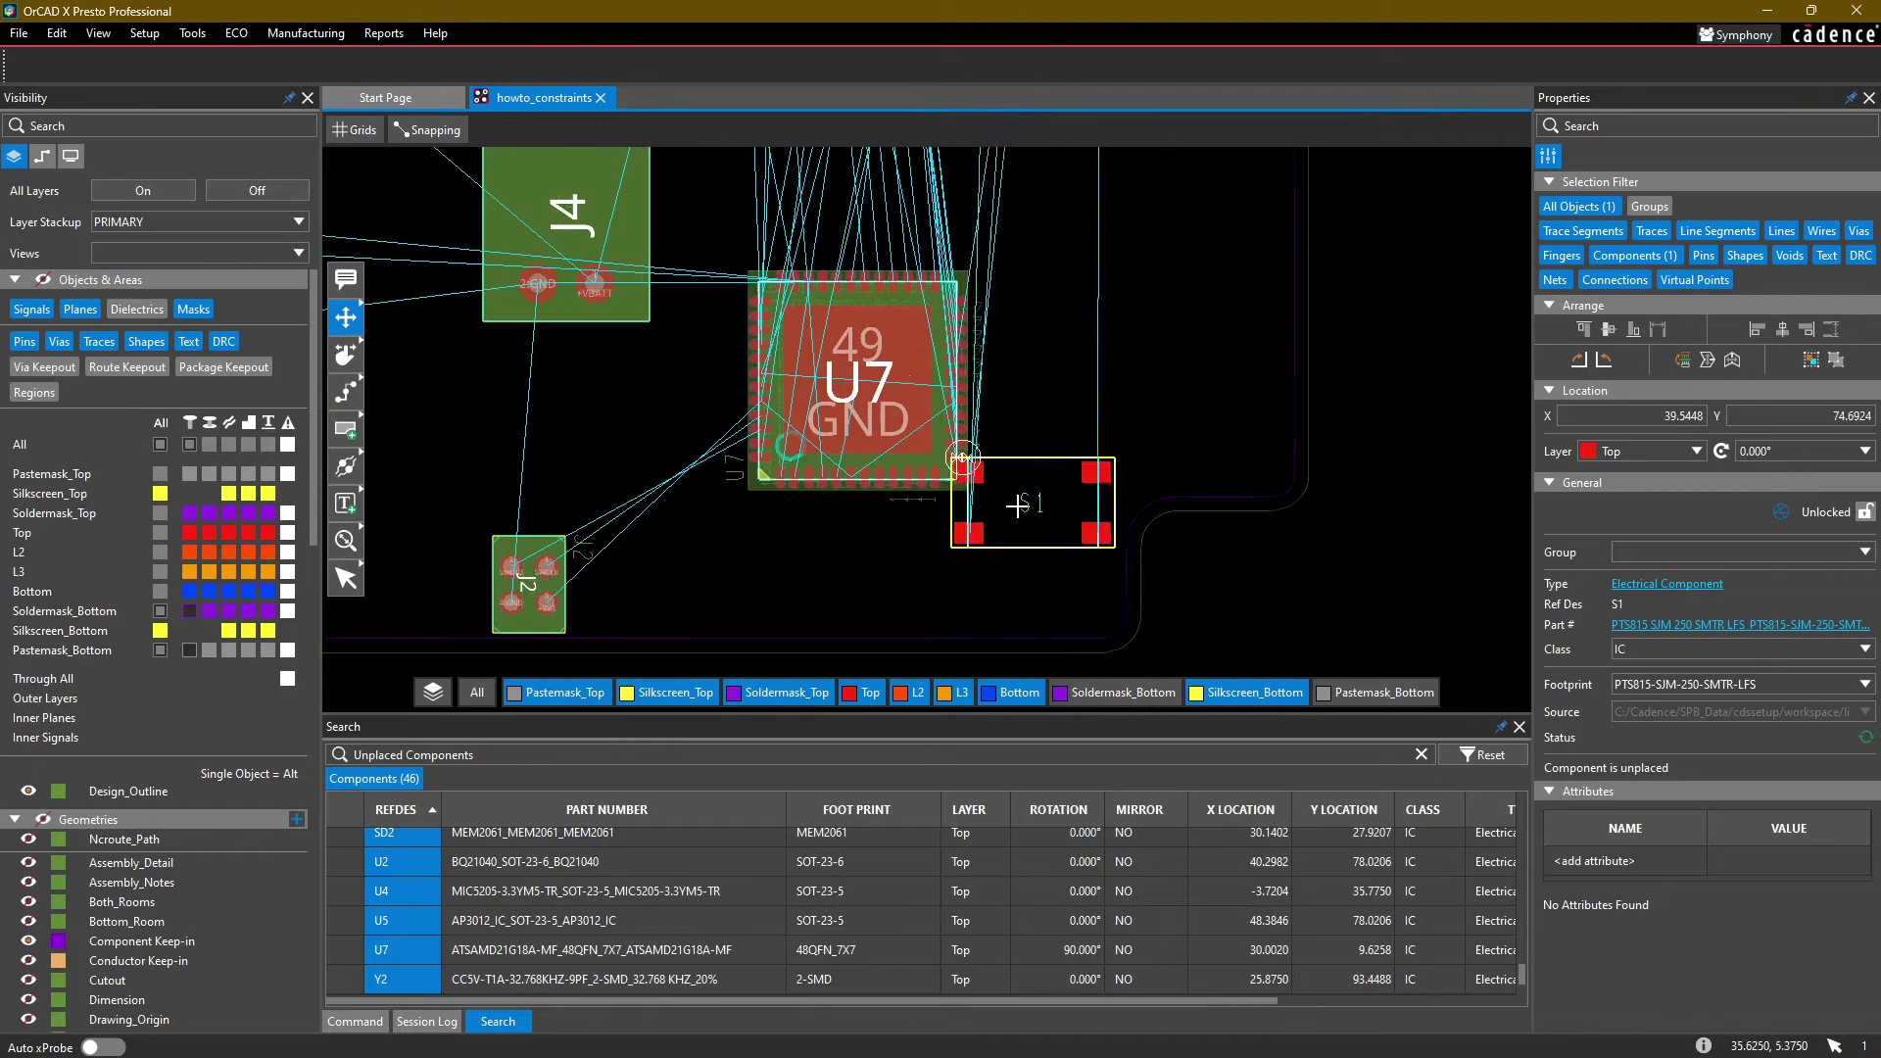
scroll(1009, 603, "up", 4)
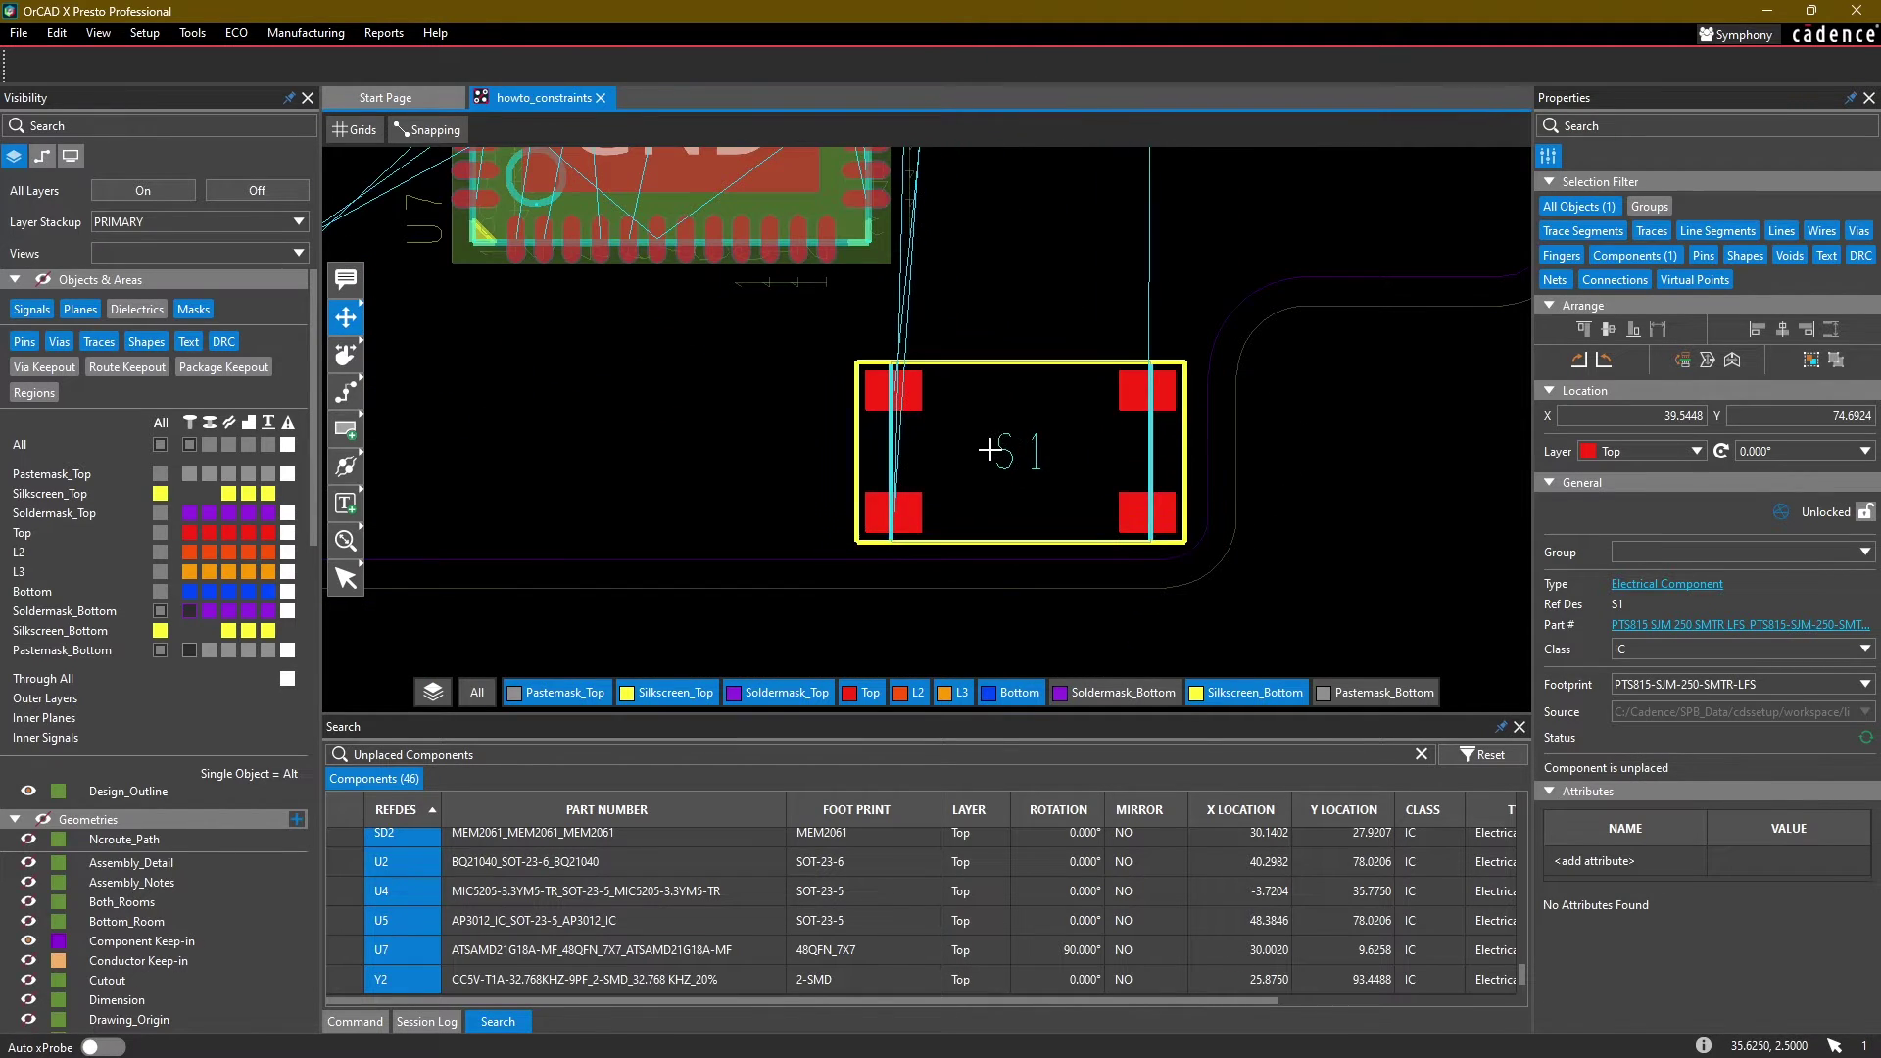
left_click(996, 455)
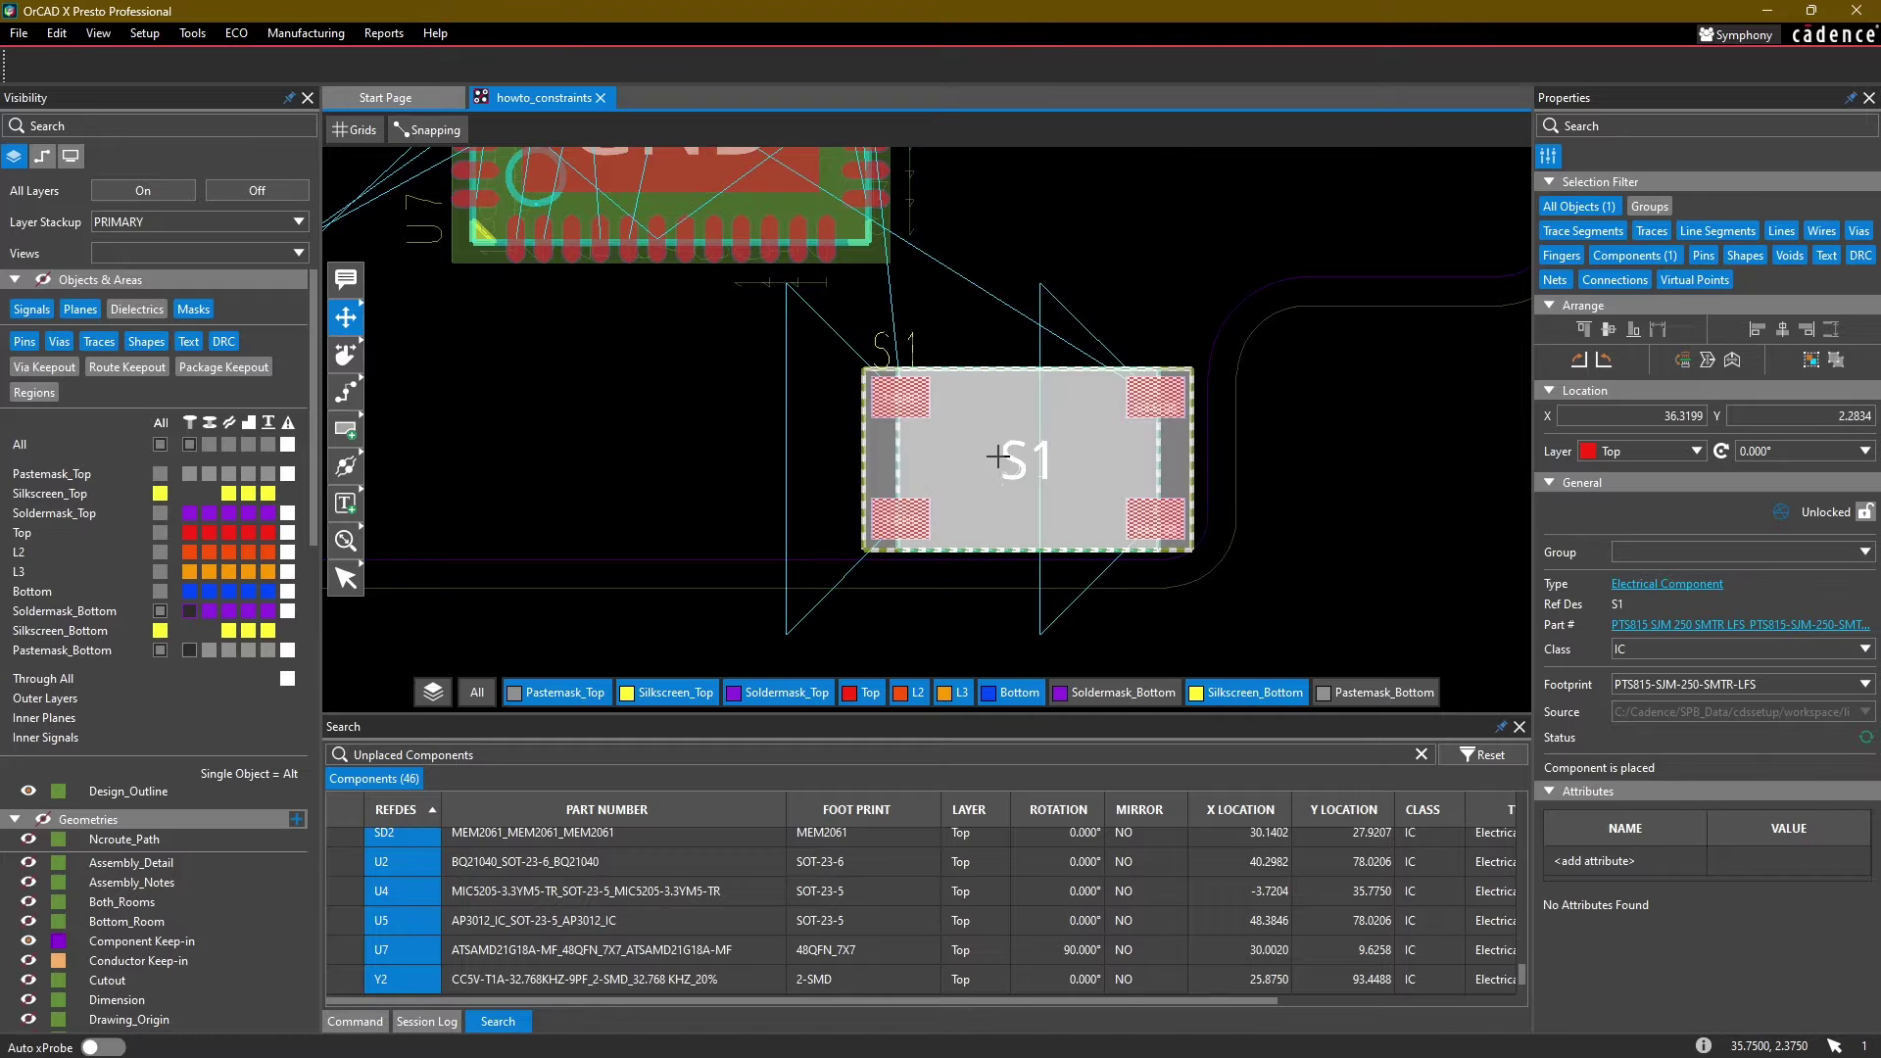
left_click(1360, 437)
Step: Rotate connector J3 upright and place it just inside the board's right edge, to the right of U7
scroll(1150, 250, "down", 4)
middle_click_drag(1123, 206, 1084, 559)
middle_click_drag(1238, 269, 1251, 496)
scroll(1251, 495, "down", 3)
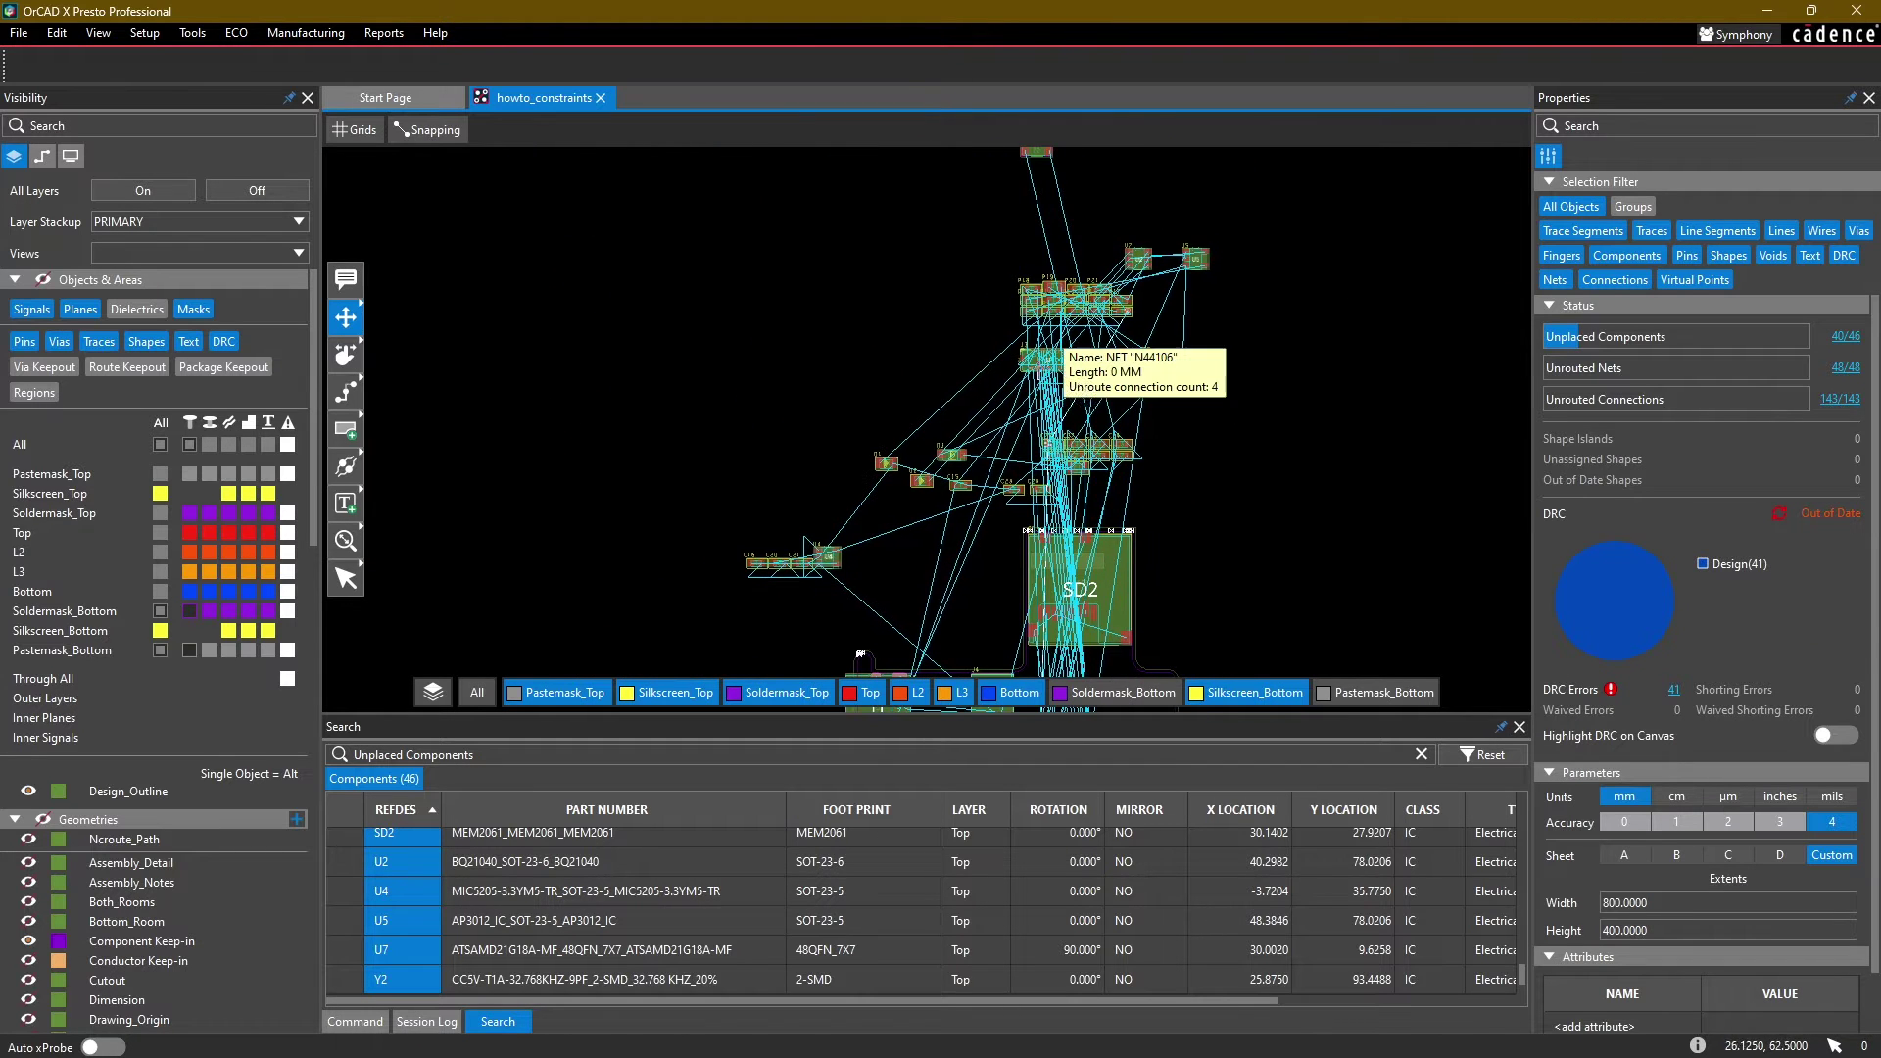
scroll(1231, 497, "up", 4)
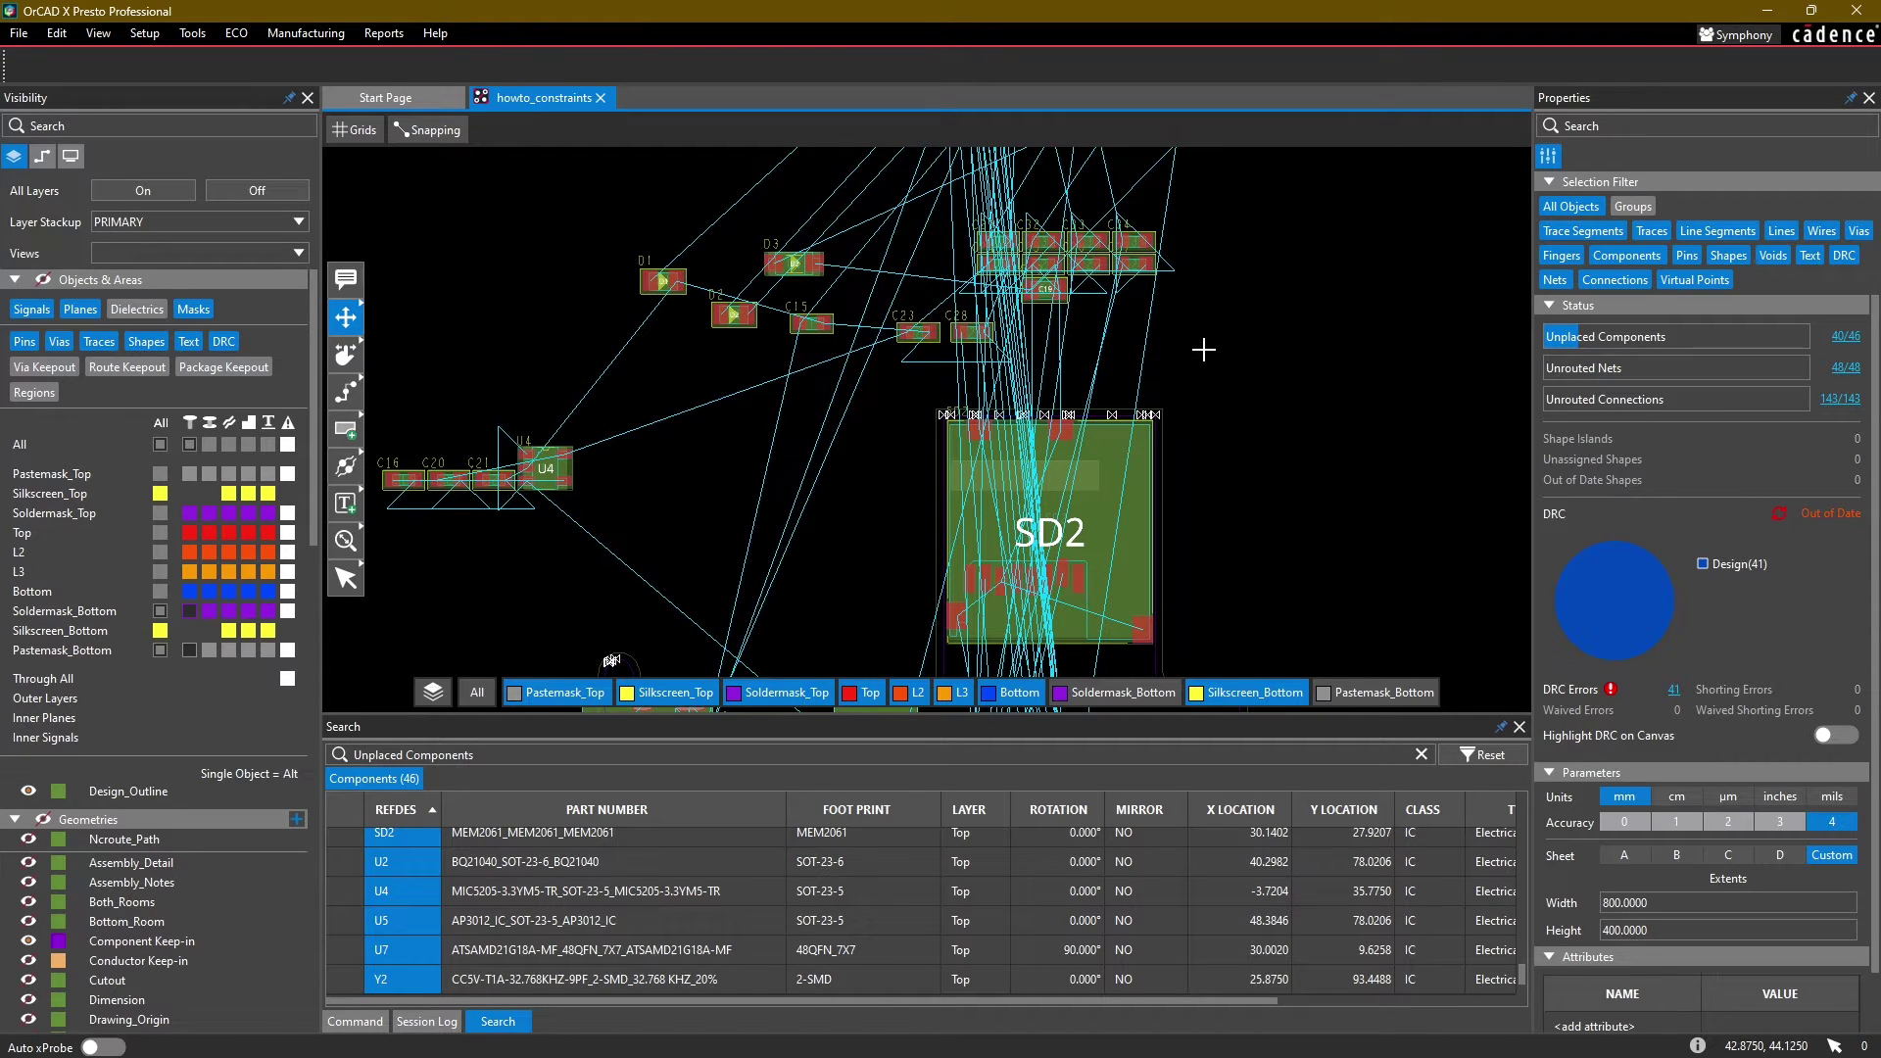
scroll(1204, 350, "down", 3)
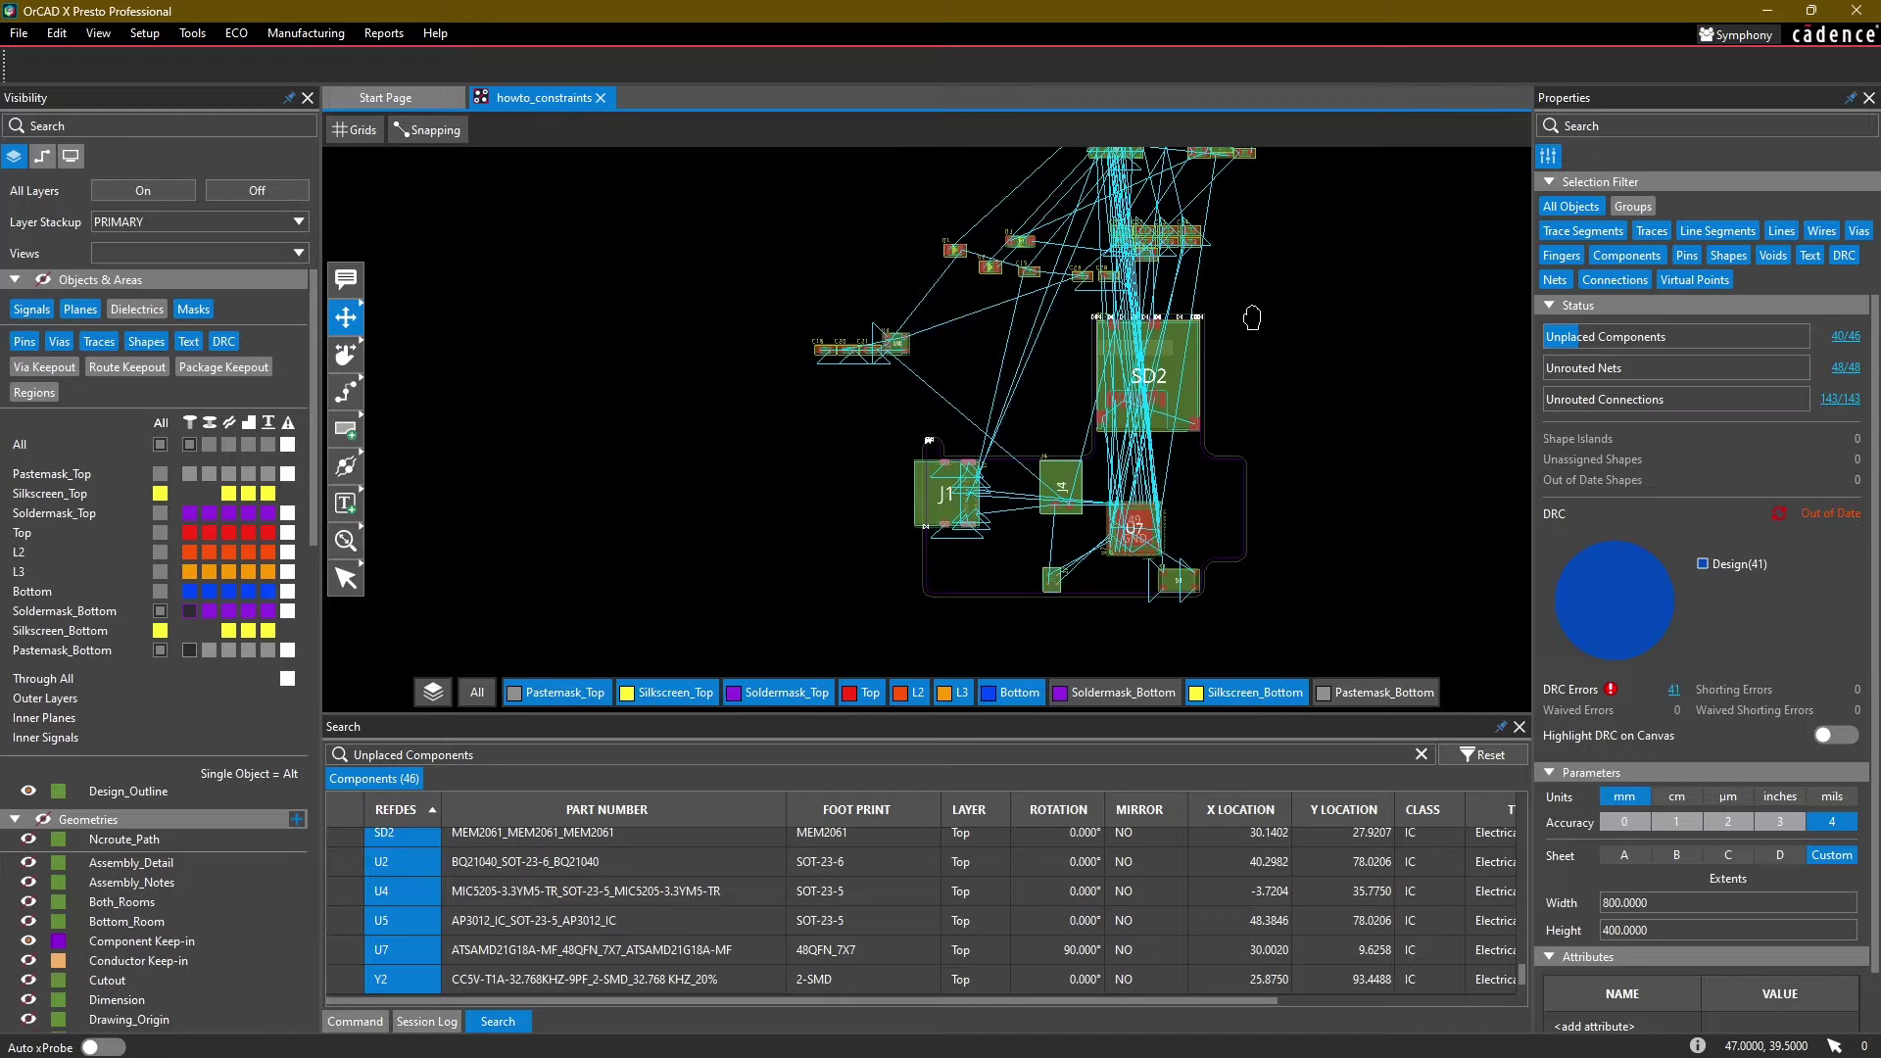
left_click(1081, 248)
scroll(1173, 600, "up", 4)
middle_click_drag(1193, 574, 1205, 469)
key("r")
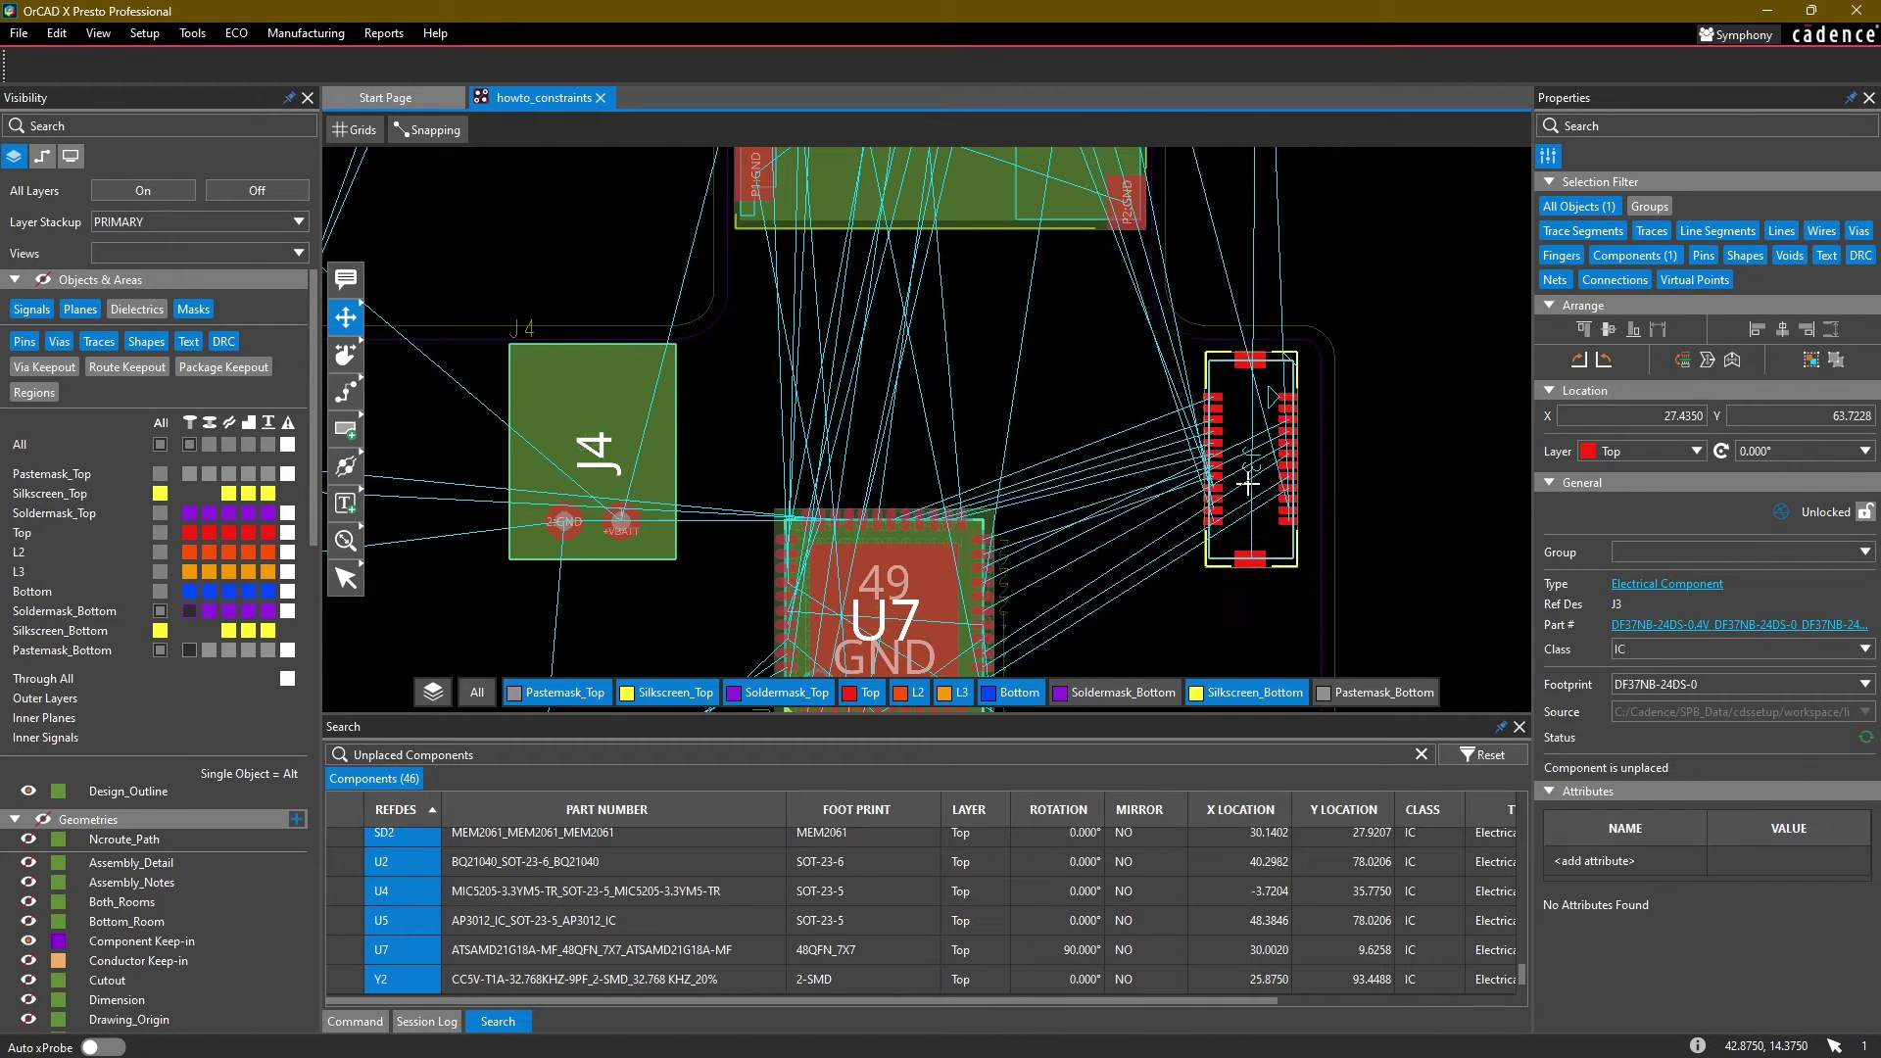
left_click(1253, 486)
left_click(1077, 431)
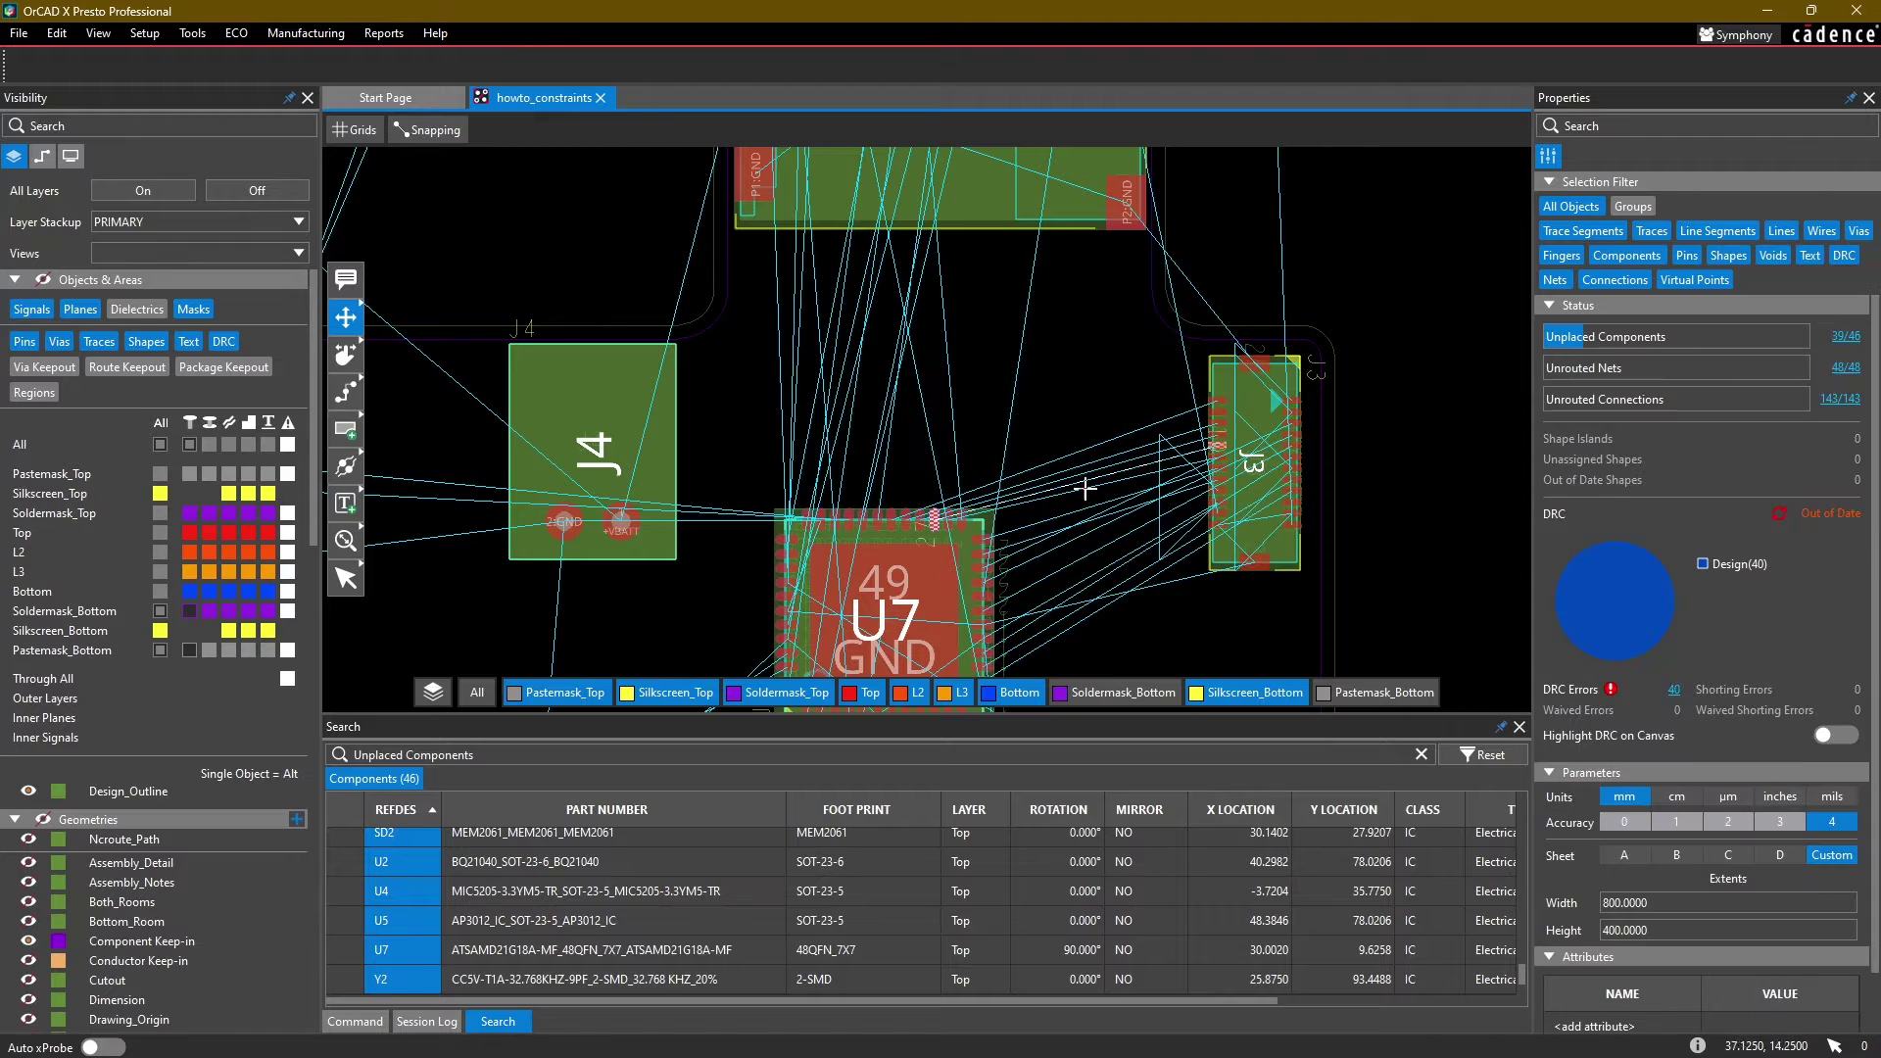
Step: Hide the connection lines of the power nets +3V3, +12V0, +V_Usb, +Vbatt and +Vddcore
scroll(1019, 385, "down", 2)
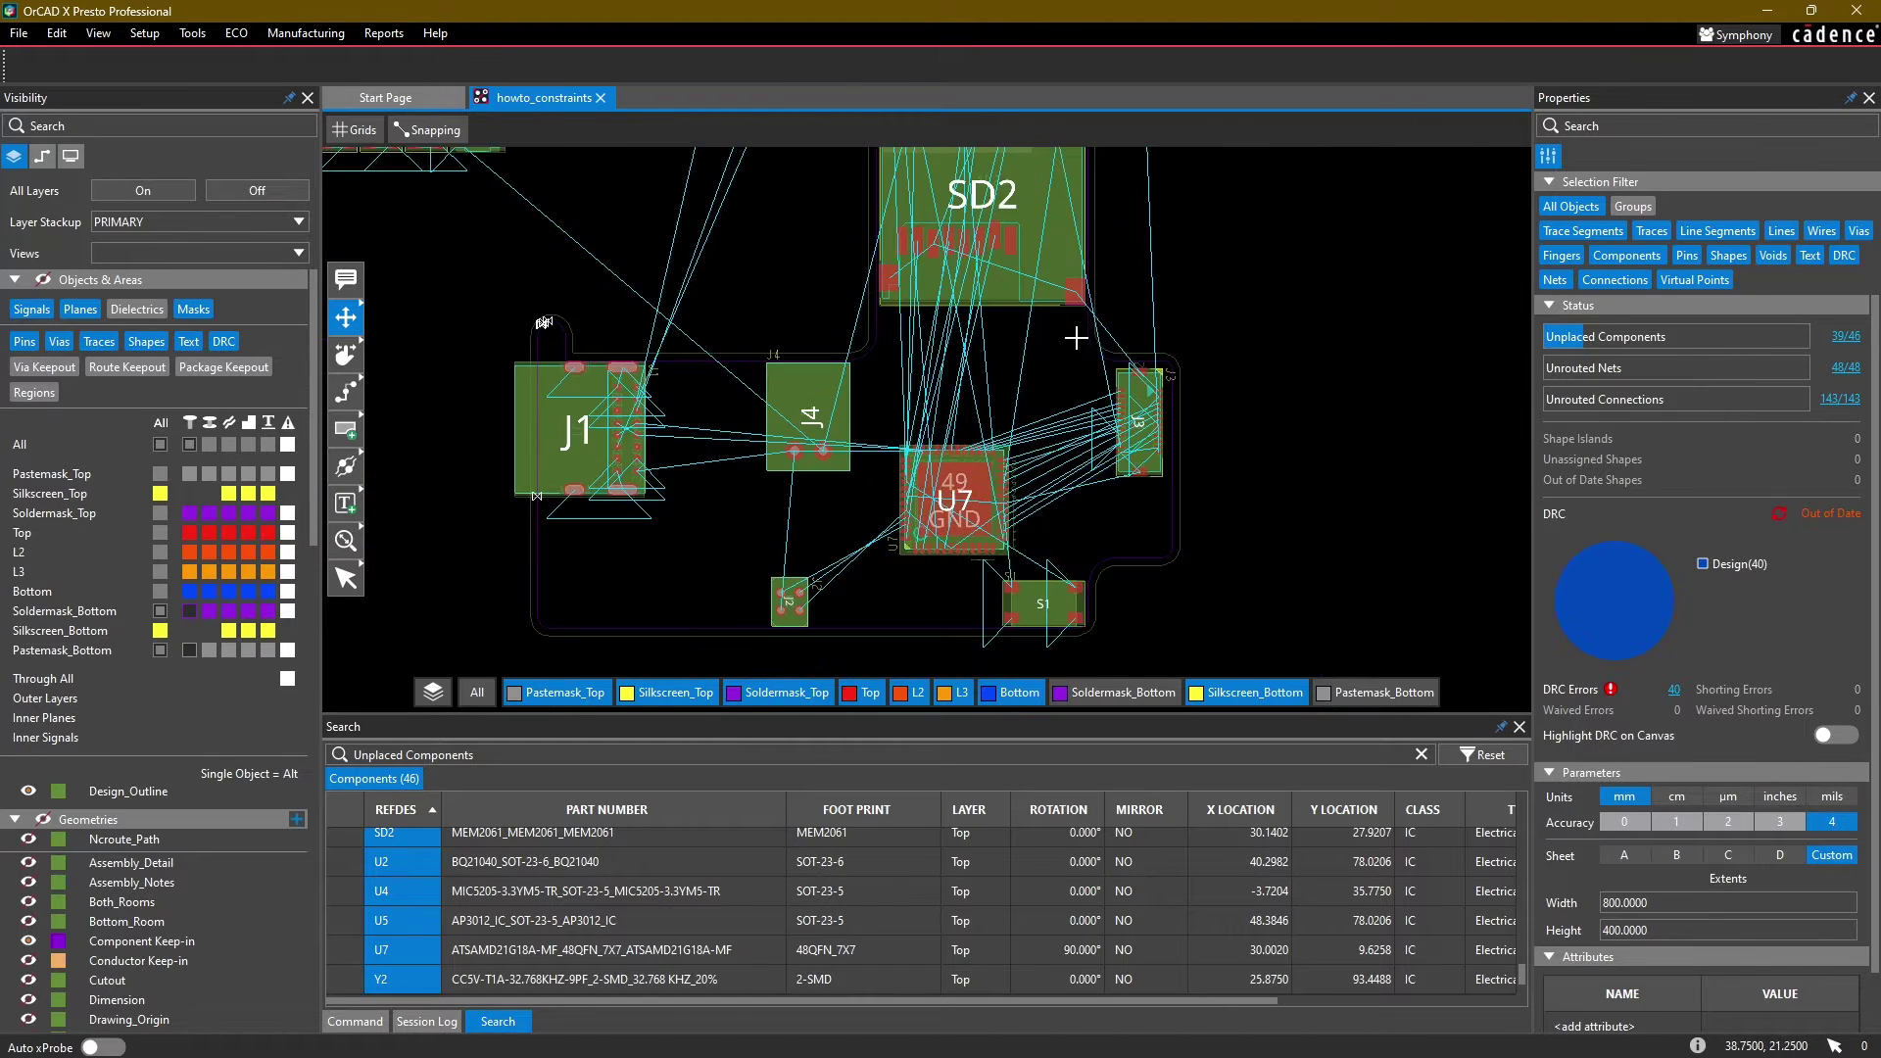
middle_click_drag(1071, 339, 1101, 553)
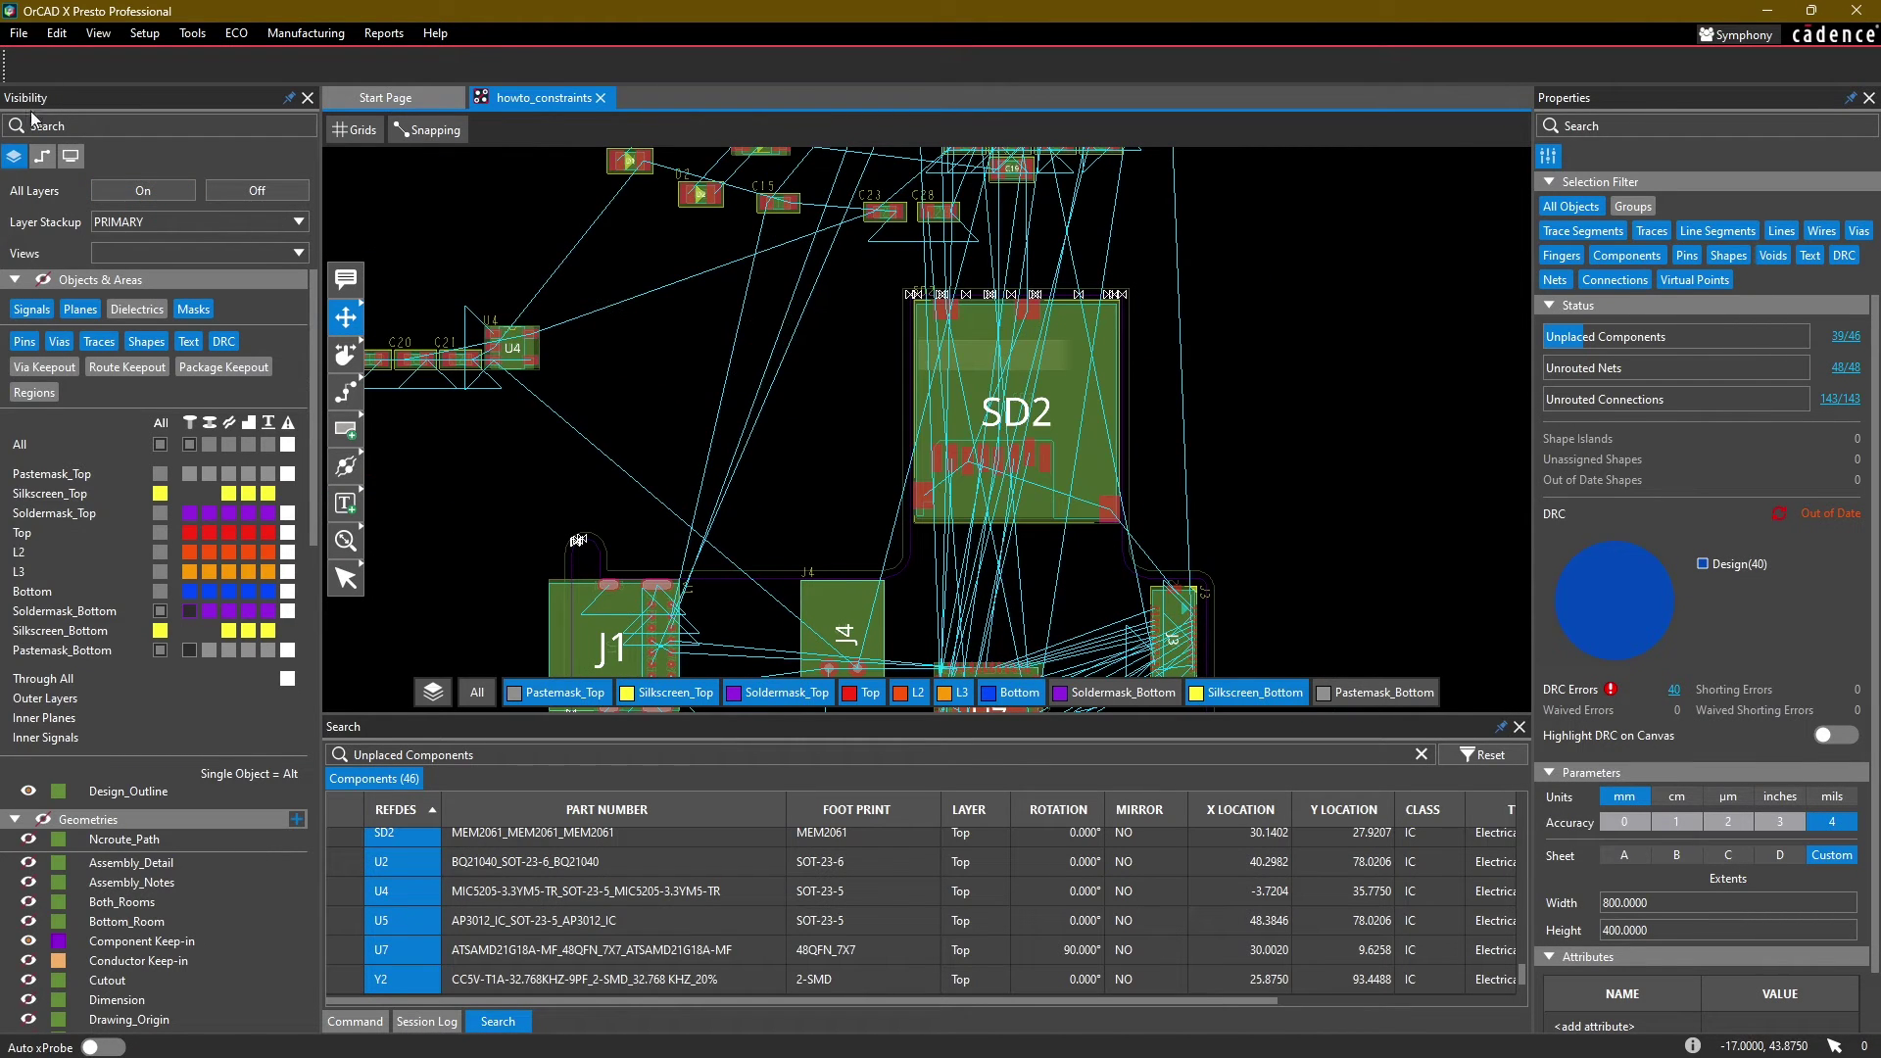
left_click(42, 158)
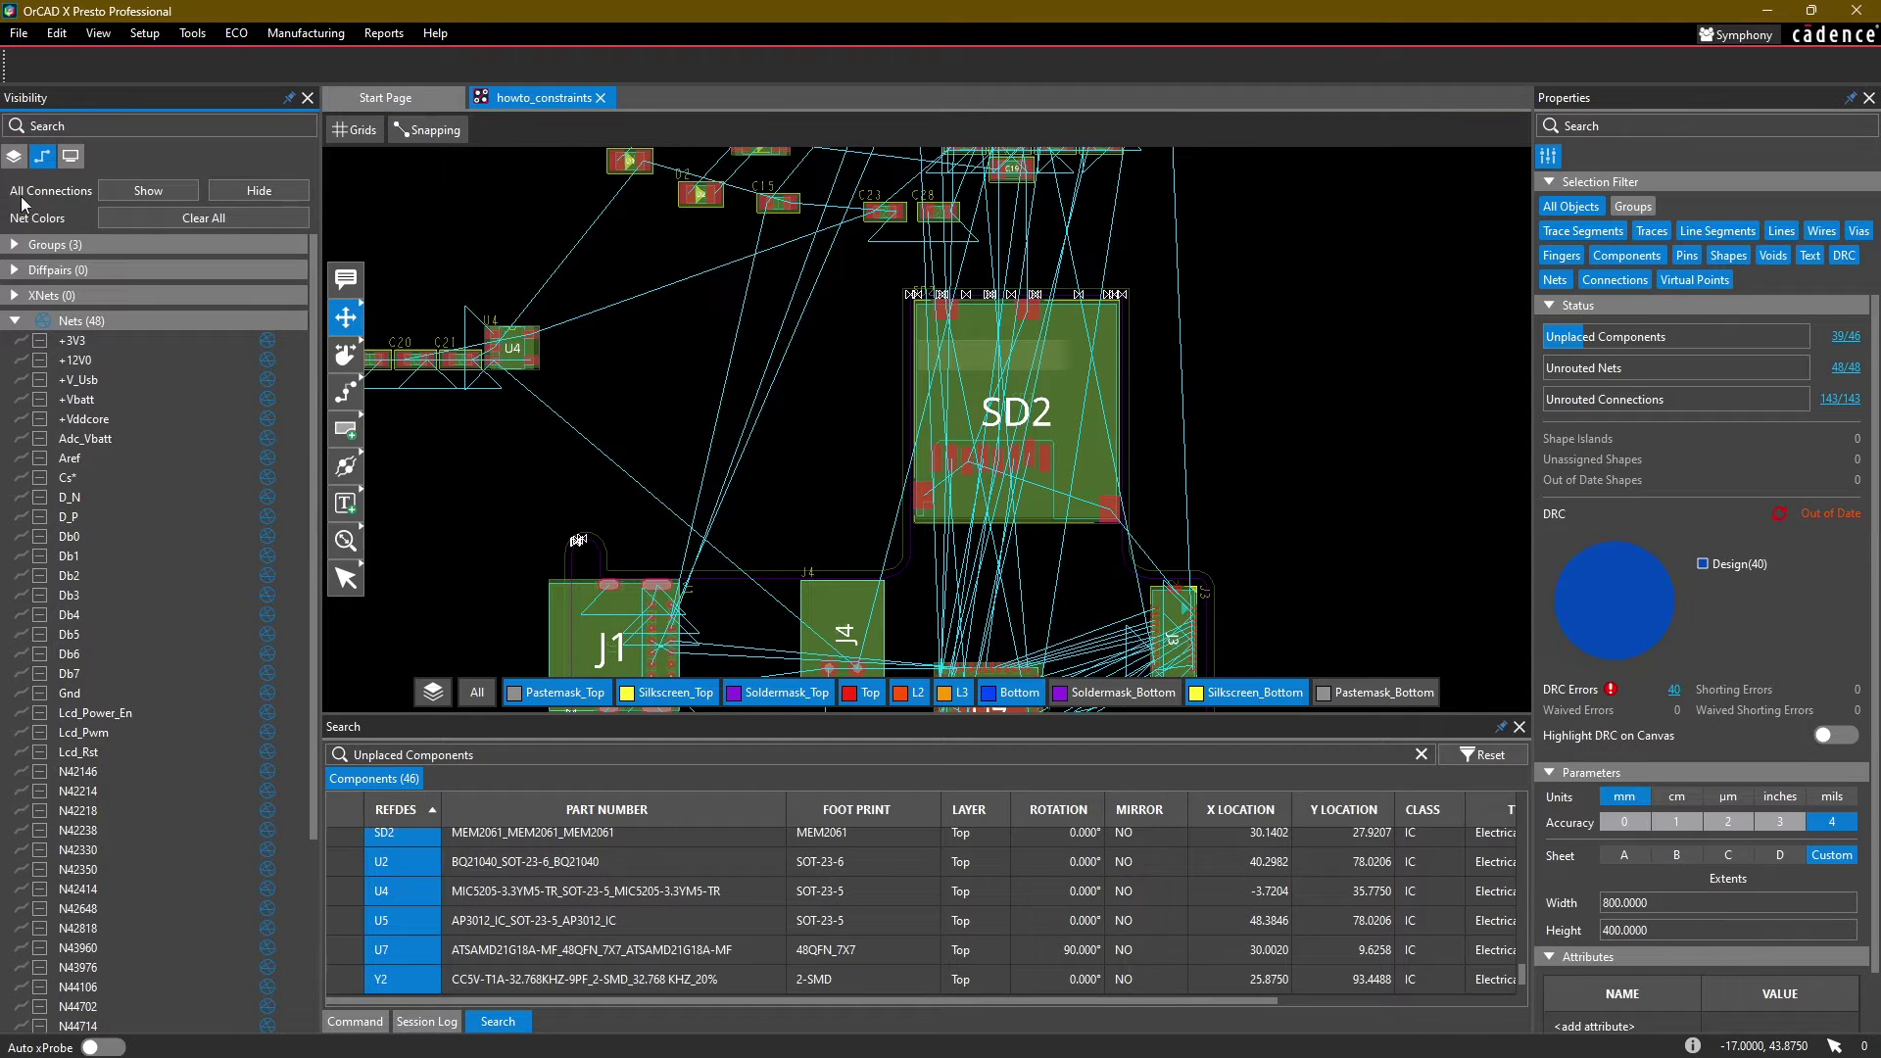
left_click(259, 194)
left_click(173, 196)
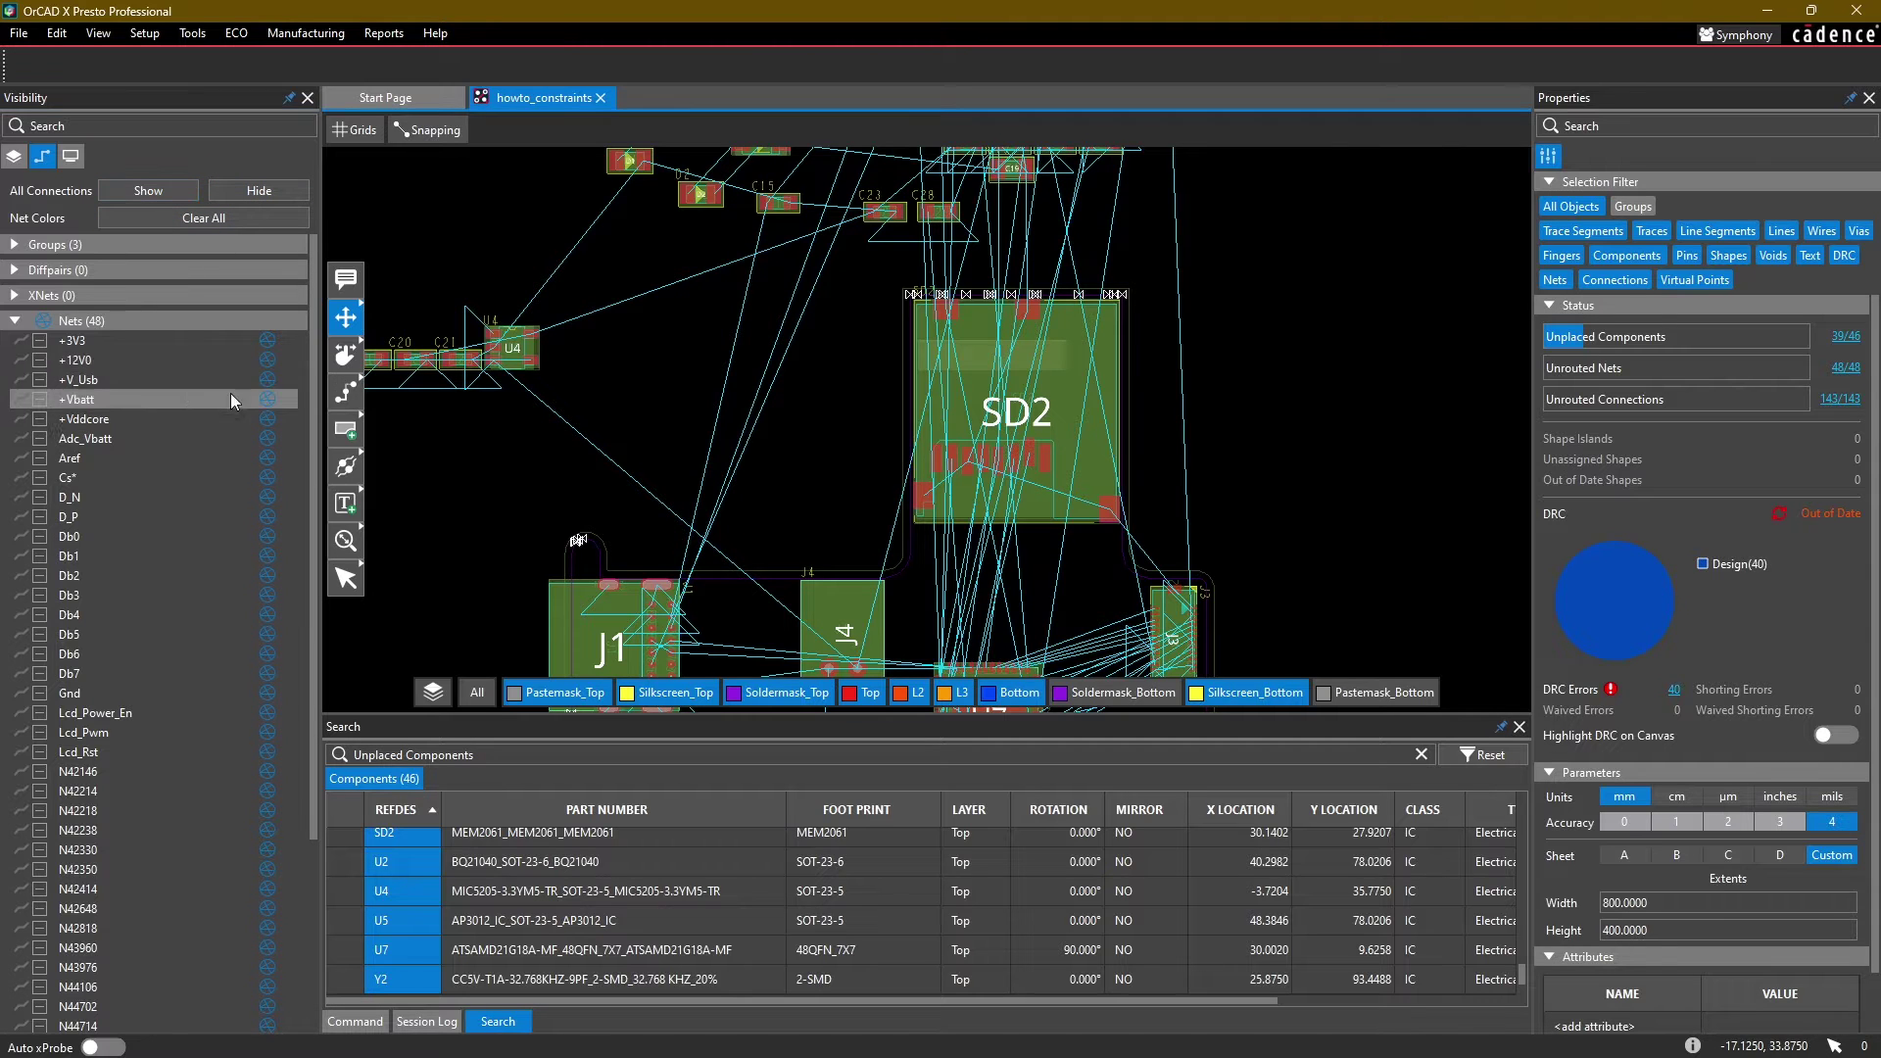
left_click_drag(129, 347, 121, 419)
right_click(120, 395)
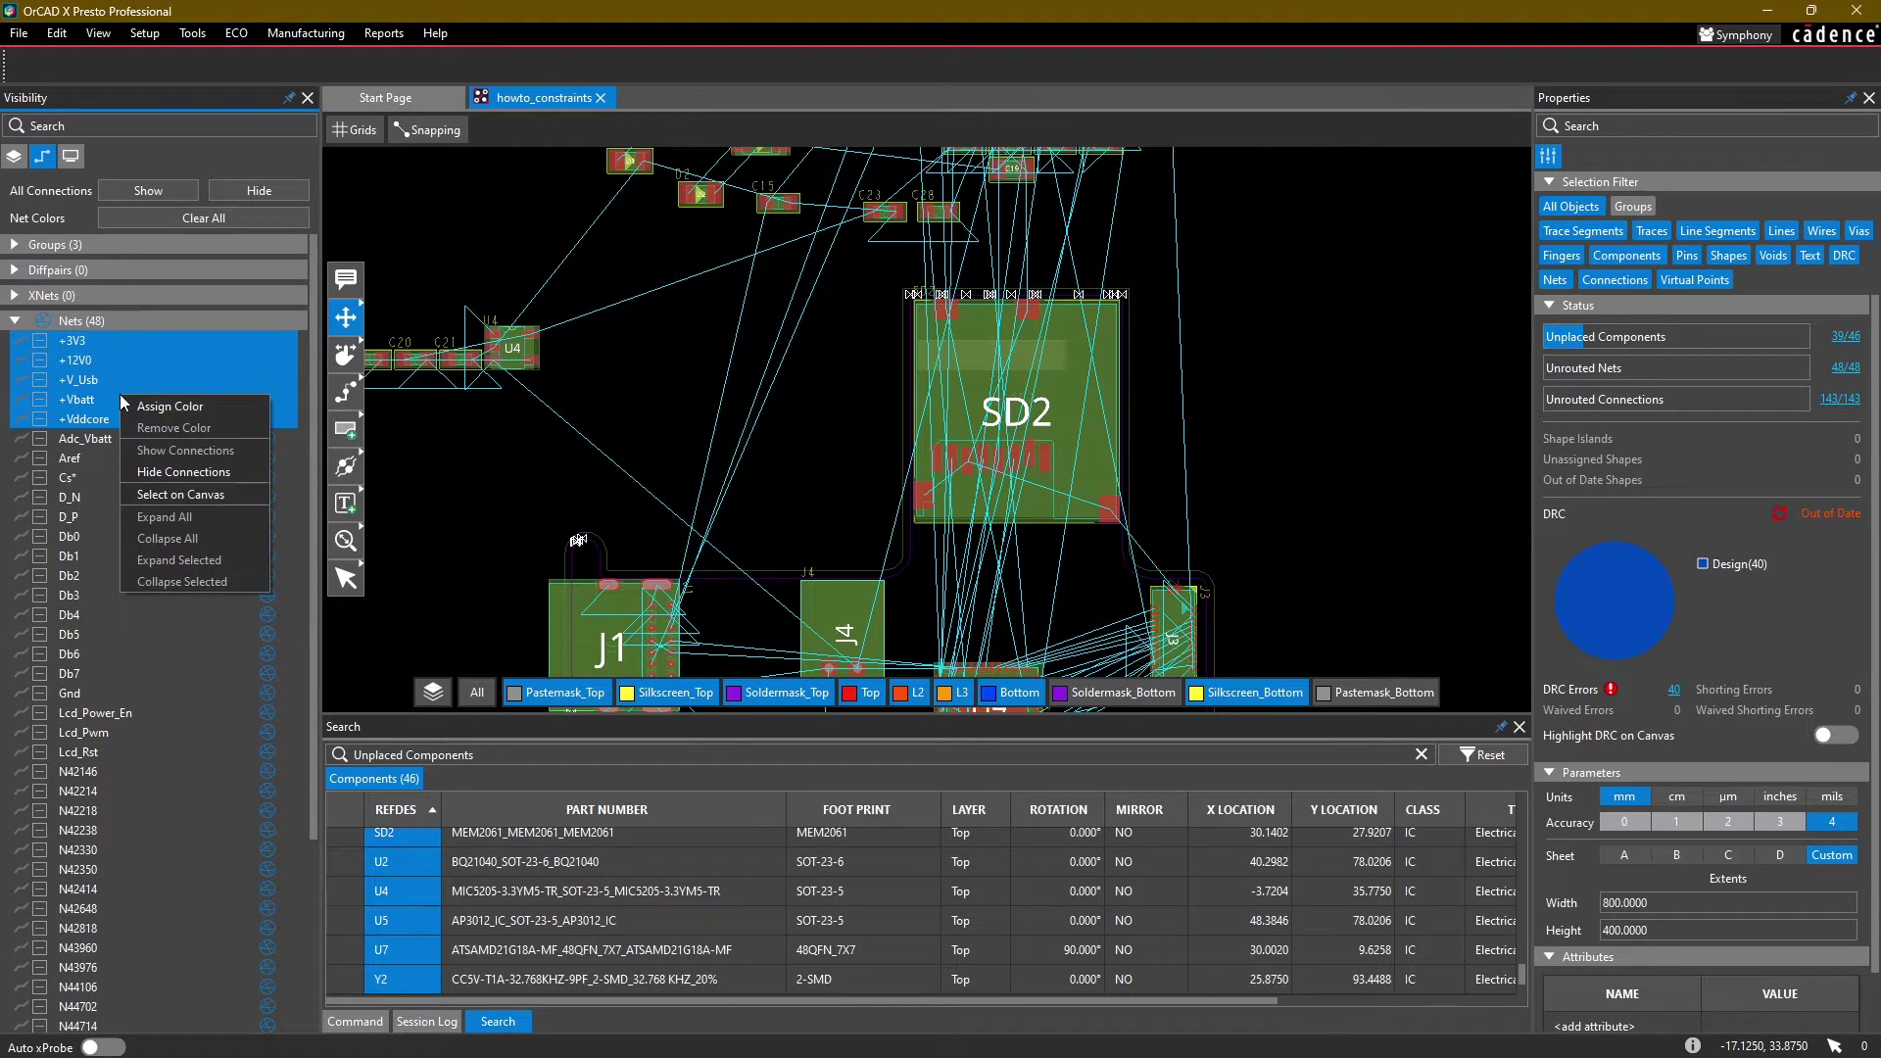
left_click(167, 474)
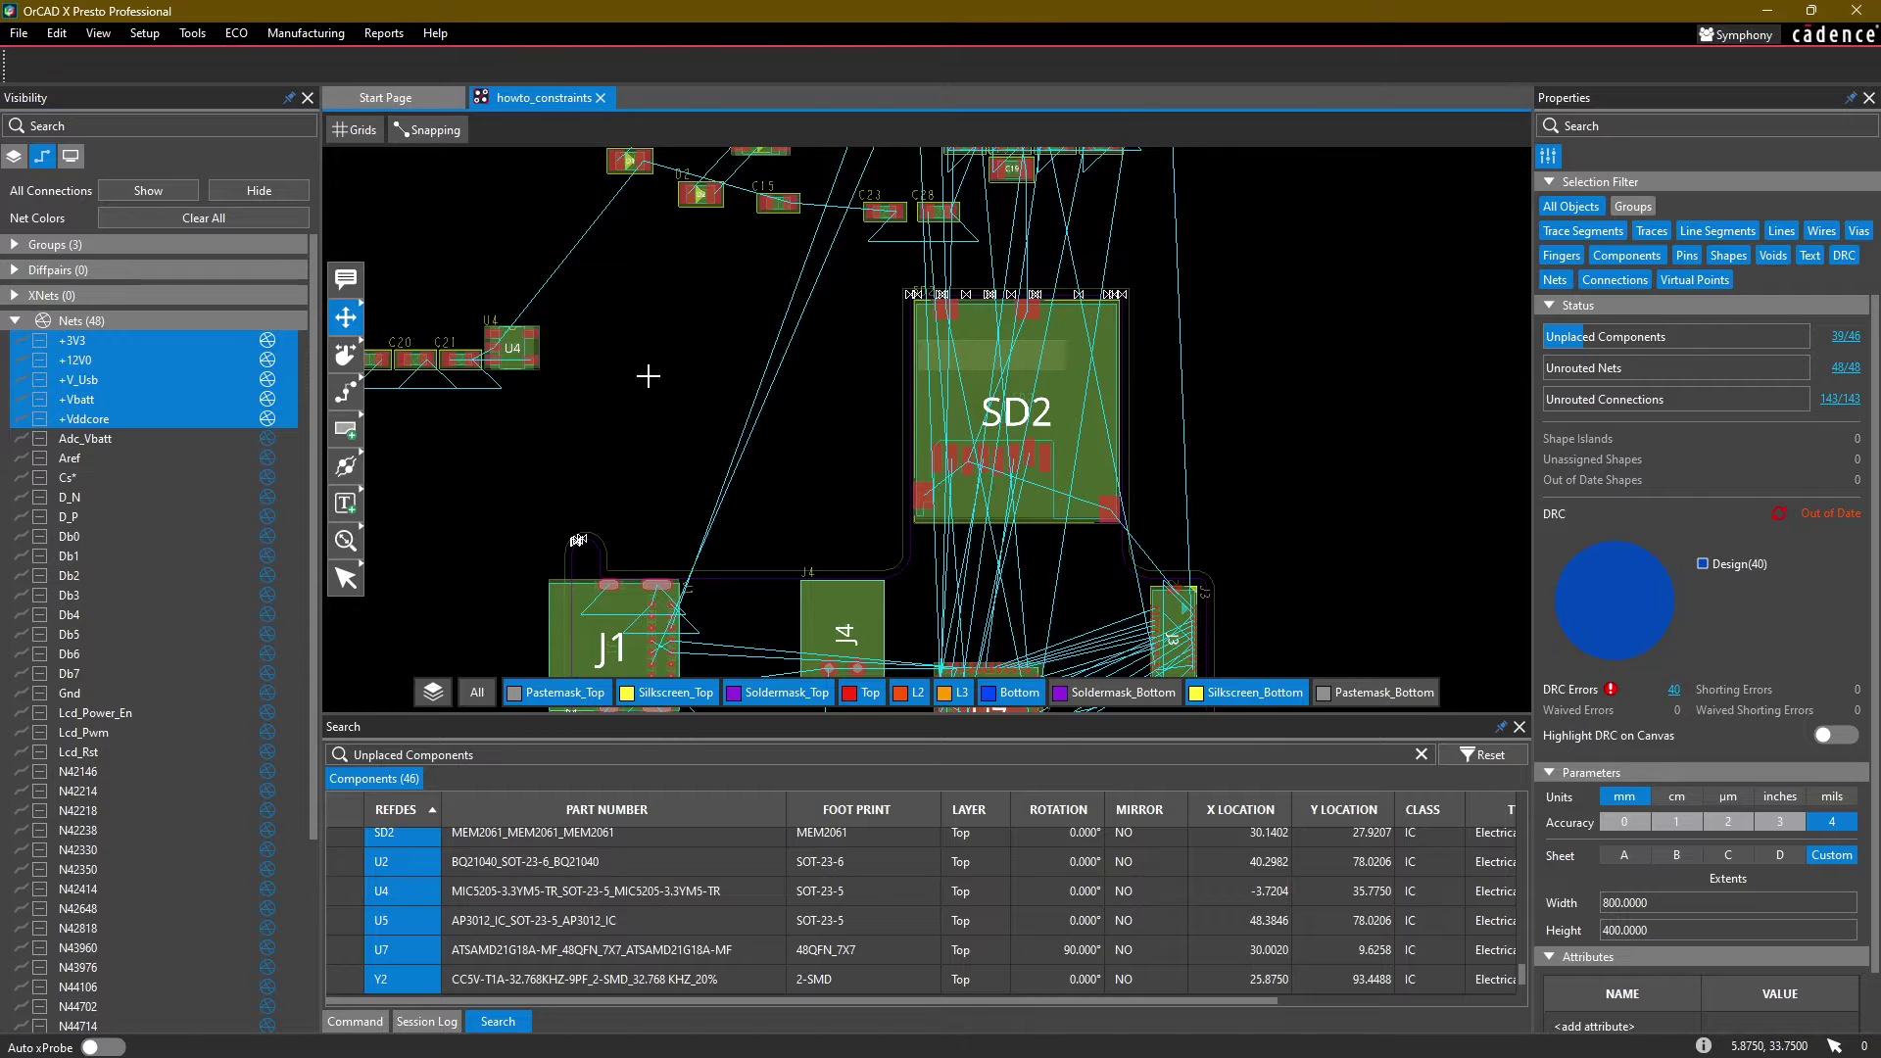
Step: Hide the connection lines of all nets and return to the layer visibility settings
scroll(687, 422, "down", 3)
mouse_move(688, 422)
middle_mouse_down()
mouse_move(712, 595)
mouse_move(714, 398)
middle_mouse_up()
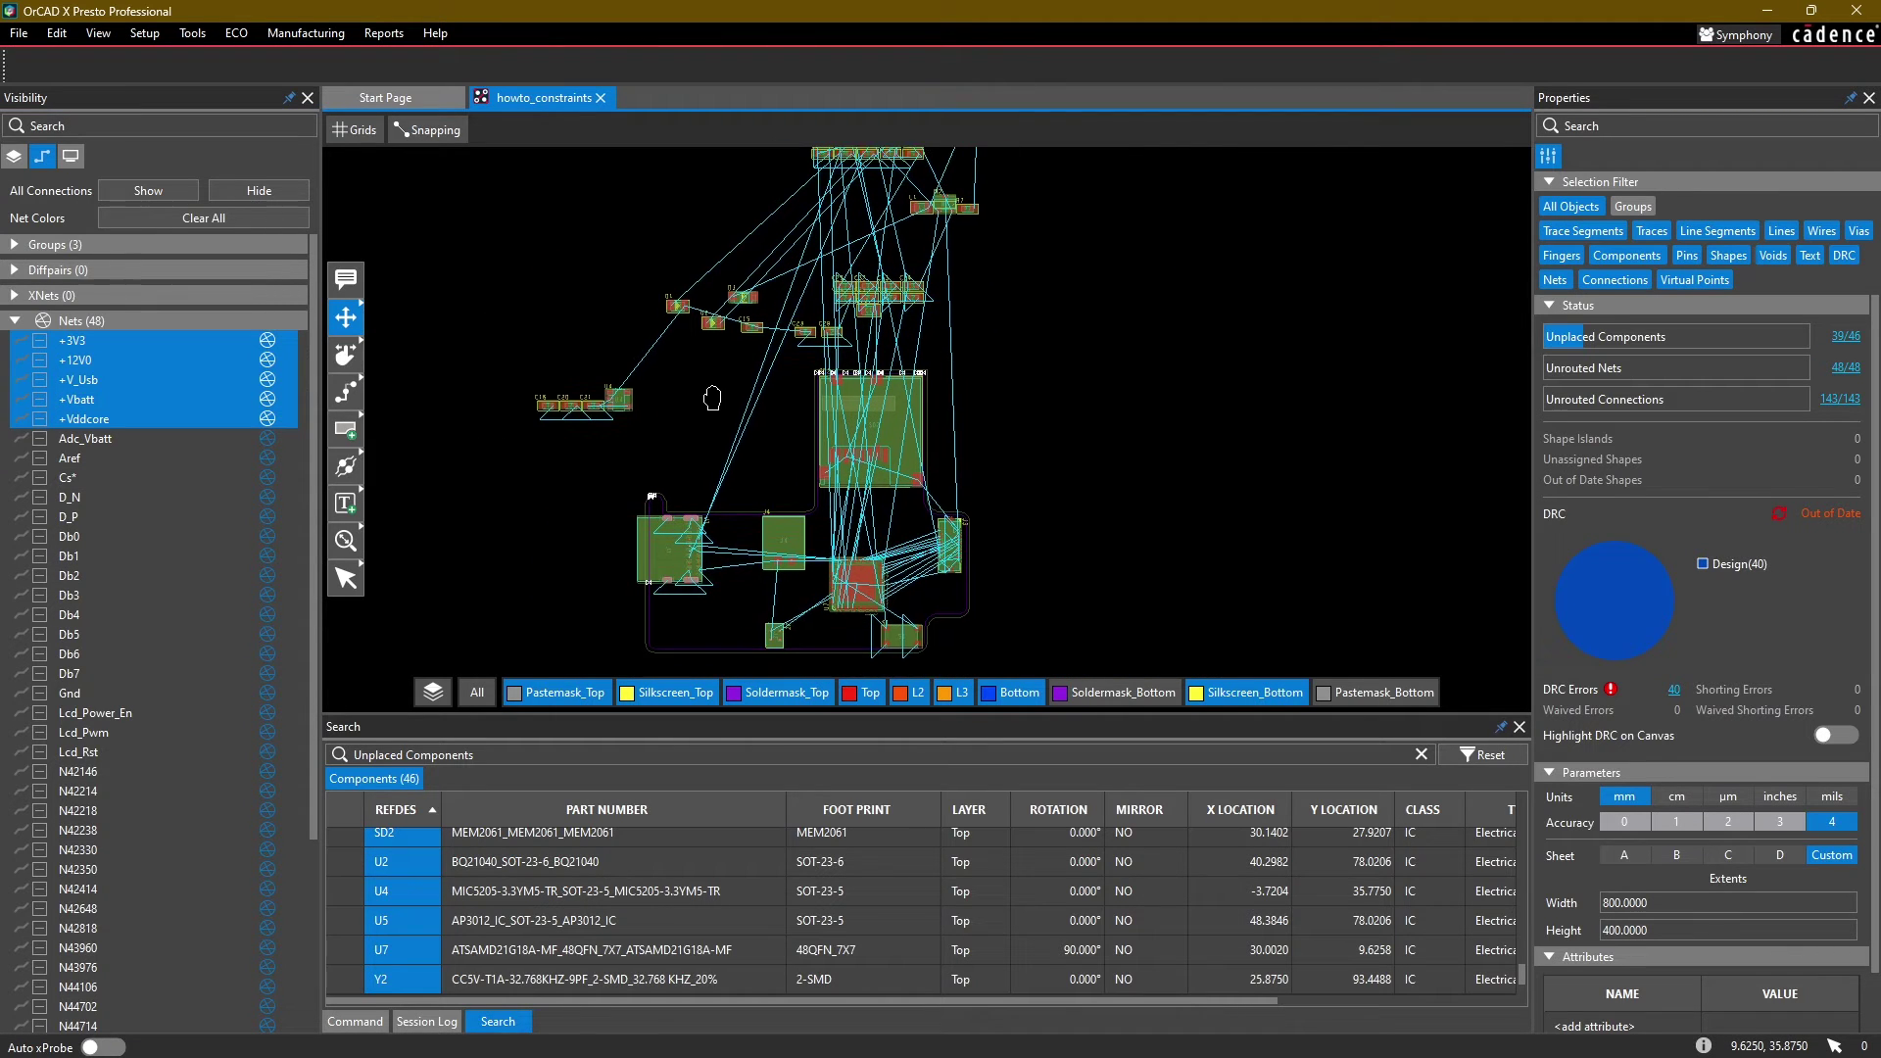
left_click(258, 190)
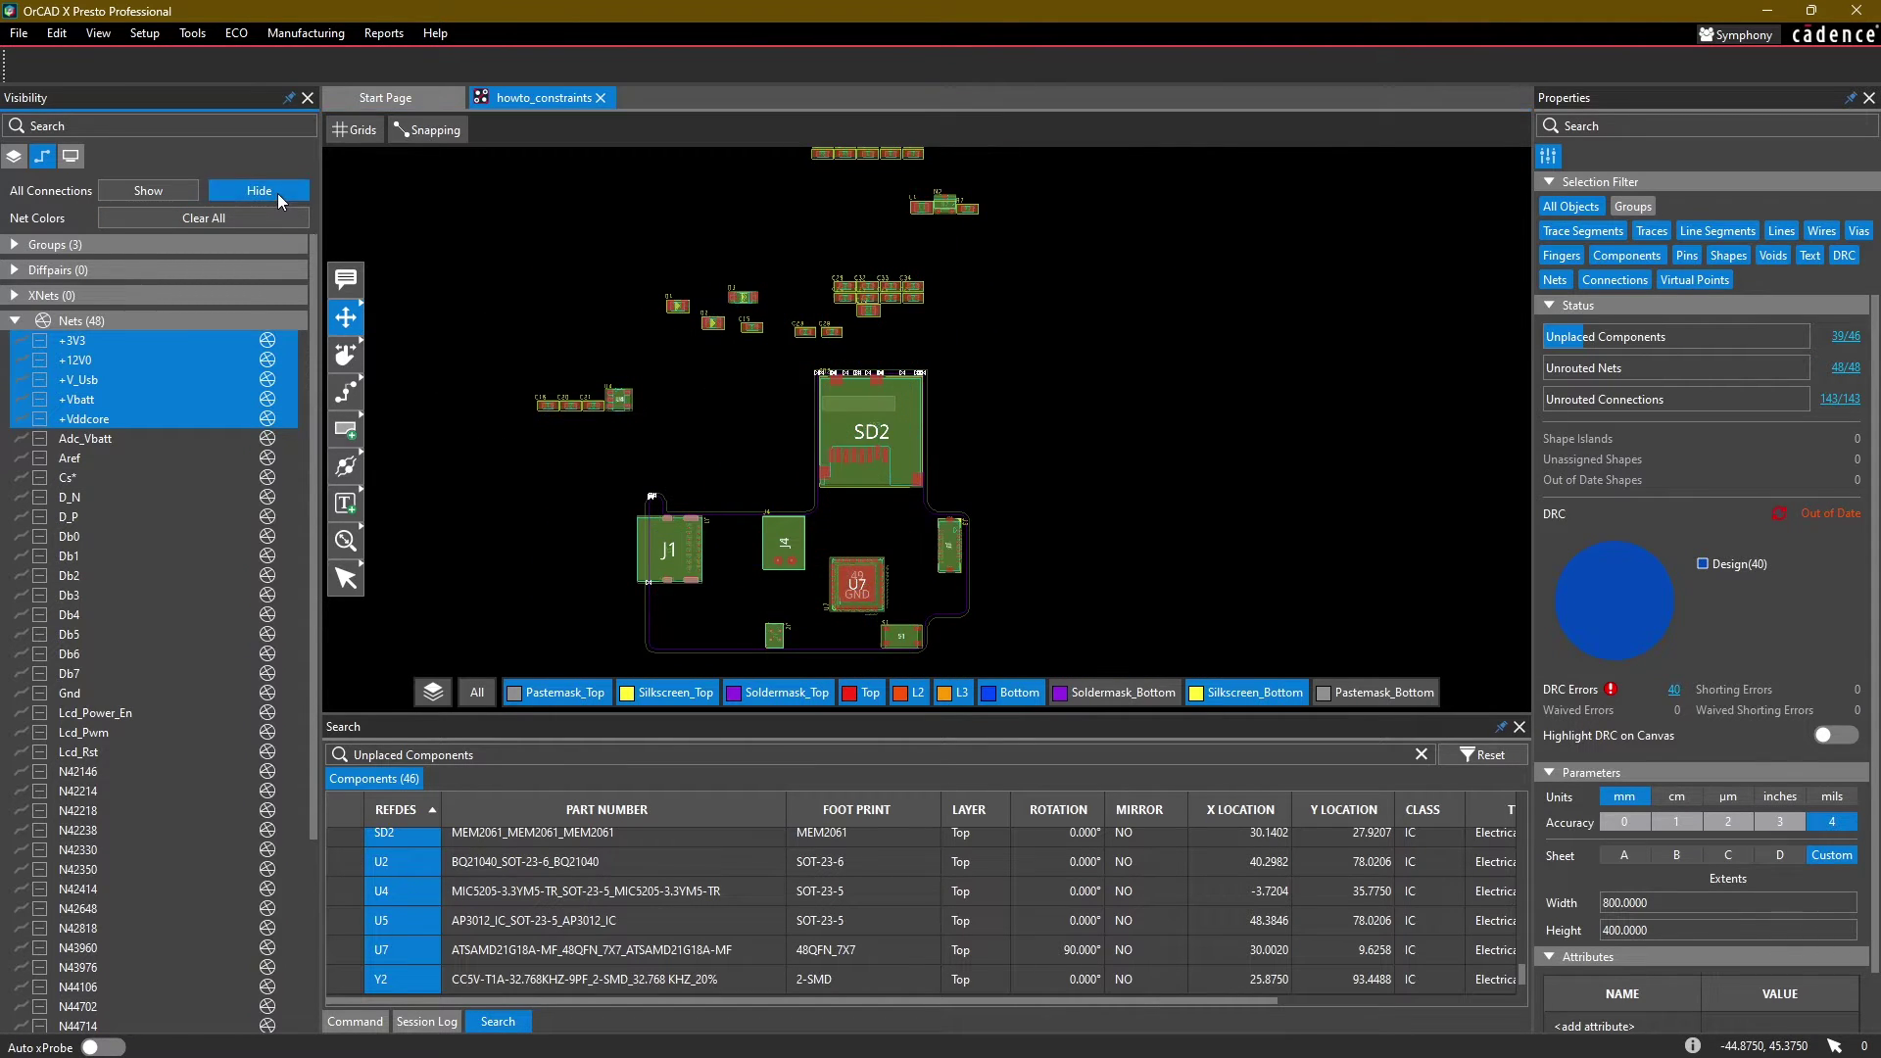
scroll(688, 441, "up", 2)
left_click(13, 156)
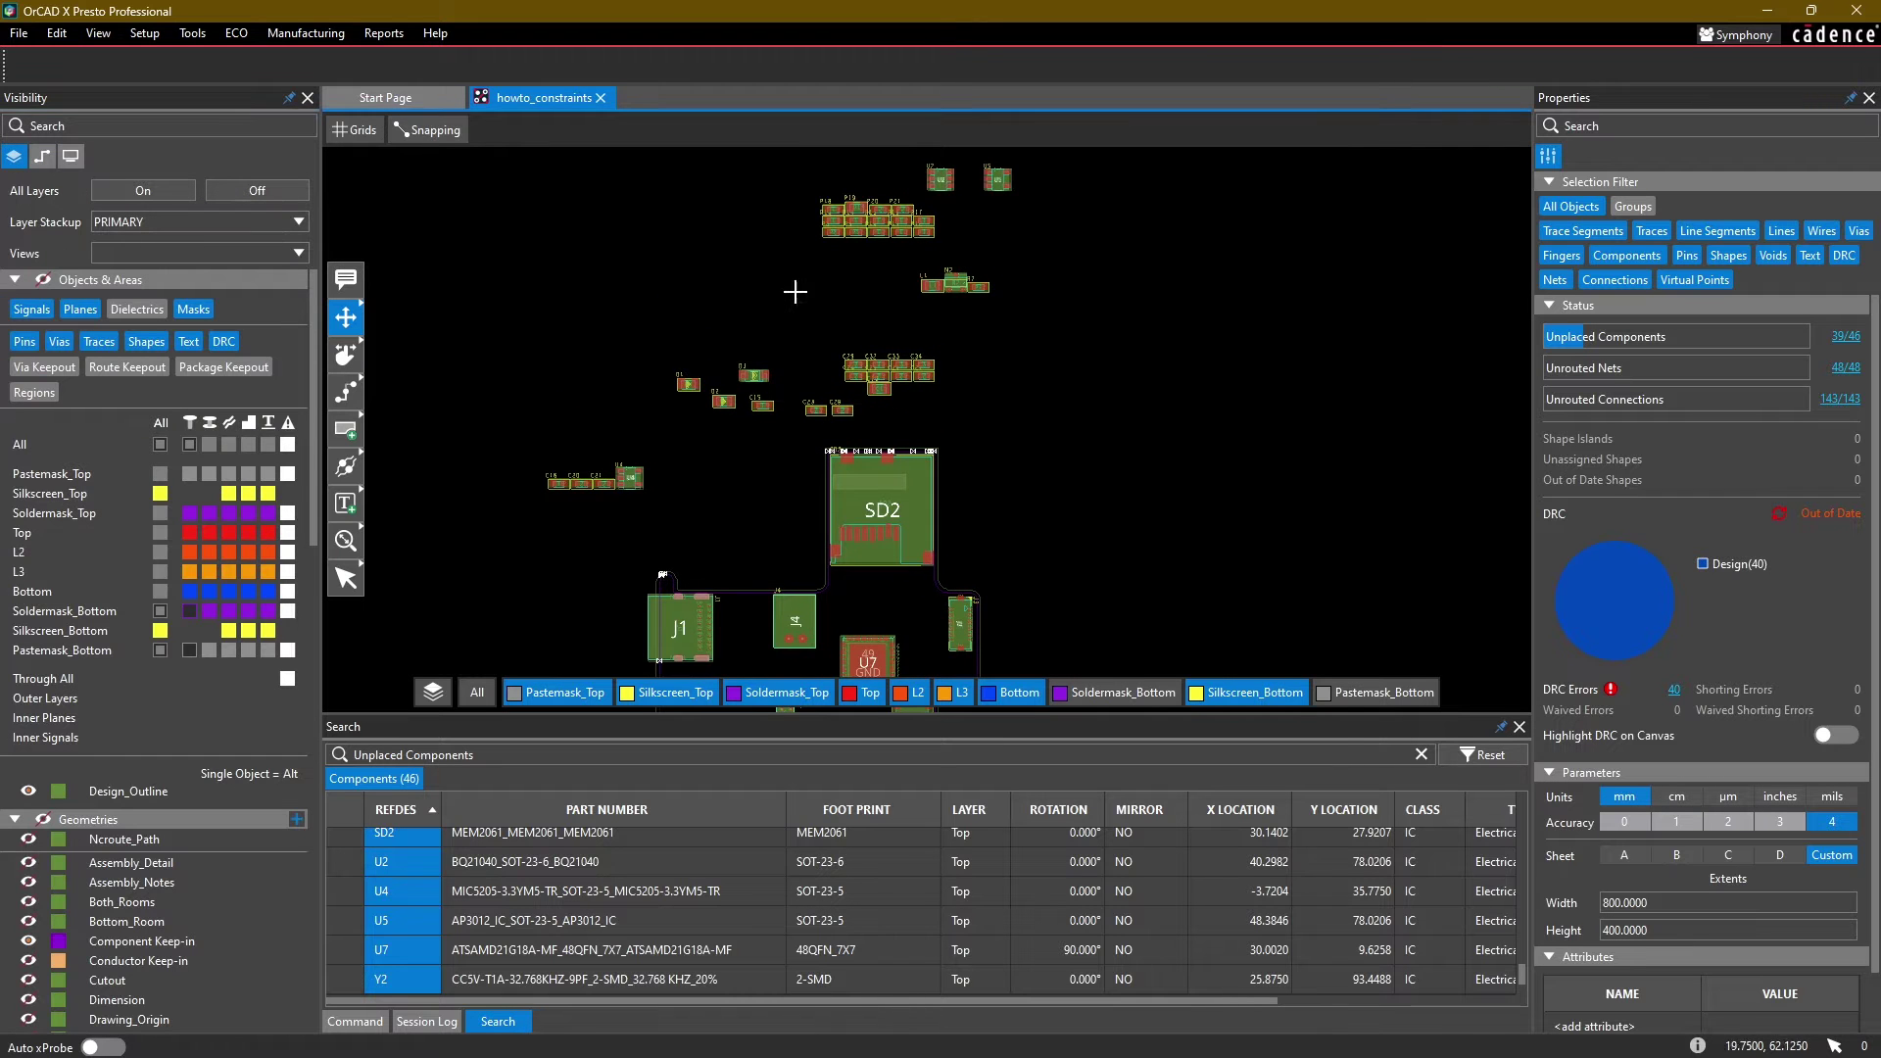
Step: Switch the board to 3D mode and turn off the Place bodies, keeping the component models shown
scroll(779, 341, "up", 1)
scroll(792, 339, "up", 1)
middle_click_drag(781, 461, 764, 202)
scroll(836, 524, "up", 2)
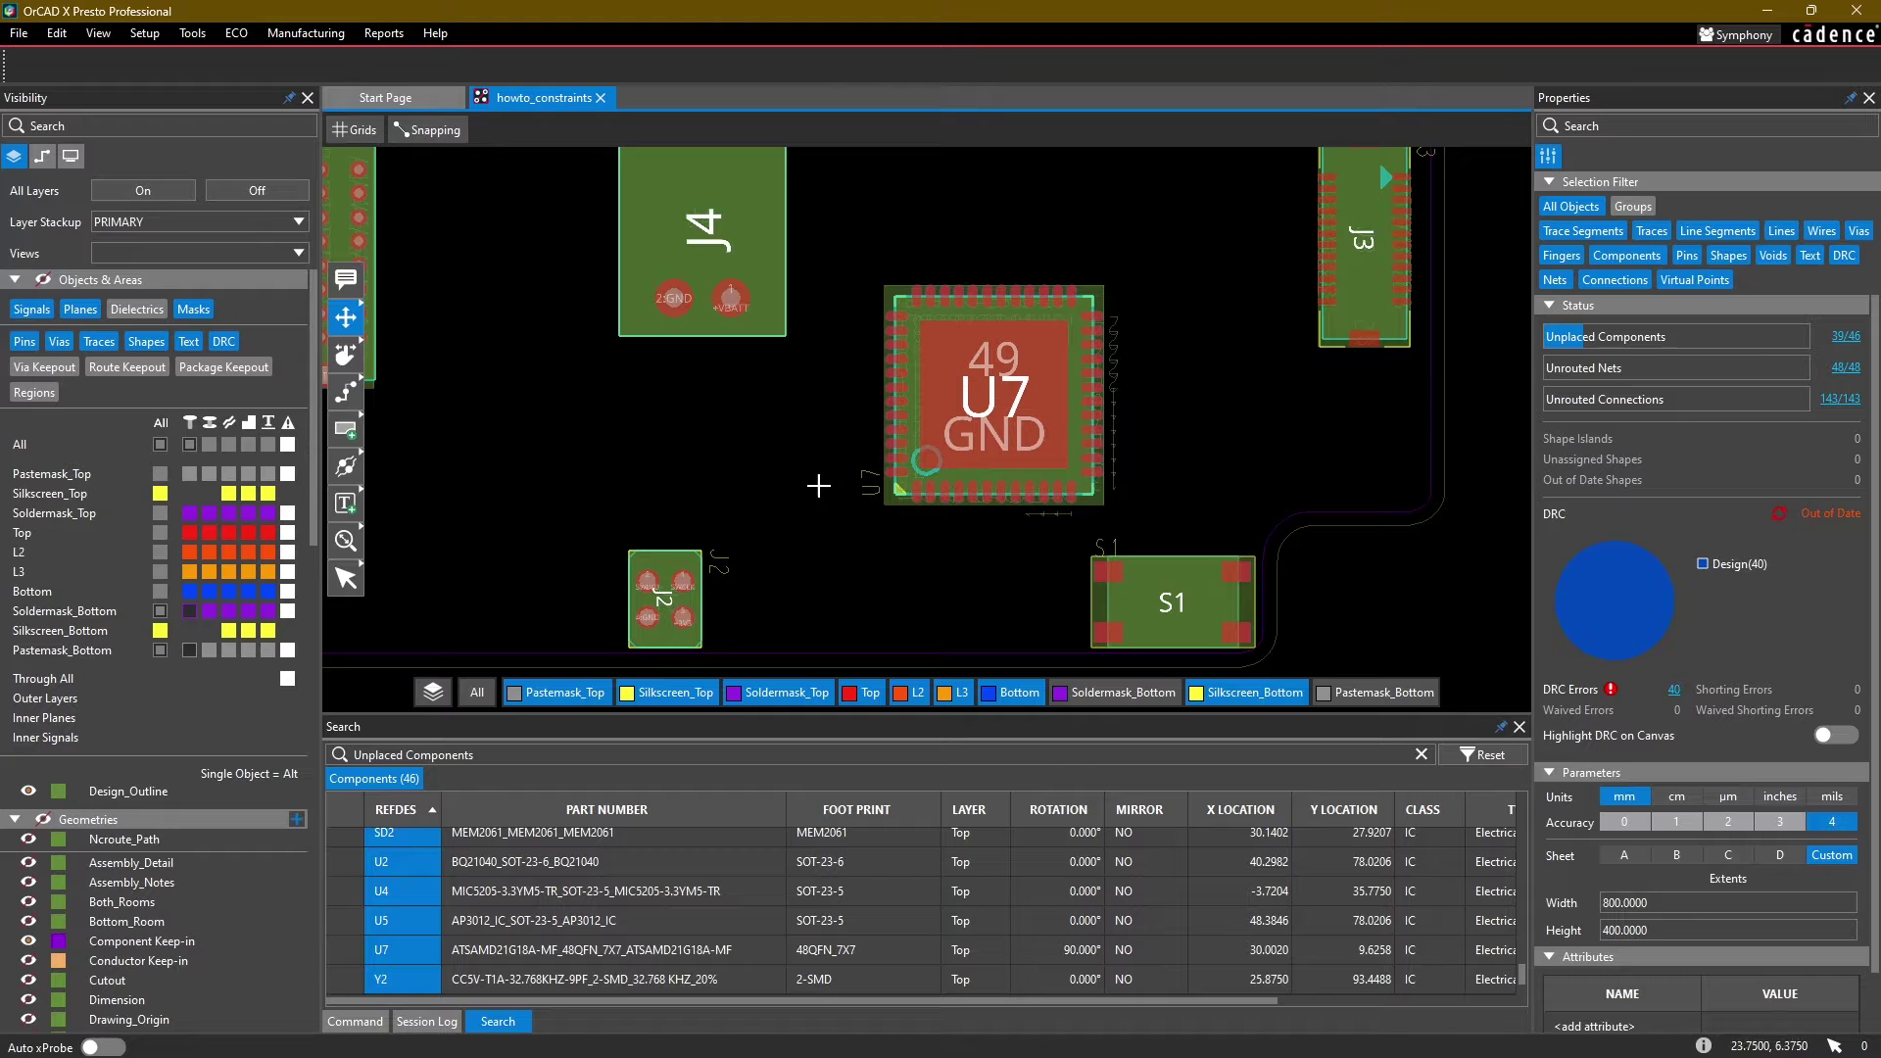
scroll(840, 447, "down", 2)
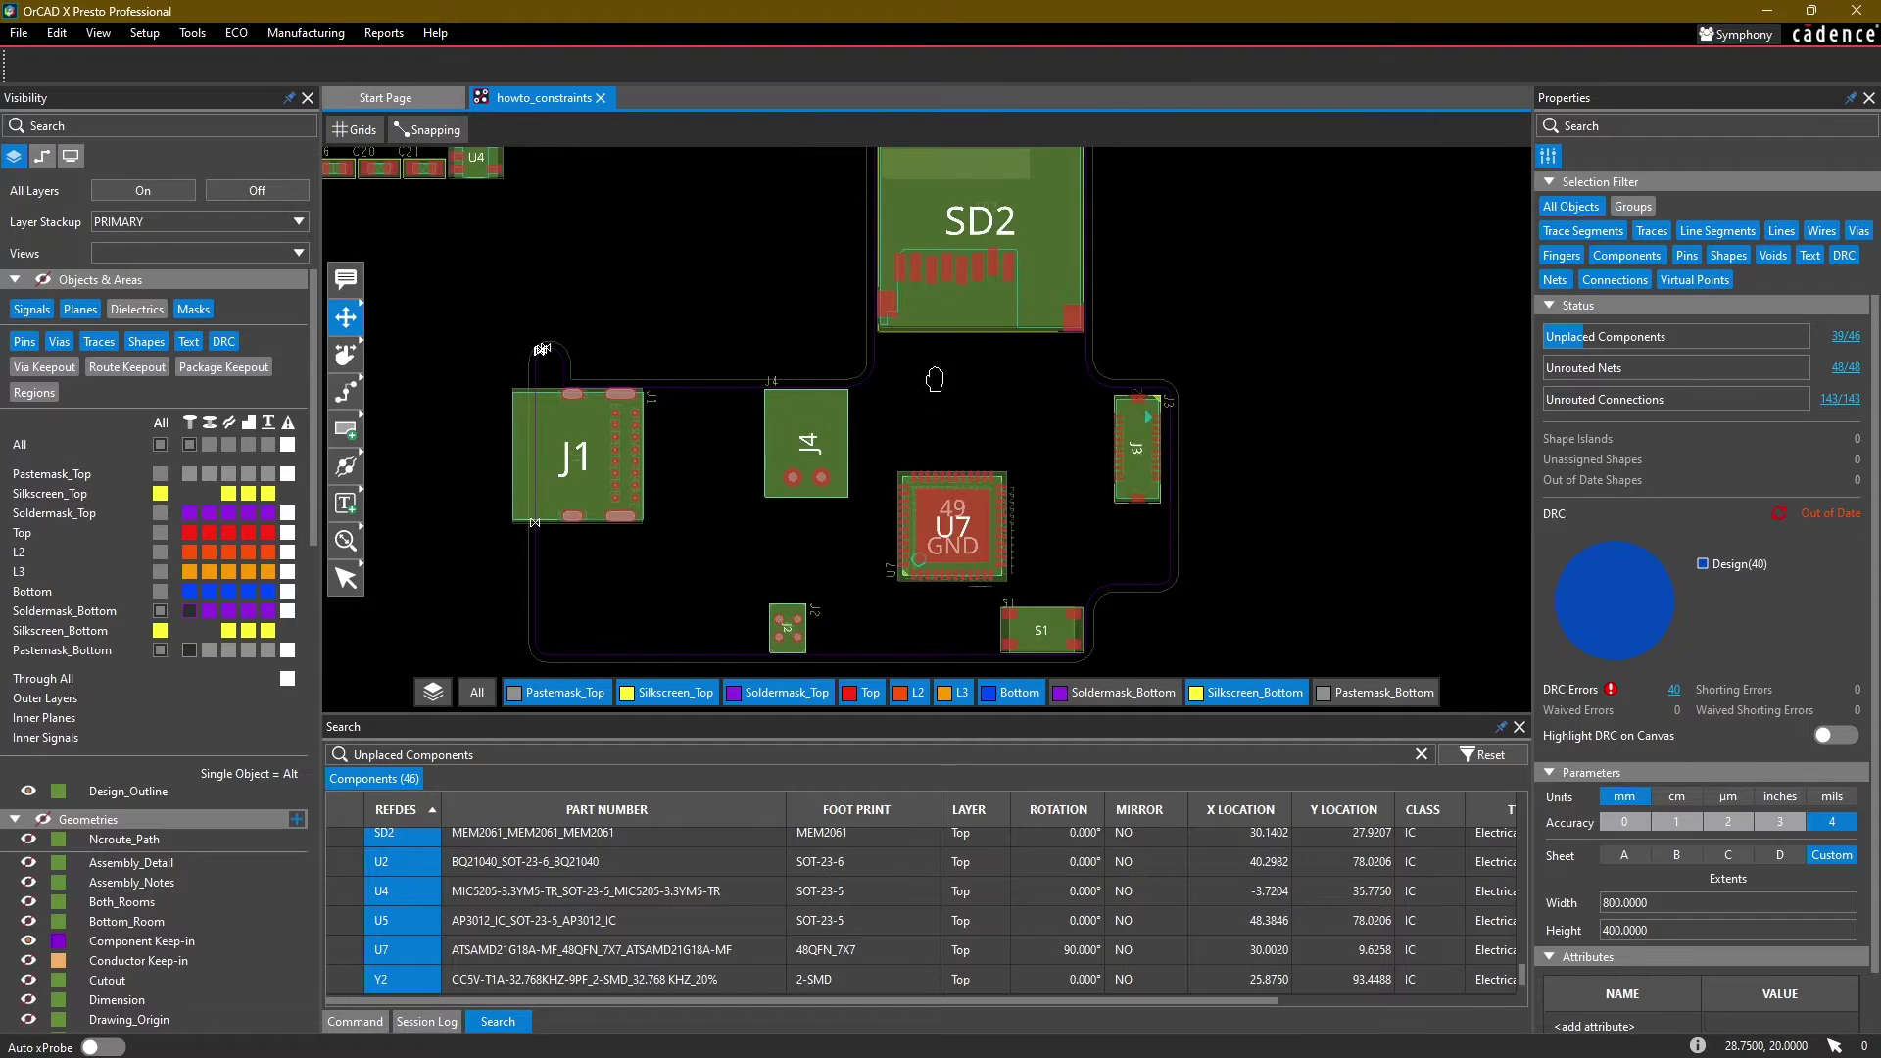
middle_click_drag(935, 380, 932, 408)
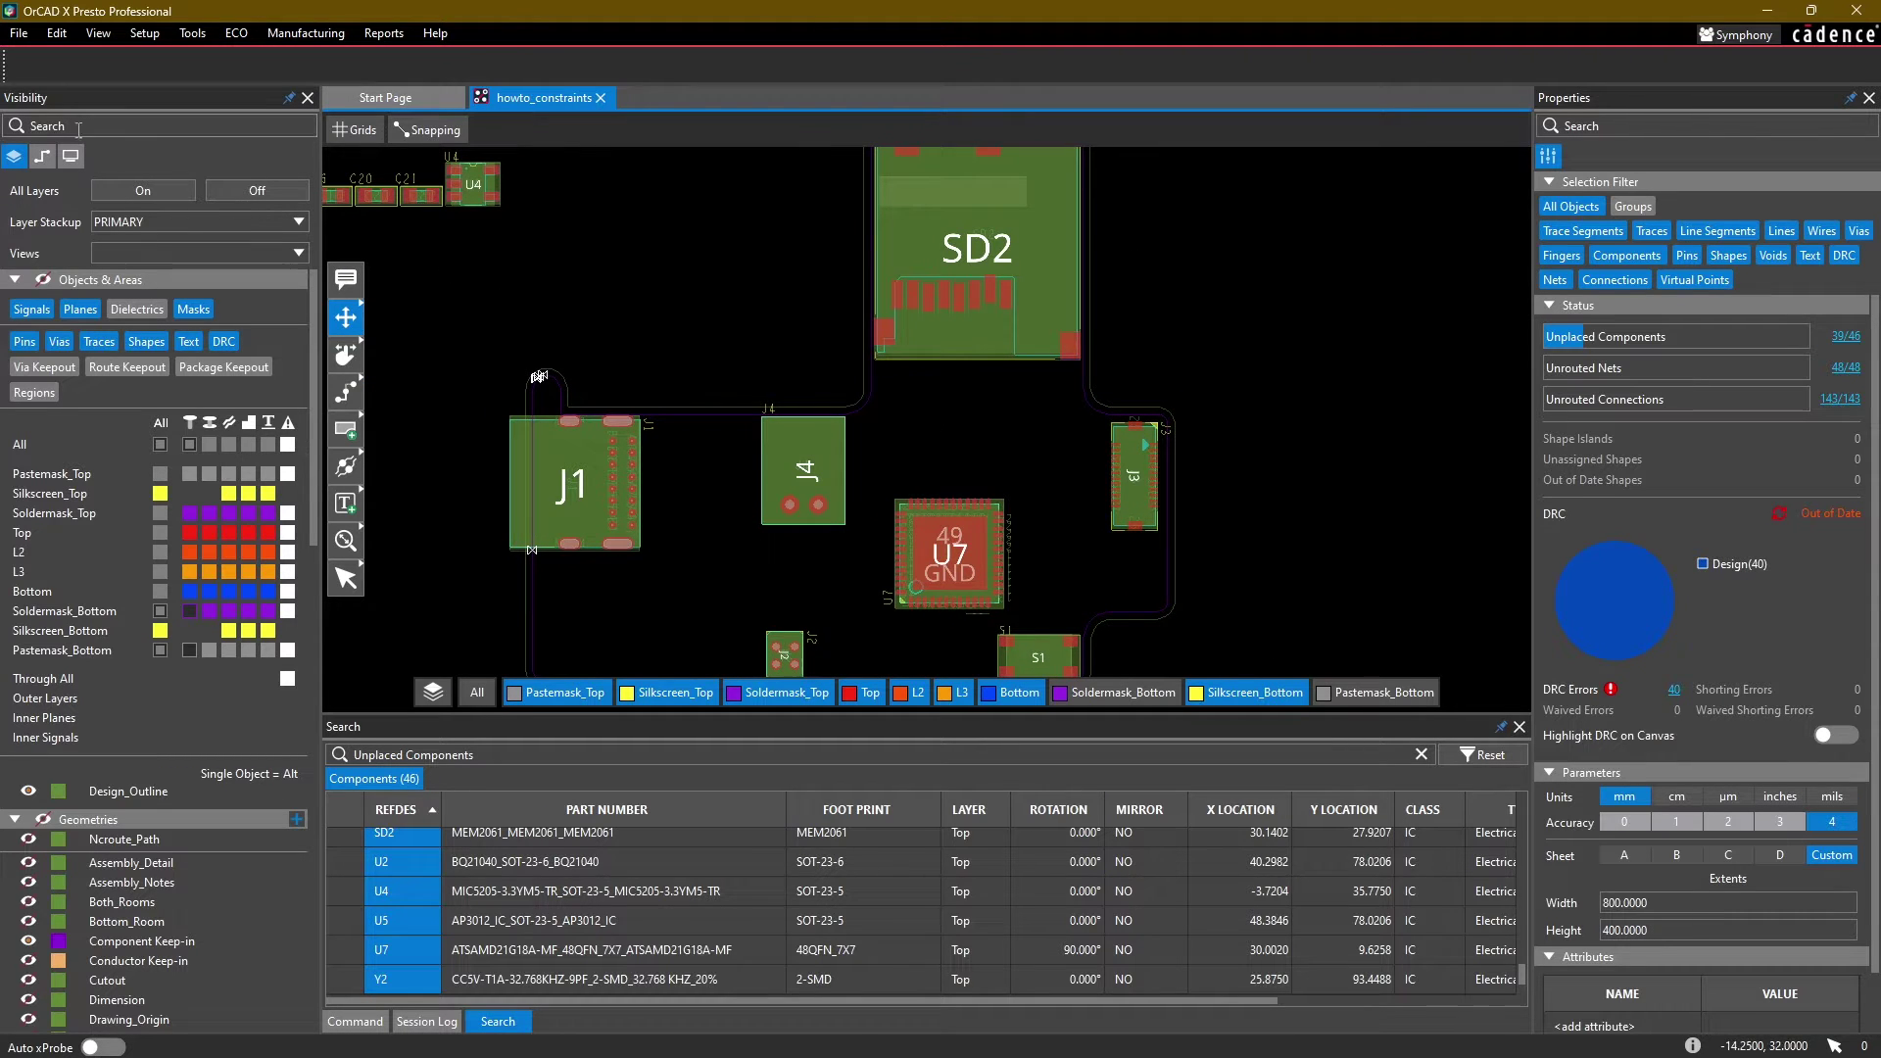
left_click(70, 156)
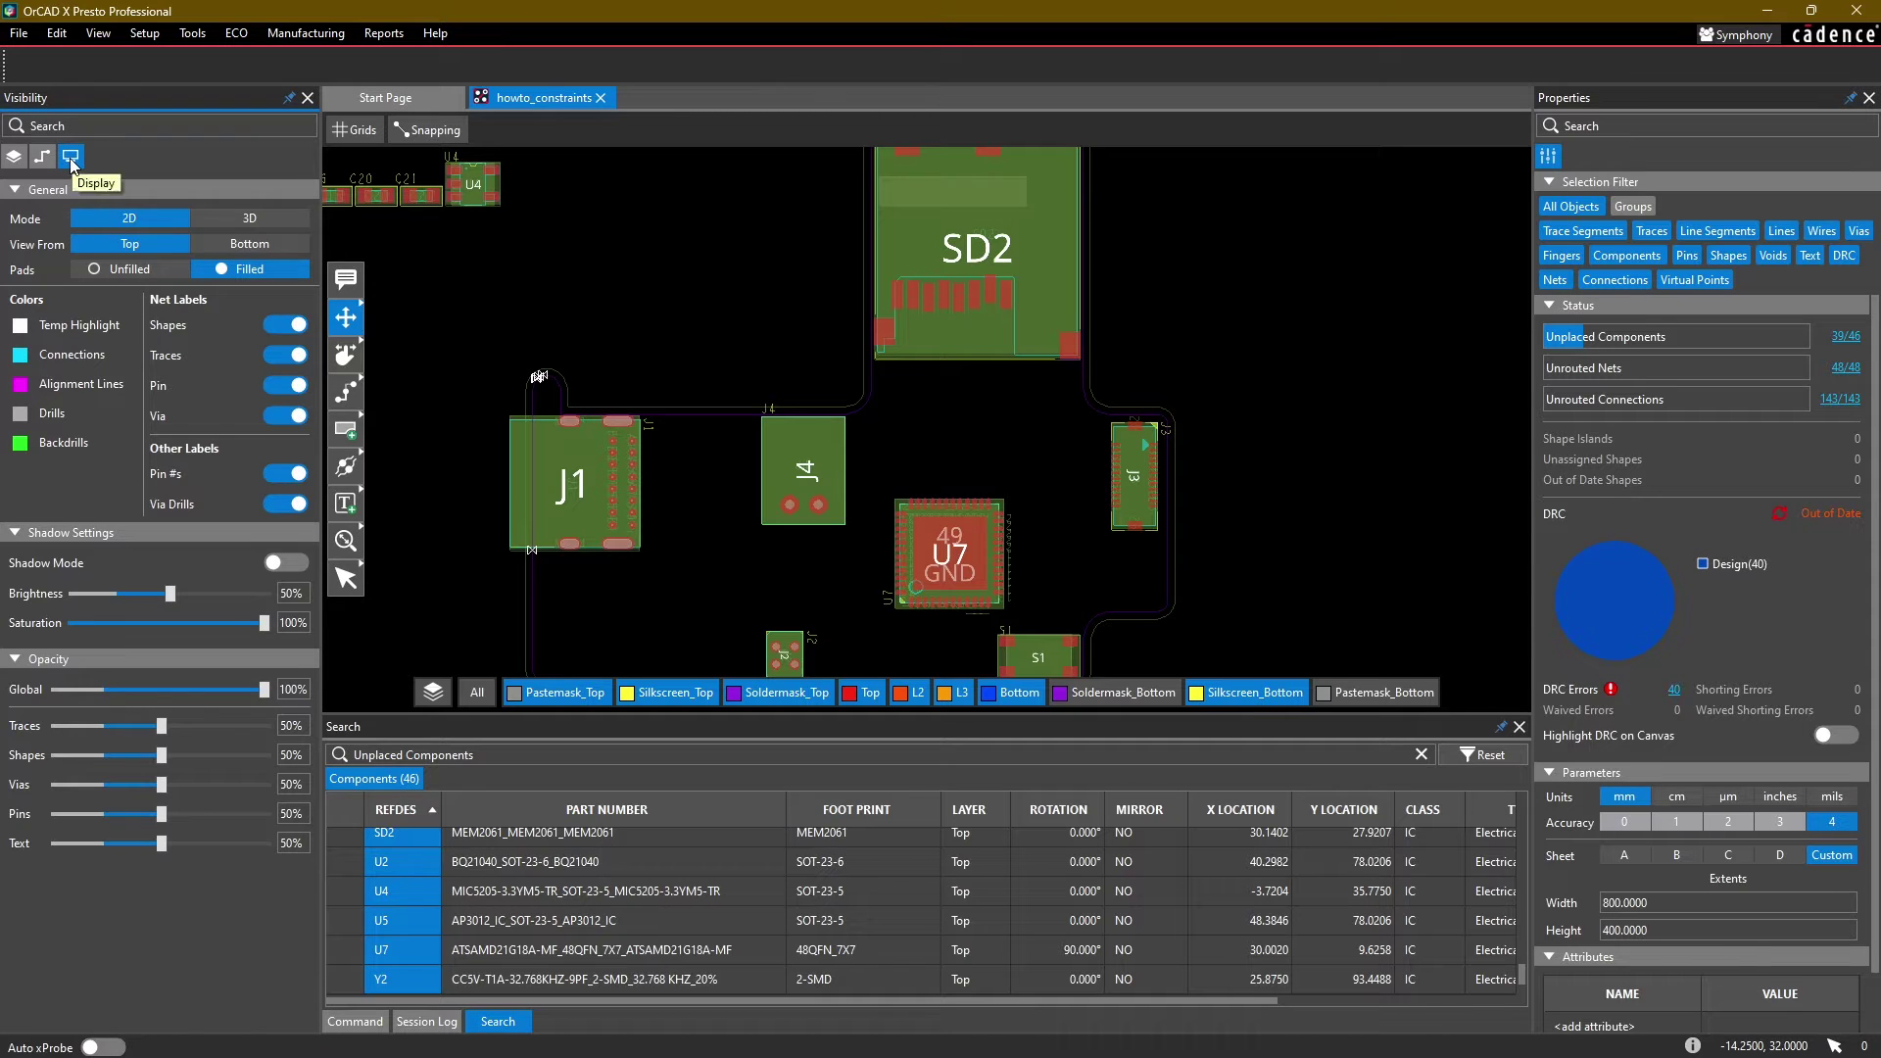
left_click(227, 219)
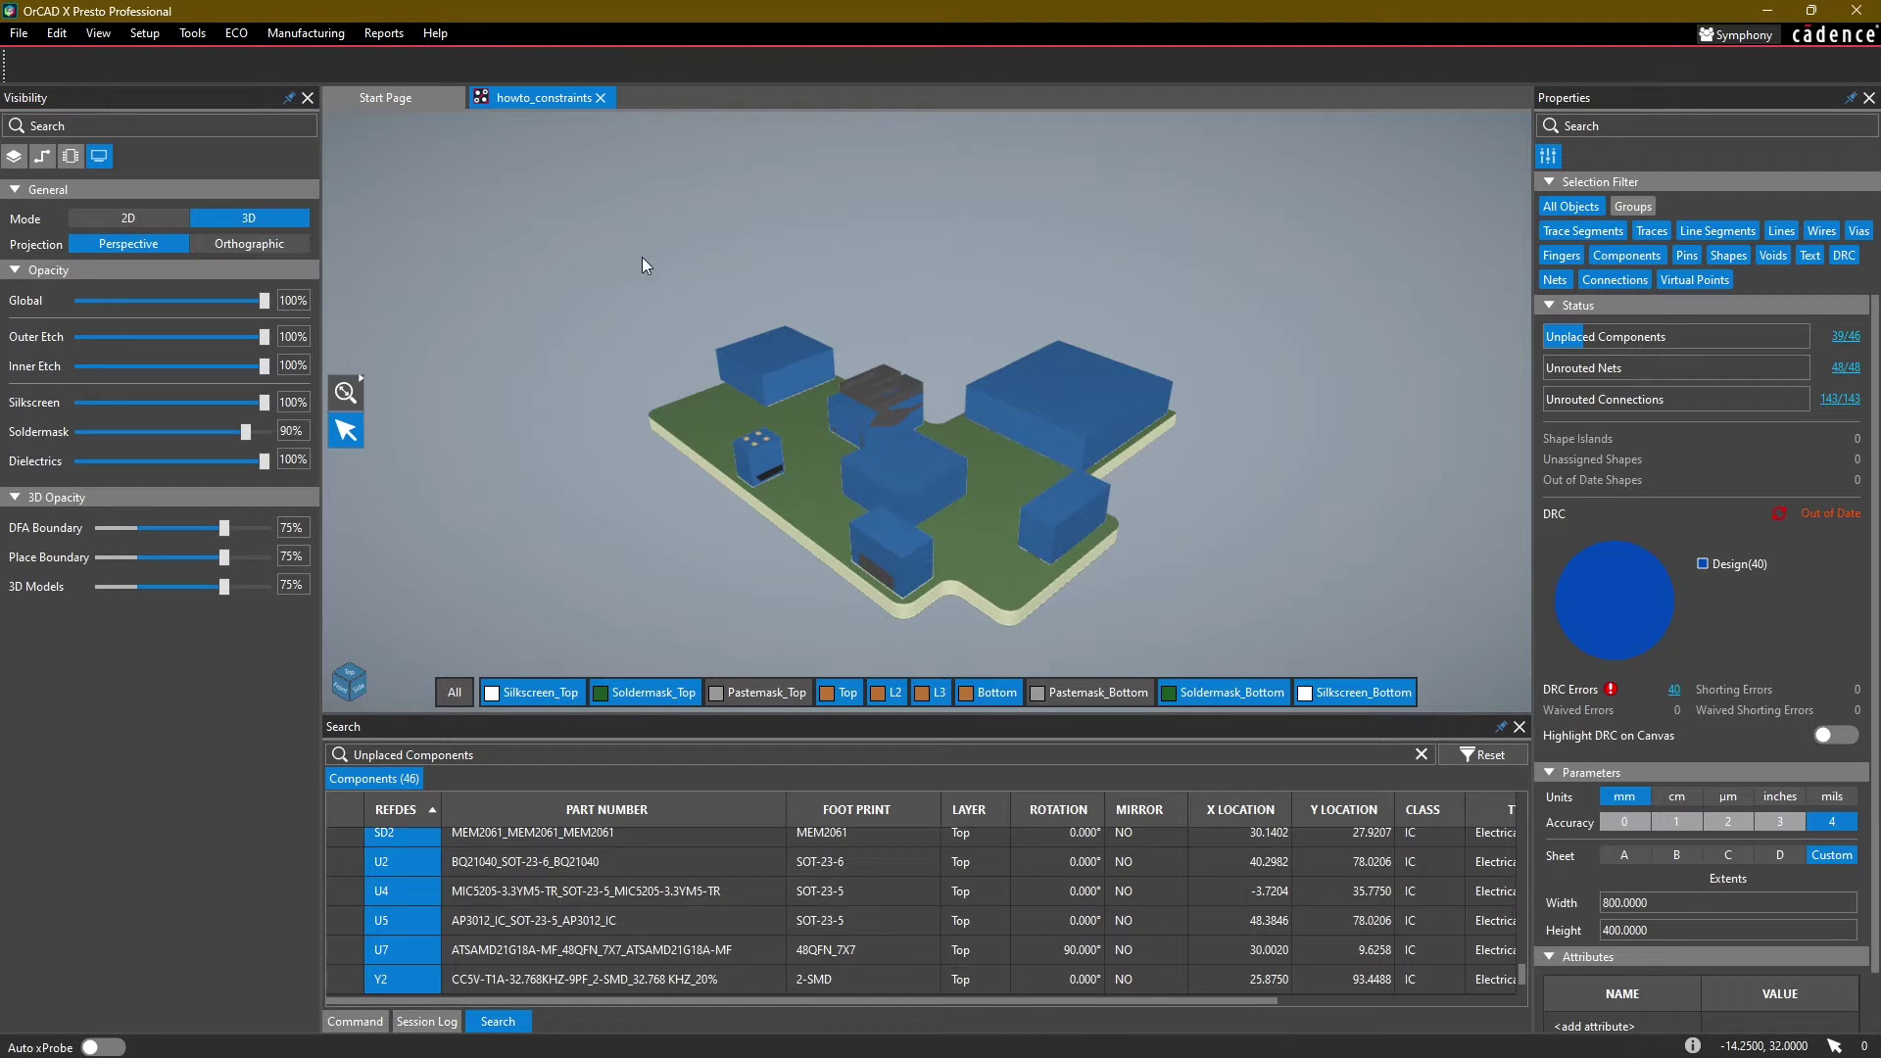
left_click(72, 158)
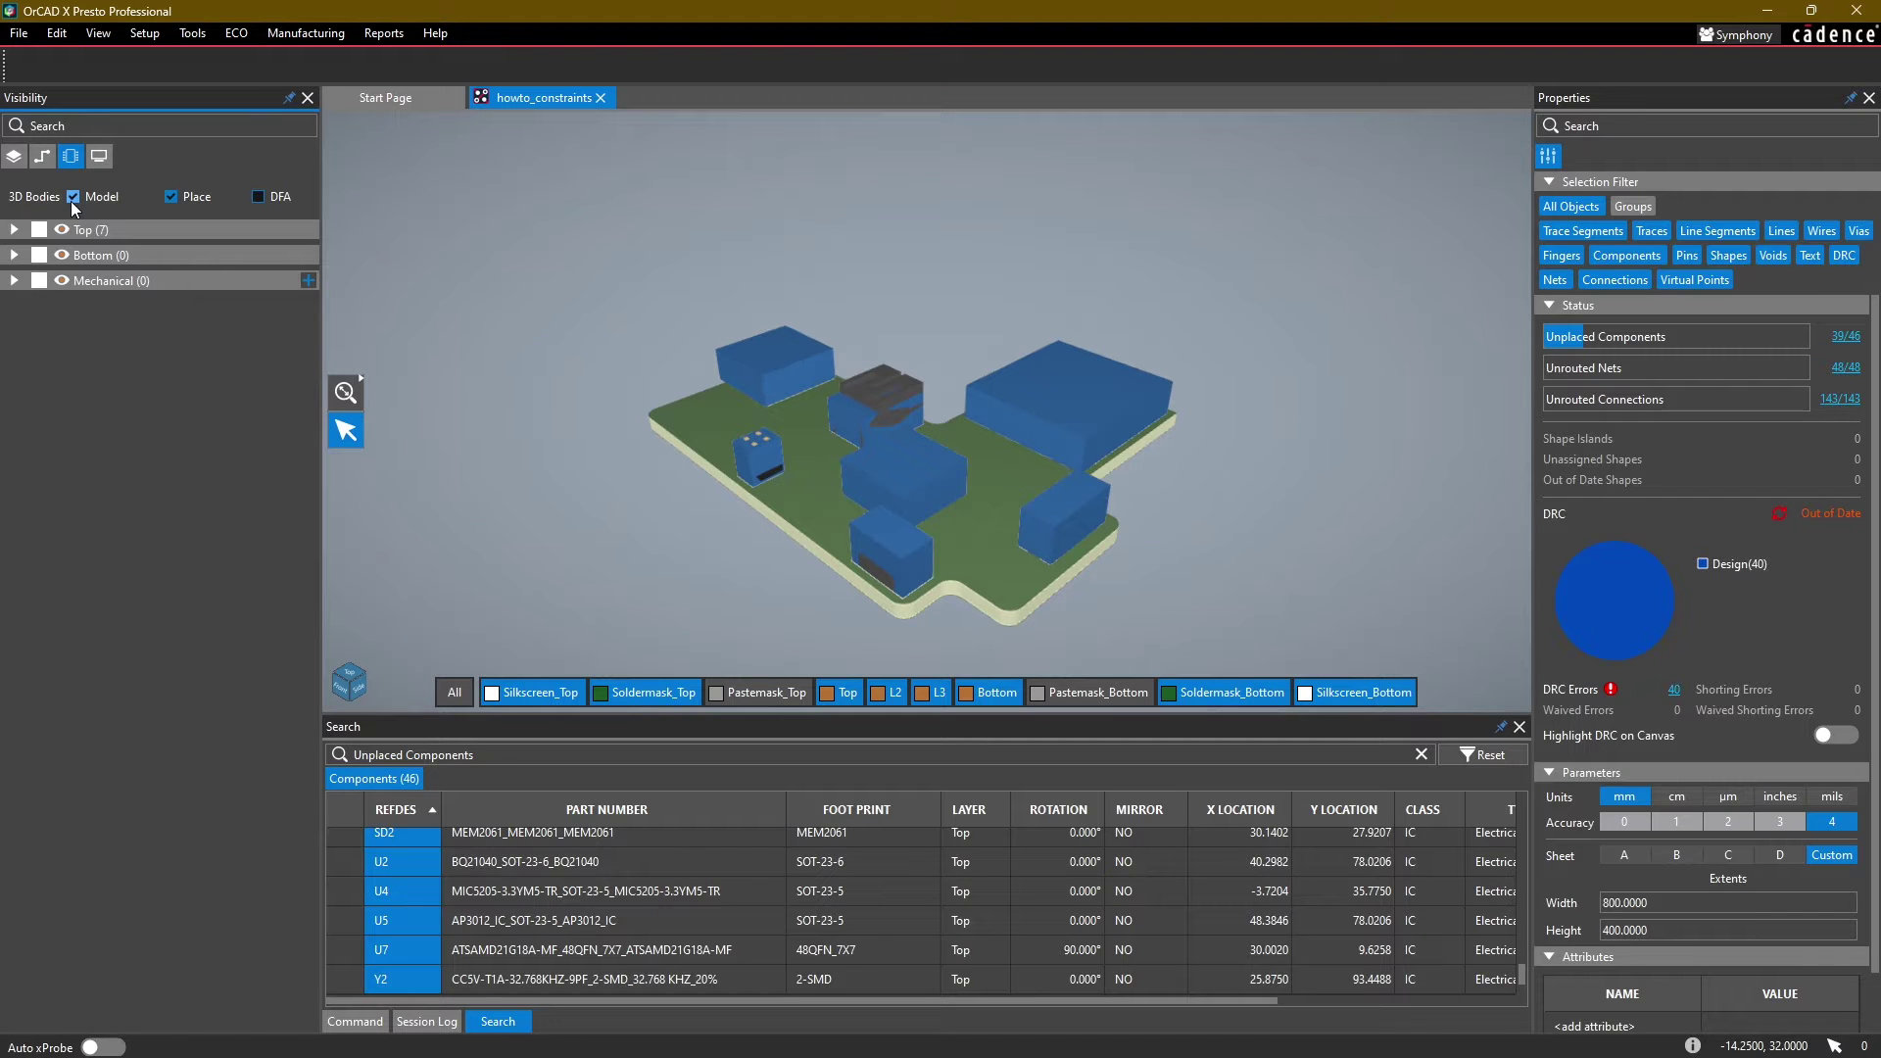
left_click(173, 197)
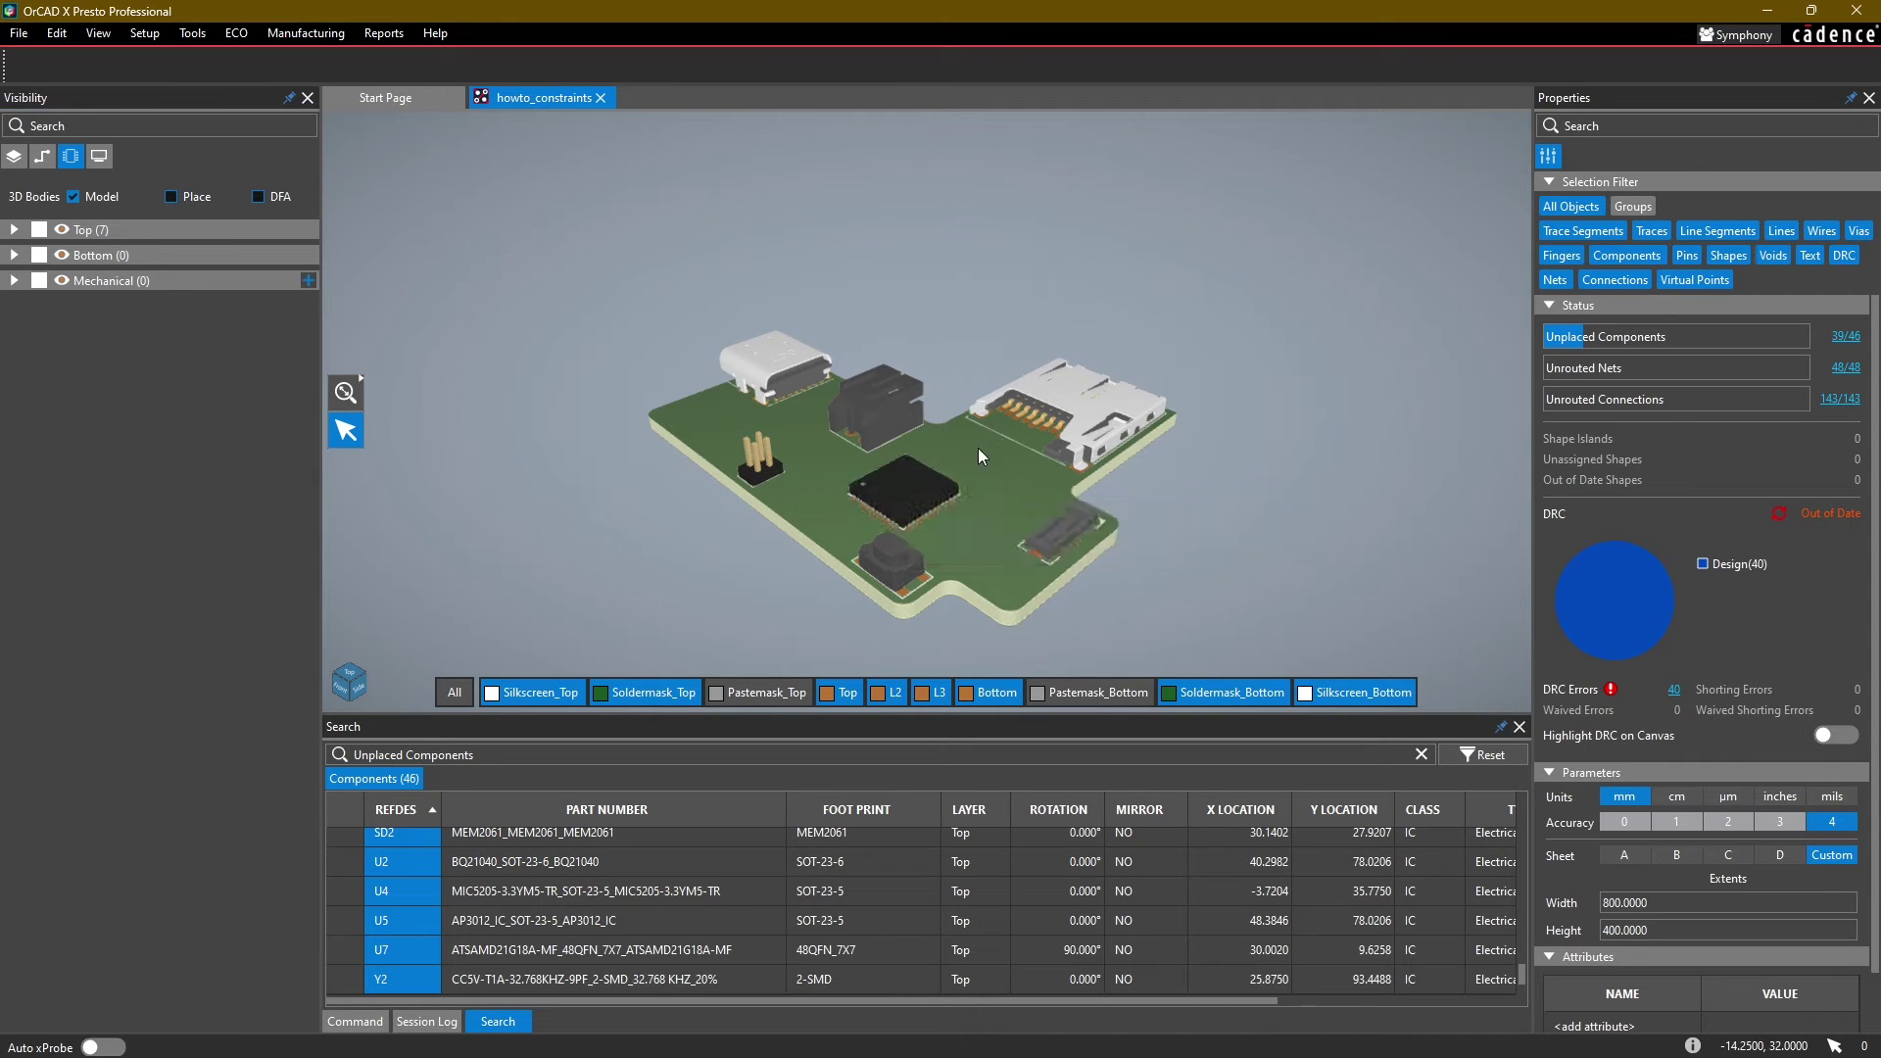
Step: Examine the placed connectors, switch and microcontroller U7 on the 3D board from several angles
scroll(978, 449, "up", 2)
middle_click_drag(919, 491, 913, 382)
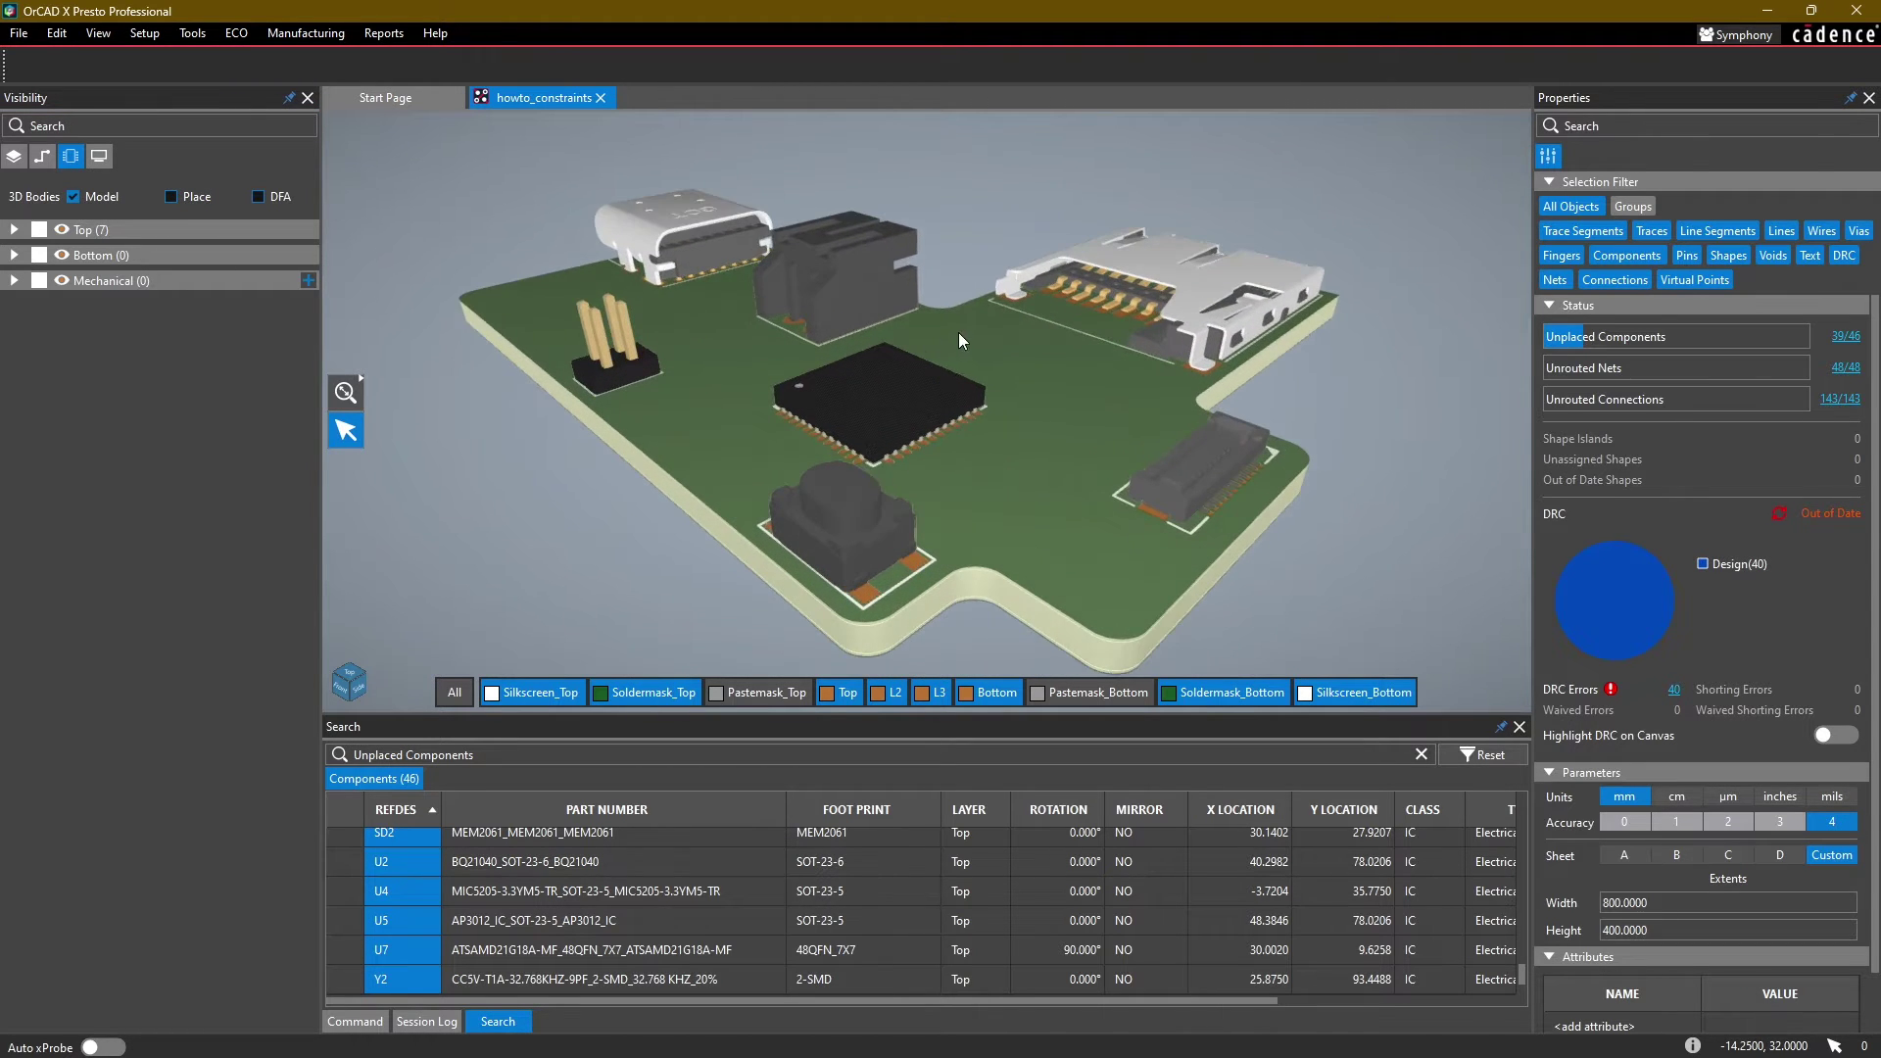
scroll(942, 365, "up", 3)
scroll(941, 369, "down", 4)
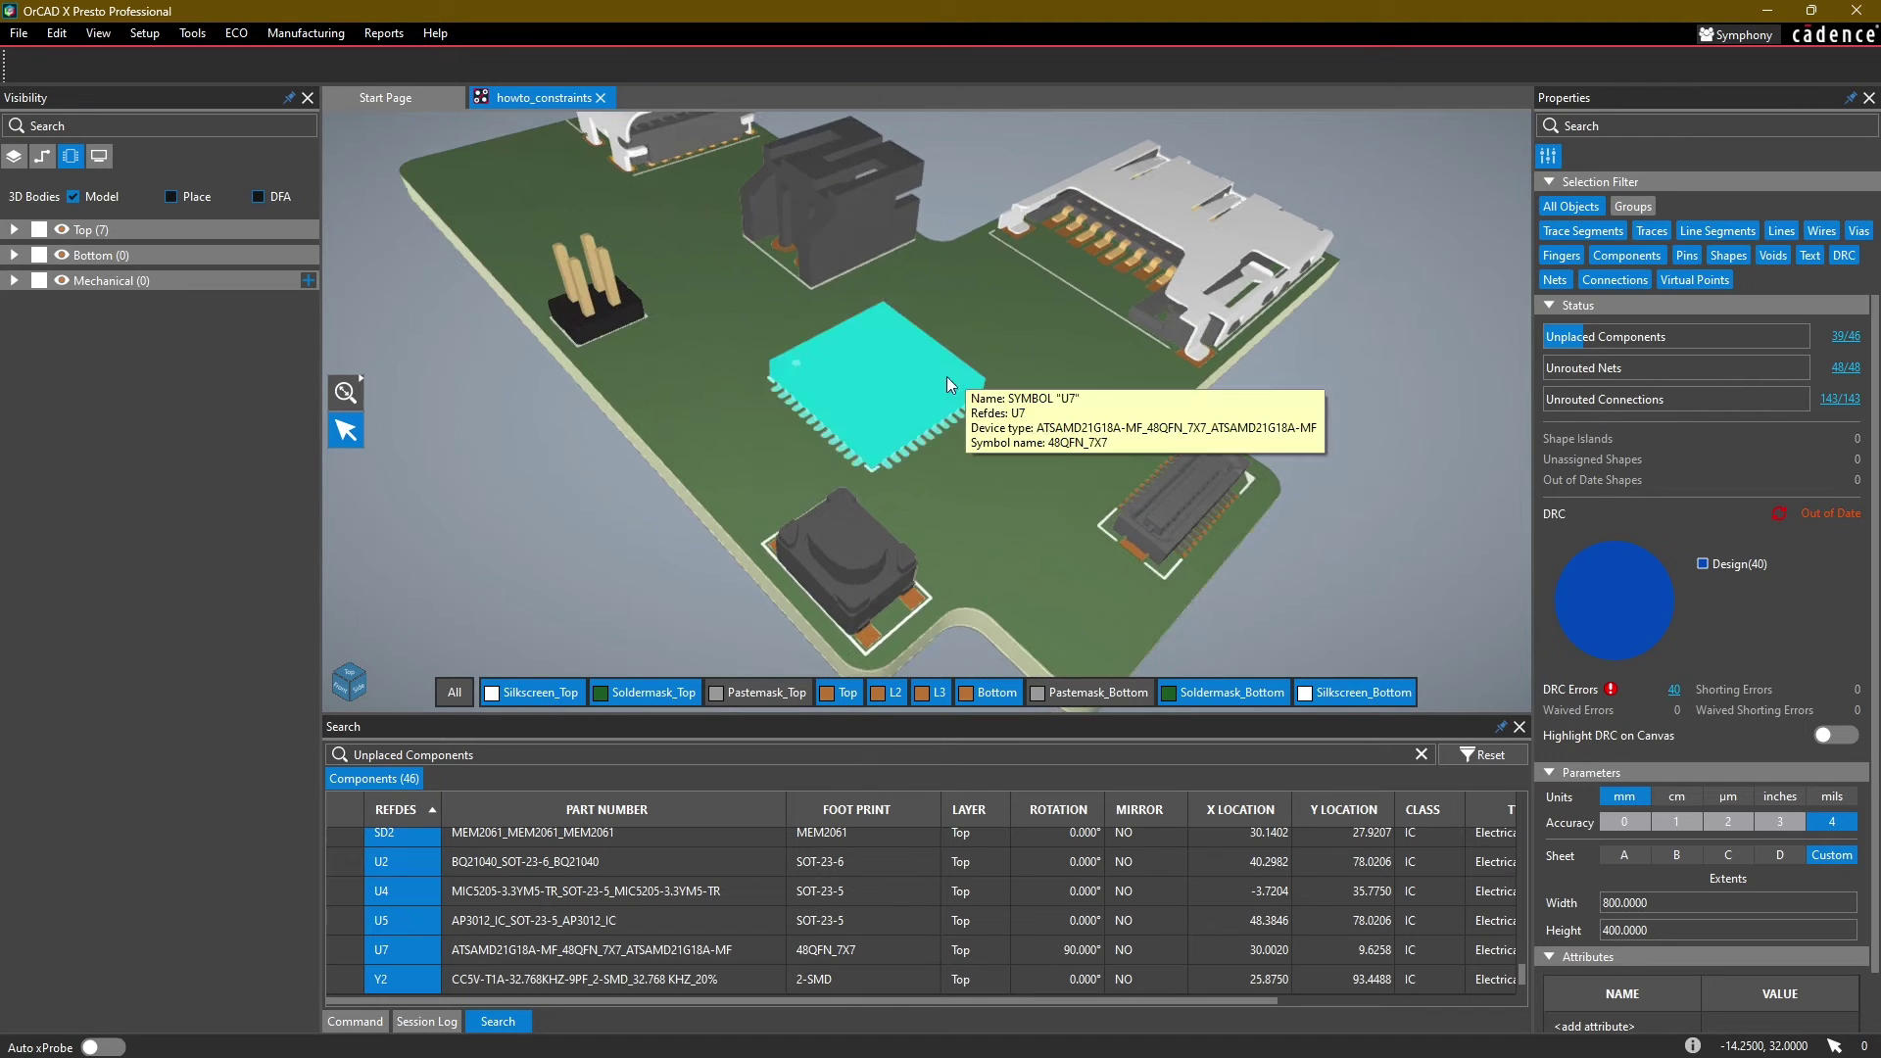
scroll(867, 272, "up", 3)
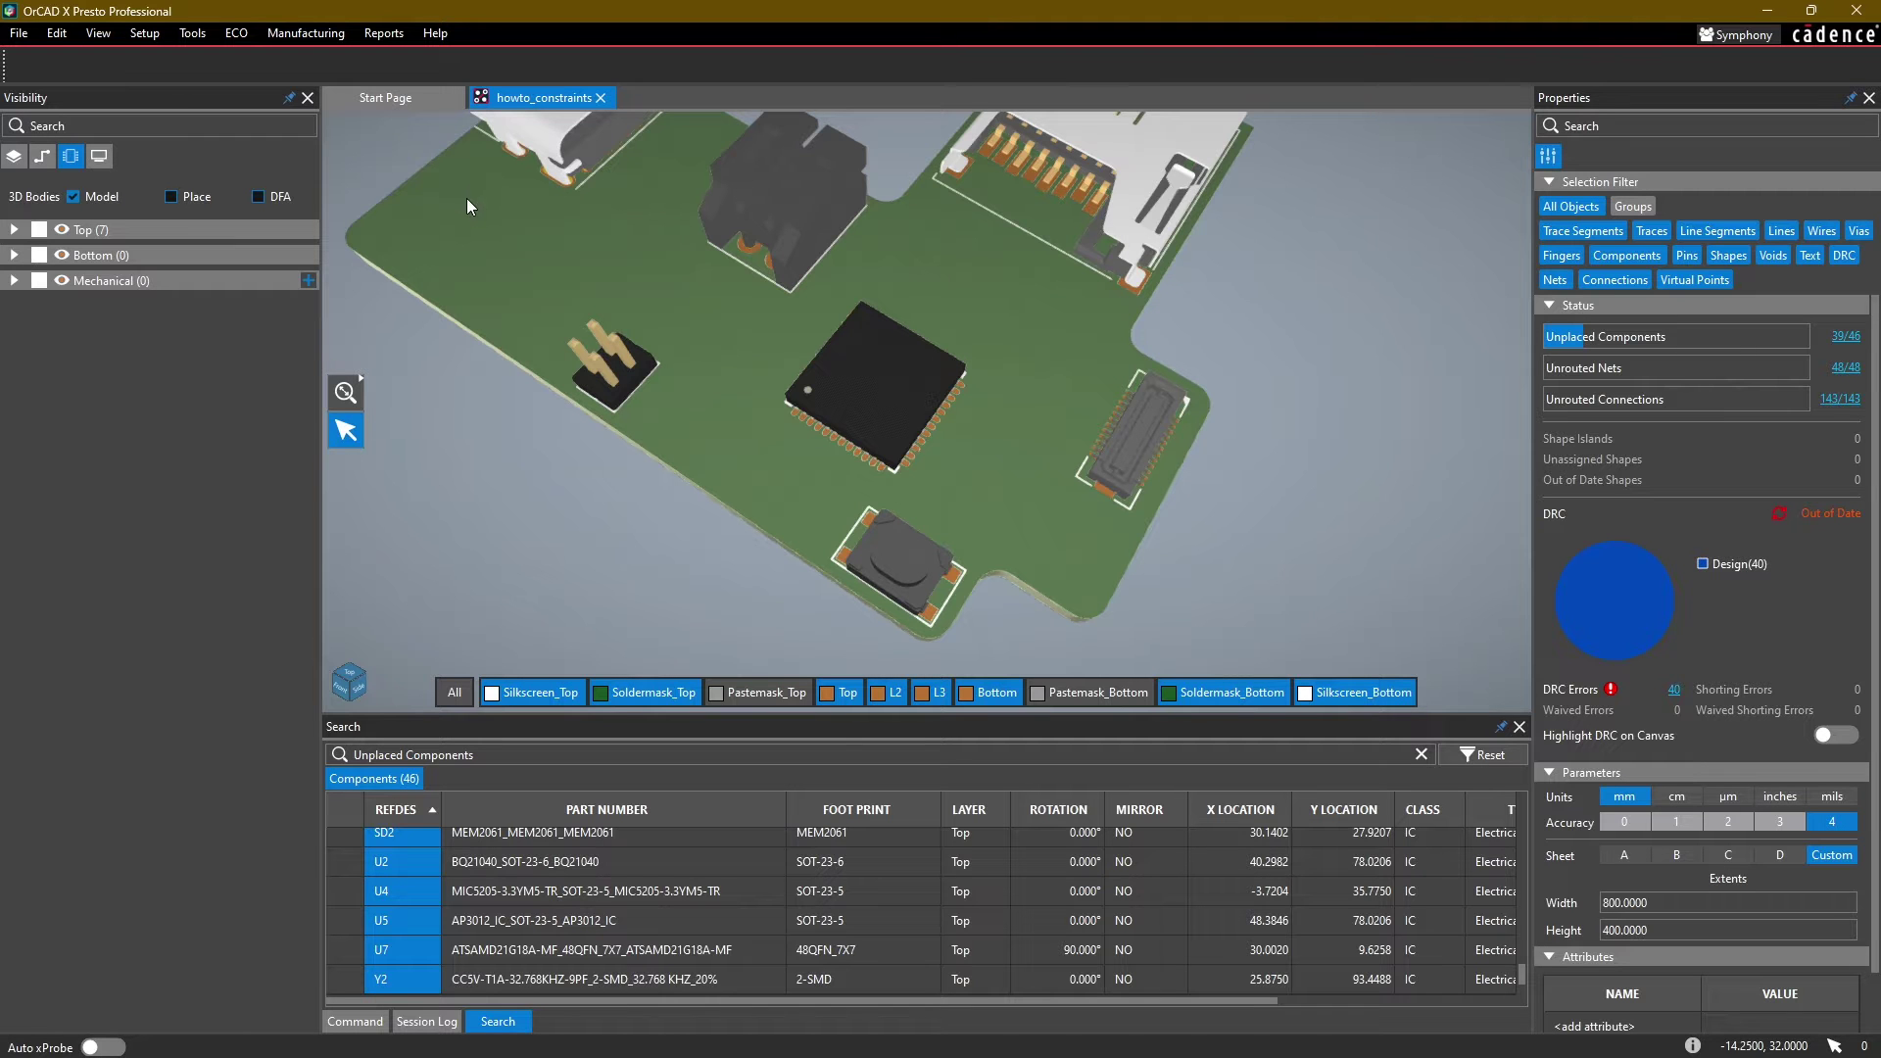
scroll(466, 198, "down", 1)
middle_click_drag(485, 212, 516, 300)
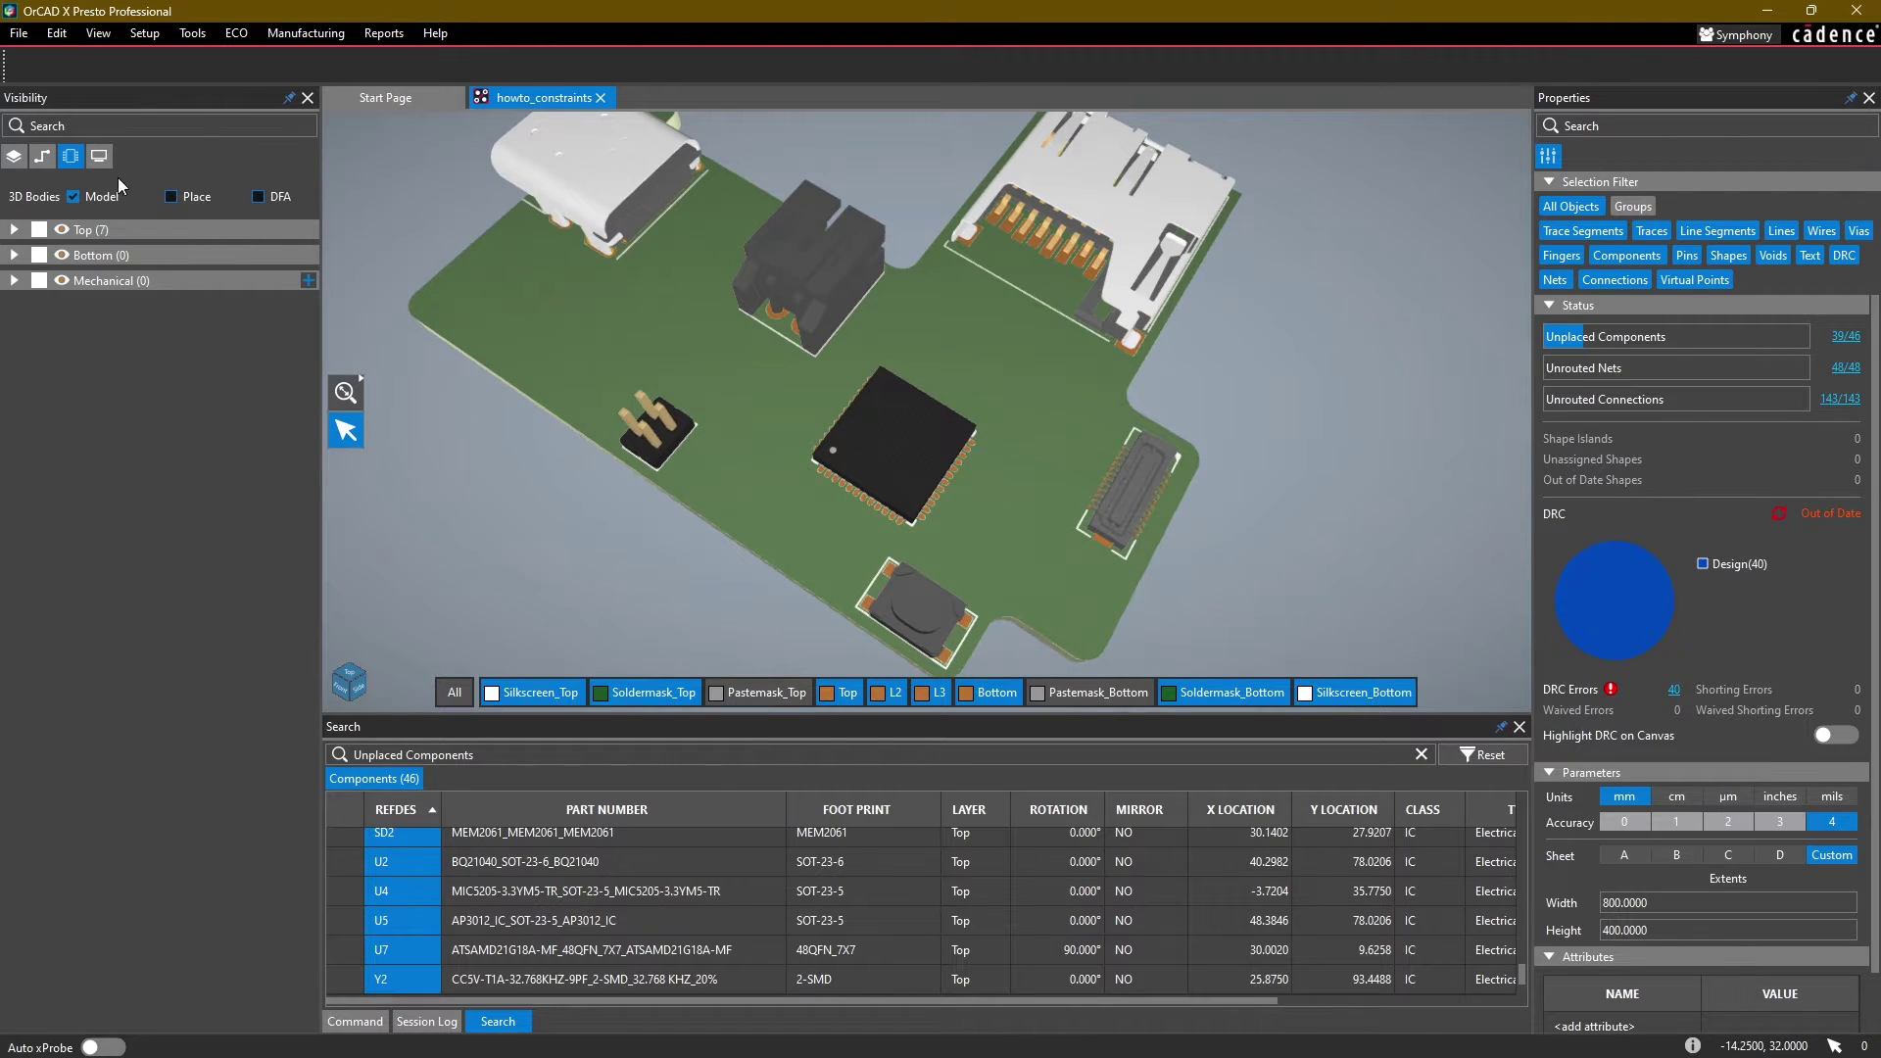
Step: Return the board to 2D mode, with U4 and its capacitors in view
left_click(98, 157)
left_click(119, 219)
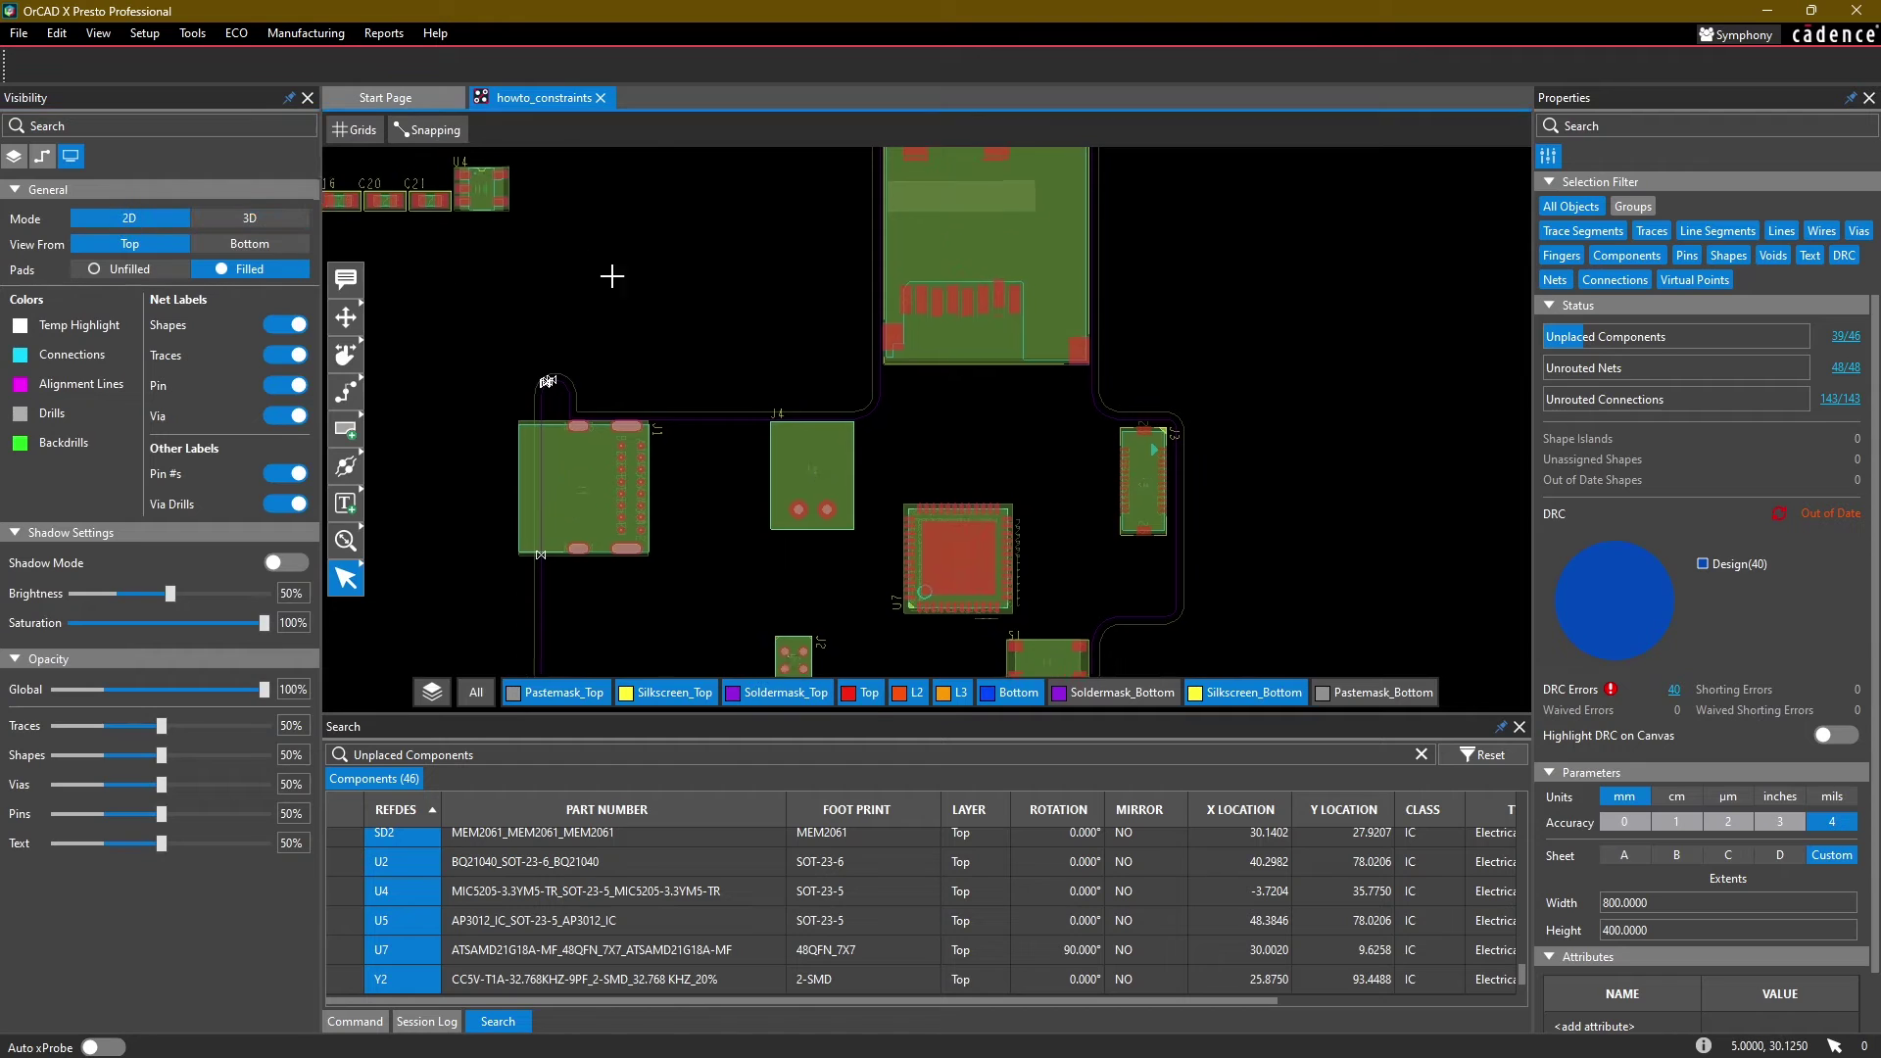
middle_click_drag(645, 351, 652, 333)
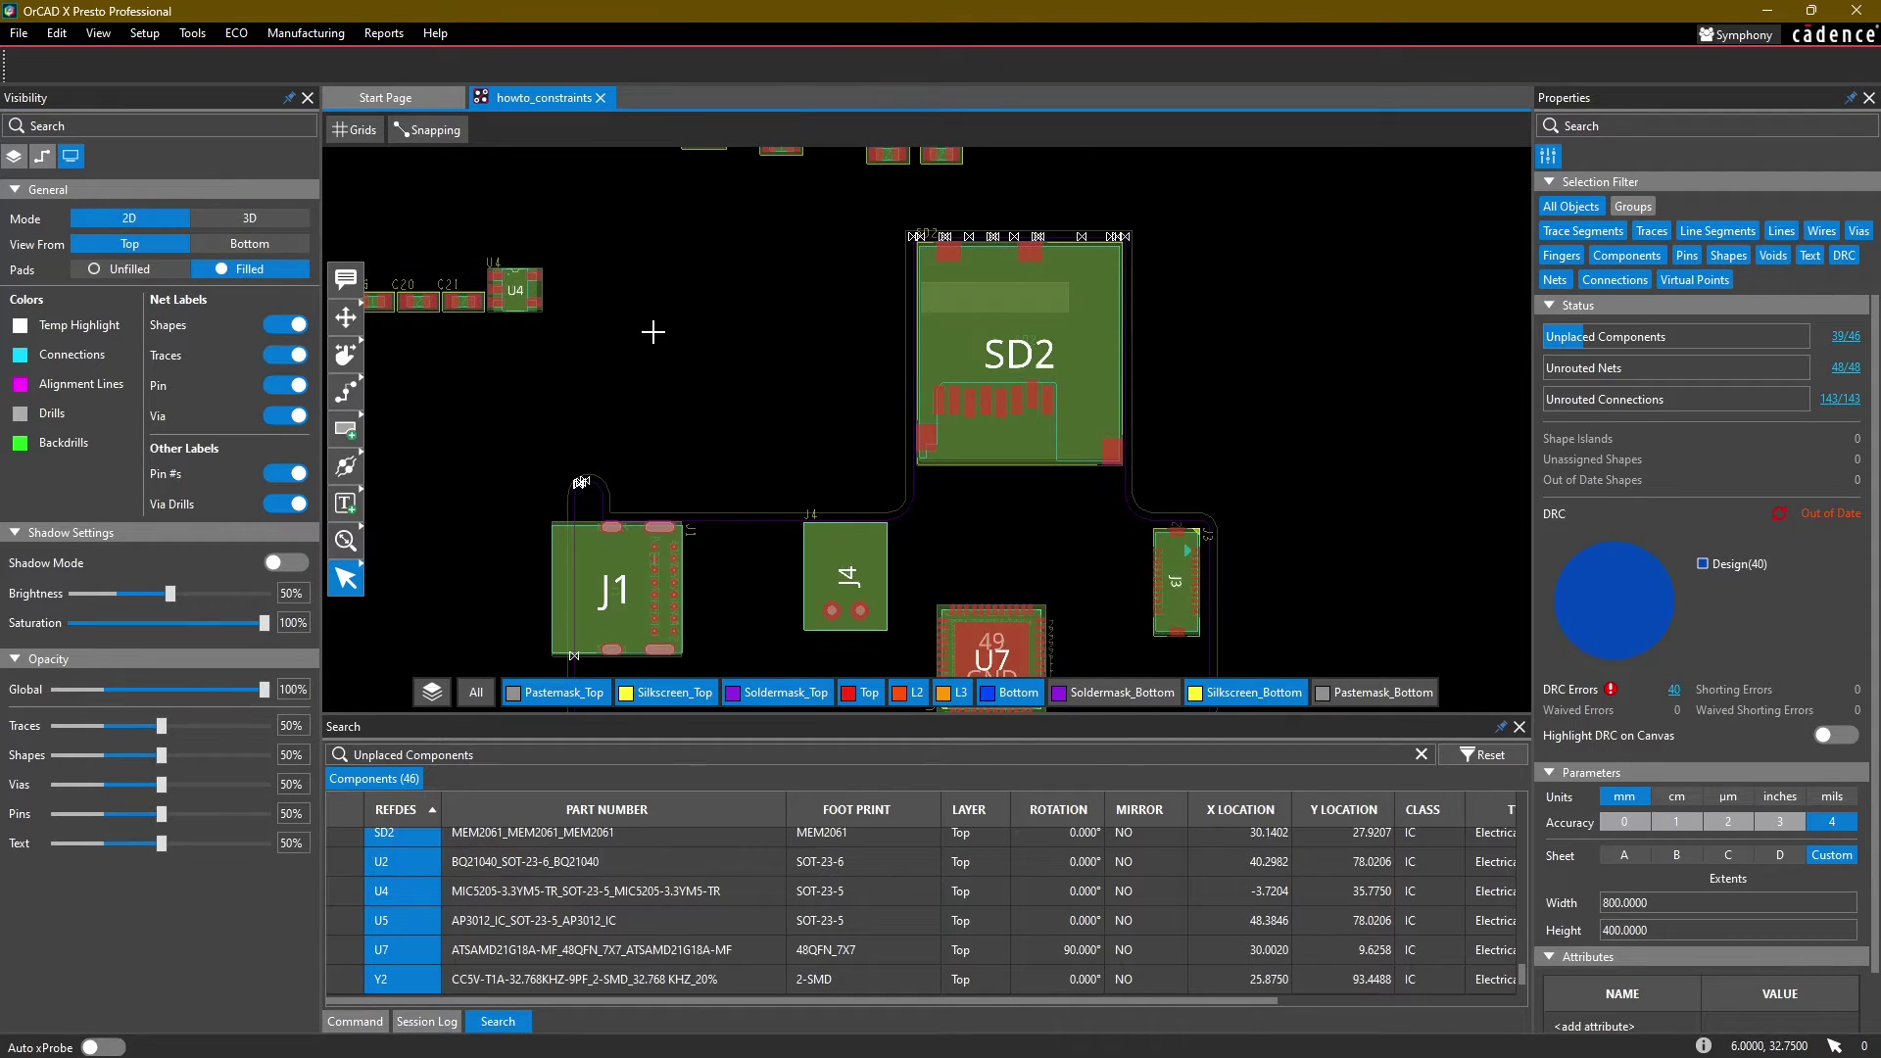
Step: Switch to OrCAD Capture and select regulator U4 with capacitors C16, C20 and C21 on the 1_POWER schematic page
mouse_move(431, 1019)
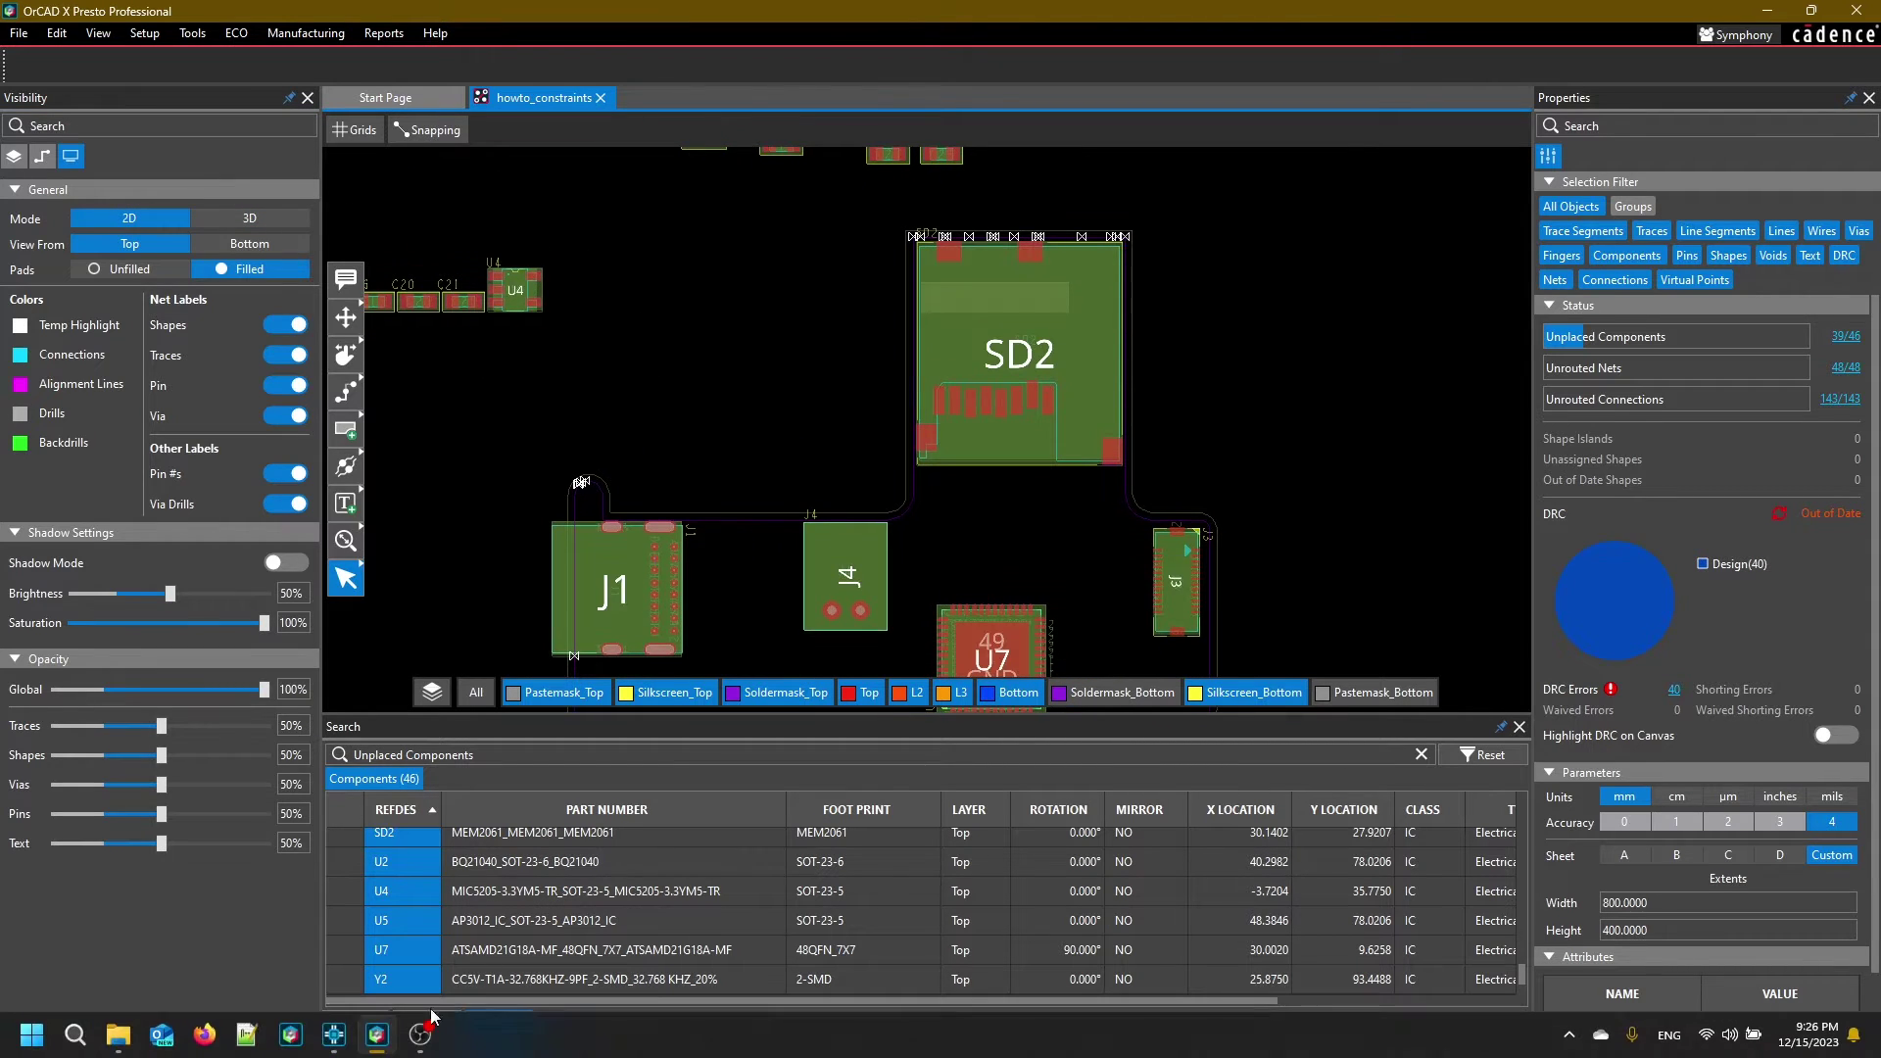
middle_click_drag(694, 376, 722, 242)
left_click(345, 1035)
left_click(1079, 534)
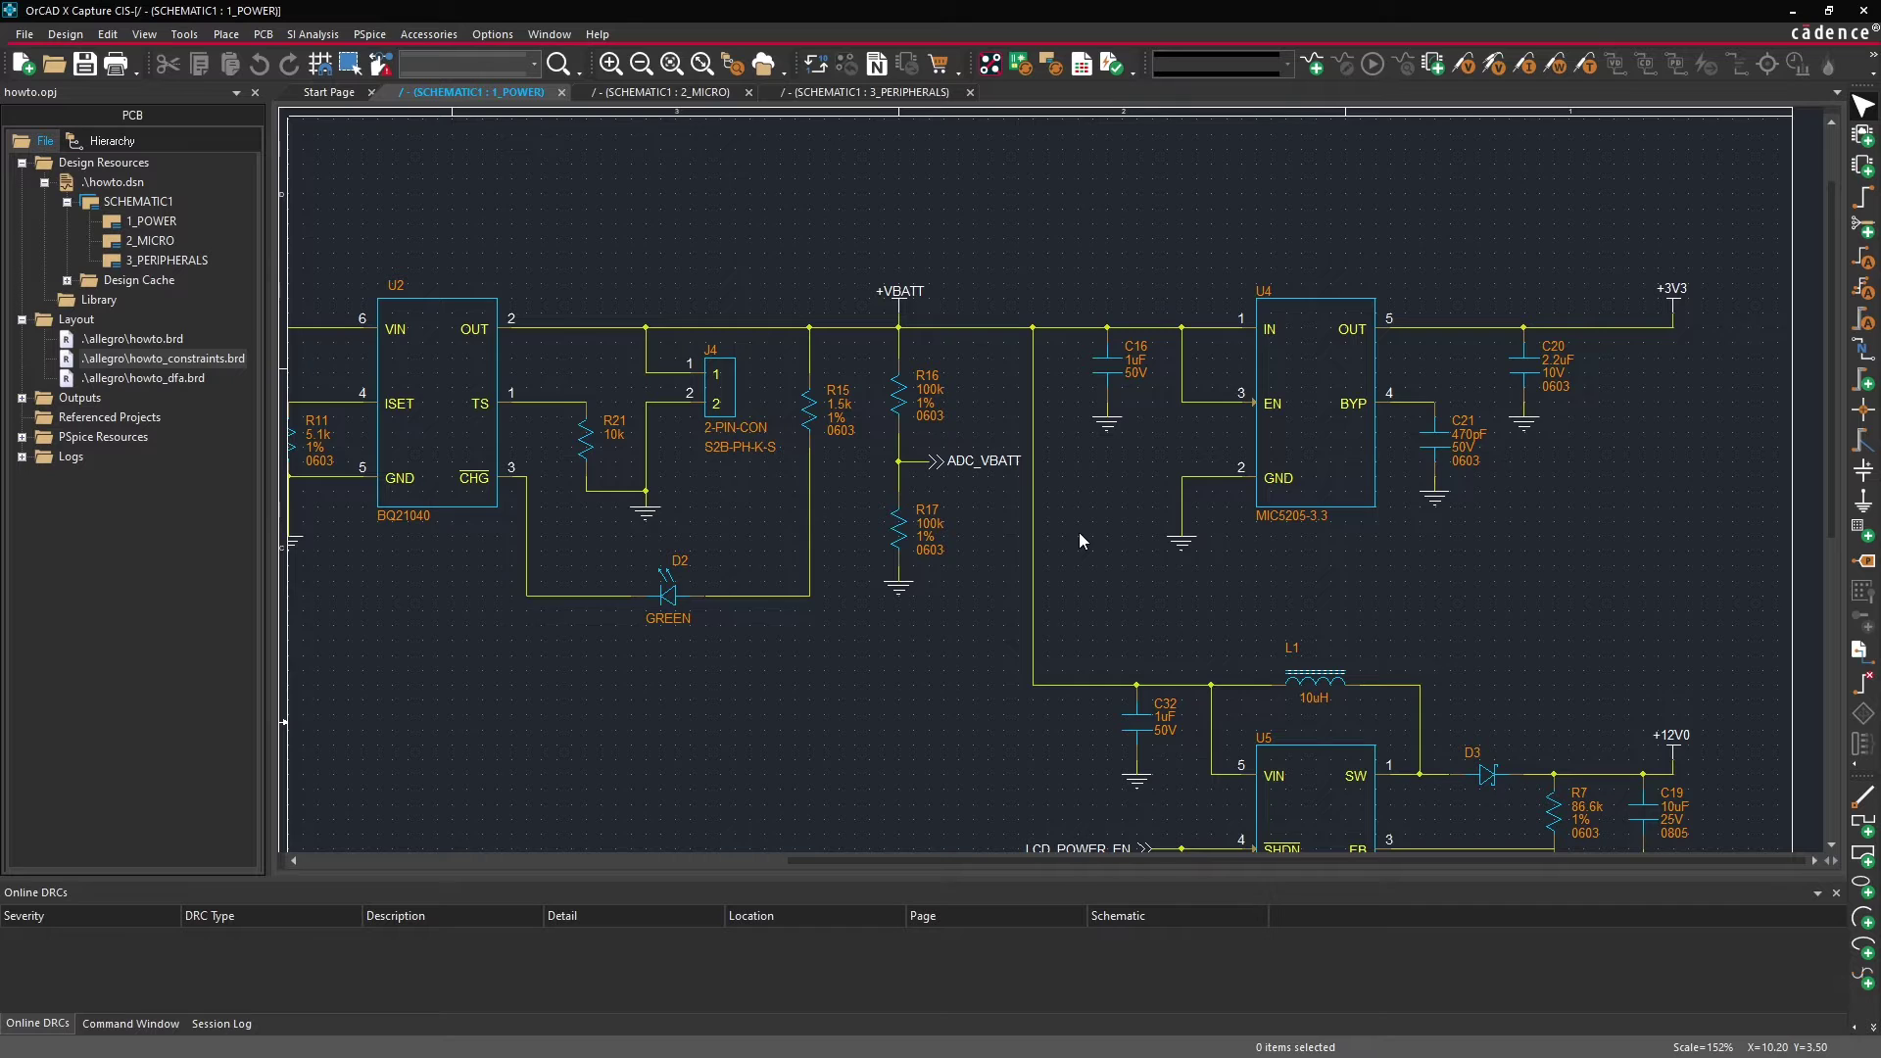
left_click_drag(1232, 319, 1601, 579)
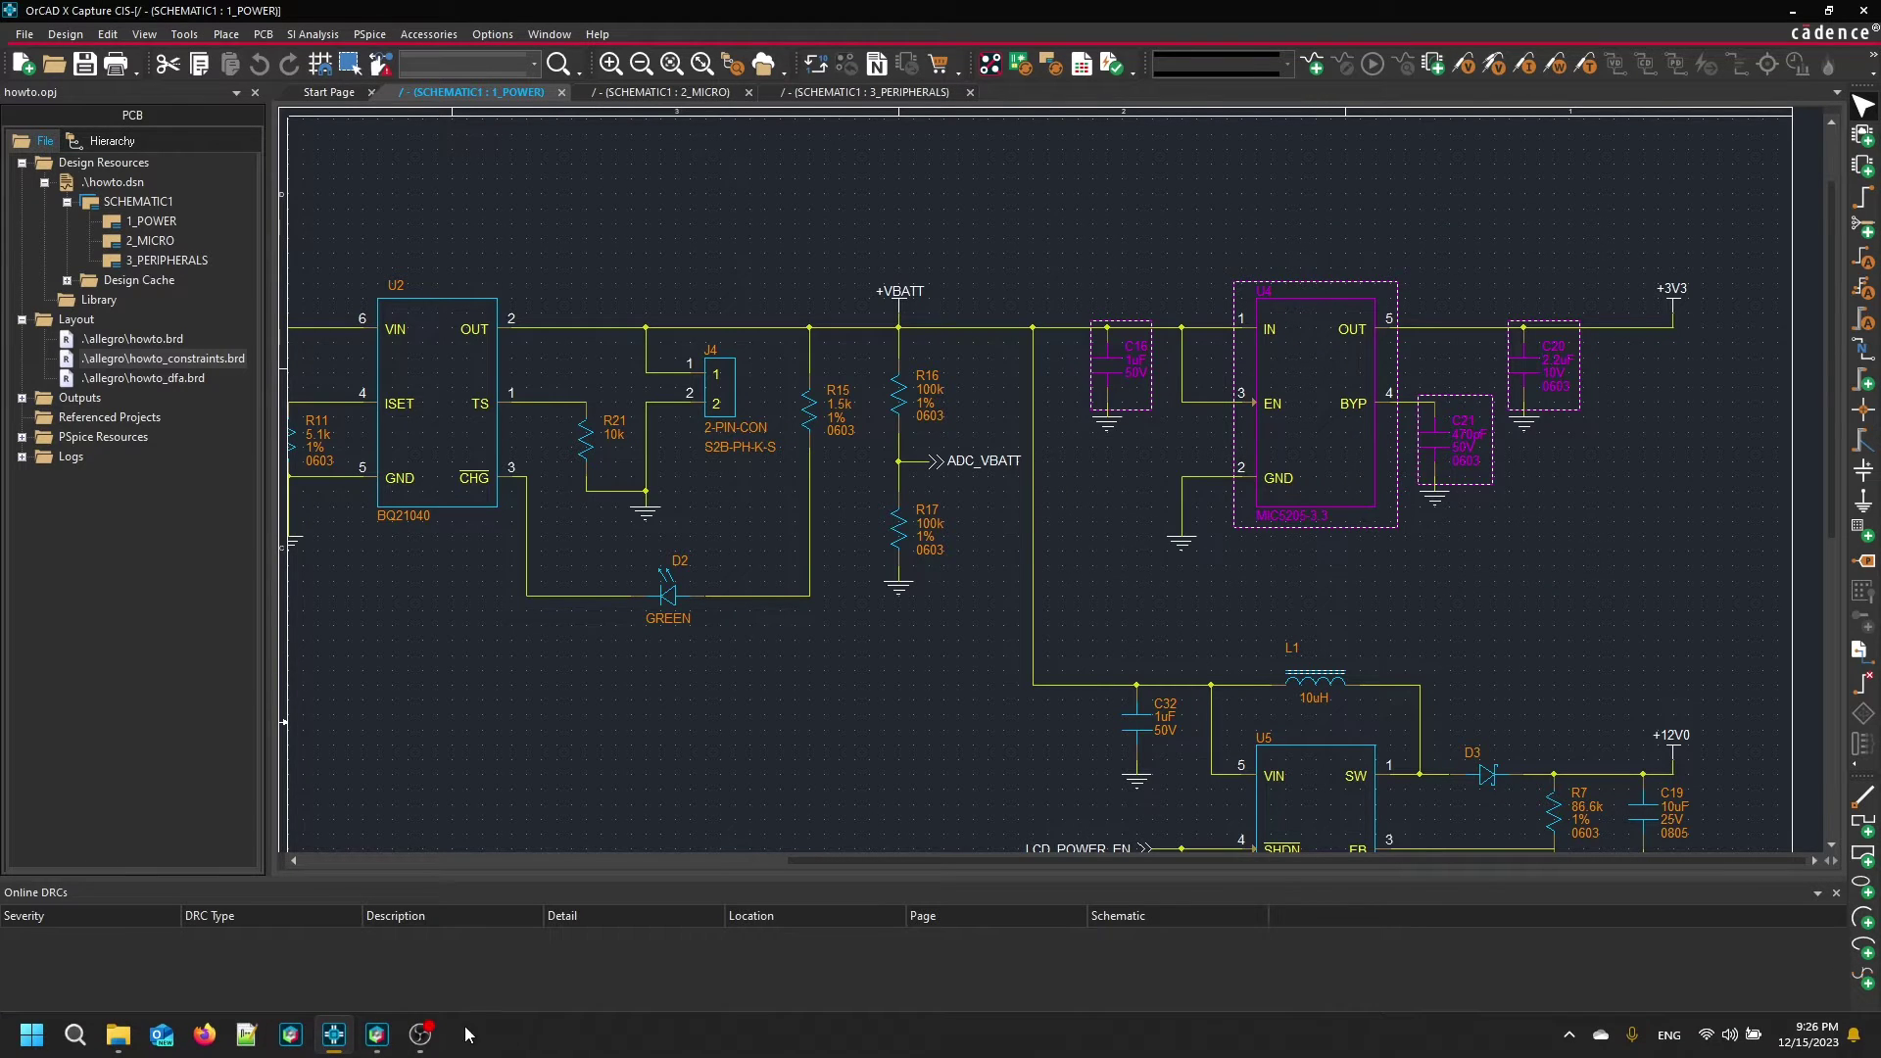
Step: Back in OrCAD X Presto, start placing the selected components in Series mode and put C16 upright just right of J1
left_click(379, 1038)
scroll(868, 516, "down", 1)
middle_click_drag(894, 538, 726, 337)
scroll(810, 344, "up", 1)
left_click(356, 307)
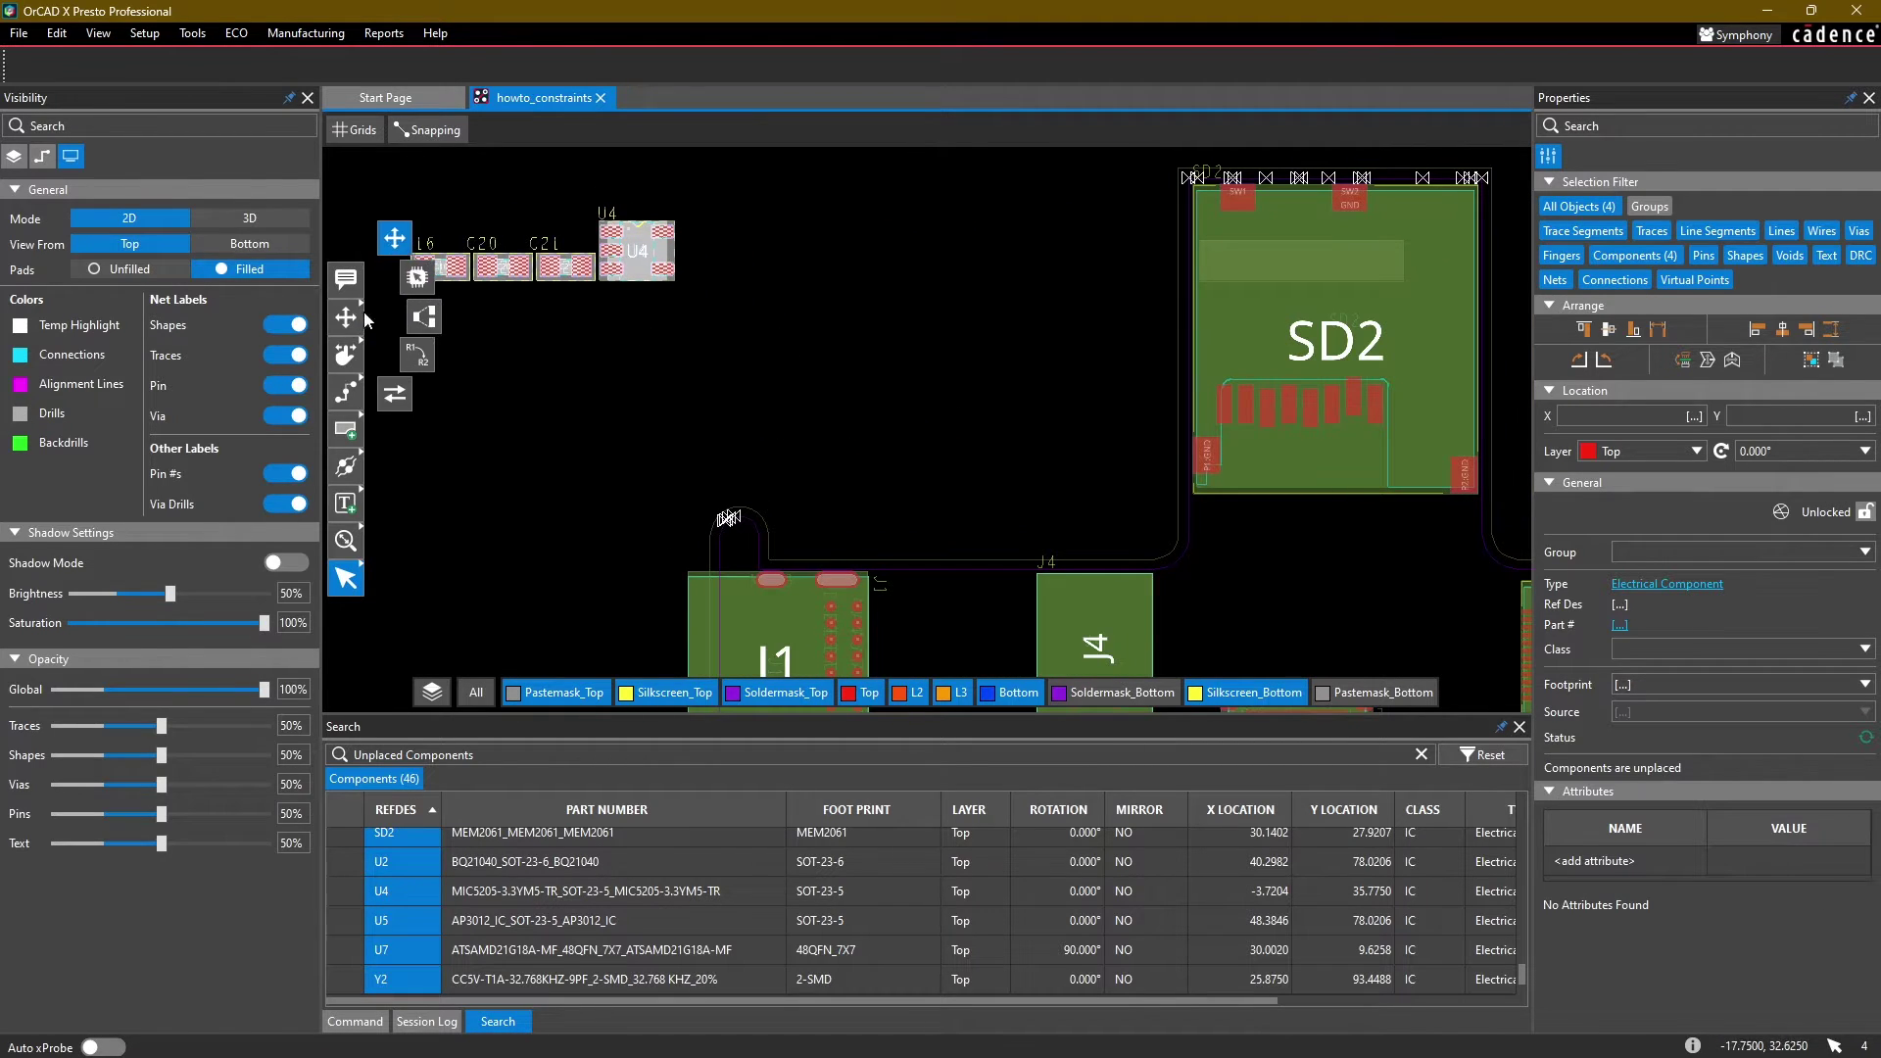
left_click(419, 282)
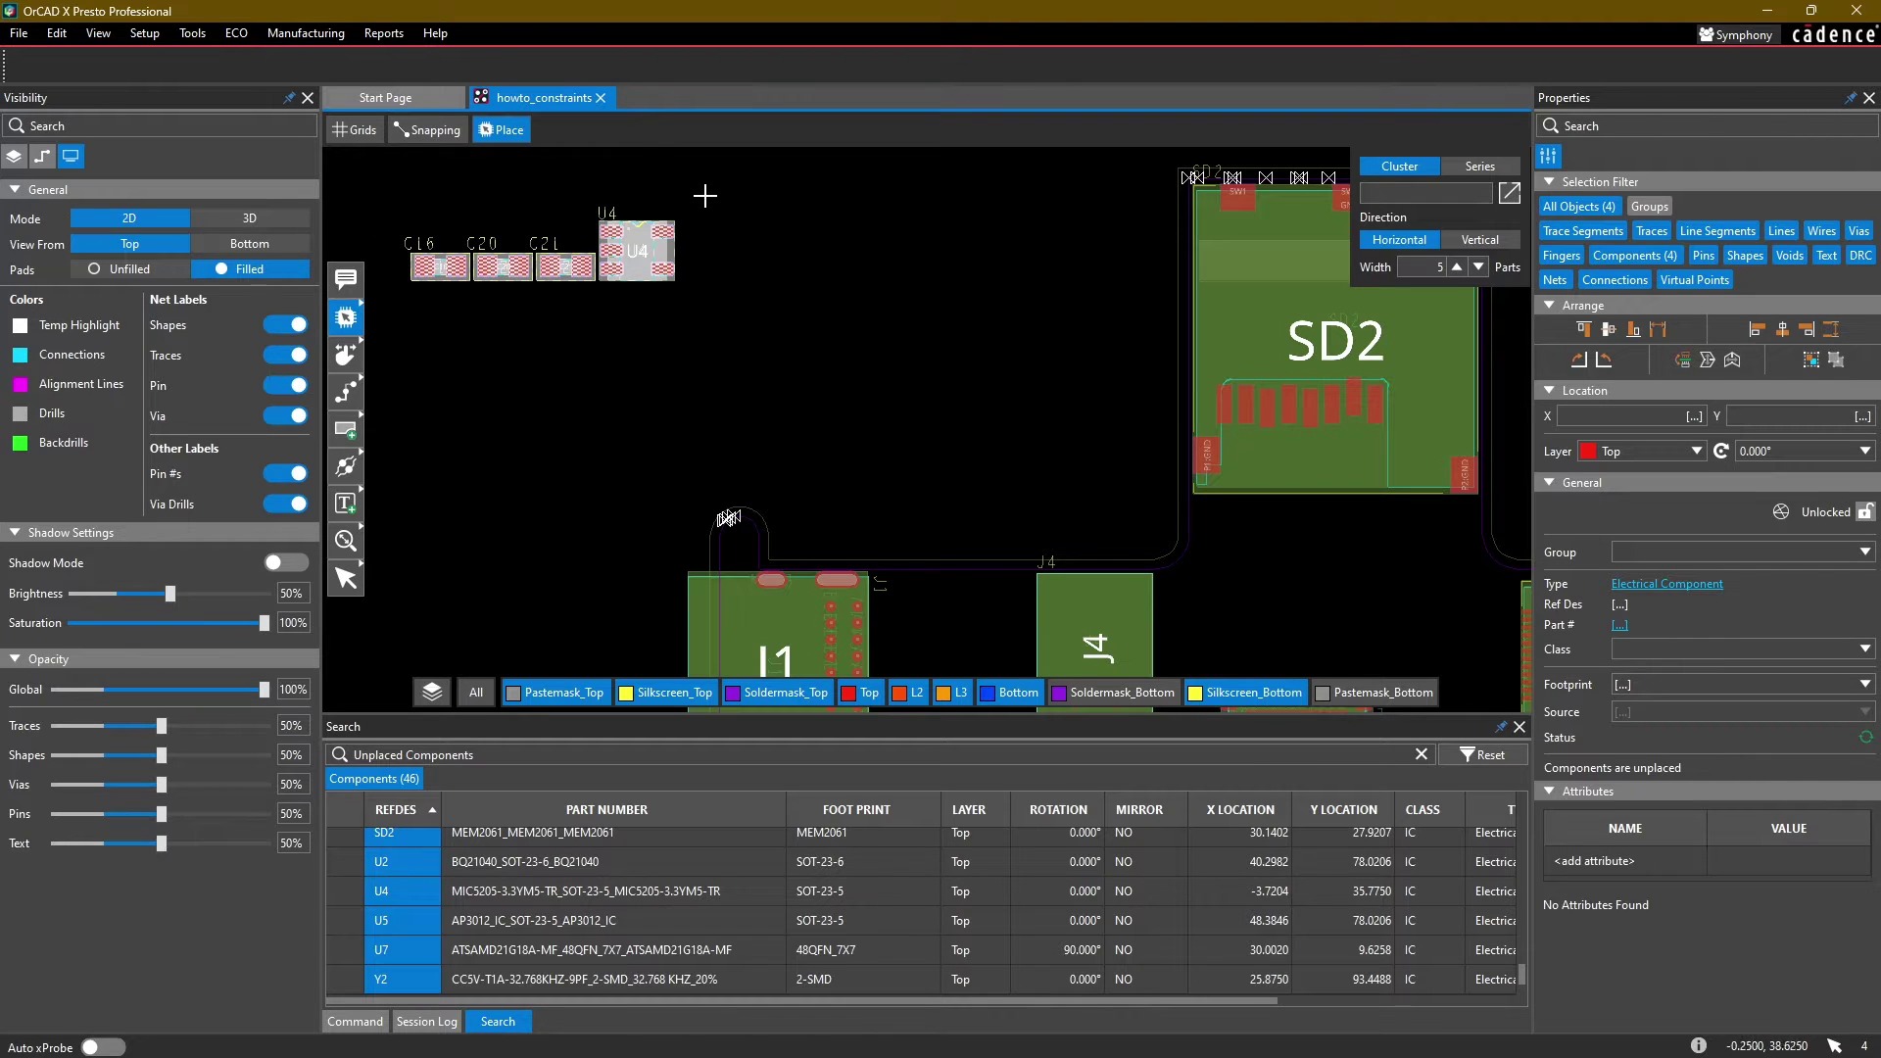
left_click(1464, 167)
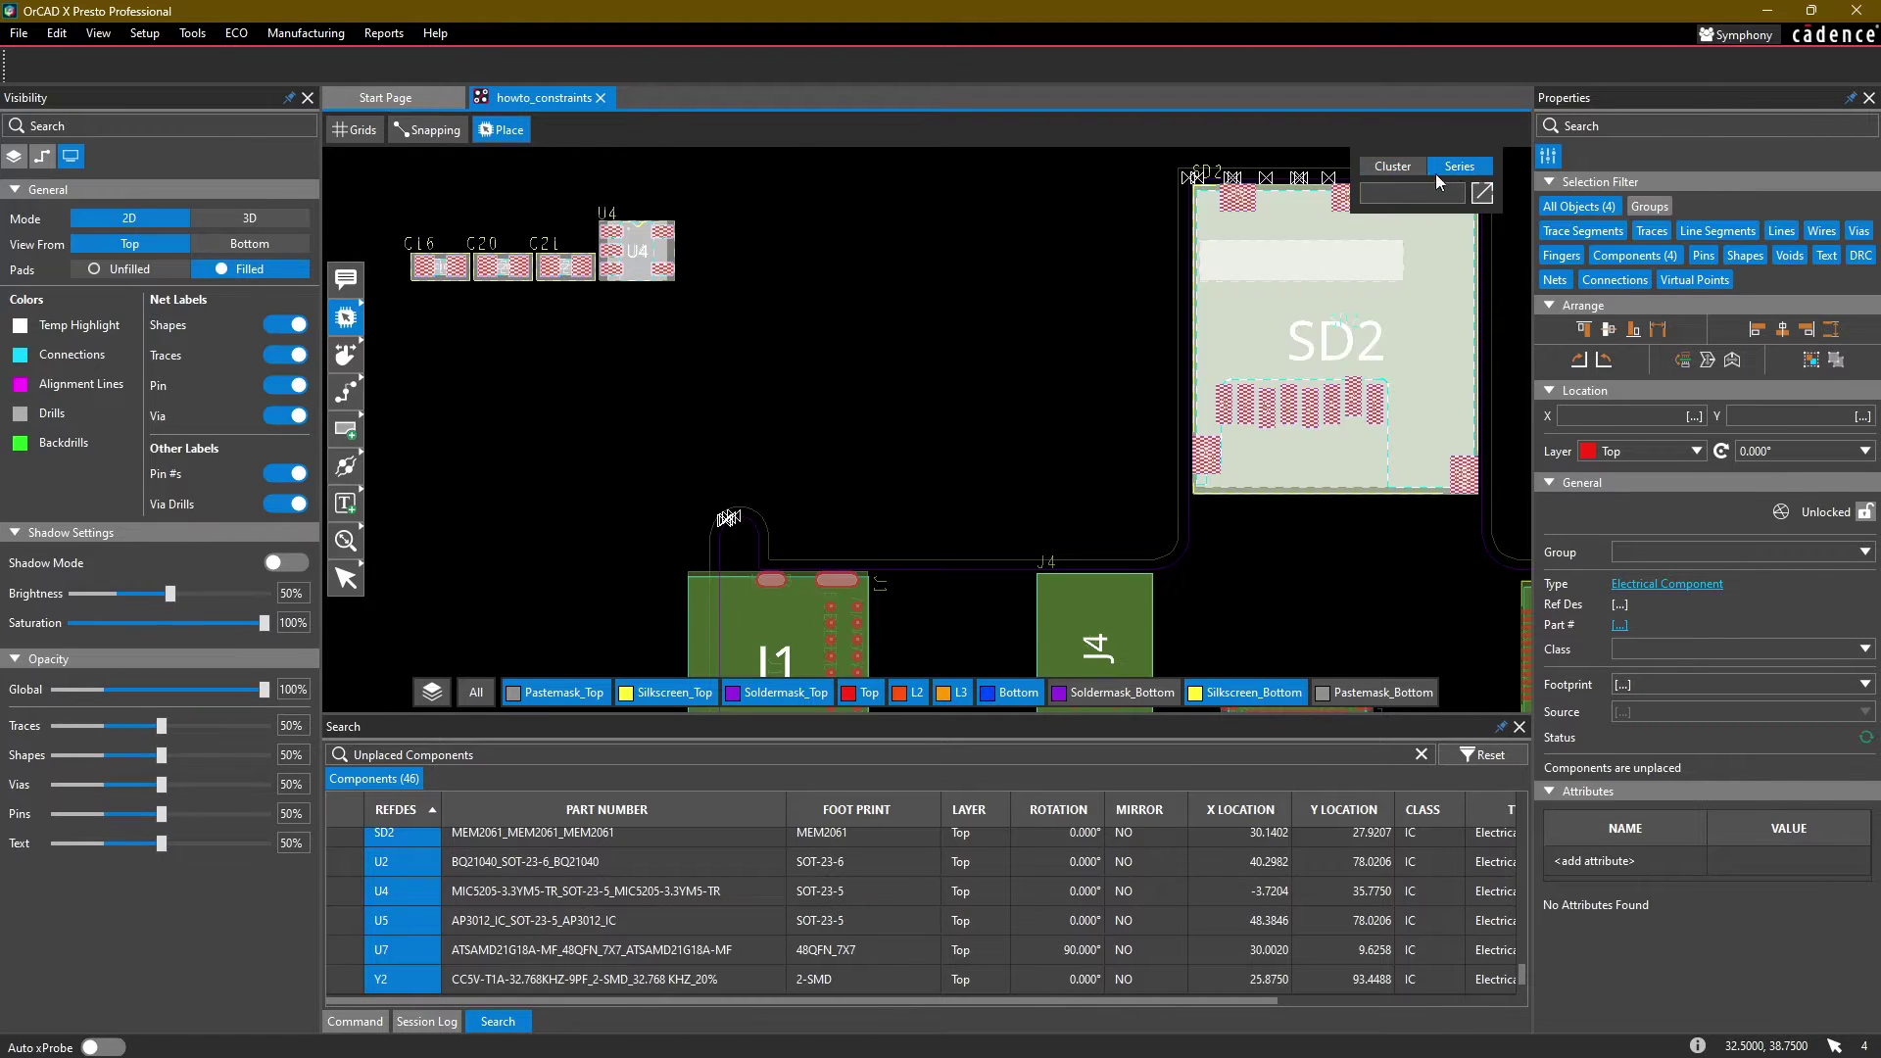
left_click(640, 266)
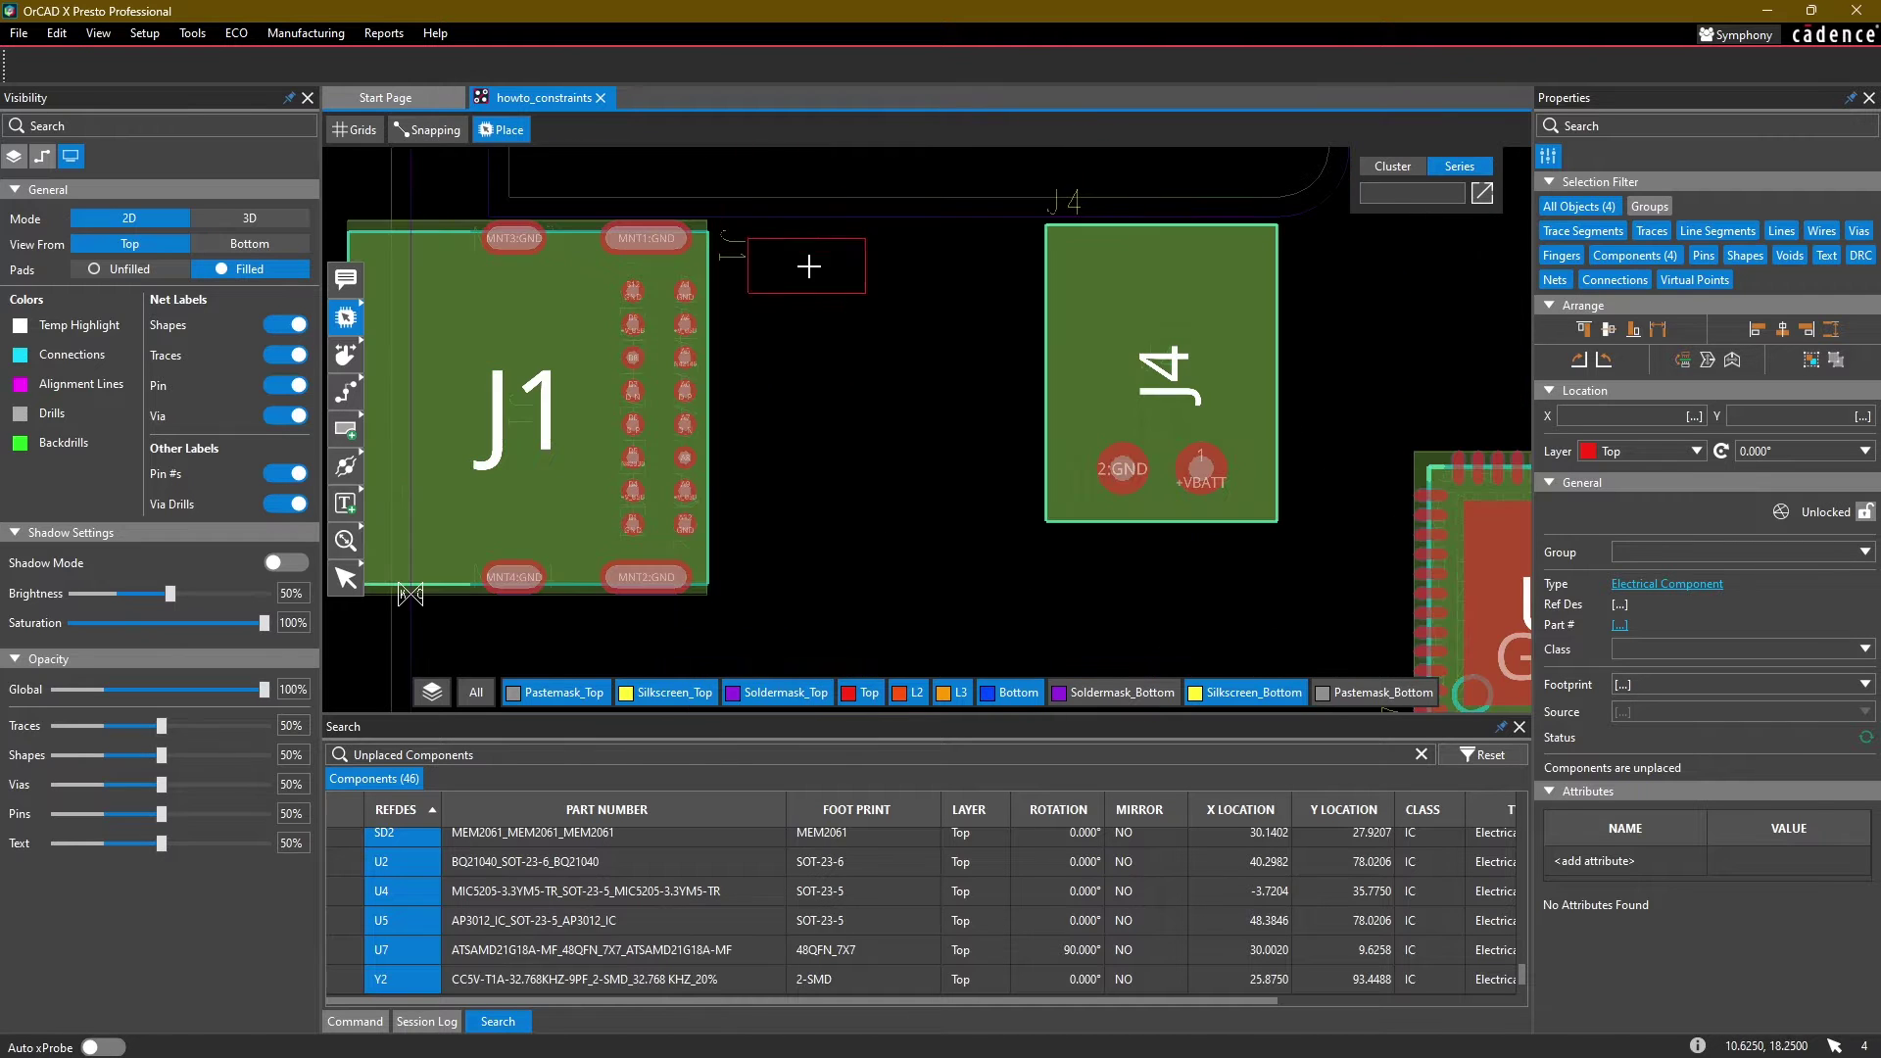
left_click(795, 347)
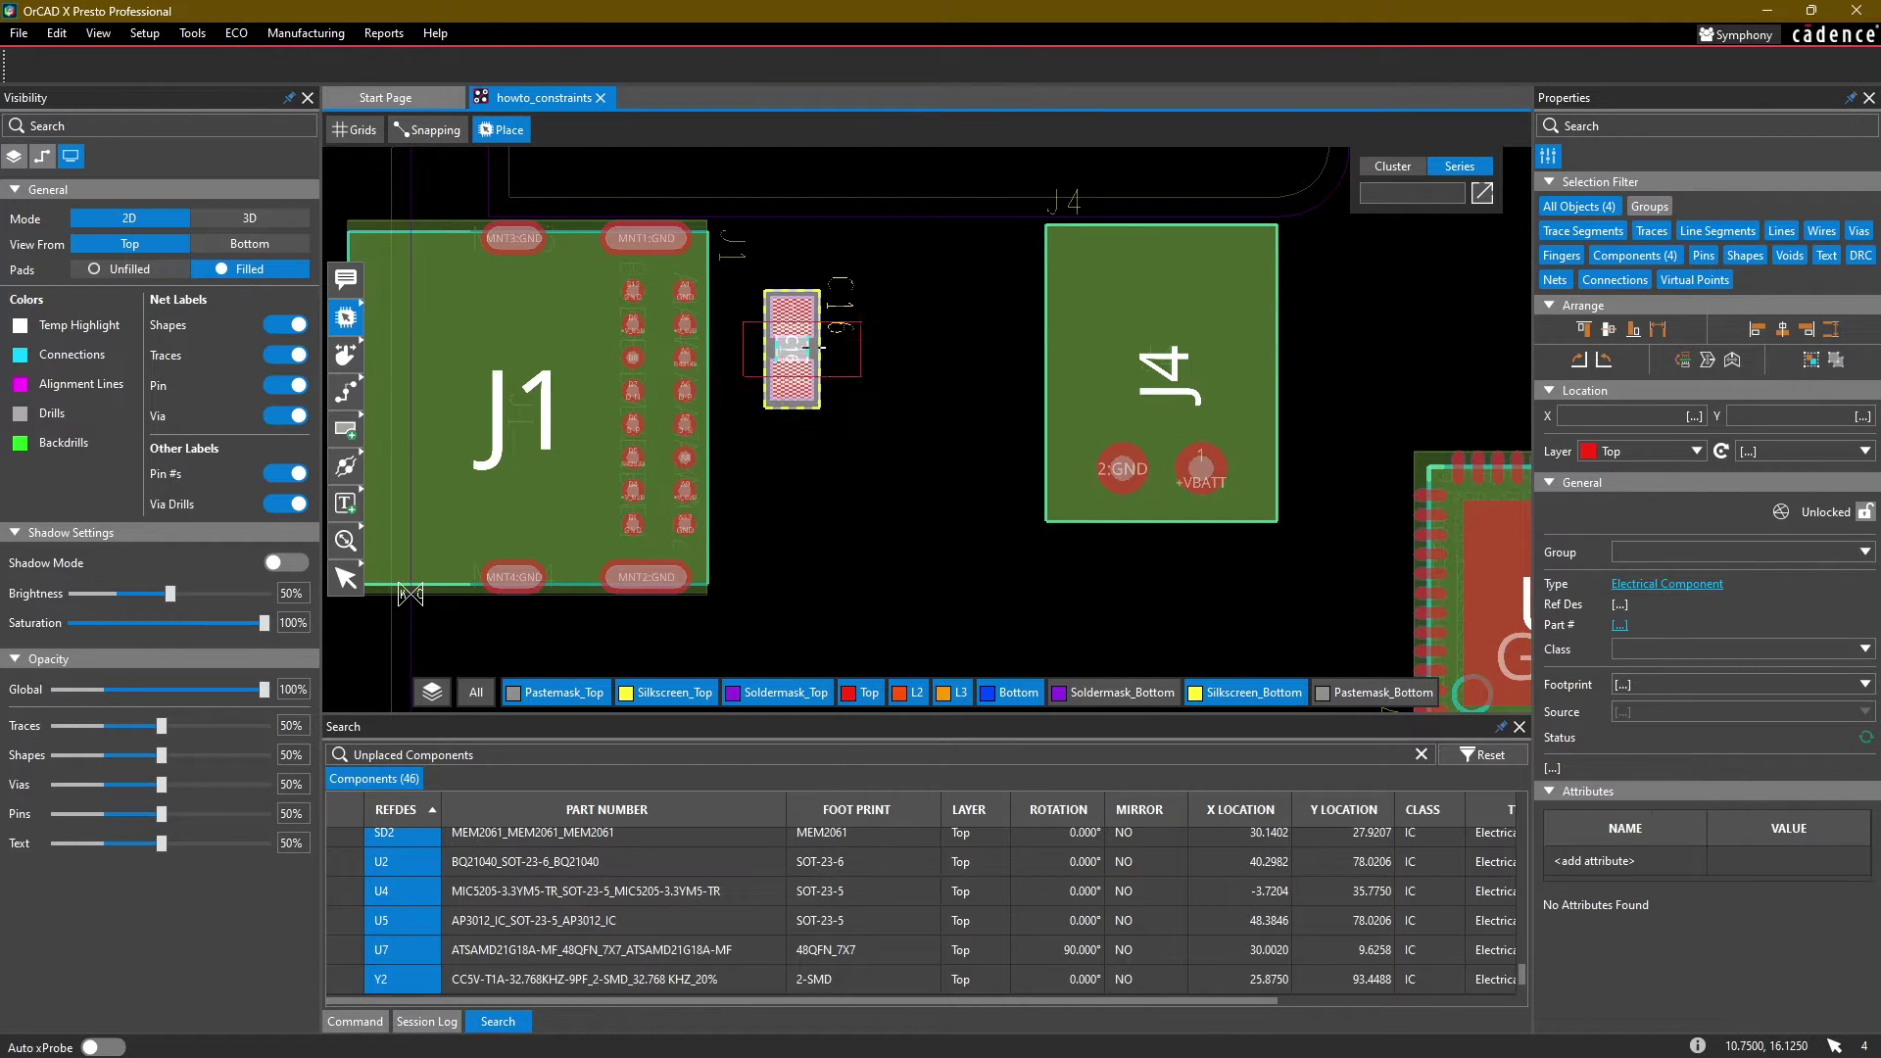
Step: Place C20 and C21 side by side below C16, and U4 right of C16
left_click(821, 456)
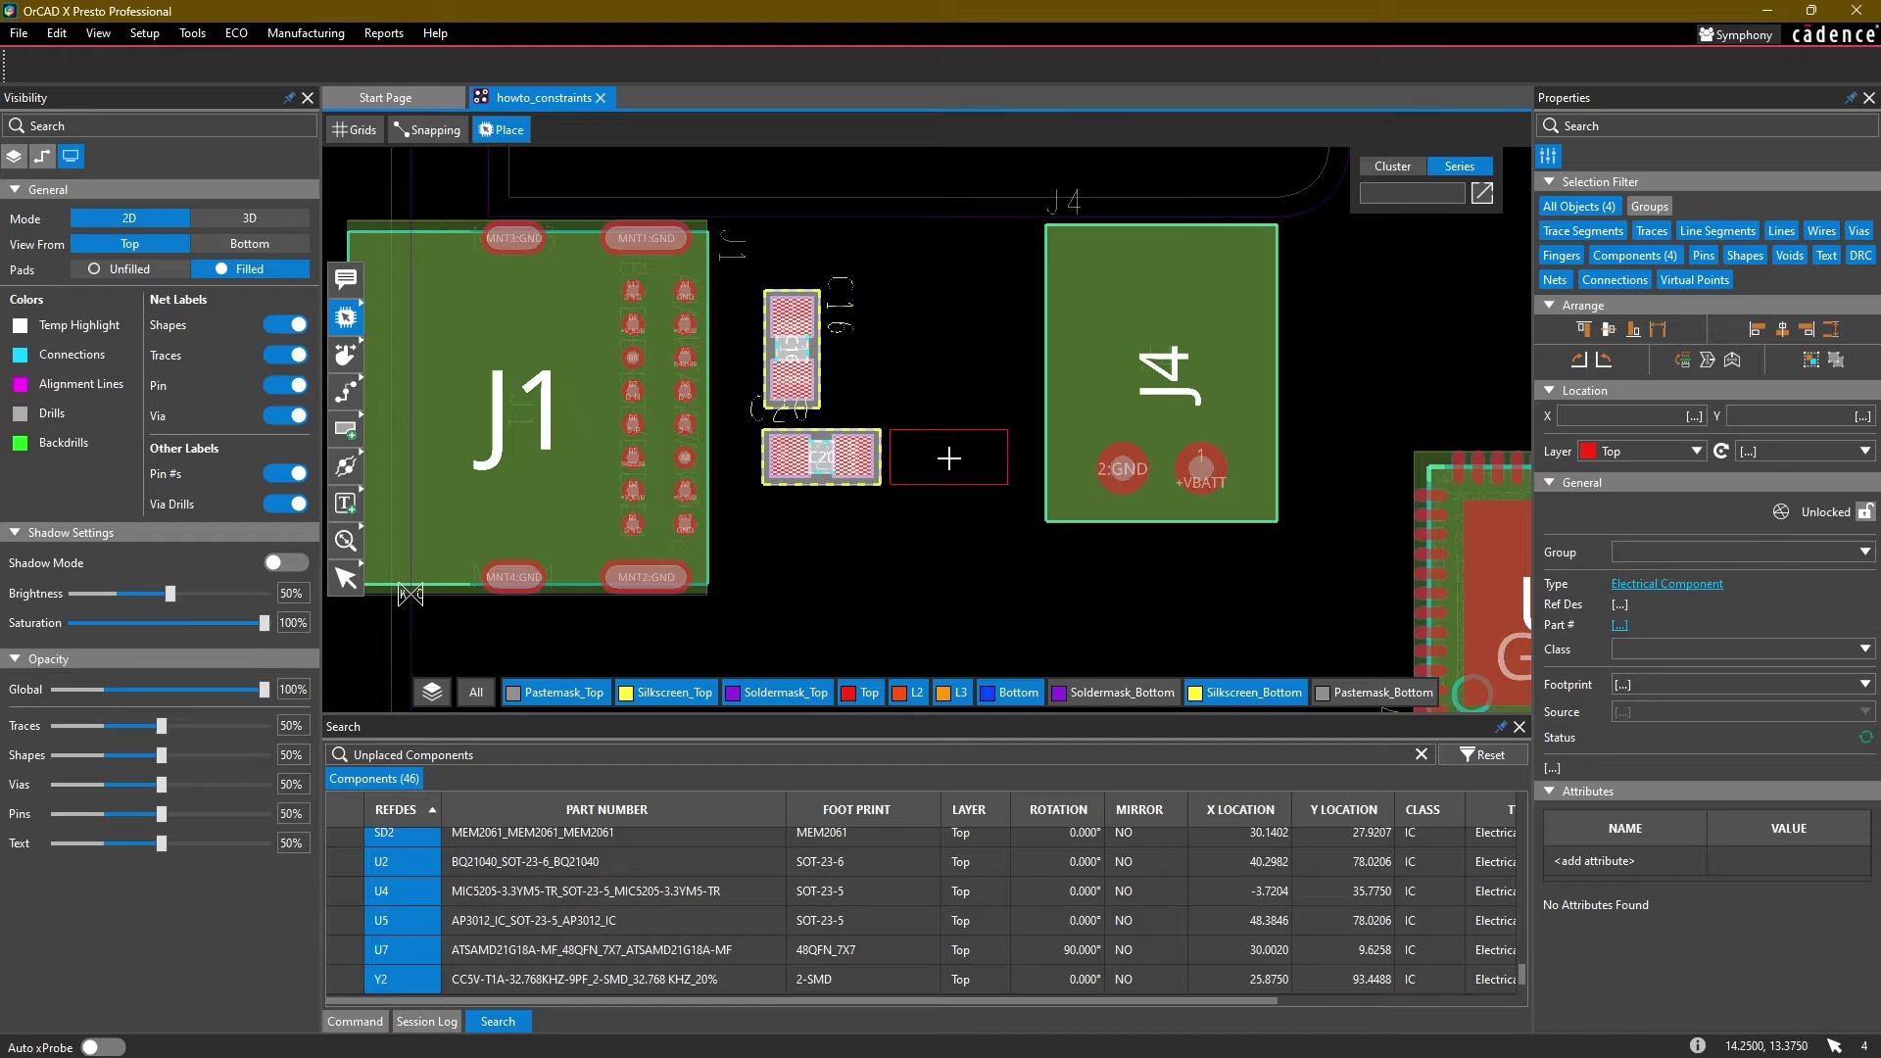
left_click(948, 458)
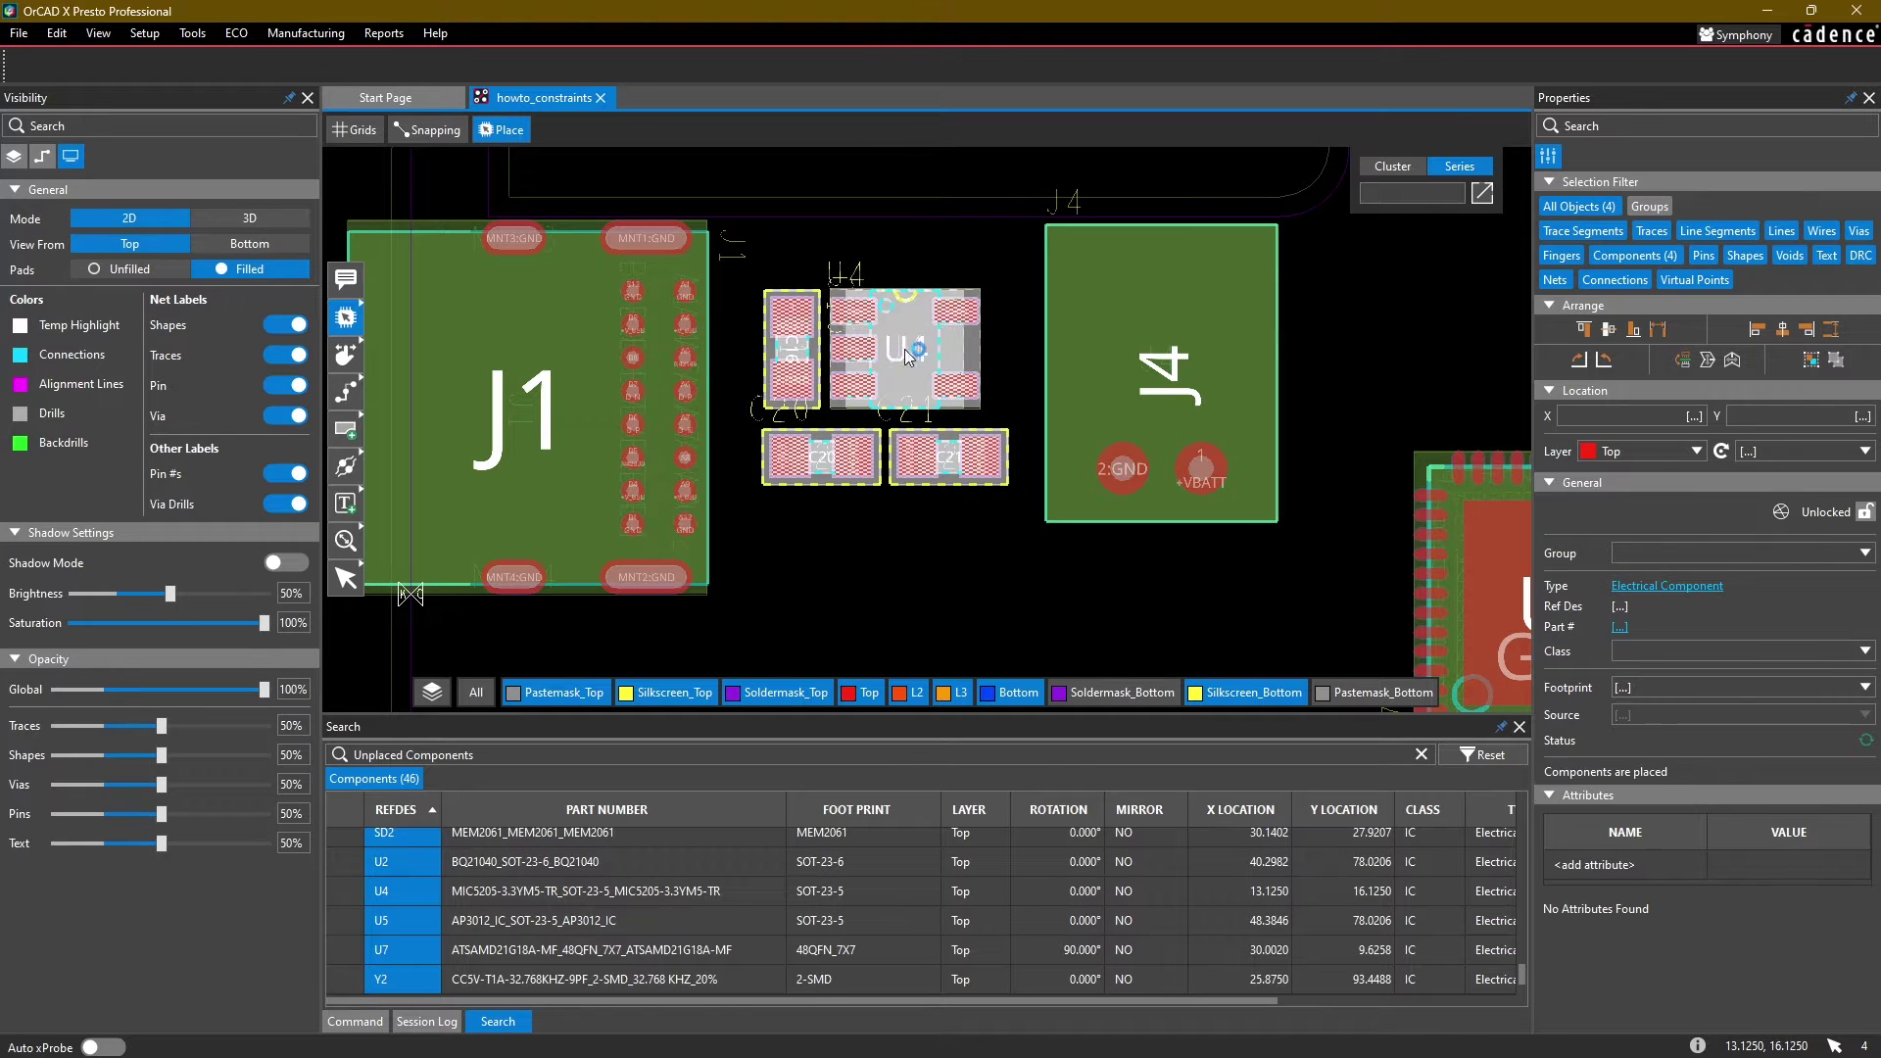
Step: Move regulator U4 up between J1 and J4 and rotate it to 180°
mouse_move(348, 321)
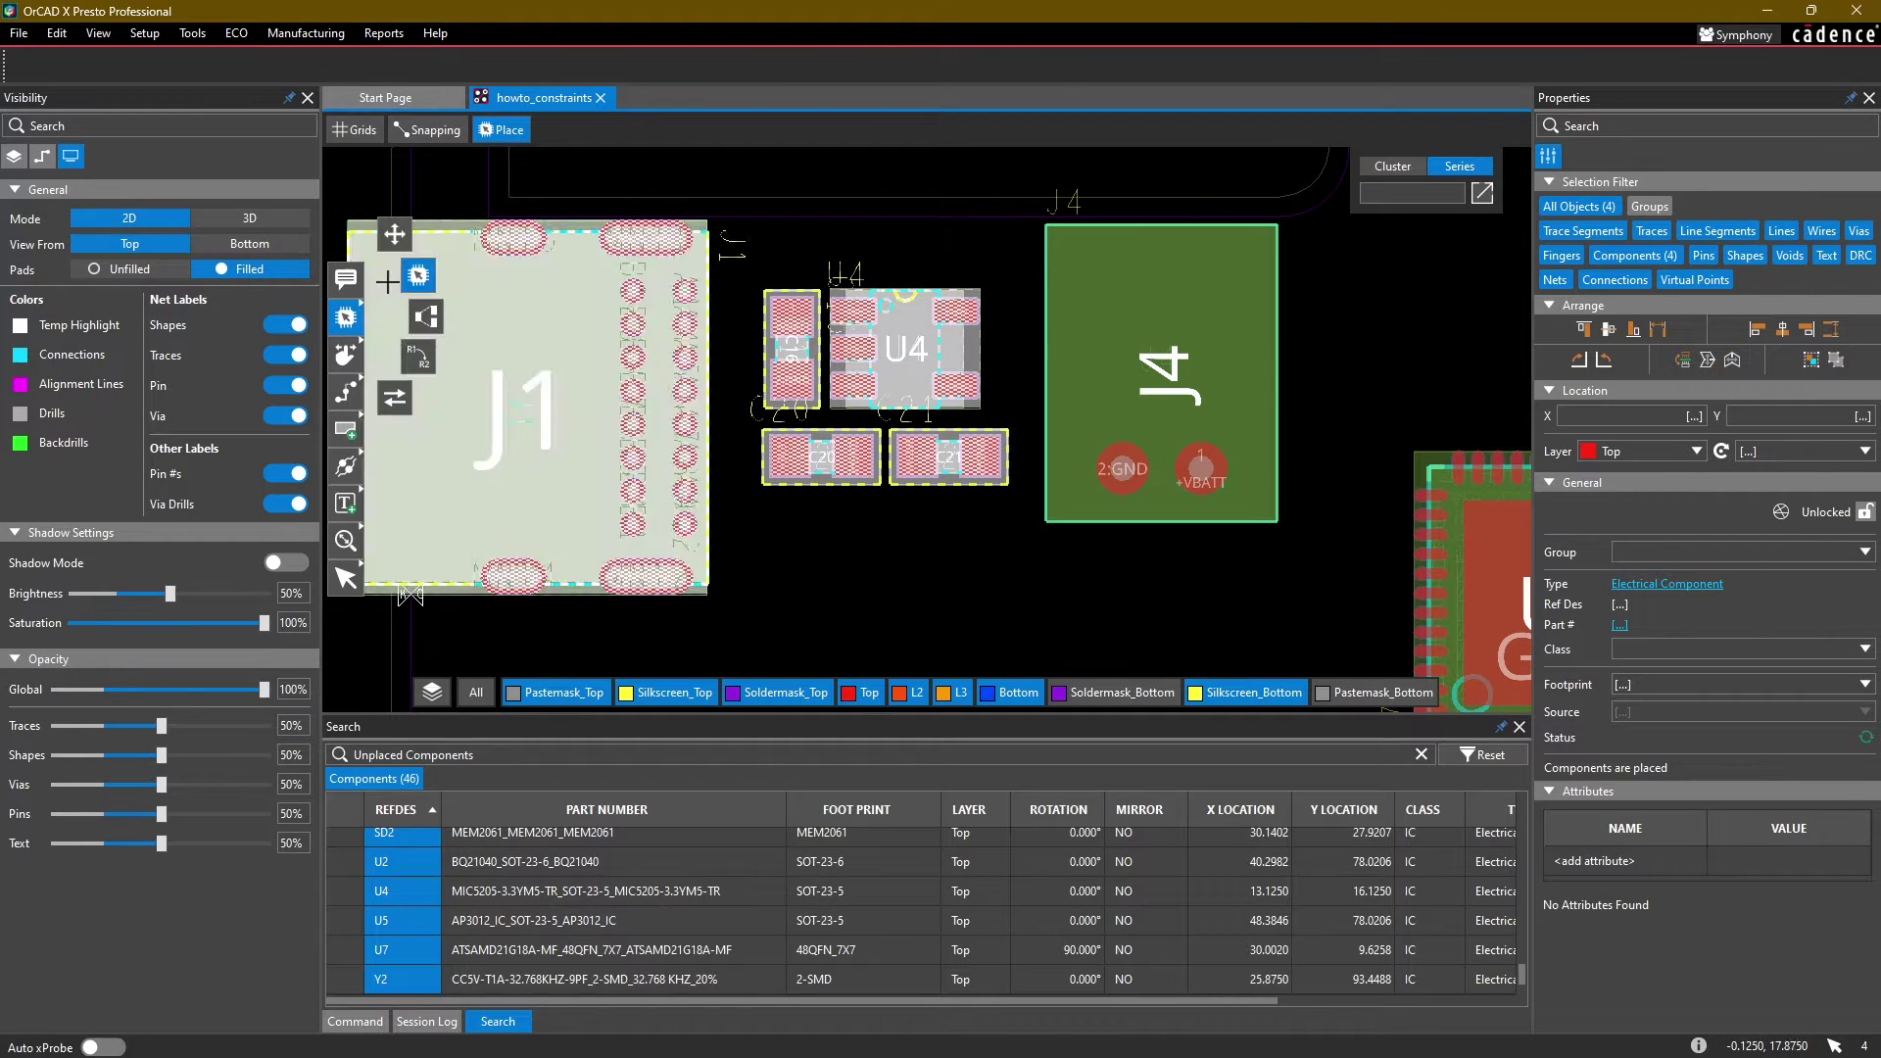
left_click(396, 236)
left_click(903, 577)
scroll(888, 324, "up", 3)
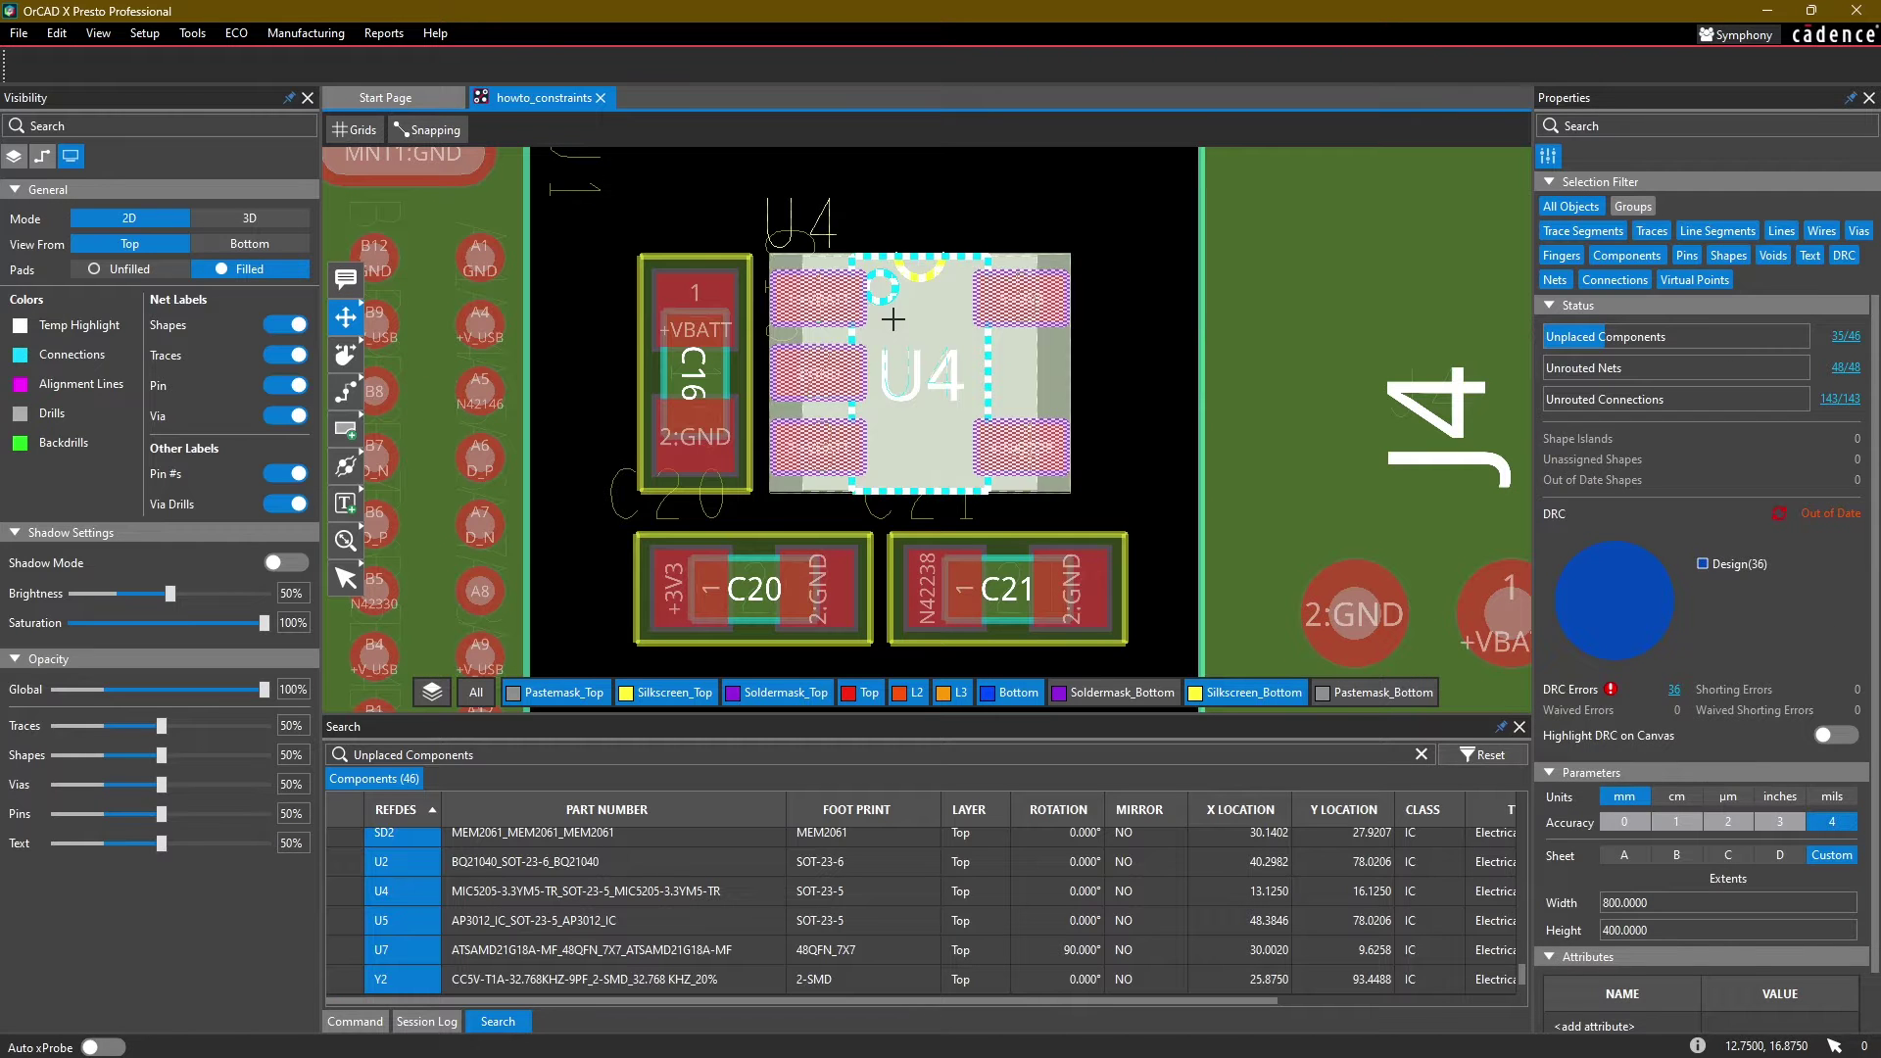
left_click(911, 257)
middle_click_drag(930, 291, 966, 363)
left_click(910, 307)
left_click(979, 493)
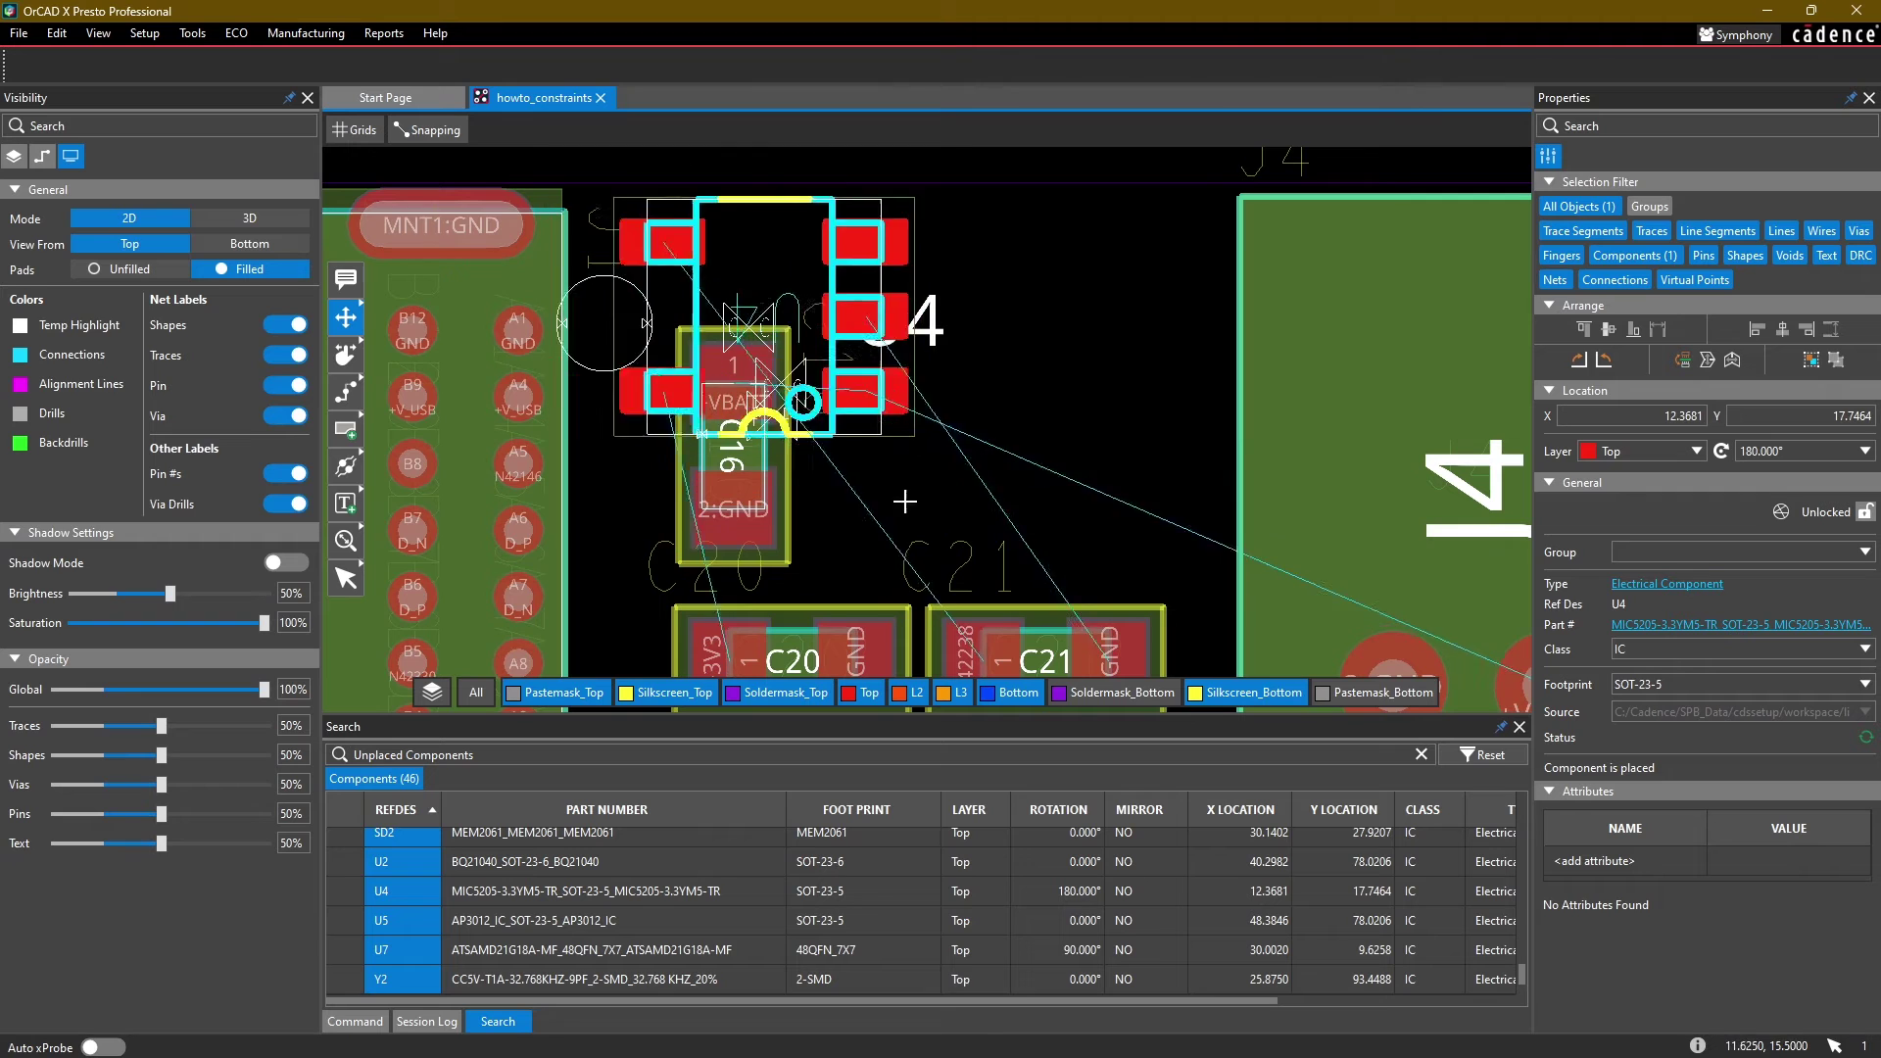
left_click(983, 496)
Step: Place C16 upright at 90° rotation on the right side of U4, shifting both slightly left to close the spacing
left_click(738, 450)
key("r")
key("r")
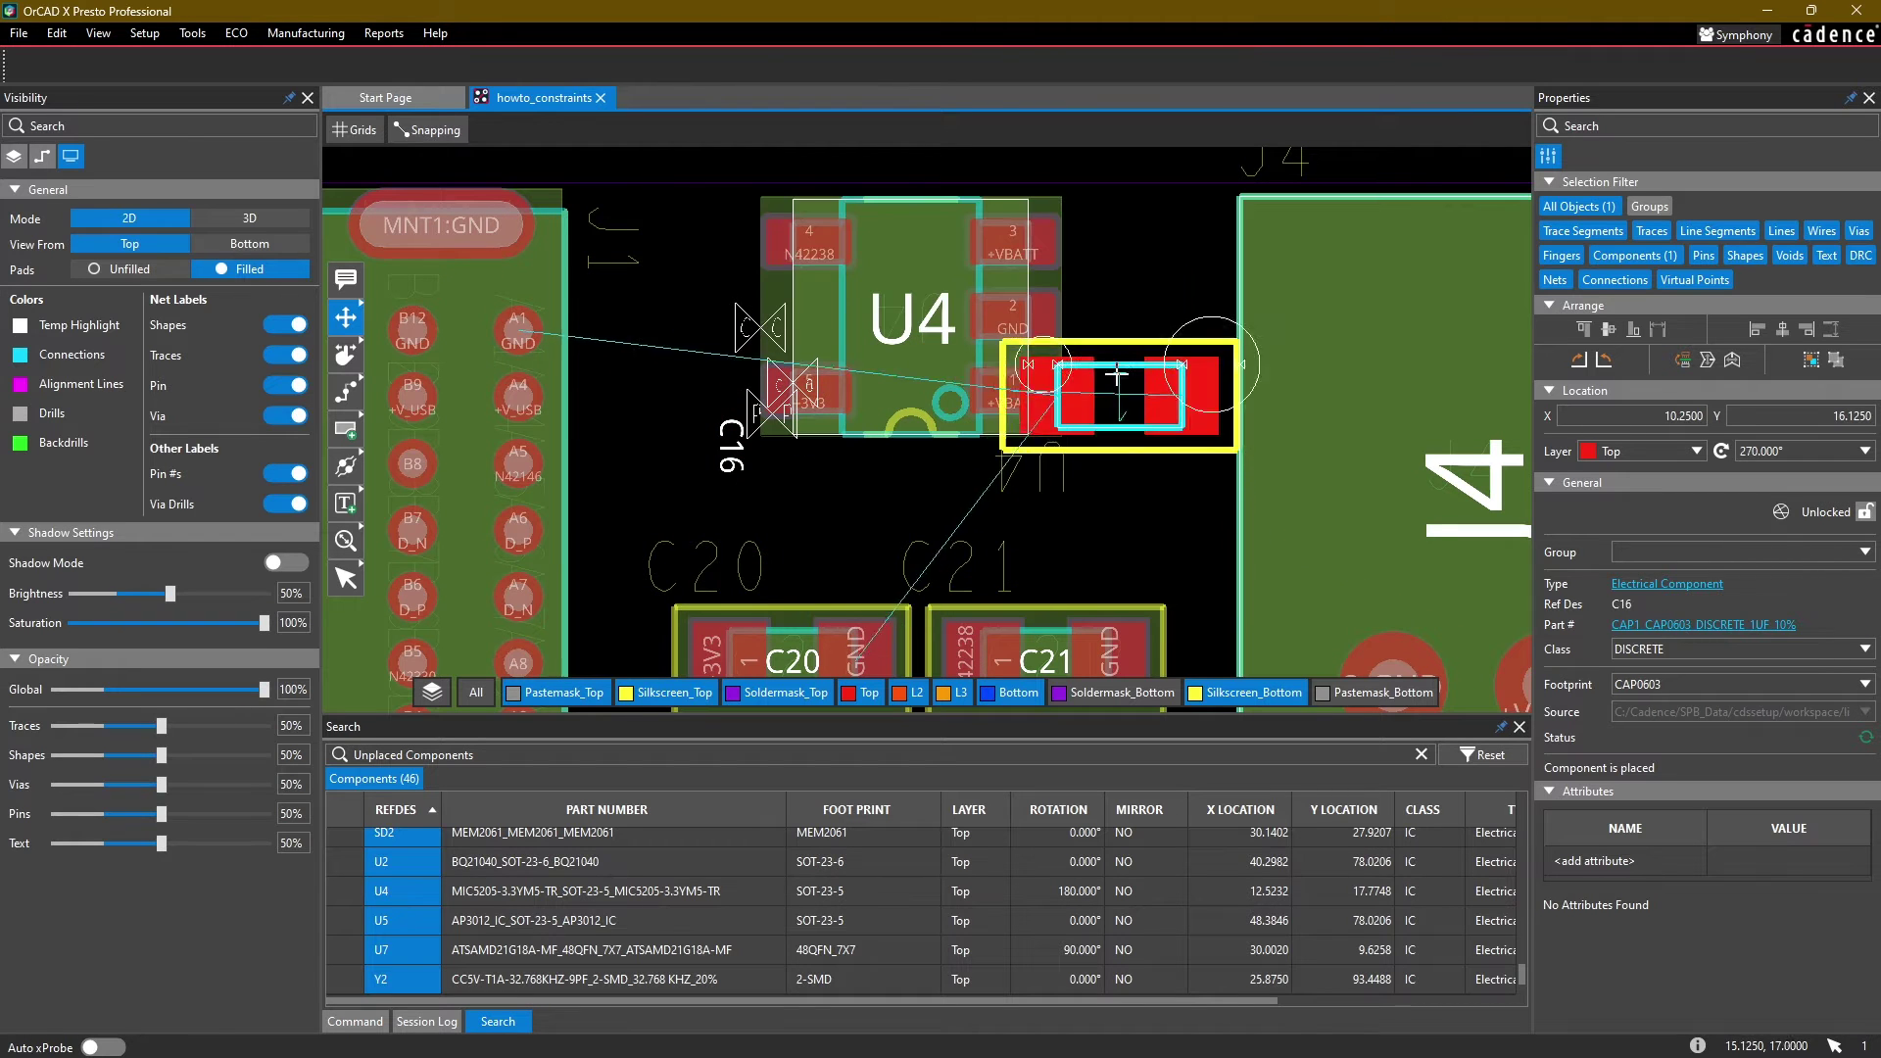
left_click(1128, 311)
left_click(905, 312)
left_click(870, 309)
left_click(1108, 307)
left_click(1076, 306)
Step: Place C20 upright at 270° rotation along the left side of U4
middle_click_drag(922, 447, 858, 437)
mouse_move(799, 600)
left_mouse_down()
mouse_move(692, 168)
mouse_move(699, 253)
left_mouse_up()
key("r")
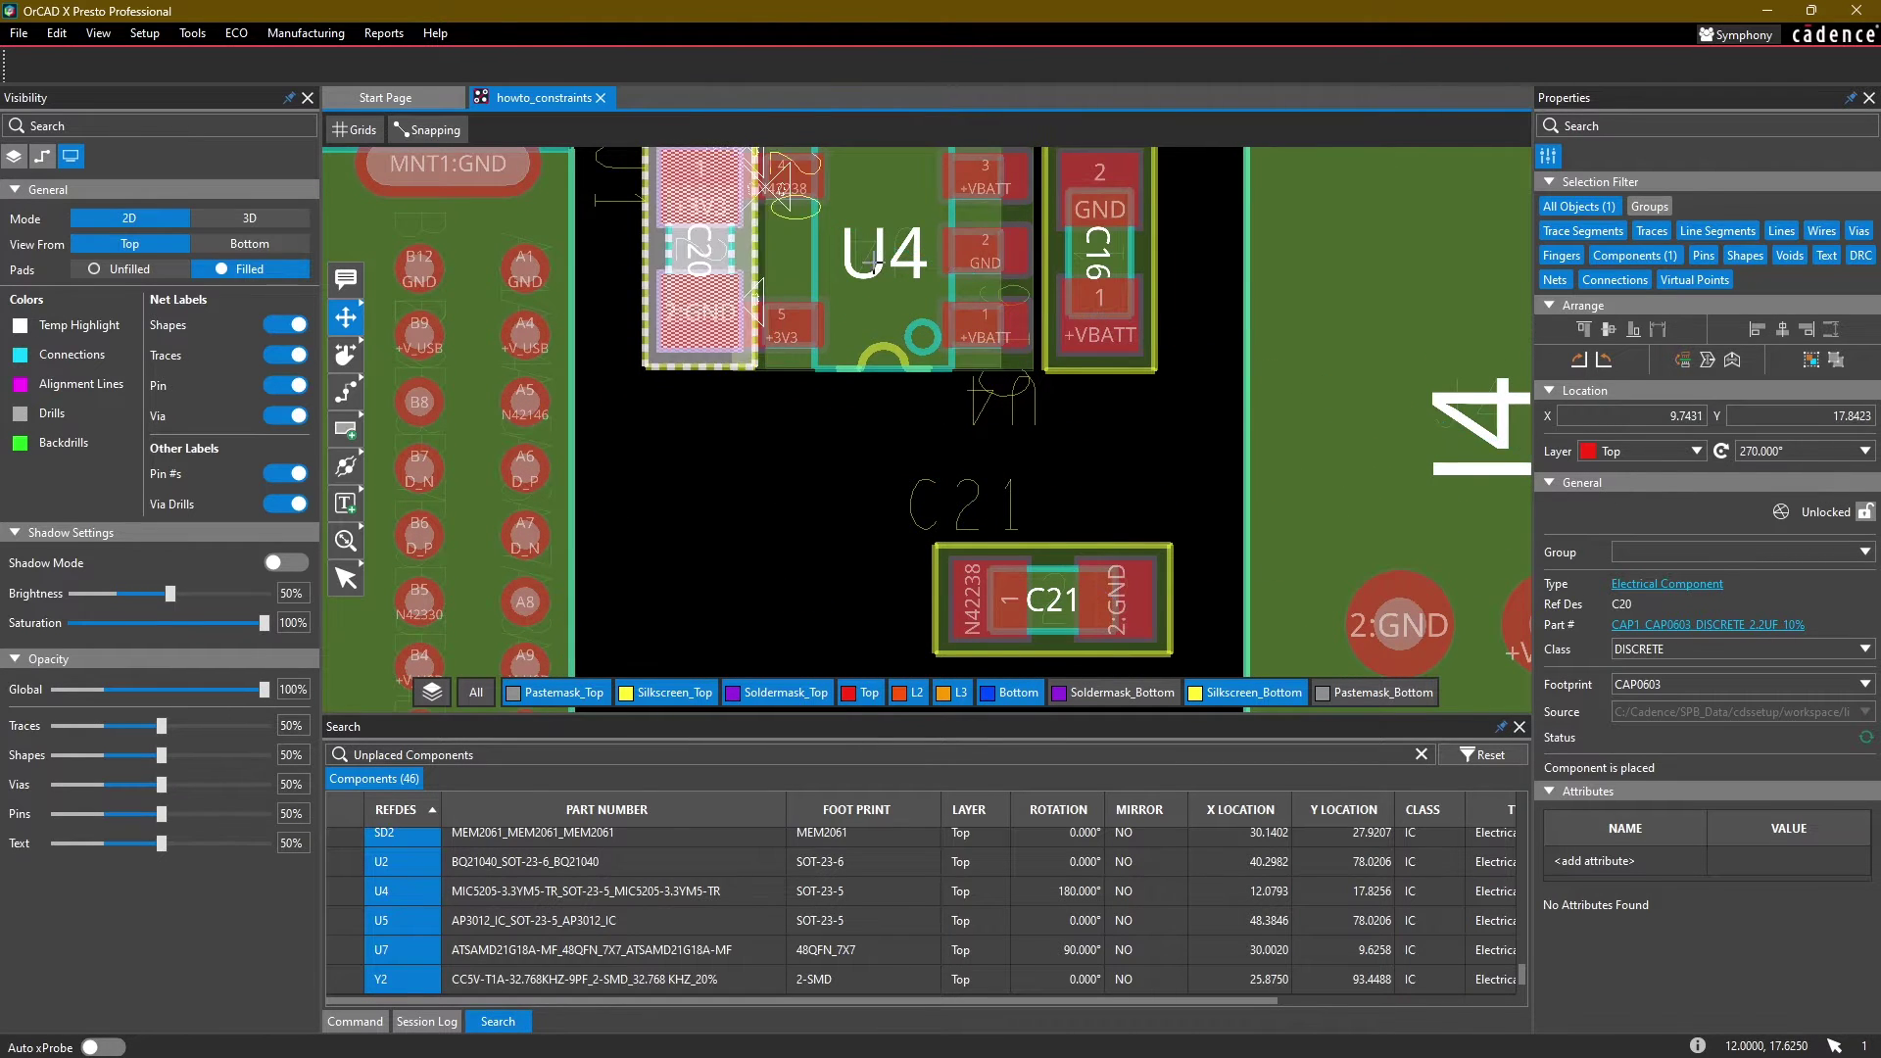
Step: Shift U4 and C16 slightly right to clear C20, with U4 at X 12.4358 and C16 at X 15.1977
left_click(874, 262)
left_click(901, 260)
left_click(1112, 264)
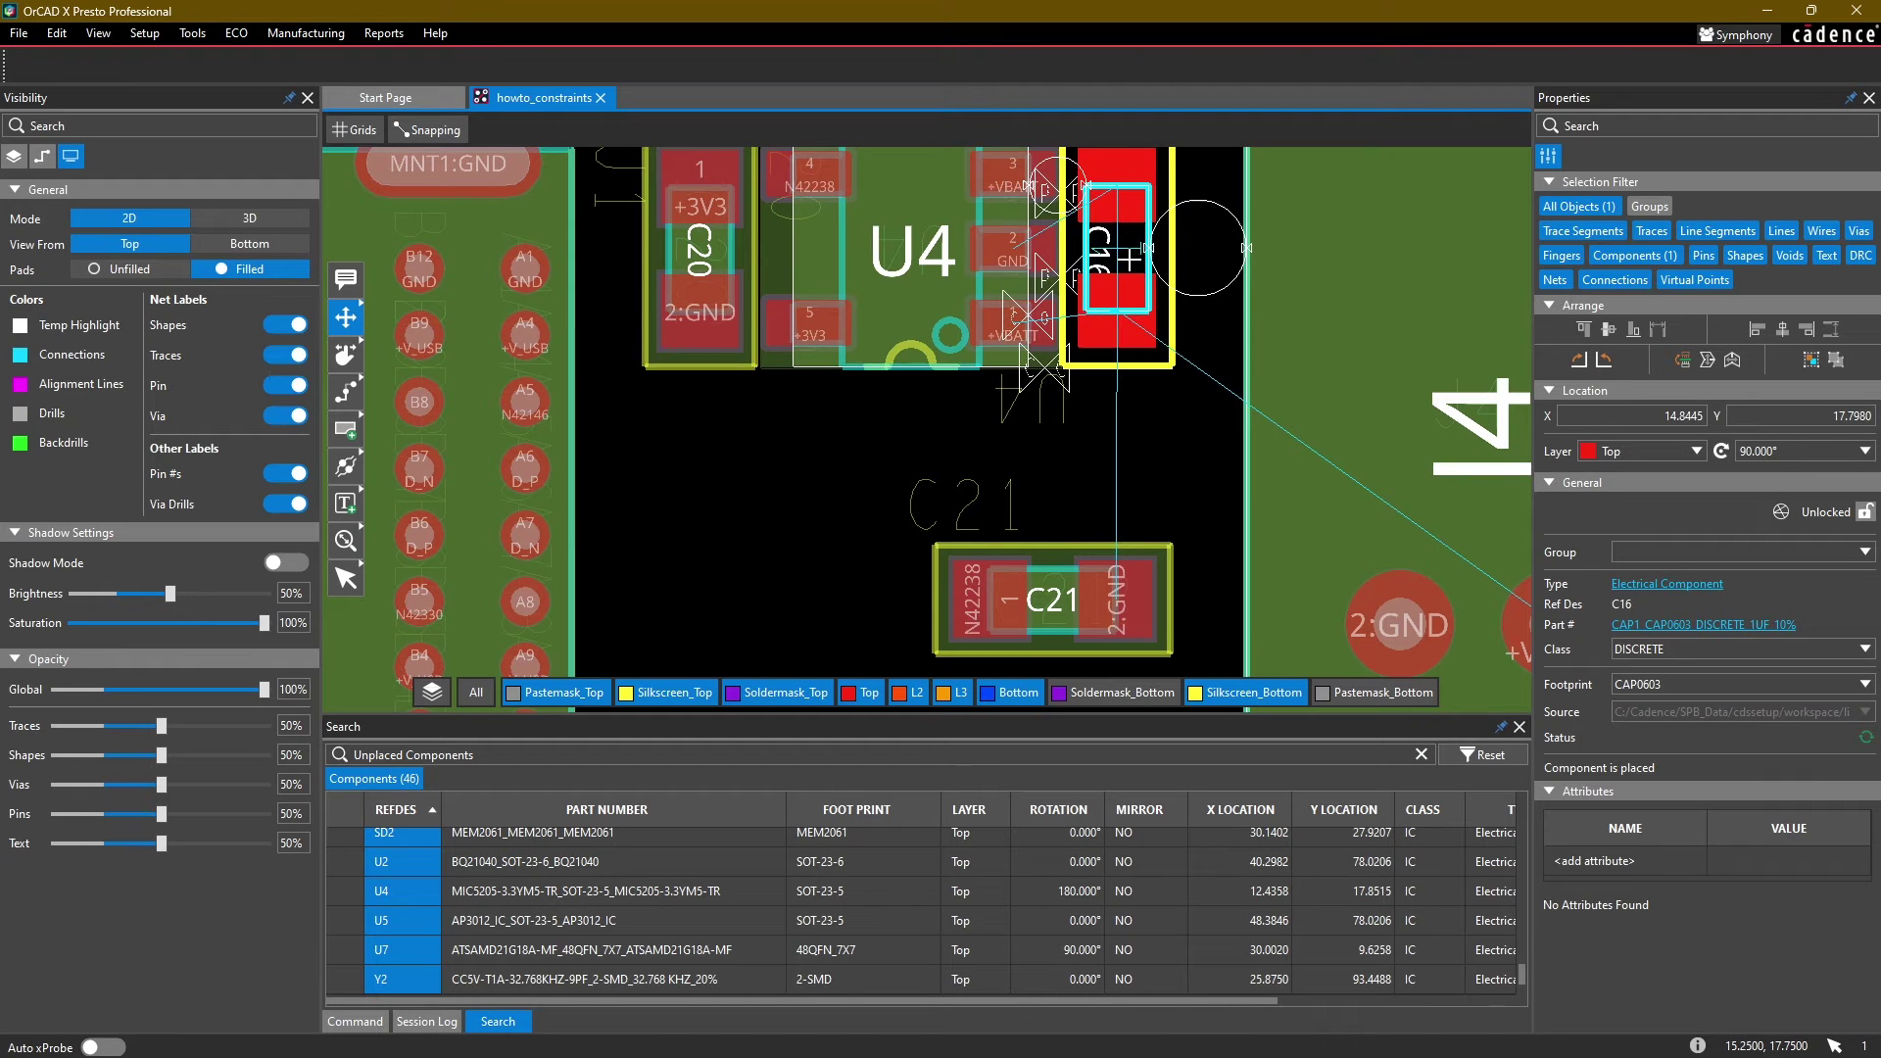
left_click(1138, 260)
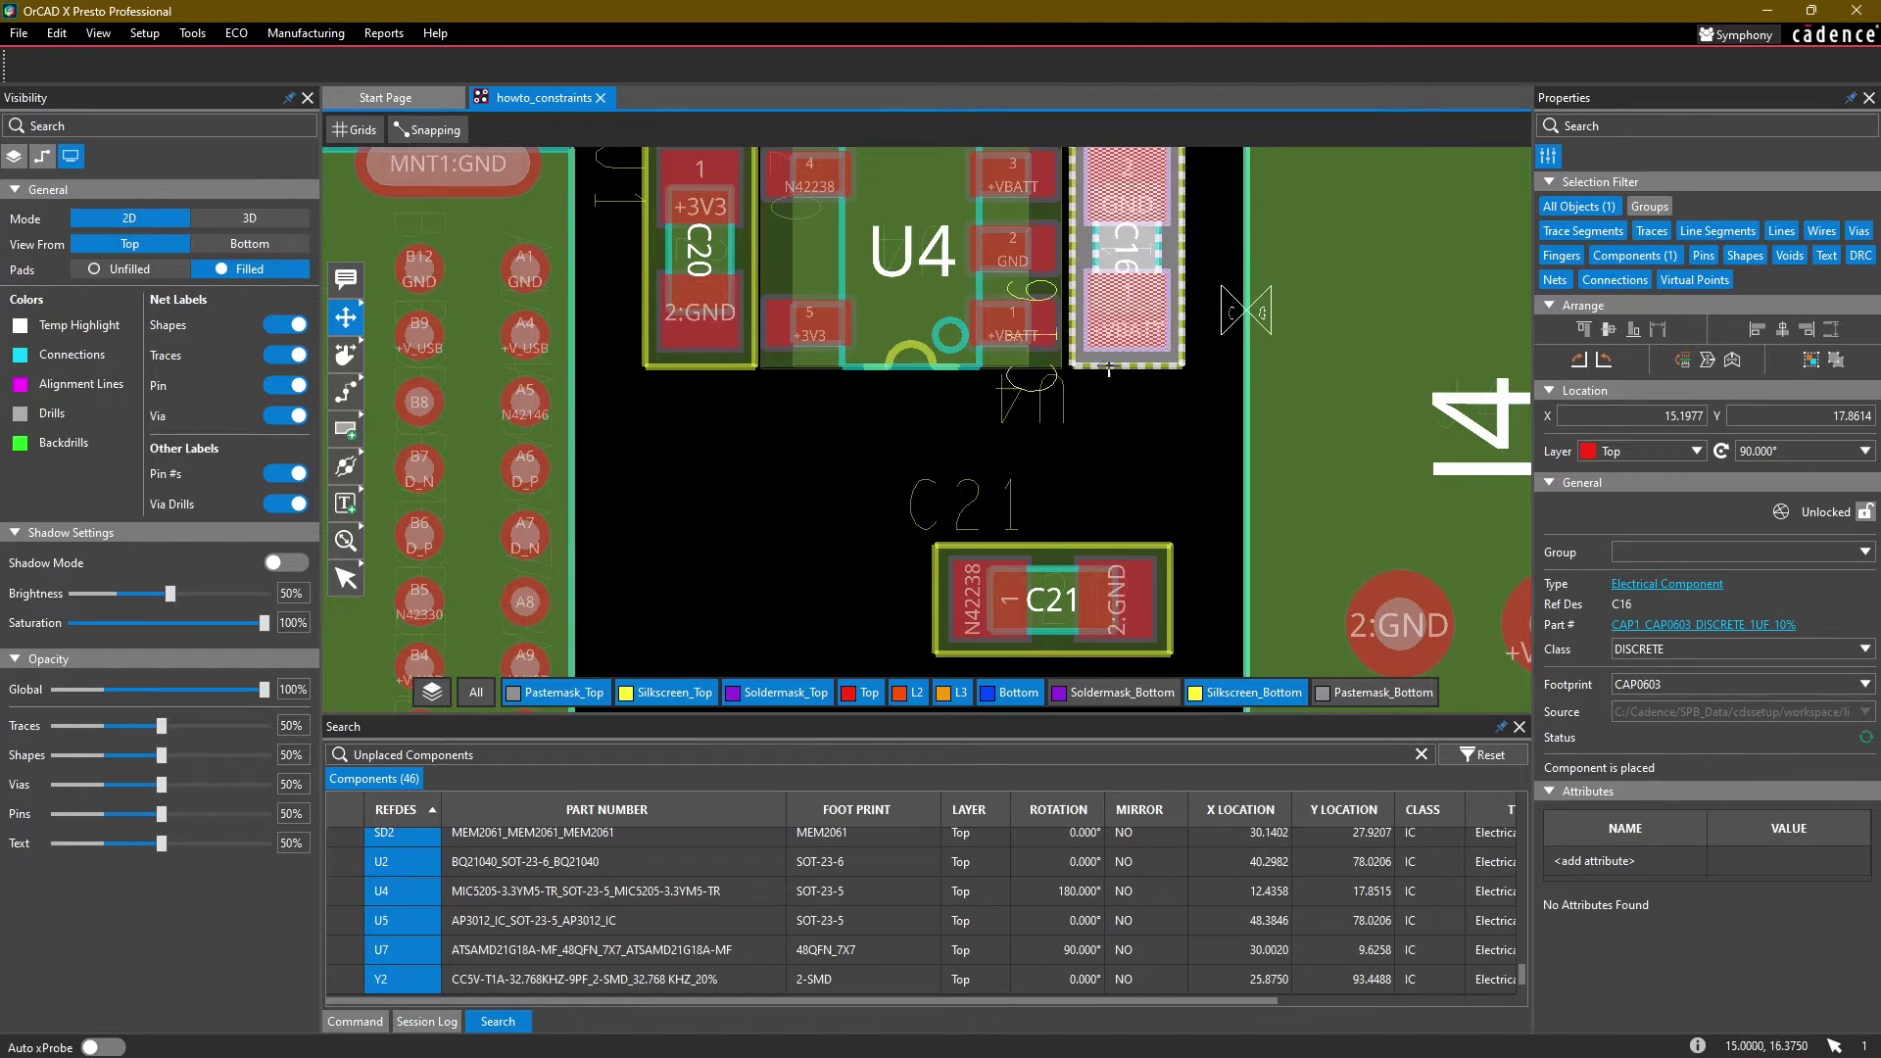
Step: Move C21 horizontally just below U4, between C20 and C16
scroll(1109, 370, "down", 4)
left_click(975, 478)
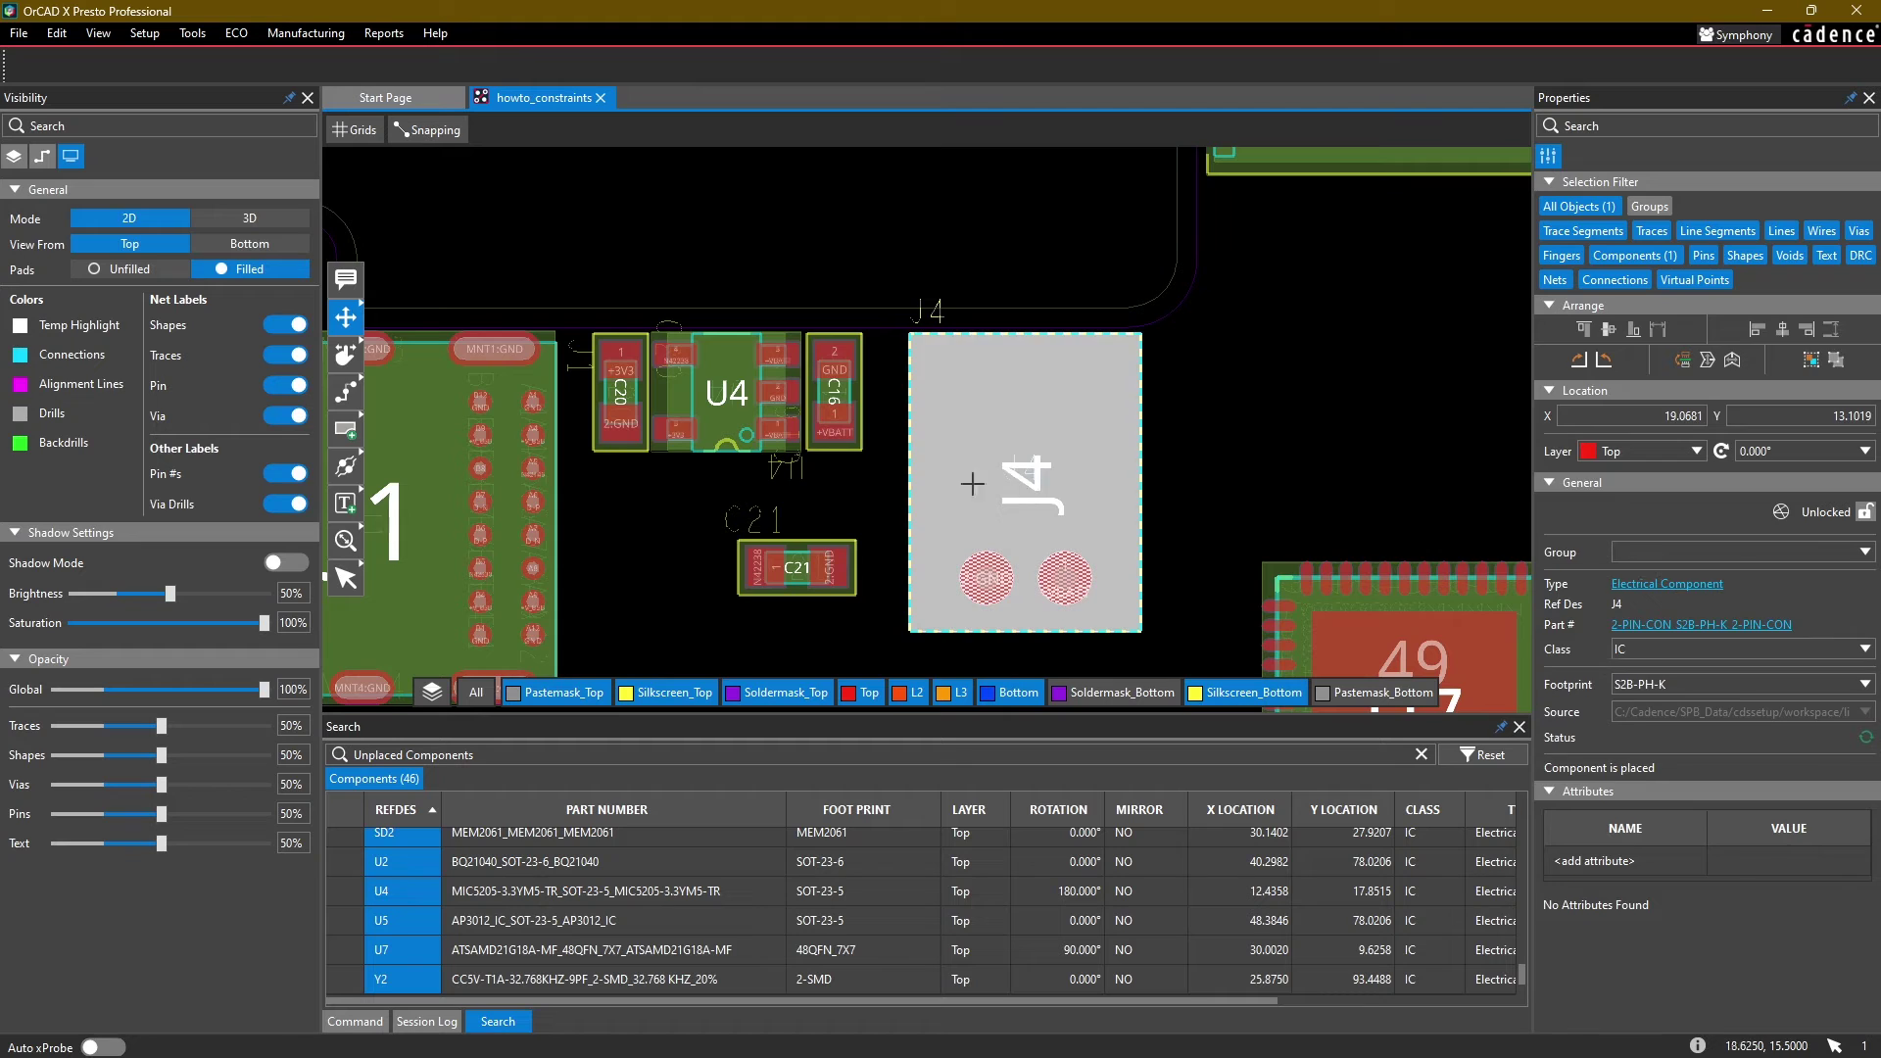
left_click(829, 473)
scroll(752, 518, "up", 2)
left_click(827, 616)
left_click_drag(671, 476, 680, 456)
left_click(861, 470)
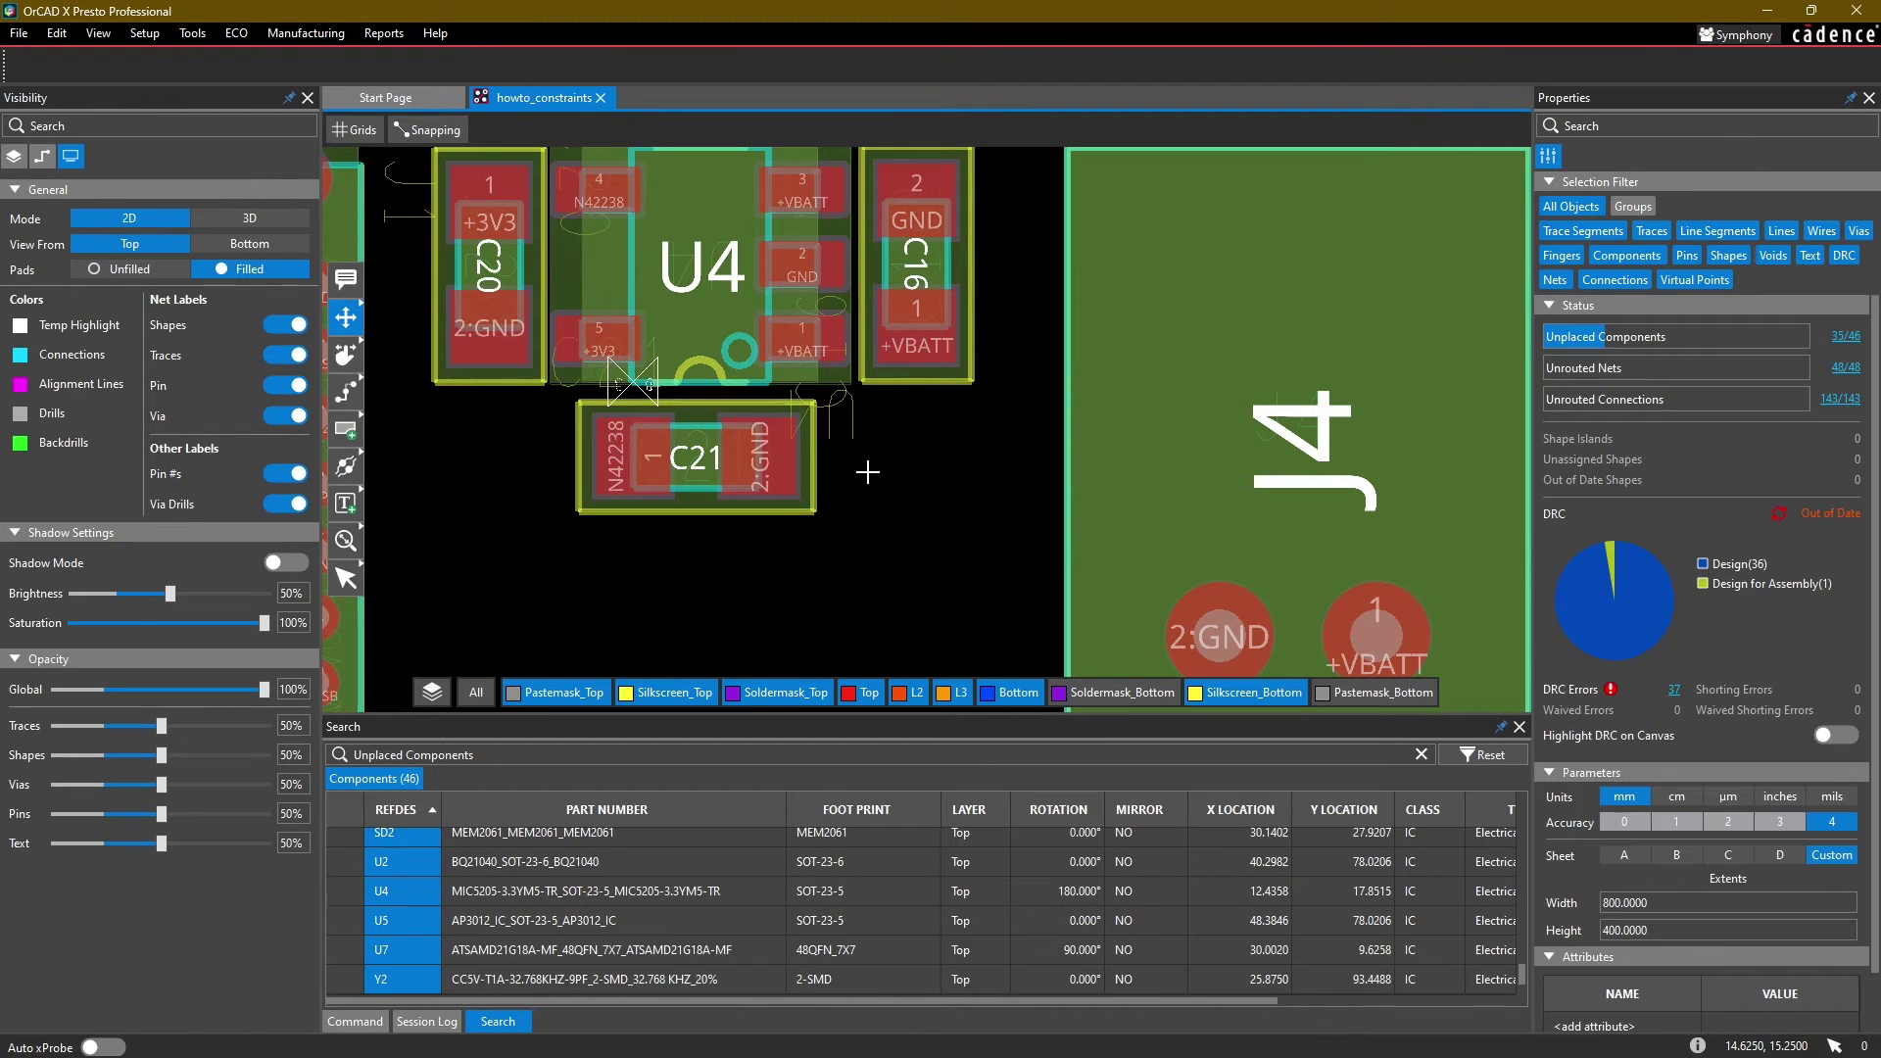
Step: Fine-tune the position of C16 on the right side of U4
scroll(993, 205, "down", 4)
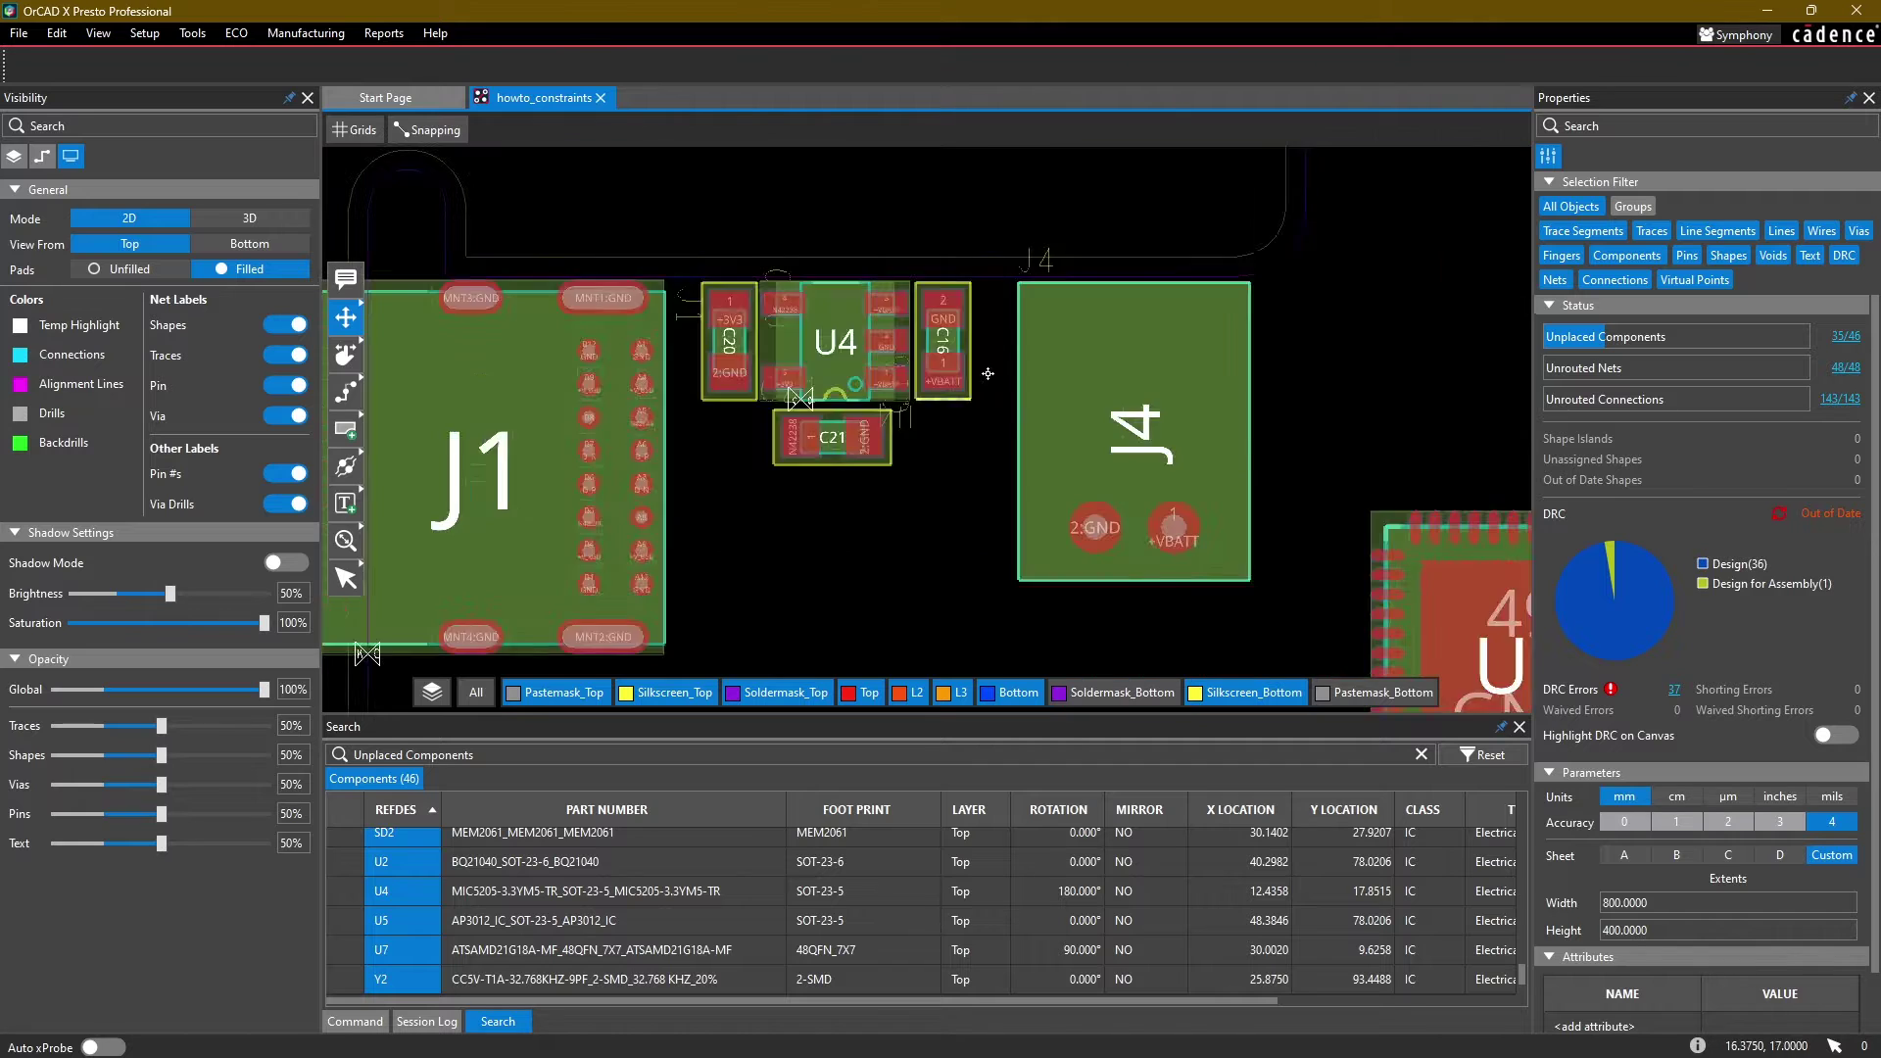
scroll(974, 337, "up", 4)
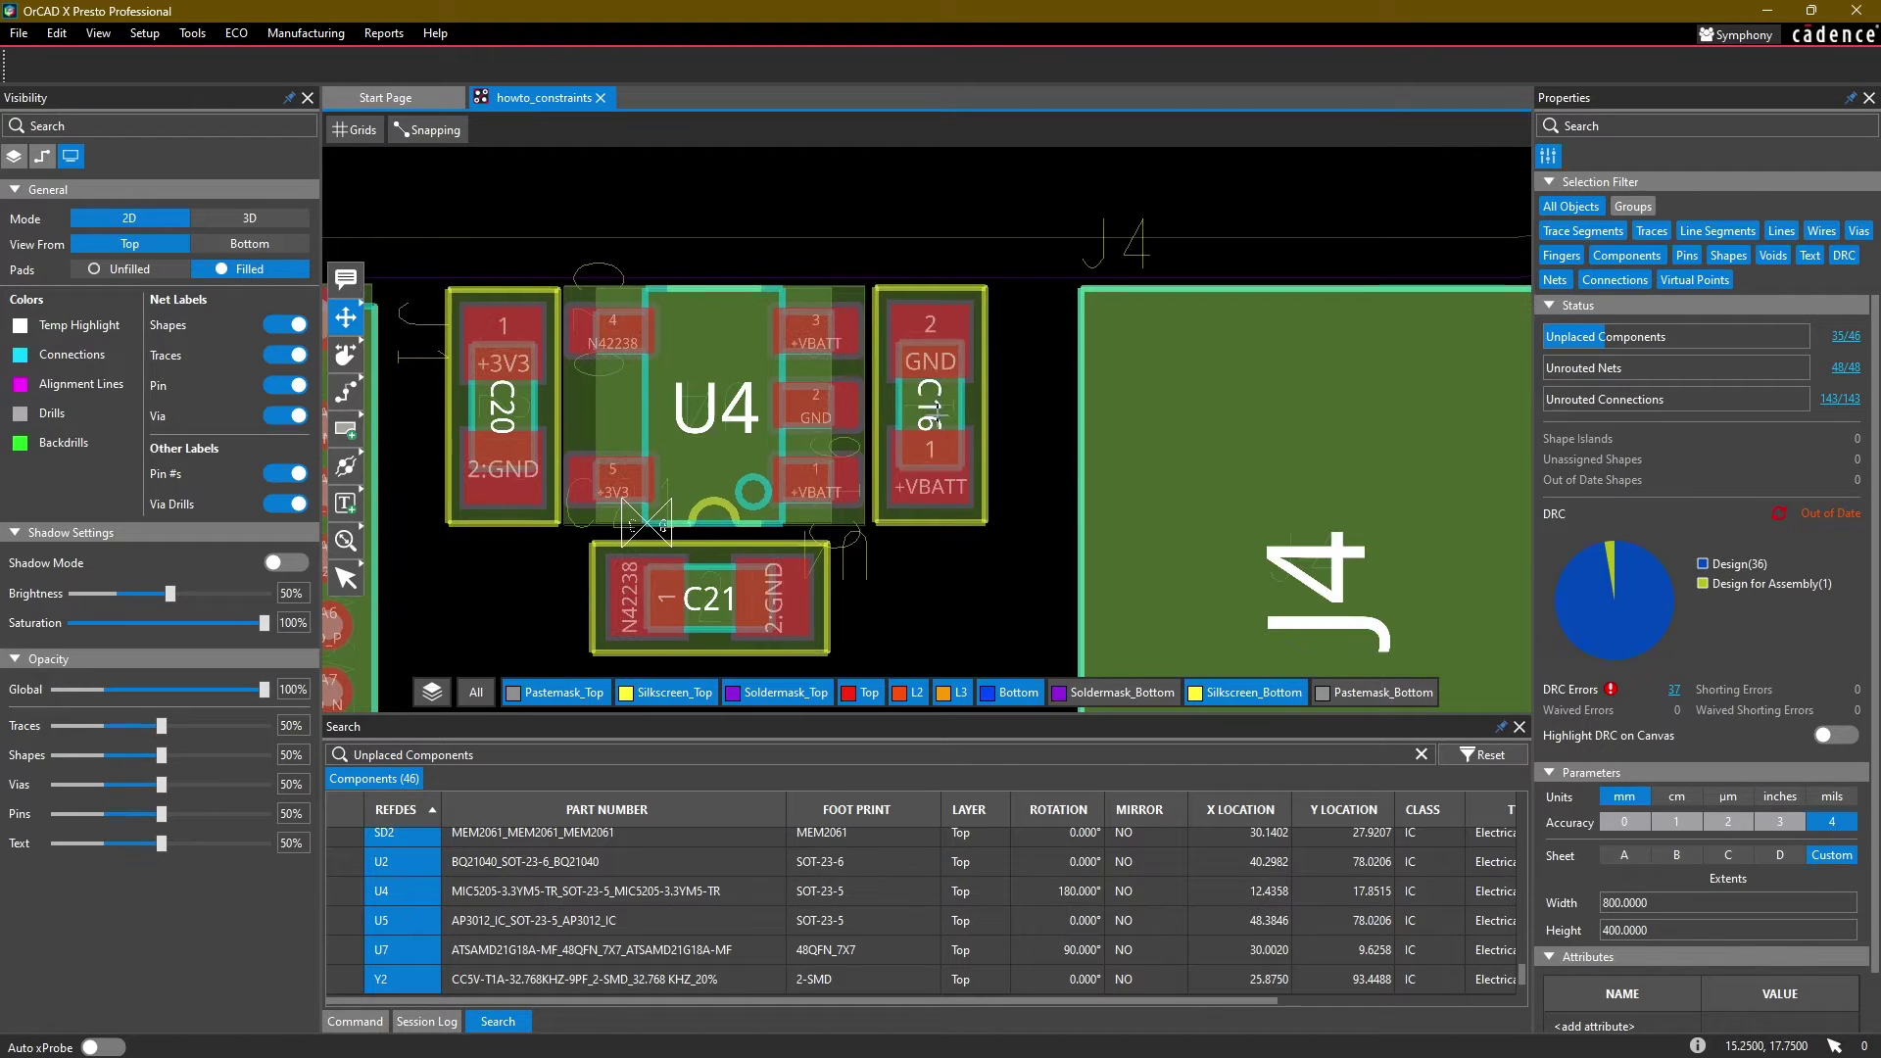
left_click(967, 353)
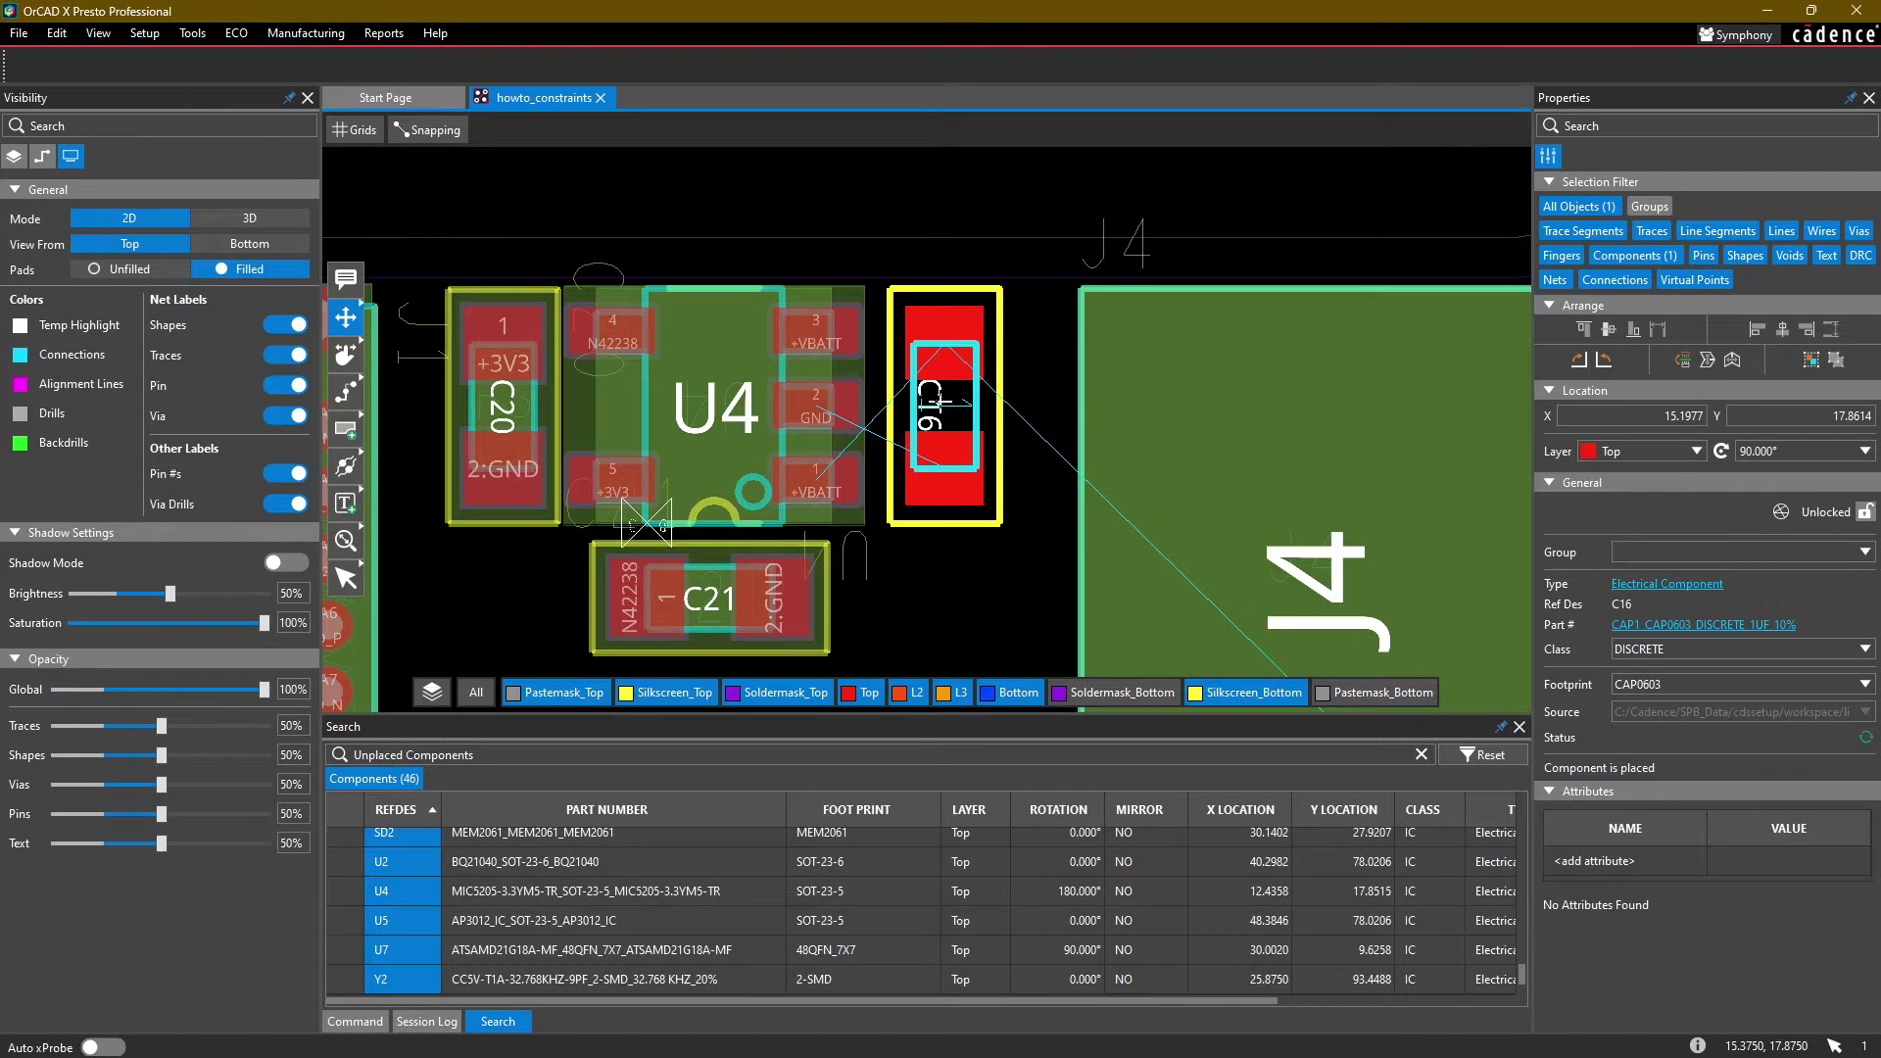
left_click(932, 402)
Step: Switch to OrCAD Capture and select resistors R9 and R10 below USB connector J1 on the 1_POWER schematic page
scroll(942, 203, "down", 4)
middle_click_drag(941, 218, 937, 509)
left_click(902, 252)
middle_click_drag(903, 252, 887, 536)
scroll(935, 304, "down", 2)
middle_click_drag(940, 288, 819, 441)
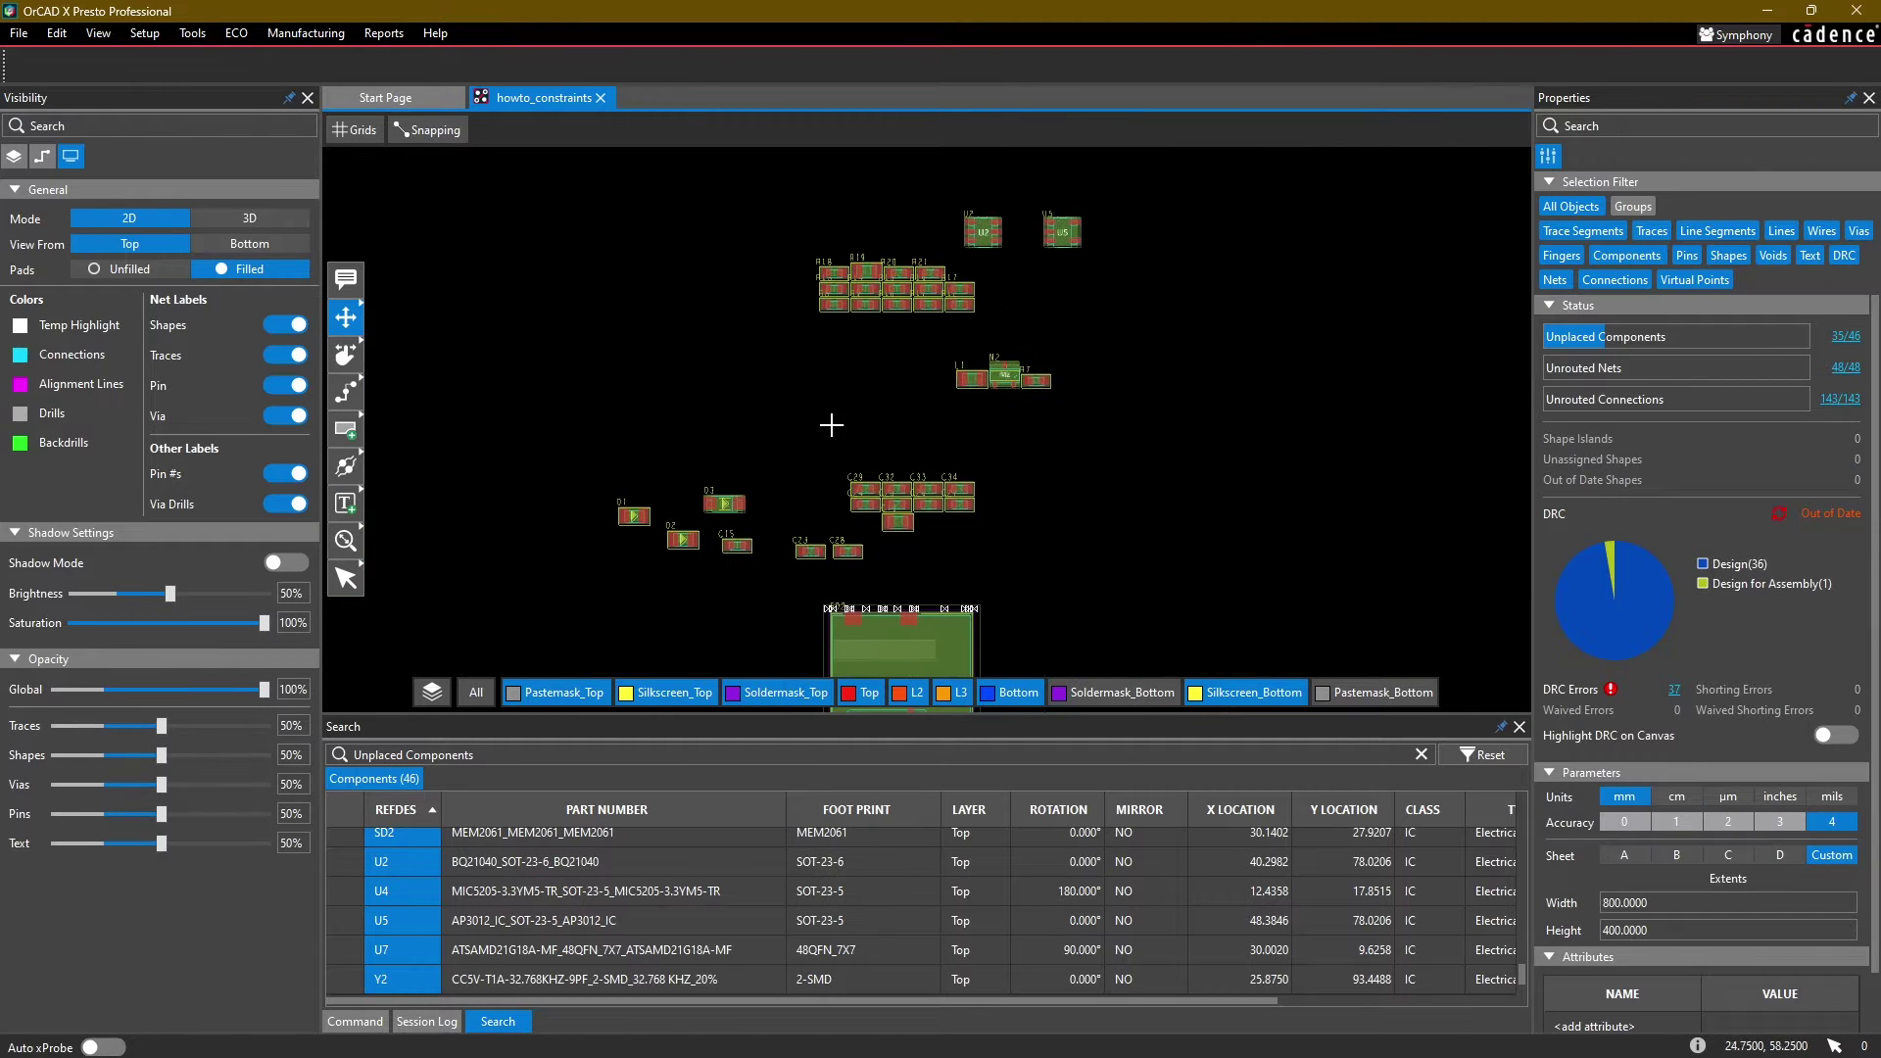
left_click(334, 1040)
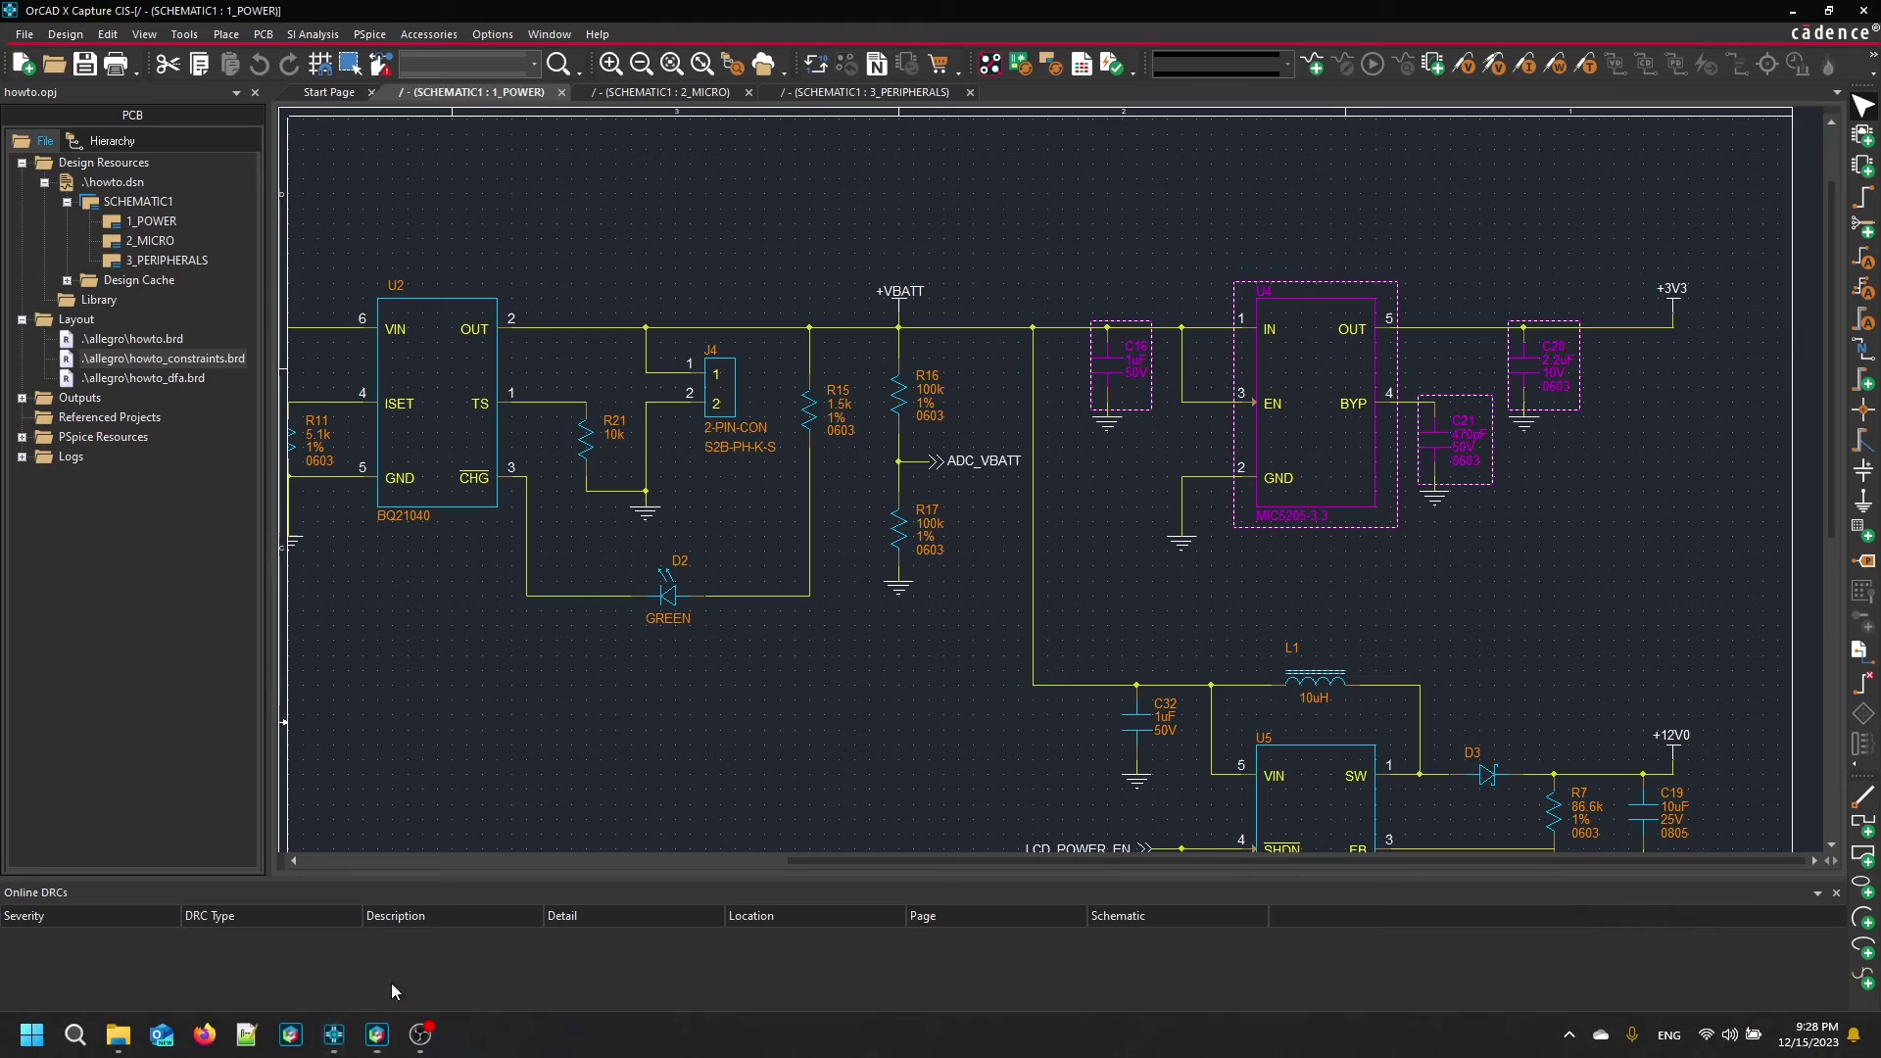
left_click(885, 689)
middle_click_drag(884, 680, 947, 760)
middle_click_drag(461, 436, 362, 417)
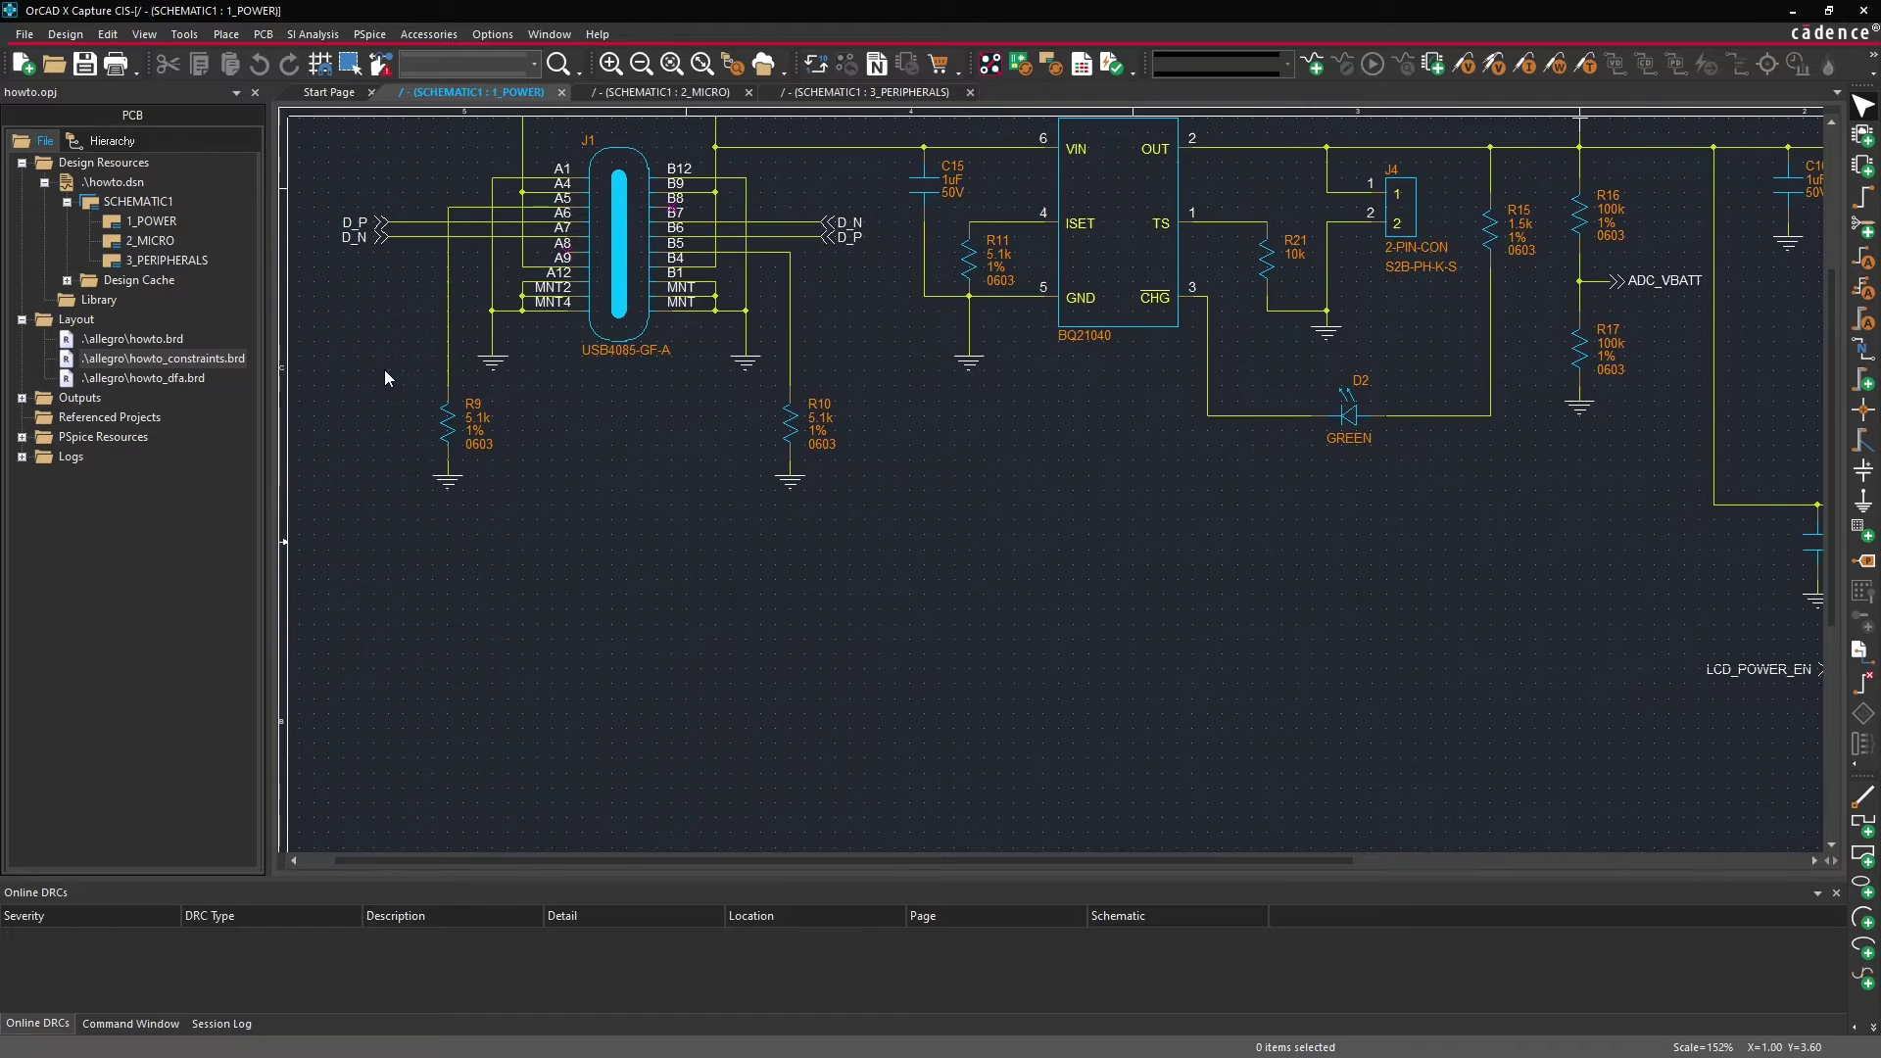
left_click_drag(844, 455, 854, 456)
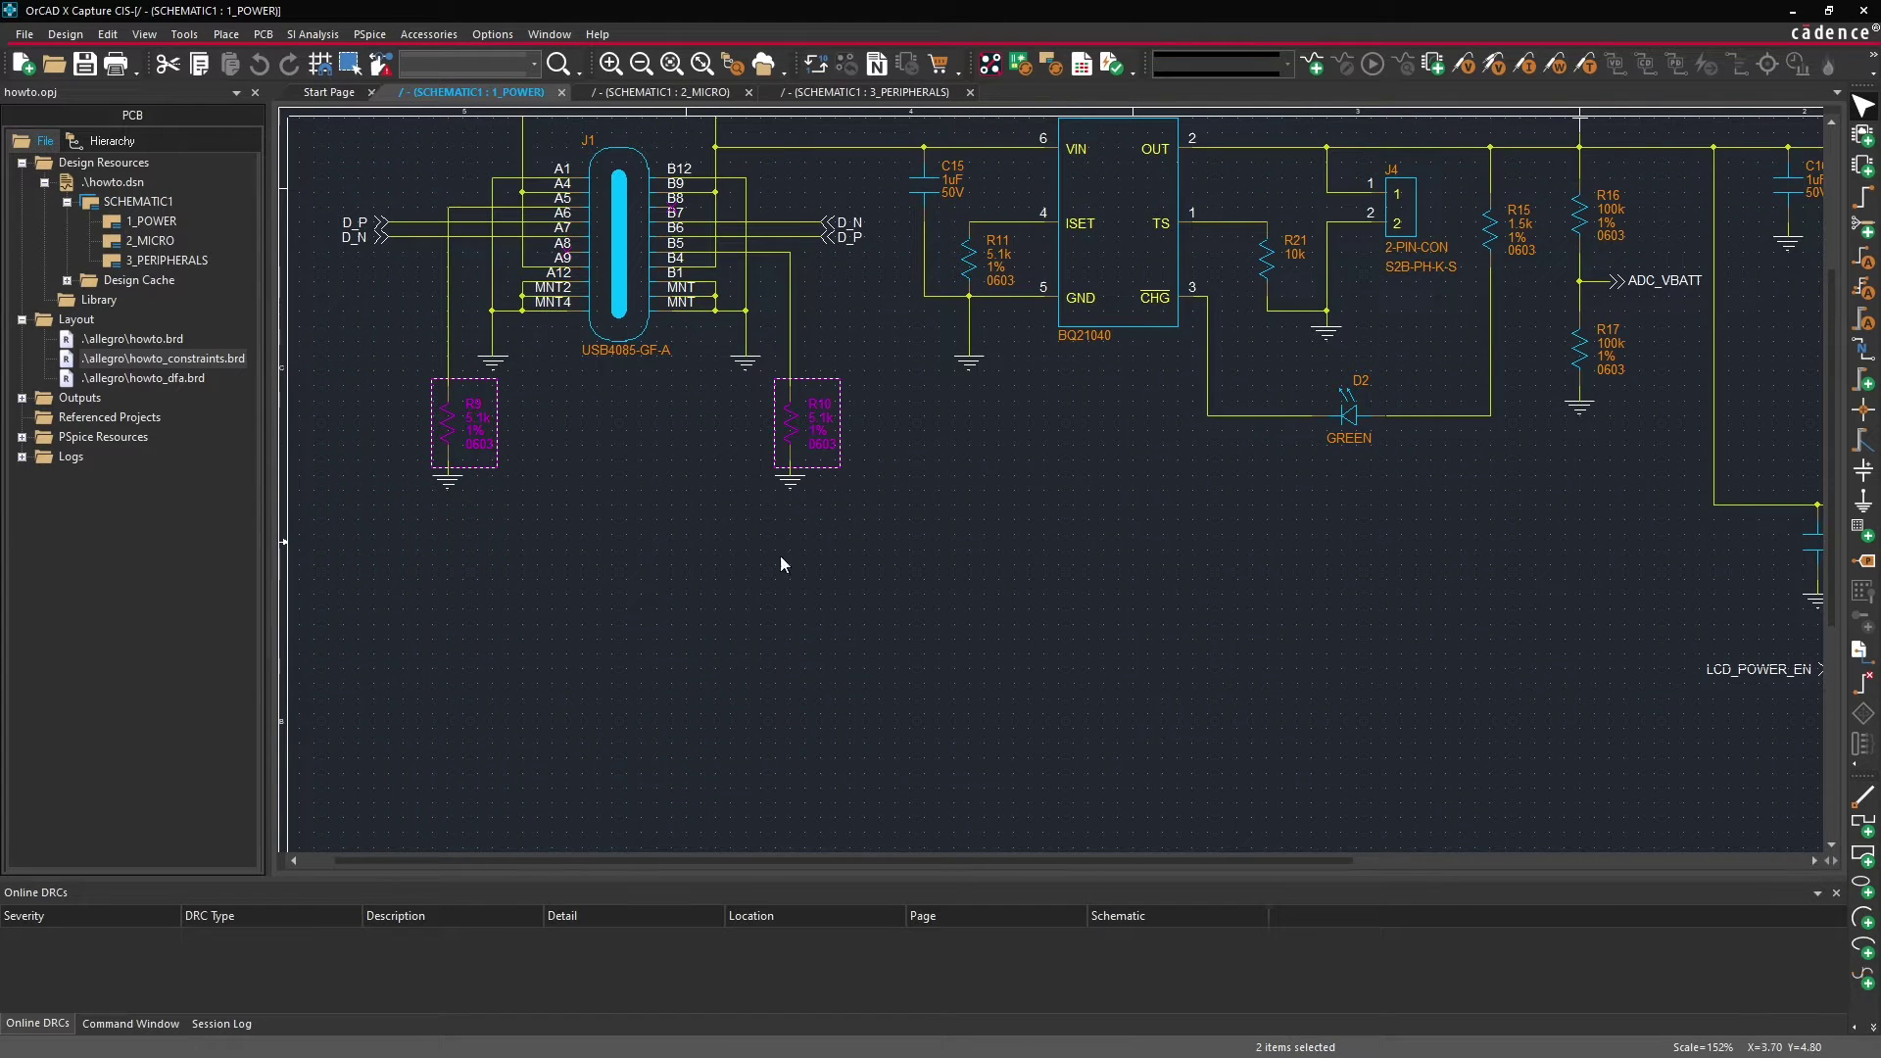
Step: Switch back to OrCAD X Presto and move R9 and R10 together to the area just below J1's lower-right corner
left_click(376, 1035)
scroll(848, 353, "down", 3)
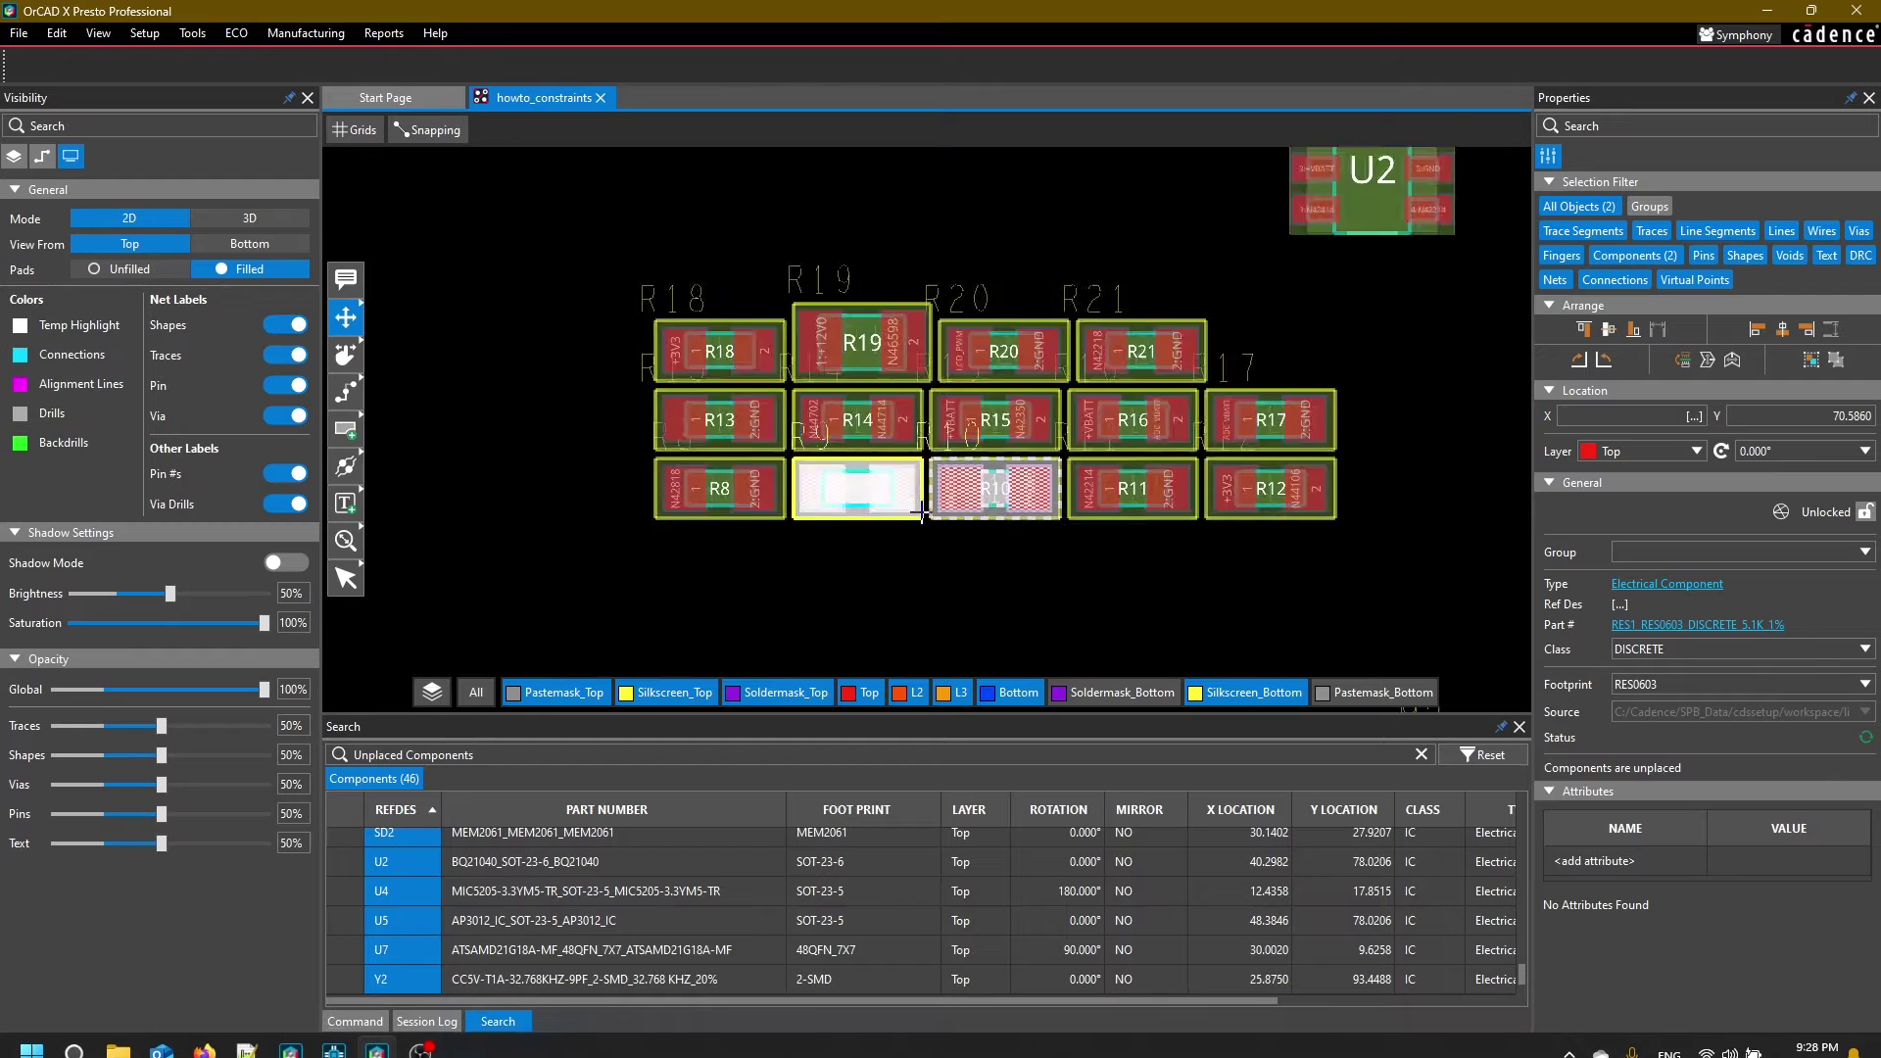
left_click(846, 350)
middle_click_drag(905, 492, 918, 49)
middle_click_drag(806, 598, 845, 176)
middle_click_drag(806, 511, 1040, 174)
left_click(757, 431)
left_click(748, 370)
scroll(749, 369, "up", 2)
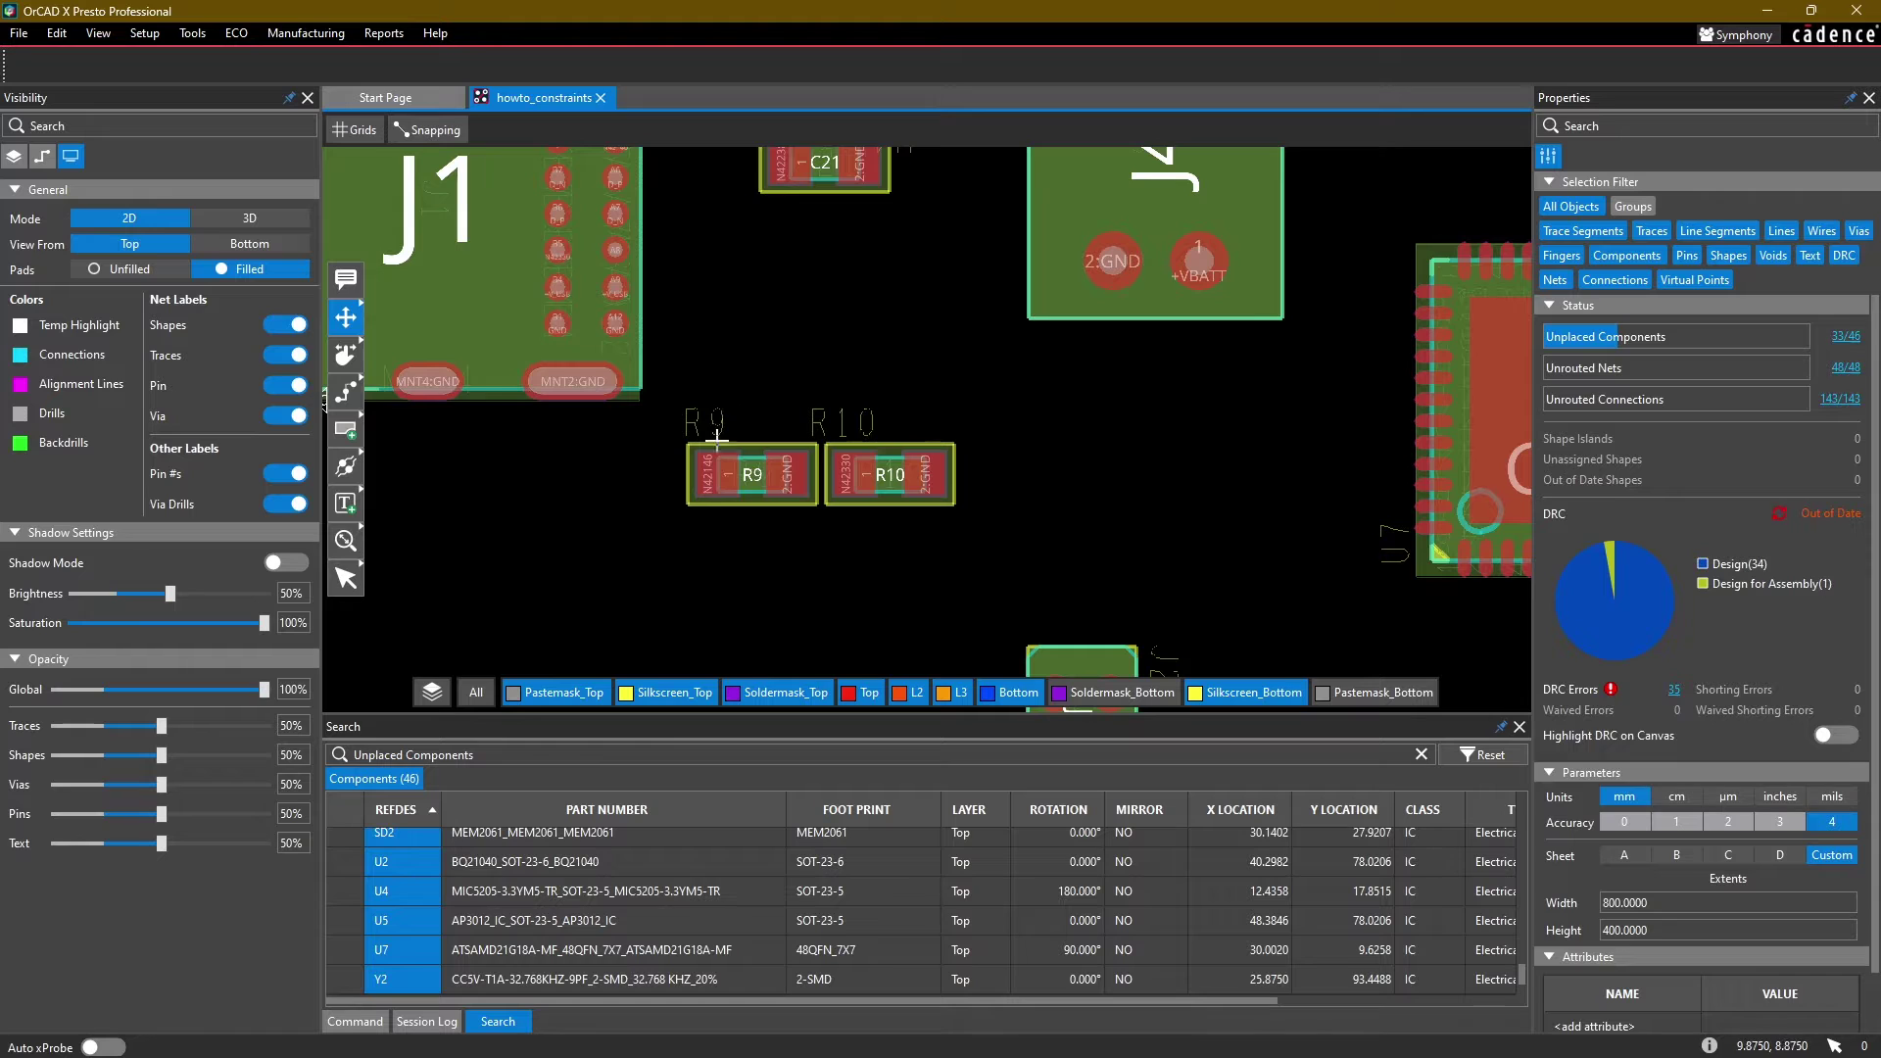
Step: Stack R10 directly above R9 beside J1's lower-right corner, with R9 at about 11.77, 10.49 and R10 at about 11.80, 12.19
left_click(751, 476)
left_click(798, 376)
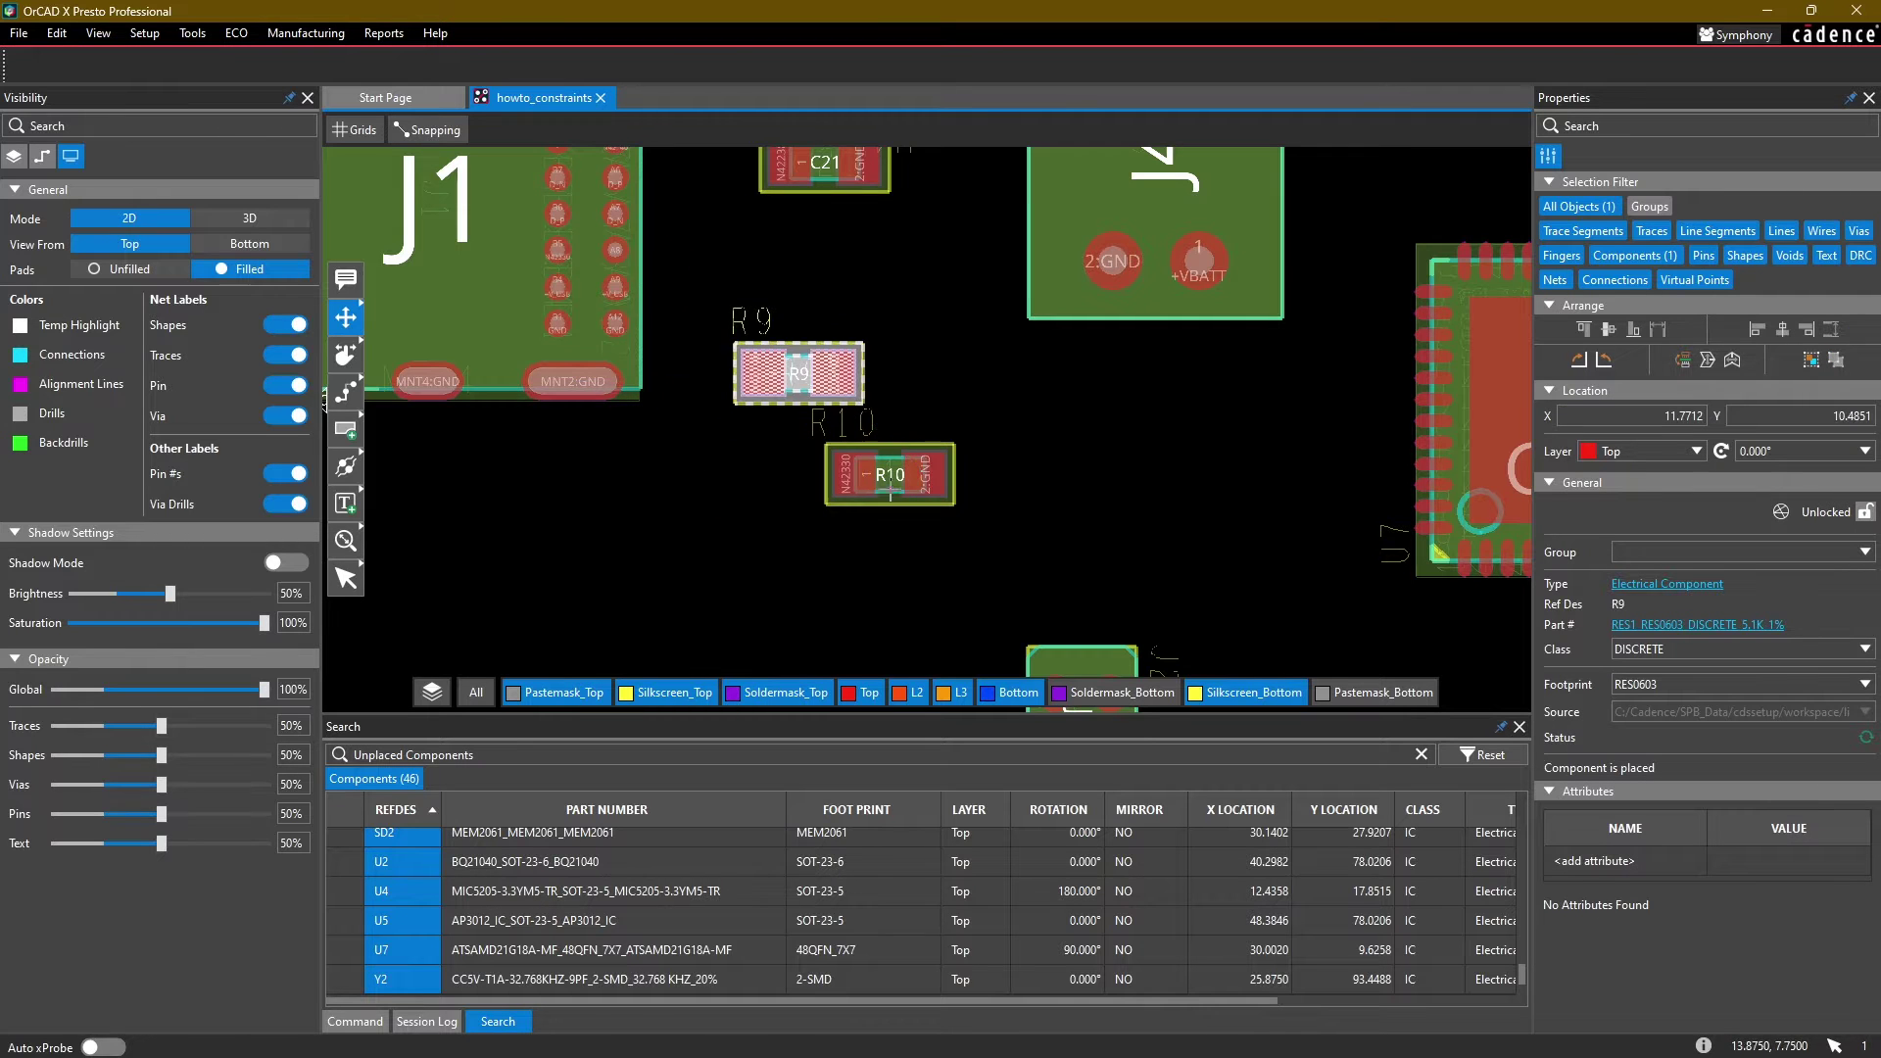
left_click(889, 484)
left_click_drag(831, 345, 803, 312)
left_click(803, 314)
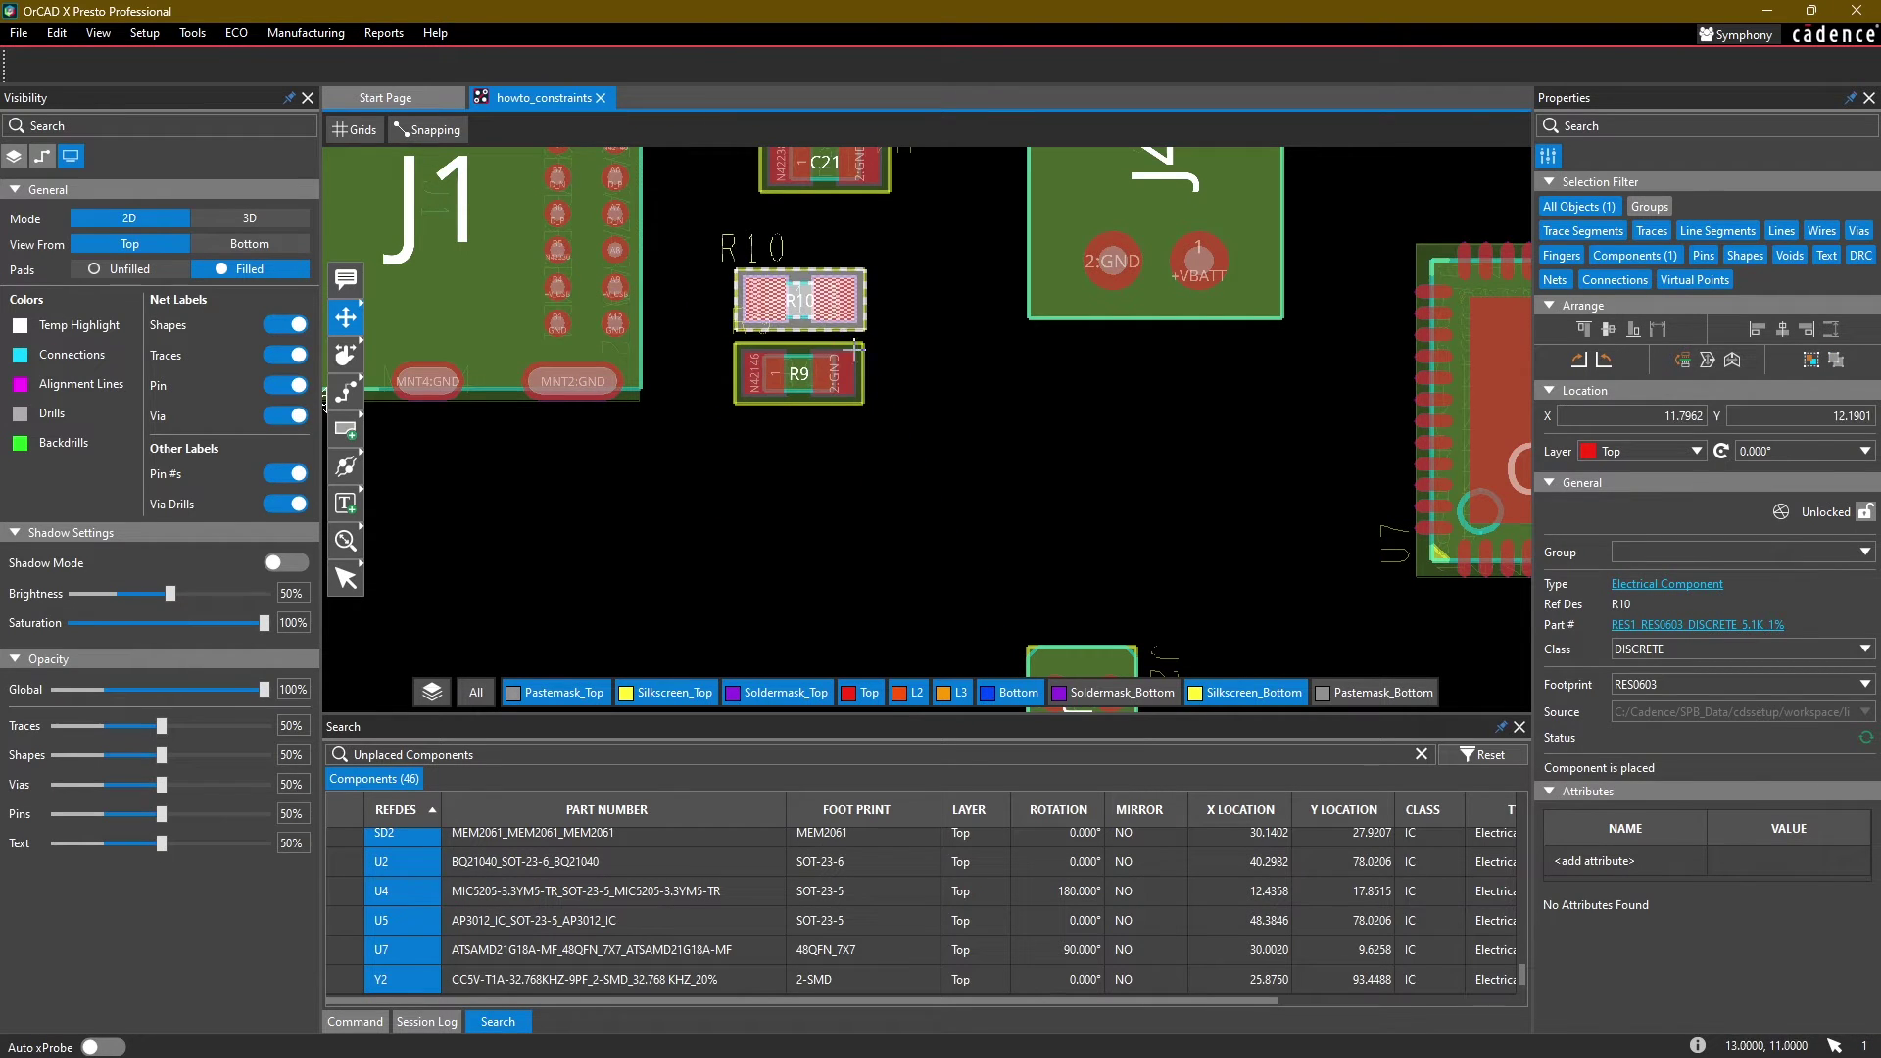
left_click(1007, 398)
Step: Switch to OrCAD Capture and select resistor R15 and green LED D2 in the battery charger circuit
scroll(971, 349, "down", 2)
middle_click_drag(939, 298, 860, 712)
scroll(870, 387, "down", 2)
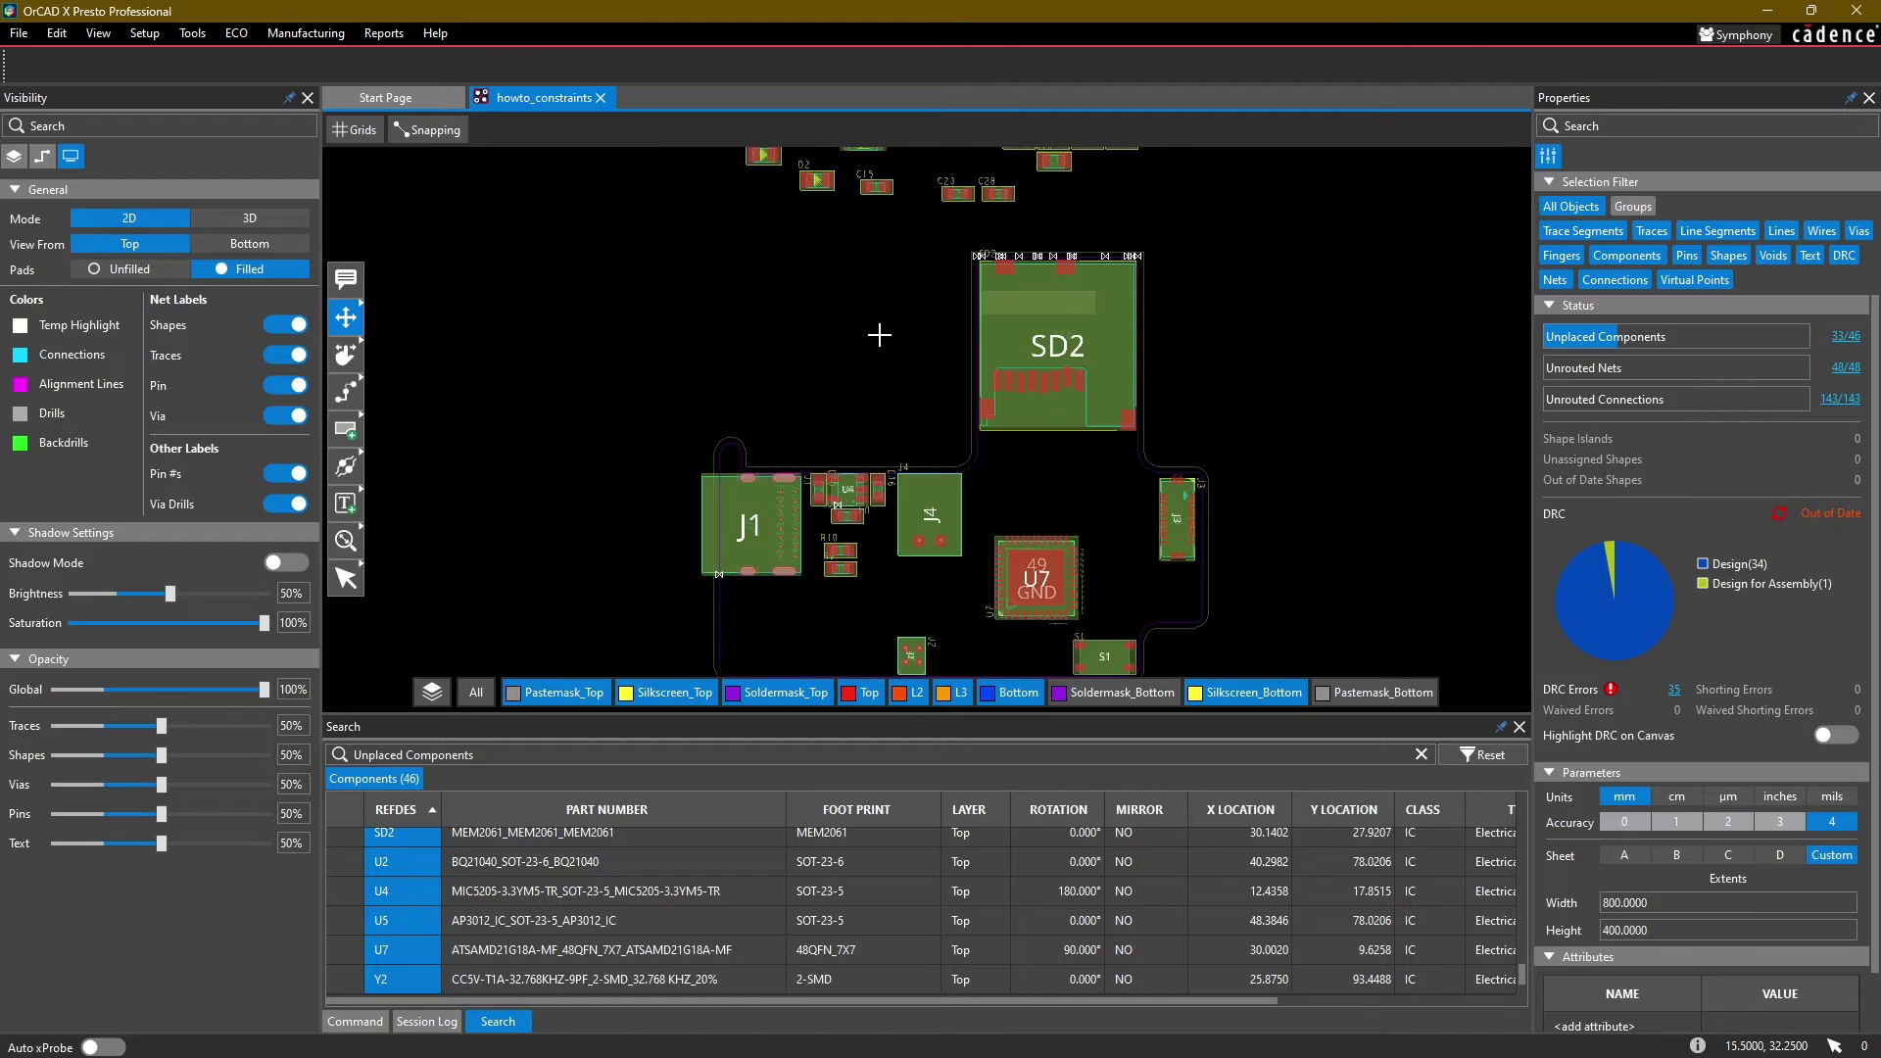
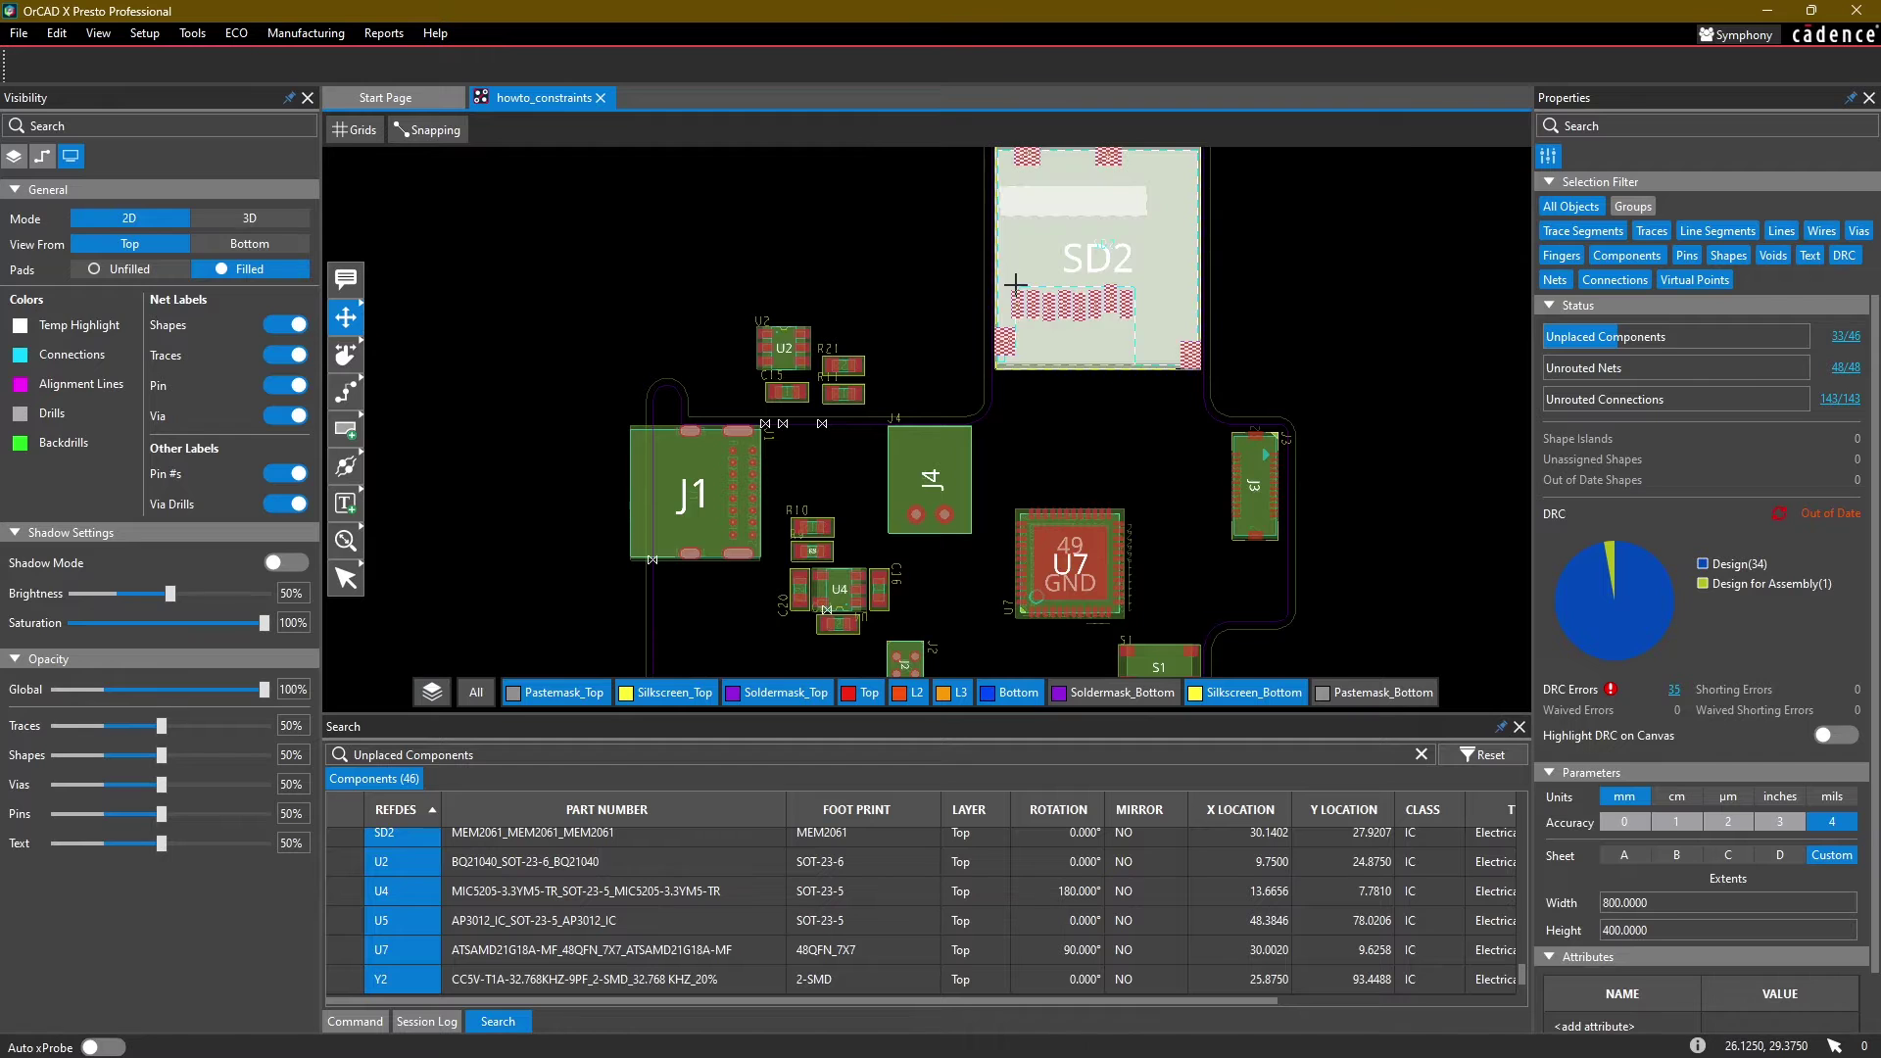
middle_click_drag(886, 210, 816, 431)
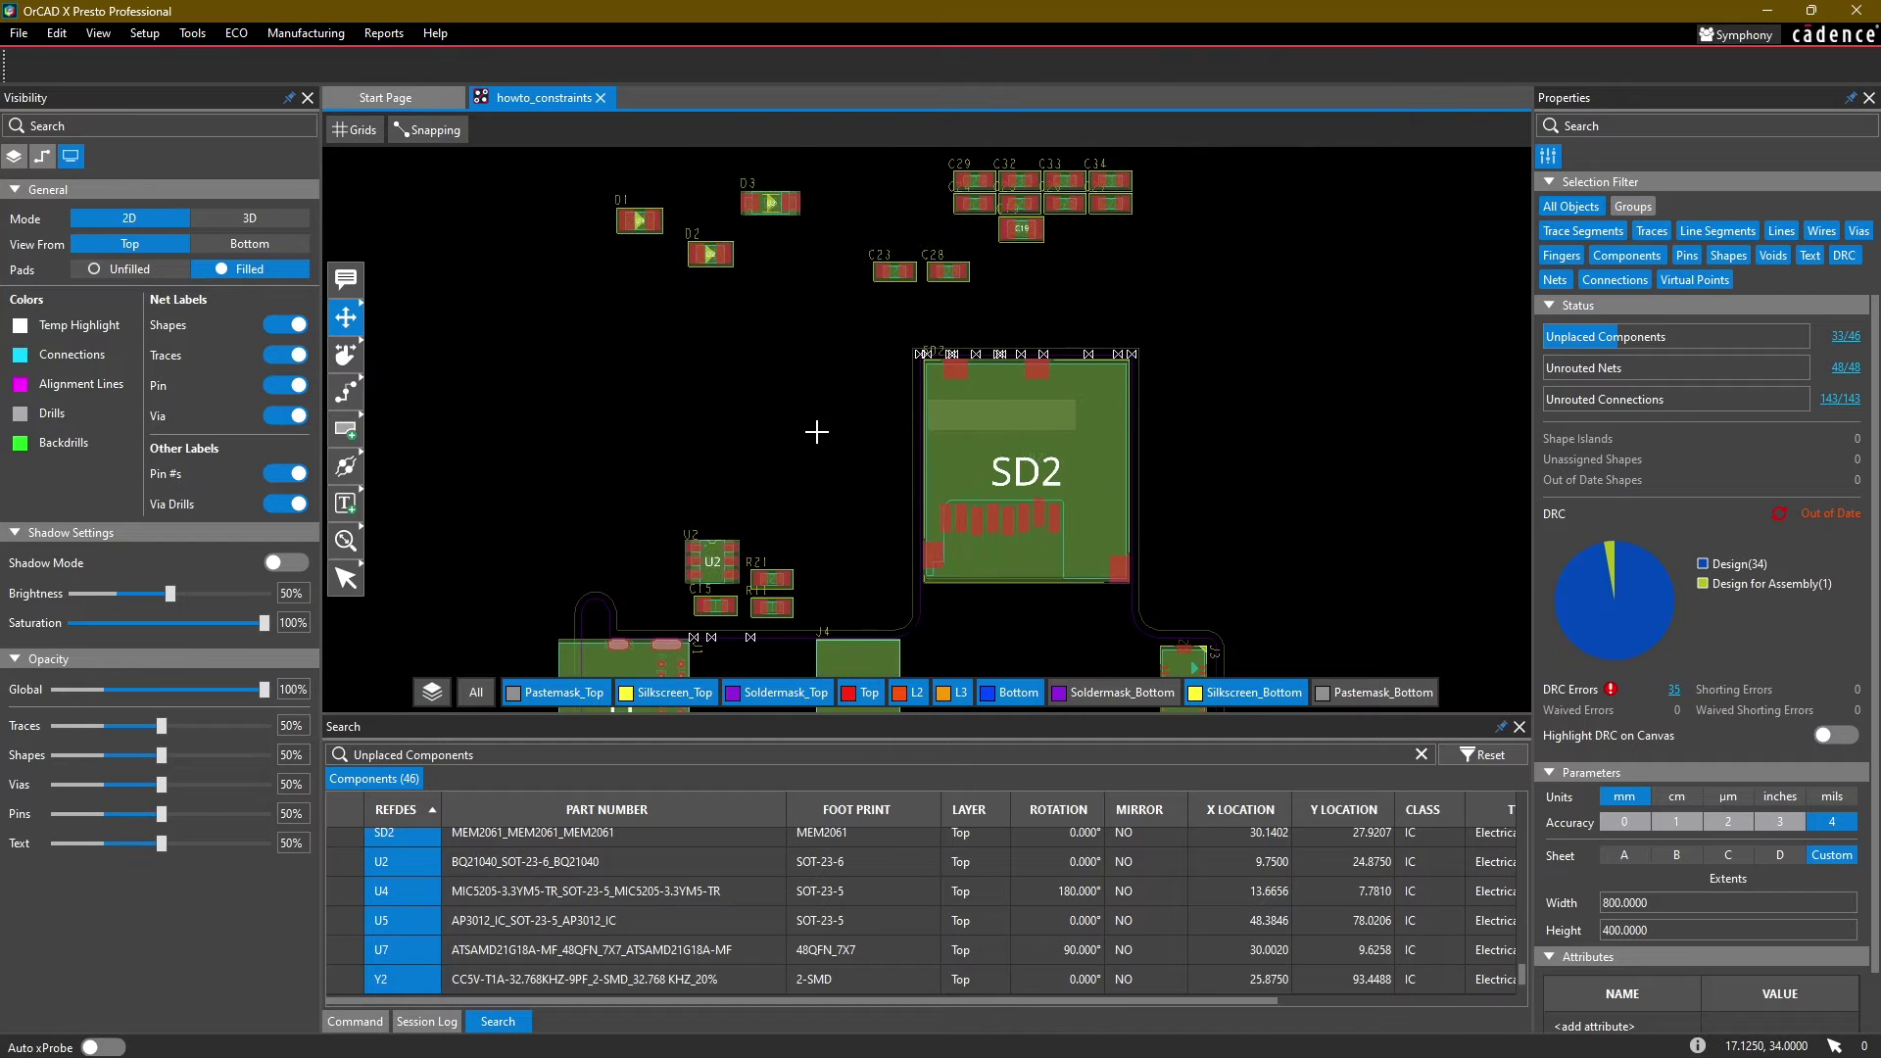
left_click(379, 1041)
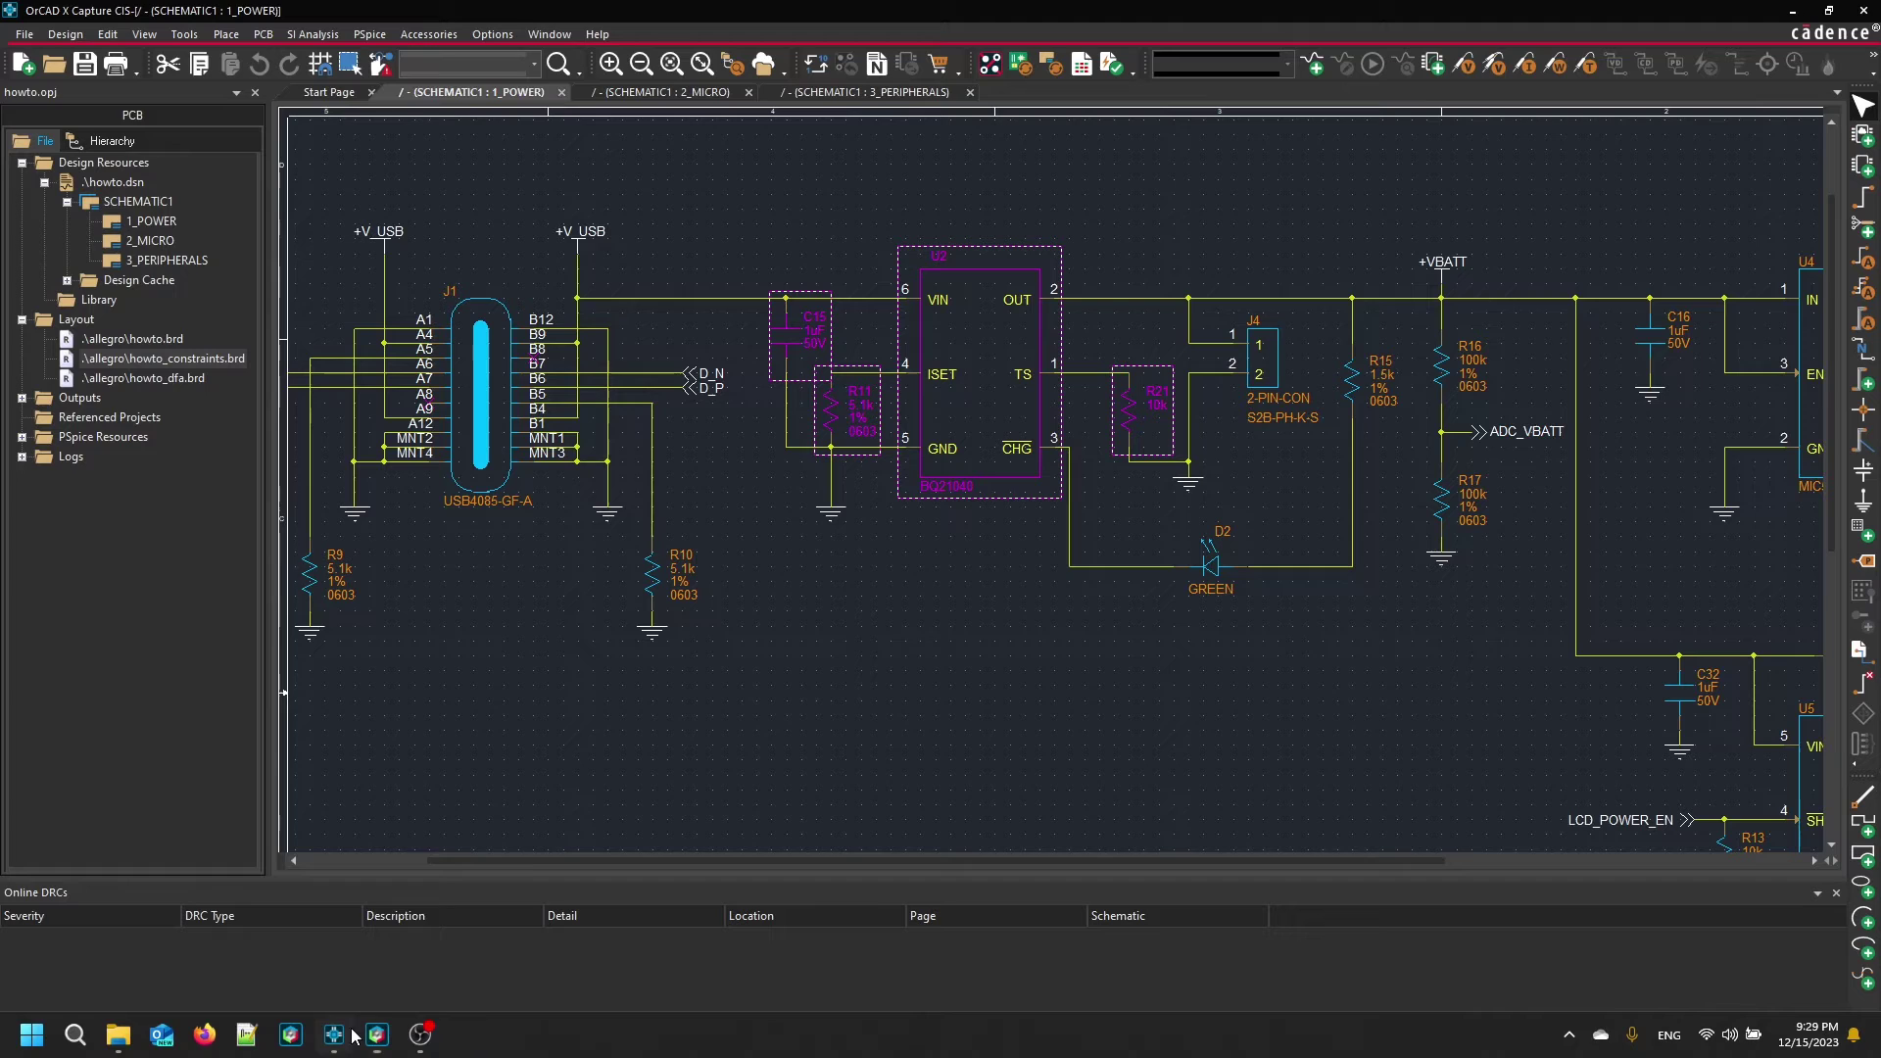
middle_click_drag(1045, 588, 1237, 426)
left_click(1082, 566, "ctrl")
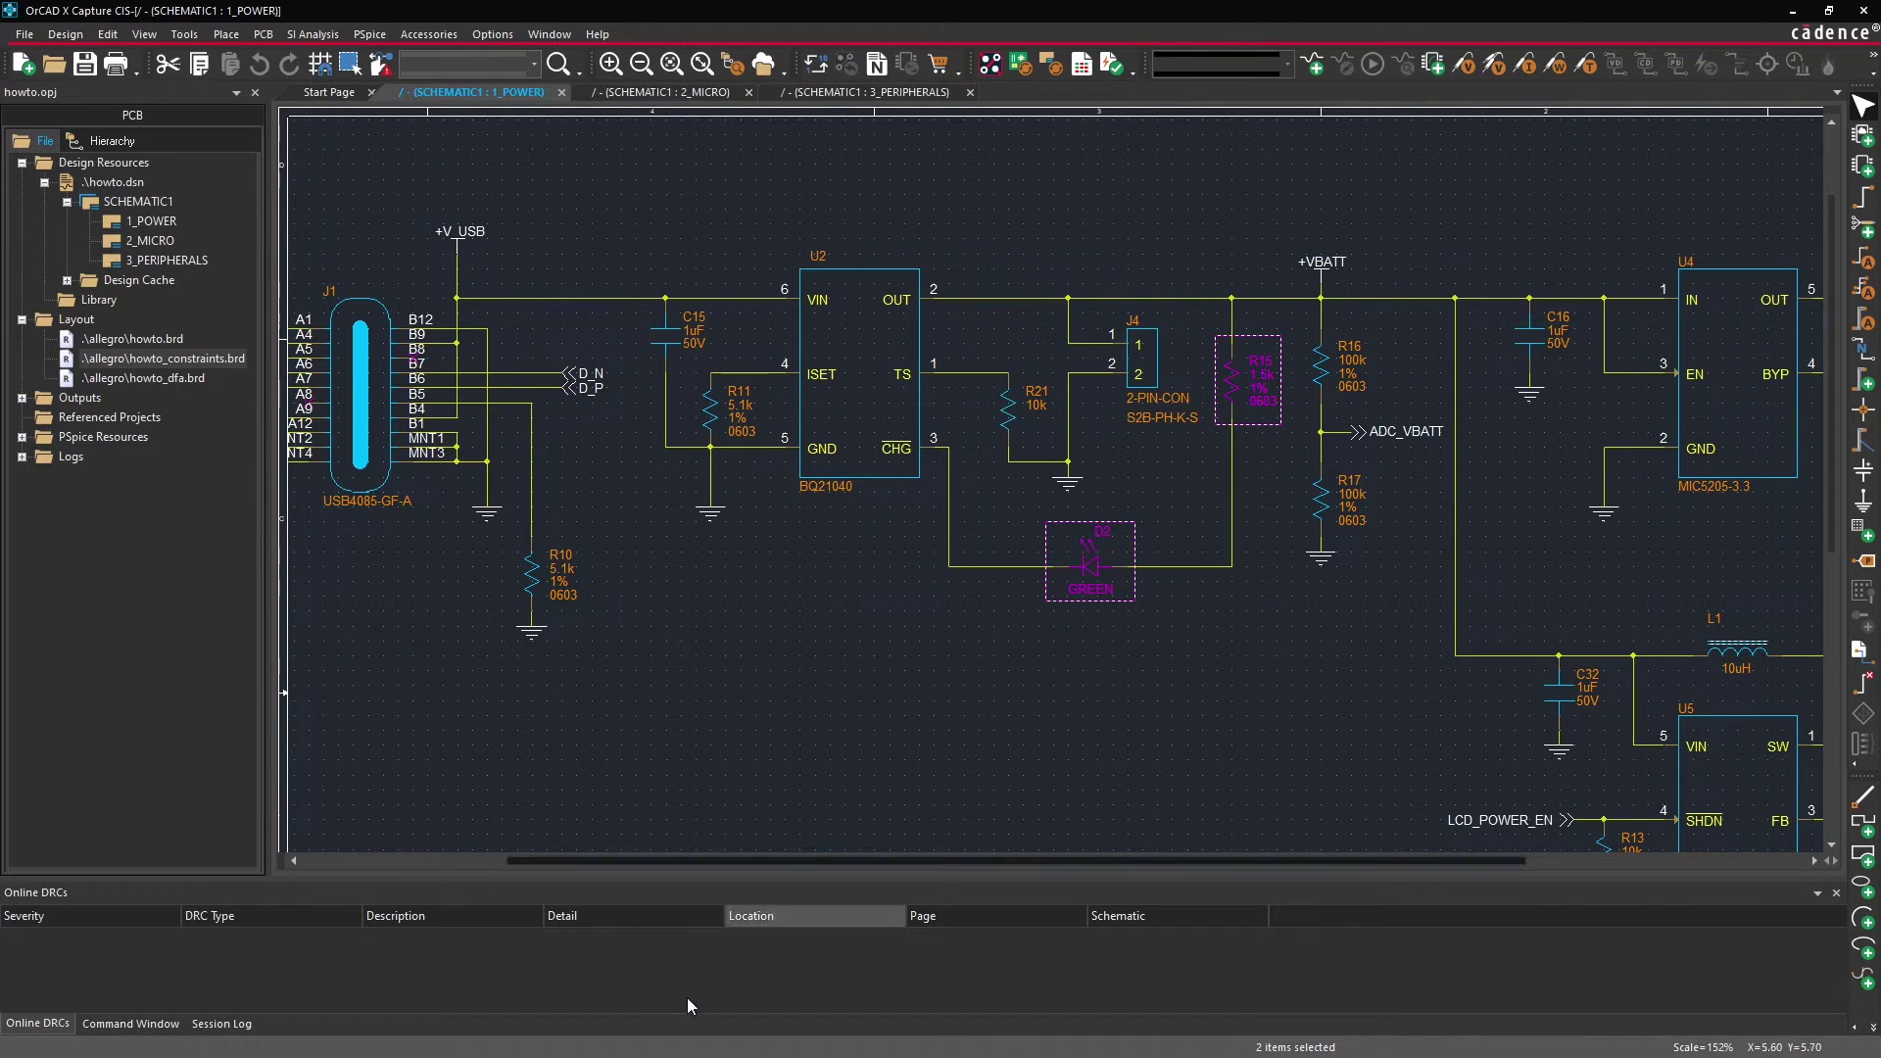
Step: Back in OrCAD X Presto, start placing the selection in Series mode and put D2 at 26.3750, 20.5000 between J4 and SD2
mouse_move(549, 1040)
left_click(377, 1035)
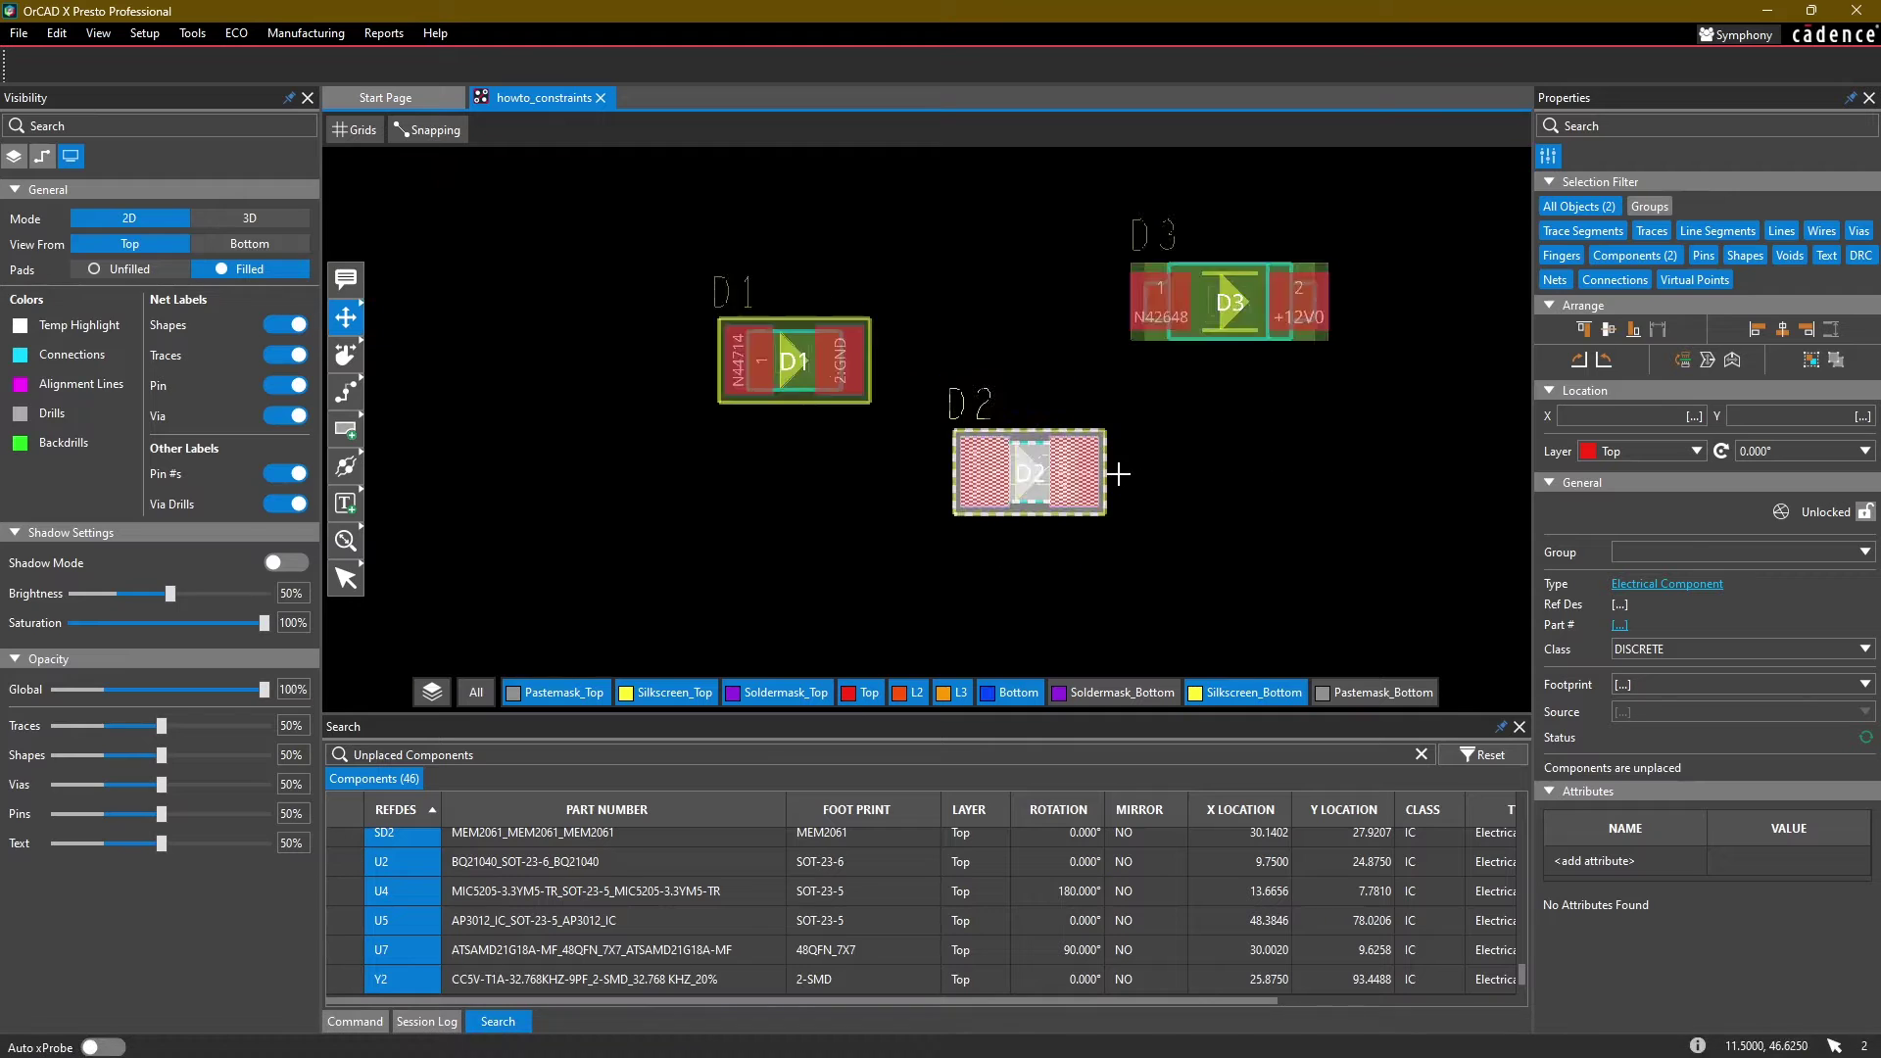
mouse_move(346, 318)
left_click(424, 285)
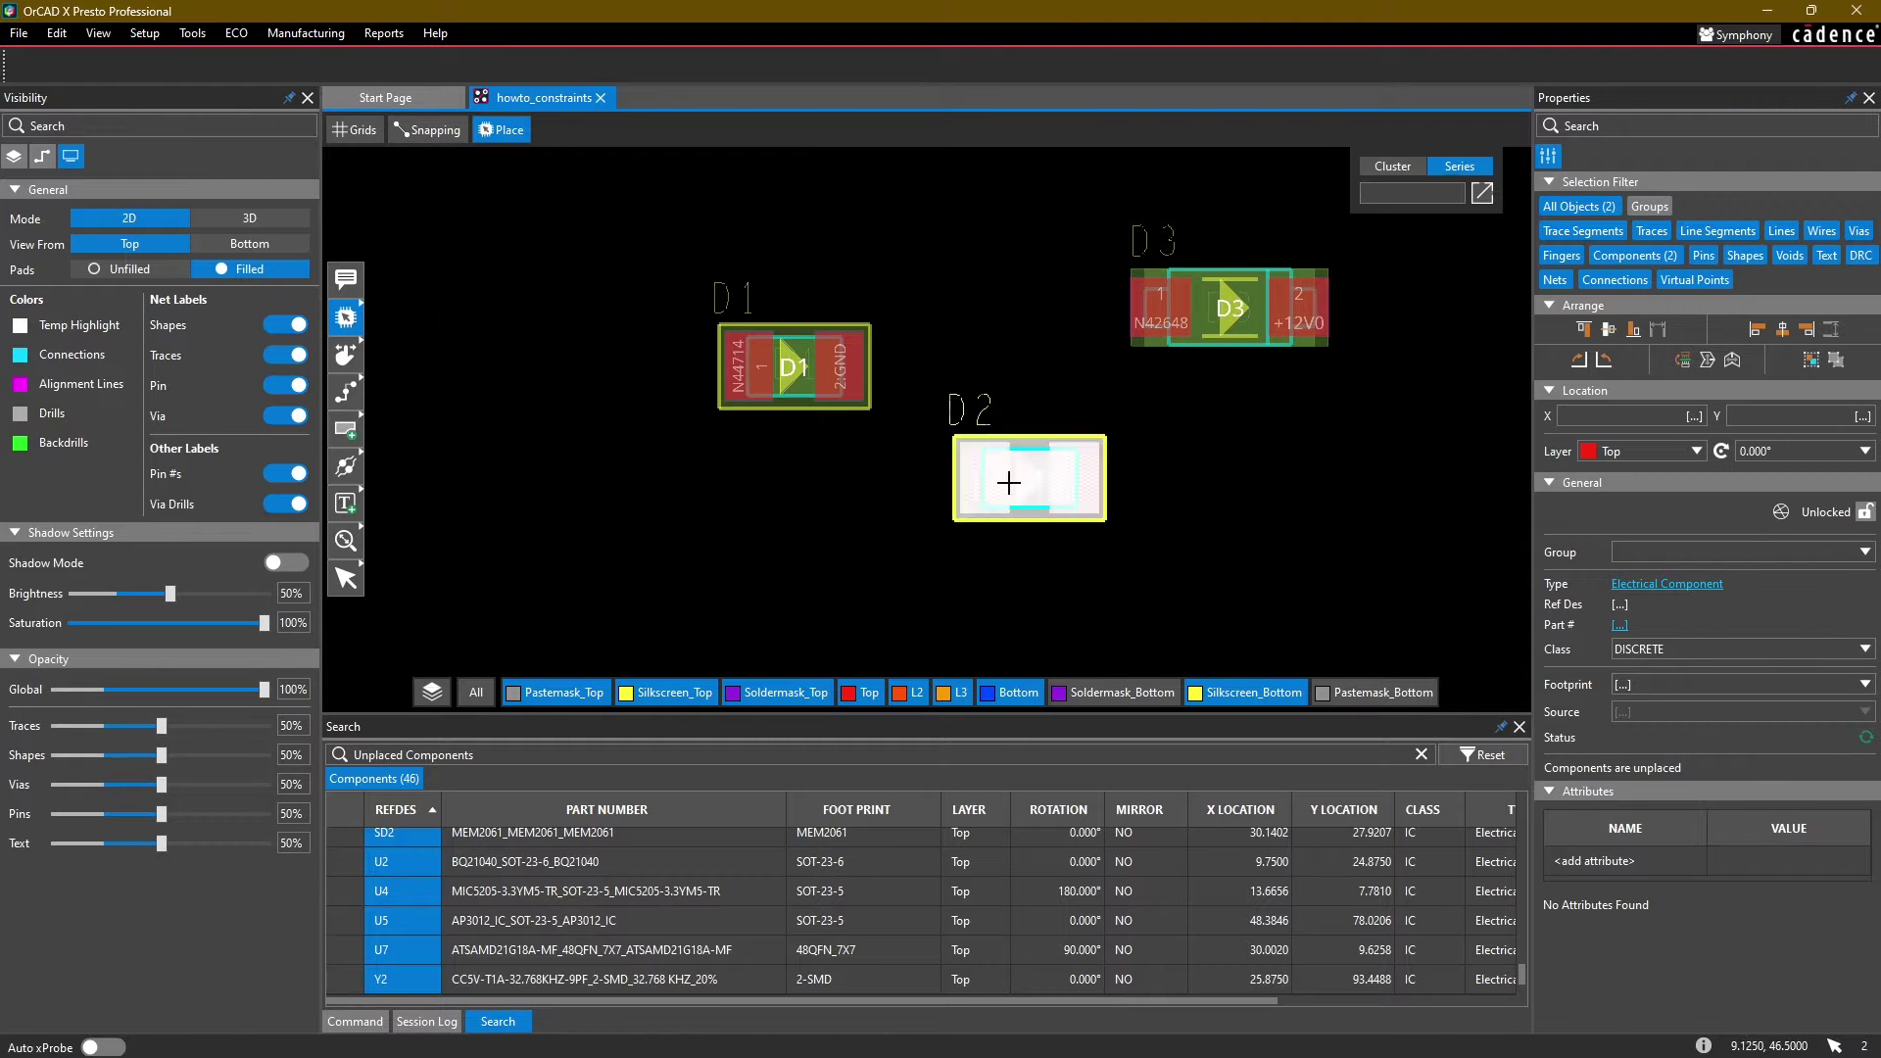
left_click(996, 474)
scroll(1192, 525, "down", 2)
middle_click_drag(1201, 549, 652, 423)
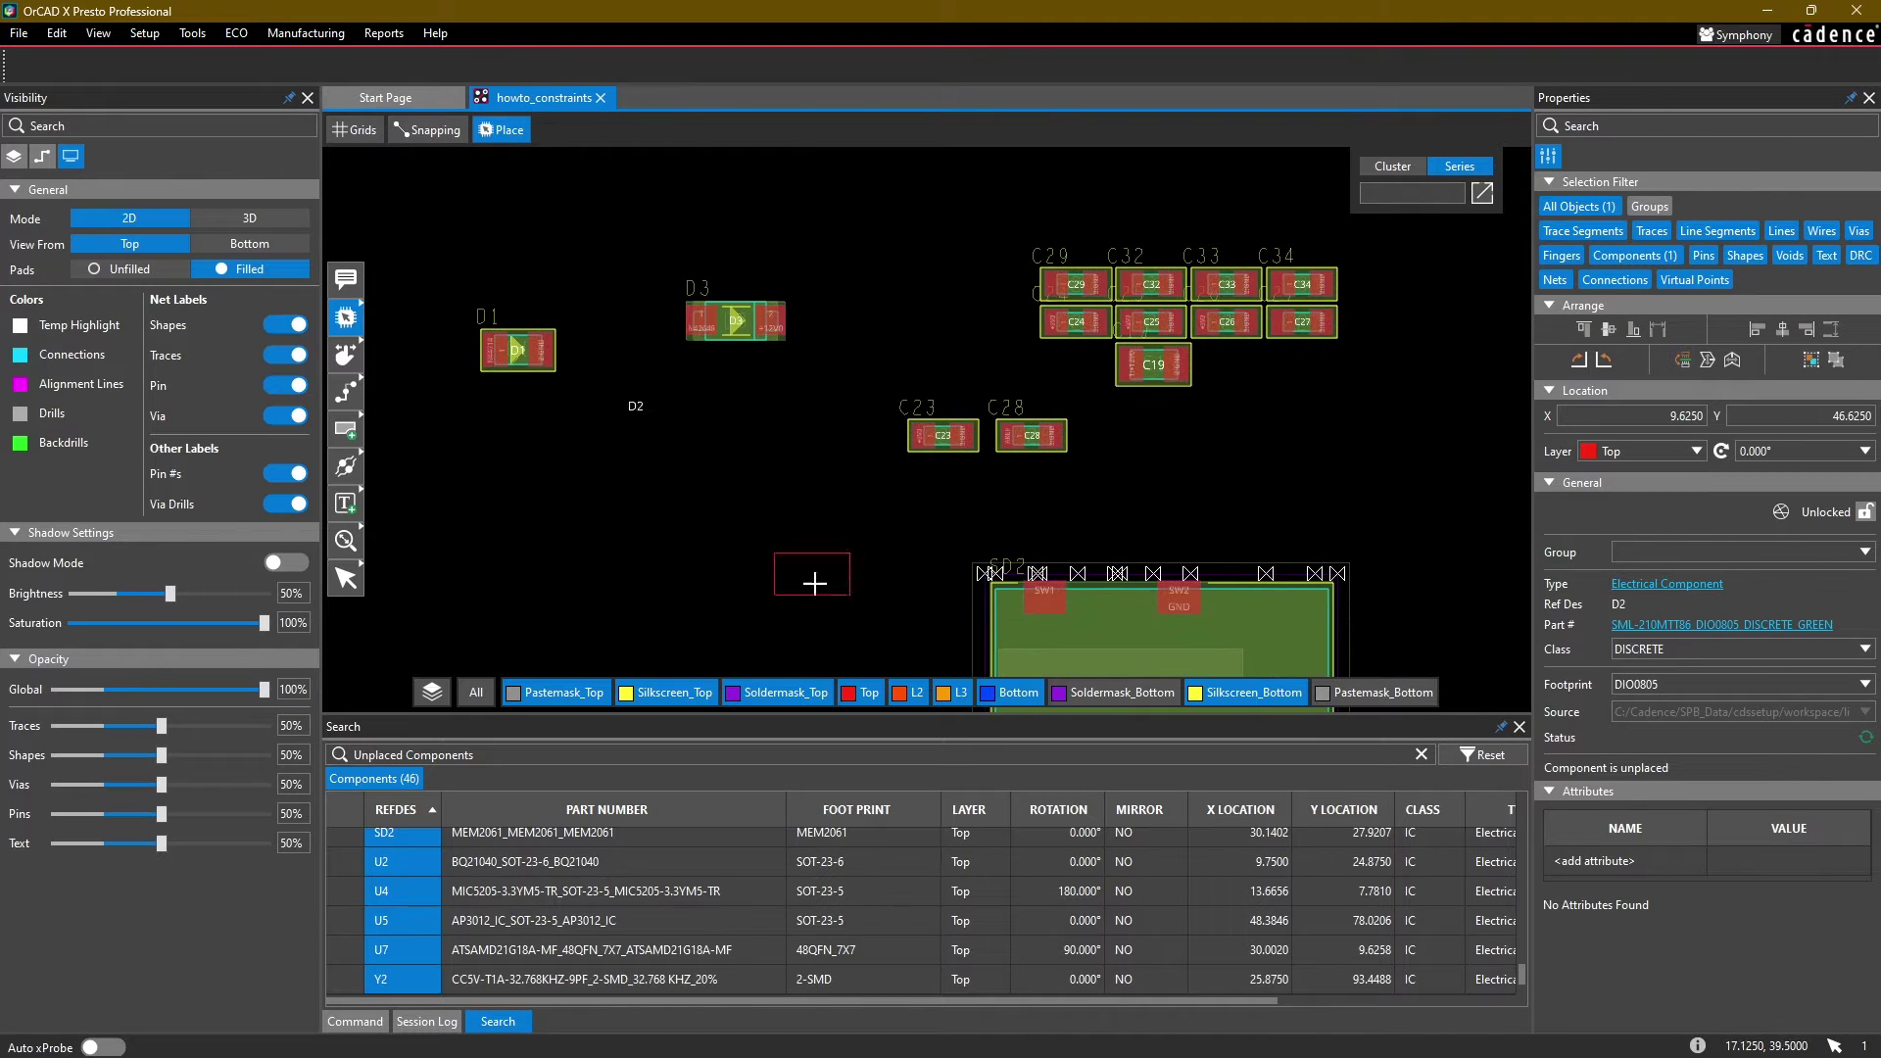
middle_click_drag(861, 582, 529, 178)
middle_click_drag(604, 621, 680, 307)
scroll(690, 313, "up", 2)
left_click(852, 279)
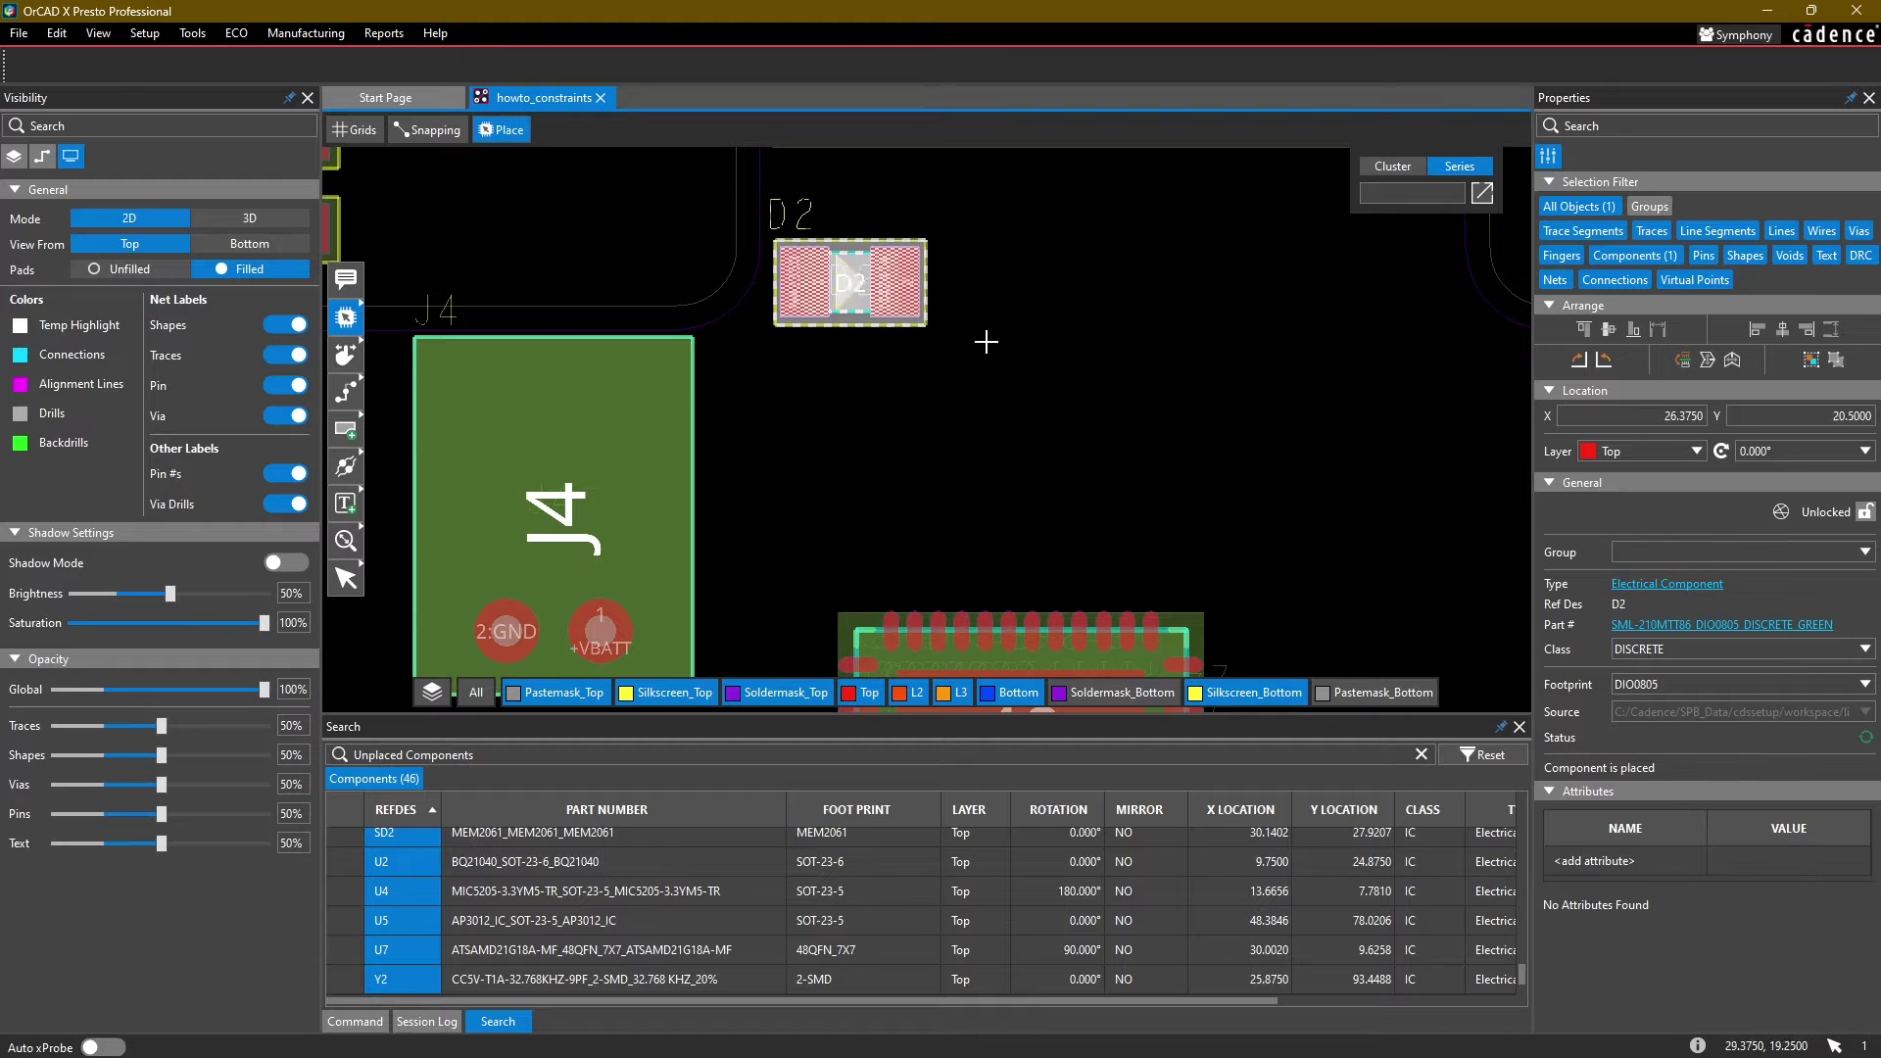
Step: Switch to OrCAD Capture and select only resistor R15
left_click(1066, 317)
left_click(336, 1037)
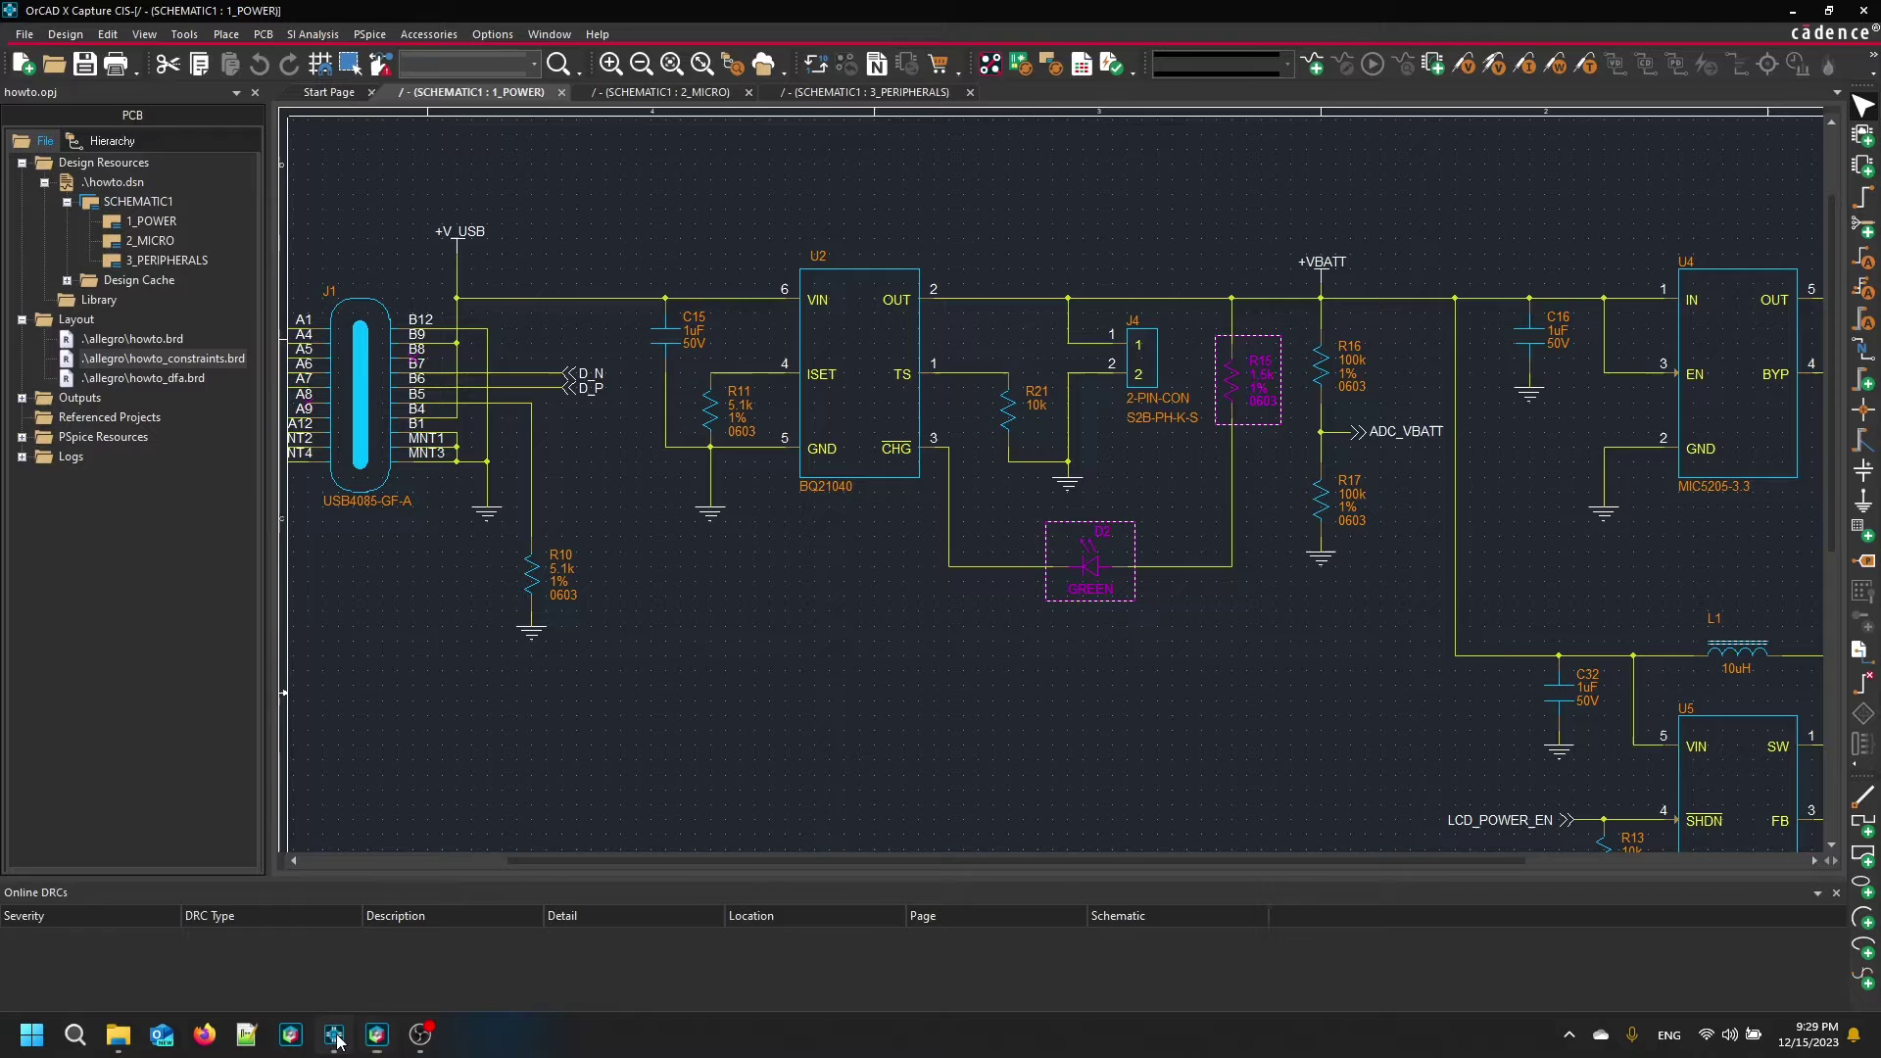
left_click(1256, 474)
Step: Return to OrCAD X Presto and place R15 directly below D2 at 26.5000, 18.3750
left_click(386, 1041)
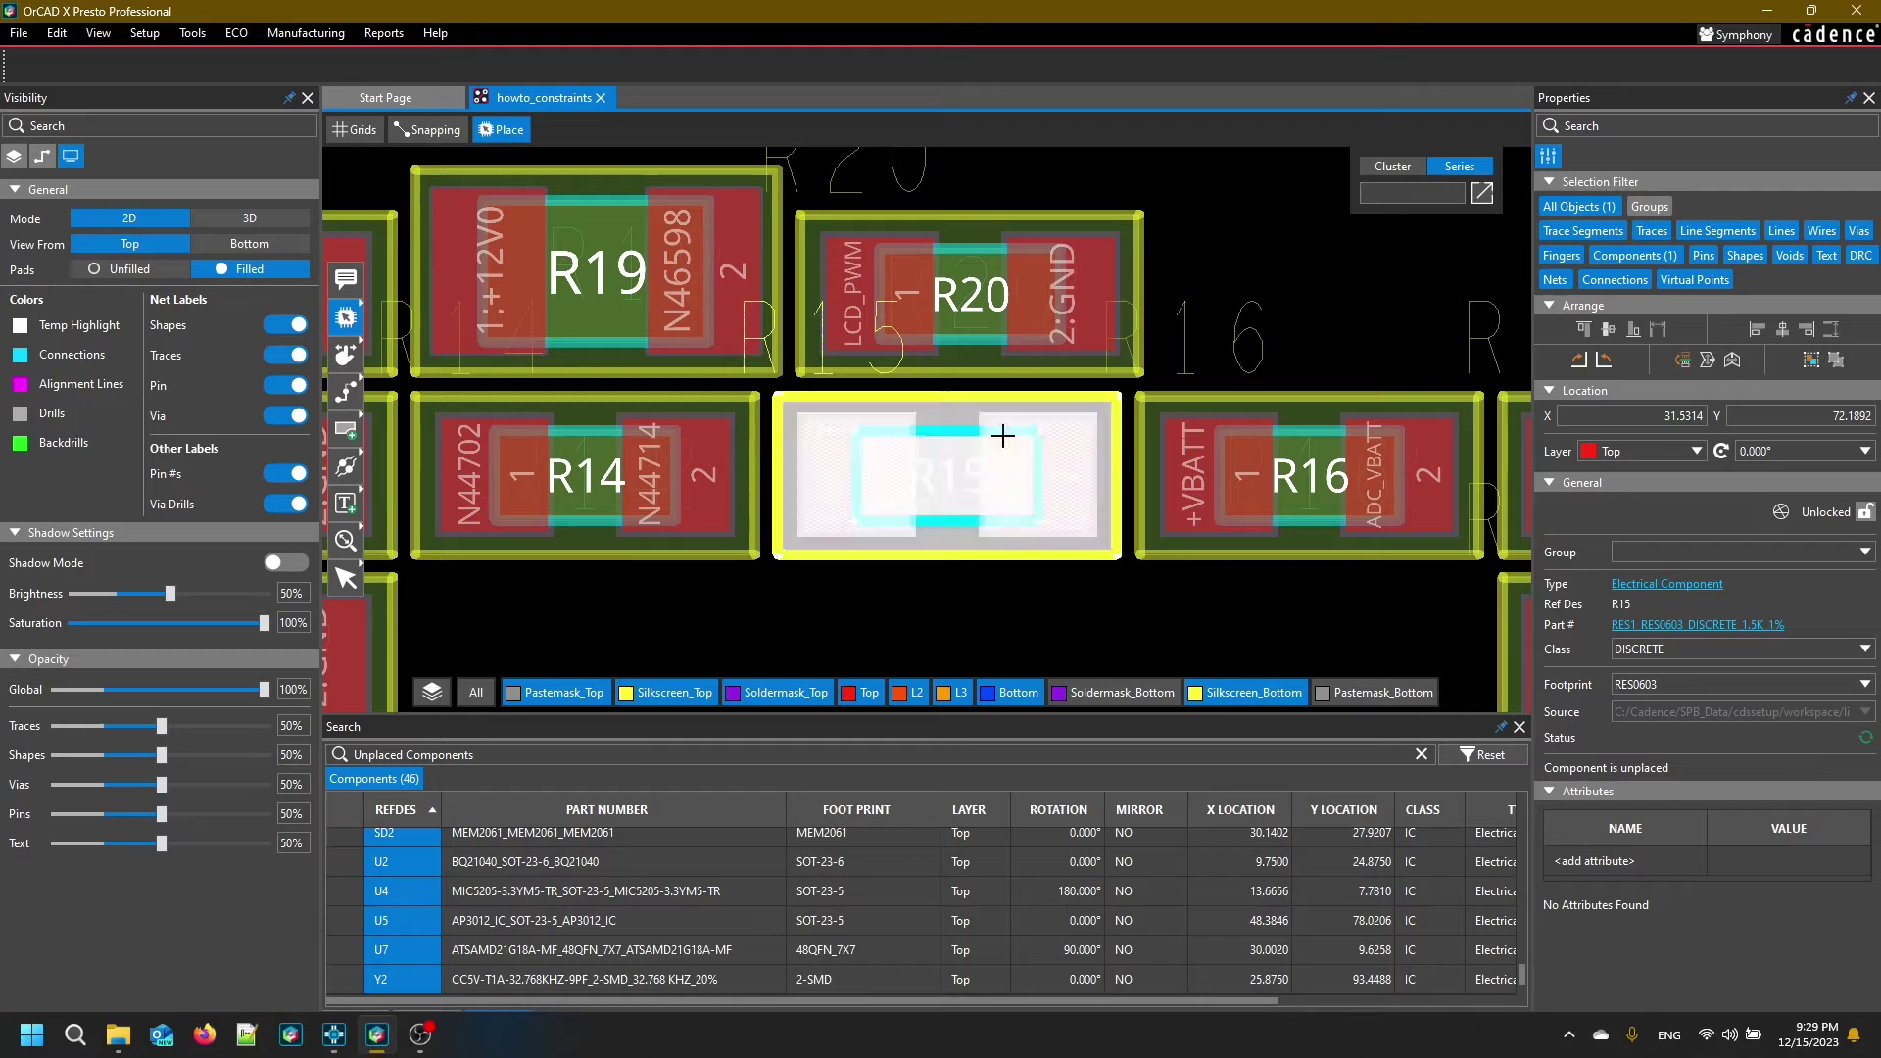
left_click(1003, 432)
scroll(924, 563, "down", 5)
middle_click_drag(919, 637, 863, 236)
scroll(806, 544, "up", 4)
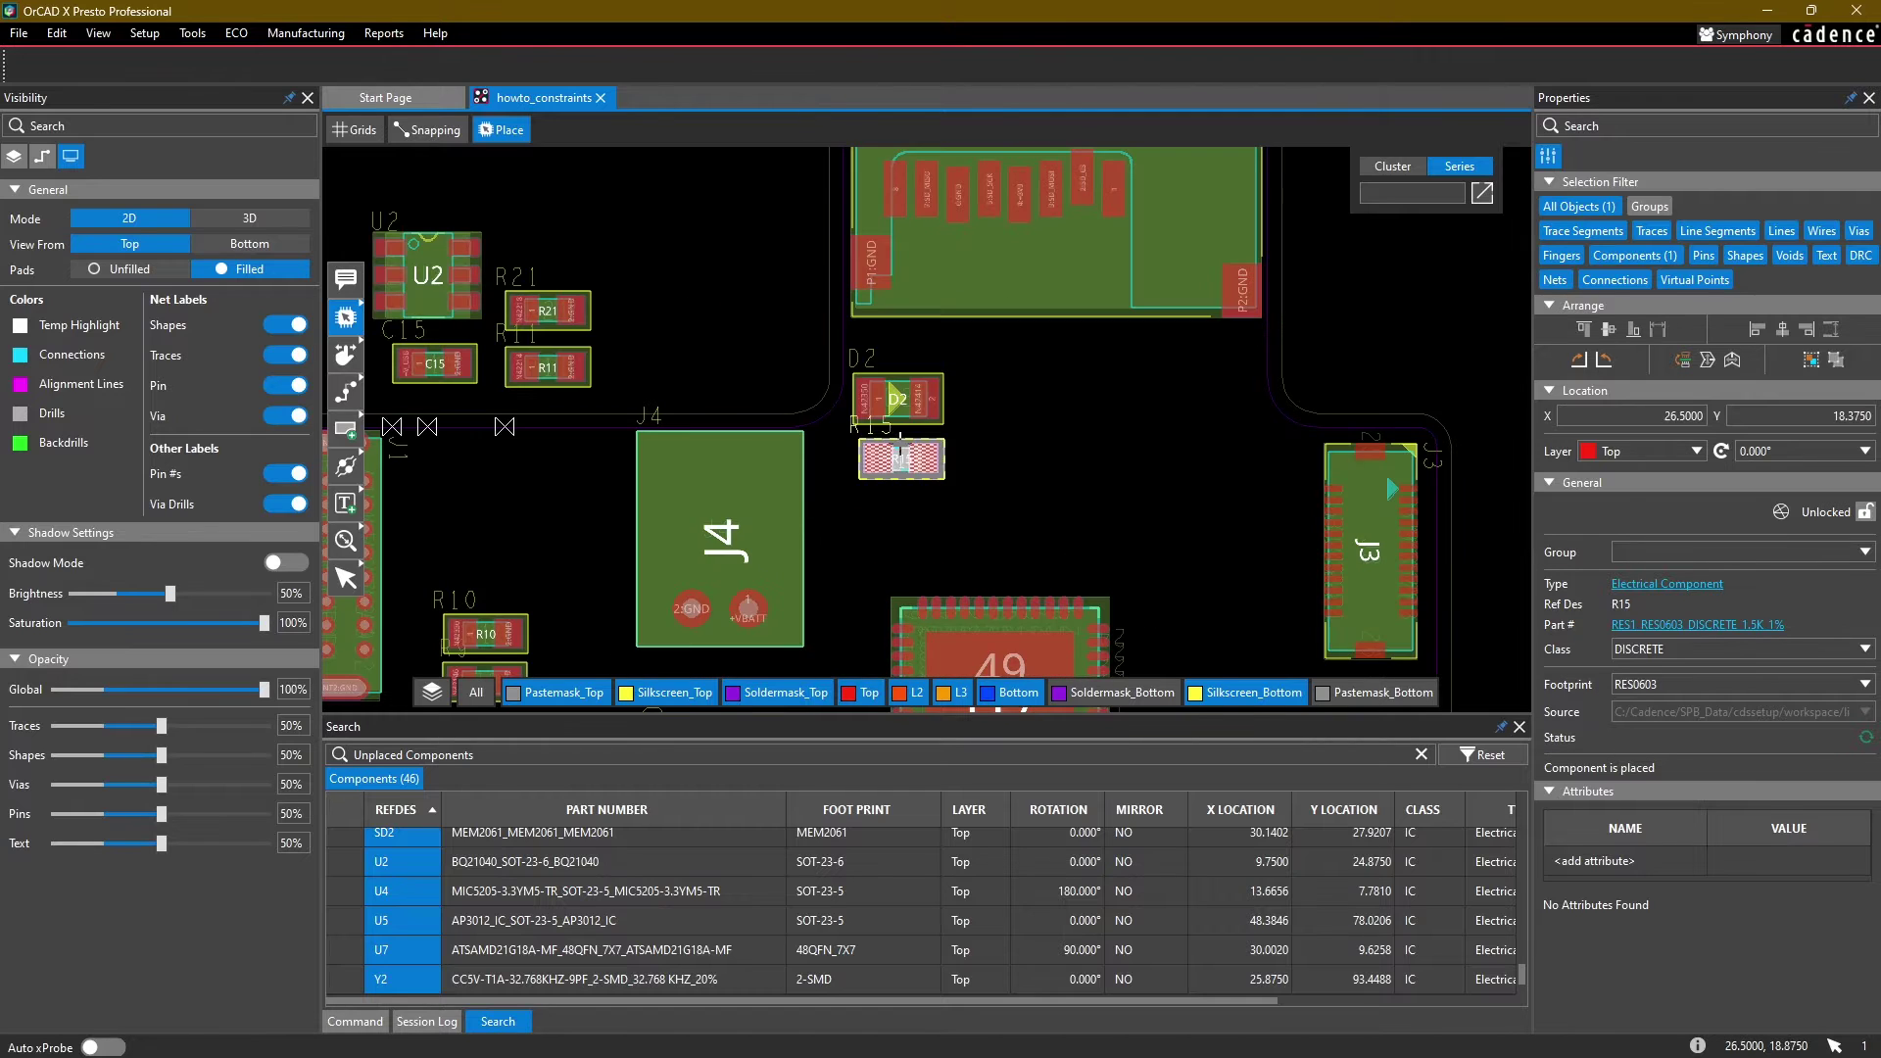
left_click(900, 446)
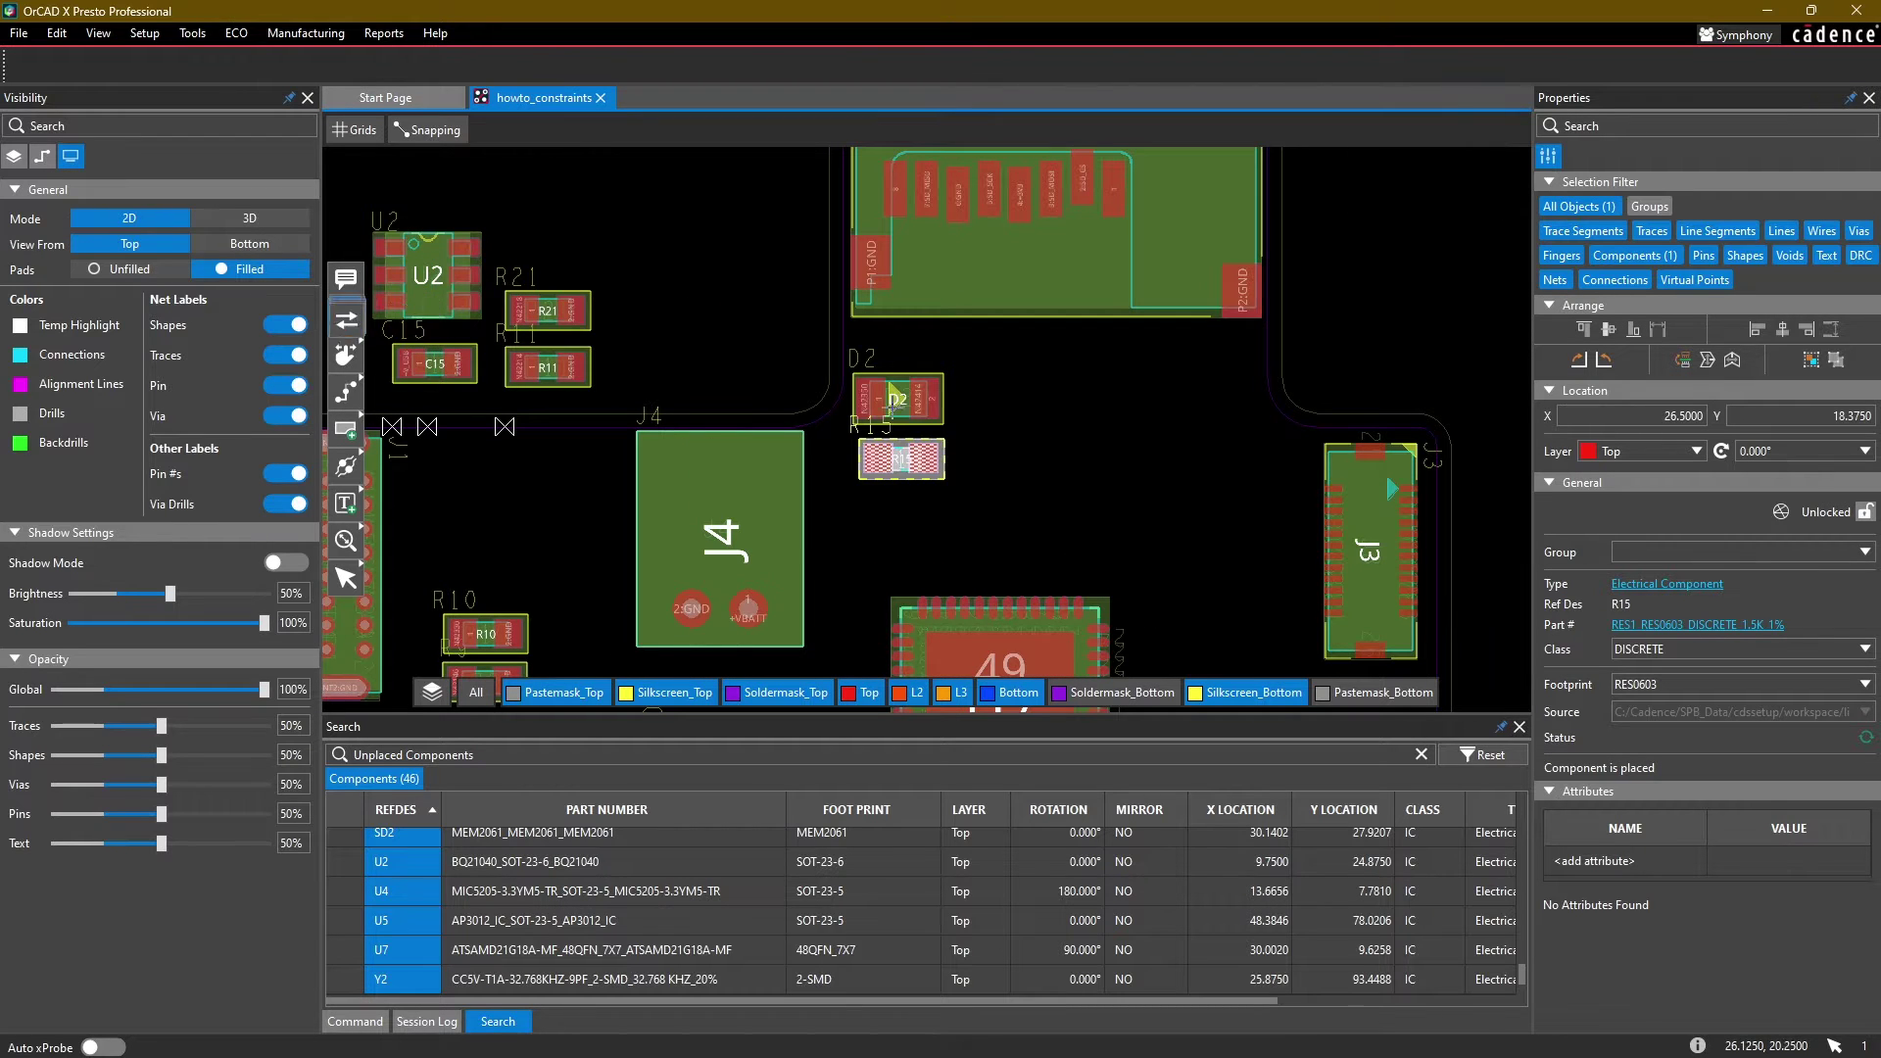
Step: Rotate D2 to 90° at 25.6779, 21.3013 and stand R15 vertically beside it below SD2
left_click_drag(893, 394, 888, 402)
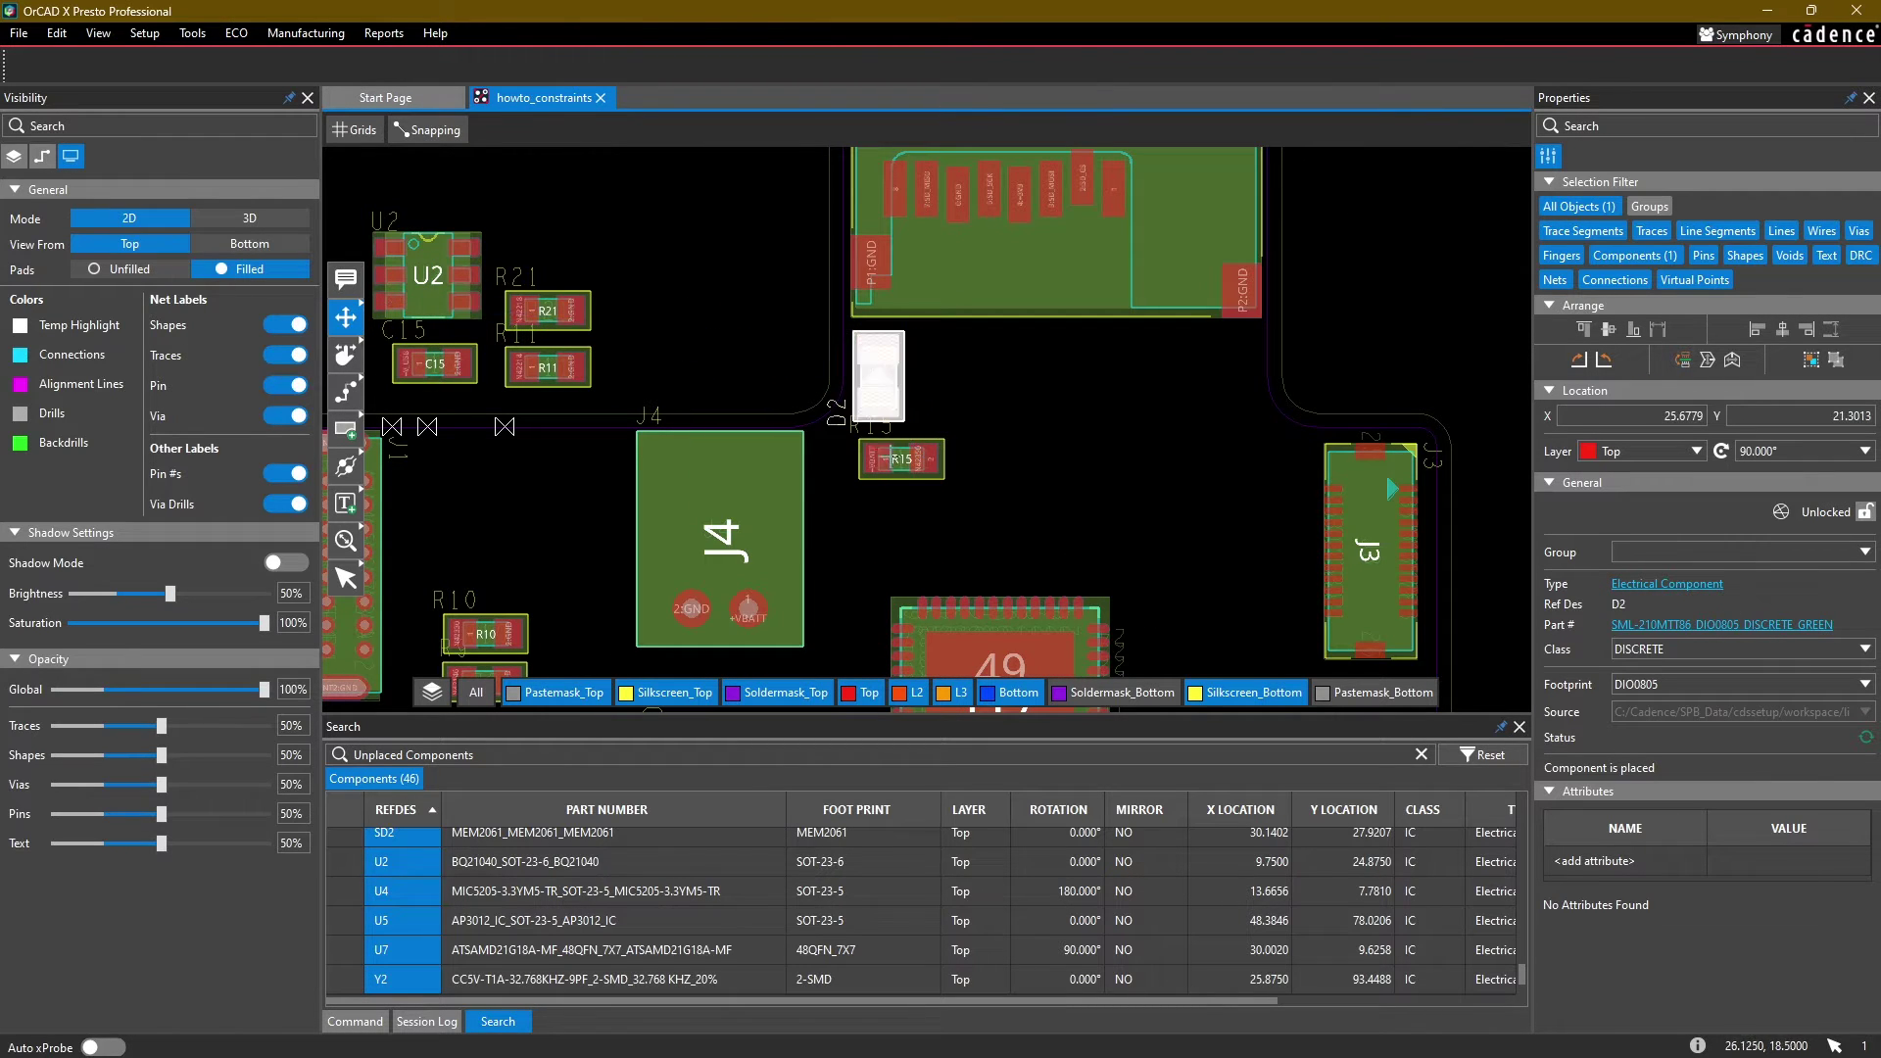
left_click(888, 402)
left_click(901, 458)
left_click(930, 377)
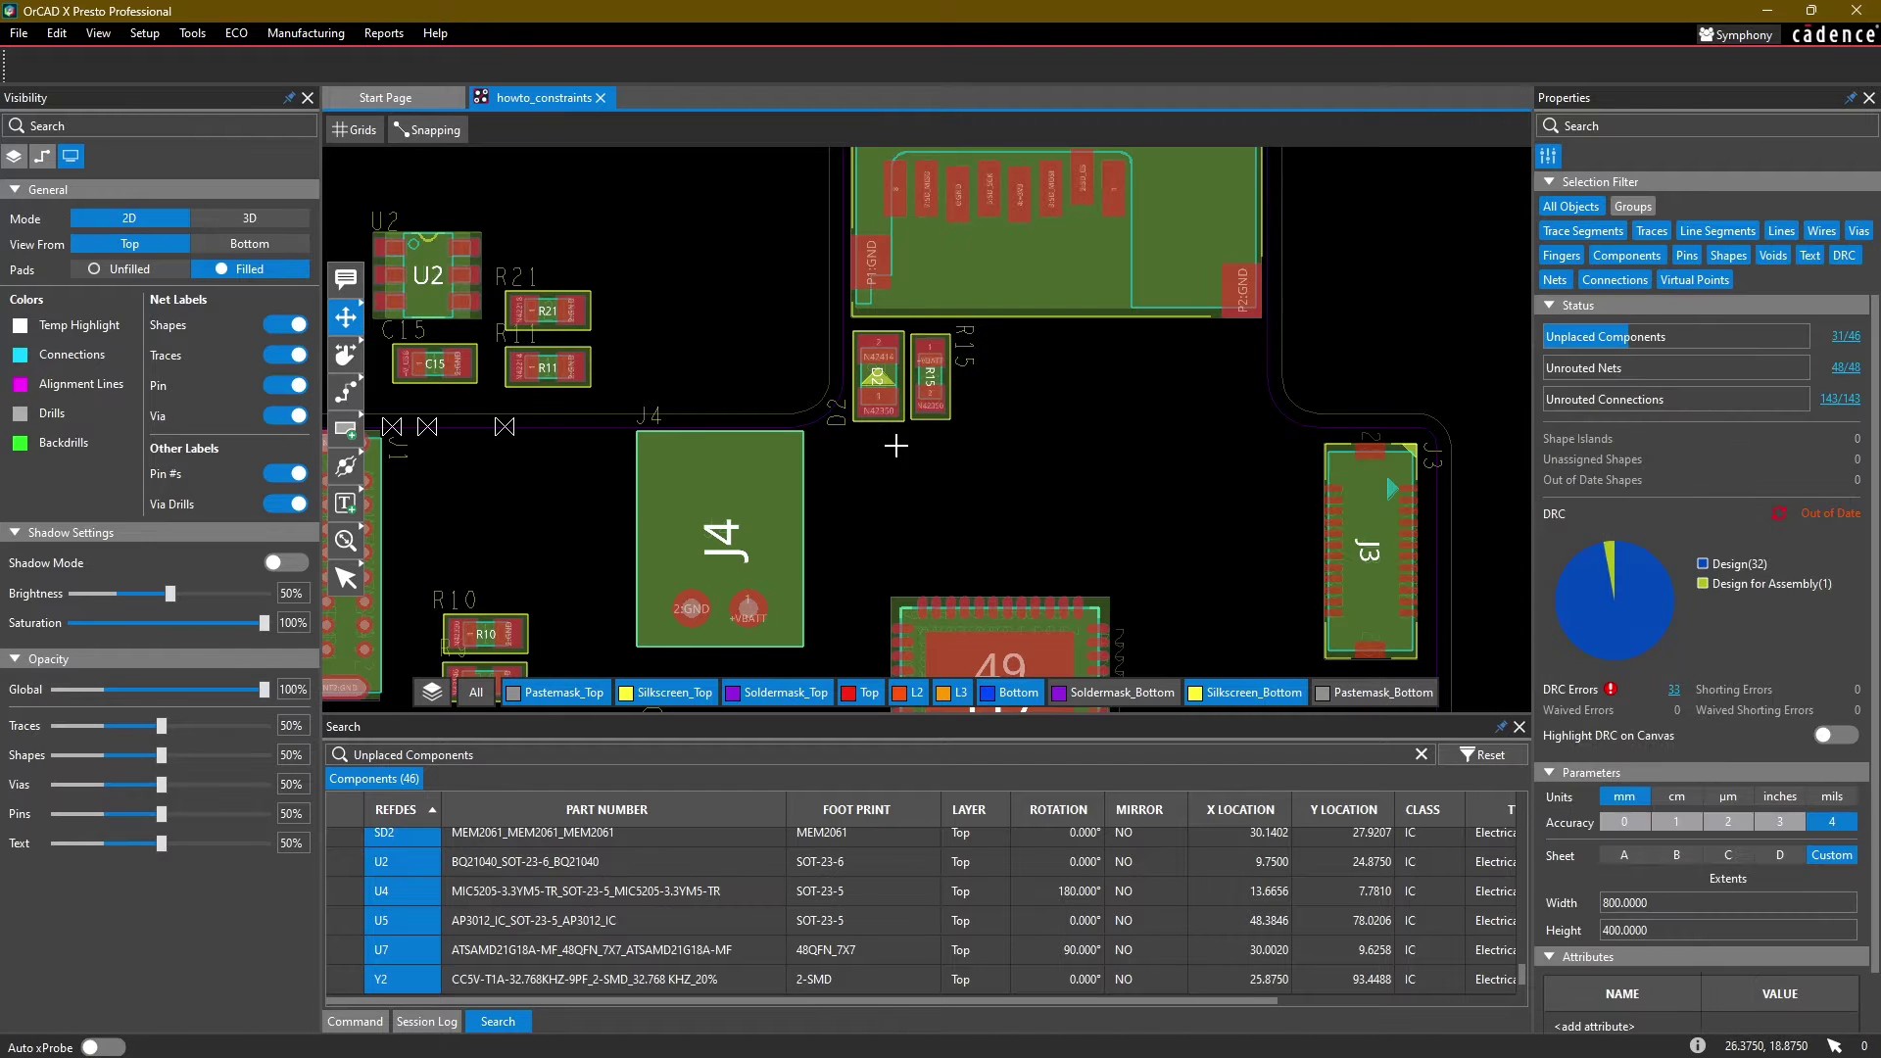
Step: Place IC U2 between connectors J1 and J4 at 12.5847, 17.6571
scroll(740, 327, "down", 2)
scroll(678, 276, "up", 2)
left_click(680, 276)
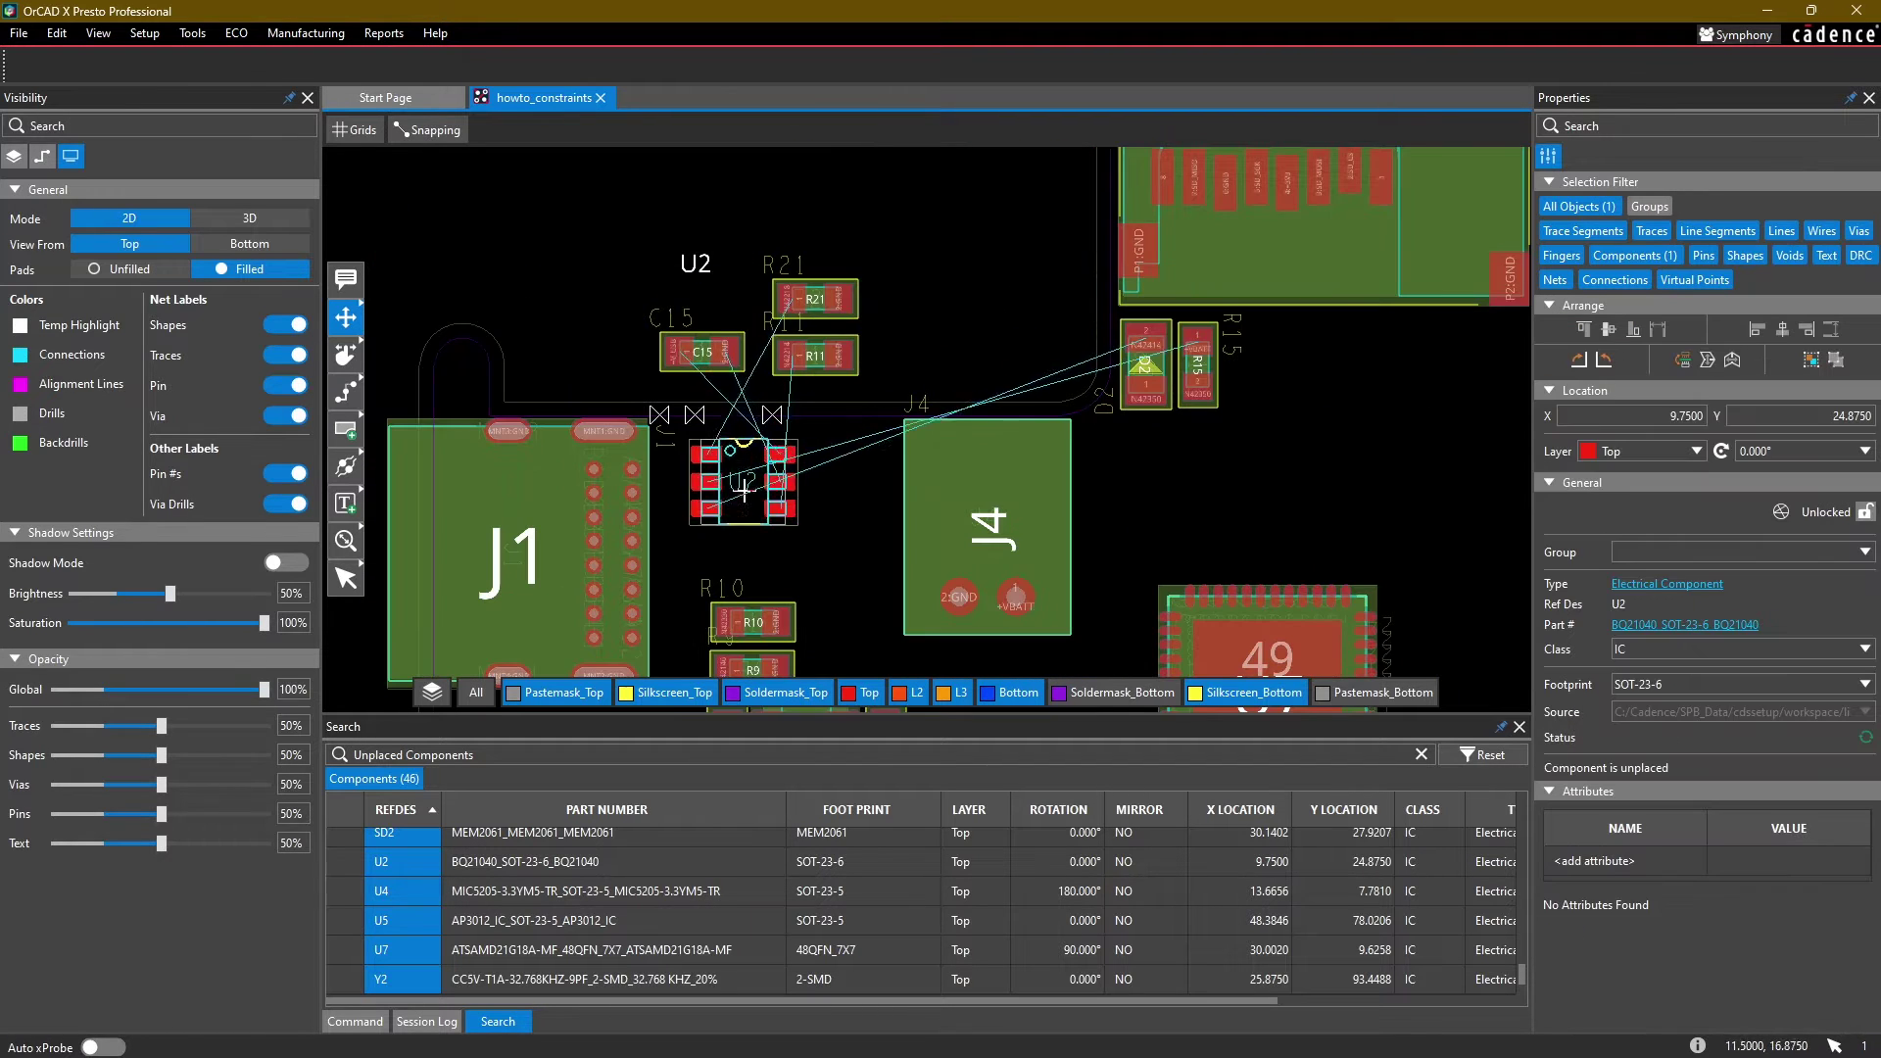
left_click(761, 481)
scroll(744, 486, "up", 2)
left_click(585, 437)
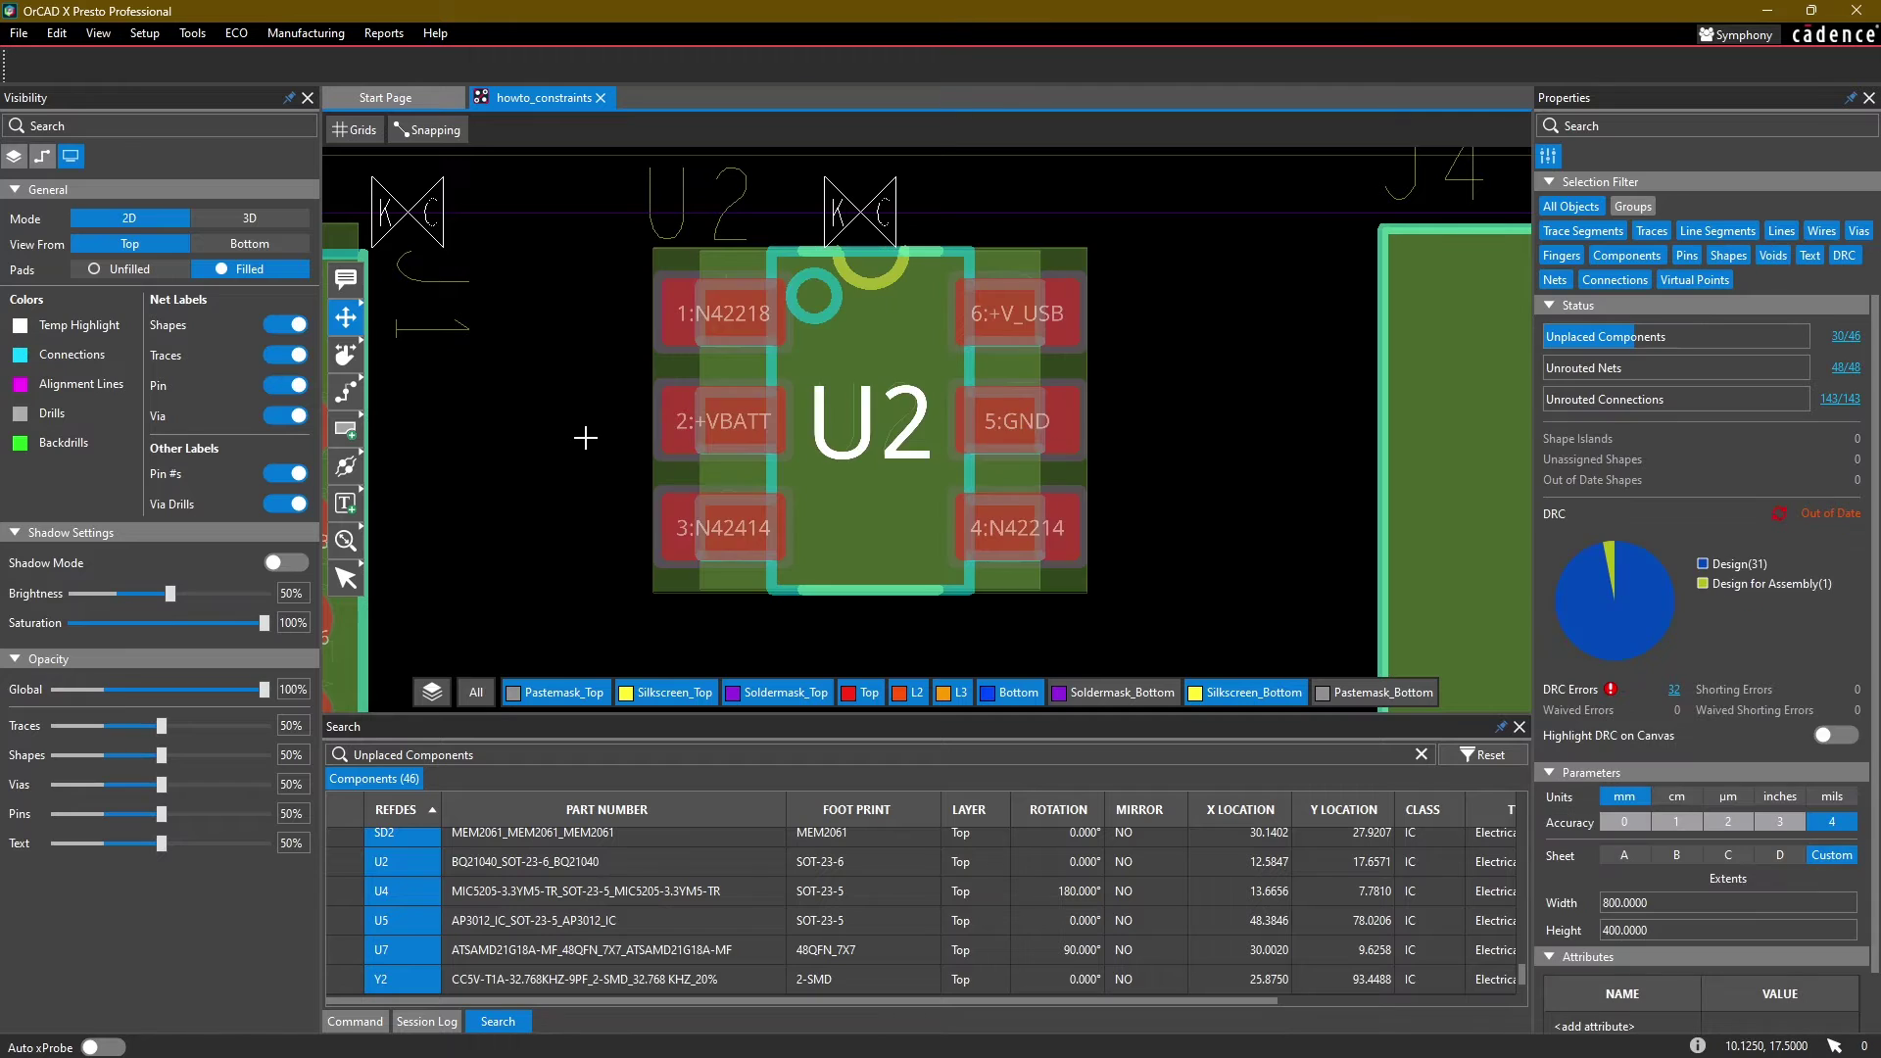
Step: Rotate U2 to 180° and set it down at 12.4600, 17.5538
left_click(866, 432)
key("r")
key("r")
left_click(866, 432)
scroll(1060, 362, "down", 2)
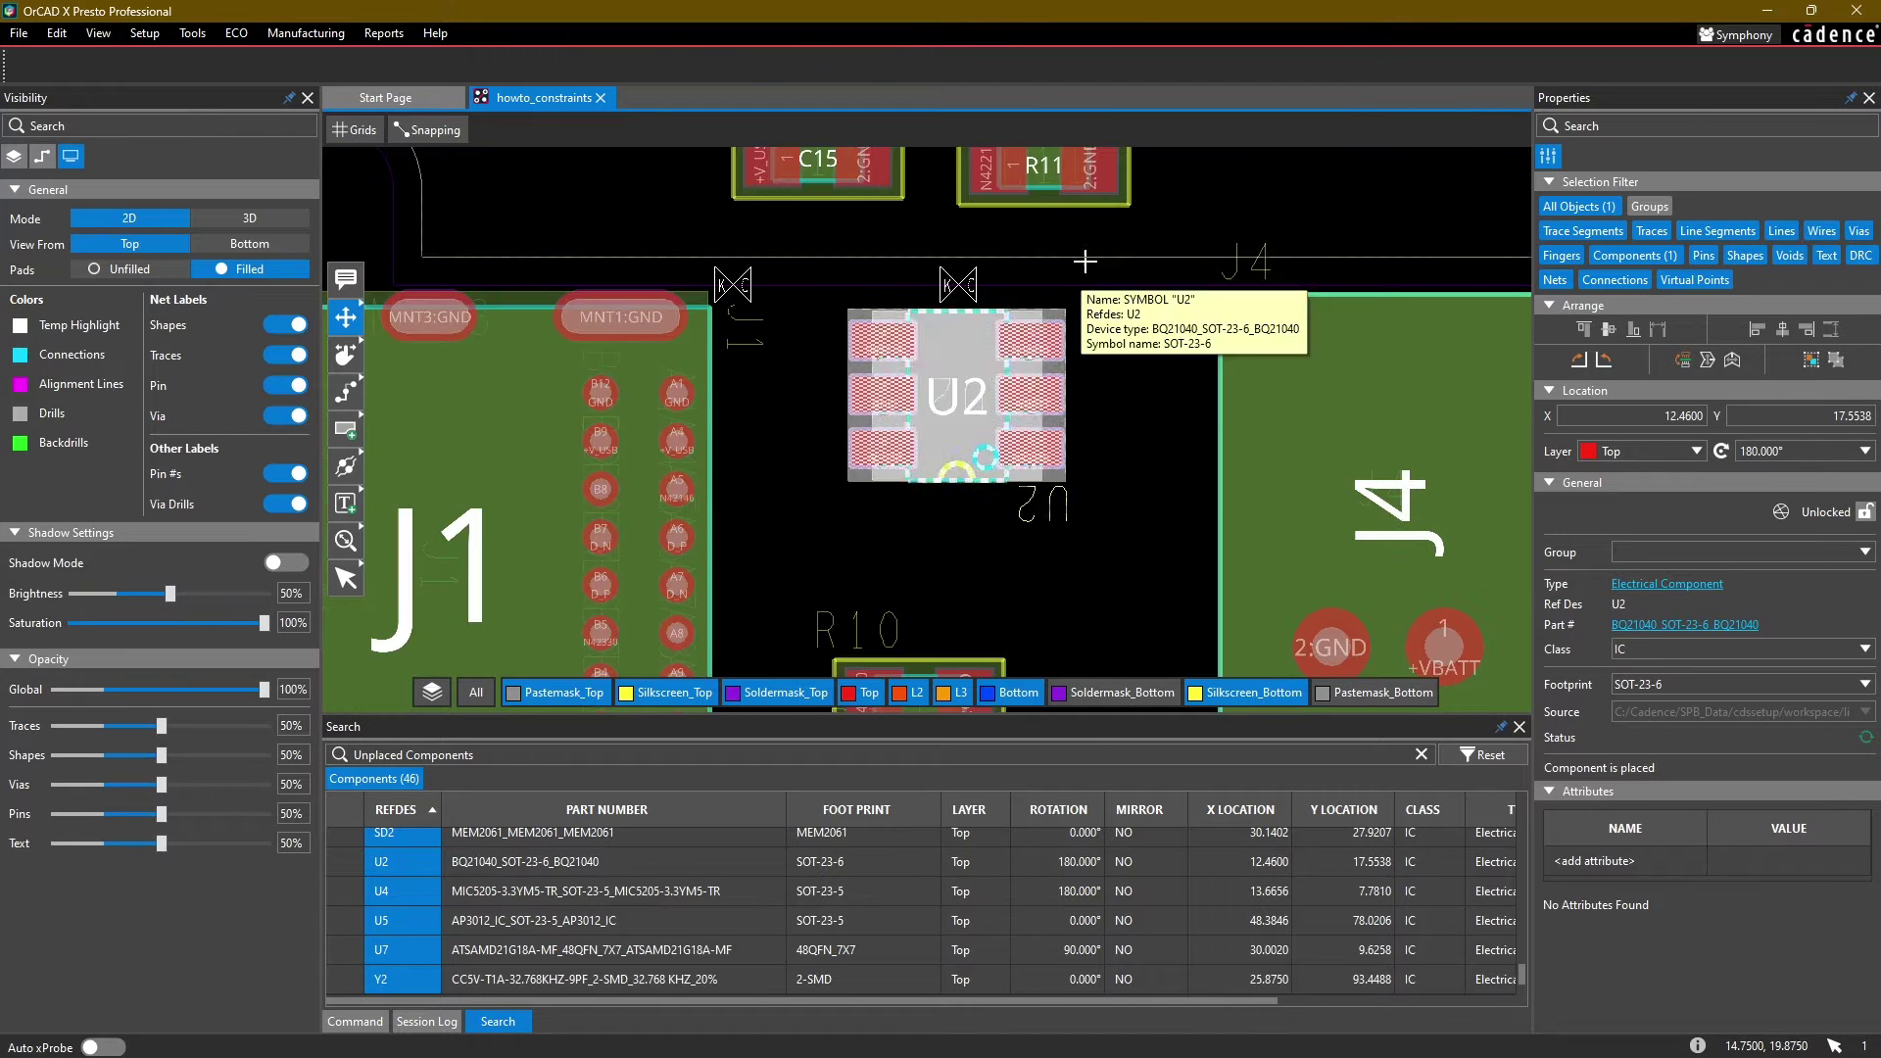
Step: Place C15 vertically between J1 and U2 with its +V_USB pin facing down, and nudge U2 to 12.6272, 17.6402
middle_click_drag(1085, 261, 1006, 395)
left_click(742, 291)
scroll(702, 377, "up", 4)
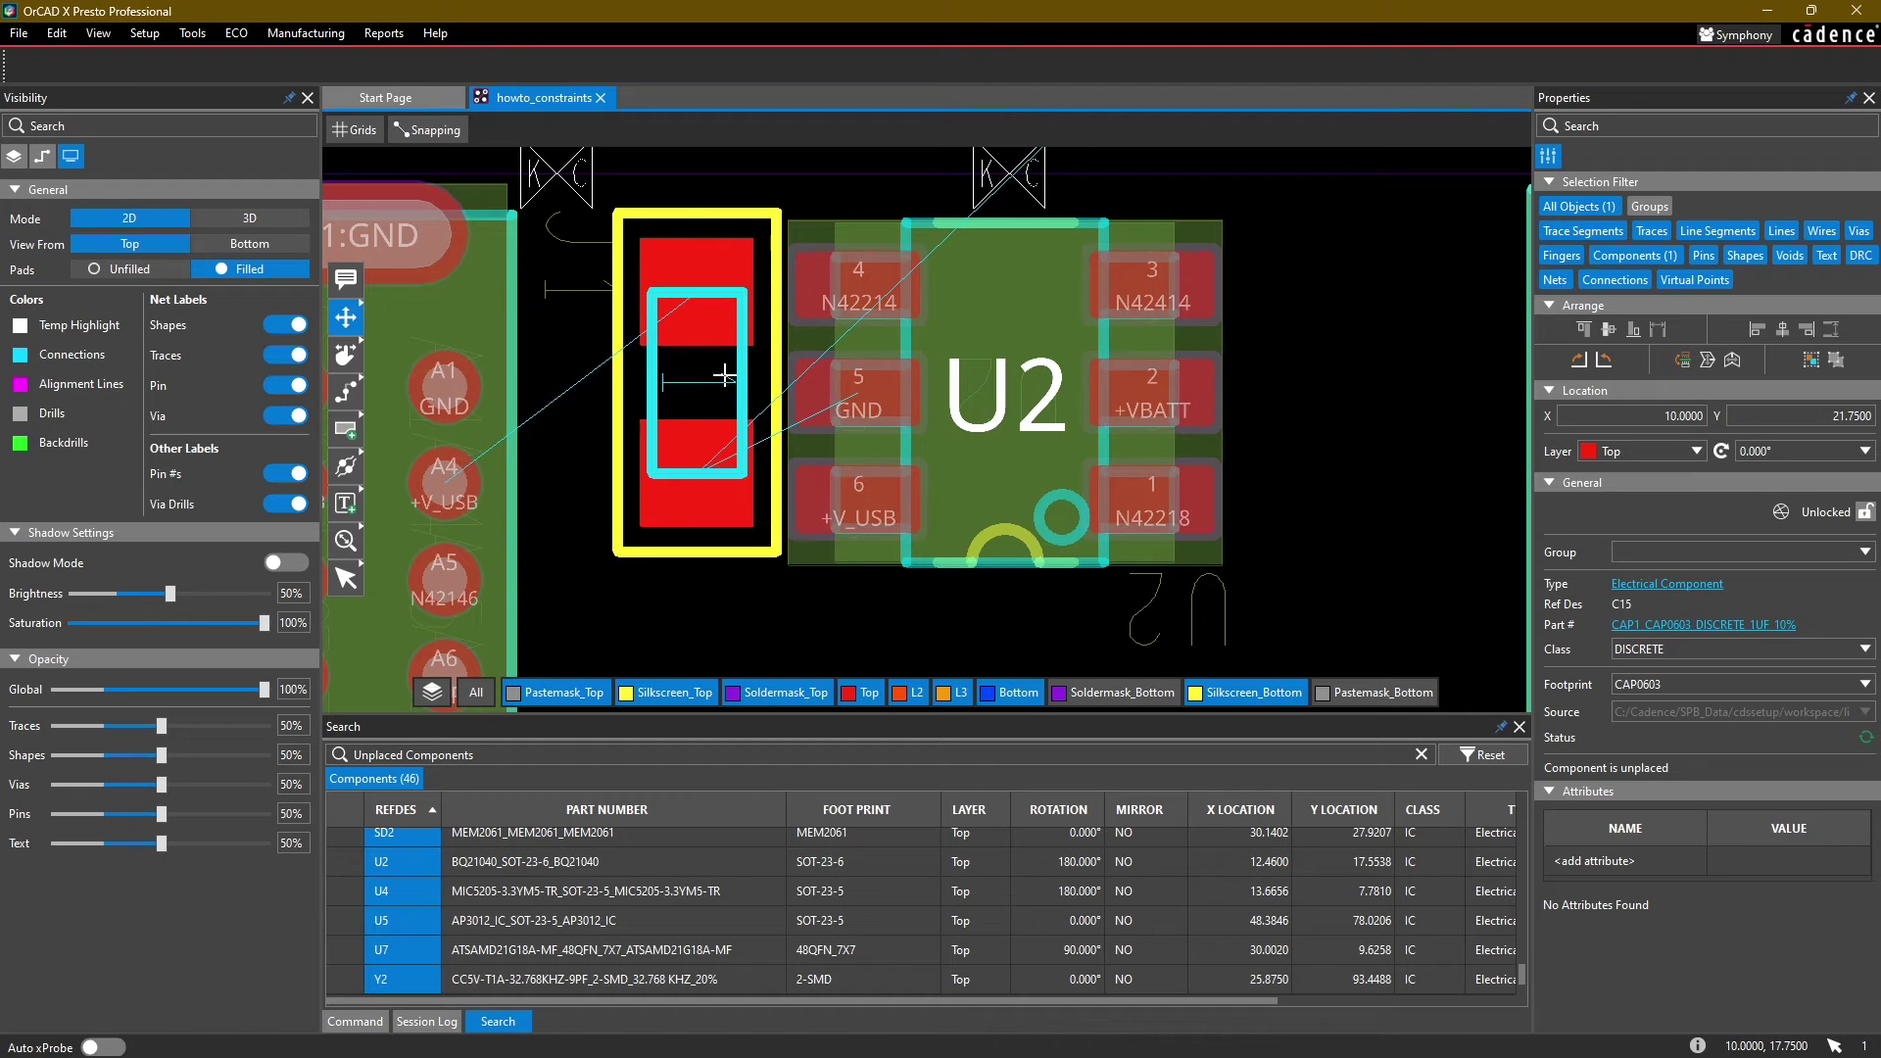
key("r")
left_click(724, 375)
left_click(698, 375)
key("r")
key("r")
left_click(701, 376)
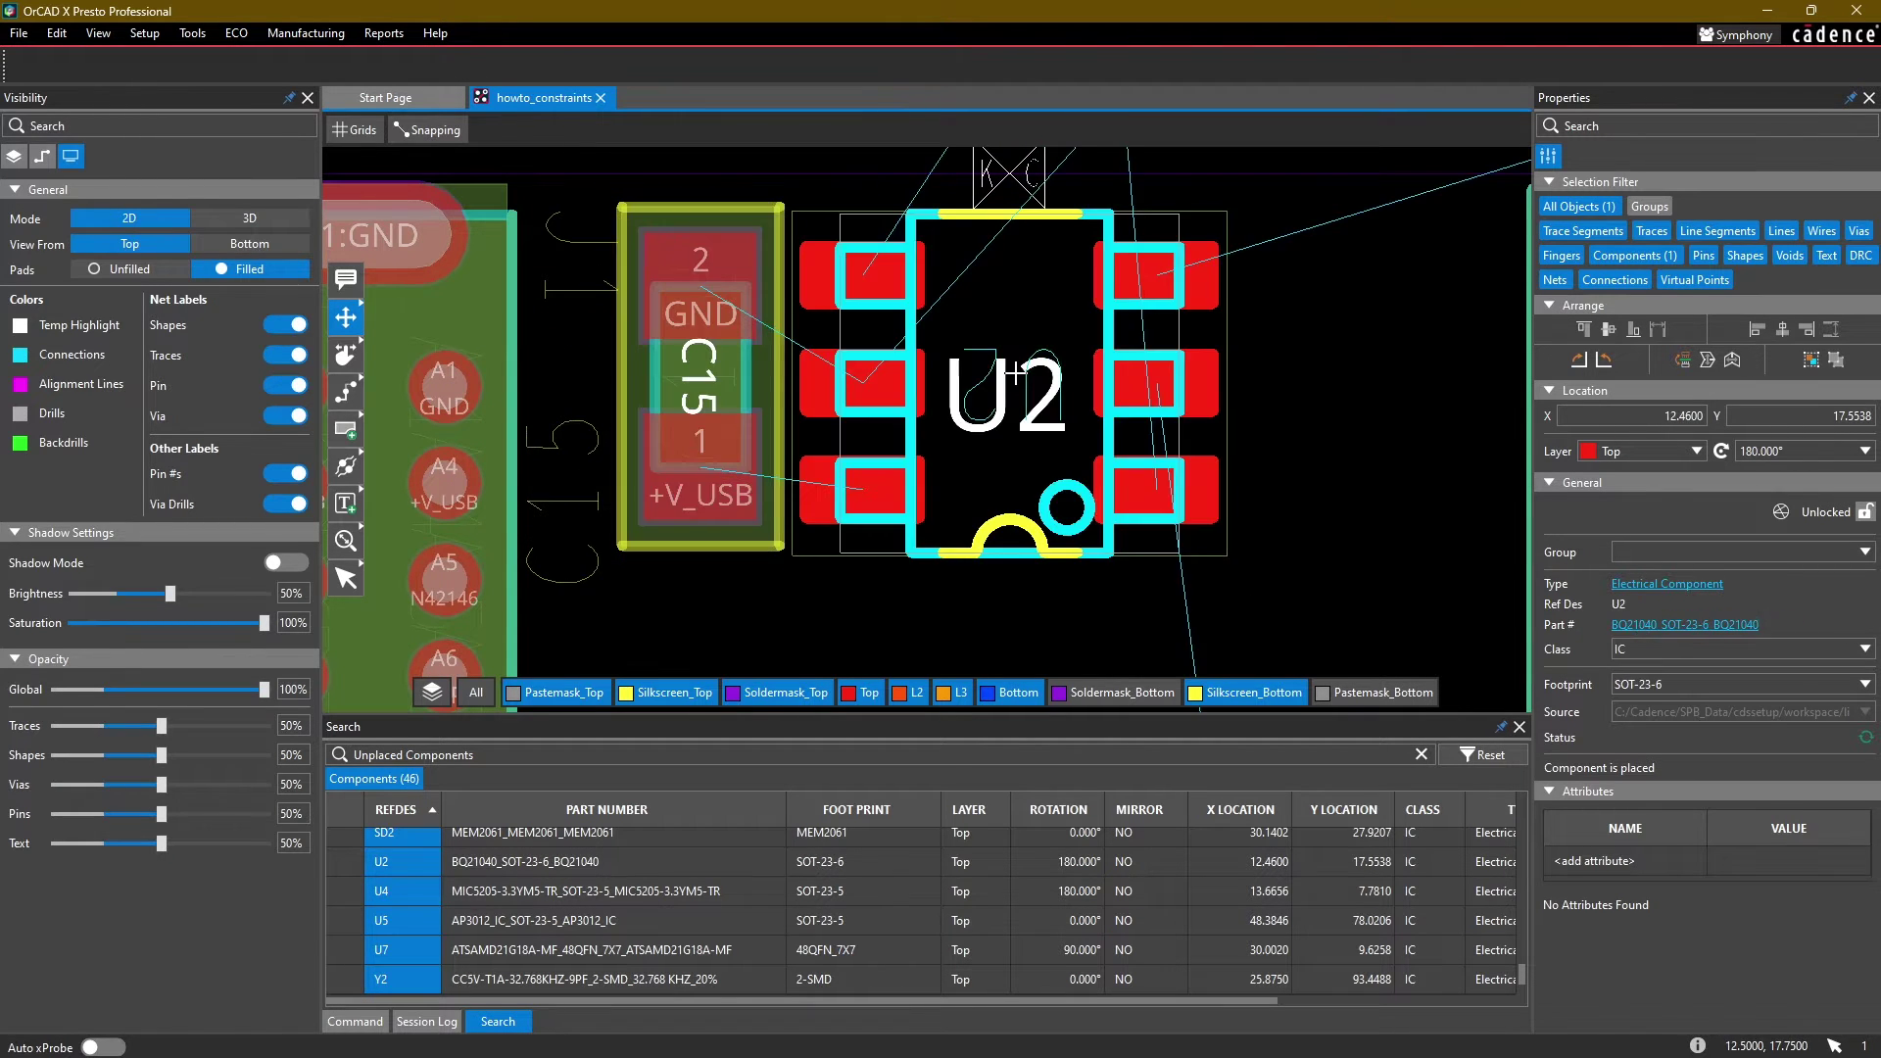
left_click(1367, 304)
Step: Select resistors R10 and R9 above U4 and align them by their left edges
scroll(1340, 279, "down", 2)
middle_click_drag(1341, 279, 1200, 575)
scroll(1298, 228, "down", 1)
middle_click_drag(1298, 228, 1025, 597)
scroll(1028, 264, "down", 1)
middle_click_drag(1015, 269, 949, 151)
middle_click_drag(868, 583, 900, 407)
scroll(899, 406, "up", 2)
middle_click_drag(1020, 284, 1020, 431)
scroll(1010, 383, "up", 1)
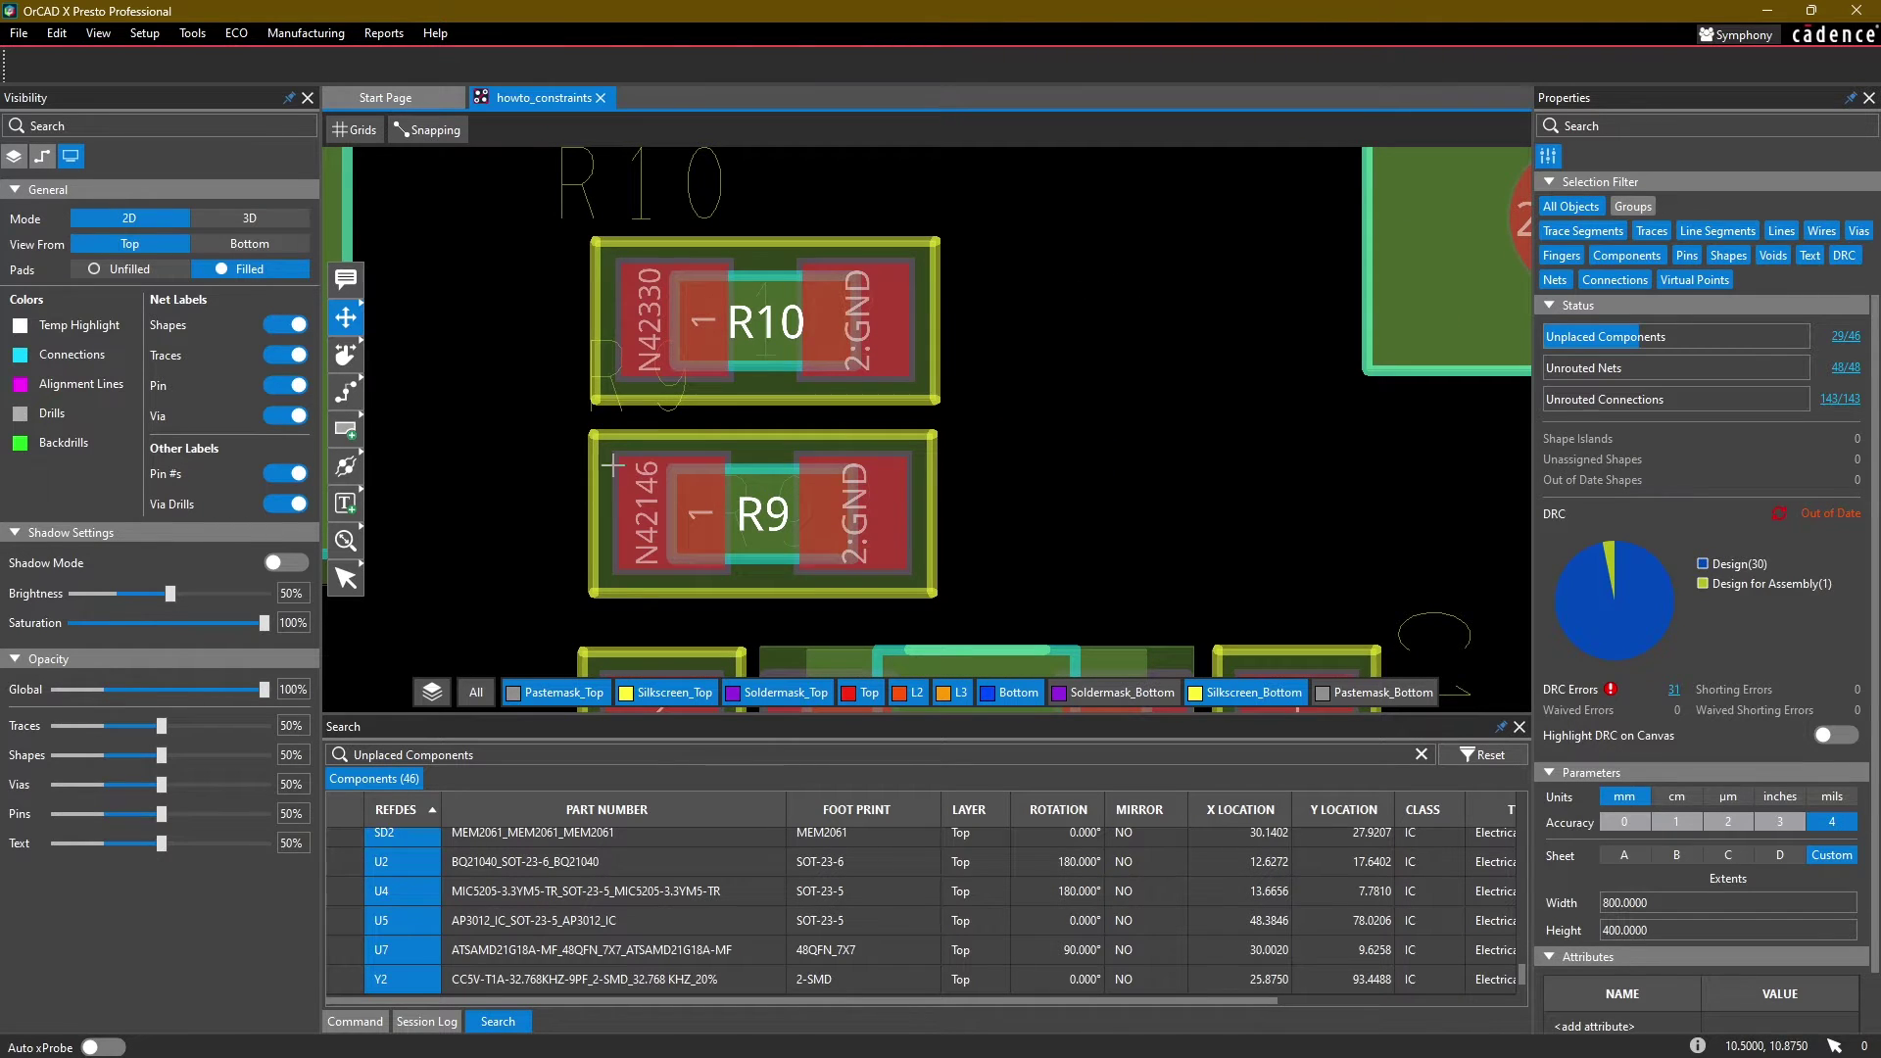
left_click(345, 578)
left_click_drag(1029, 294, 727, 504)
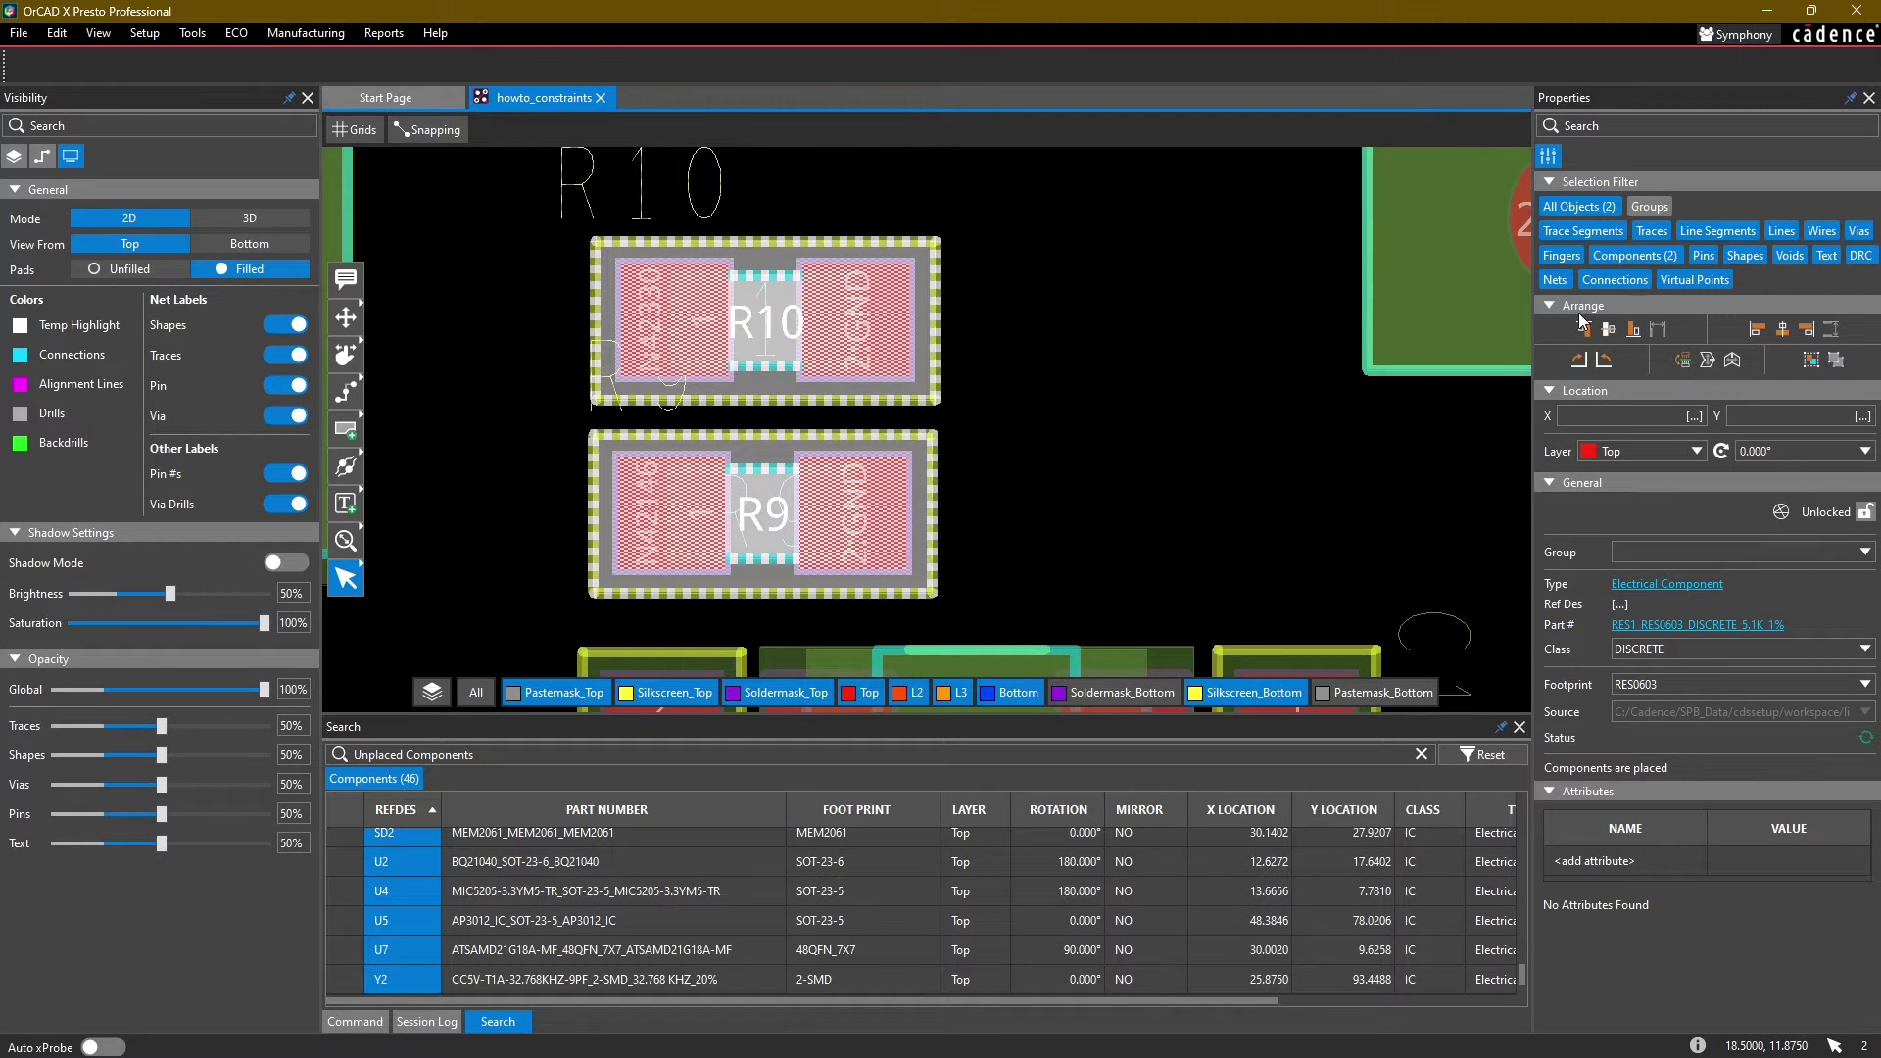
left_click(1754, 327)
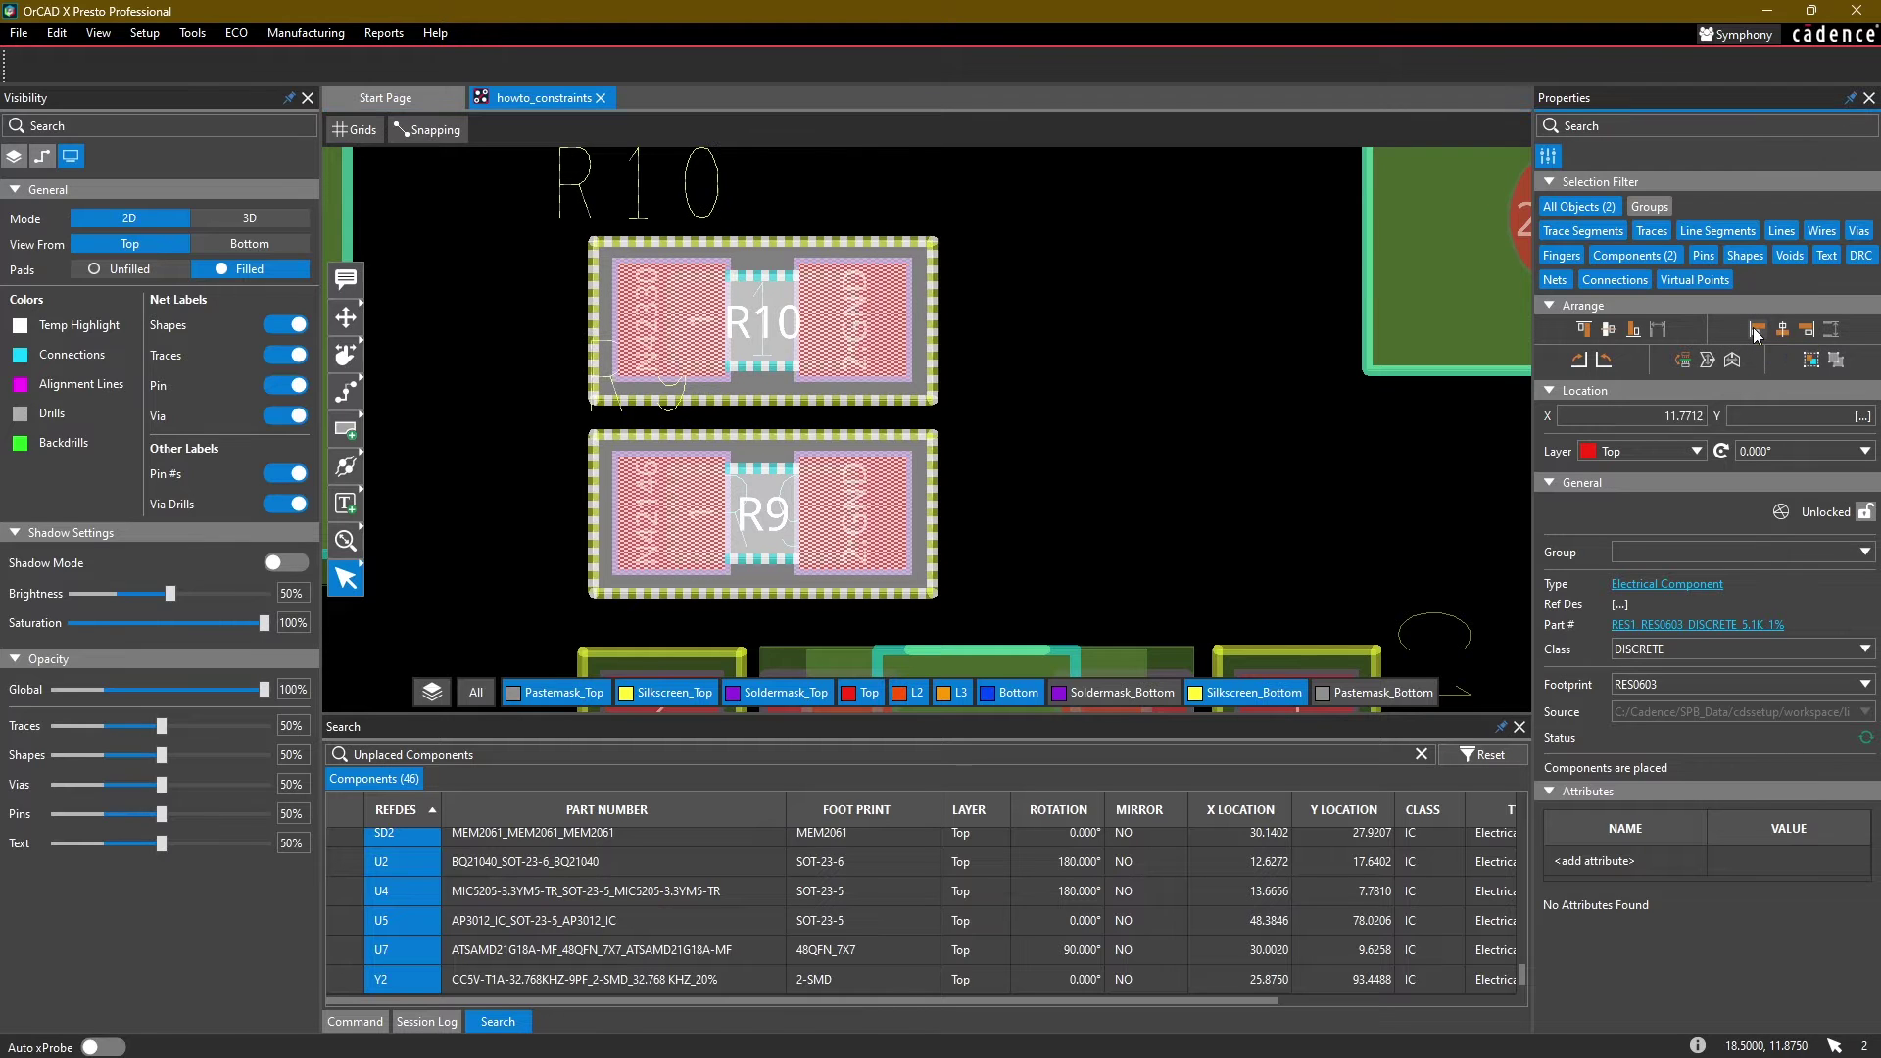
left_click(1120, 335)
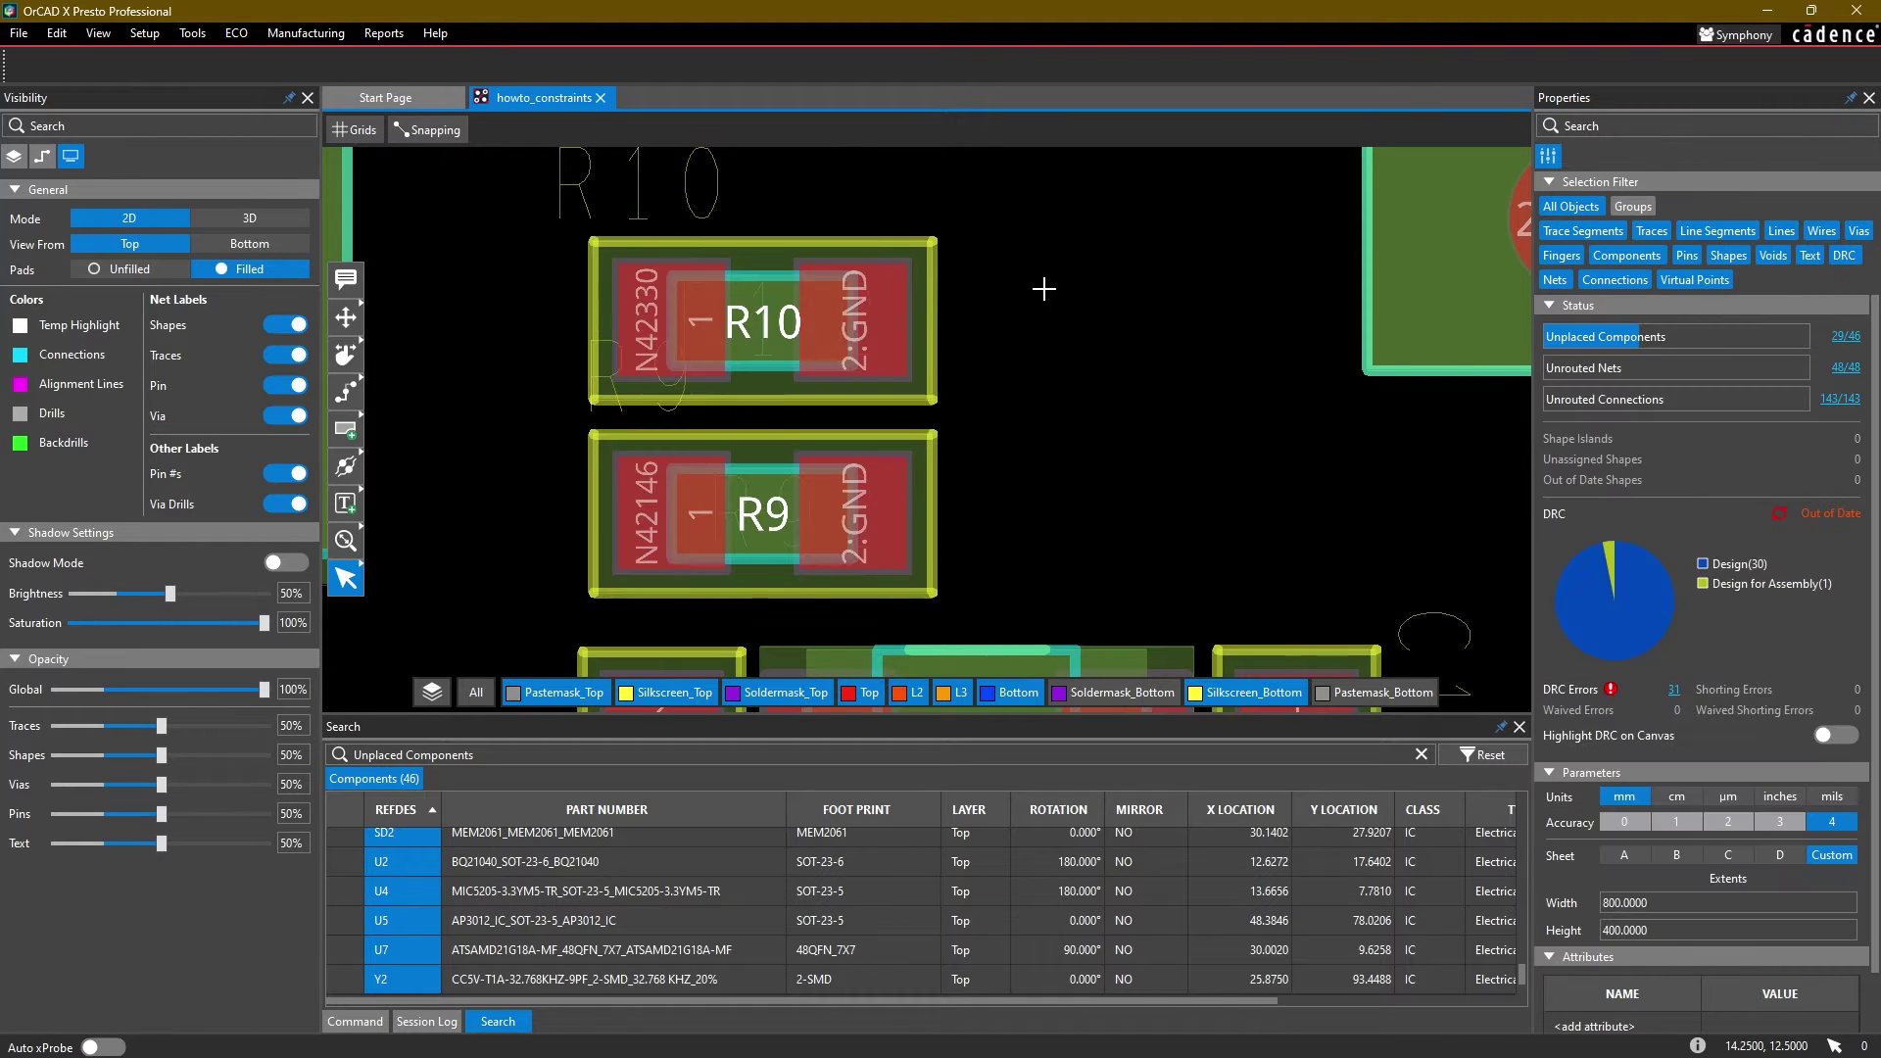
Step: Enable alignment guides for snapping and use them to reposition R10 directly above R9
left_click(437, 133)
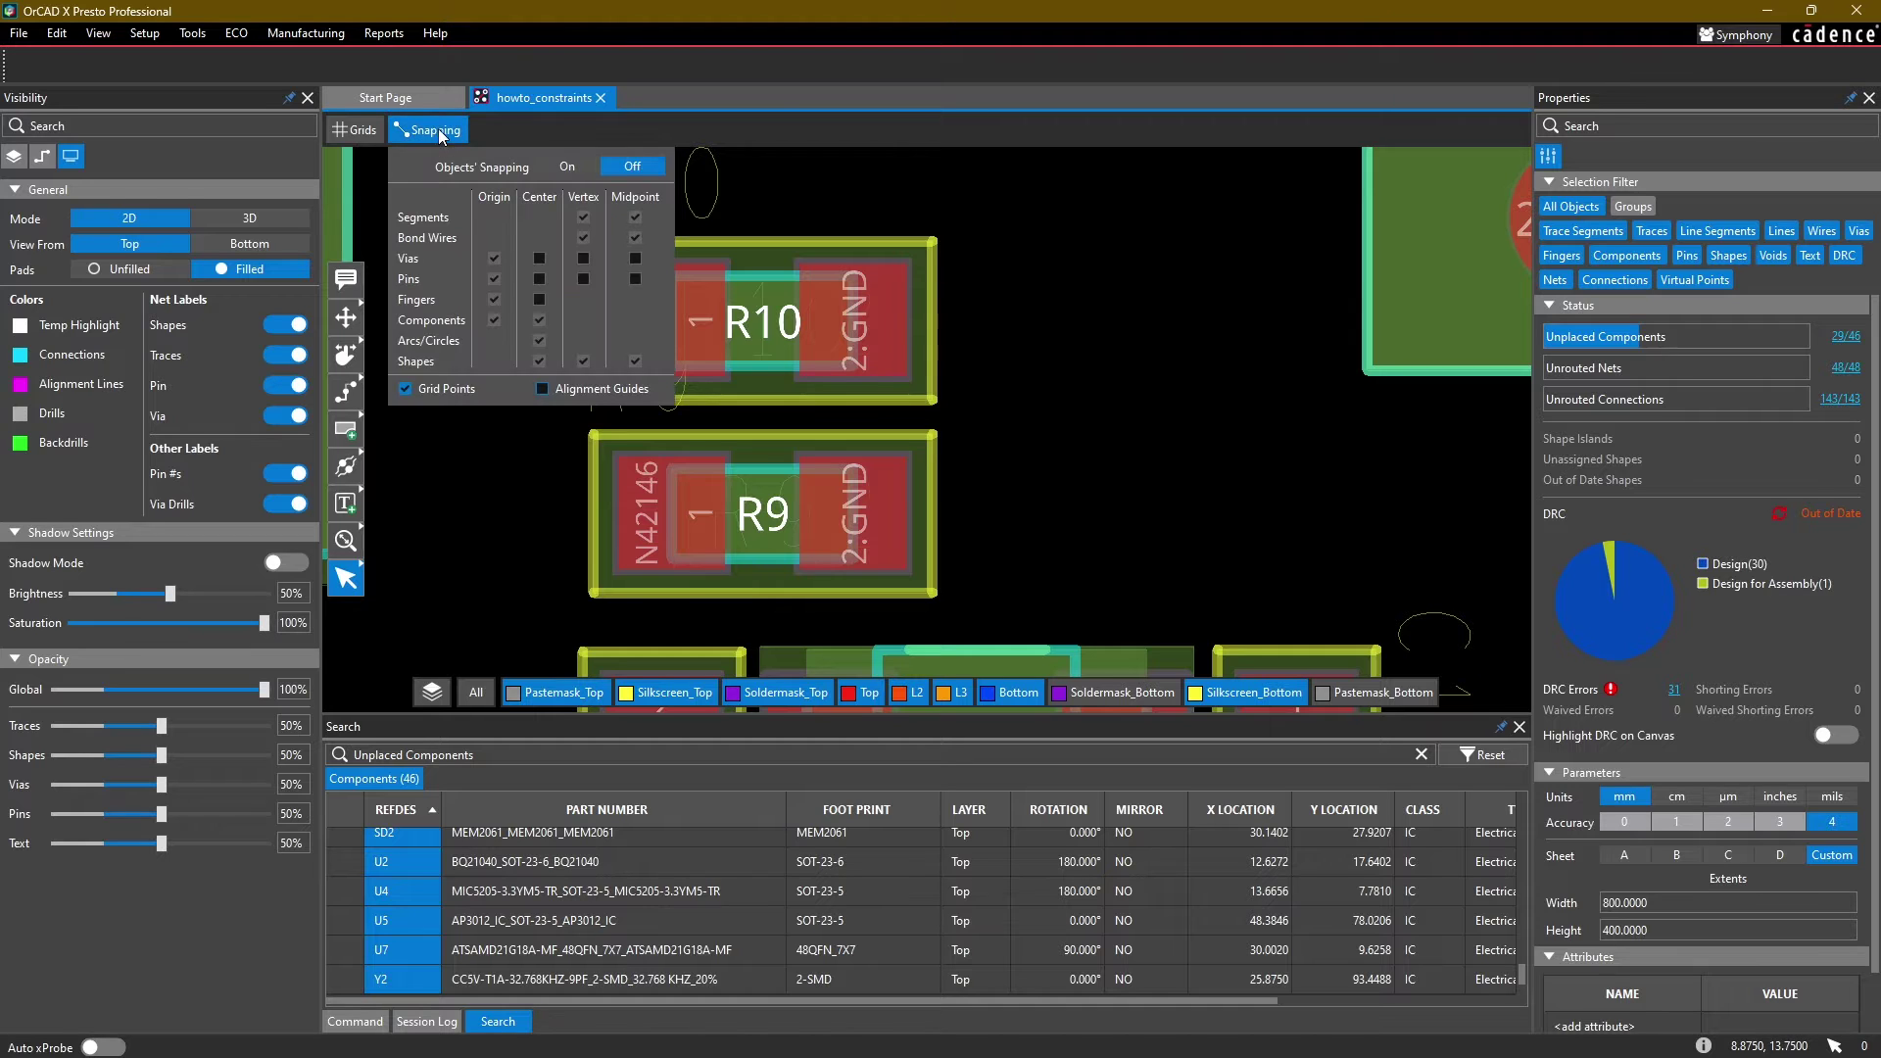
left_click(543, 388)
left_click(1087, 368)
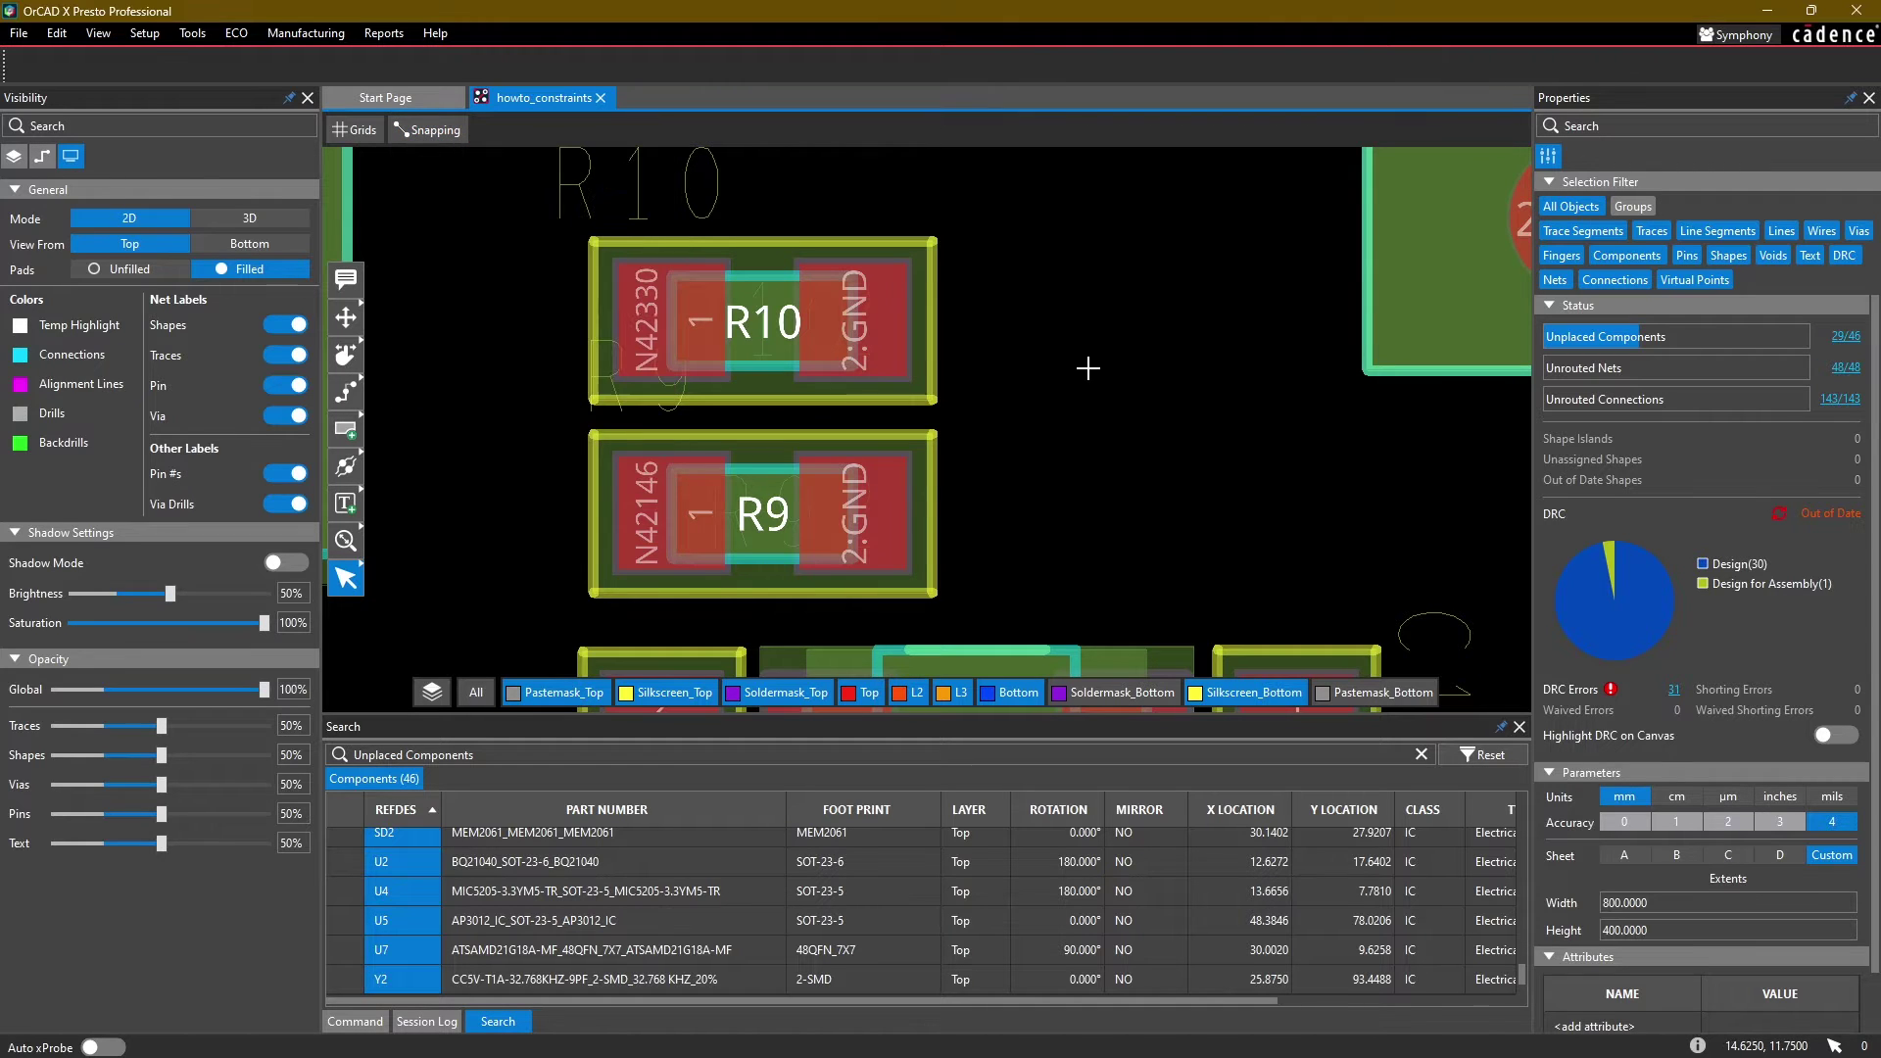
left_click(591, 319)
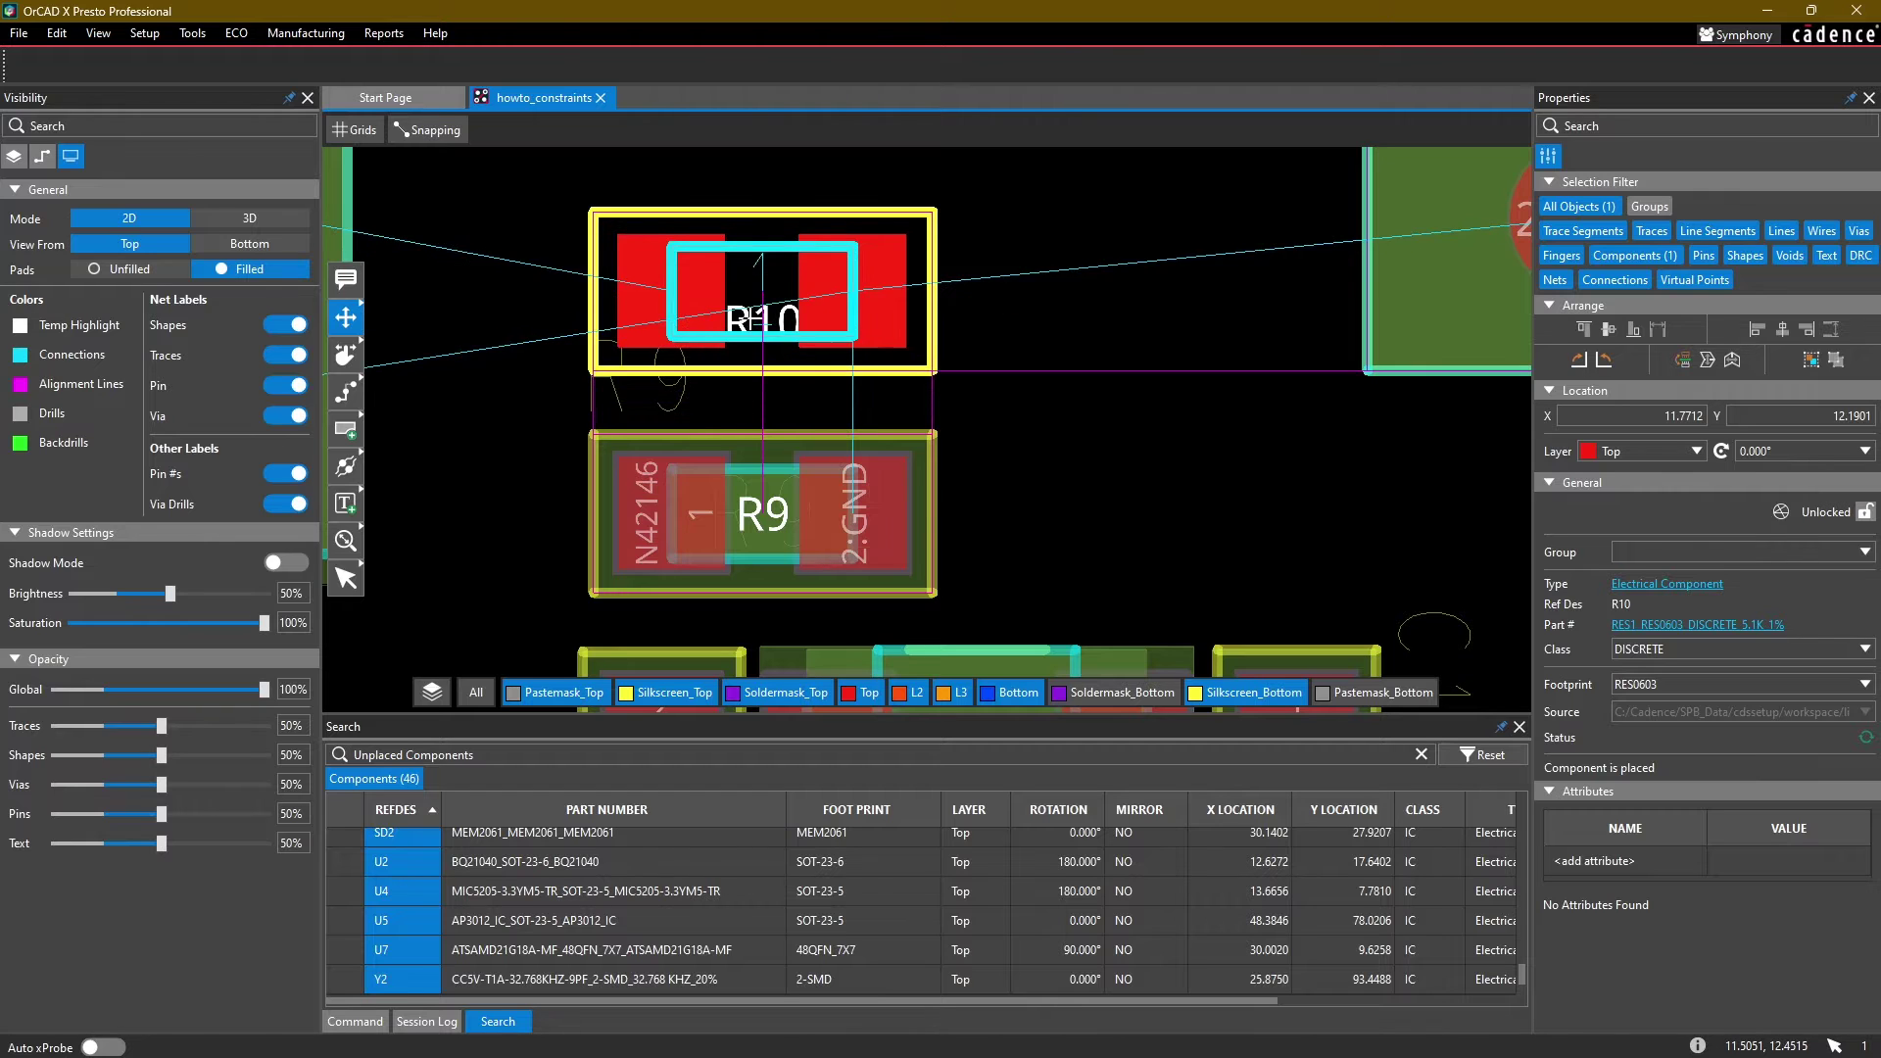
left_click(762, 312)
Step: Switch to OrCAD Capture and select the U5 circuit with L1, D3, C19, C32, R7, R8 and R13
scroll(1075, 287, "down", 6)
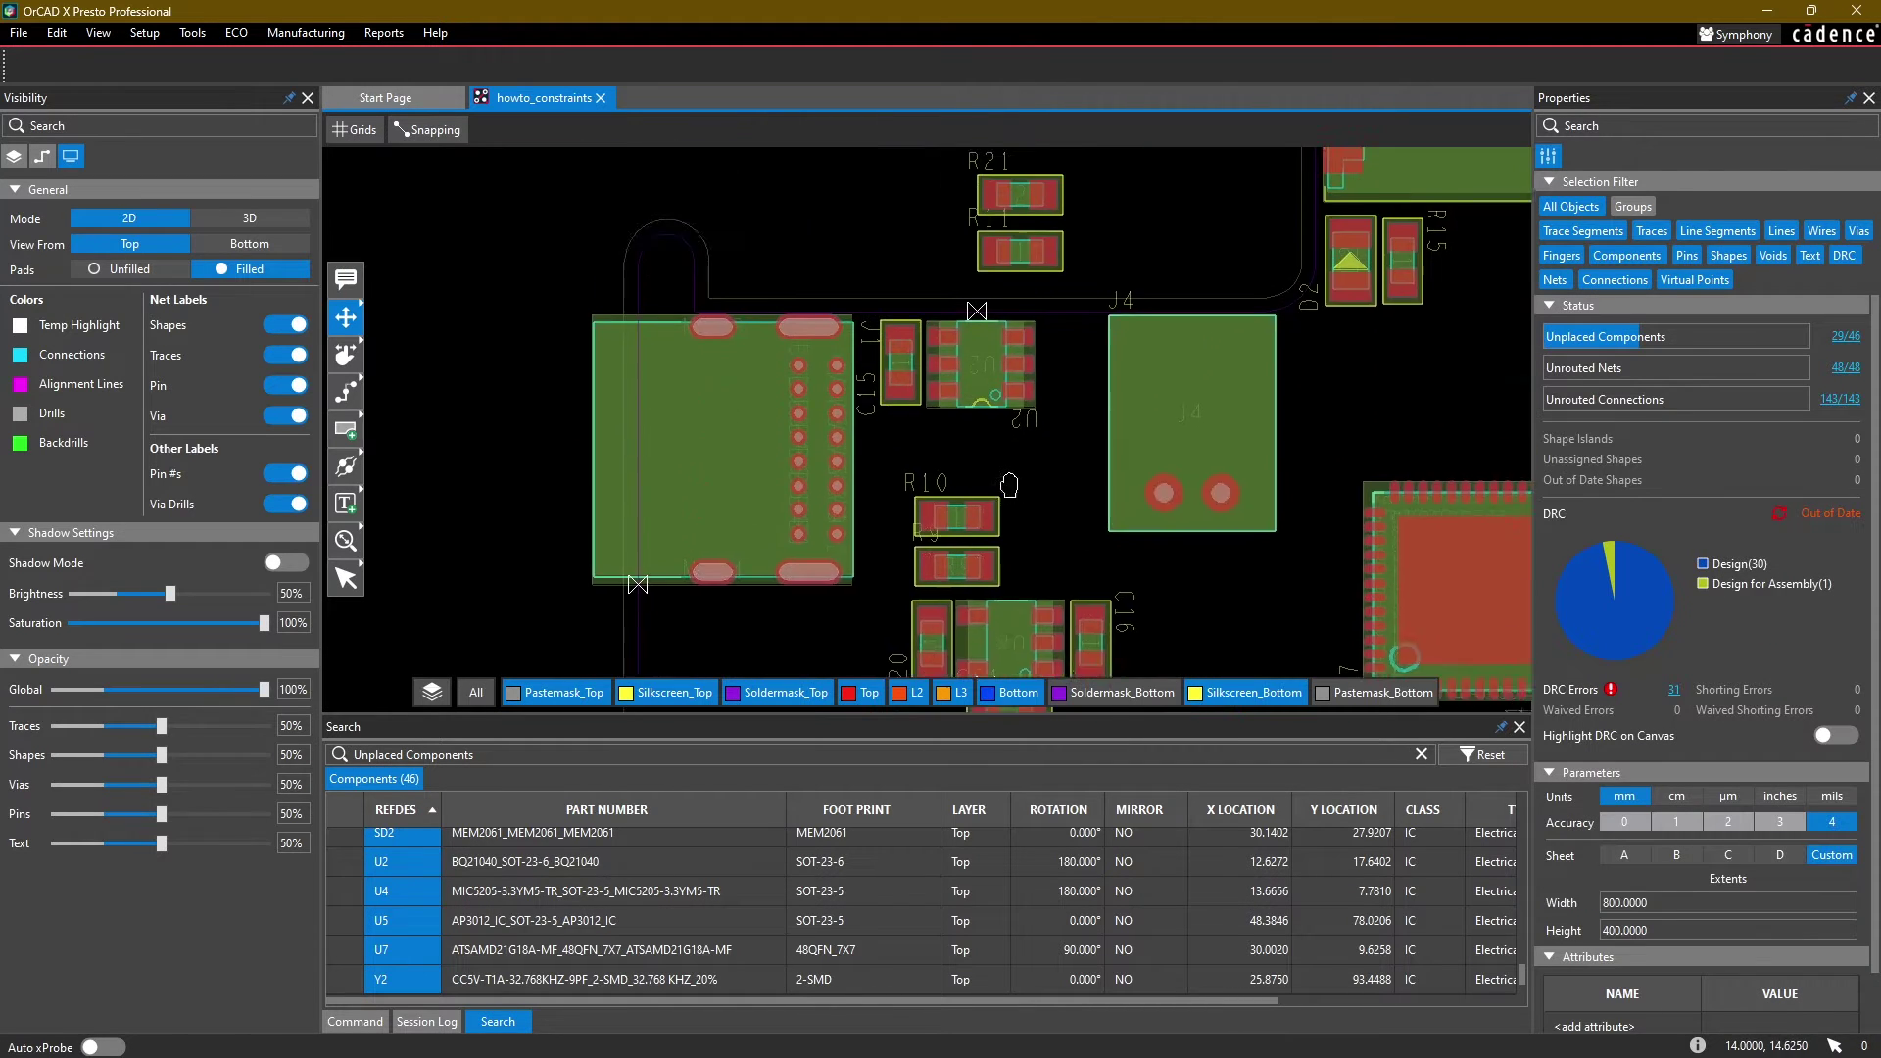
middle_click_drag(1057, 277, 948, 537)
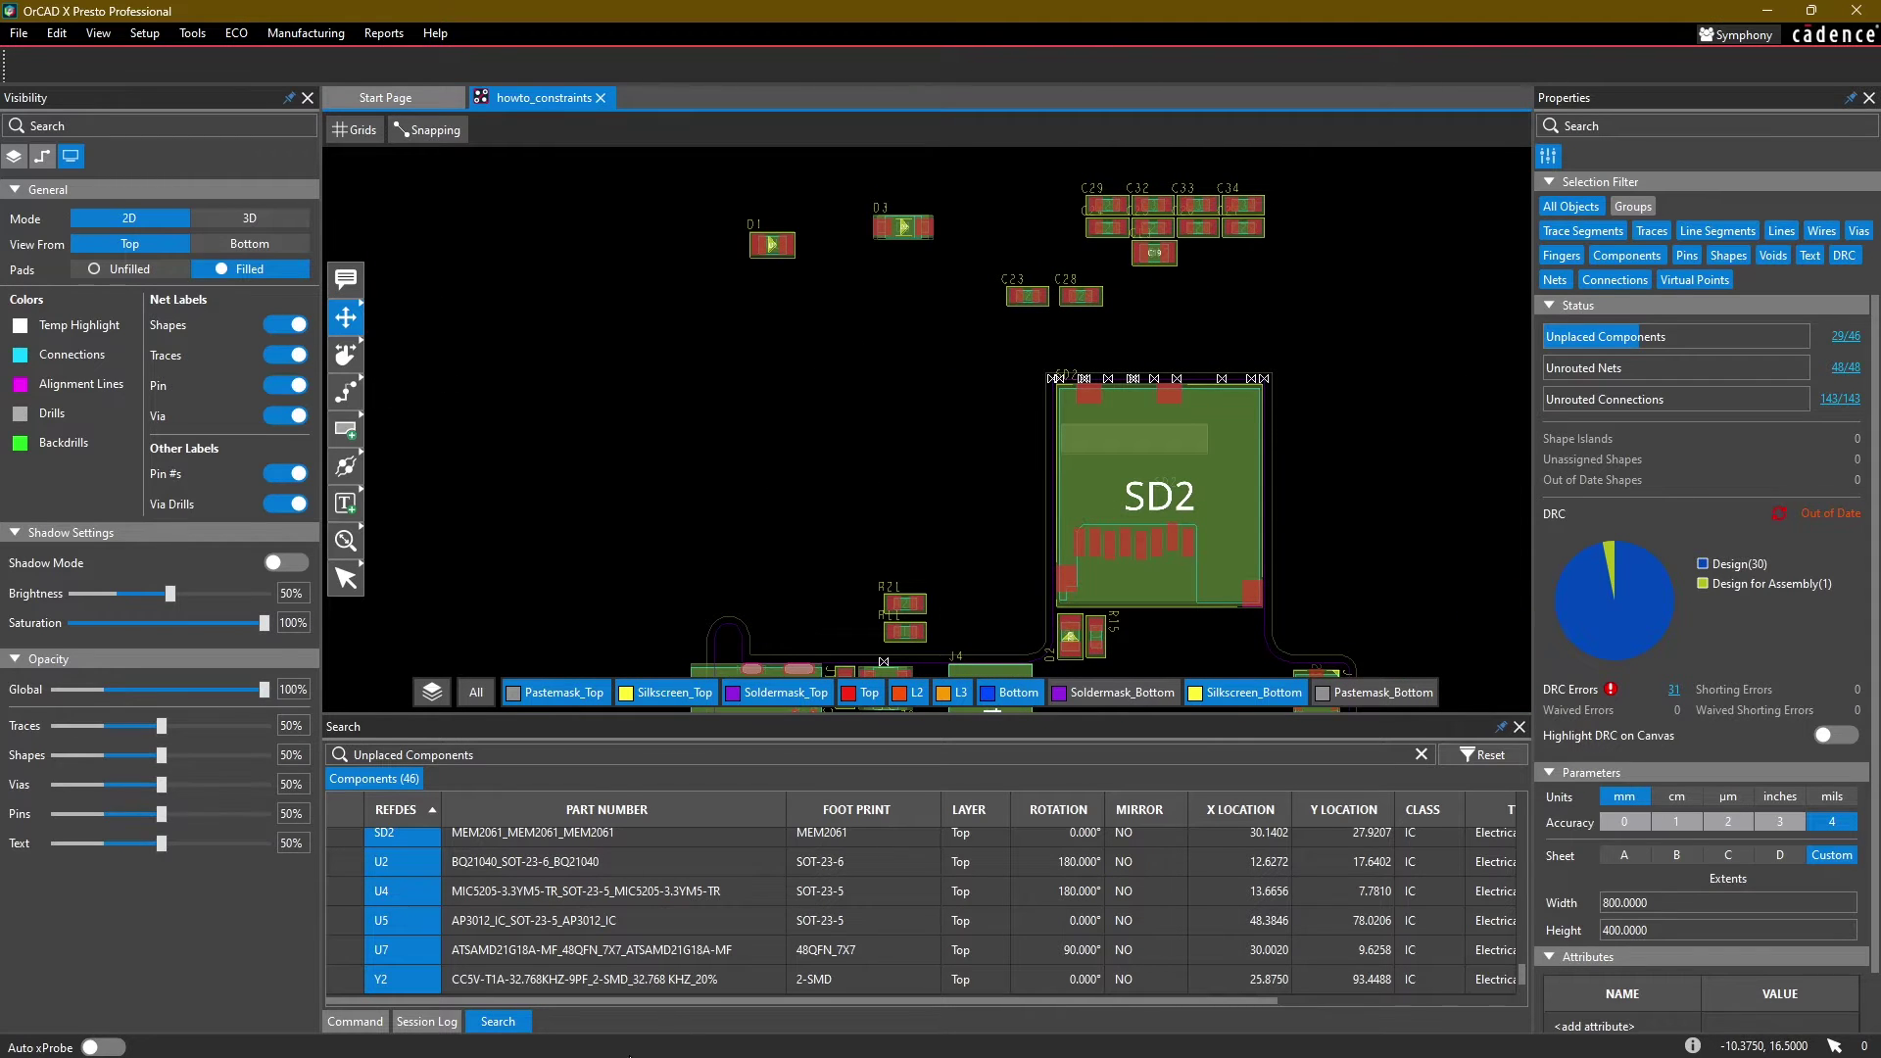
mouse_move(519, 1012)
left_click(334, 1042)
middle_click_drag(972, 645, 1143, 432)
left_click_drag(1665, 715, 1709, 729)
Step: Back in OrCAD X Presto, bring the selected components near the board and place them in Series mode below its outline
left_click(377, 1039)
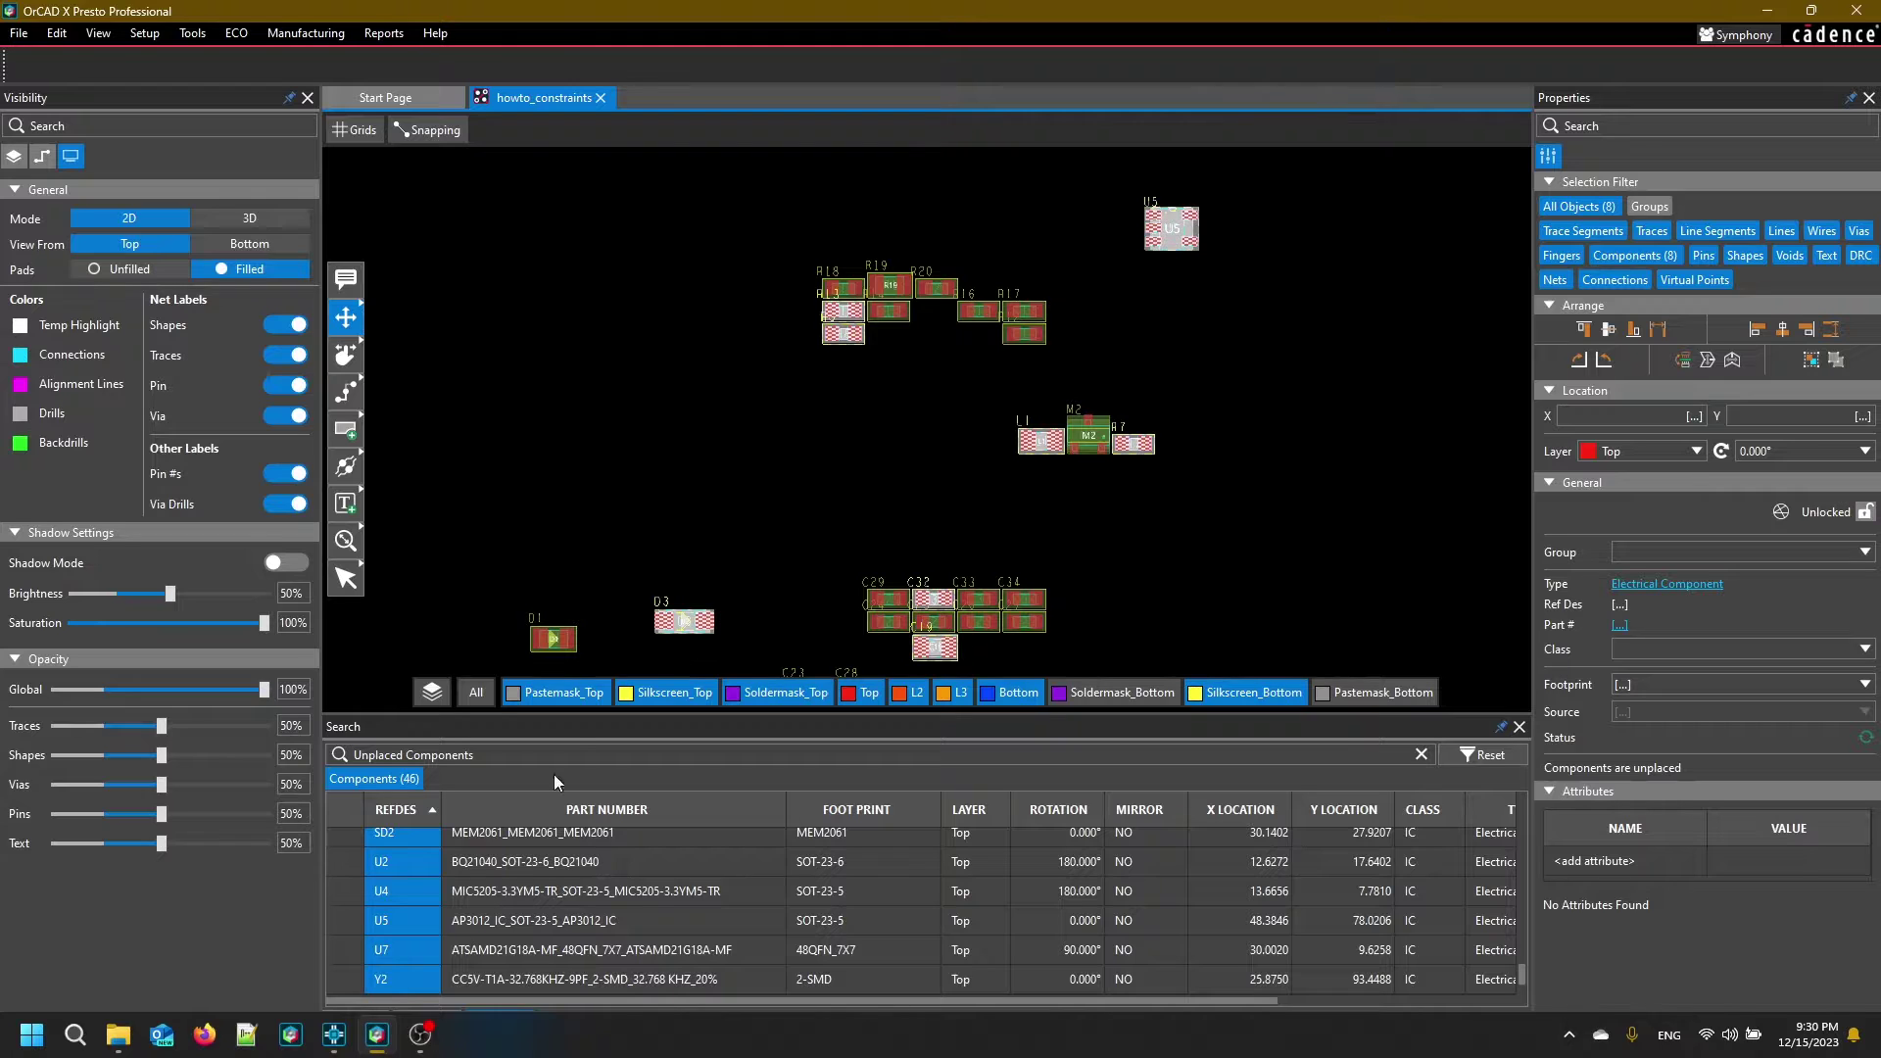
left_click(396, 399)
left_click(844, 333)
middle_click_drag(699, 548, 882, 84)
middle_click_drag(534, 681, 655, 339)
scroll(602, 364, "down", 2)
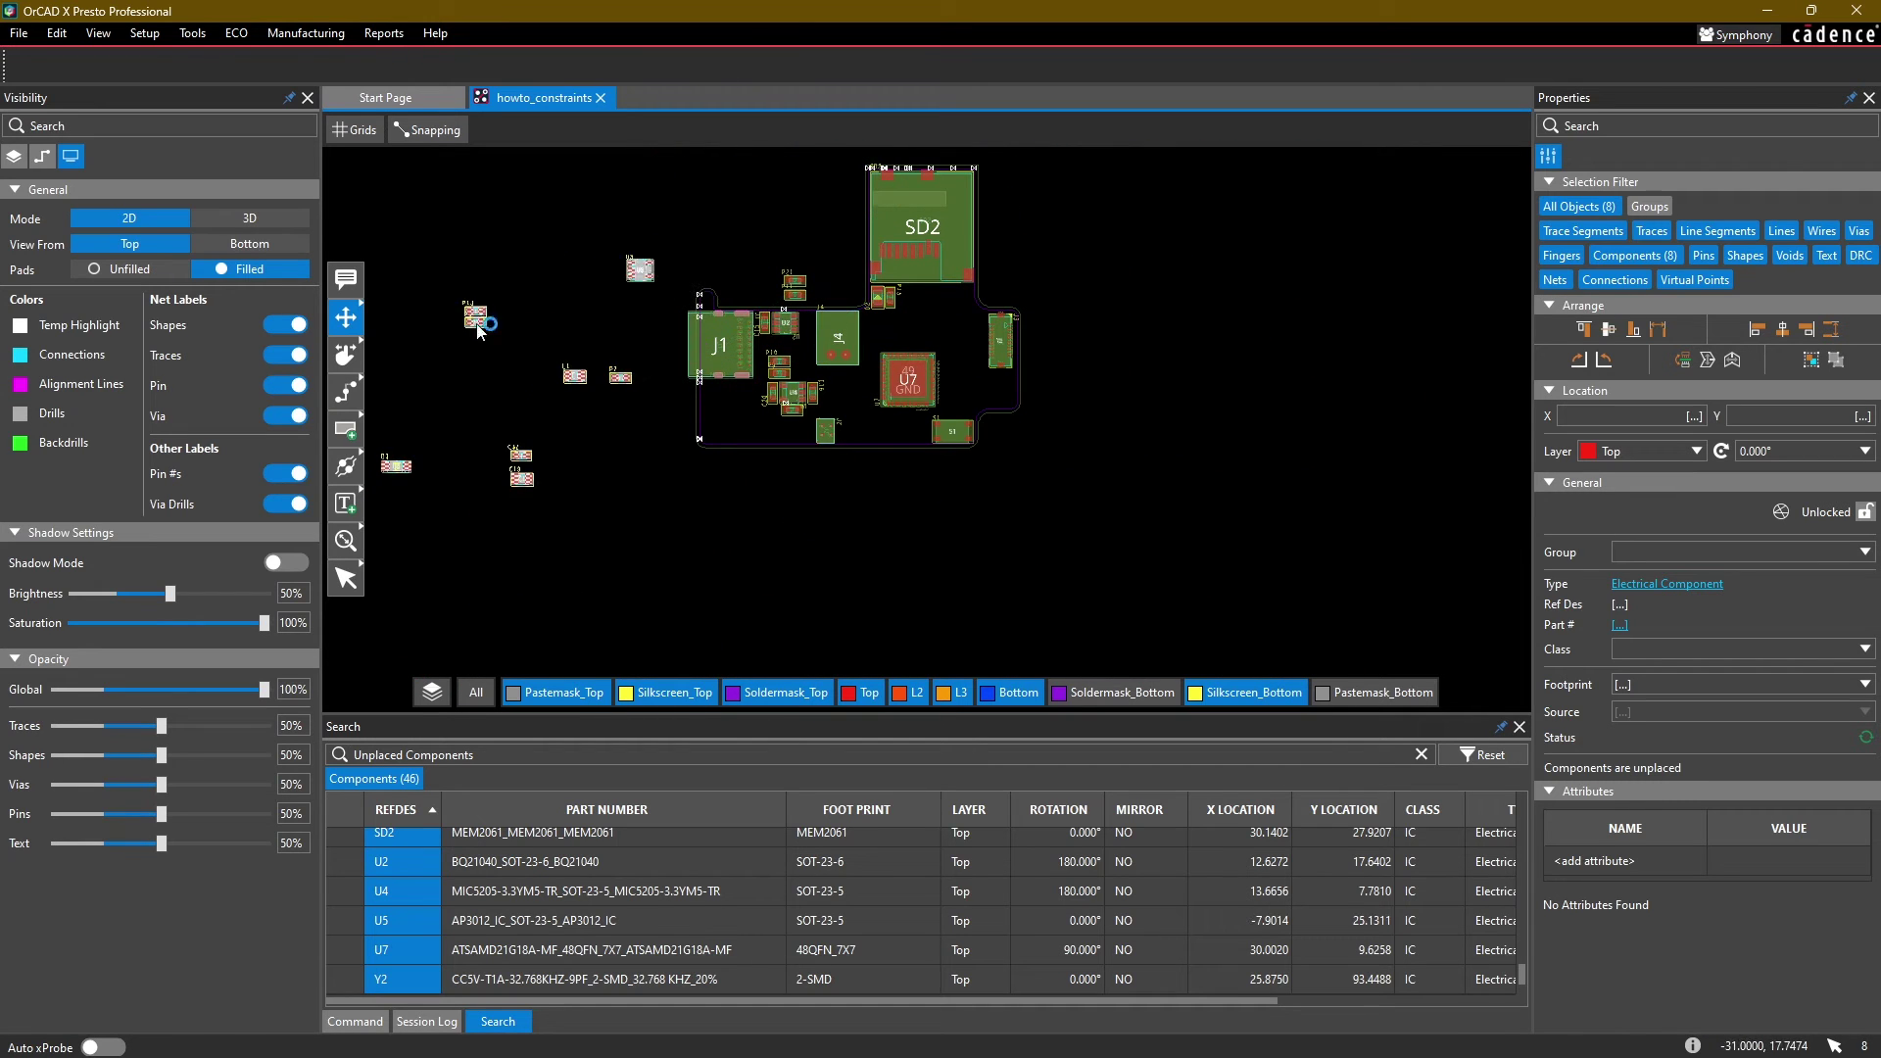
left_click(418, 274)
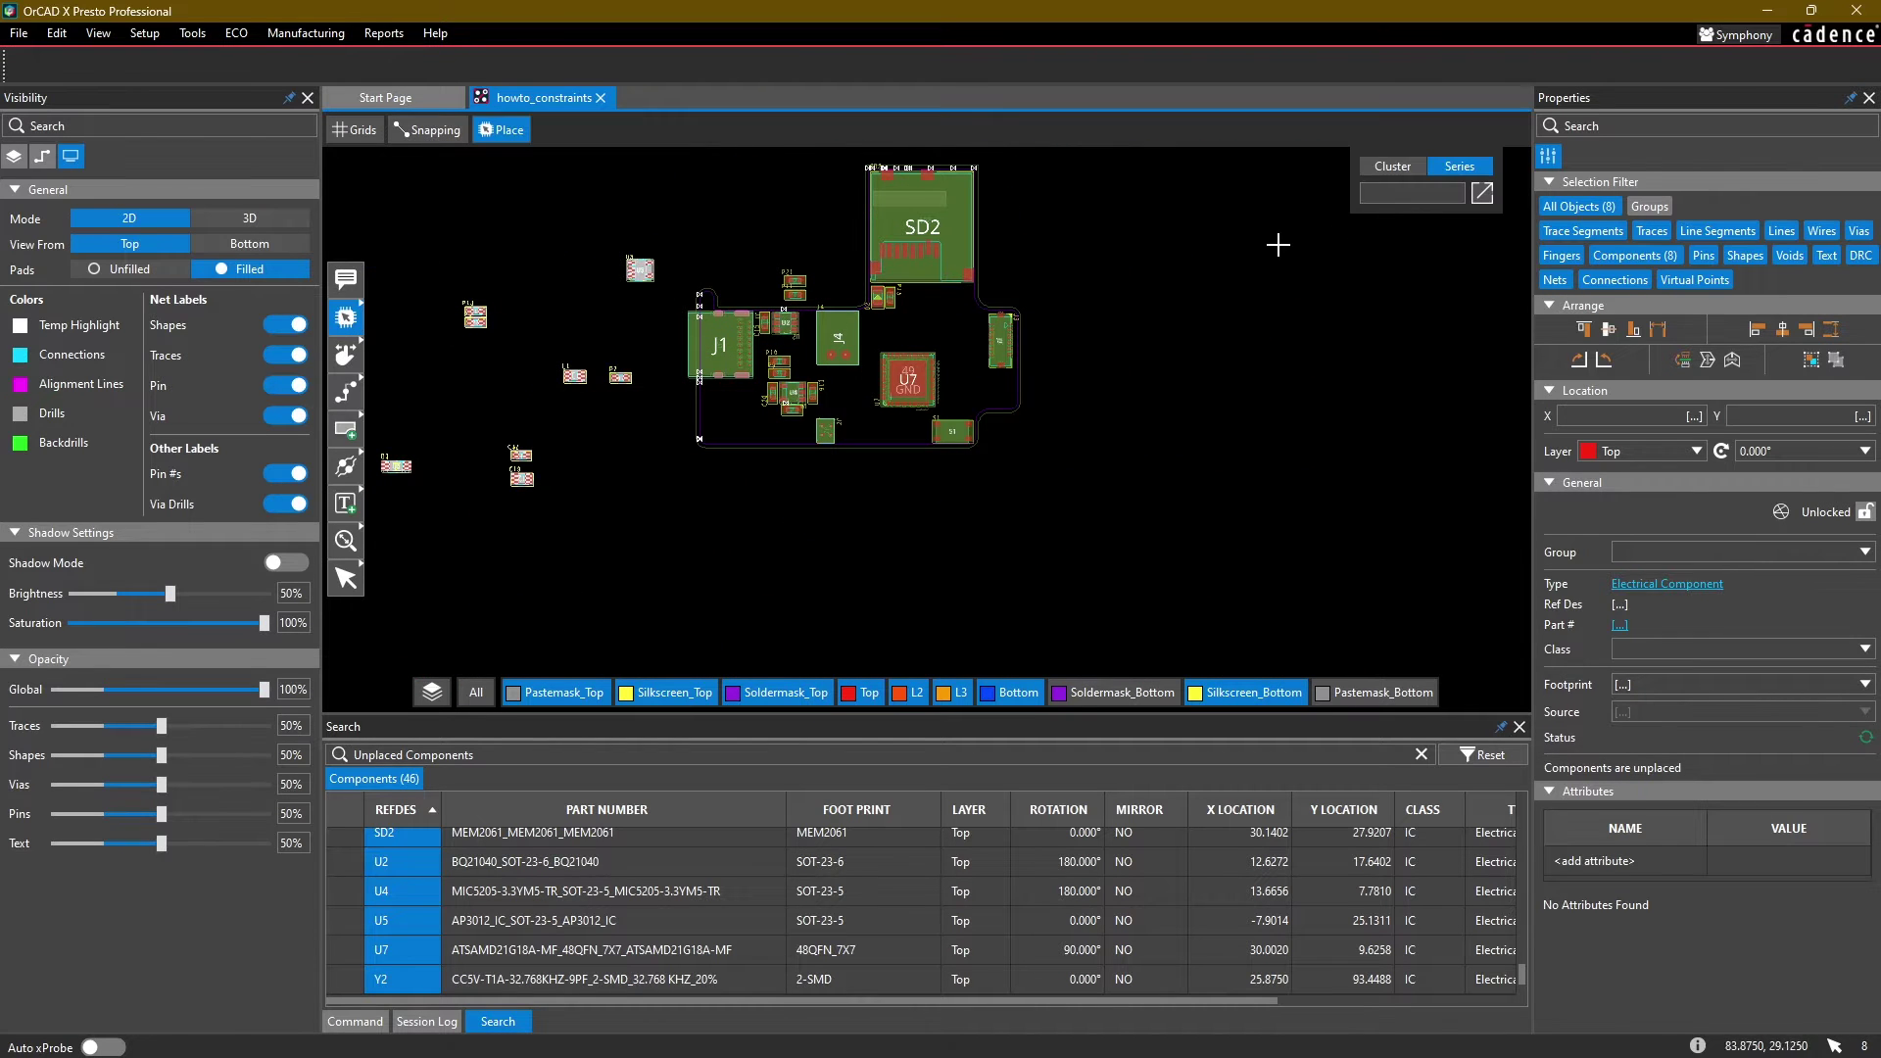
scroll(771, 461, "up", 4)
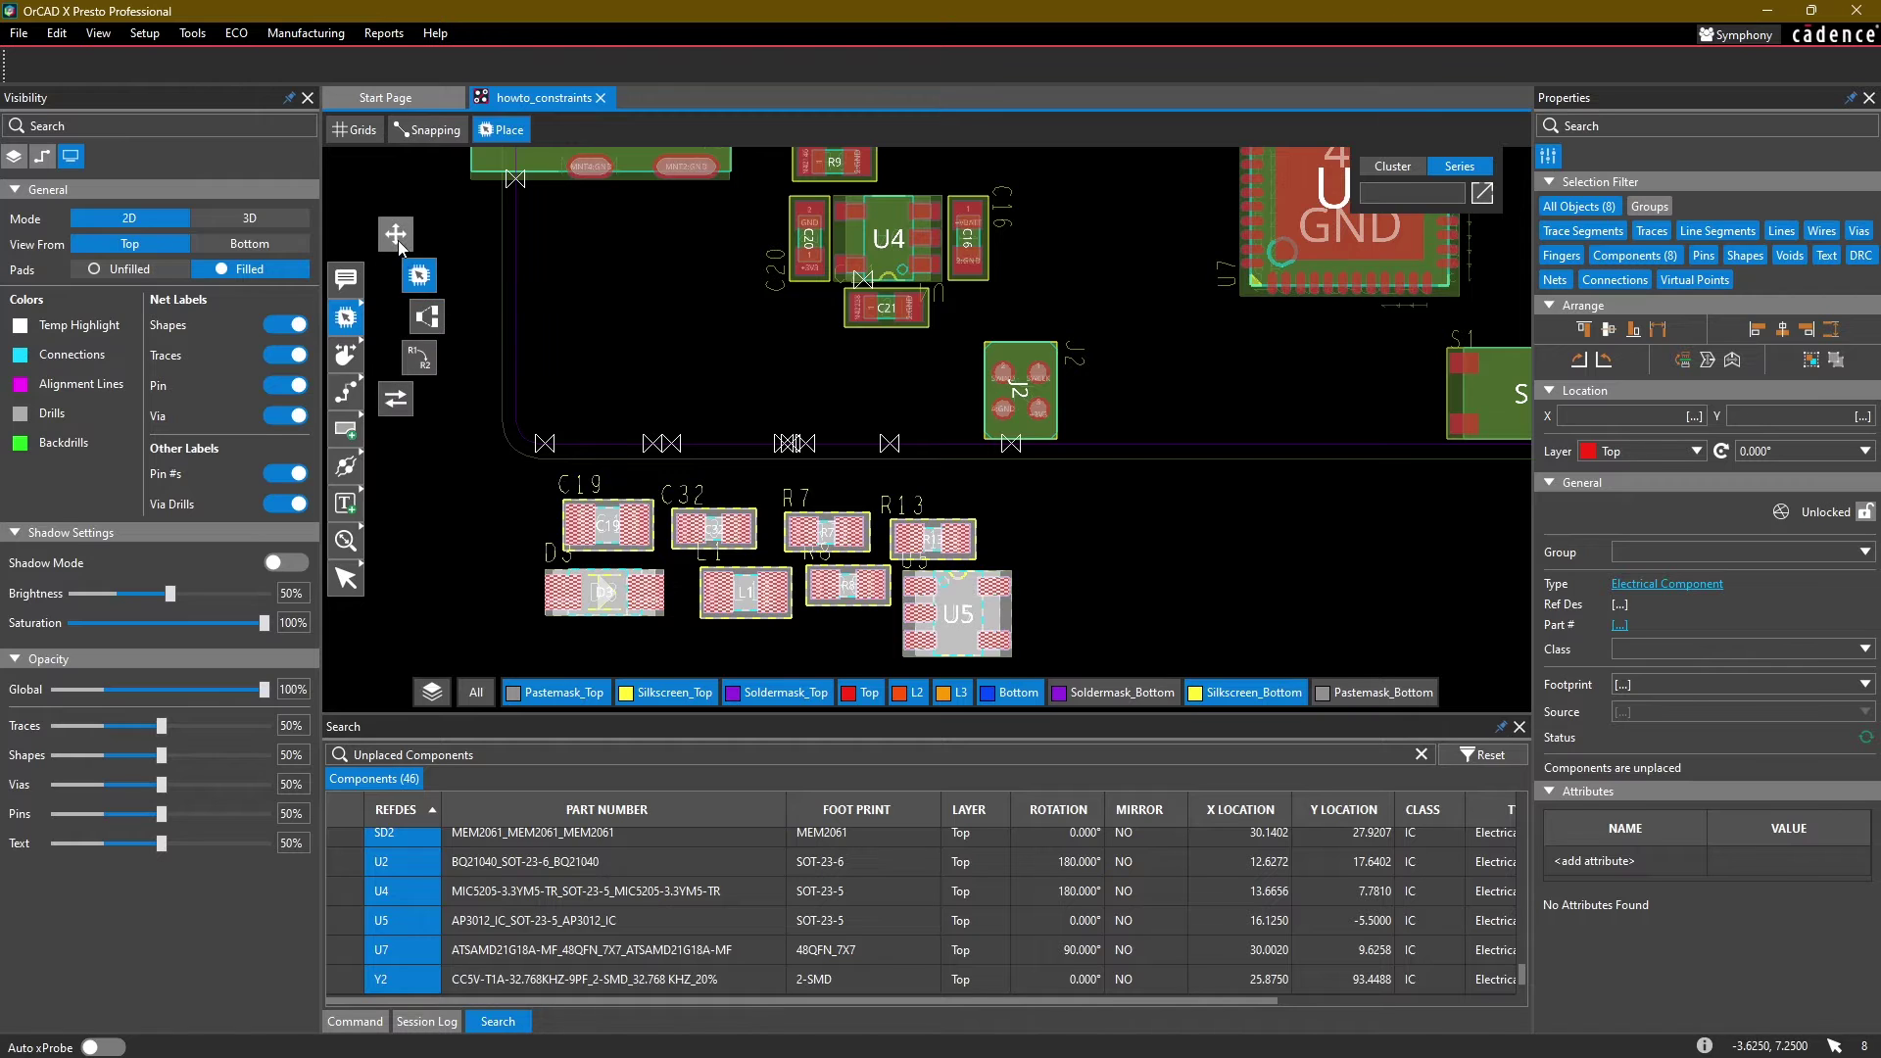
Step: Move U5 inside the lower-left area of the board to 5.1050, 4.2258
left_click(399, 243)
left_click(957, 611)
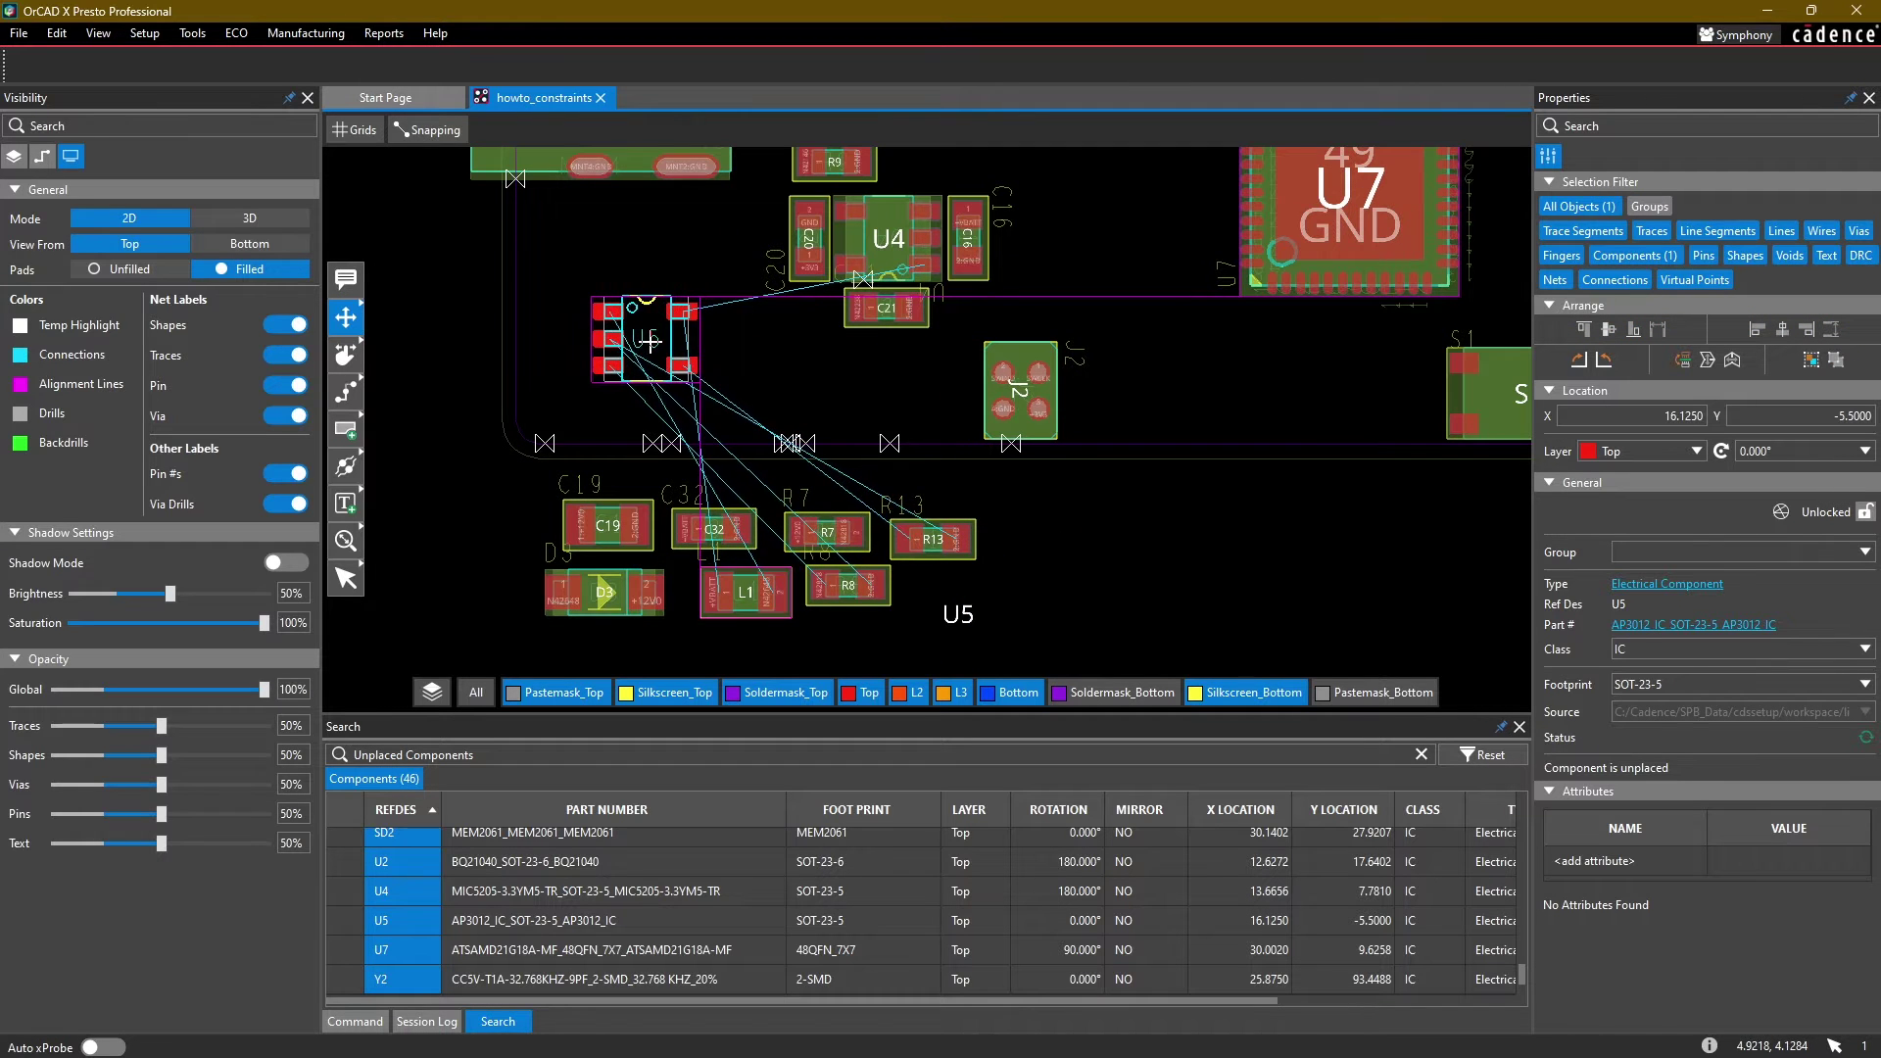
left_click(648, 340)
Step: Place inductor L1 inside the board above U5 at 180° rotation, at 6.4391, 7.1560
left_click(742, 590)
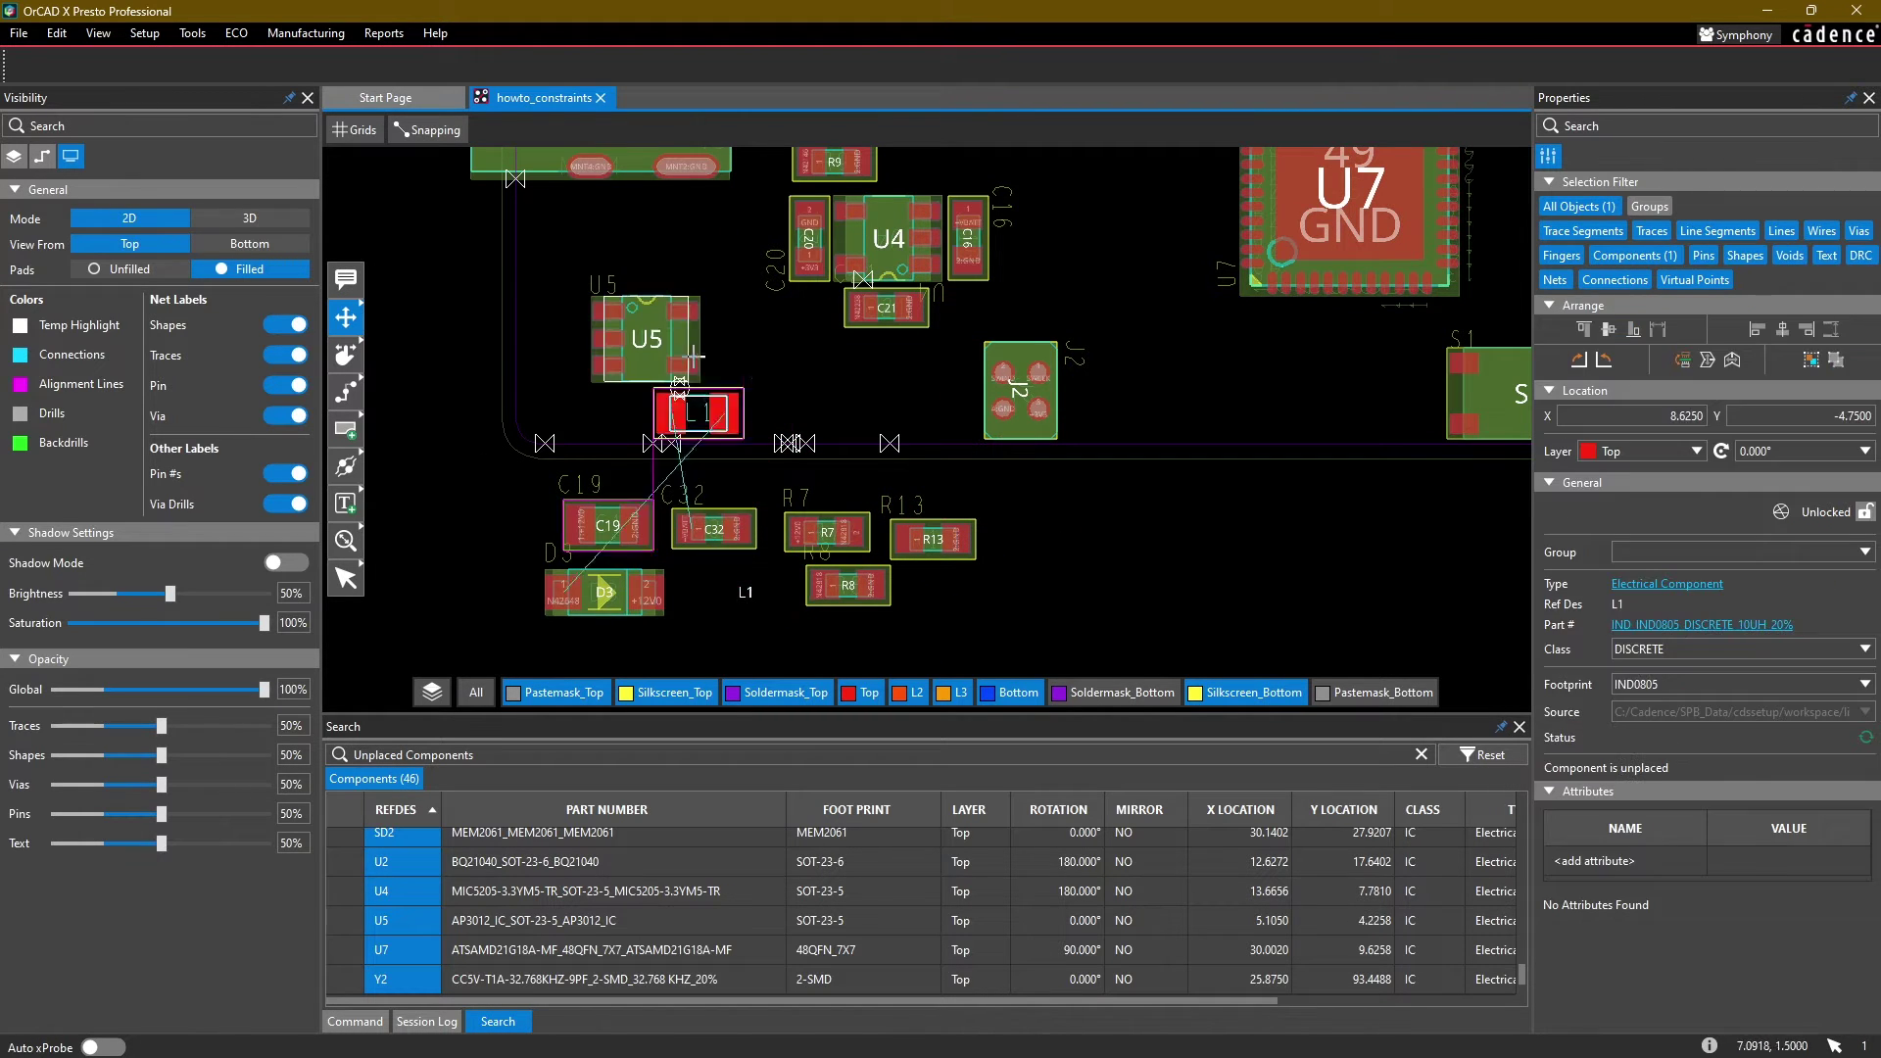
left_click(651, 253)
scroll(651, 252, "up", 5)
left_click(850, 320)
left_click(840, 264)
Step: Turn off the alignment guides and place diode D3 at 180° left of L1, at 4.0503, 7.2418
left_click(428, 129)
left_click(437, 137)
scroll(806, 366, "down", 3)
middle_click_drag(943, 470, 873, 277)
scroll(855, 403, "down", 2)
middle_click_drag(794, 402, 793, 472)
left_click(764, 580)
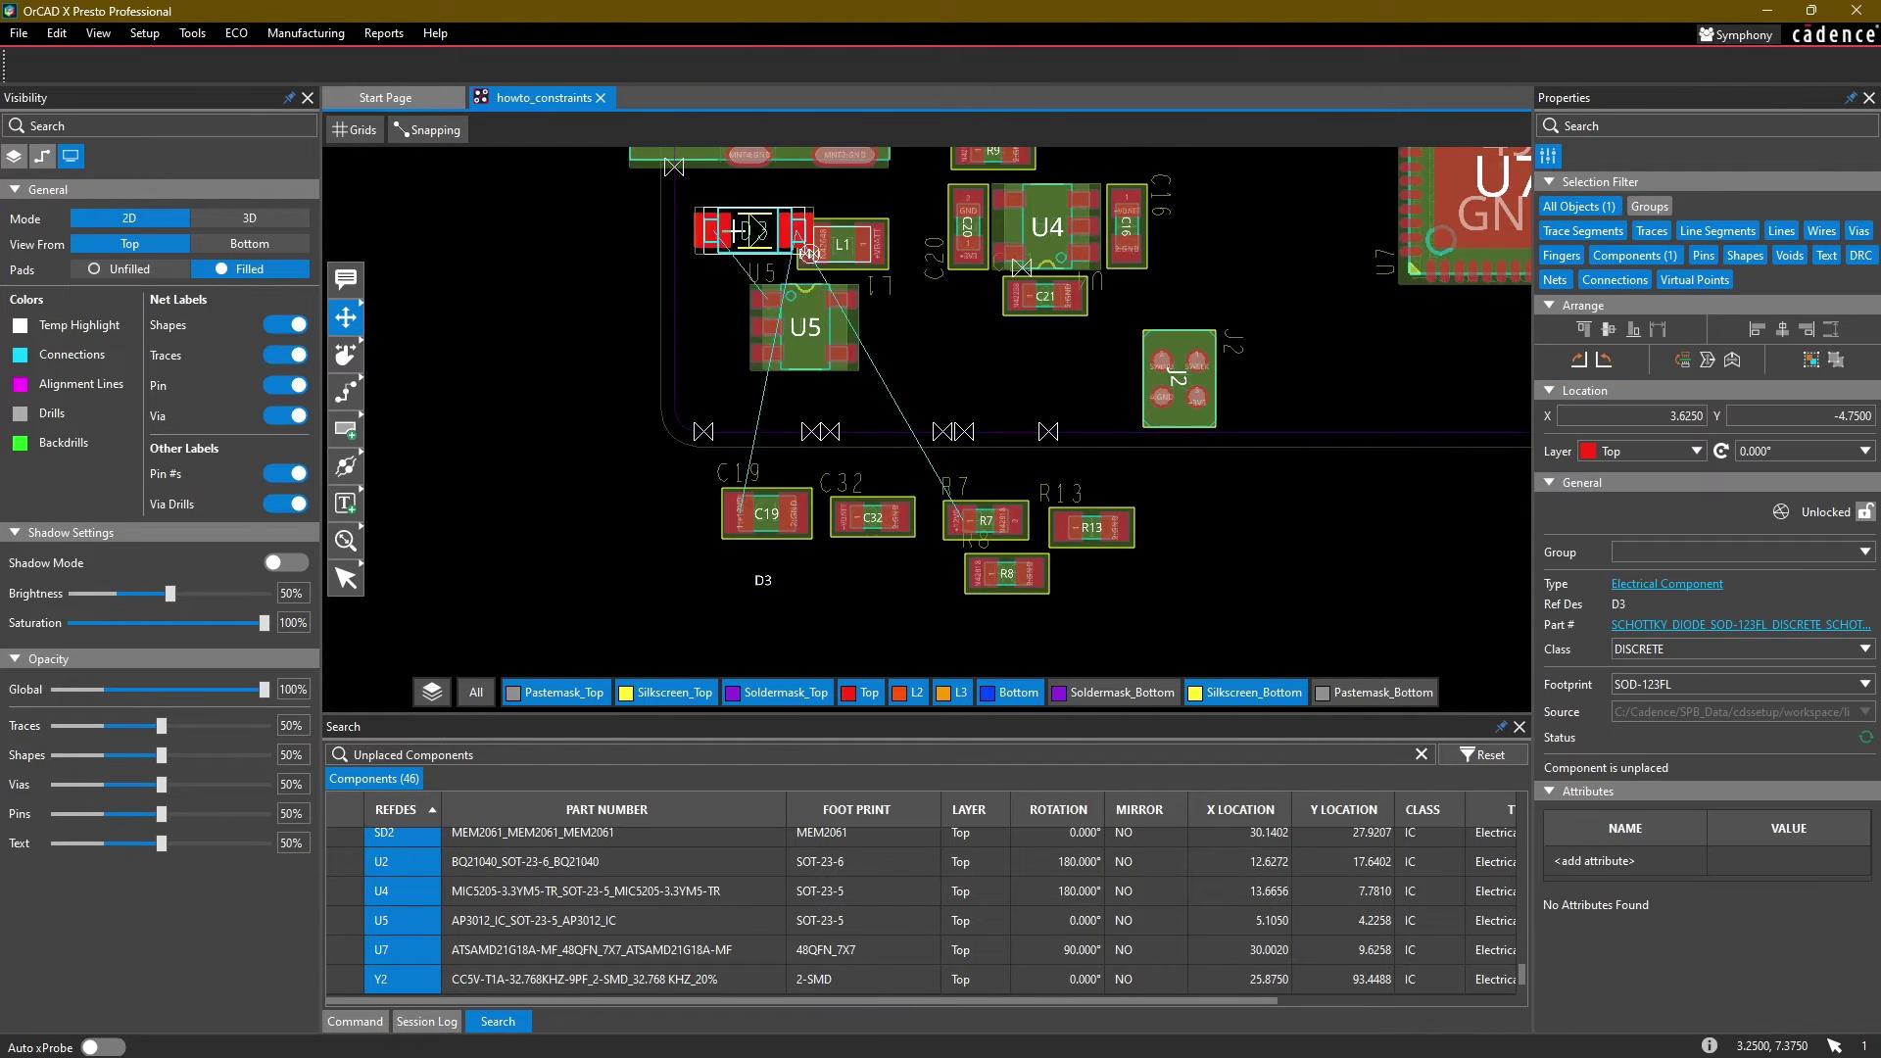
scroll(735, 231, "up", 2)
left_click(821, 236)
Step: Move U4 with C16, C20 and C21 right so U4 sits at 15.3528, 7.8182, and shift L1 clear of D3
left_click_drag(863, 478, 833, 480)
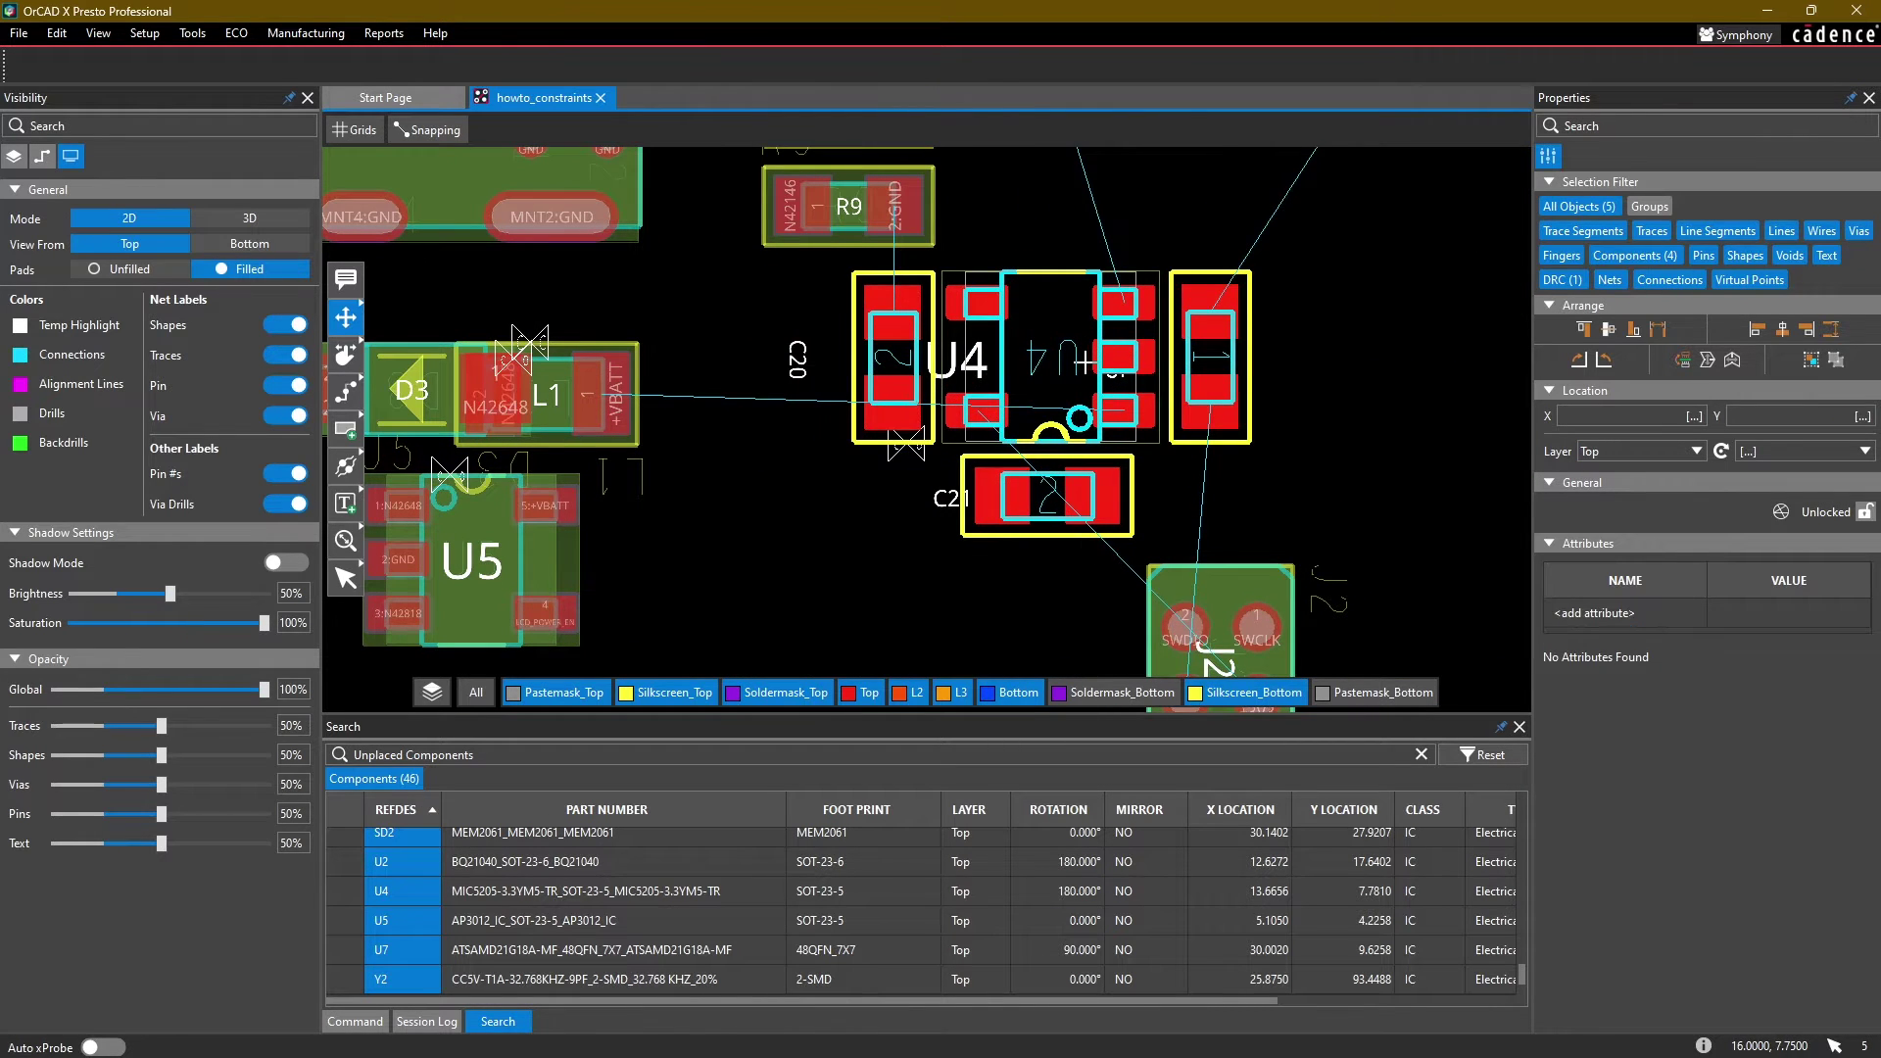
left_click(1083, 362)
left_click(647, 354)
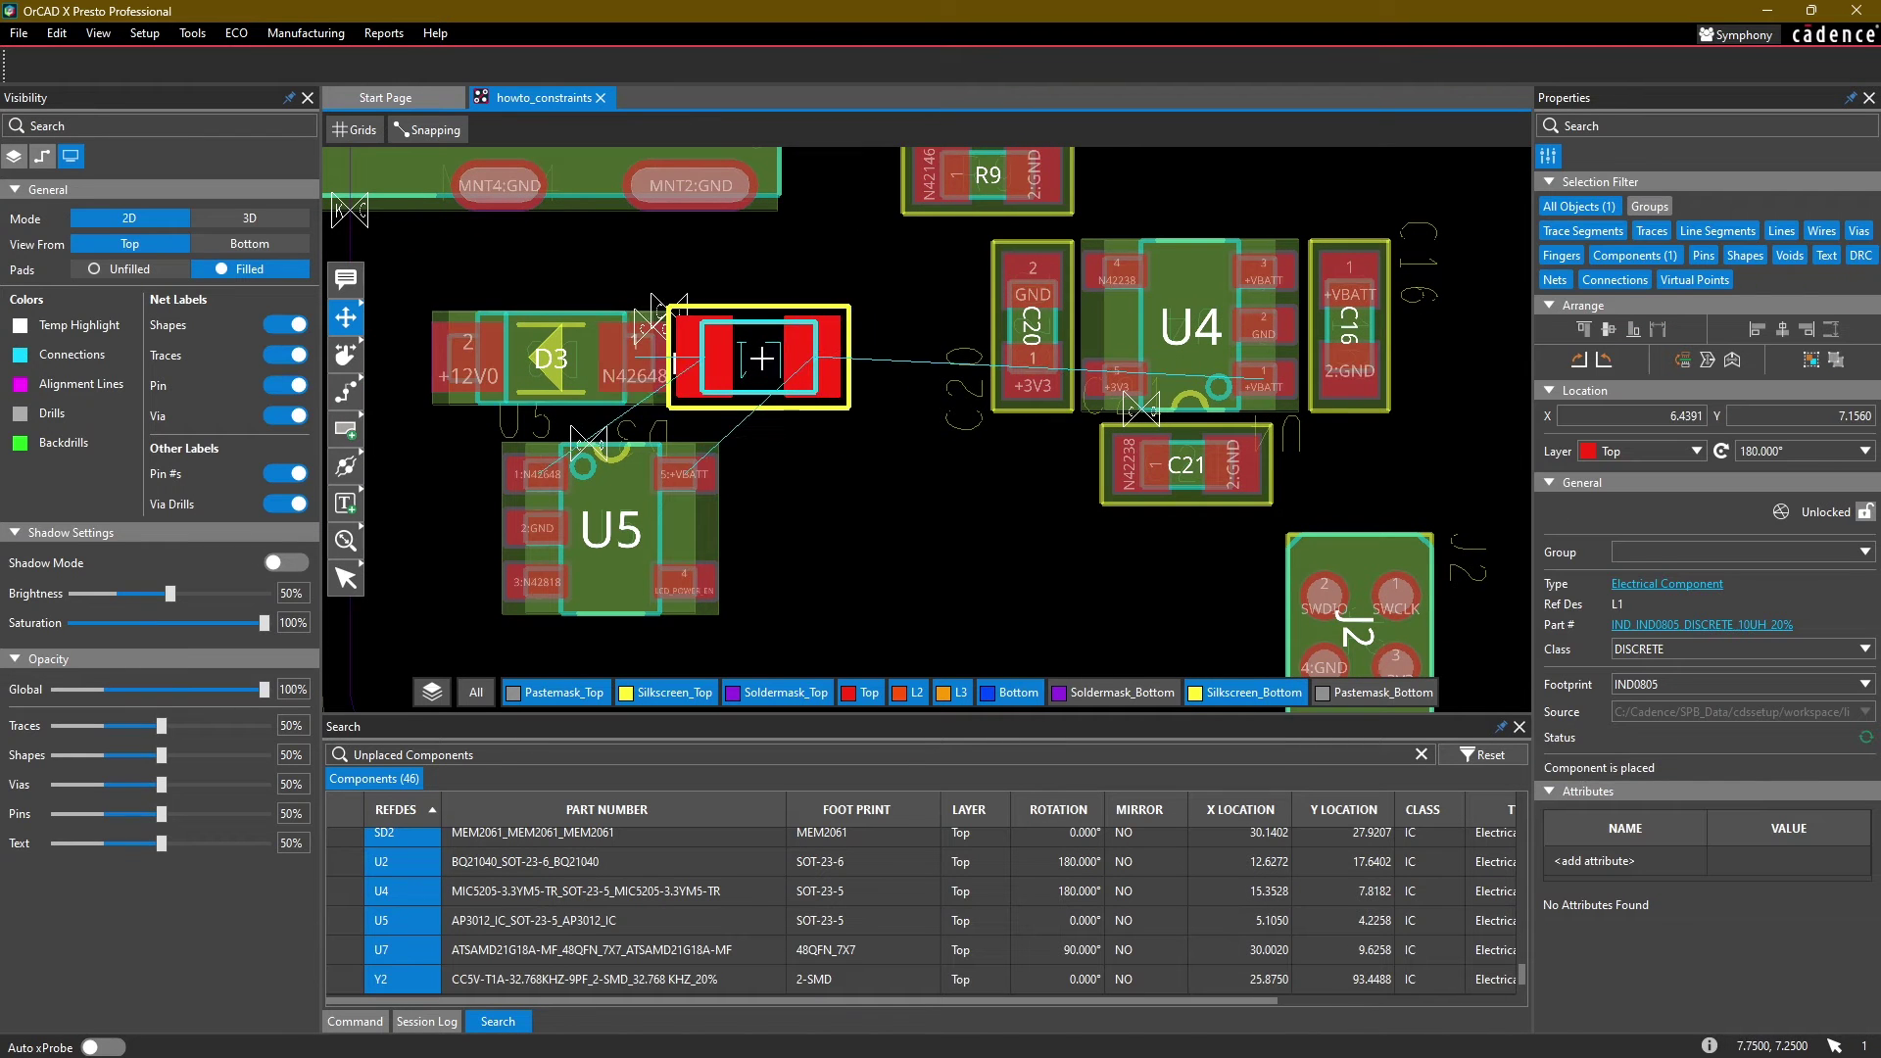
left_click(773, 358)
Step: Reposition D3 just left of L1 and move U5 below them to 6.2239, 4.1016
left_click(554, 358)
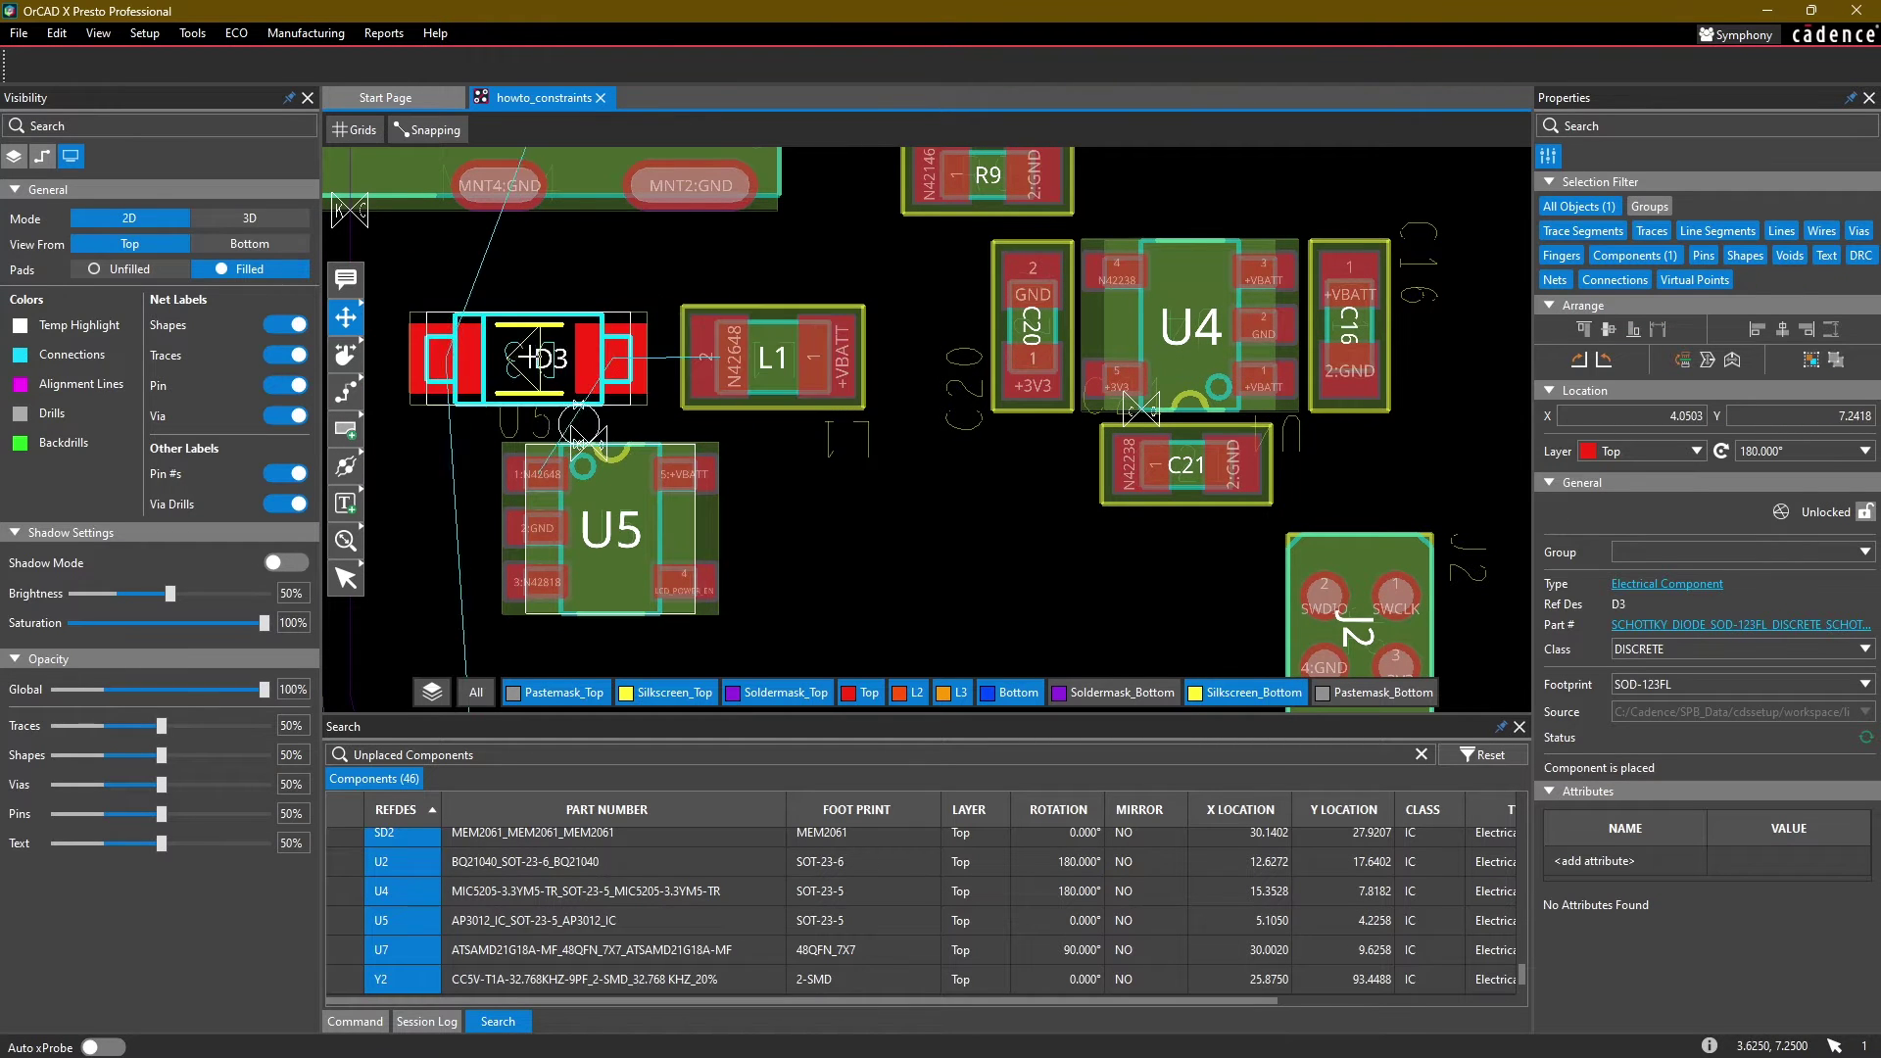
left_click(605, 498)
left_click(606, 498)
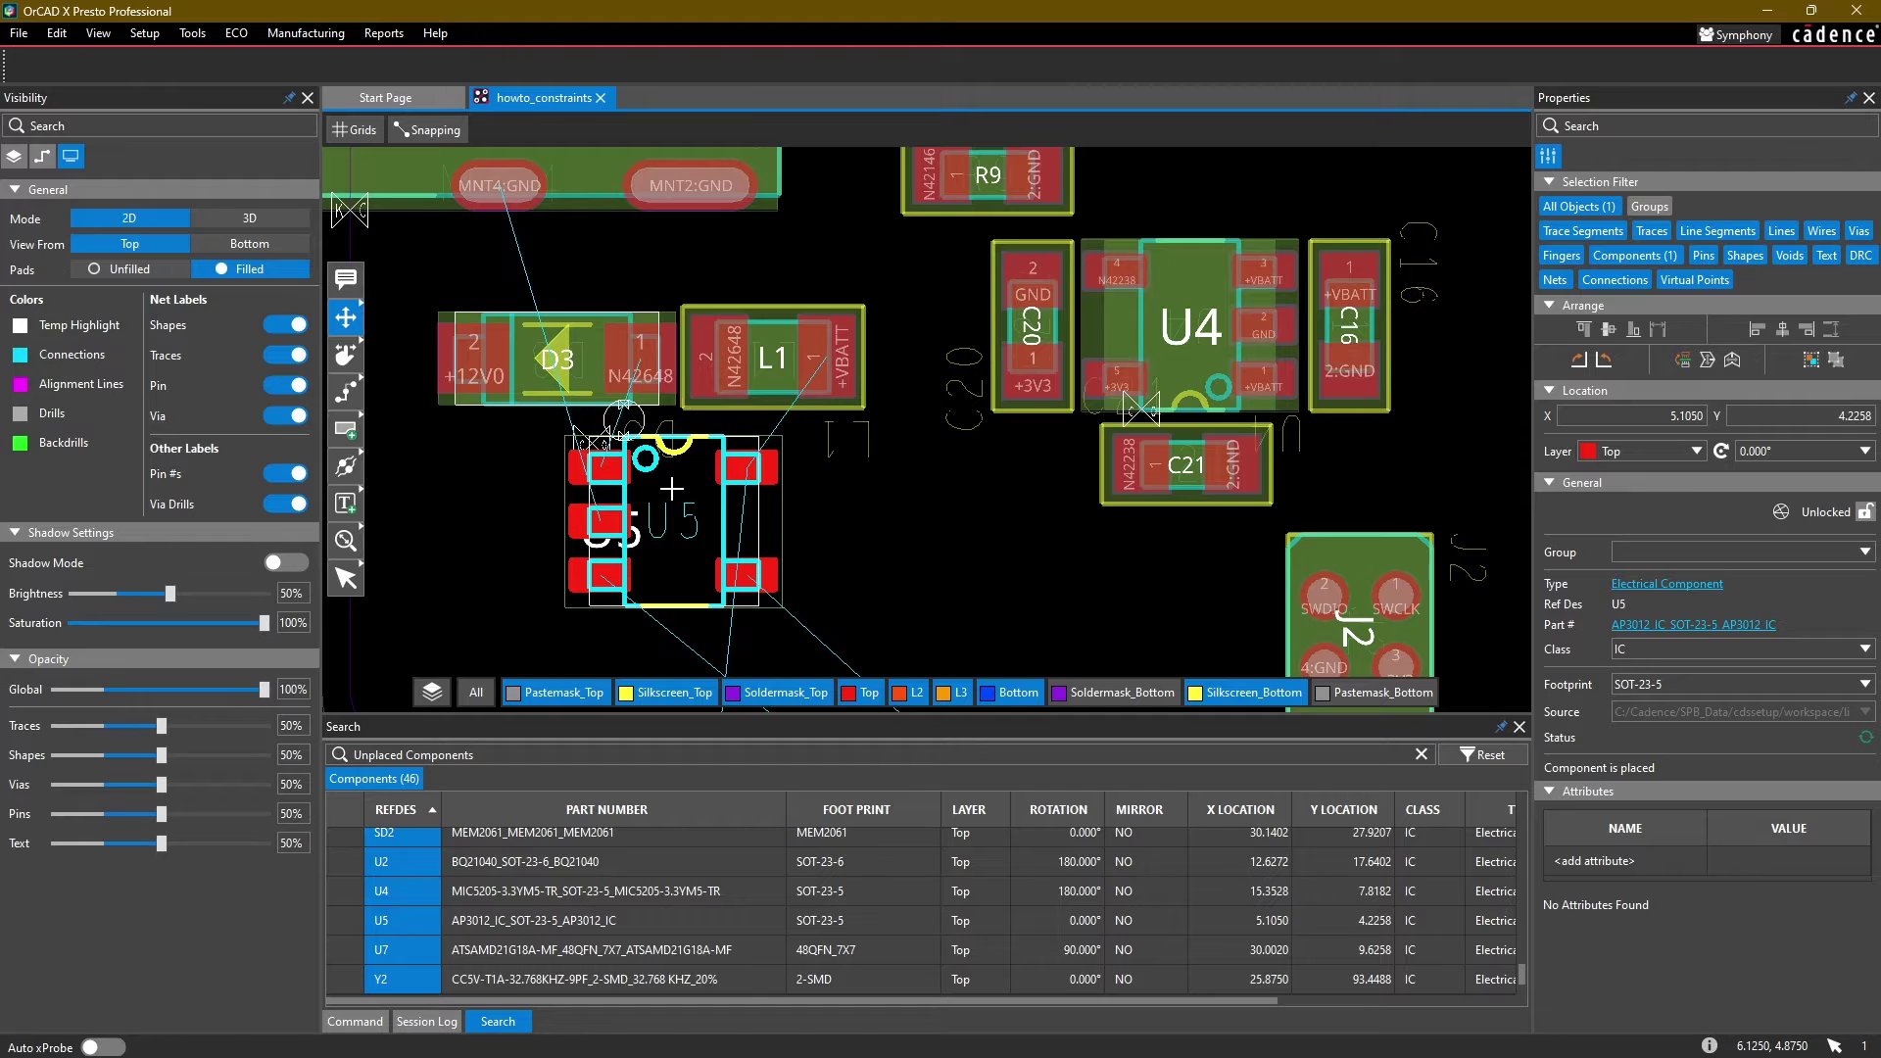
left_click(672, 502)
Step: Place capacitor C19 vertically left of U5 and below D3, with its +12V0 pin facing up
left_click(970, 542)
middle_click_drag(784, 539, 799, 514)
scroll(785, 323, "down", 2)
left_click(516, 533)
scroll(516, 533, "up", 2)
key("r")
key("r")
key("r")
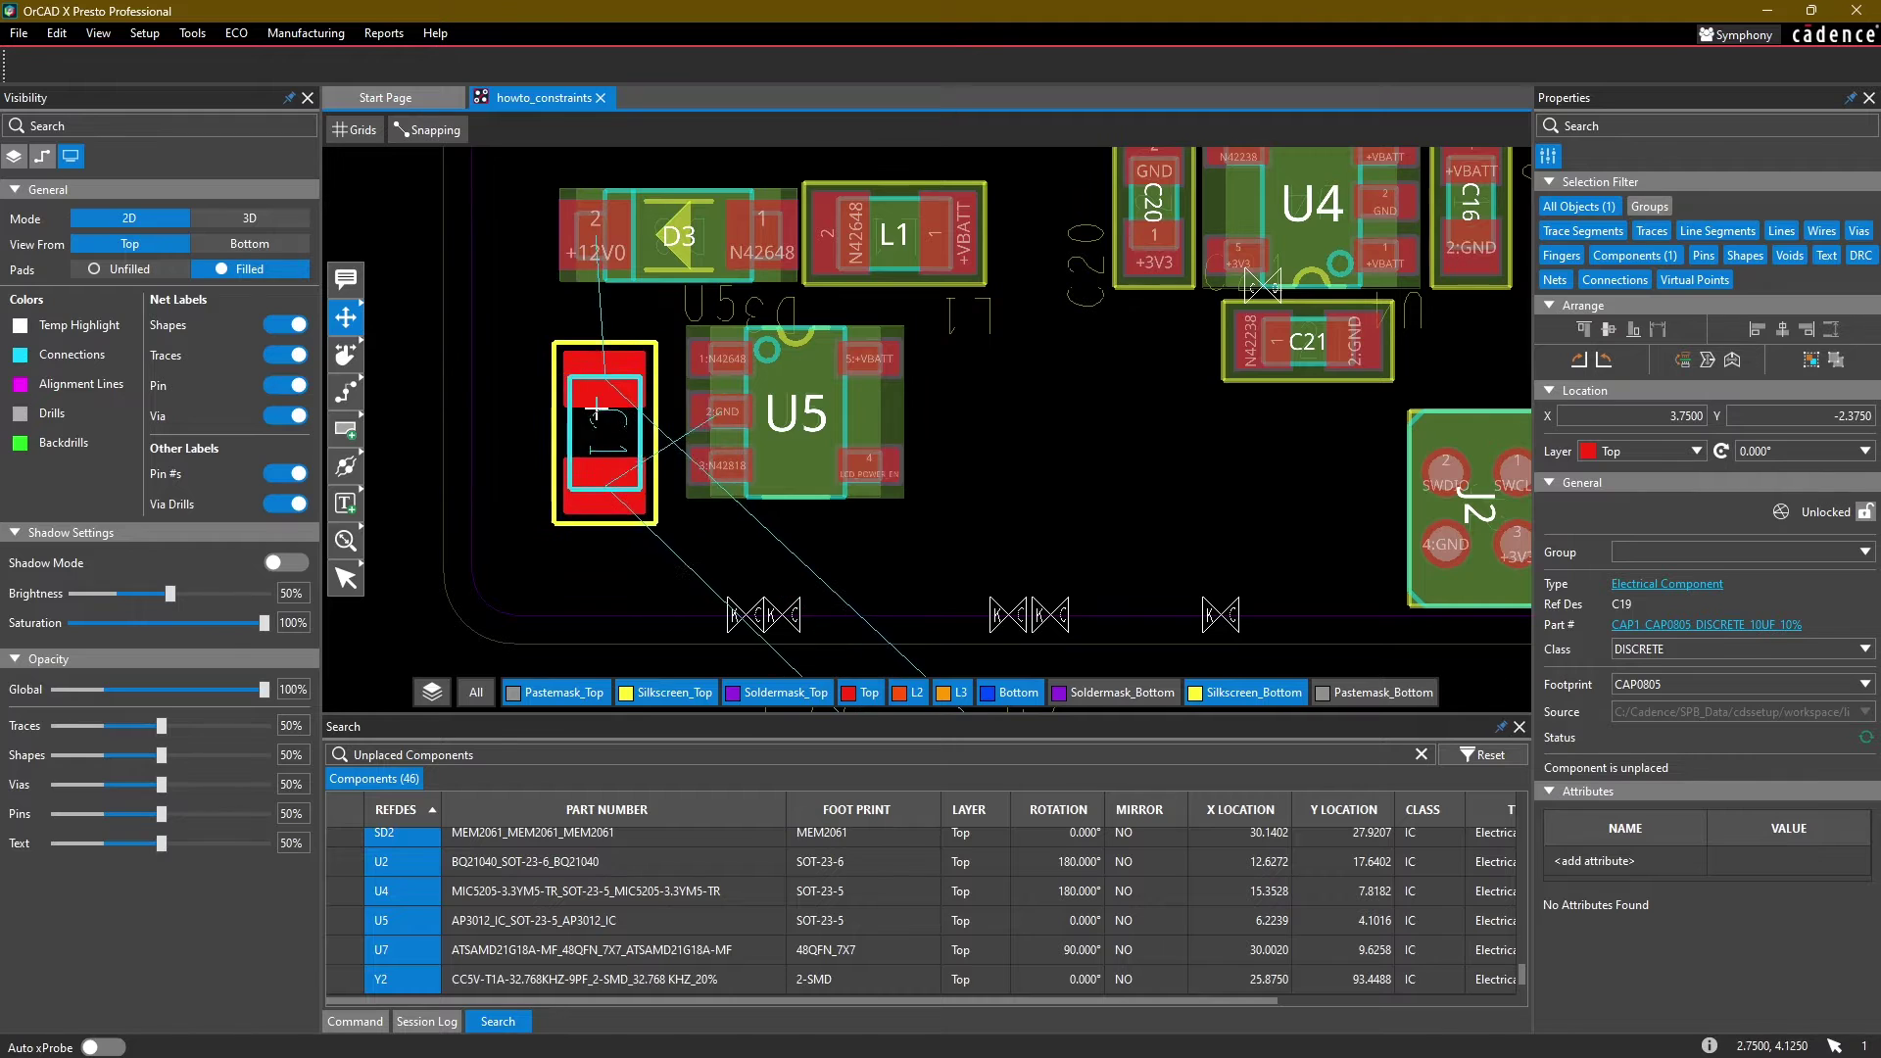
left_click(601, 402)
Step: Place capacitor C32 at 90° to the right of U5, at 9.2375, 4.1060
left_click(627, 556)
middle_click_drag(683, 551, 616, 195)
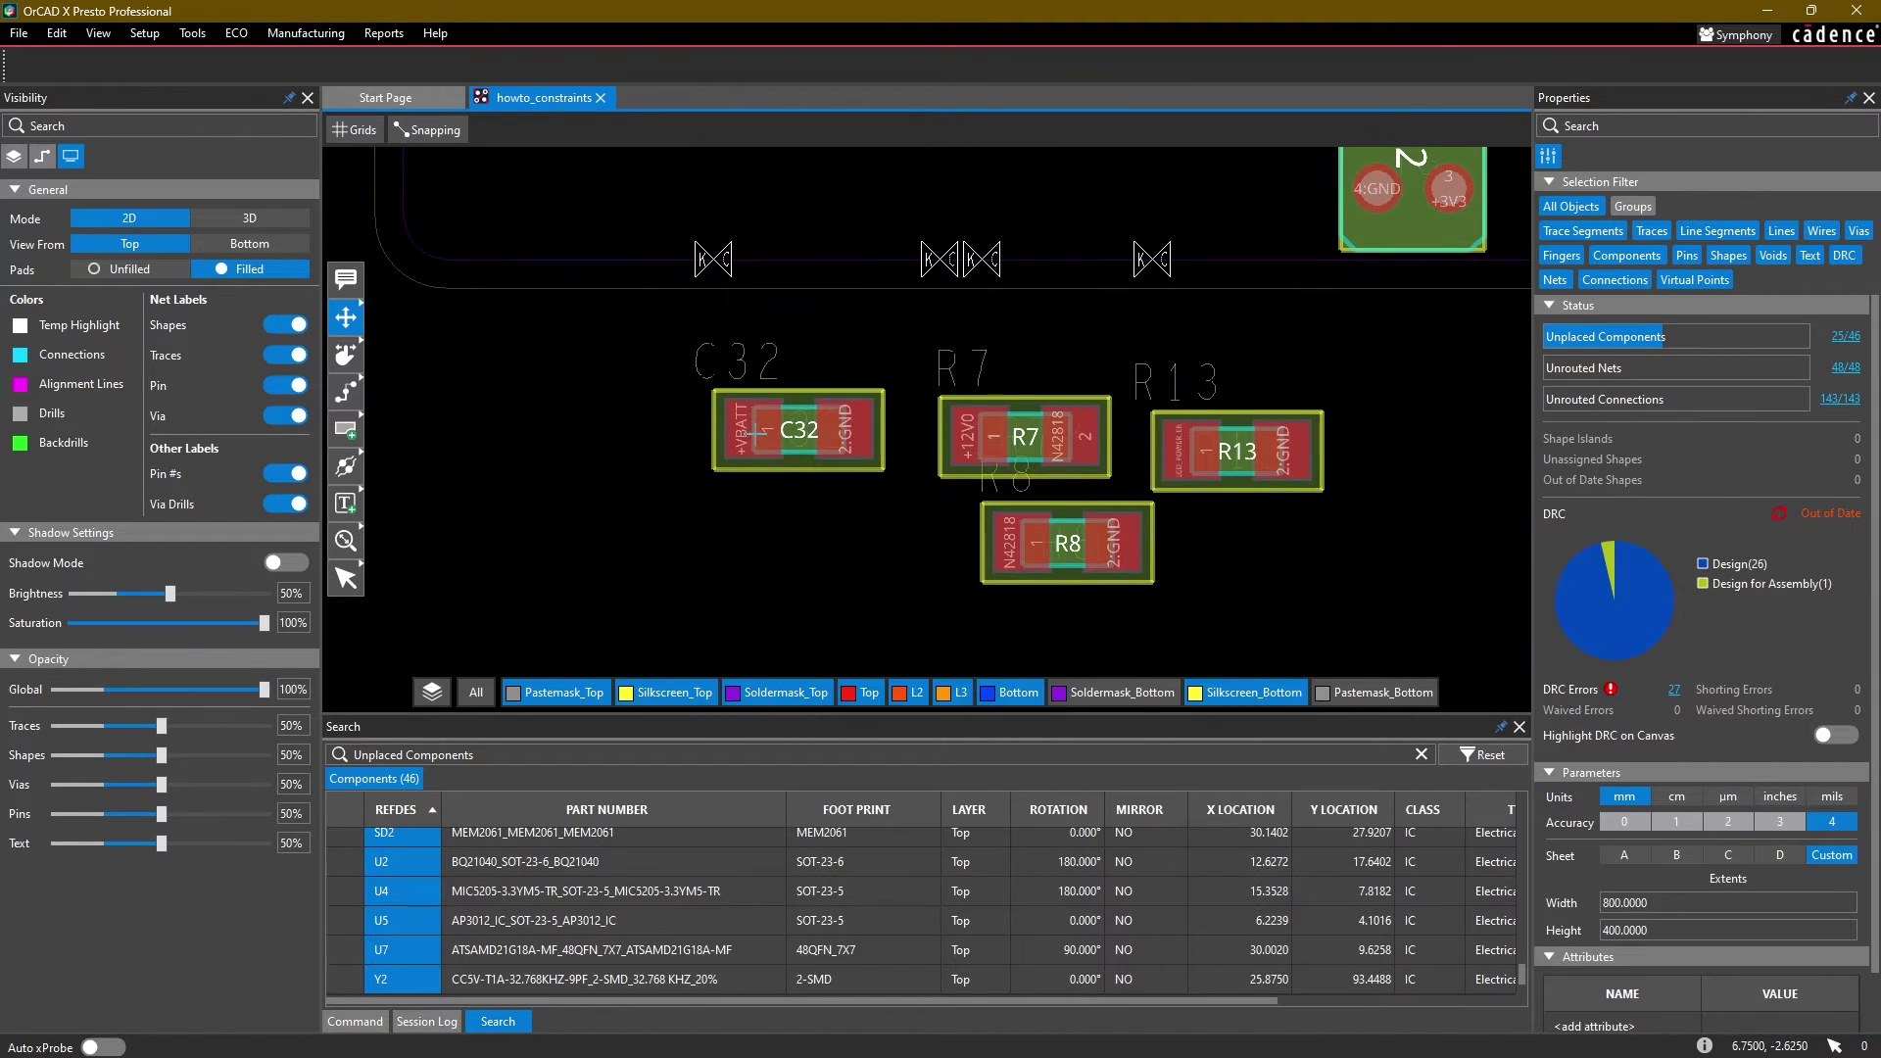
left_click(754, 431)
scroll(784, 509, "up", 5)
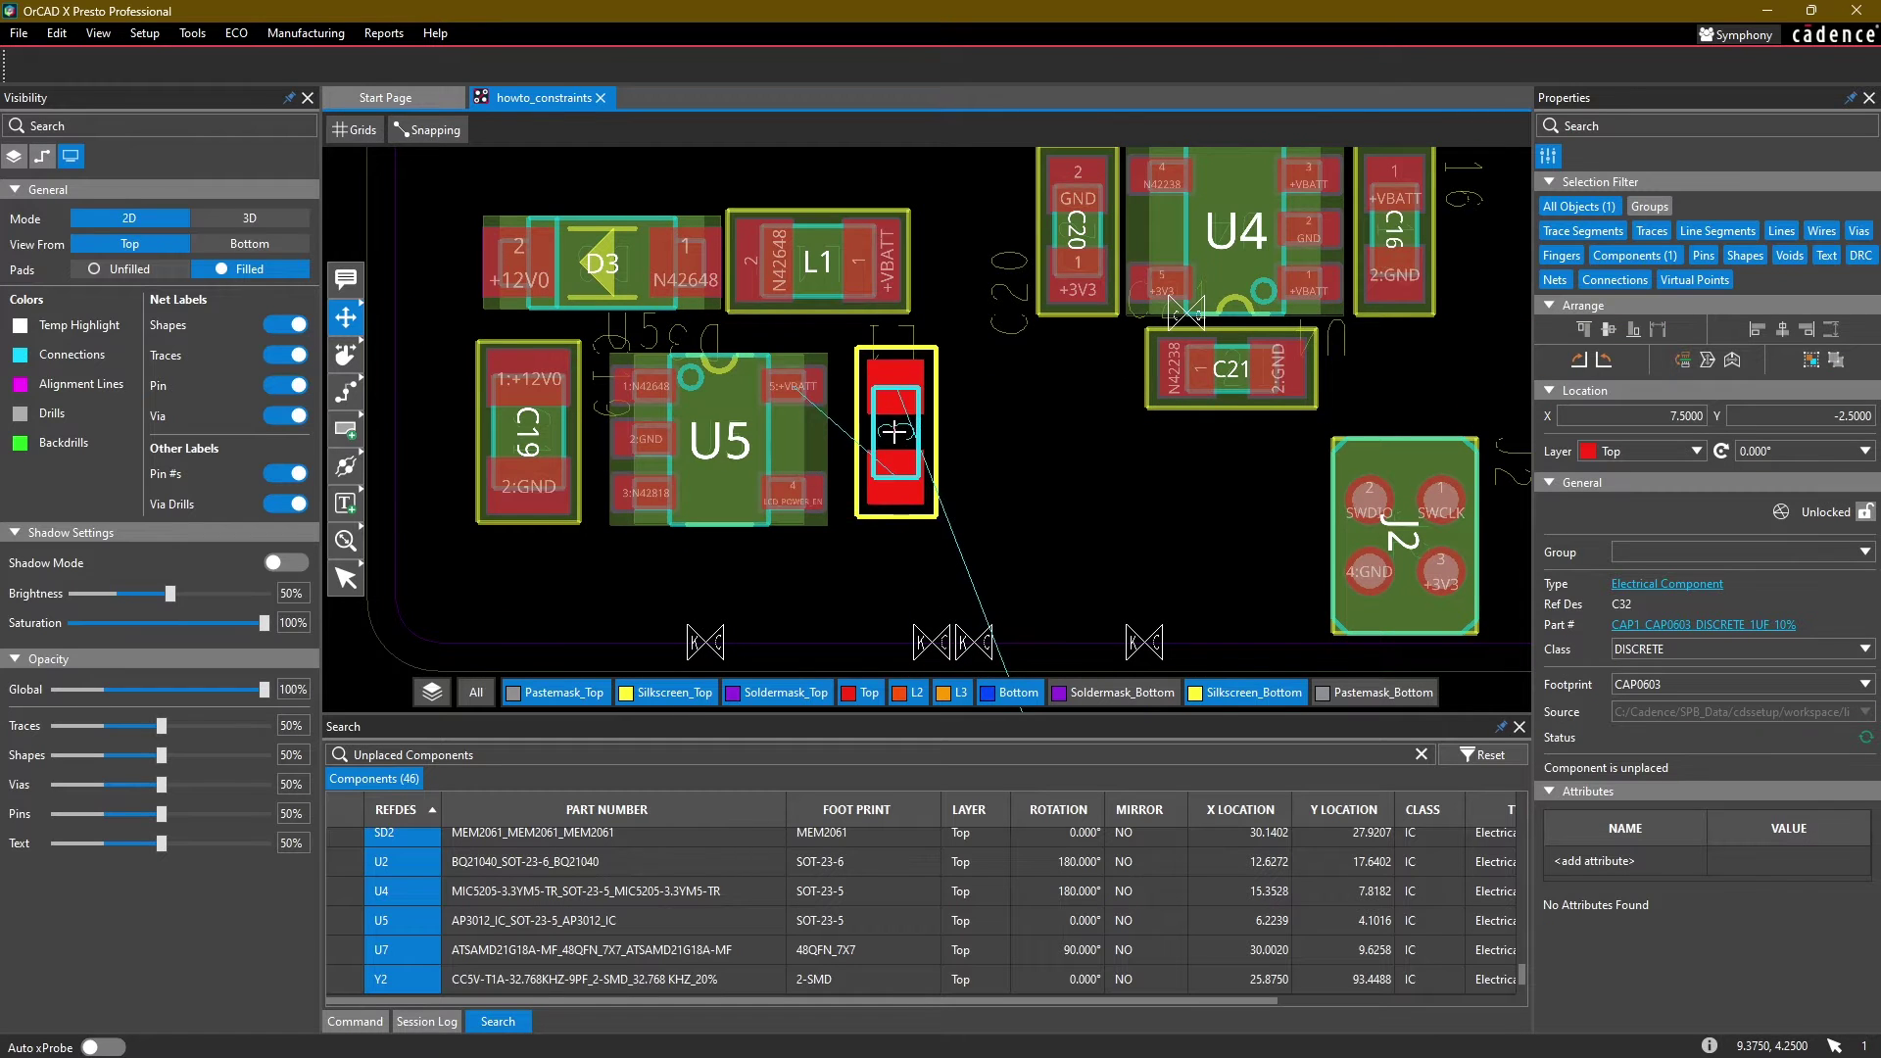
left_click(893, 431)
Step: Place resistor R7 horizontally below C19 at 3.4948, 1.4395
scroll(882, 432, "down", 5)
left_click(1019, 483)
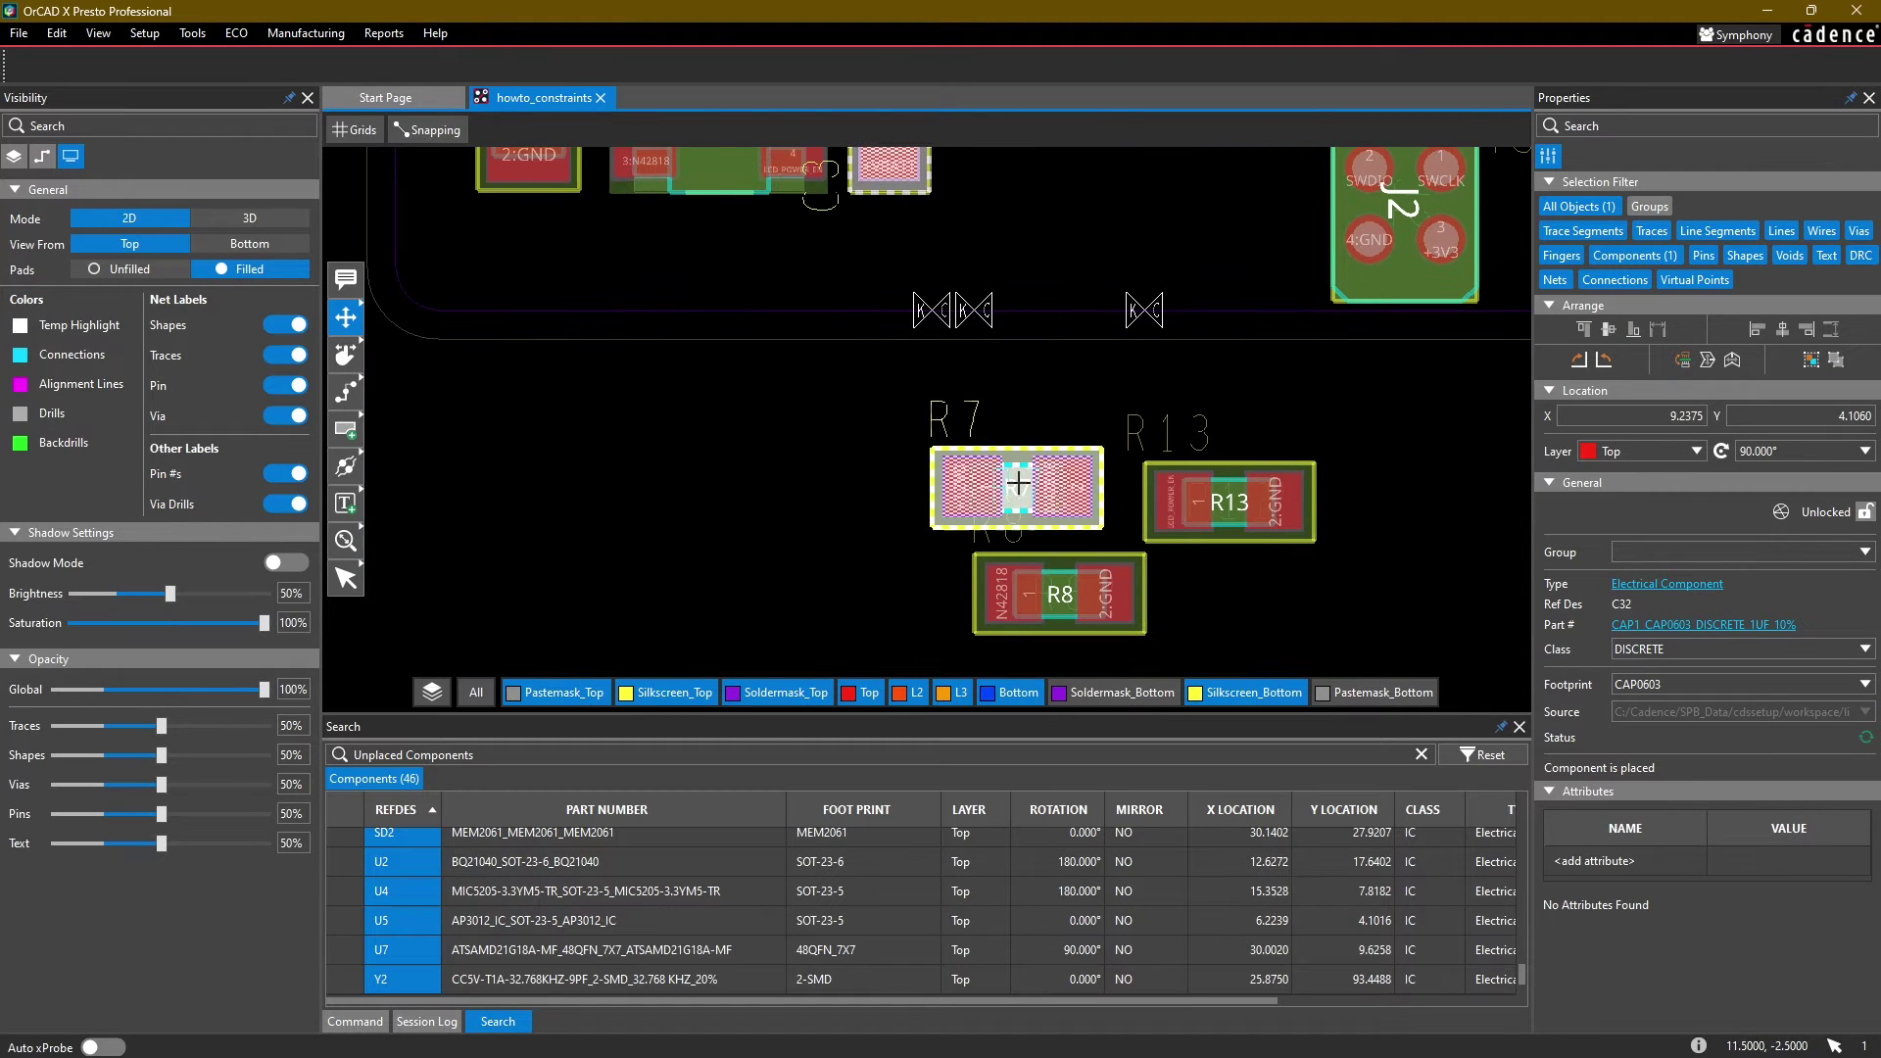
scroll(588, 372, "up", 5)
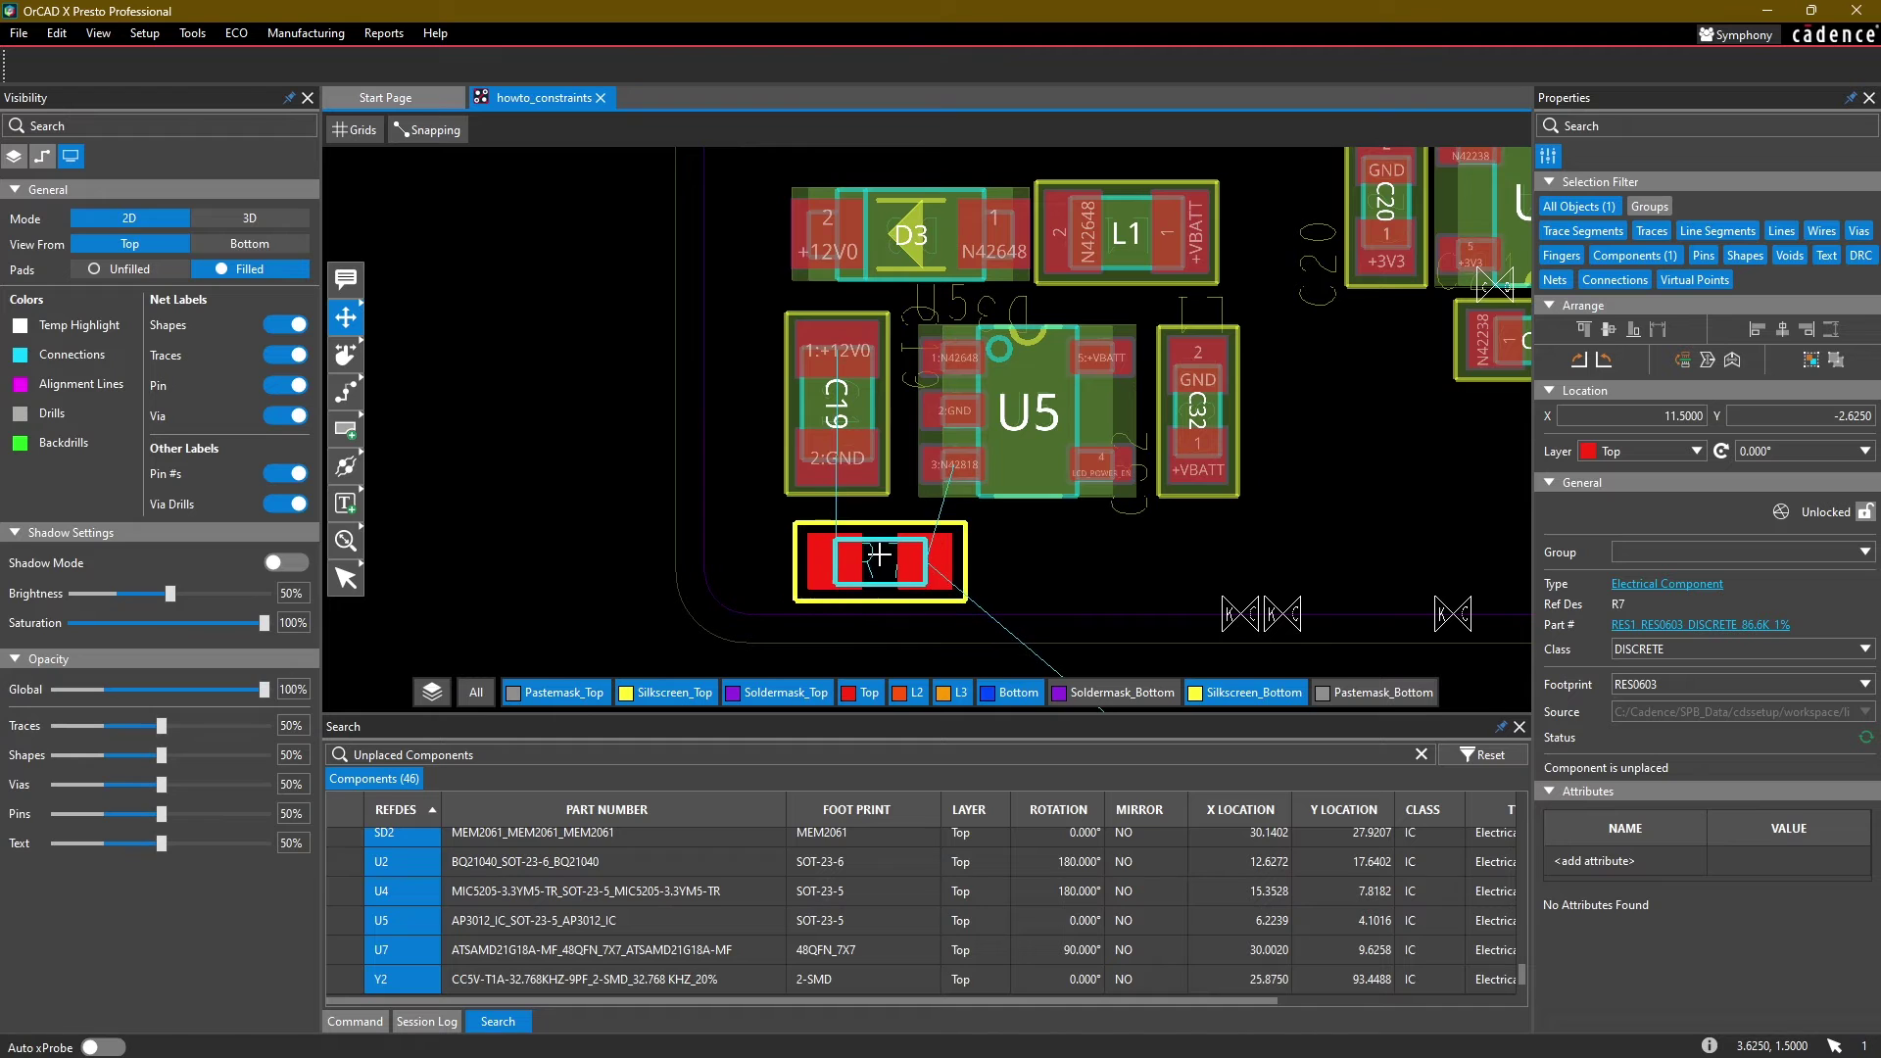
left_click(872, 556)
Step: Place resistors R8 and R13 horizontally in a row to the right of R7, beneath U5 and C32
scroll(980, 470, "down", 5)
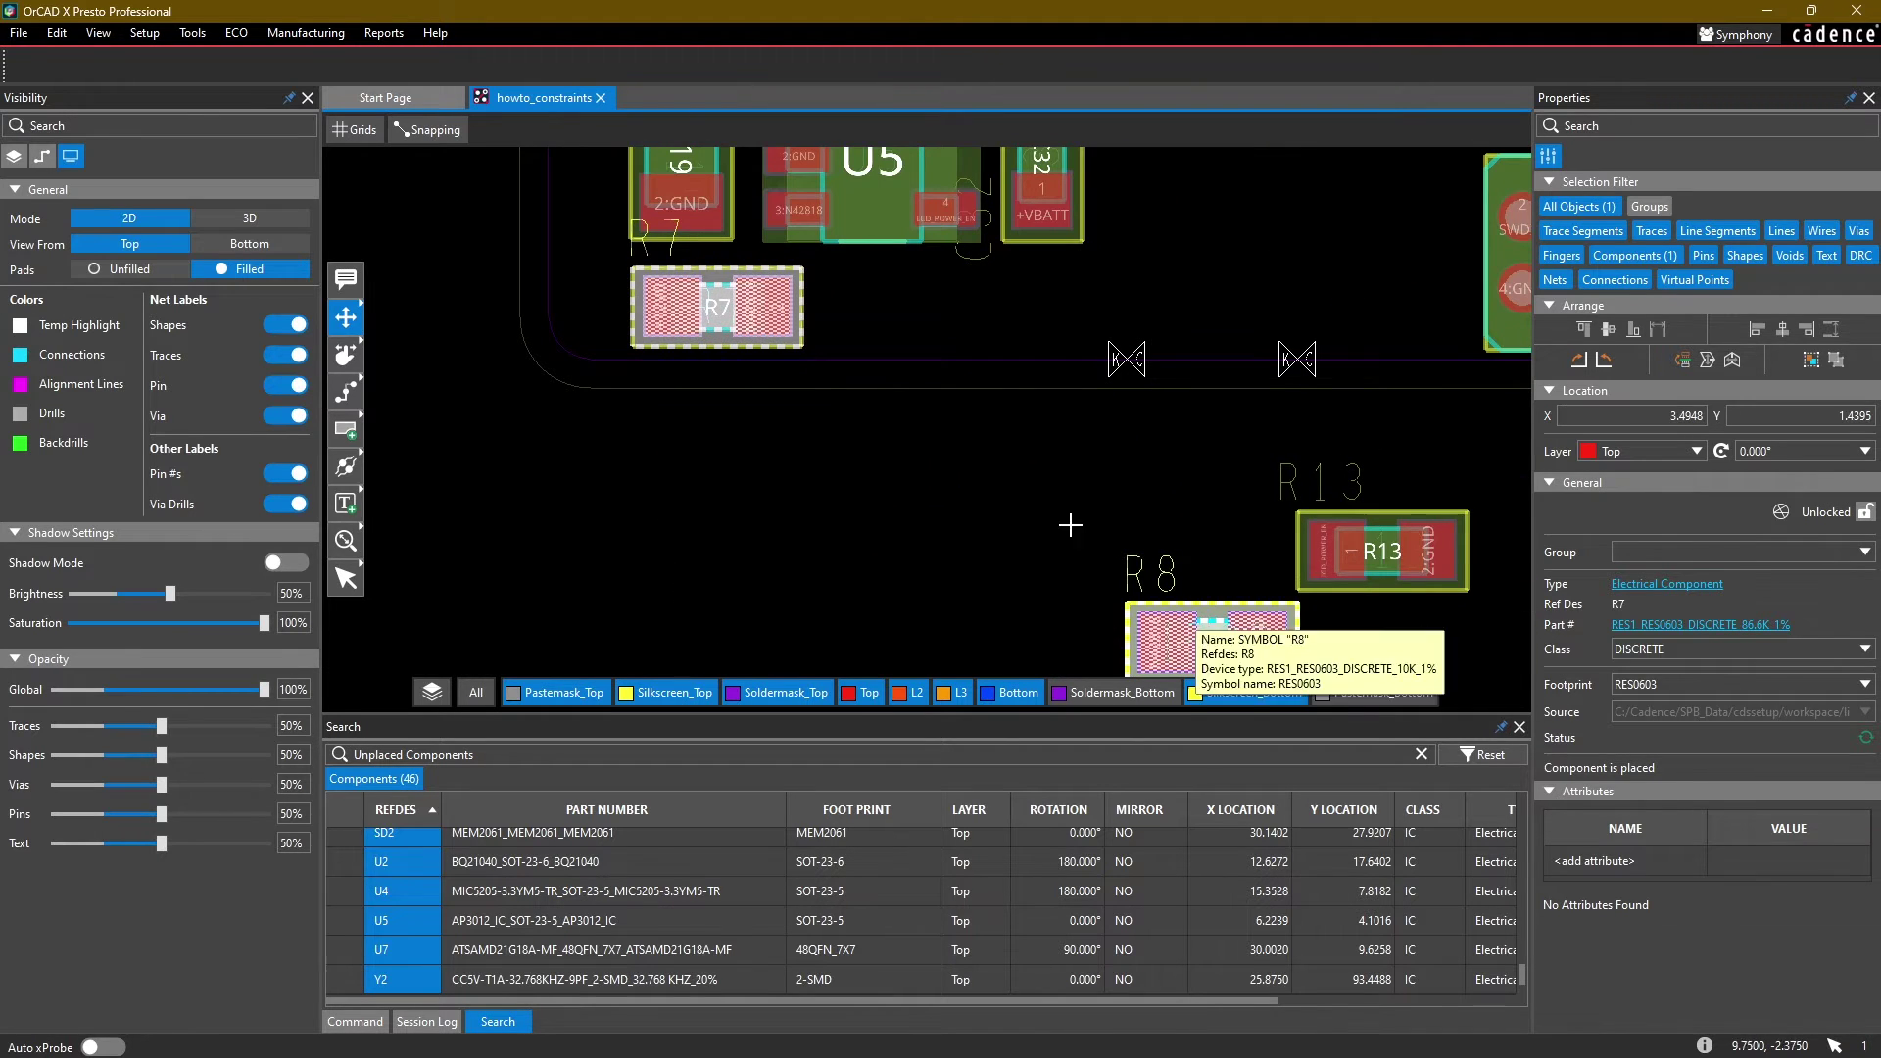
left_click(1212, 632)
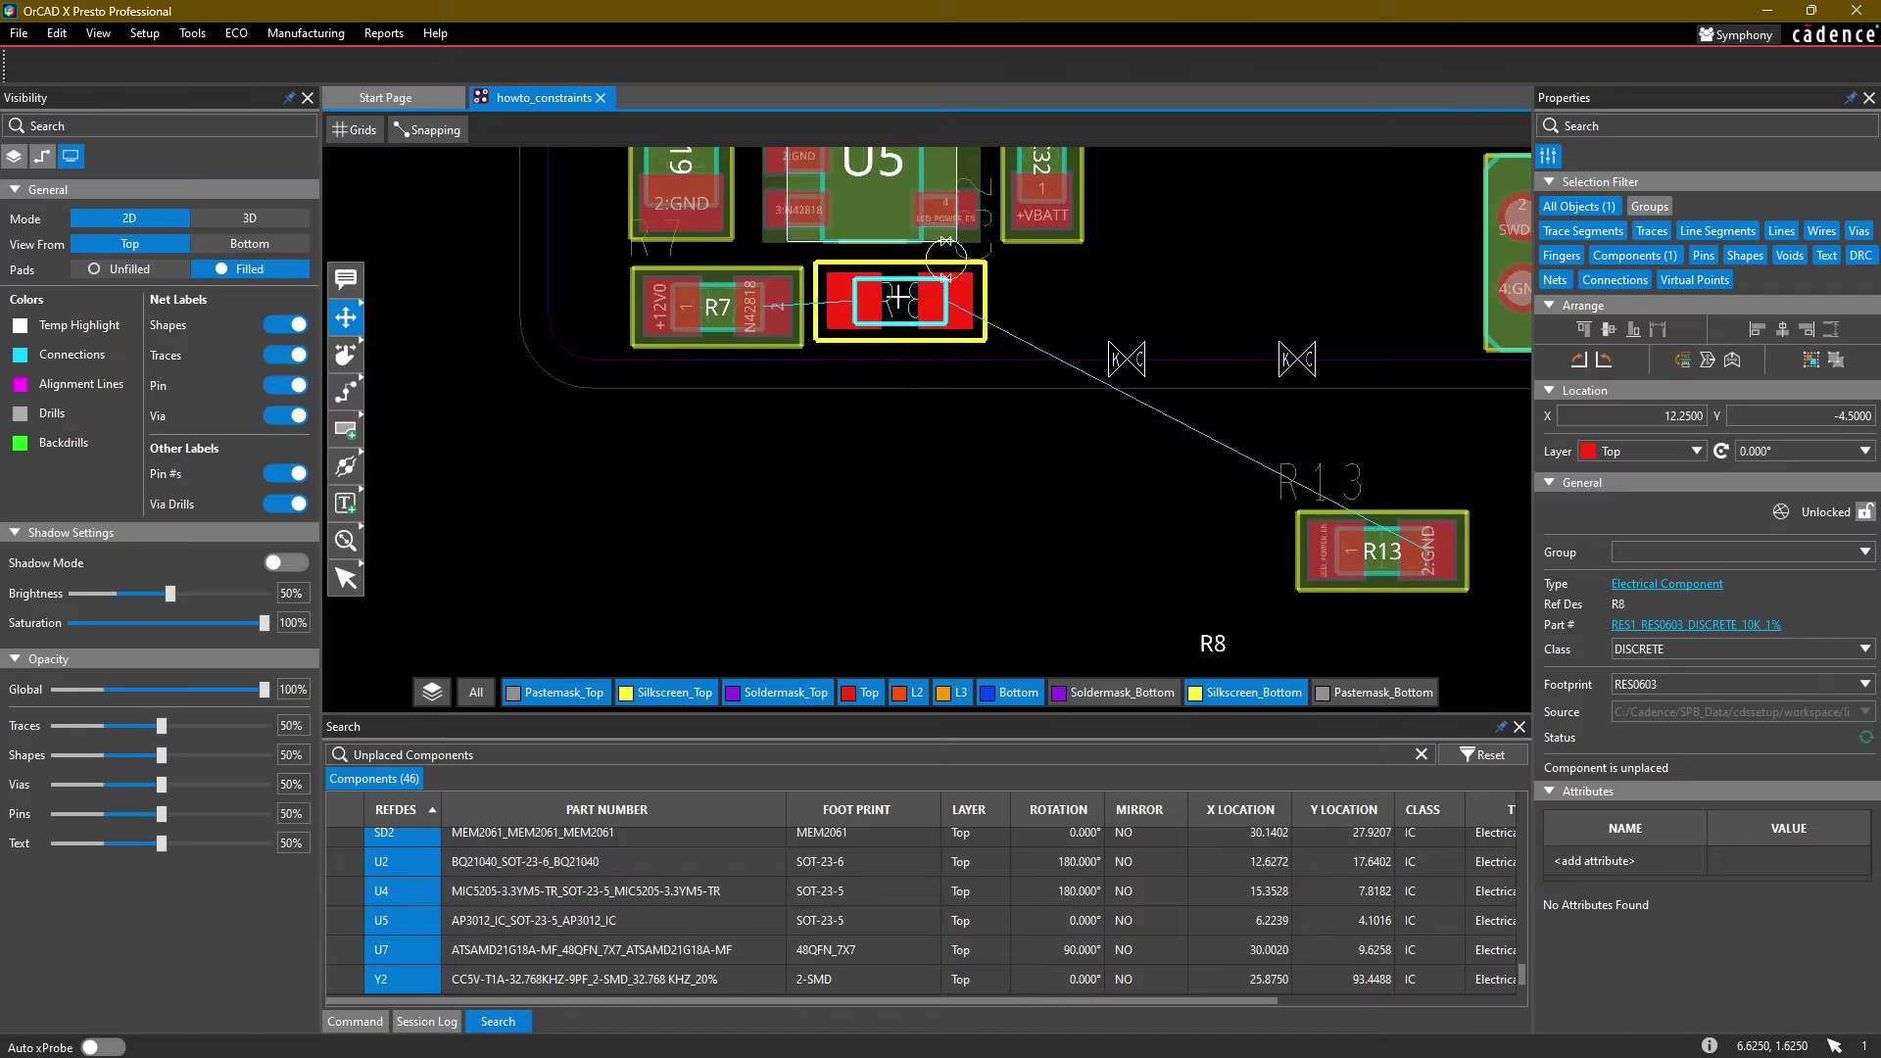
left_click(894, 297)
left_click(891, 286)
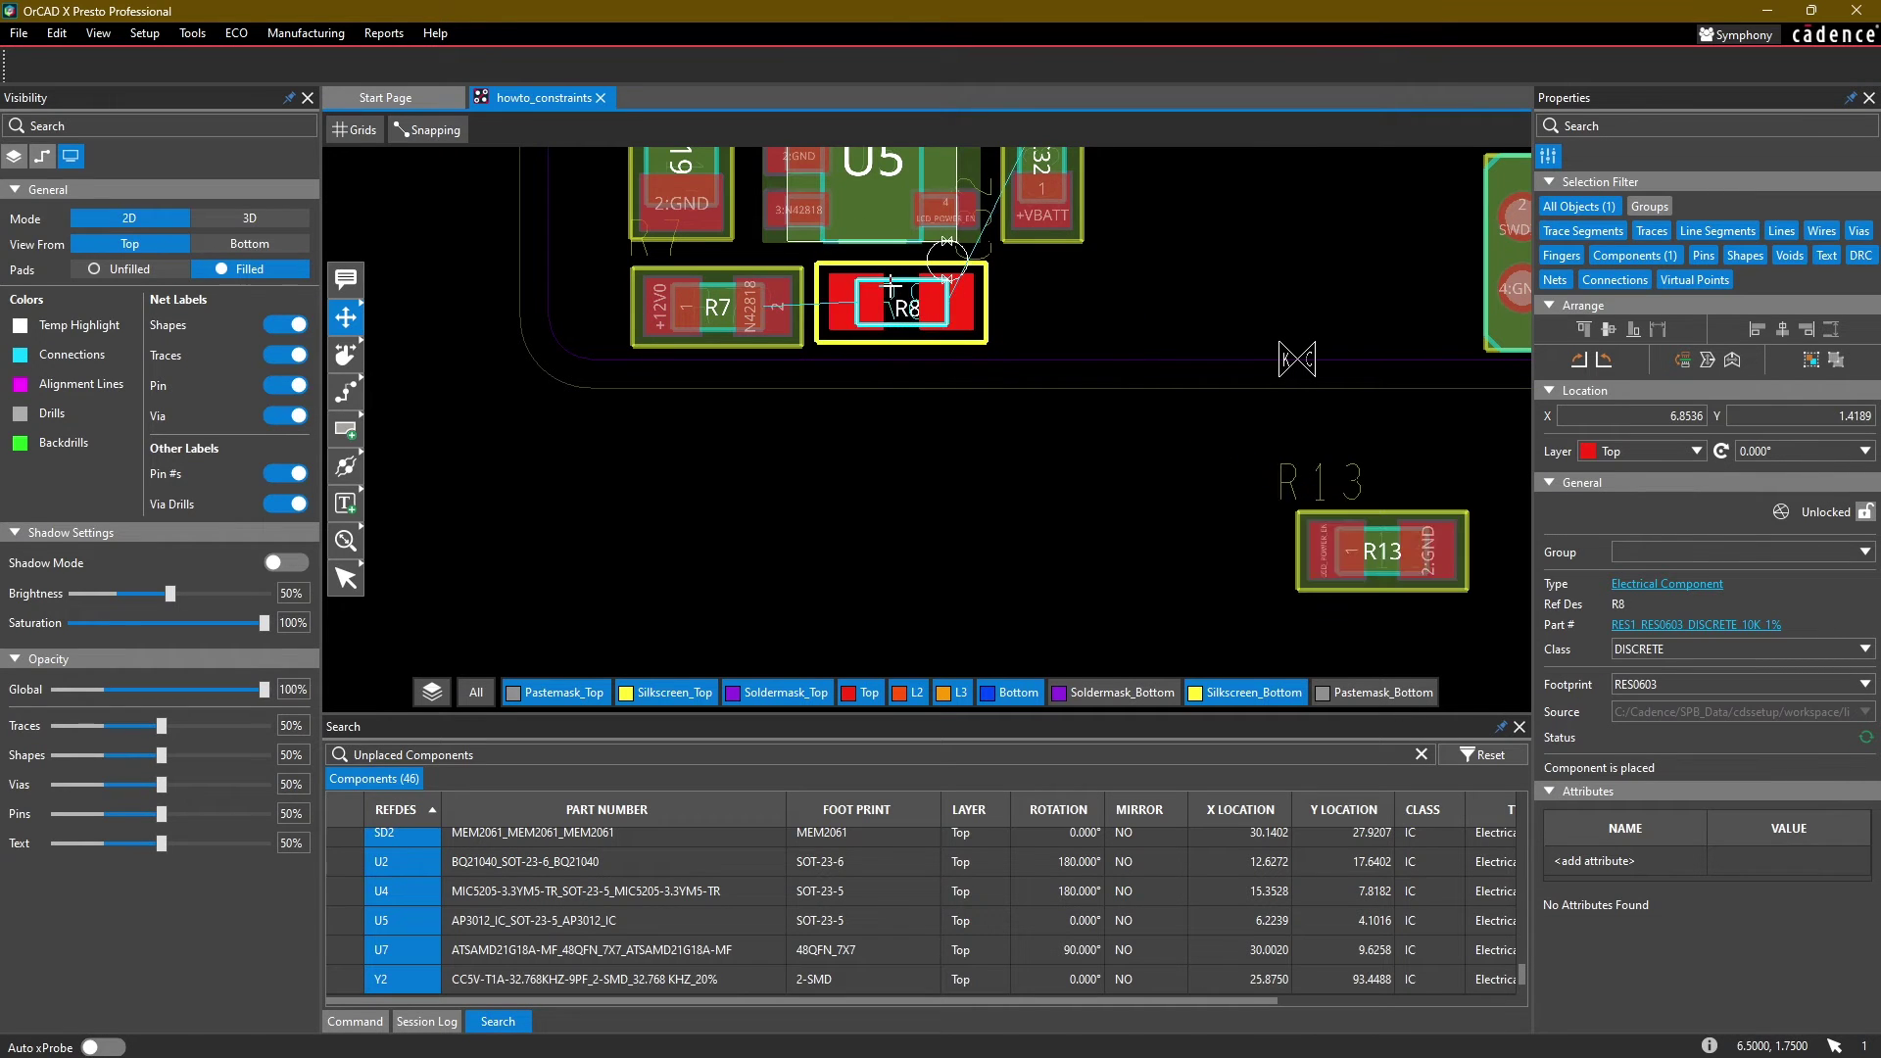
left_click(1379, 551)
left_click(1094, 287)
Step: Rotate capacitor C32 to 270° and place it to the right of U5 at 9.2300, 4.1926
middle_click_drag(1100, 217, 1113, 388)
left_click(1054, 316)
left_click(1053, 323)
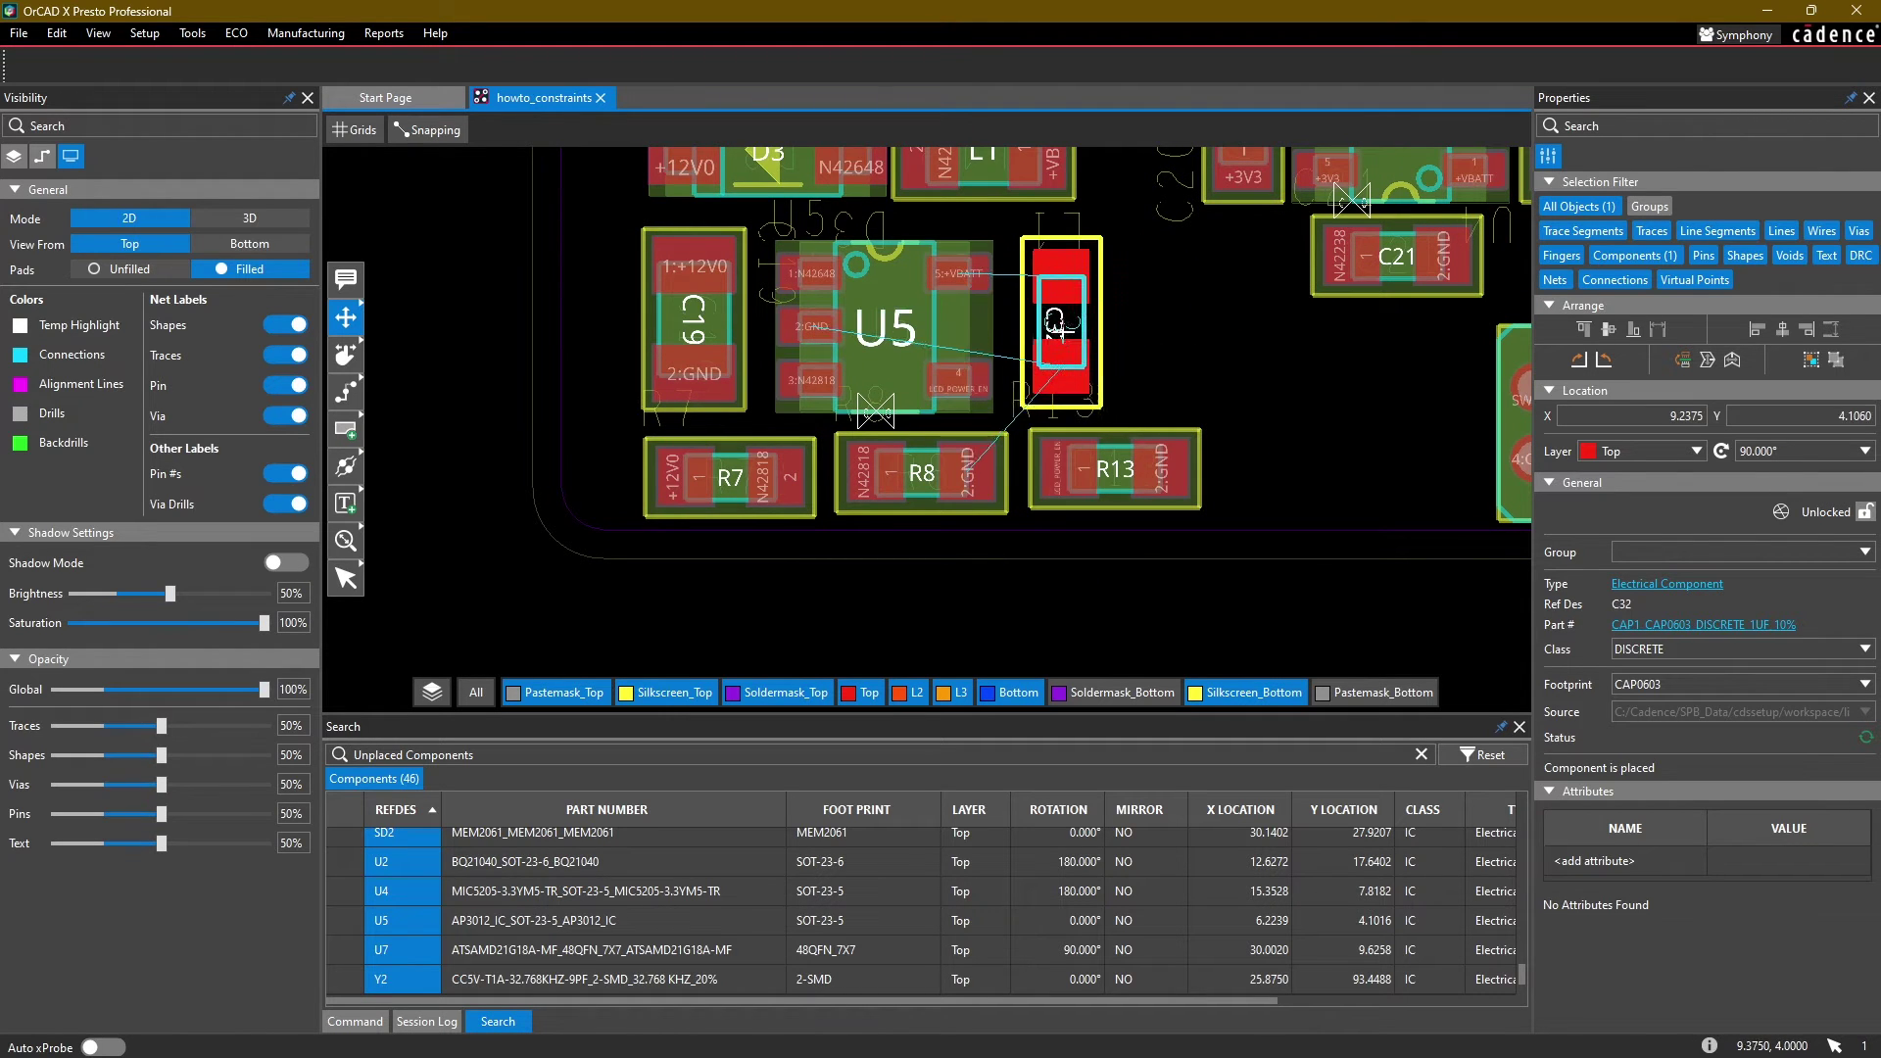
left_click(1056, 329)
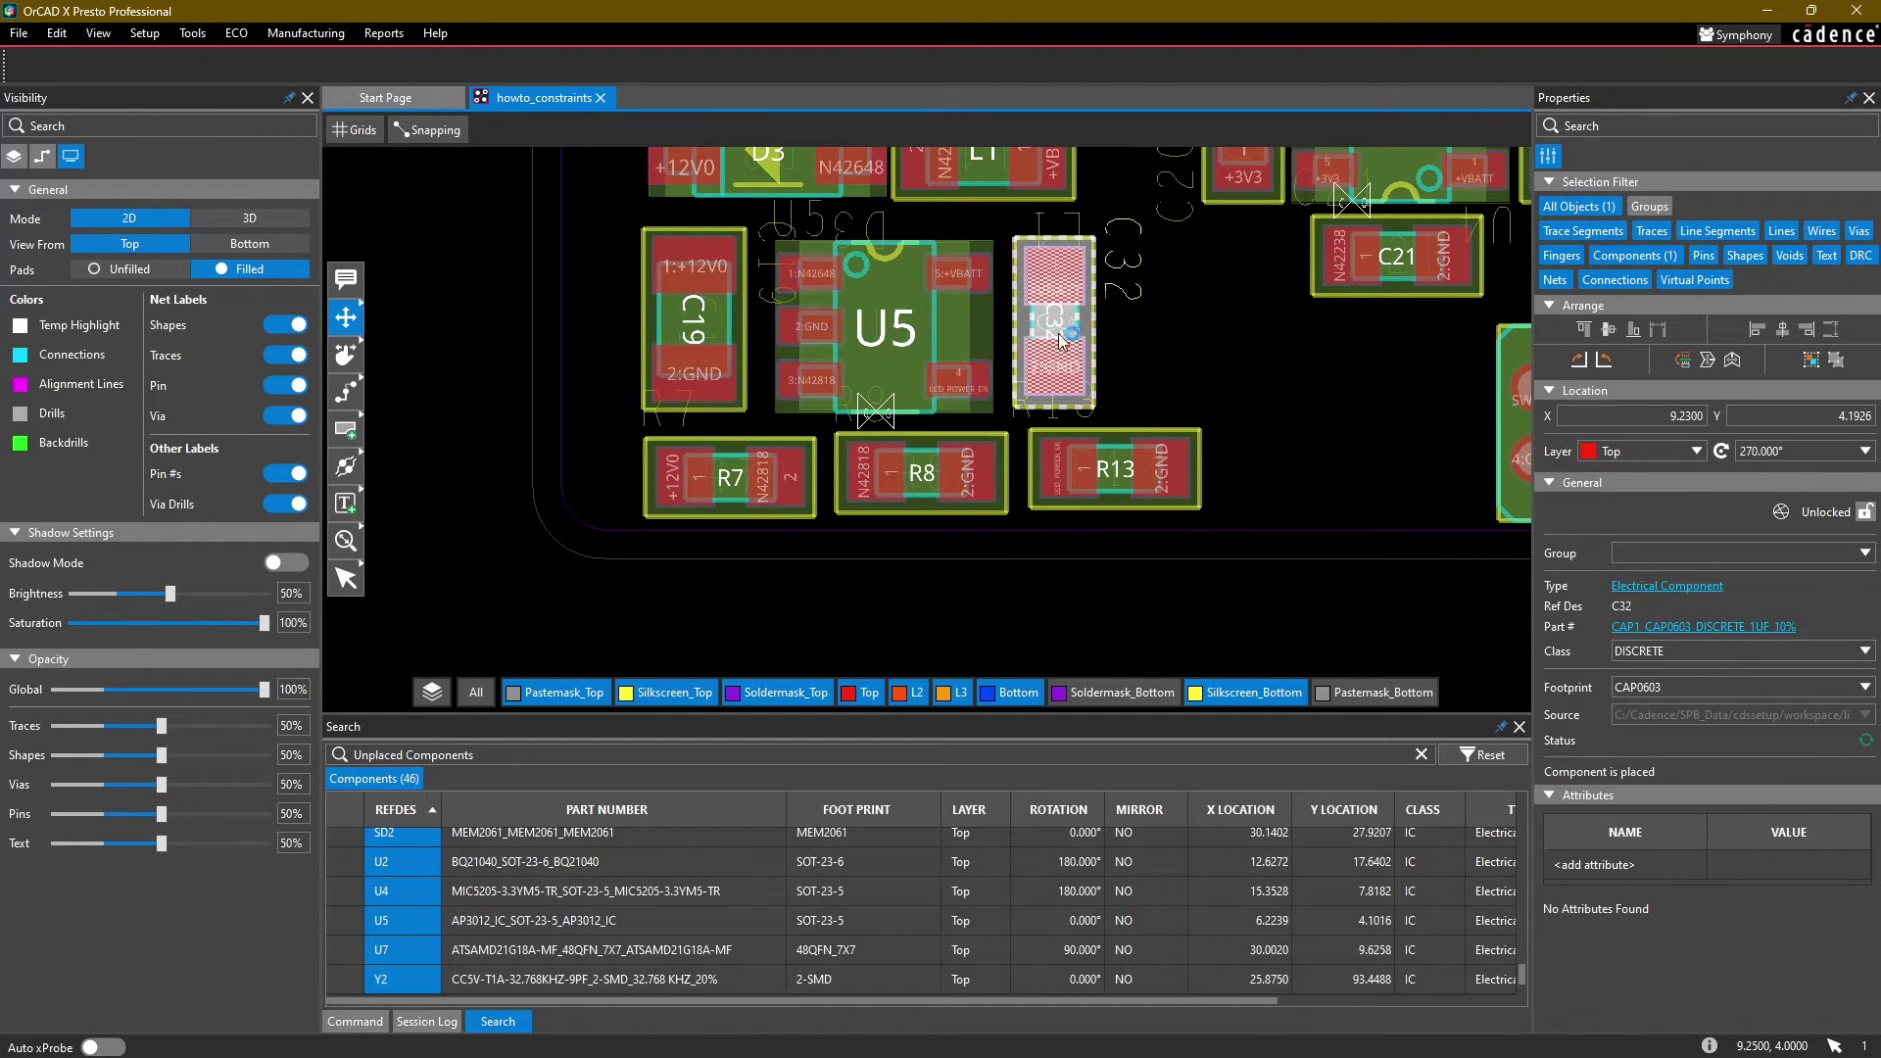
Step: Shift resistors R7, R8 and R13 left beneath C19 and U5, and align the three in one row
left_click(691, 475)
left_click(684, 474)
left_click(921, 473)
left_click(863, 475)
left_click(1102, 470)
left_click(1041, 475)
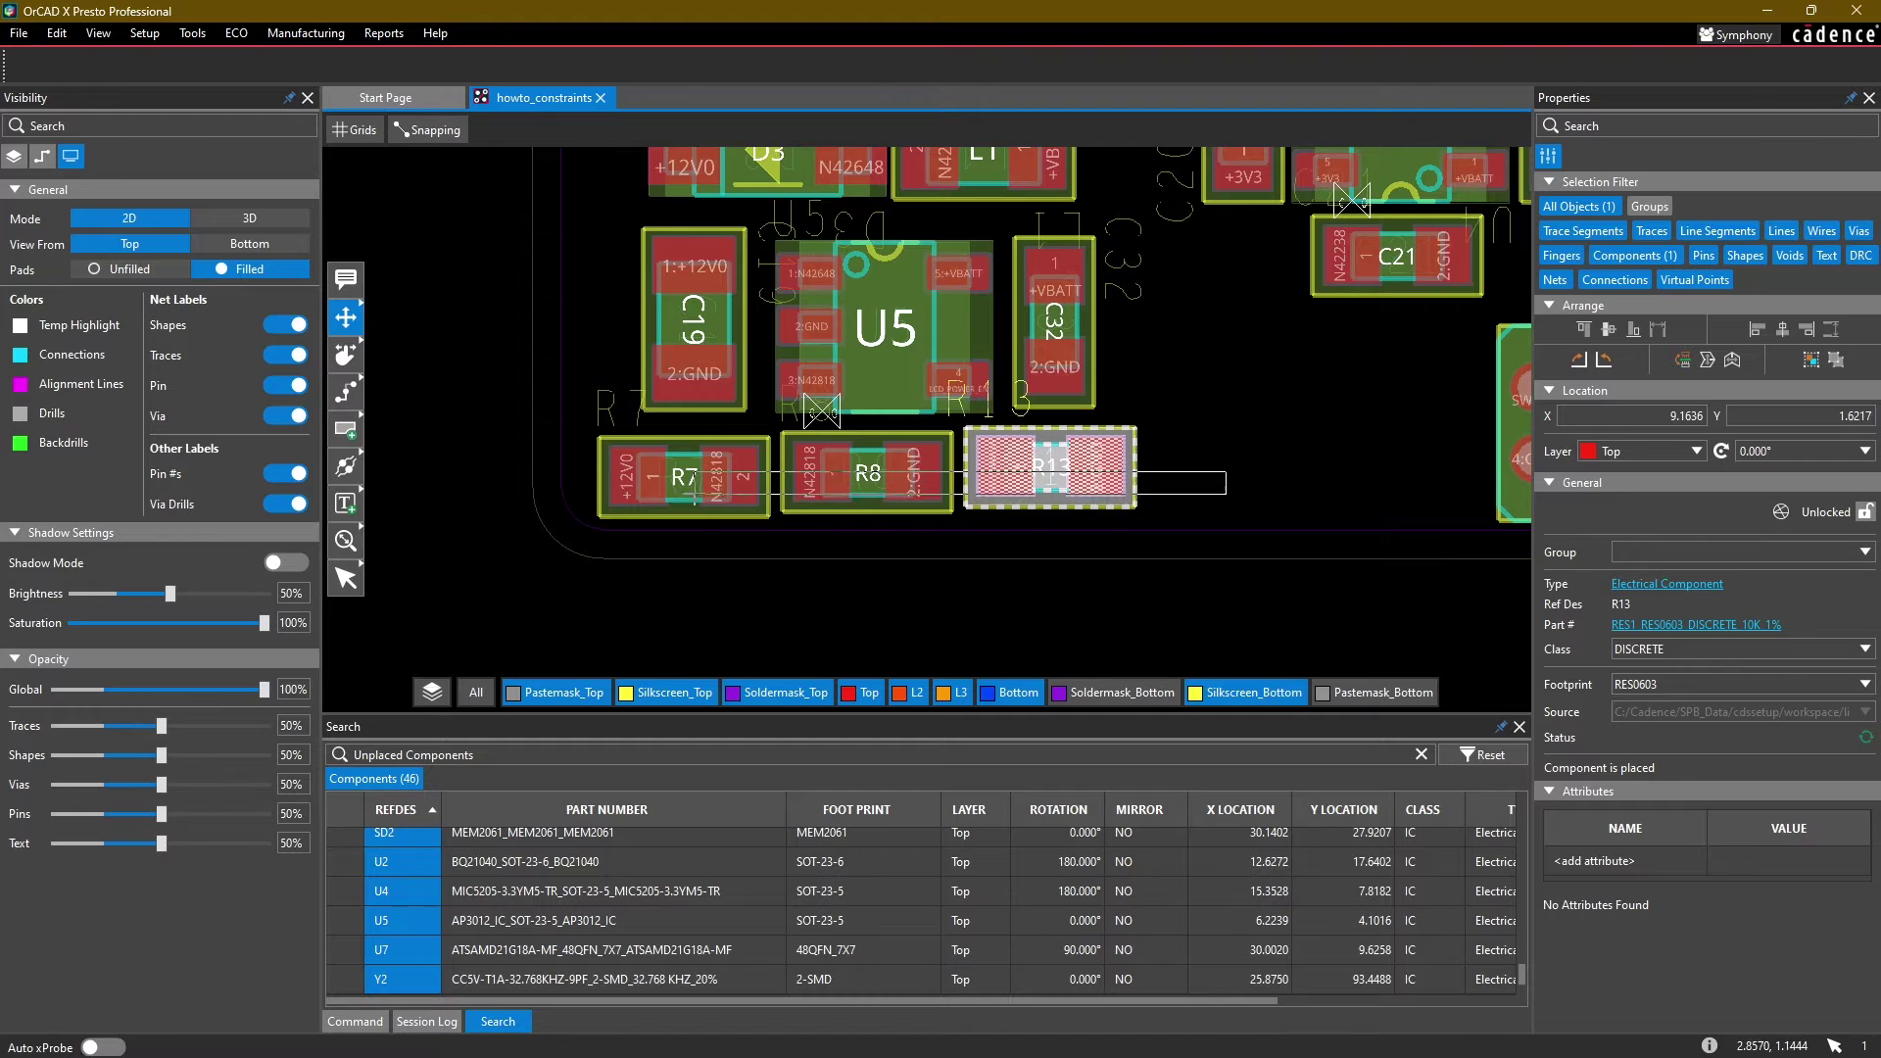
left_click_drag(699, 492, 691, 492)
left_click(1632, 330)
left_click(1185, 433)
Step: Reposition inductor L1 just right of D3, above U5 and C32
scroll(1201, 356, "down", 2)
middle_click_drag(1137, 262, 970, 446)
scroll(970, 443, "up", 4)
left_click(920, 428)
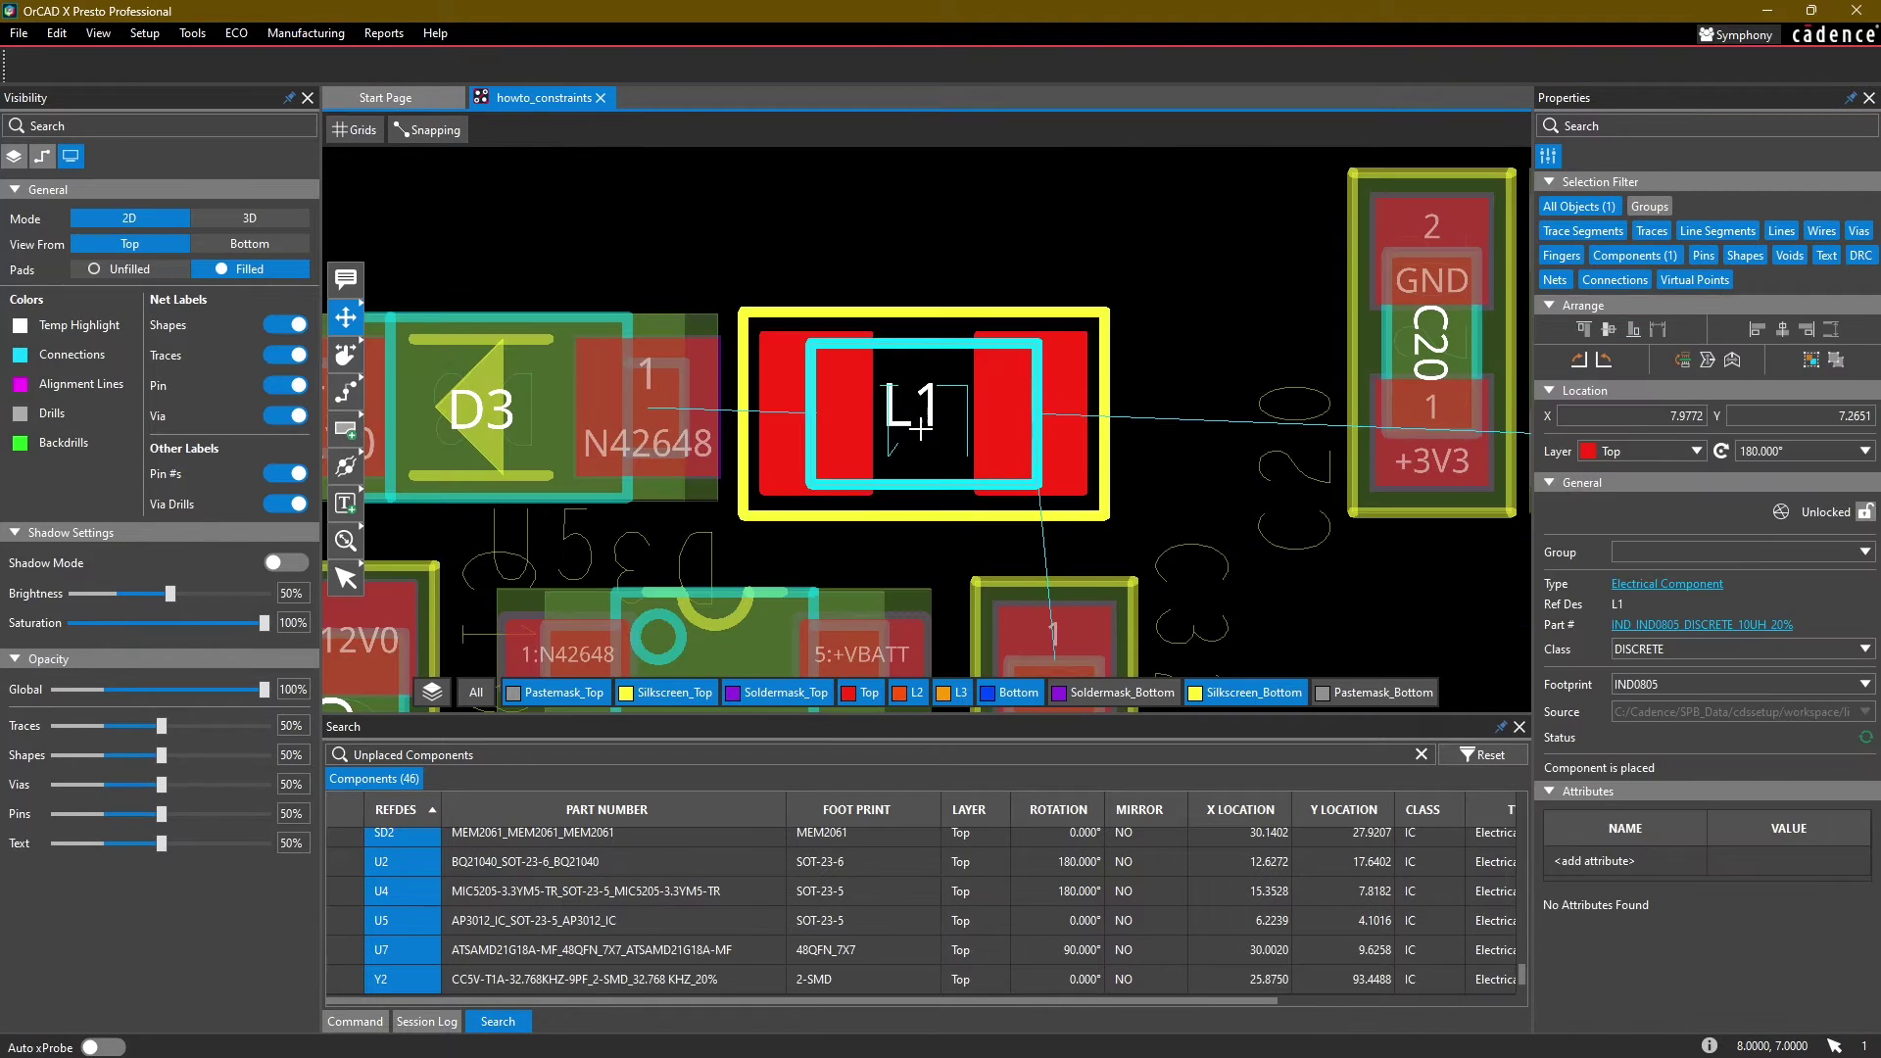
left_click(1192, 160)
Step: Switch to the OrCAD X Capture schematic and open the 2_MICRO page
scroll(1192, 160, "down", 5)
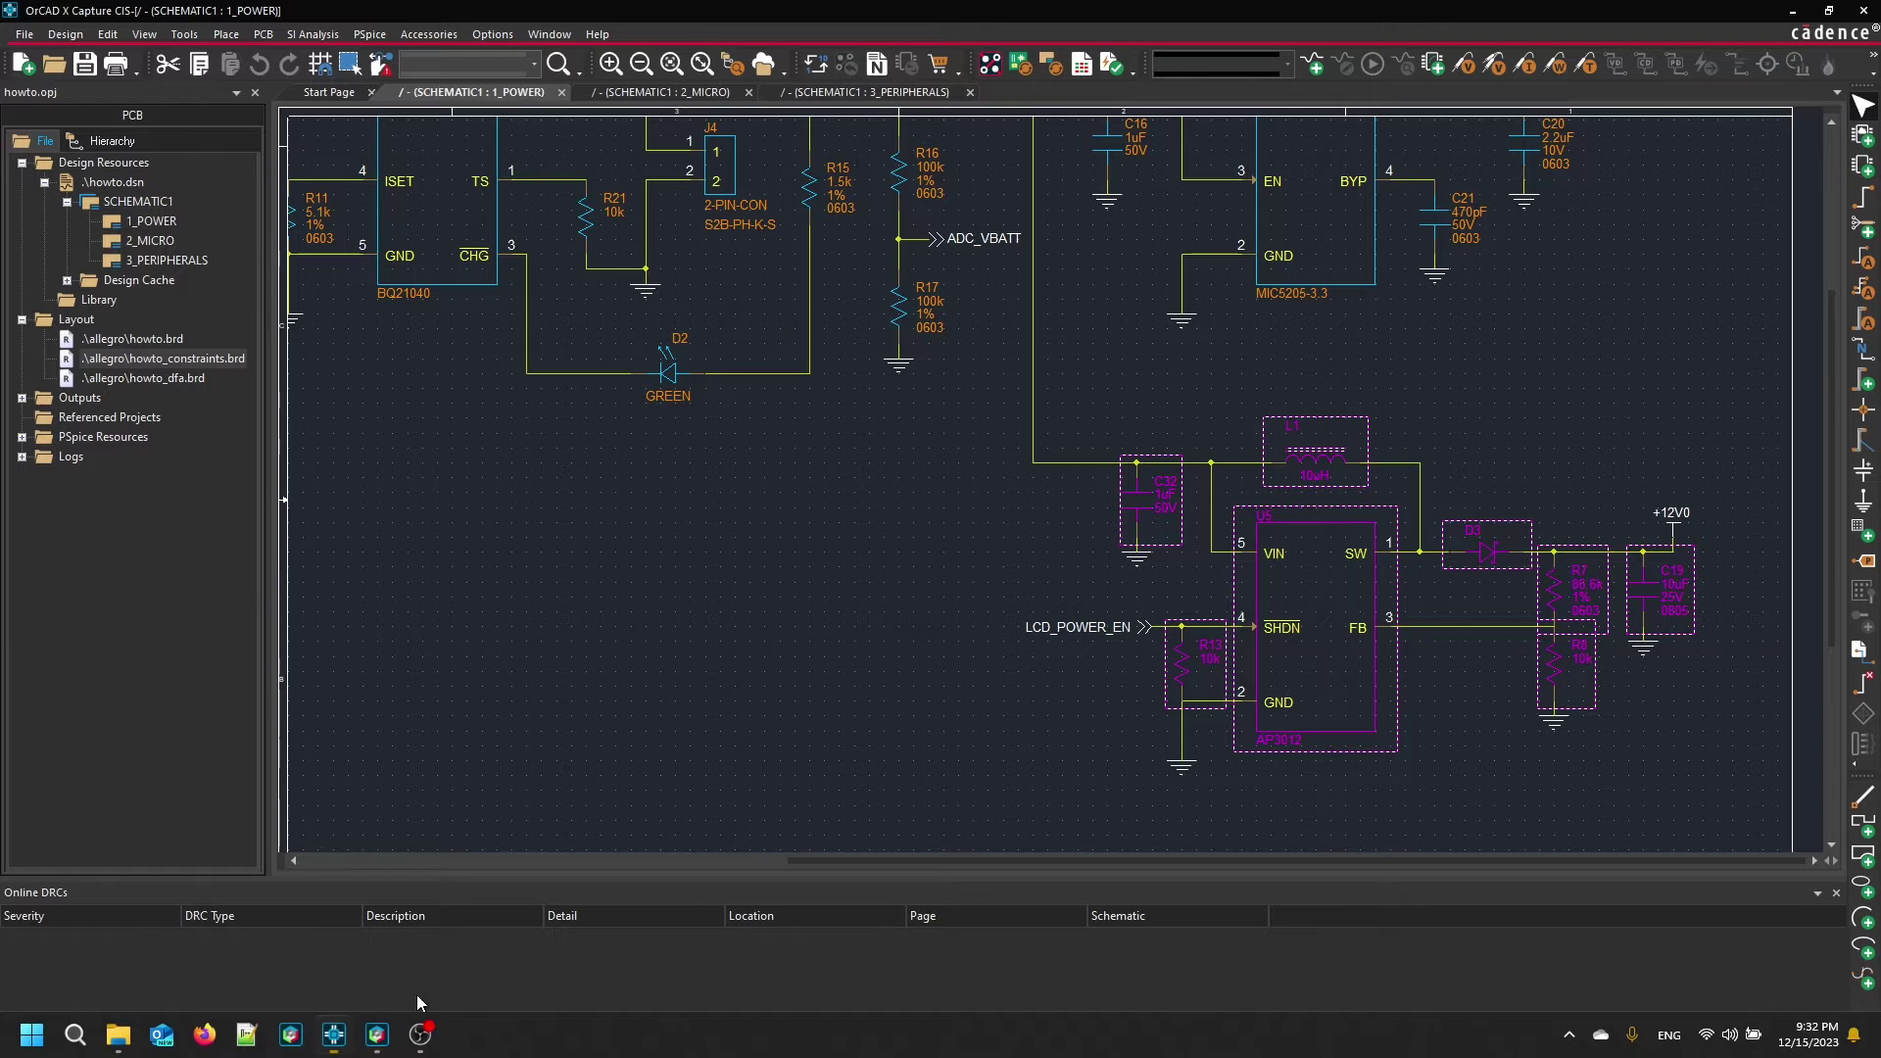
left_click(333, 1035)
double_click(166, 241)
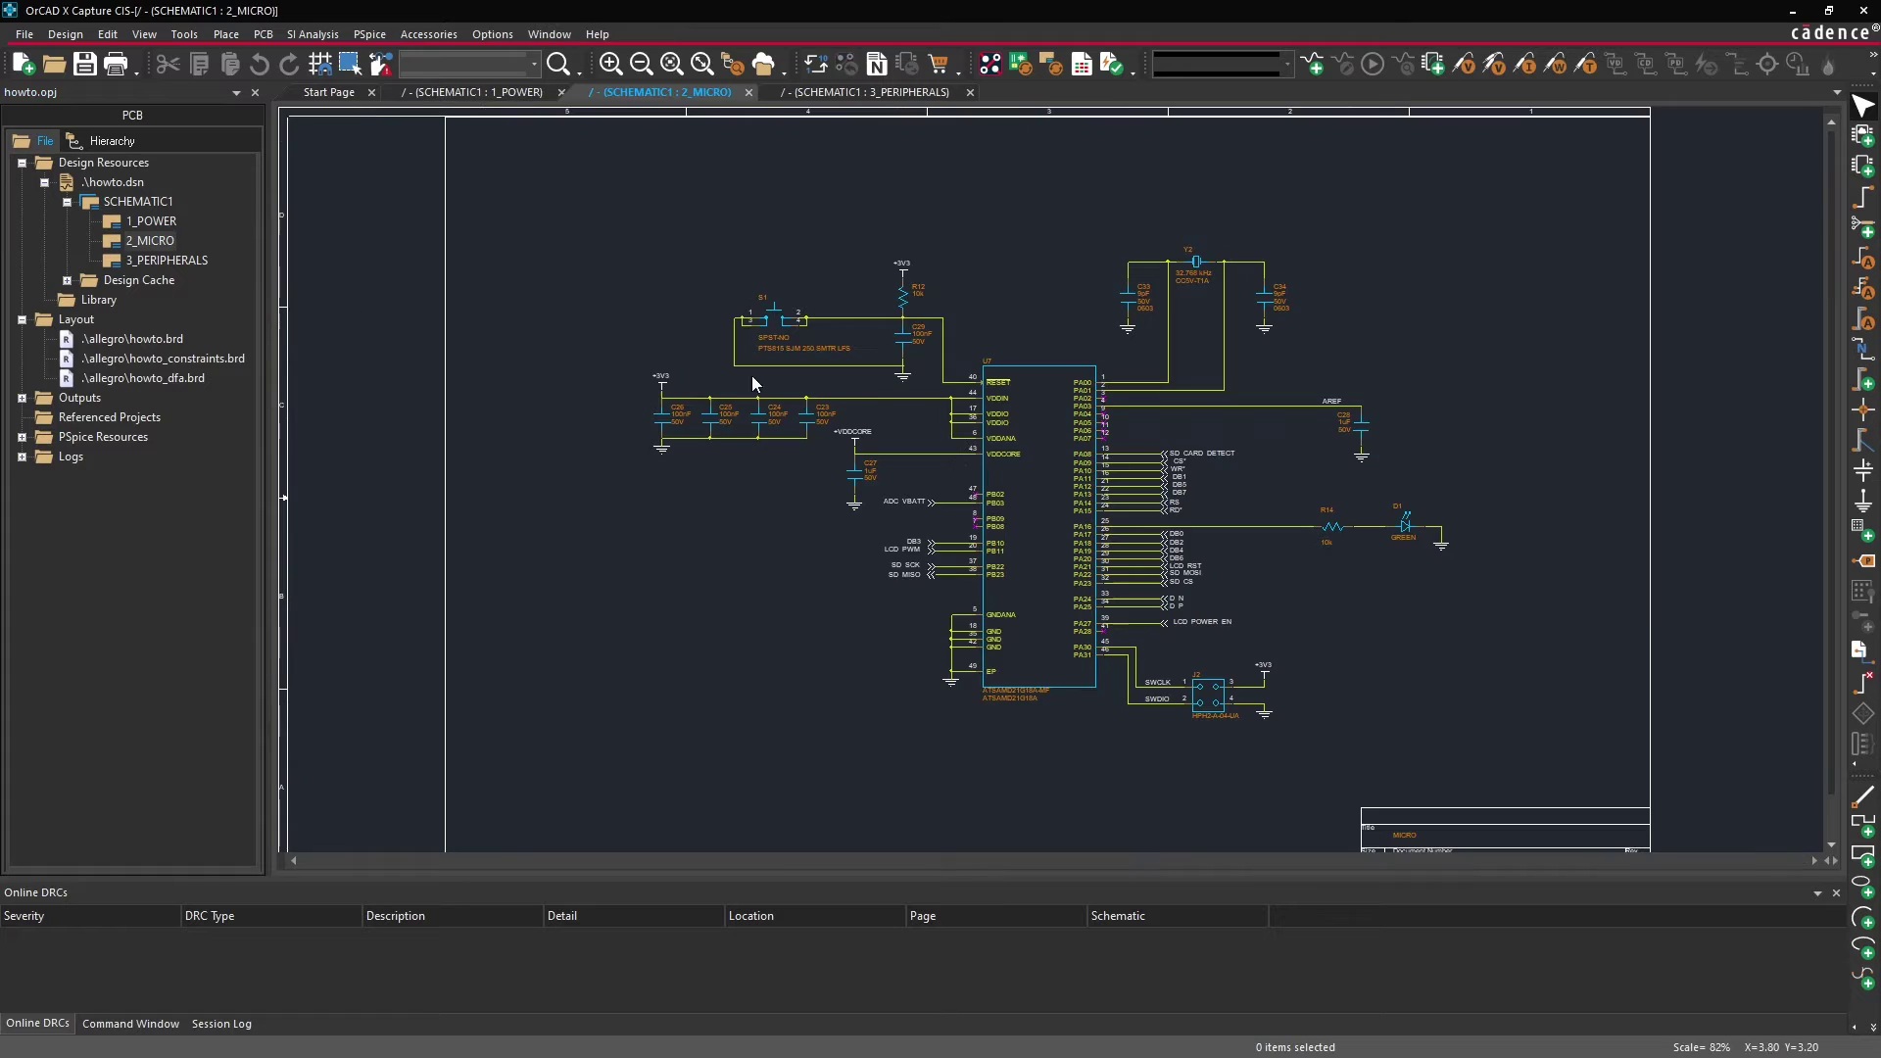
scroll(774, 353, "up", 2, "ctrl")
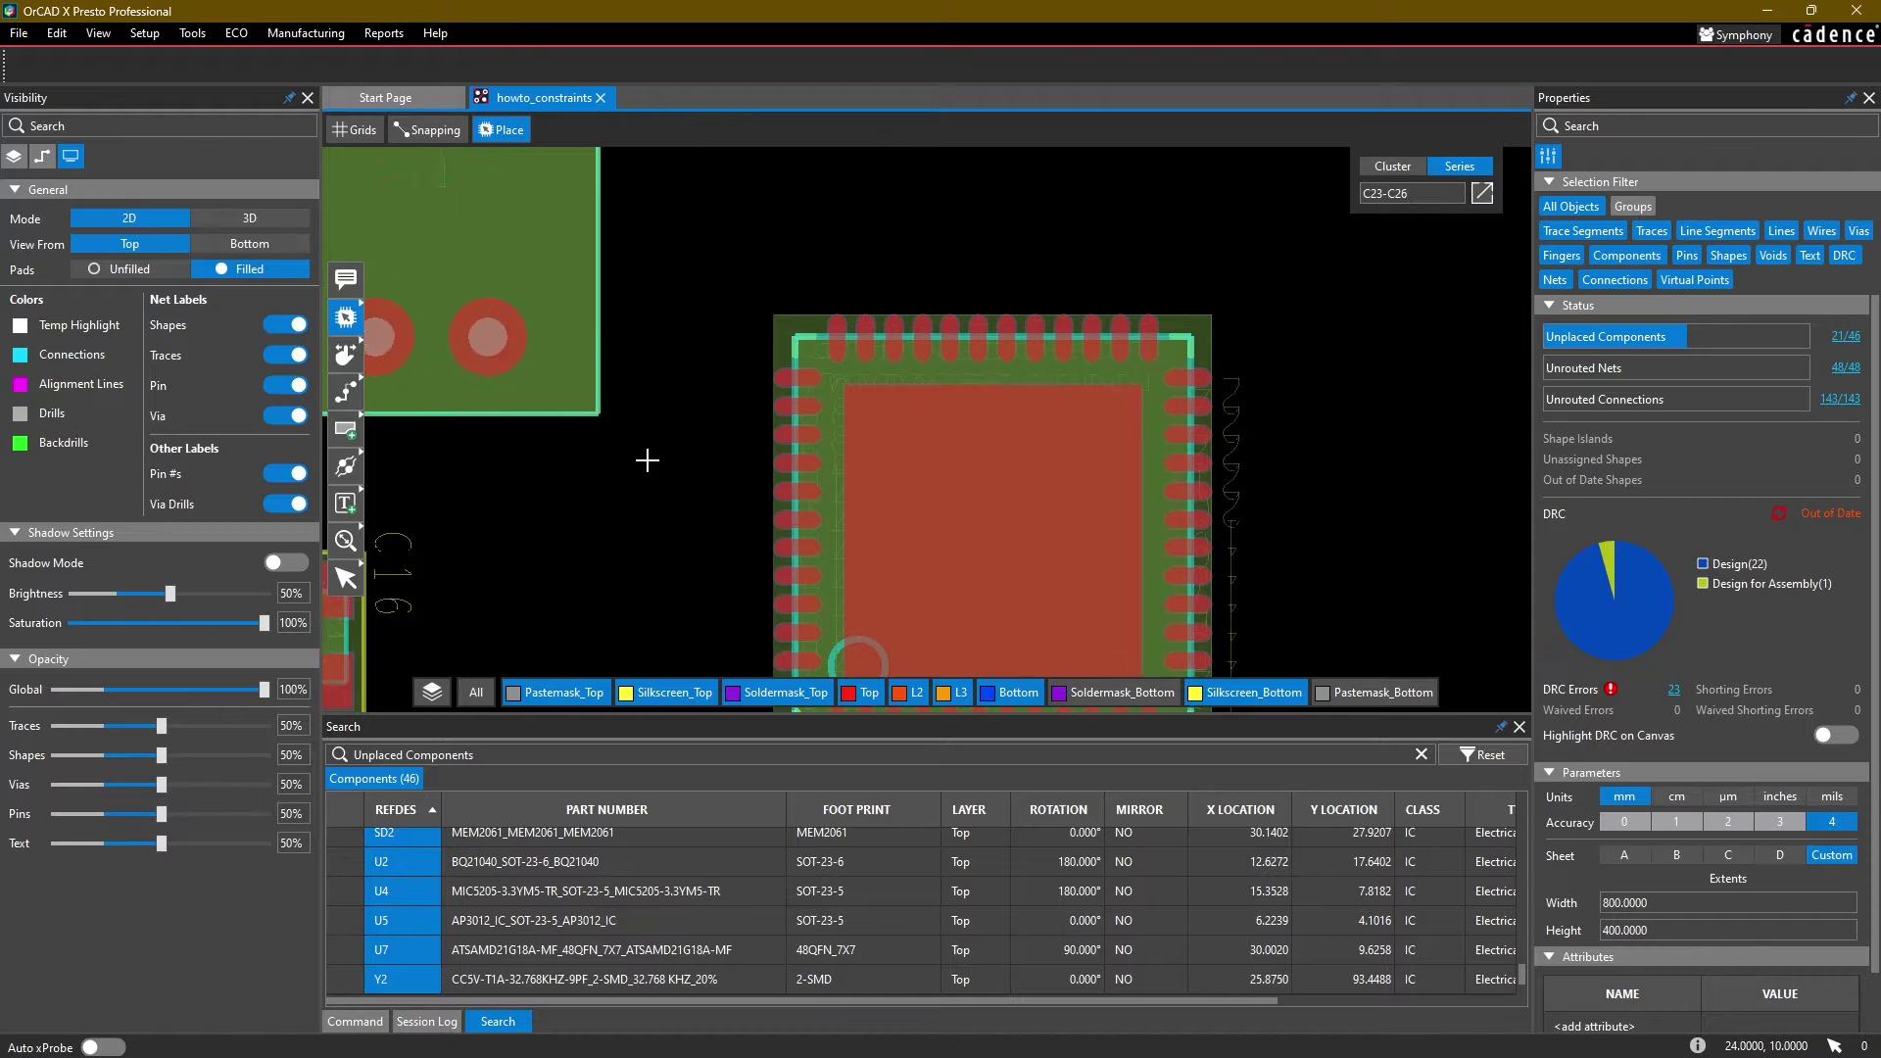
Step: Place capacitors C23 to C26 around U7 in the PCB layout, one on each side of the chip
left_click(644, 385)
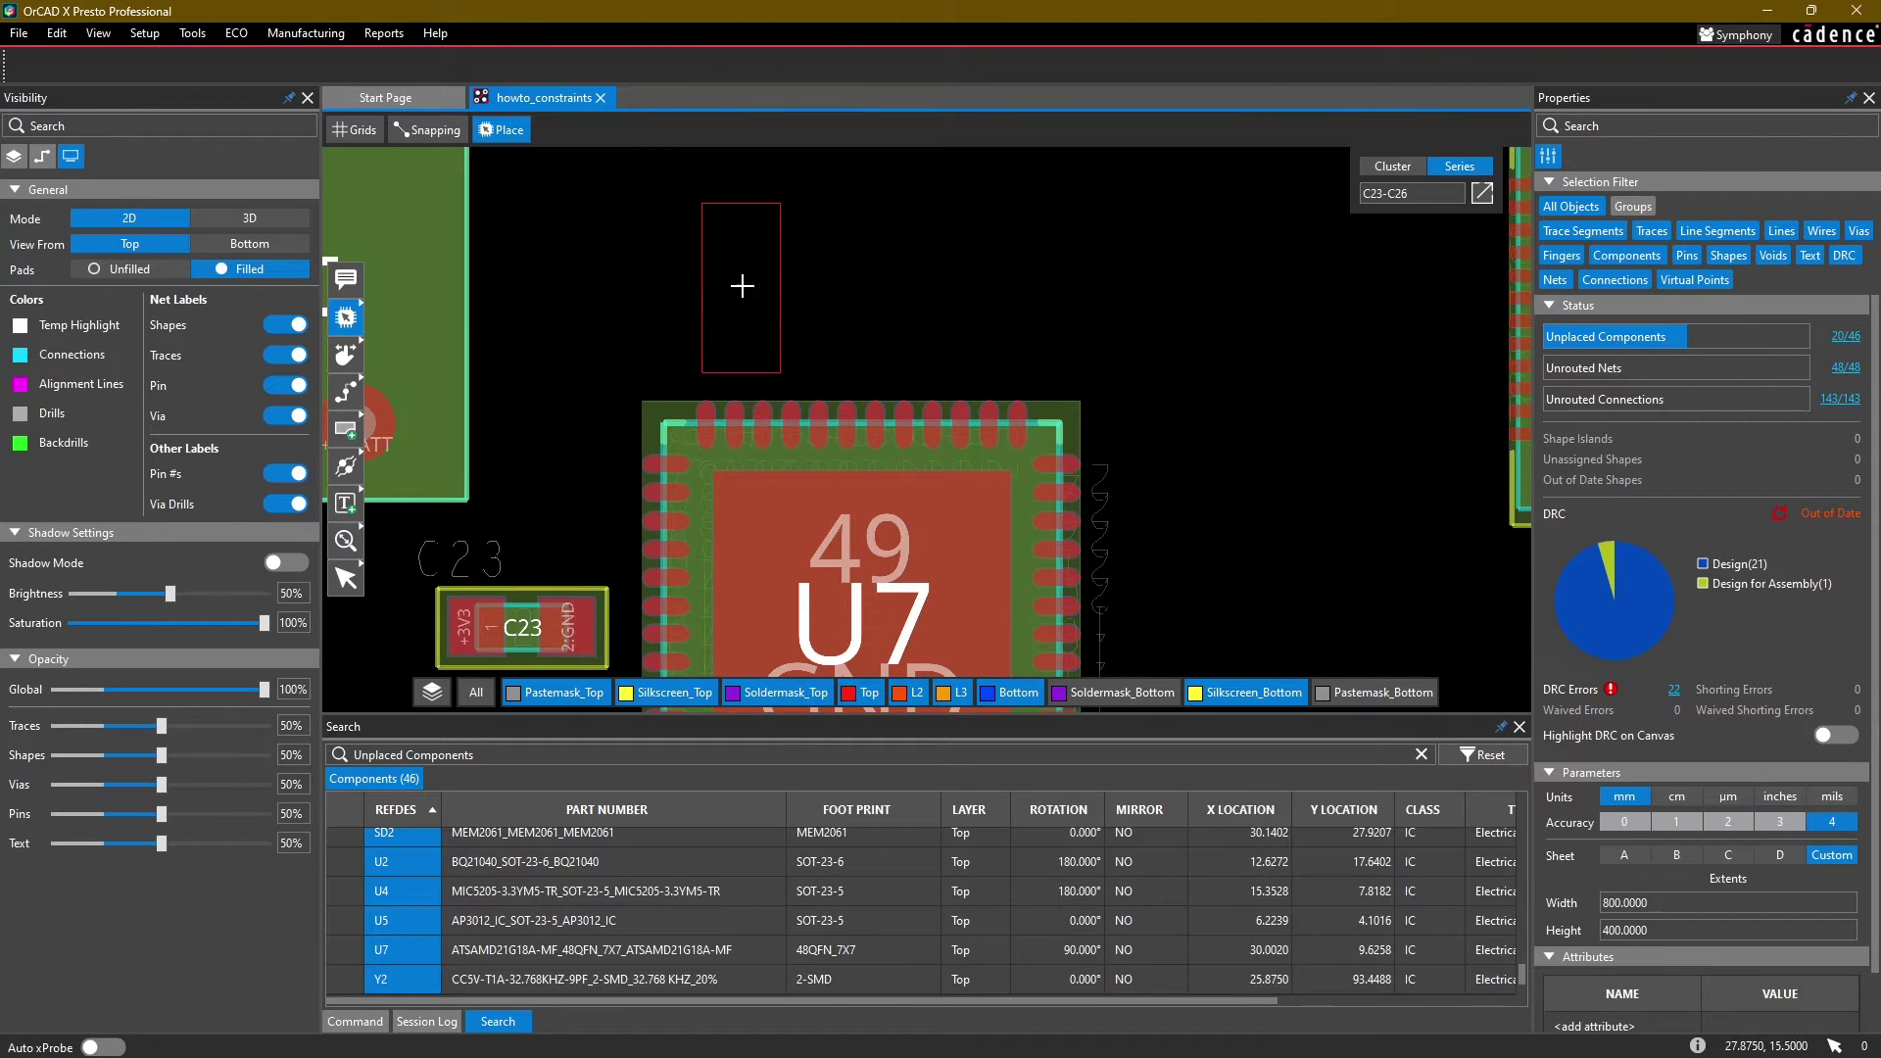
left_click(742, 286)
left_click(1149, 327)
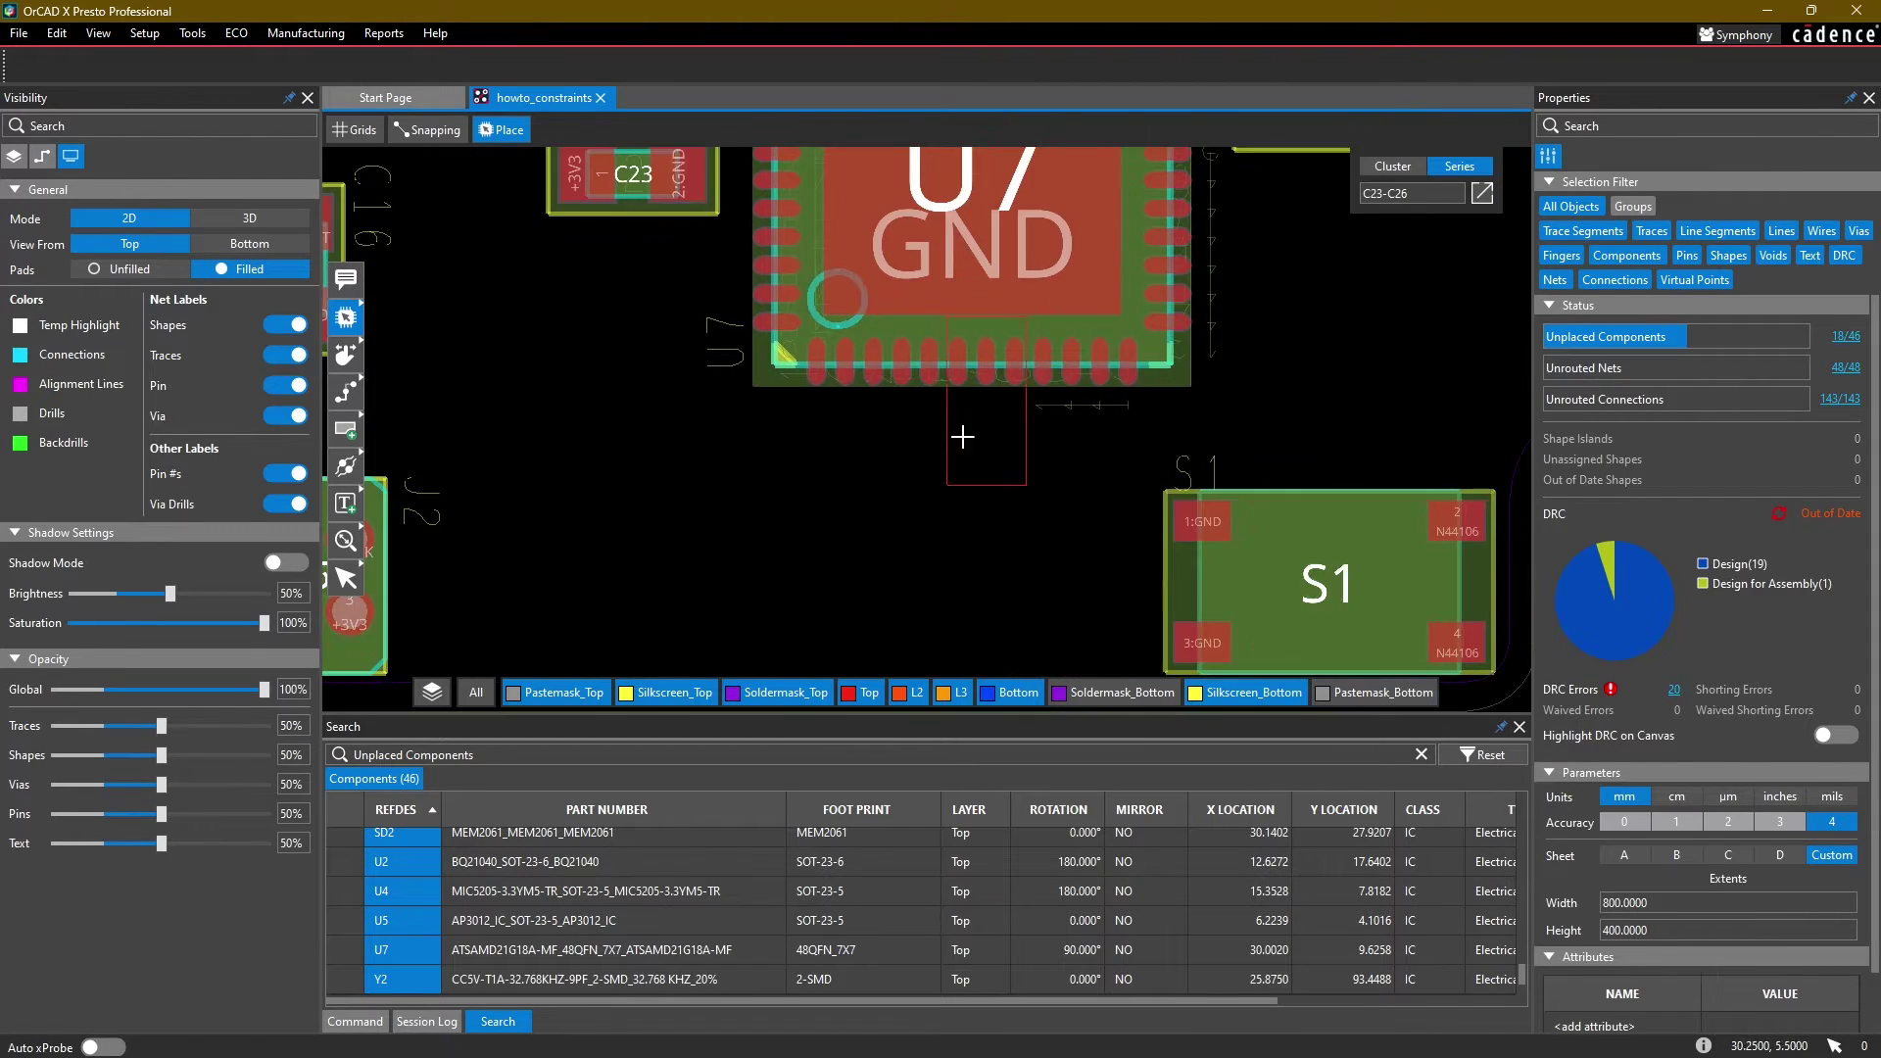
left_click(924, 503)
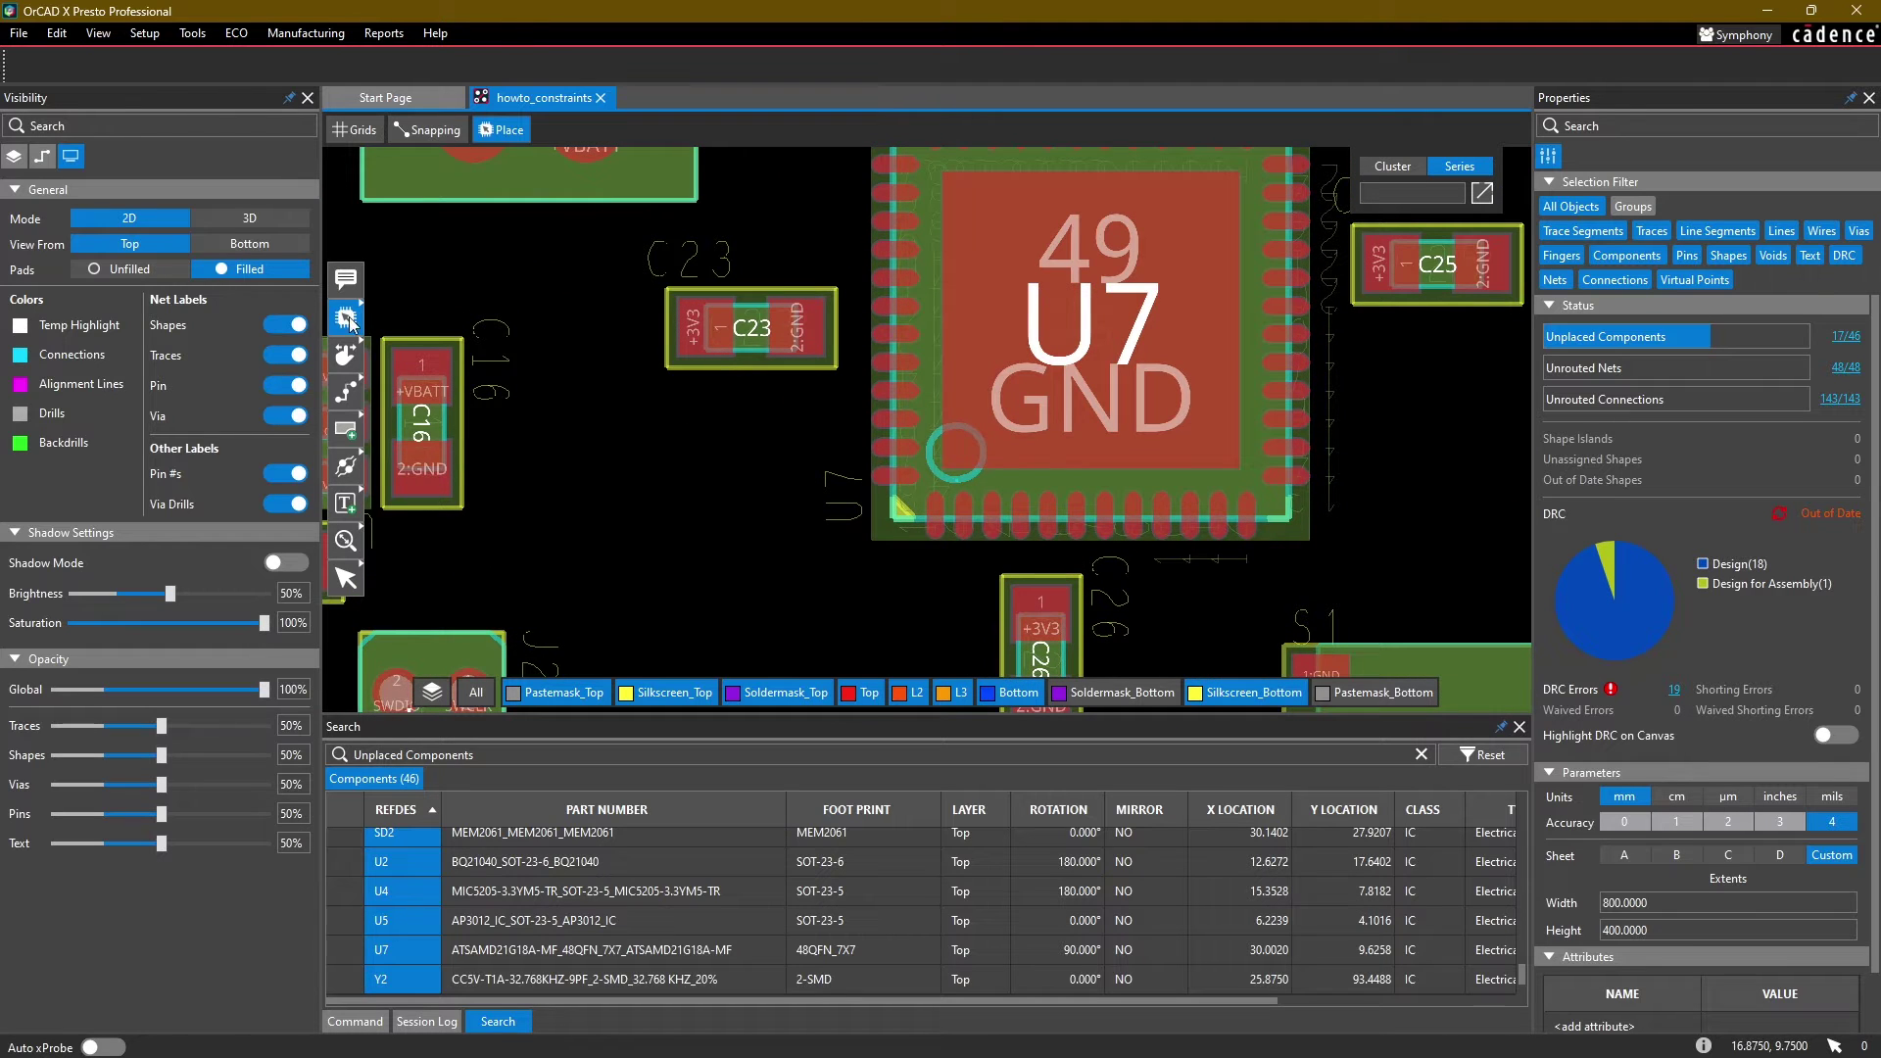
Step: Rotate capacitor C23 to horizontal with its +3V3 pin facing U7 and reposition it left of the chip
left_click(396, 235)
left_click(750, 320)
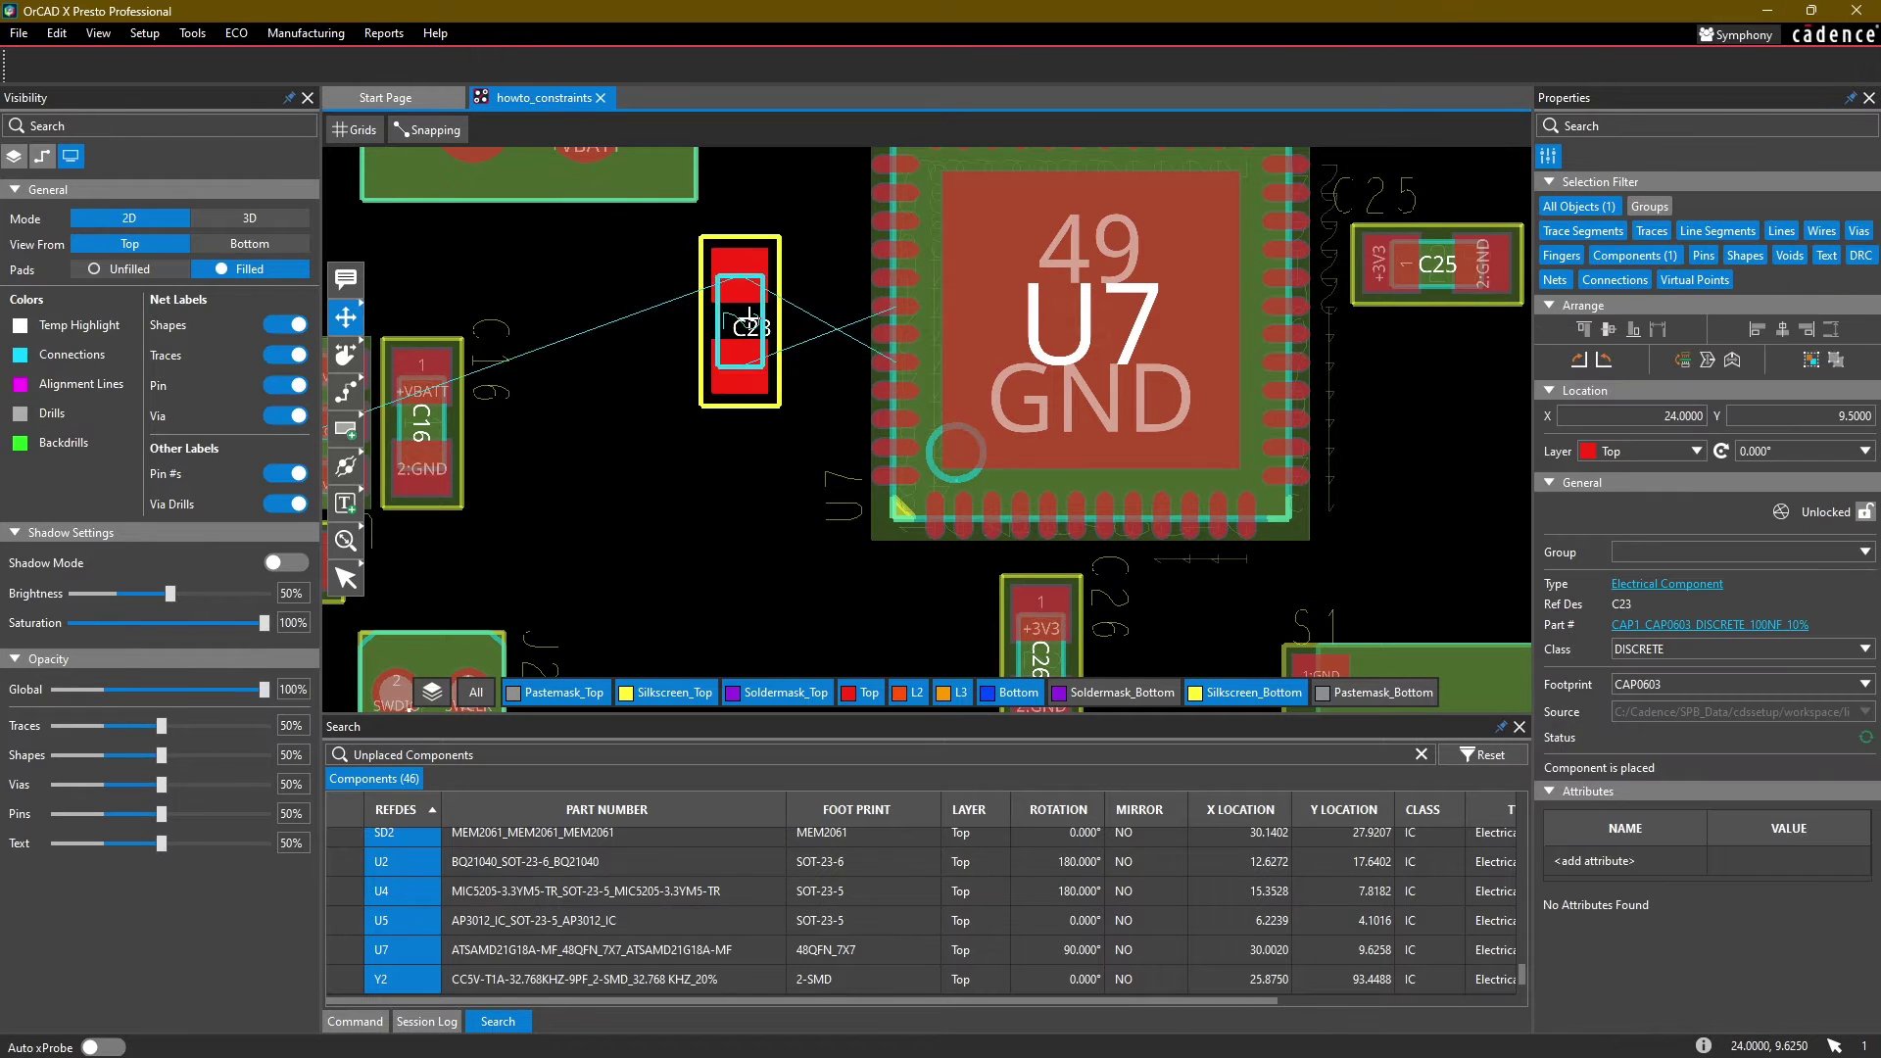
left_click(708, 319)
middle_click_drag(696, 425, 708, 540)
left_click(694, 554)
scroll(737, 429, "up", 2)
middle_click_drag(736, 471, 737, 472)
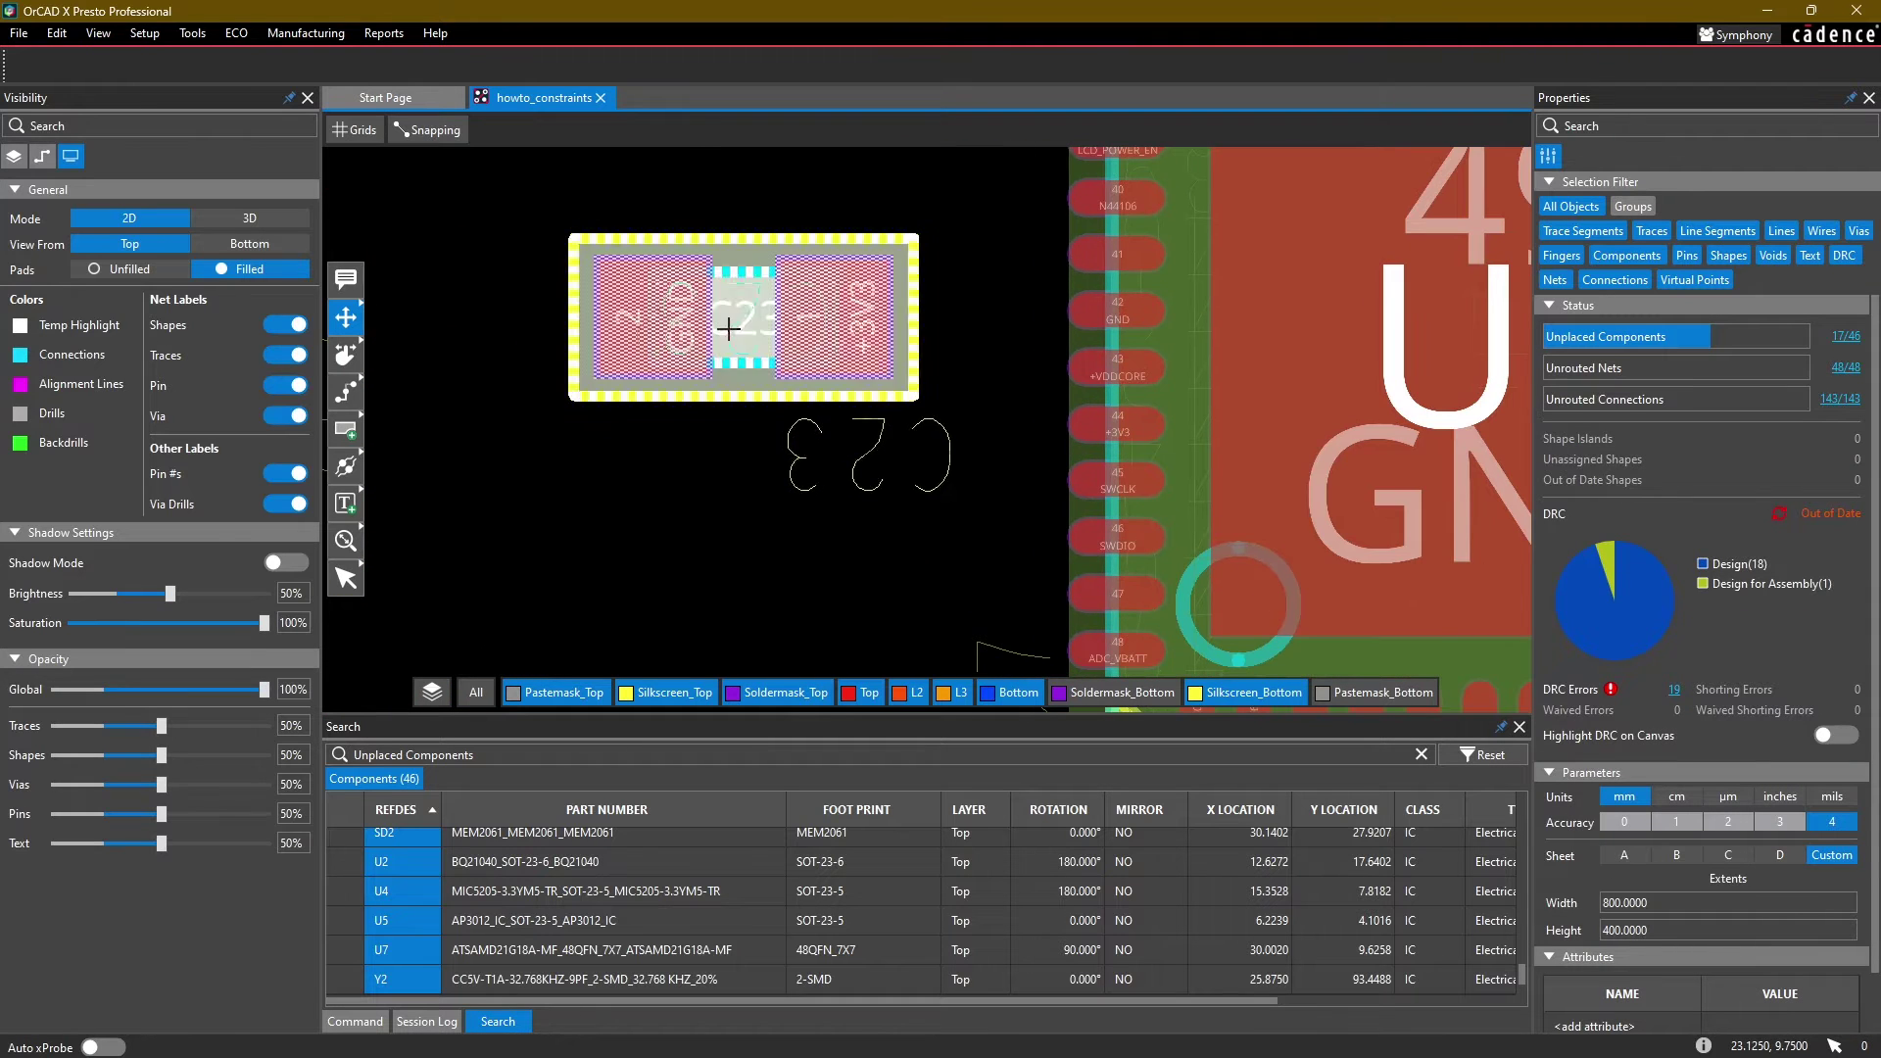
left_click(725, 323)
left_click(646, 491)
left_click(882, 263)
Step: Move capacitor C25 to the right side of U7 at 37.3312, 9.3001
scroll(901, 245, "down", 2)
middle_click_drag(928, 239, 631, 447)
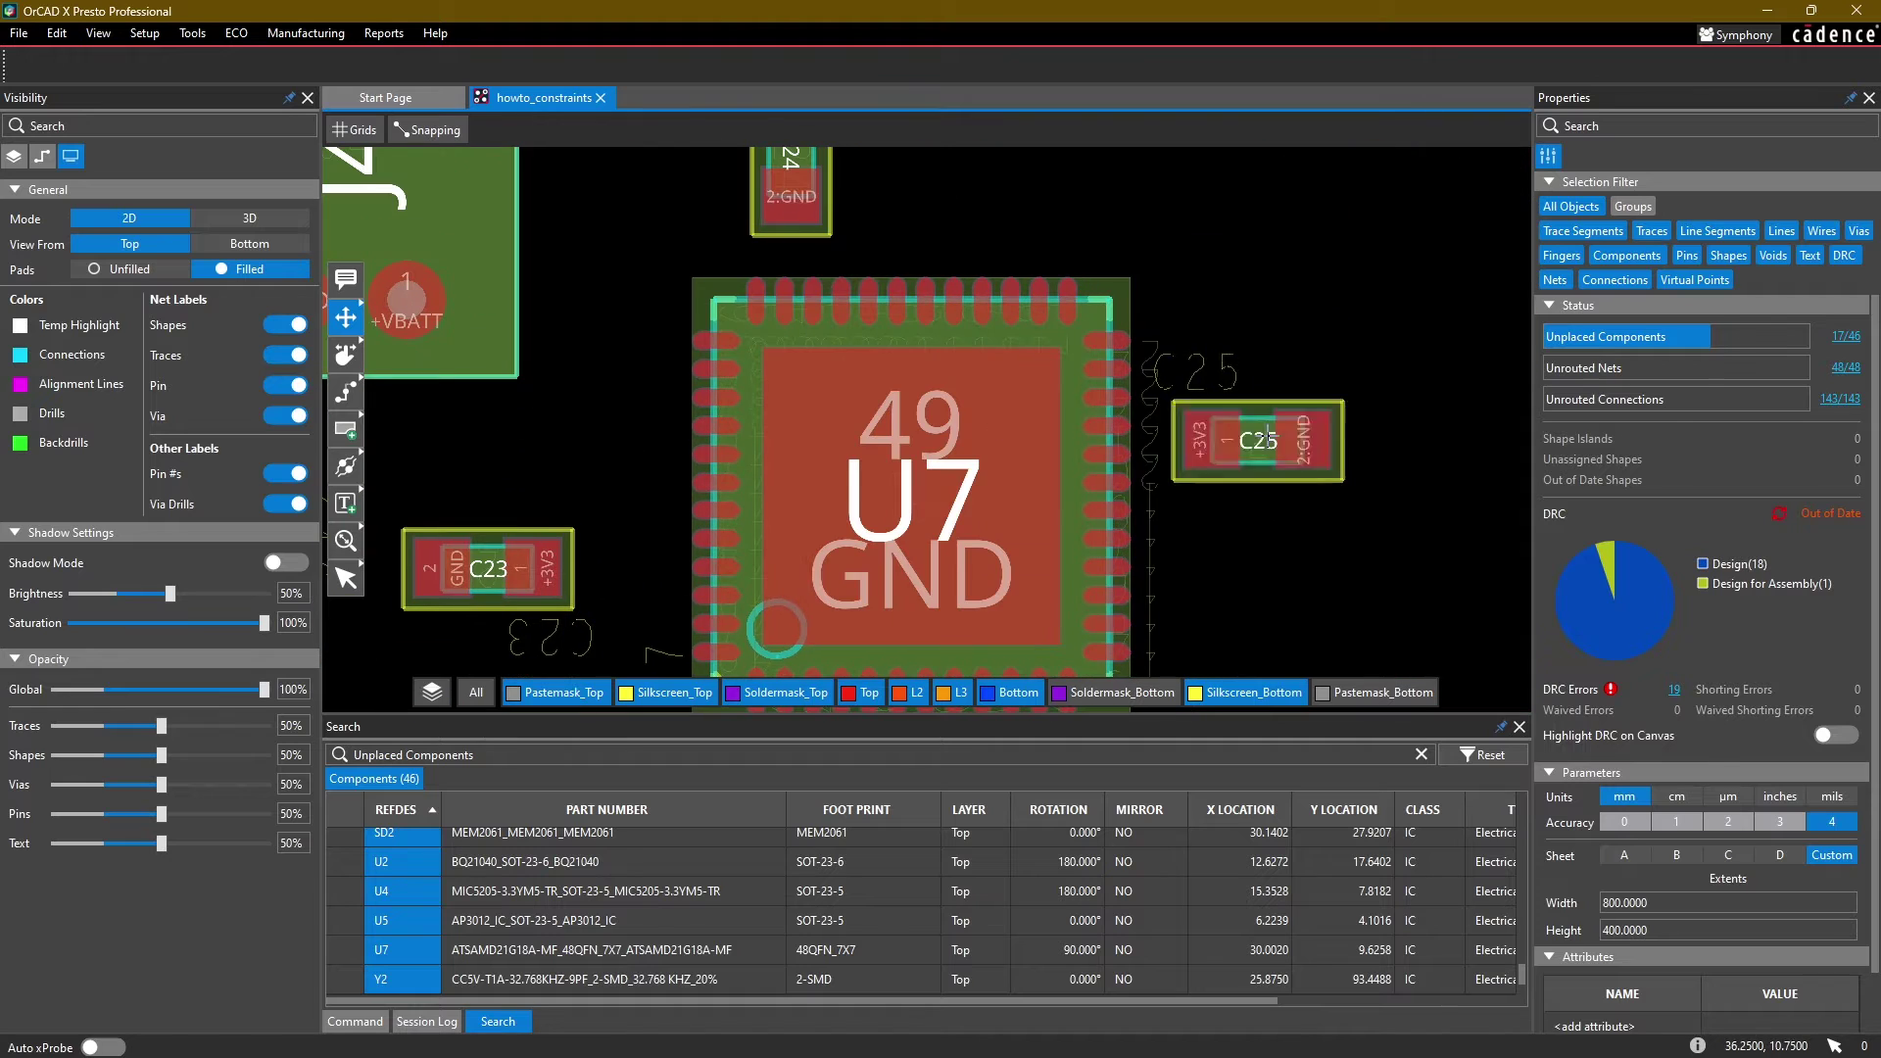
left_click(1268, 435)
left_click(1336, 510)
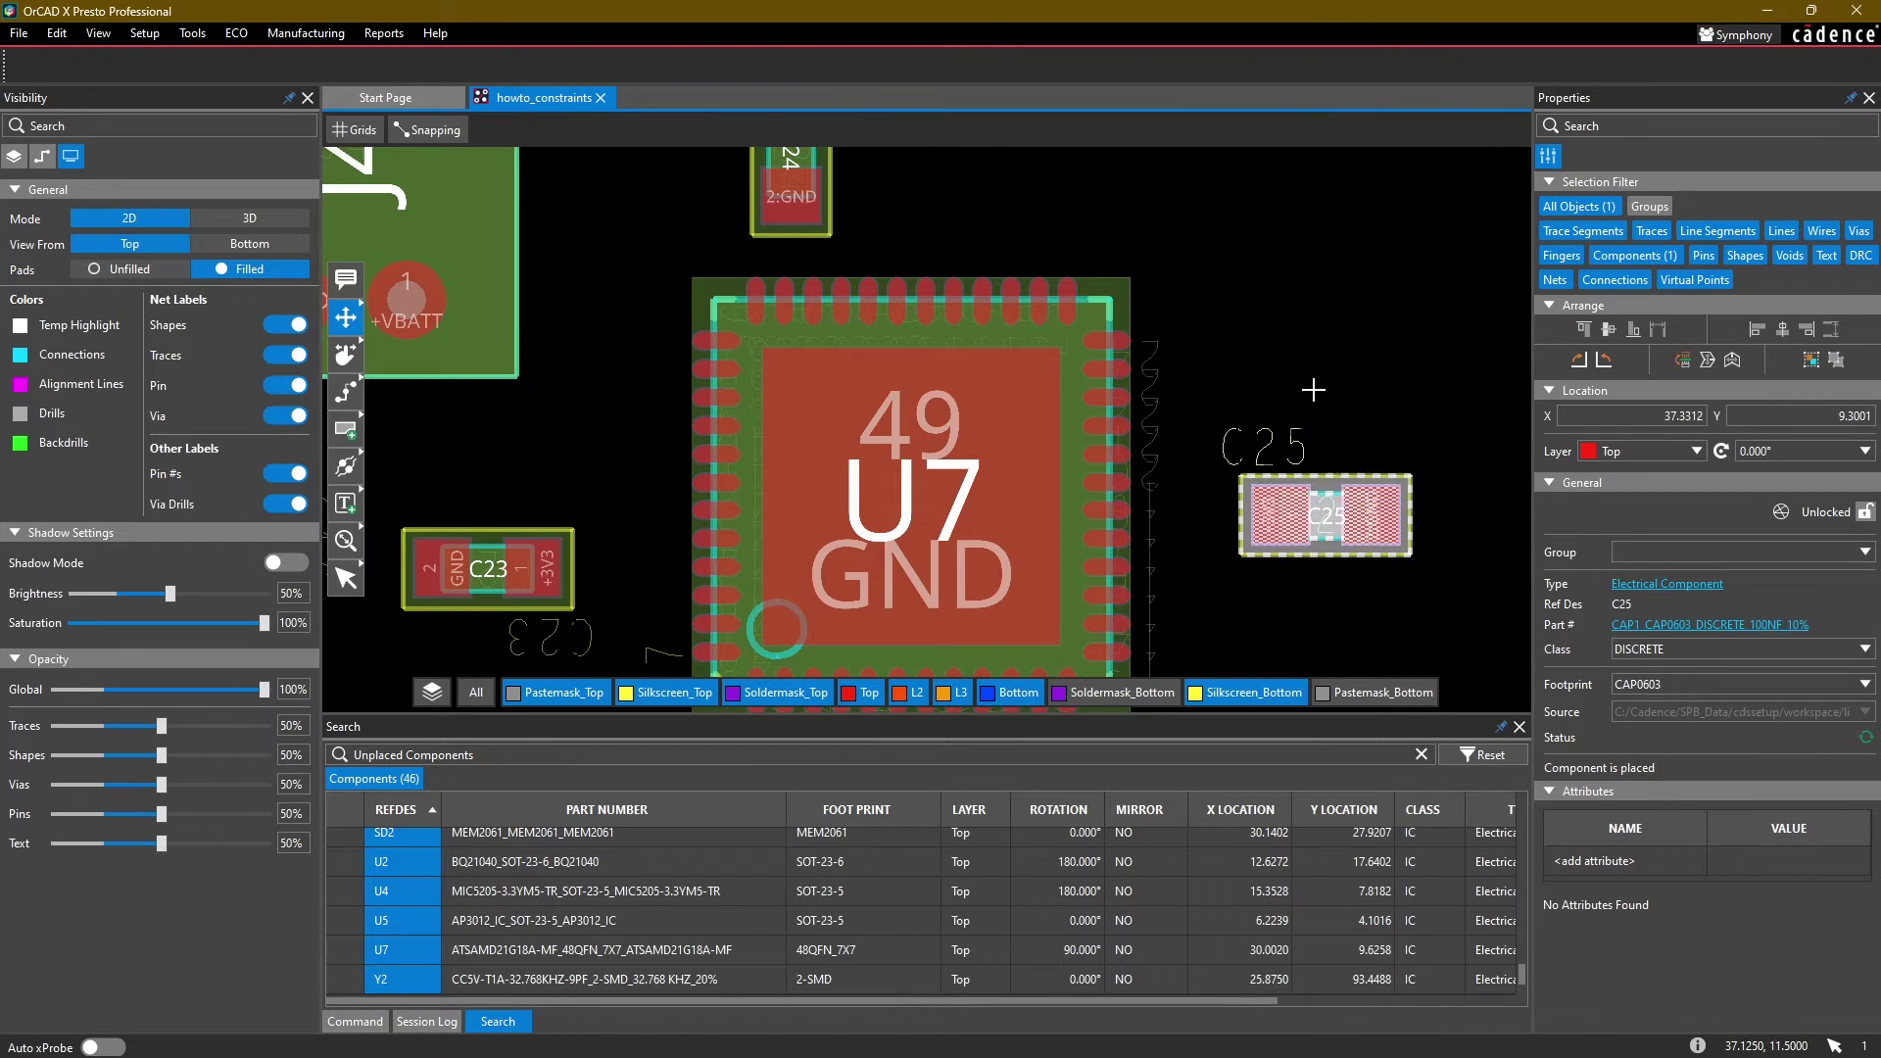
left_click(1293, 253)
Step: Rotate capacitor C24 so its +3V3 pin faces U7 and place it above the chip's upper-left corner
middle_click_drag(929, 227, 1000, 483)
left_click(851, 392)
key("r")
key("r")
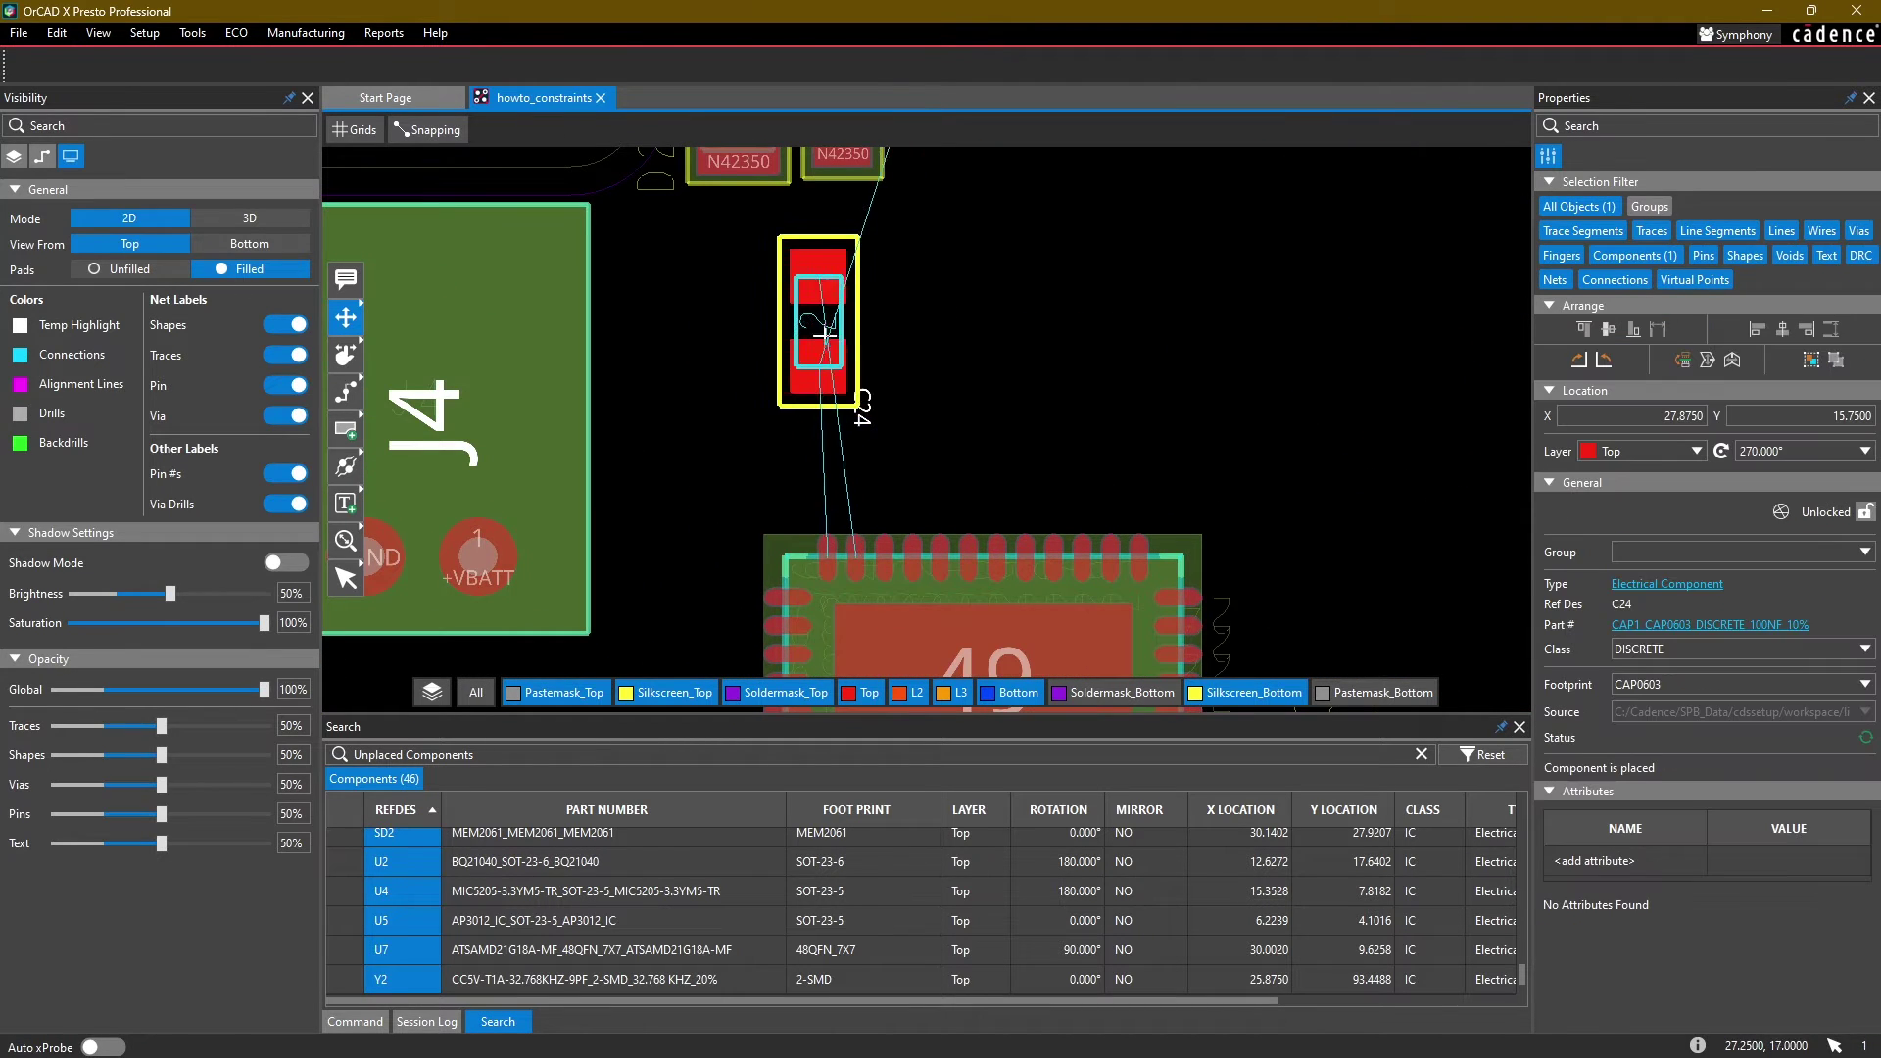
left_click(814, 375)
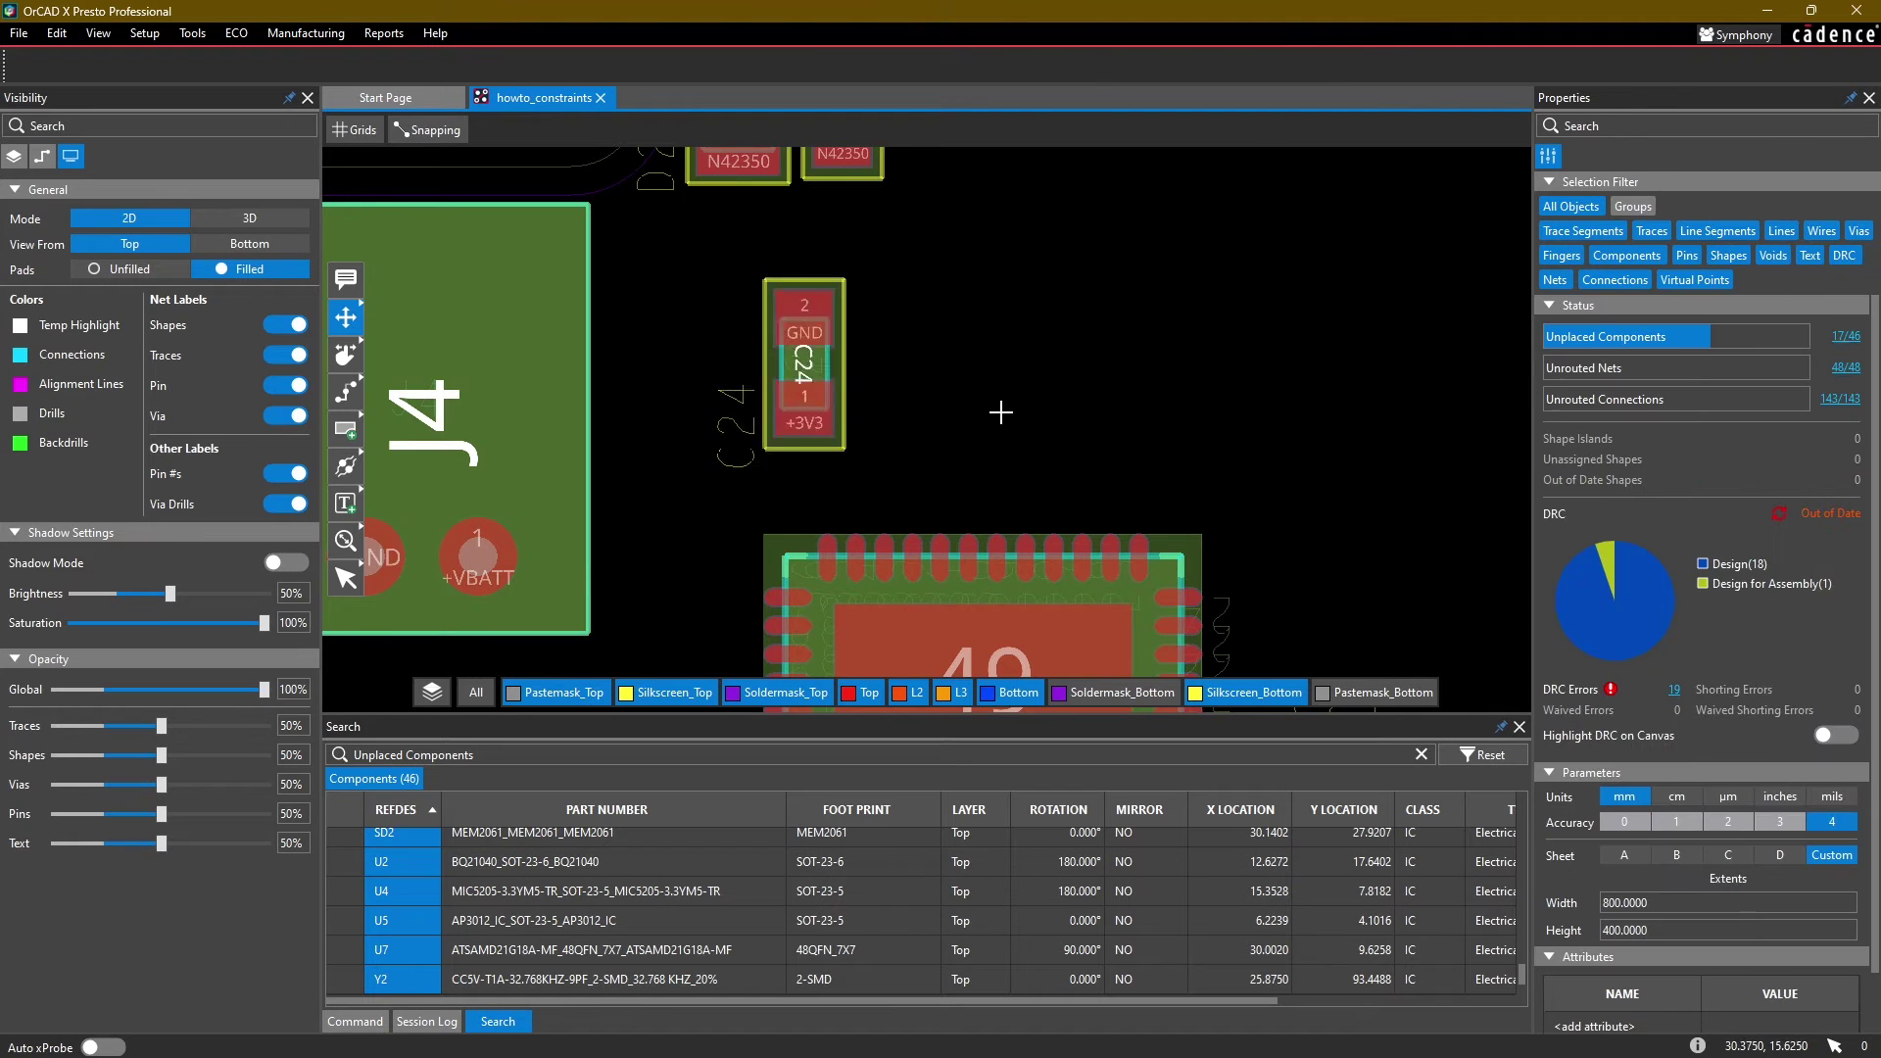
Step: Reposition capacitor C26 vertically below U7 at 29.7112, 2.7861, under the chip's GND and +3V3 pins
scroll(1121, 408, "down", 4)
scroll(940, 407, "up", 4)
left_click(944, 407)
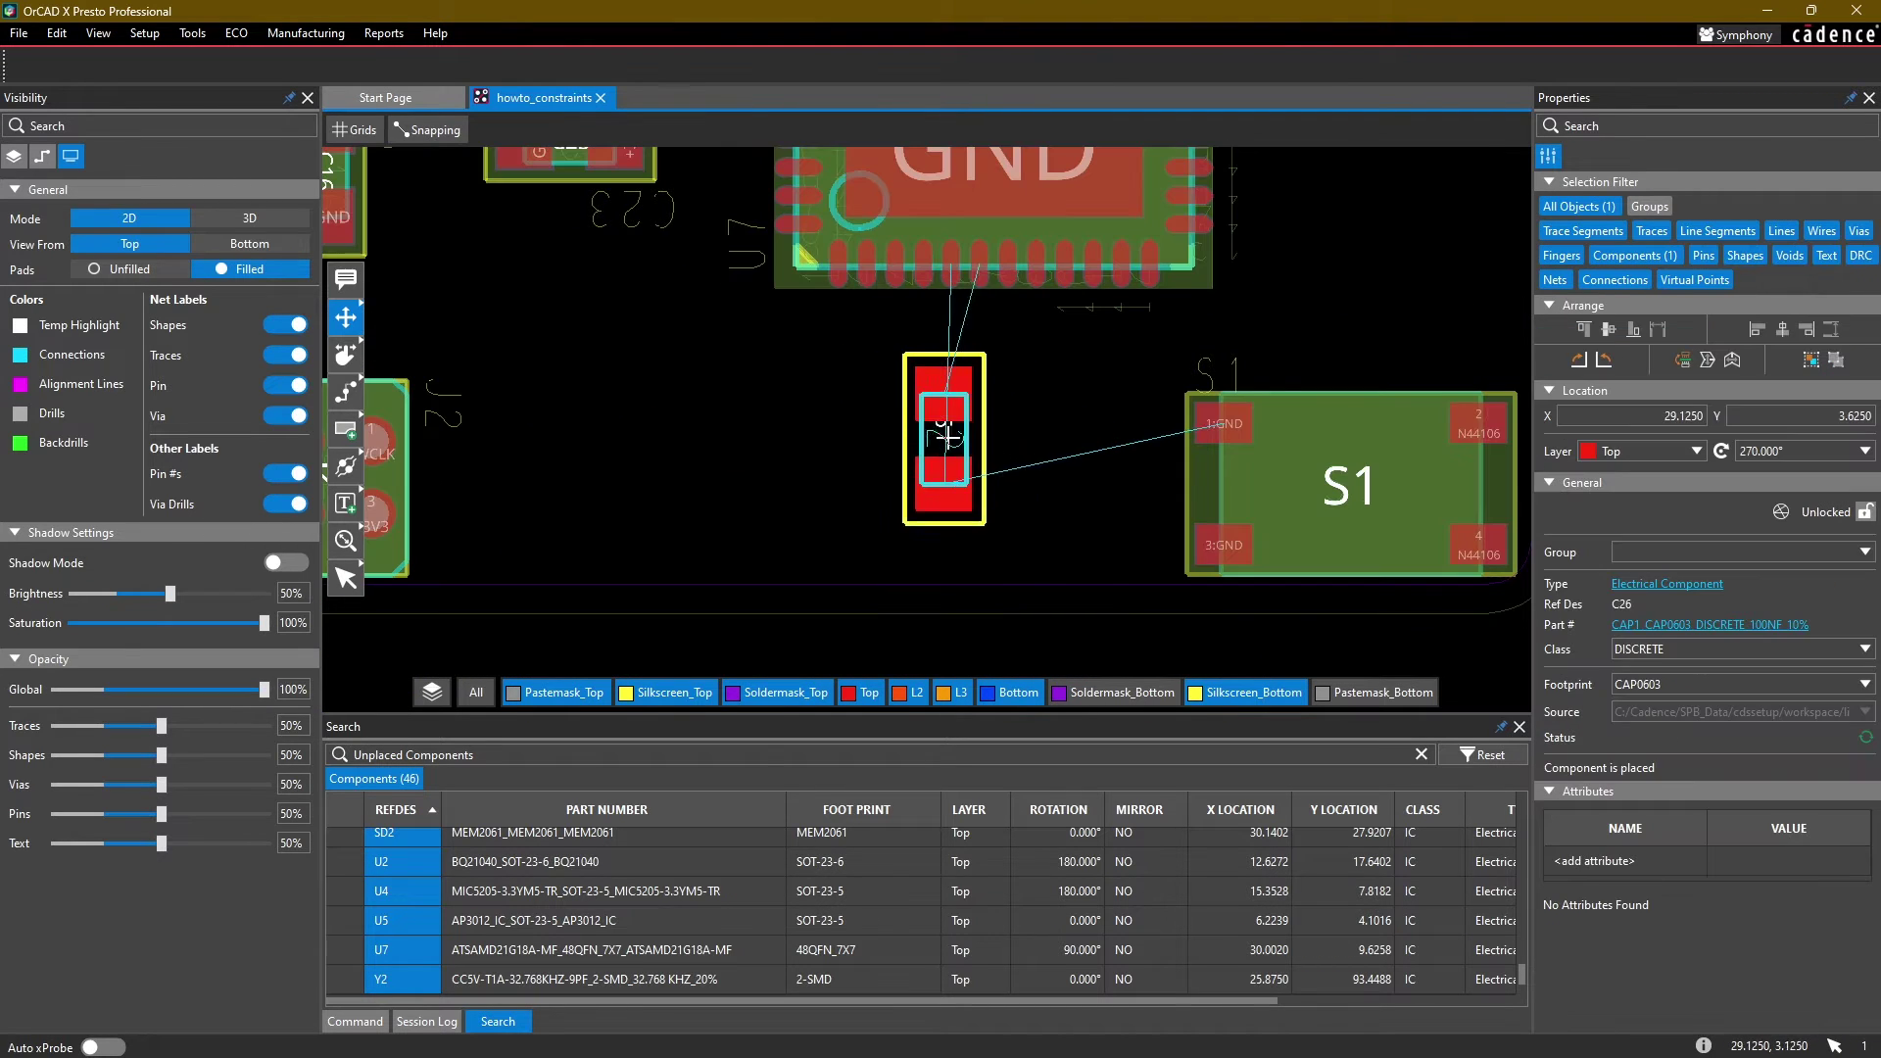
scroll(950, 411, "up", 2)
middle_click_drag(1030, 363, 897, 443)
left_click(892, 532)
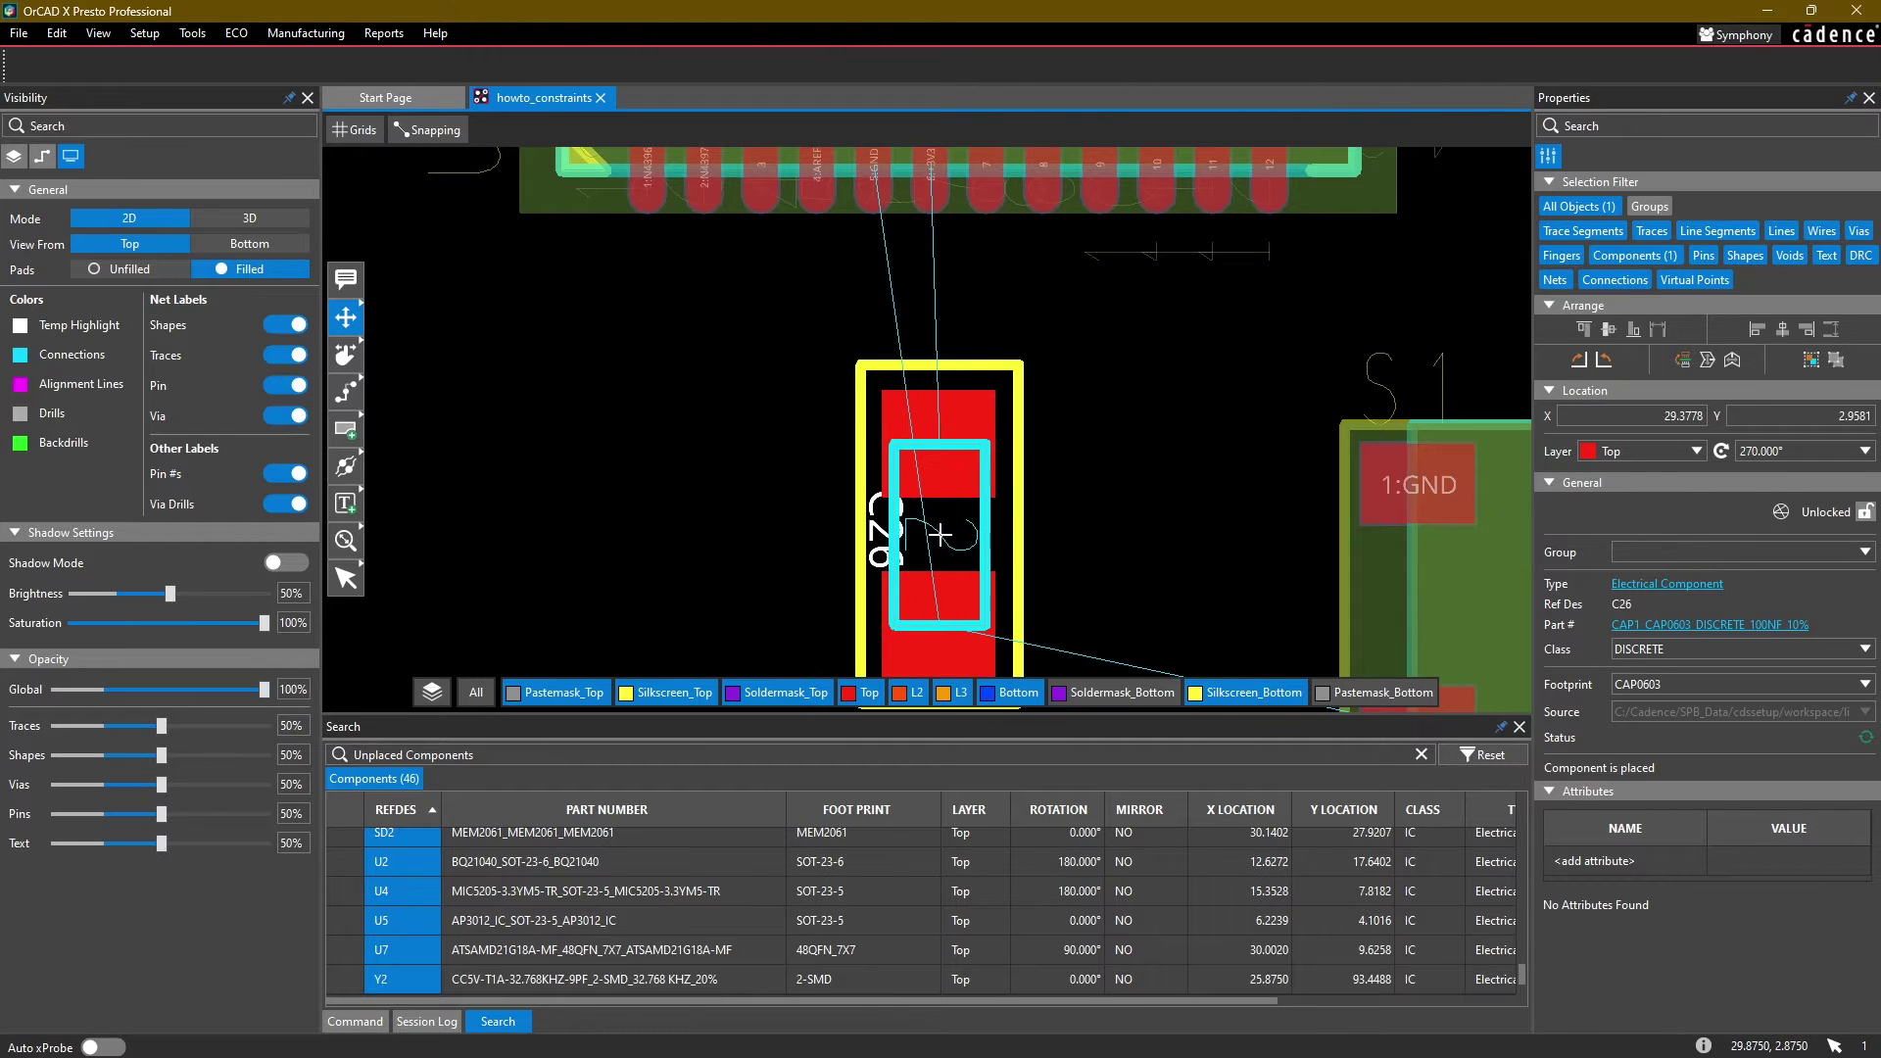
left_click(934, 554)
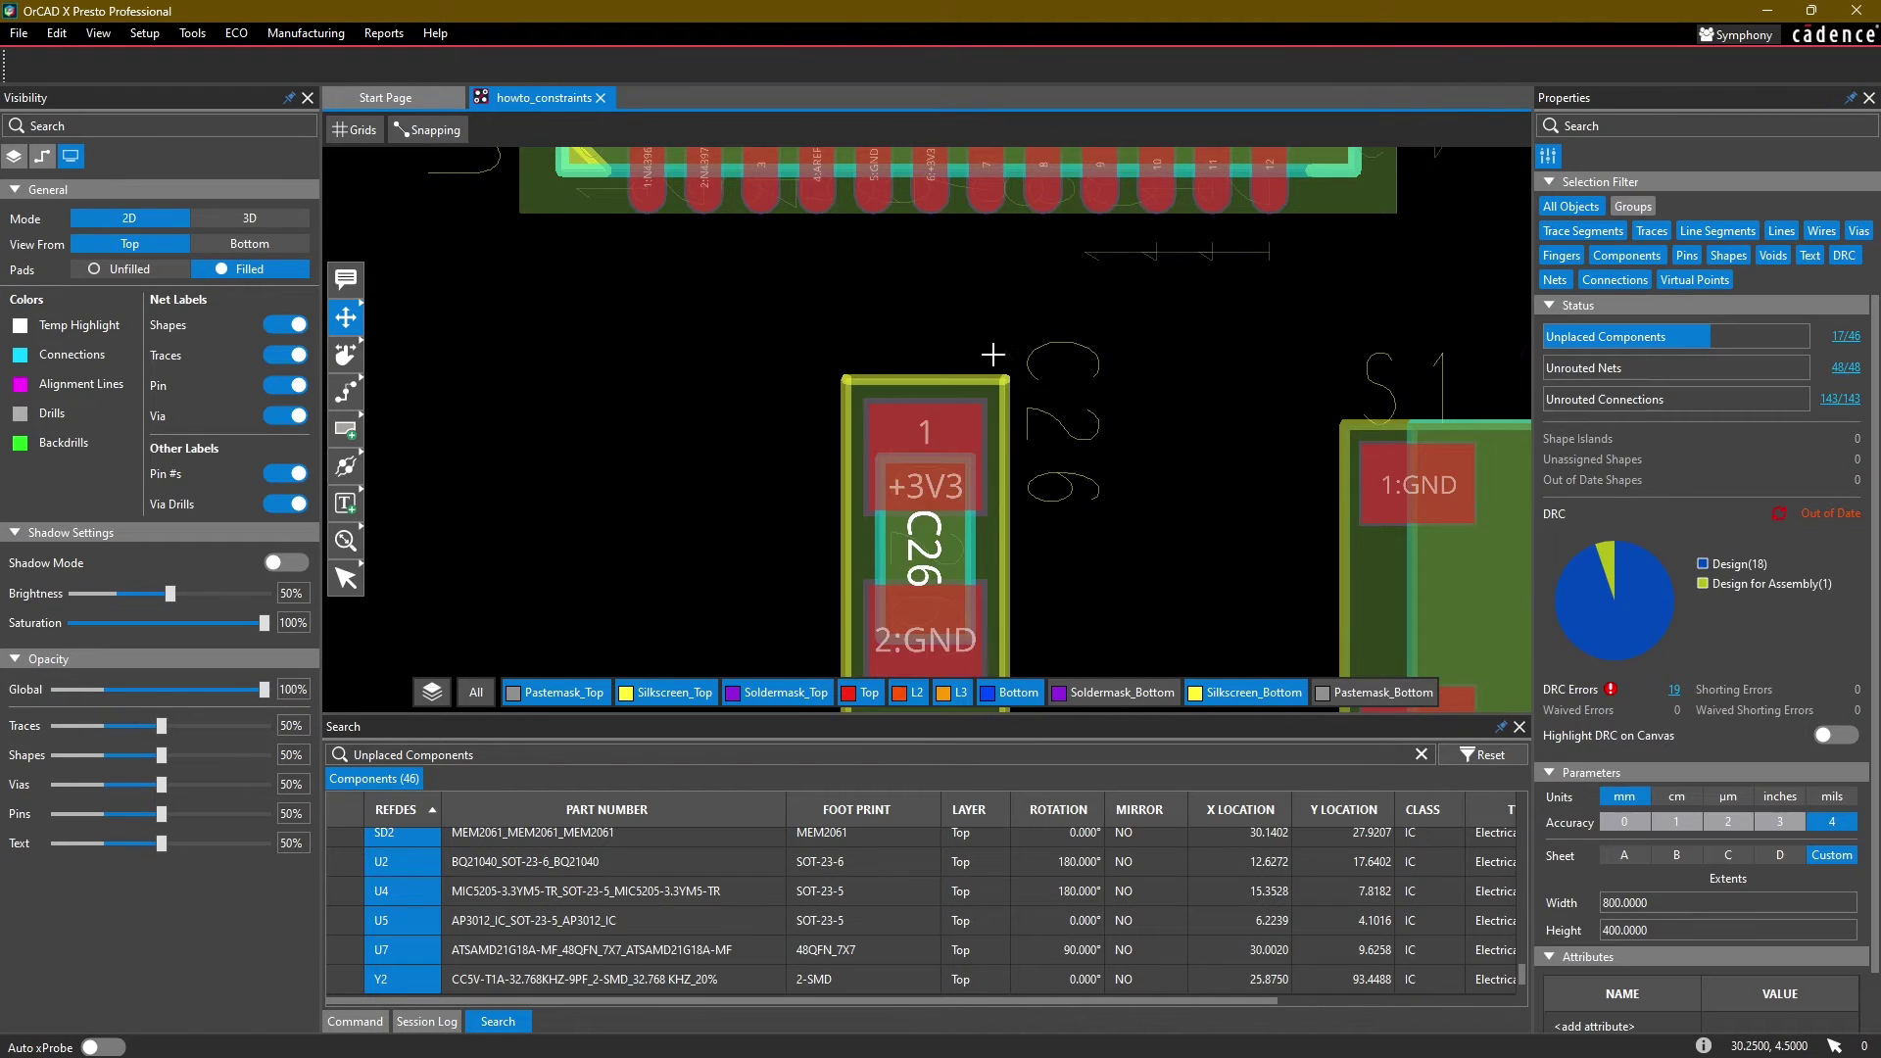
Step: Select capacitor C27 on the +VDDCORE net in the OrCAD X Capture schematic and return to the PCB layout
scroll(823, 503, "down", 3)
middle_click_drag(824, 503, 932, 614)
middle_click_drag(1024, 320, 997, 215)
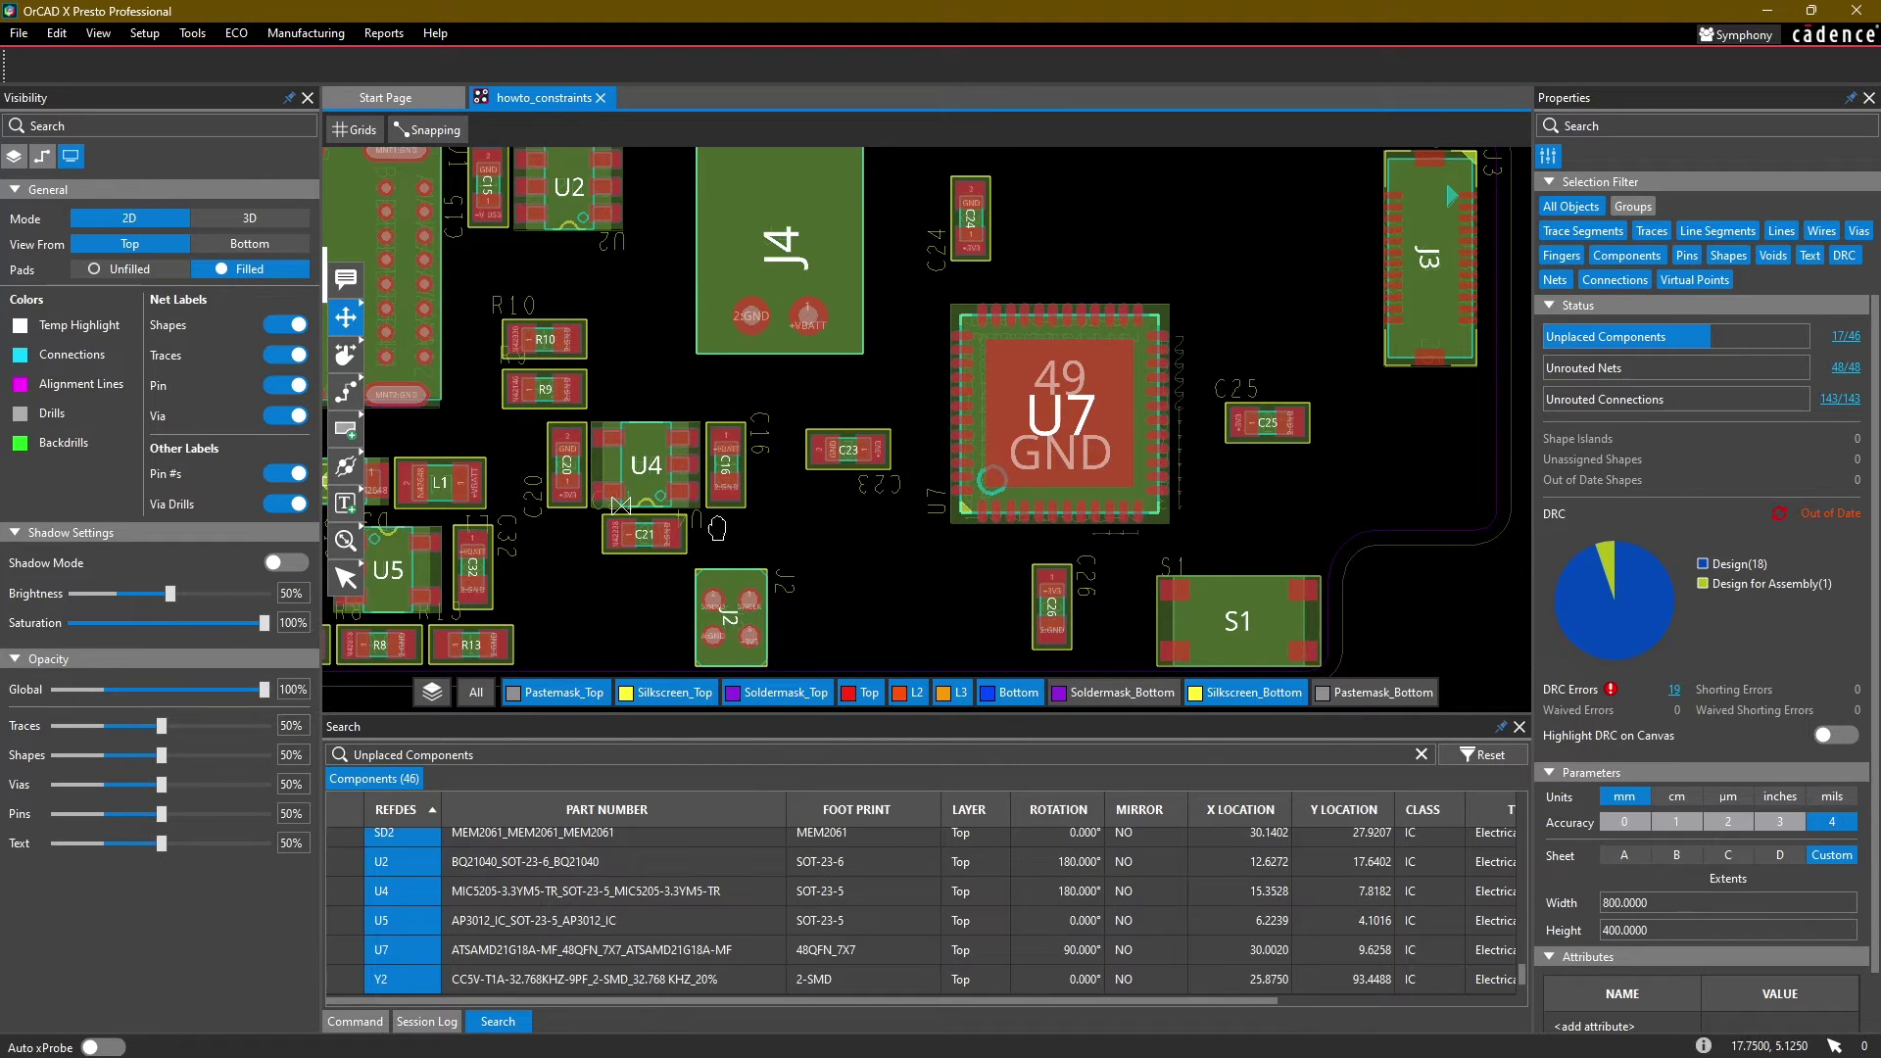
left_click(333, 1034)
left_click(578, 704)
left_click(748, 602)
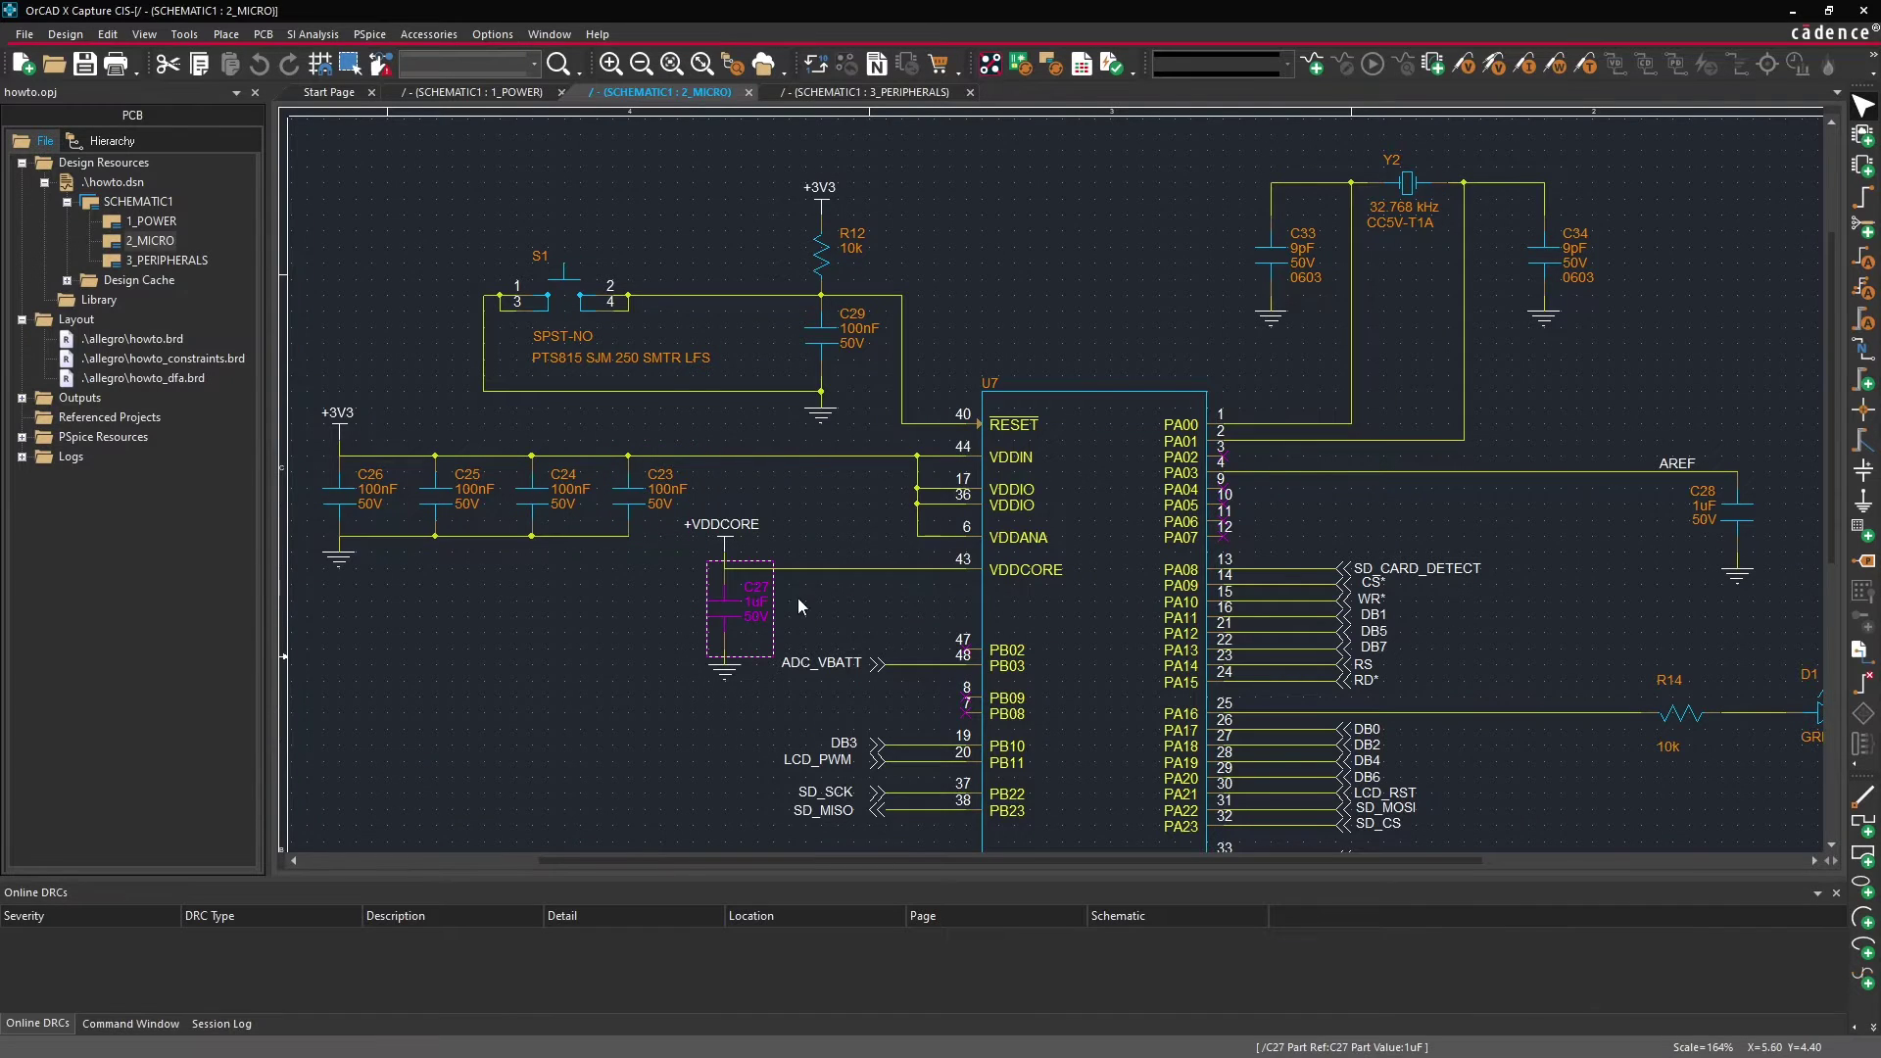
left_click(378, 1039)
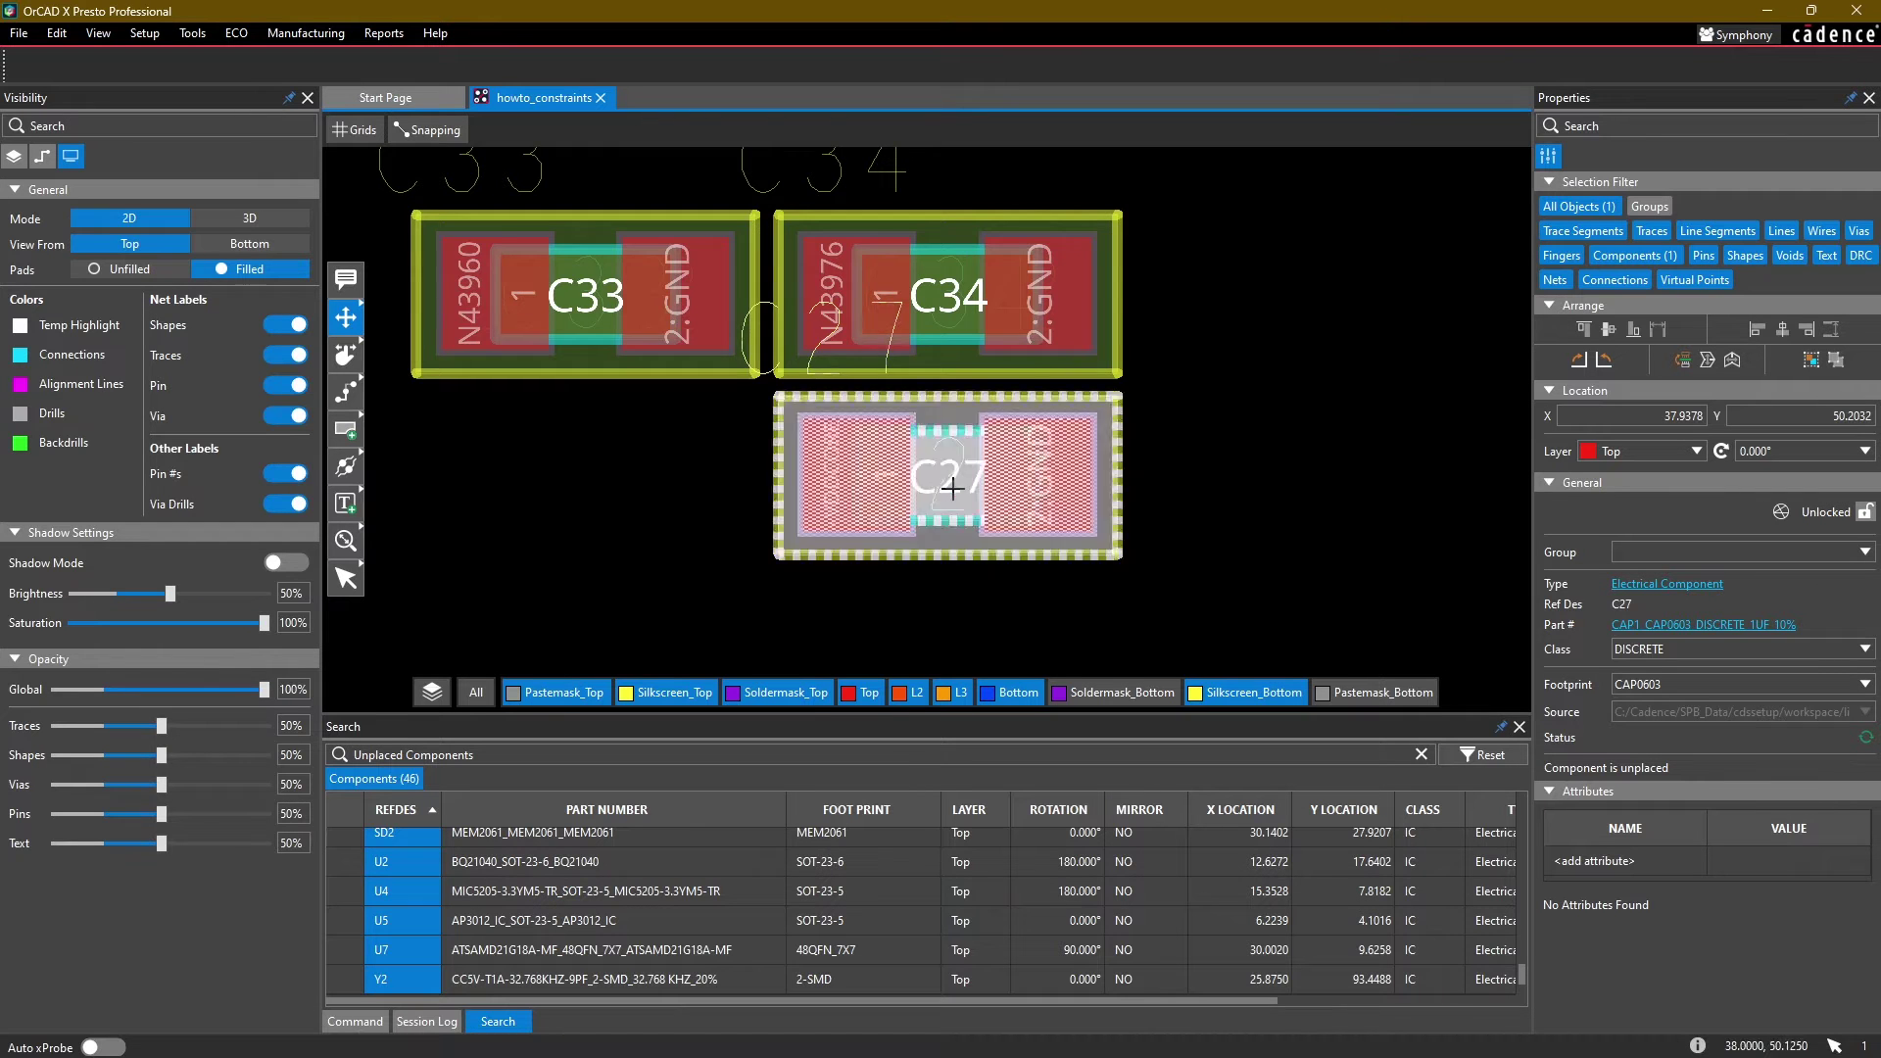
Step: Place capacitor C27 at 180° directly above C23, left of U7, at 22.5529, 10.0098
left_click(952, 488)
scroll(958, 534, "down", 5)
middle_click_drag(957, 562, 974, 211)
middle_click_drag(897, 504, 984, 210)
scroll(938, 420, "up", 4)
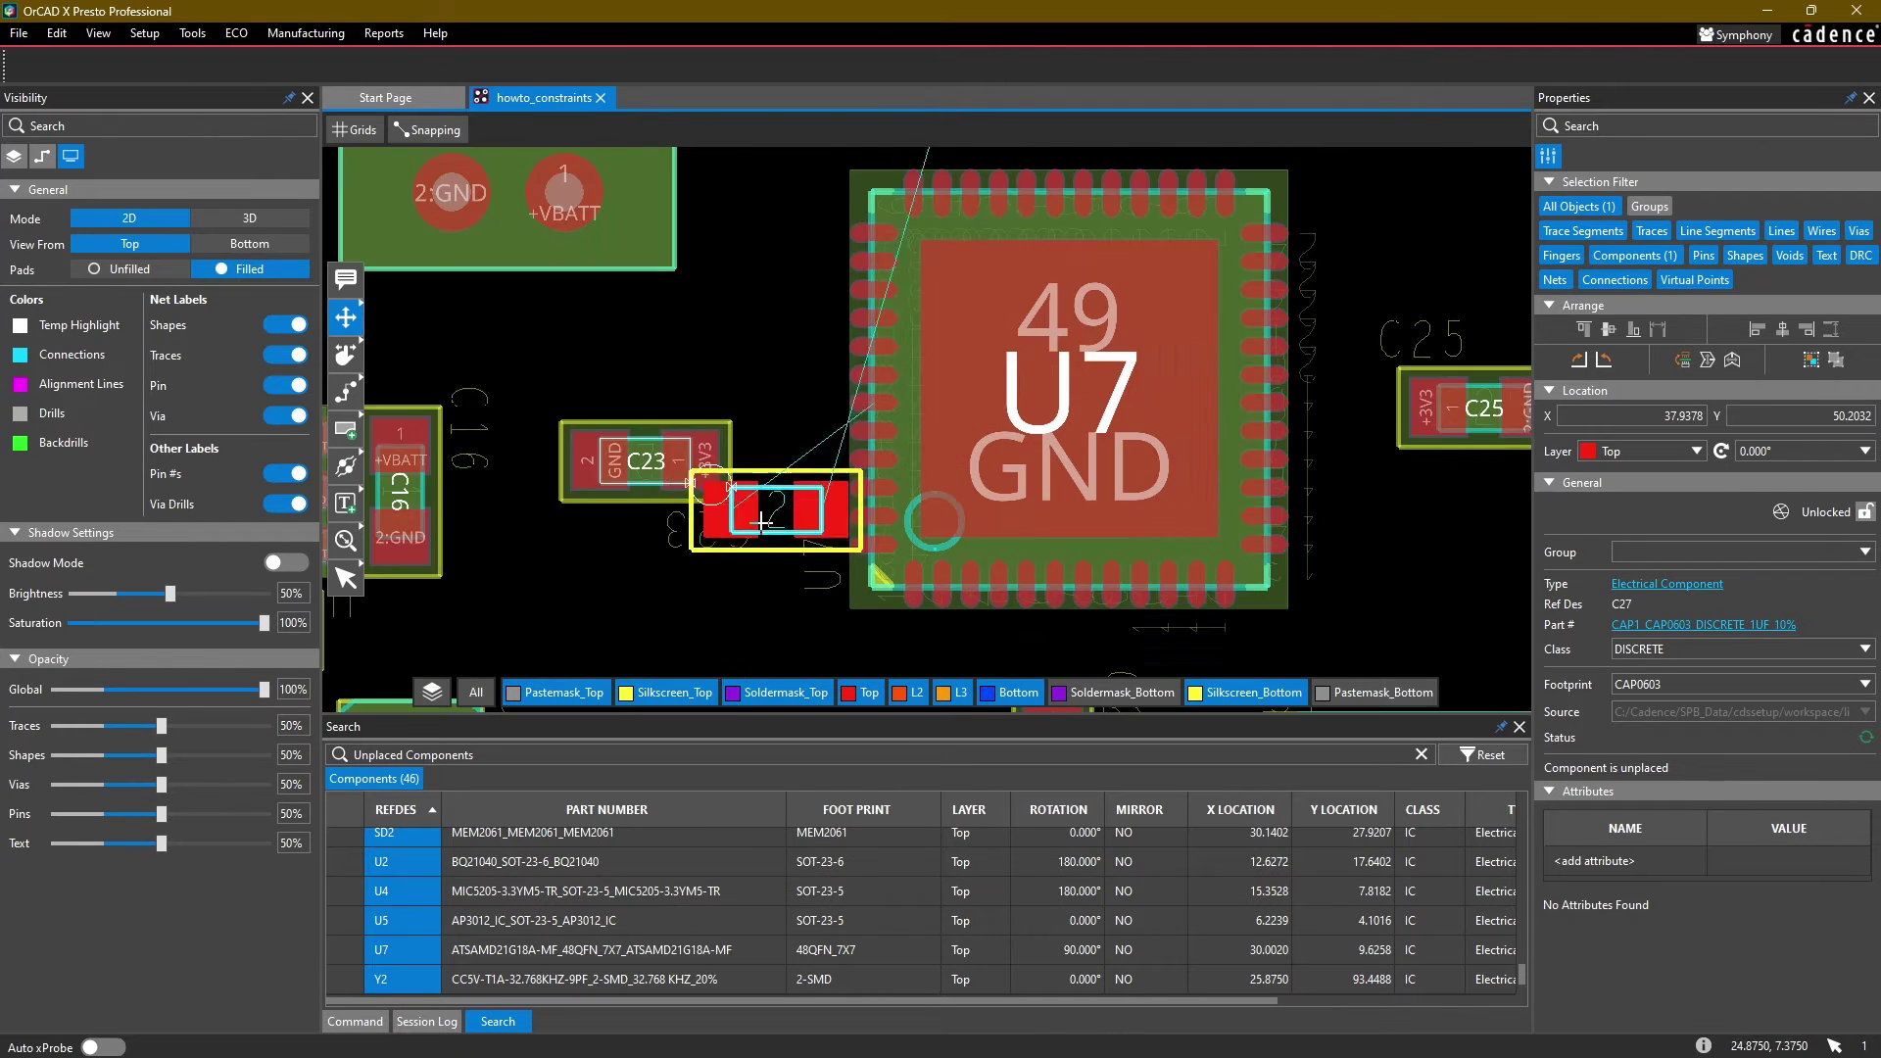
scroll(594, 425, "up", 2)
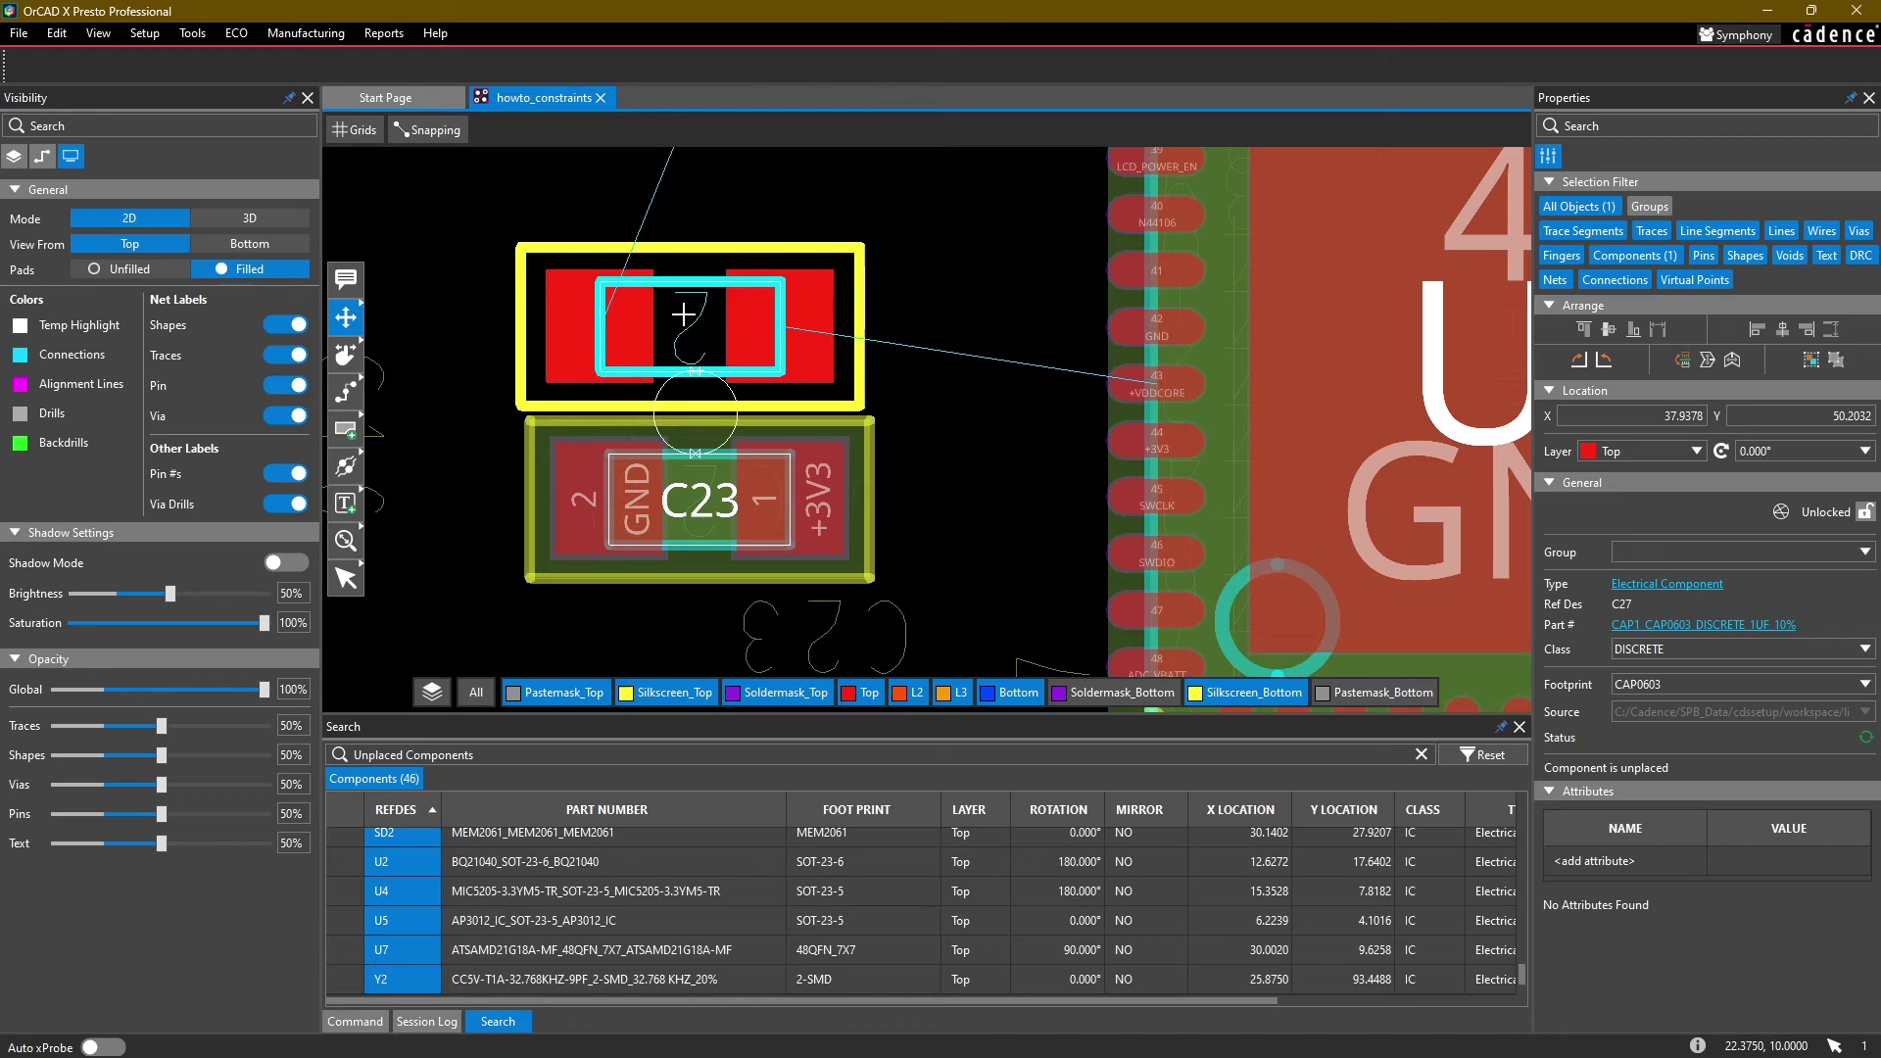
left_click(705, 314)
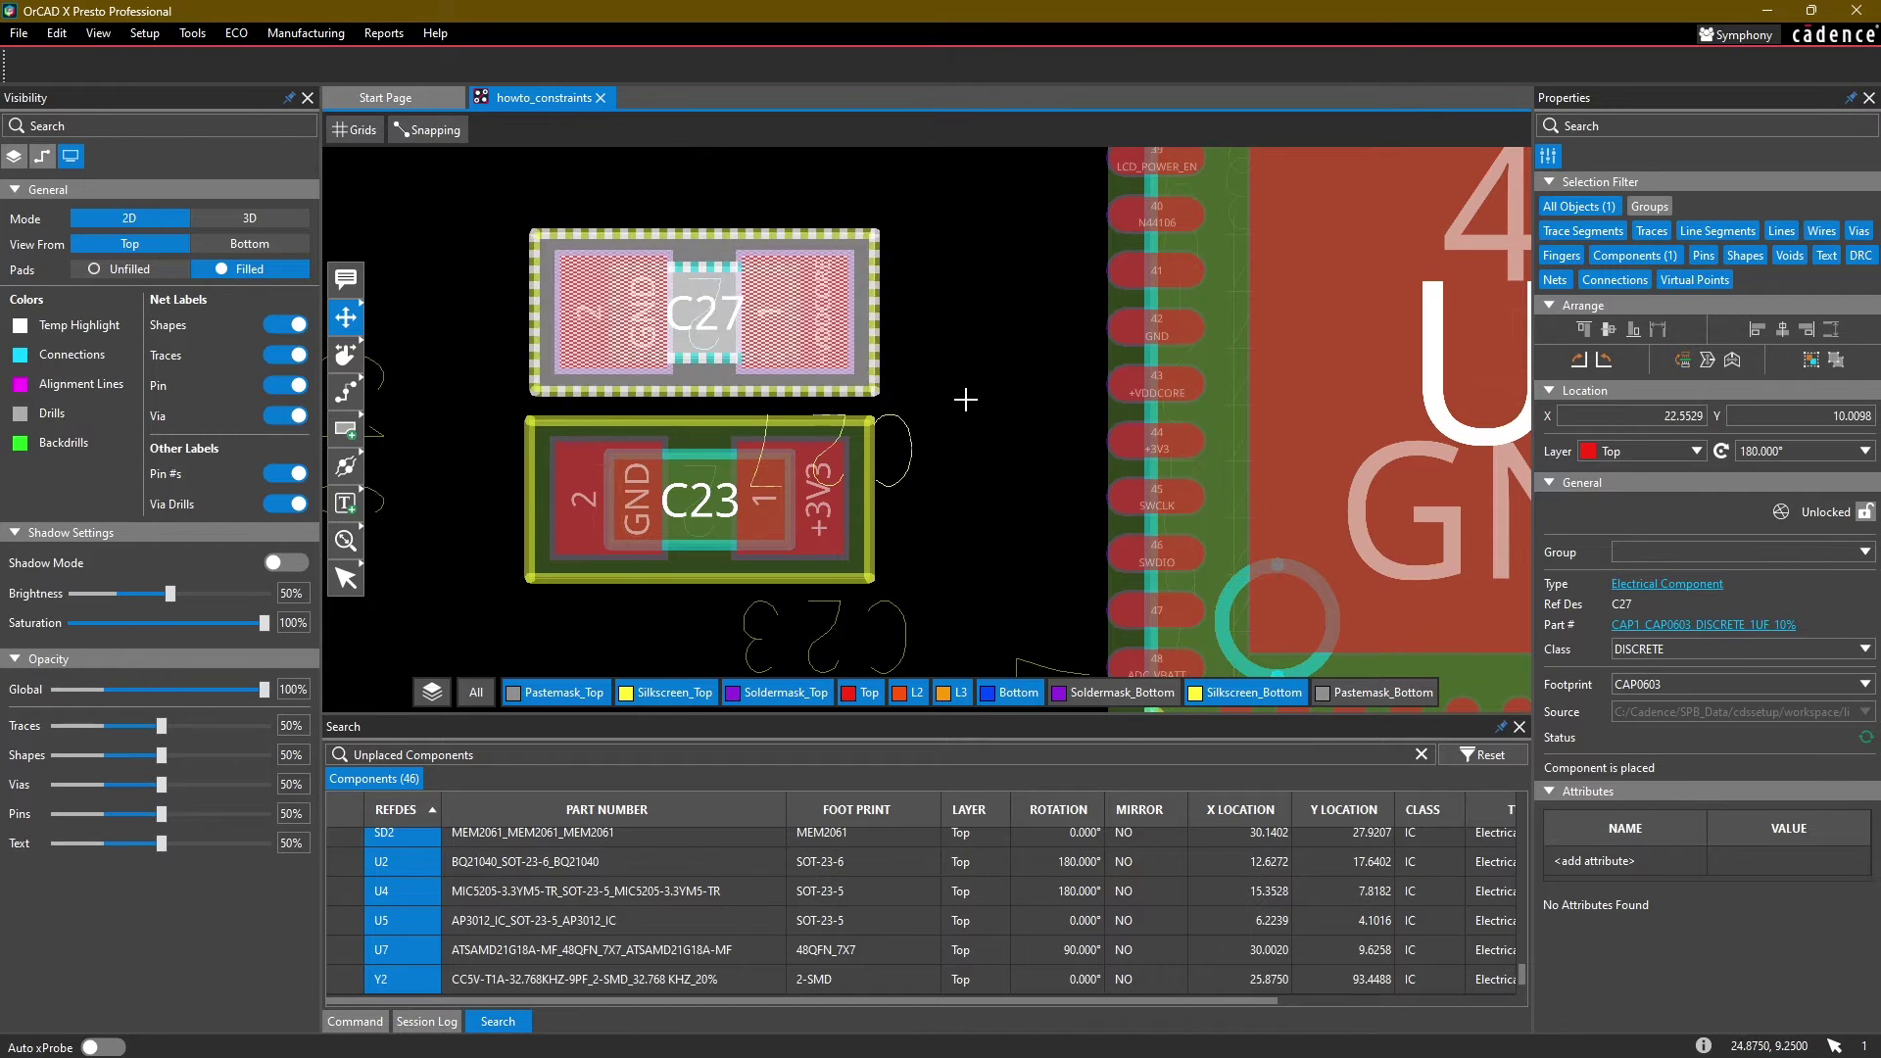
left_click(953, 370)
Step: Select capacitor C28 on the AREF net in the OrCAD X Capture schematic and return to the PCB layout
scroll(953, 306, "down", 5)
middle_click_drag(954, 303, 824, 710)
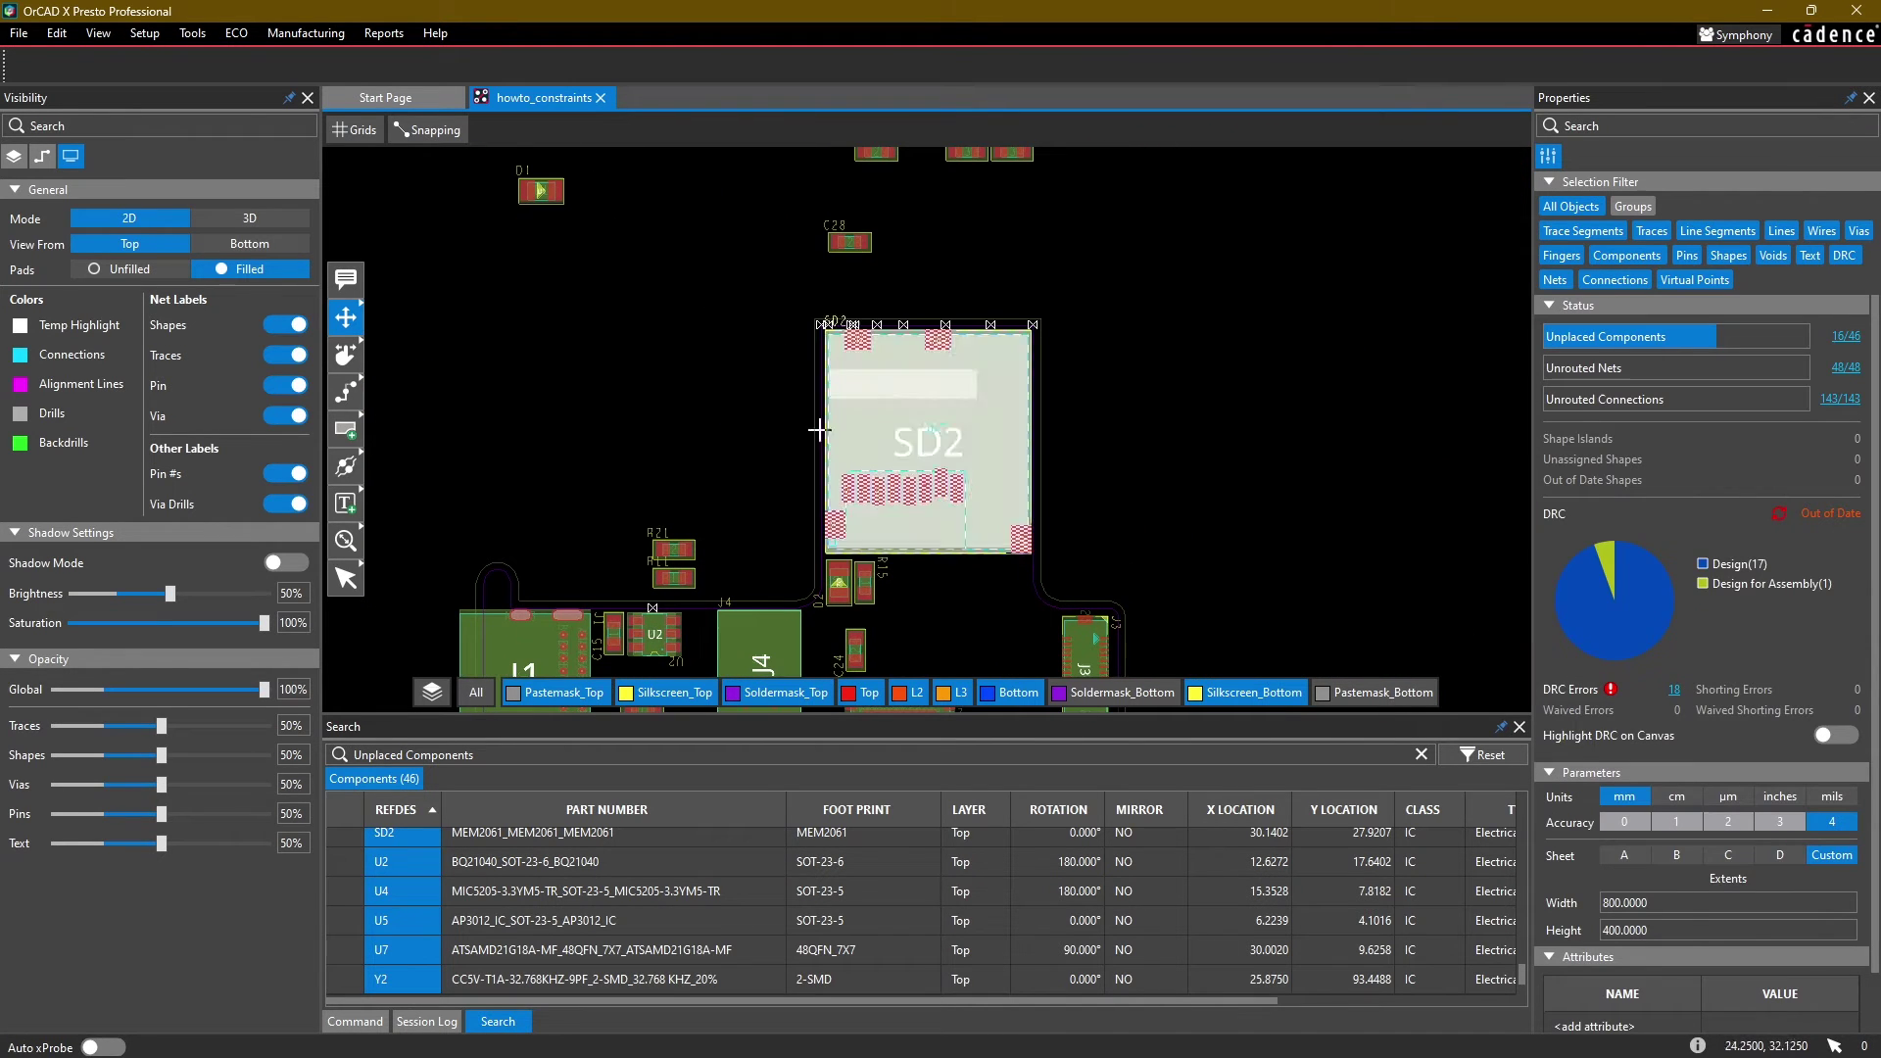
left_click(339, 1036)
left_click(1714, 520)
mouse_move(327, 1018)
left_click(376, 1040)
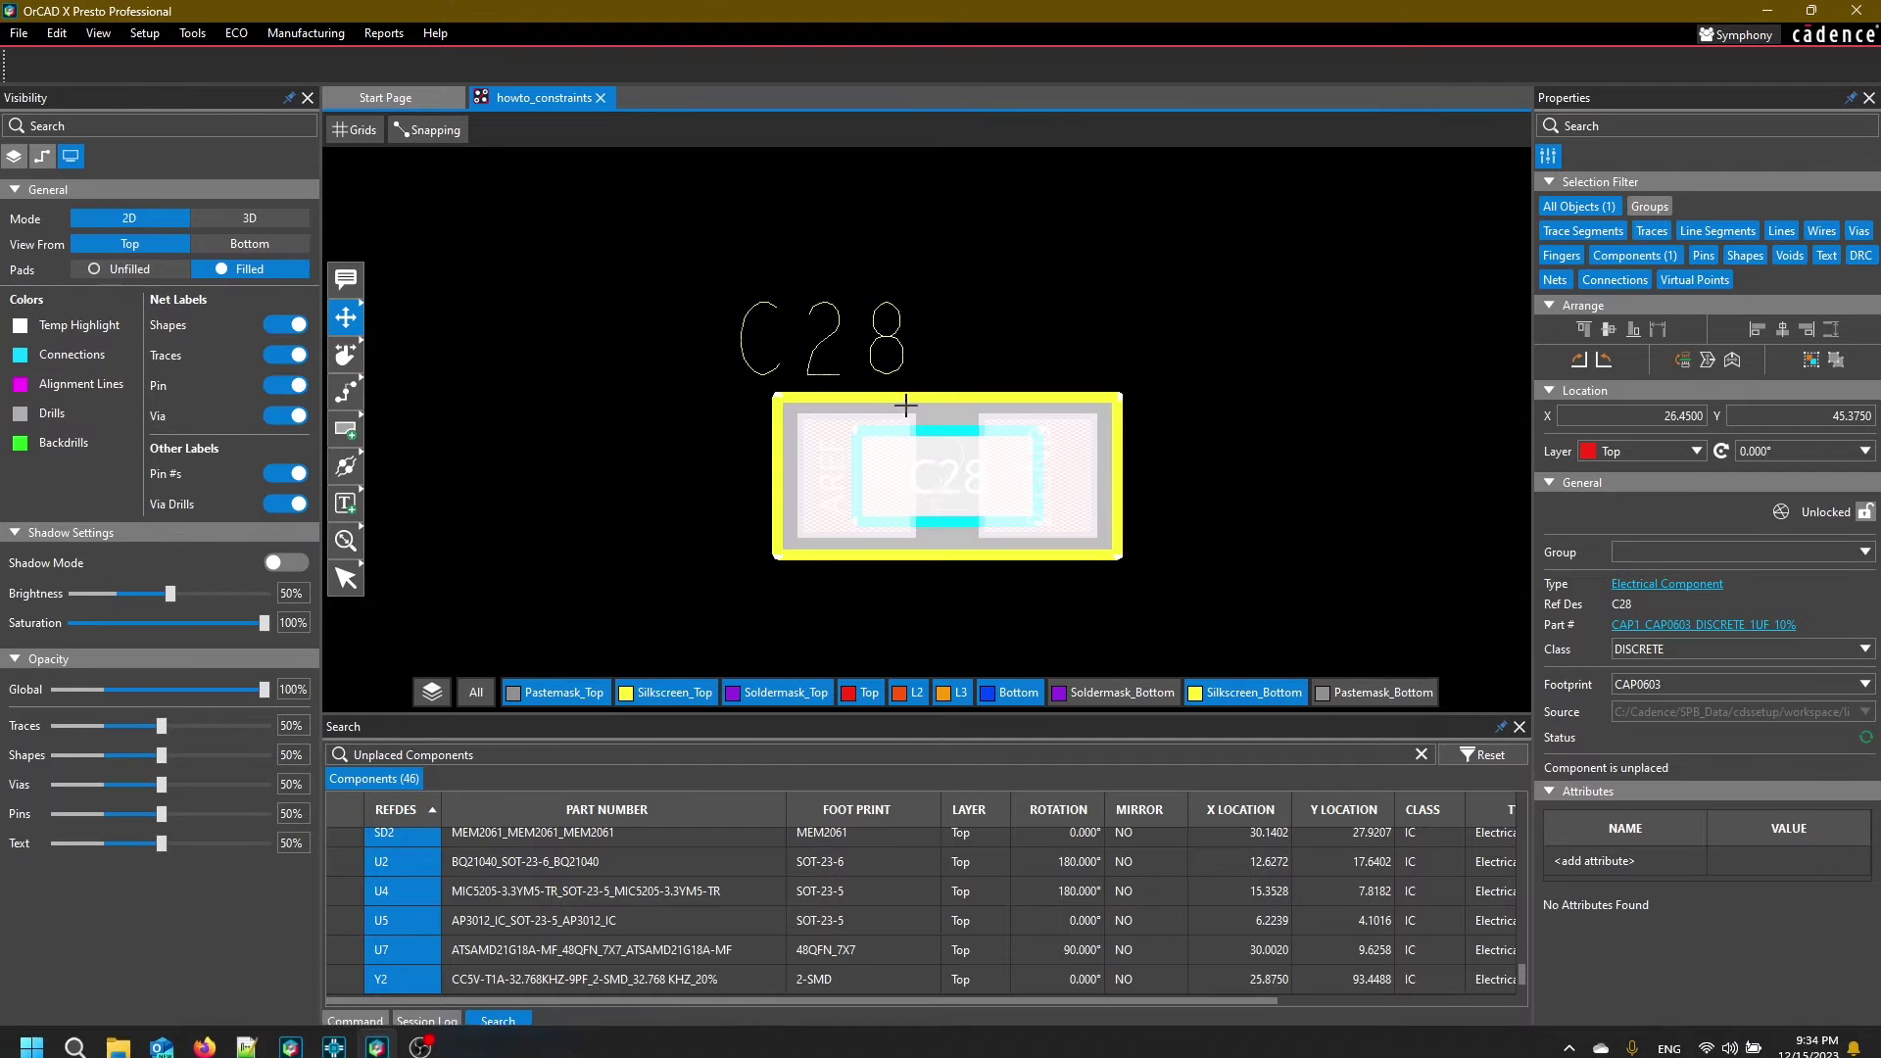
Step: Place capacitor C28 at 270° below U7, to the left of C26, with its AREF pin facing the chip
scroll(1137, 401, "down", 2)
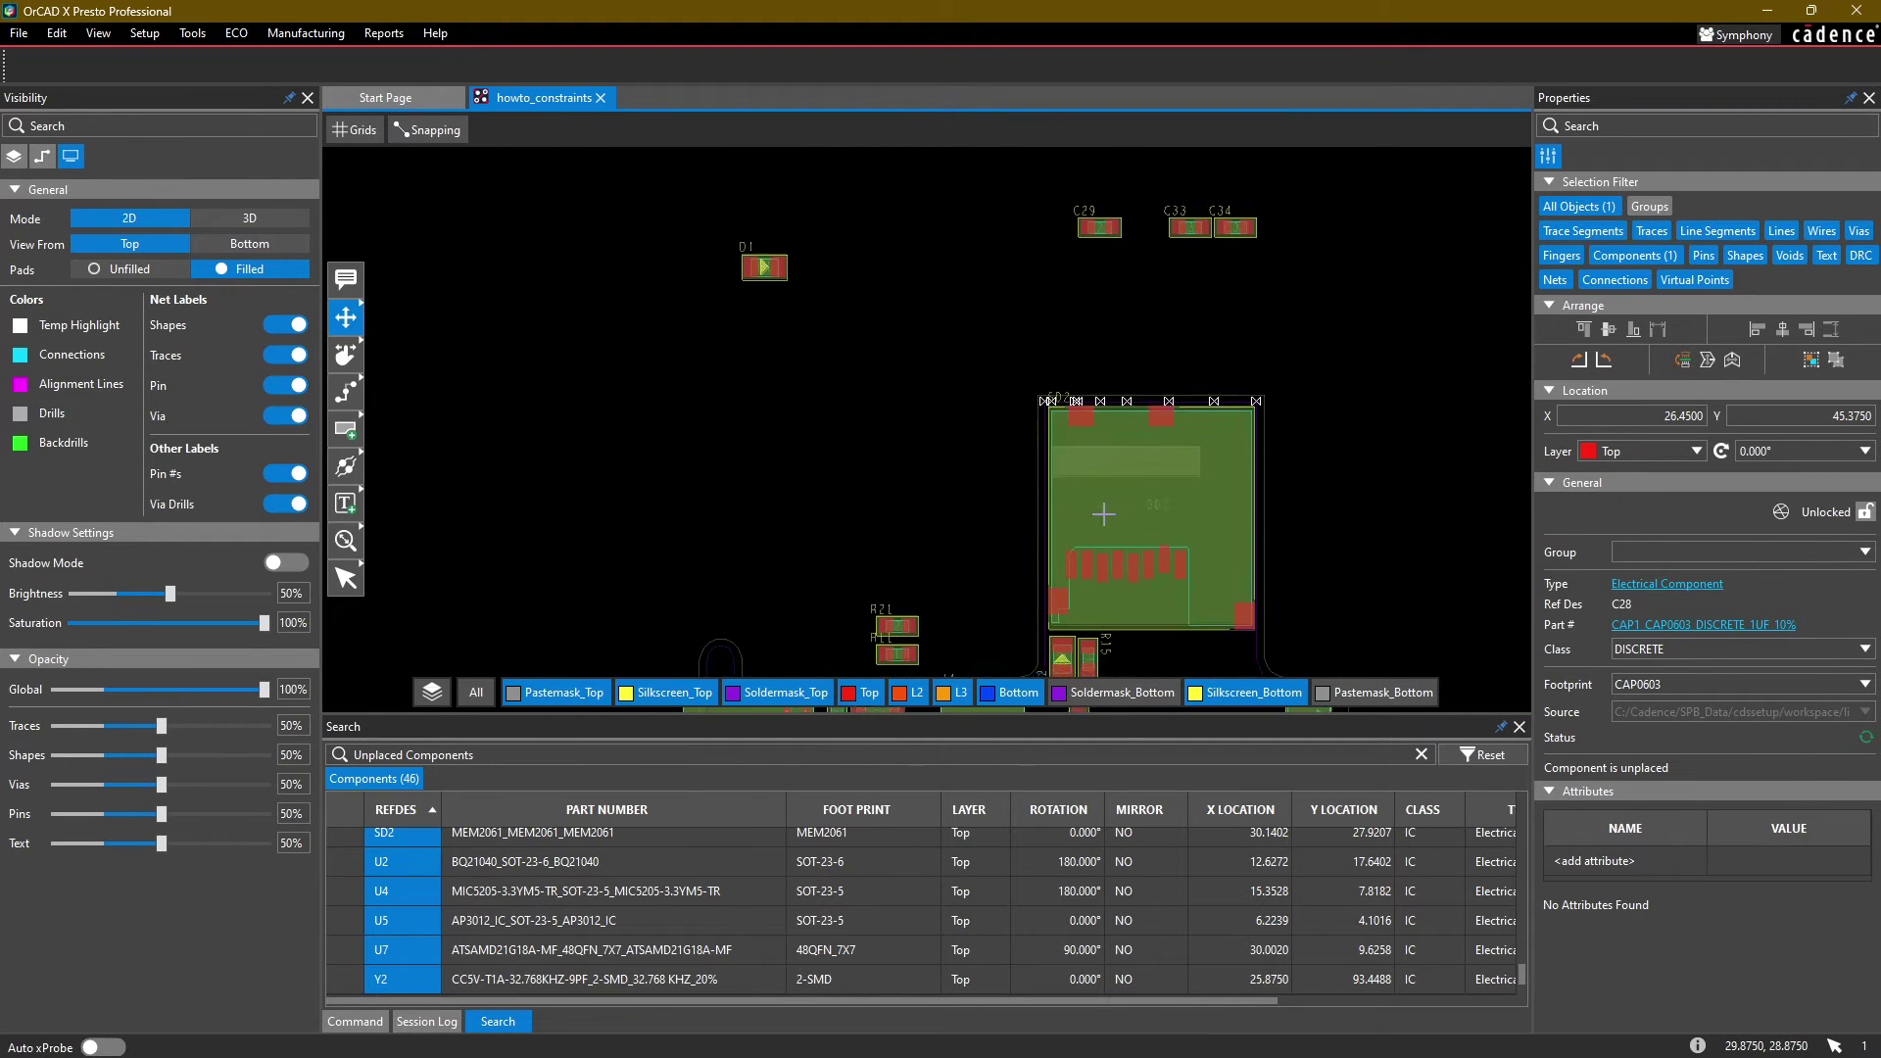
middle_click_drag(1117, 546, 990, 200)
scroll(985, 627, "up", 4)
key("r")
scroll(896, 364, "up", 2)
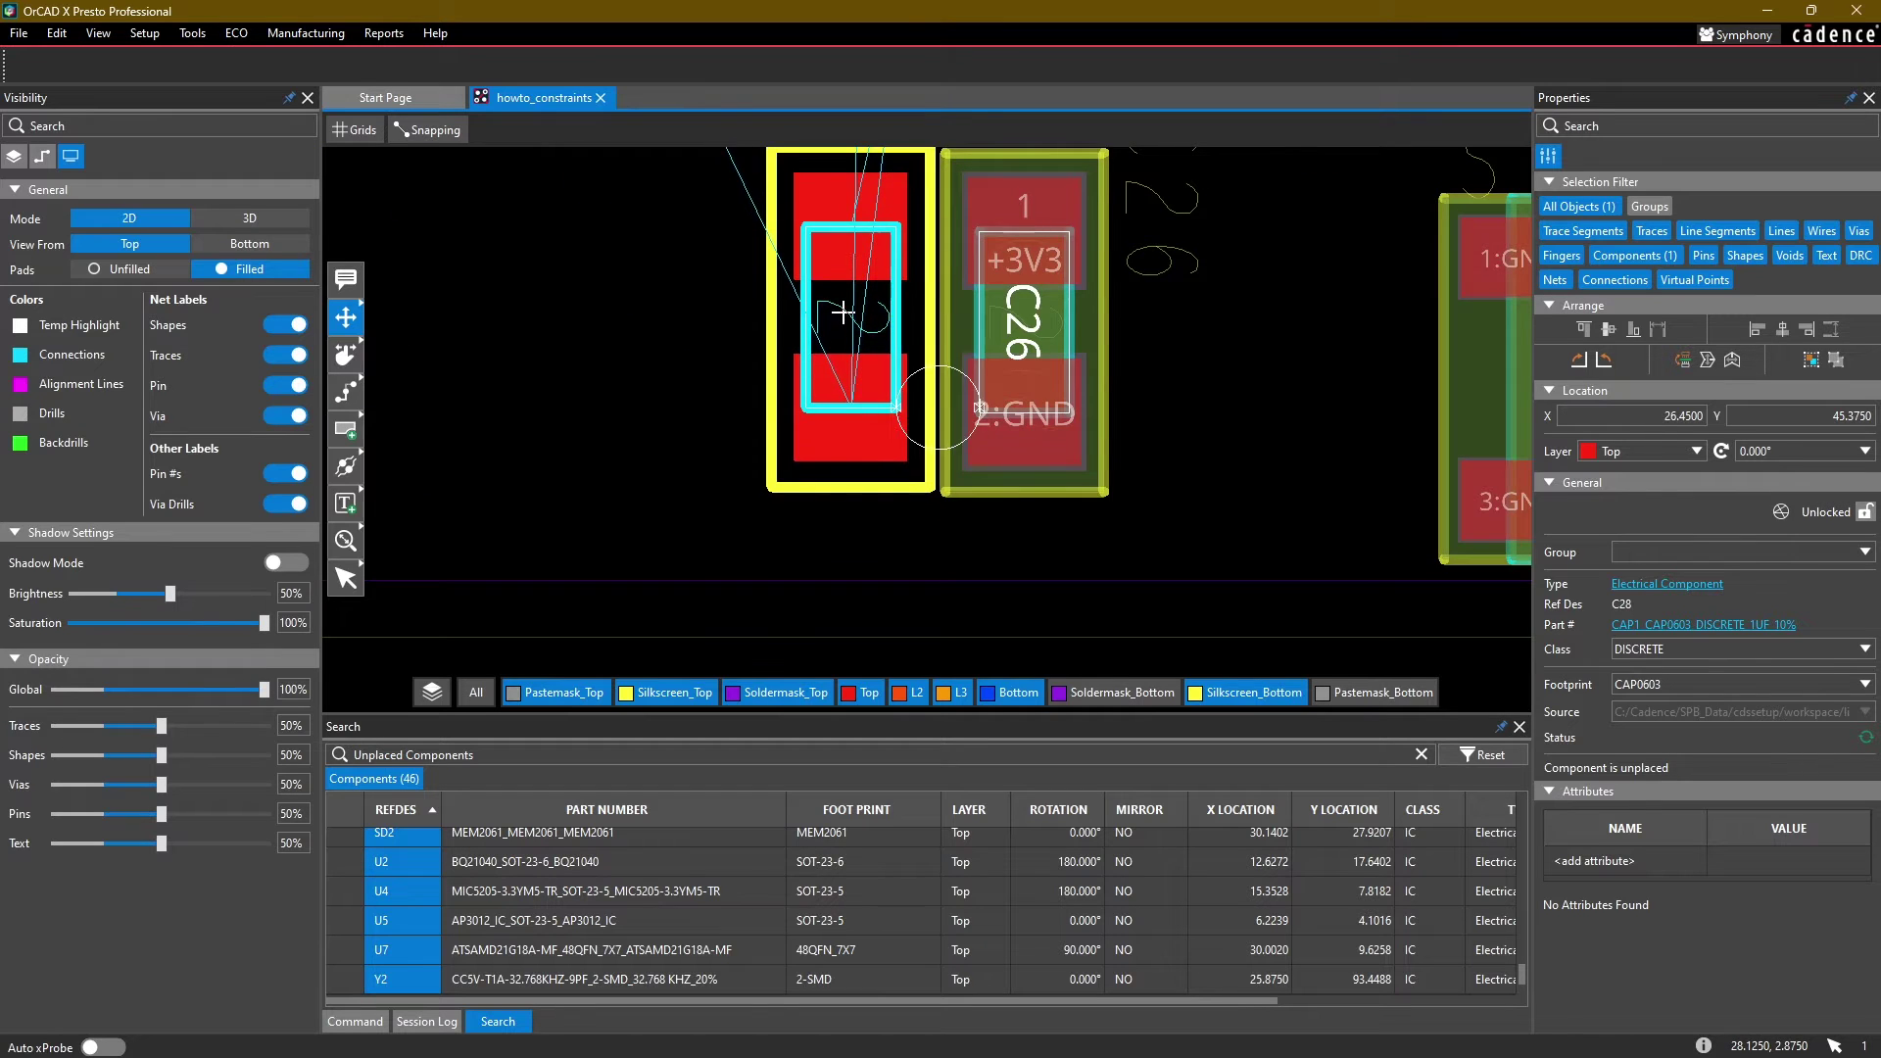
scroll(712, 273, "down", 3)
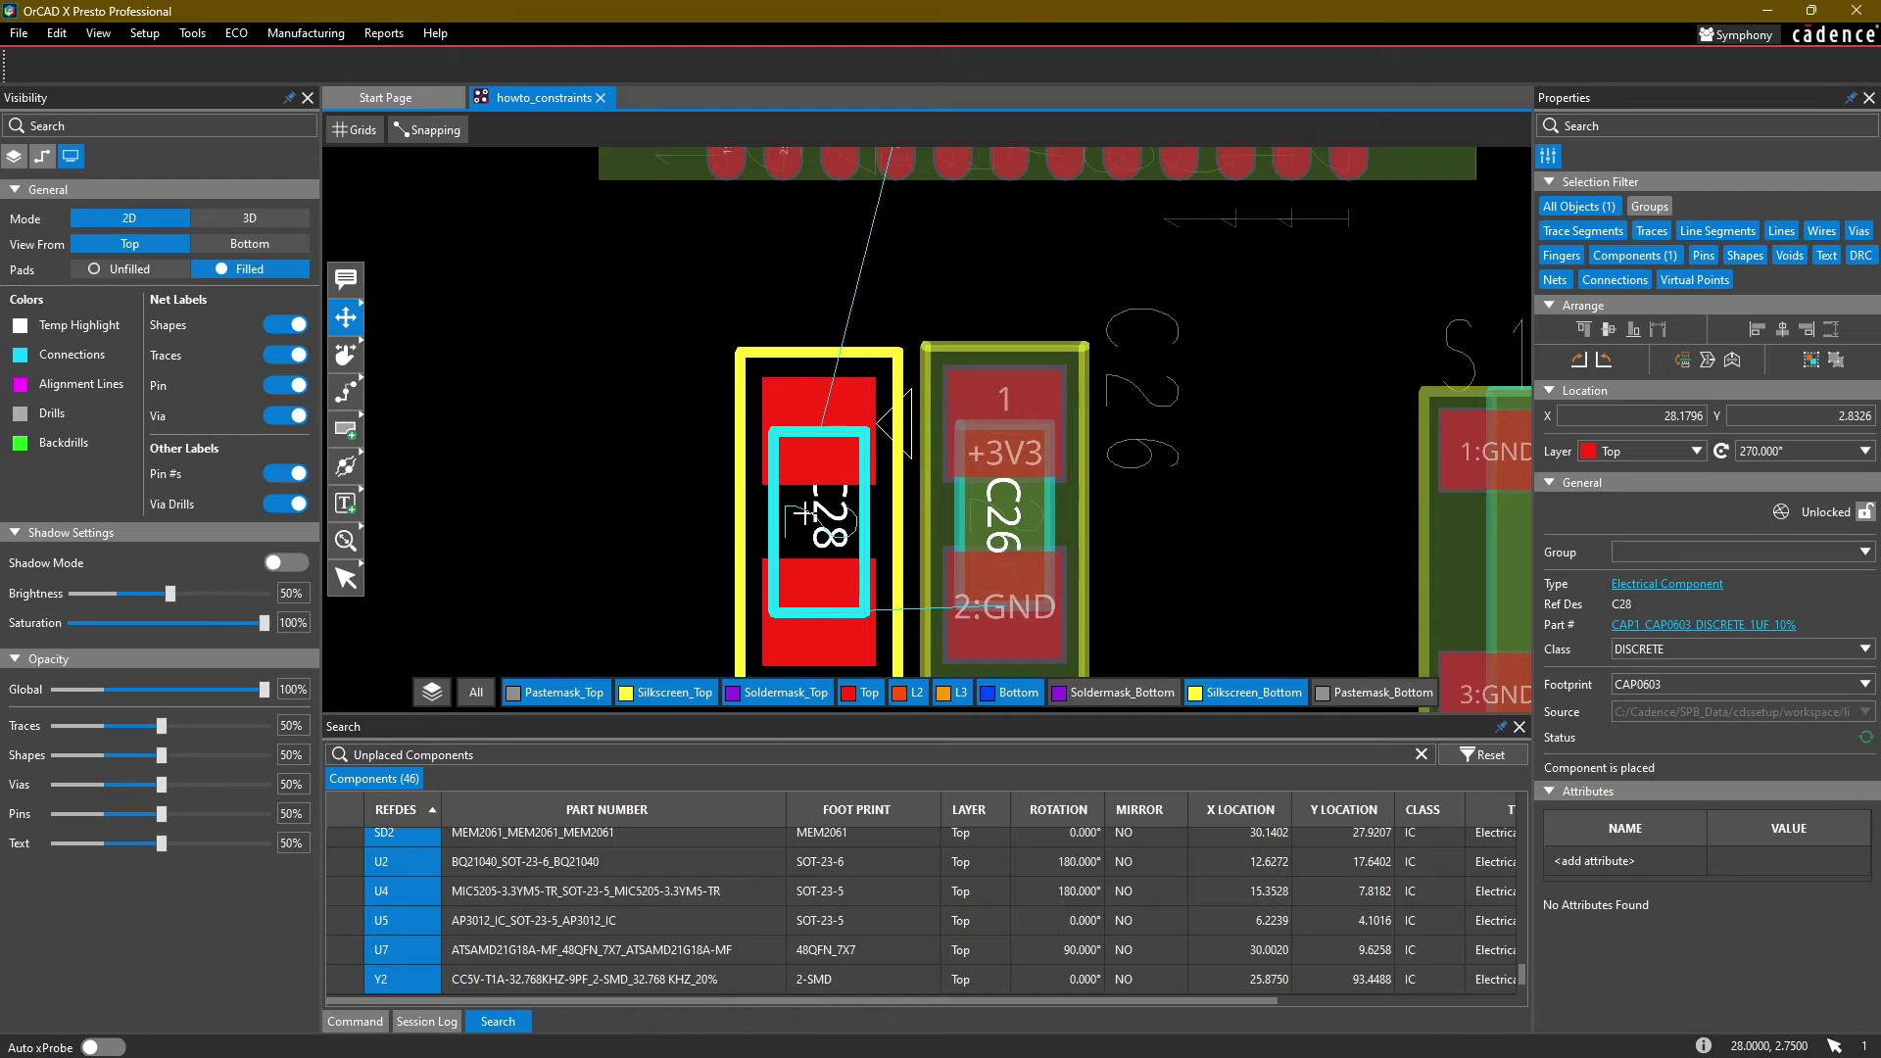
left_click(804, 513)
left_click(638, 500)
Step: Reposition capacitor C26 to the right of C28 at 29.6856, 2.7825
scroll(705, 384, "down", 3)
scroll(893, 446, "up", 3)
left_click(815, 452)
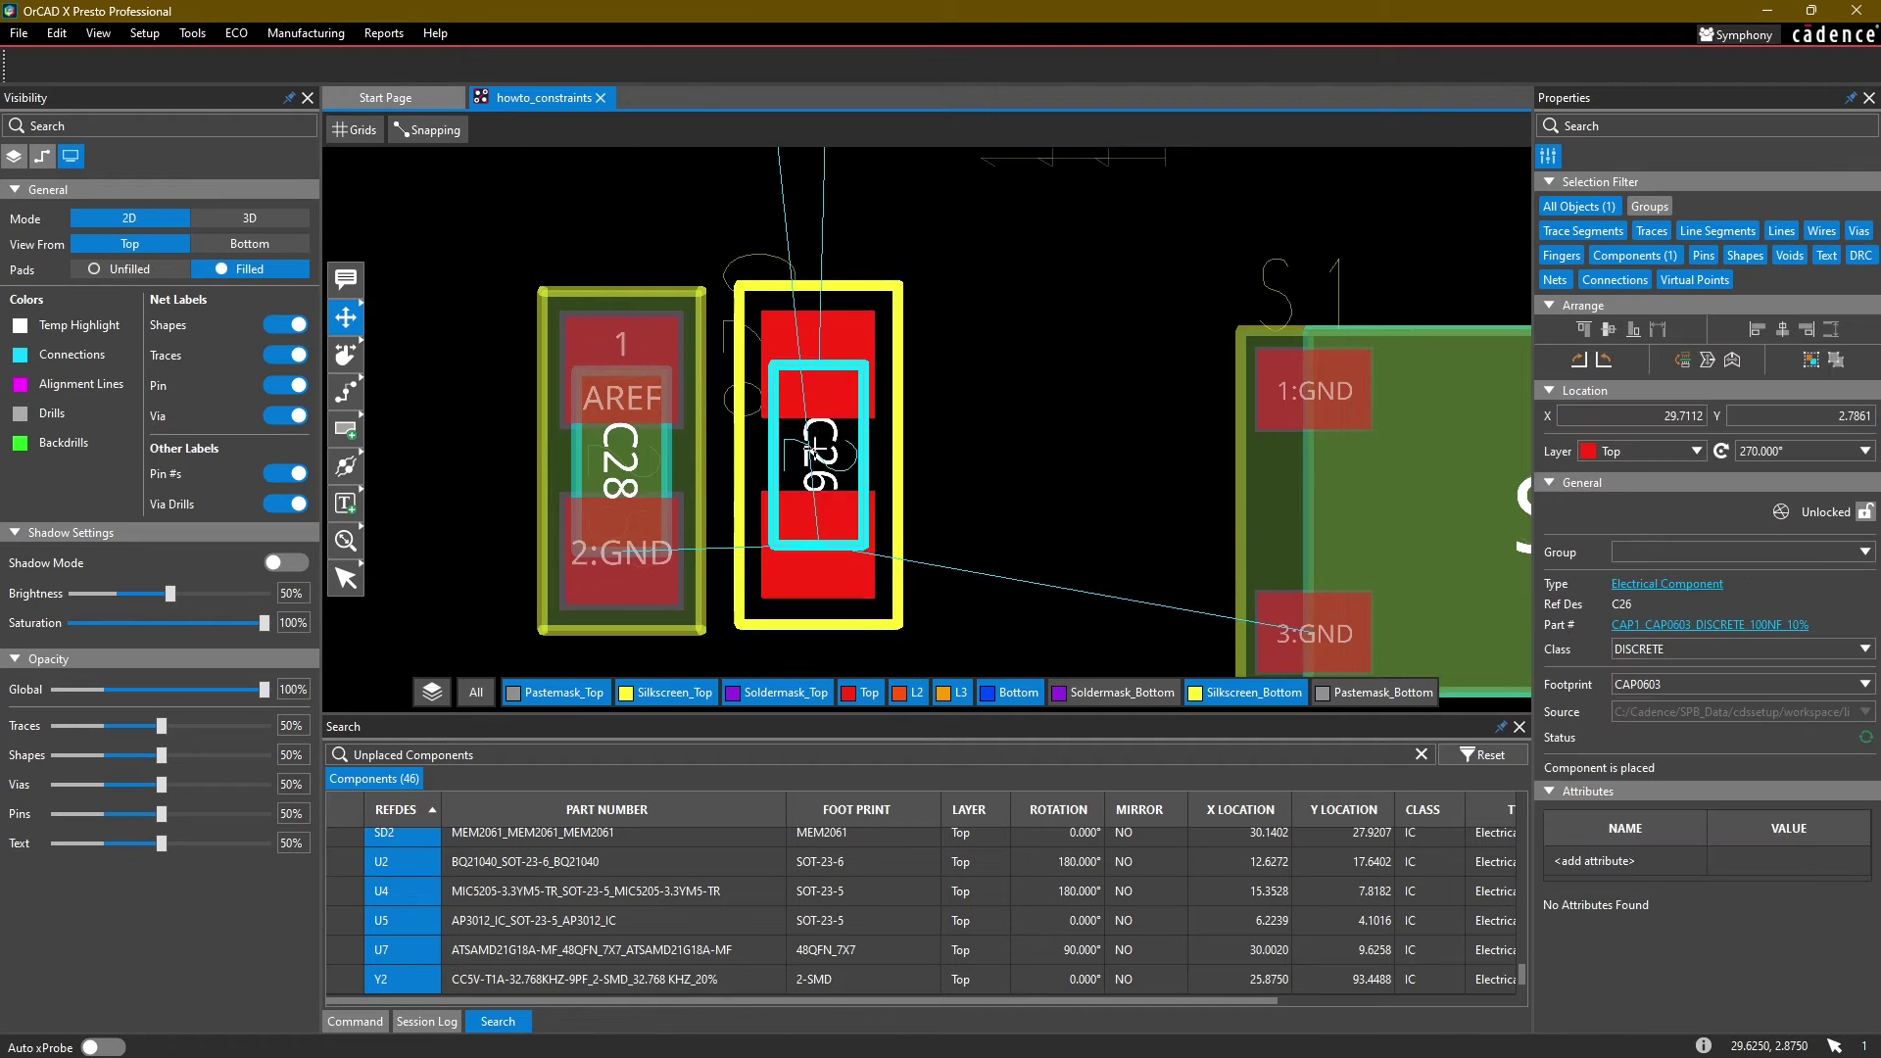
left_click(815, 451)
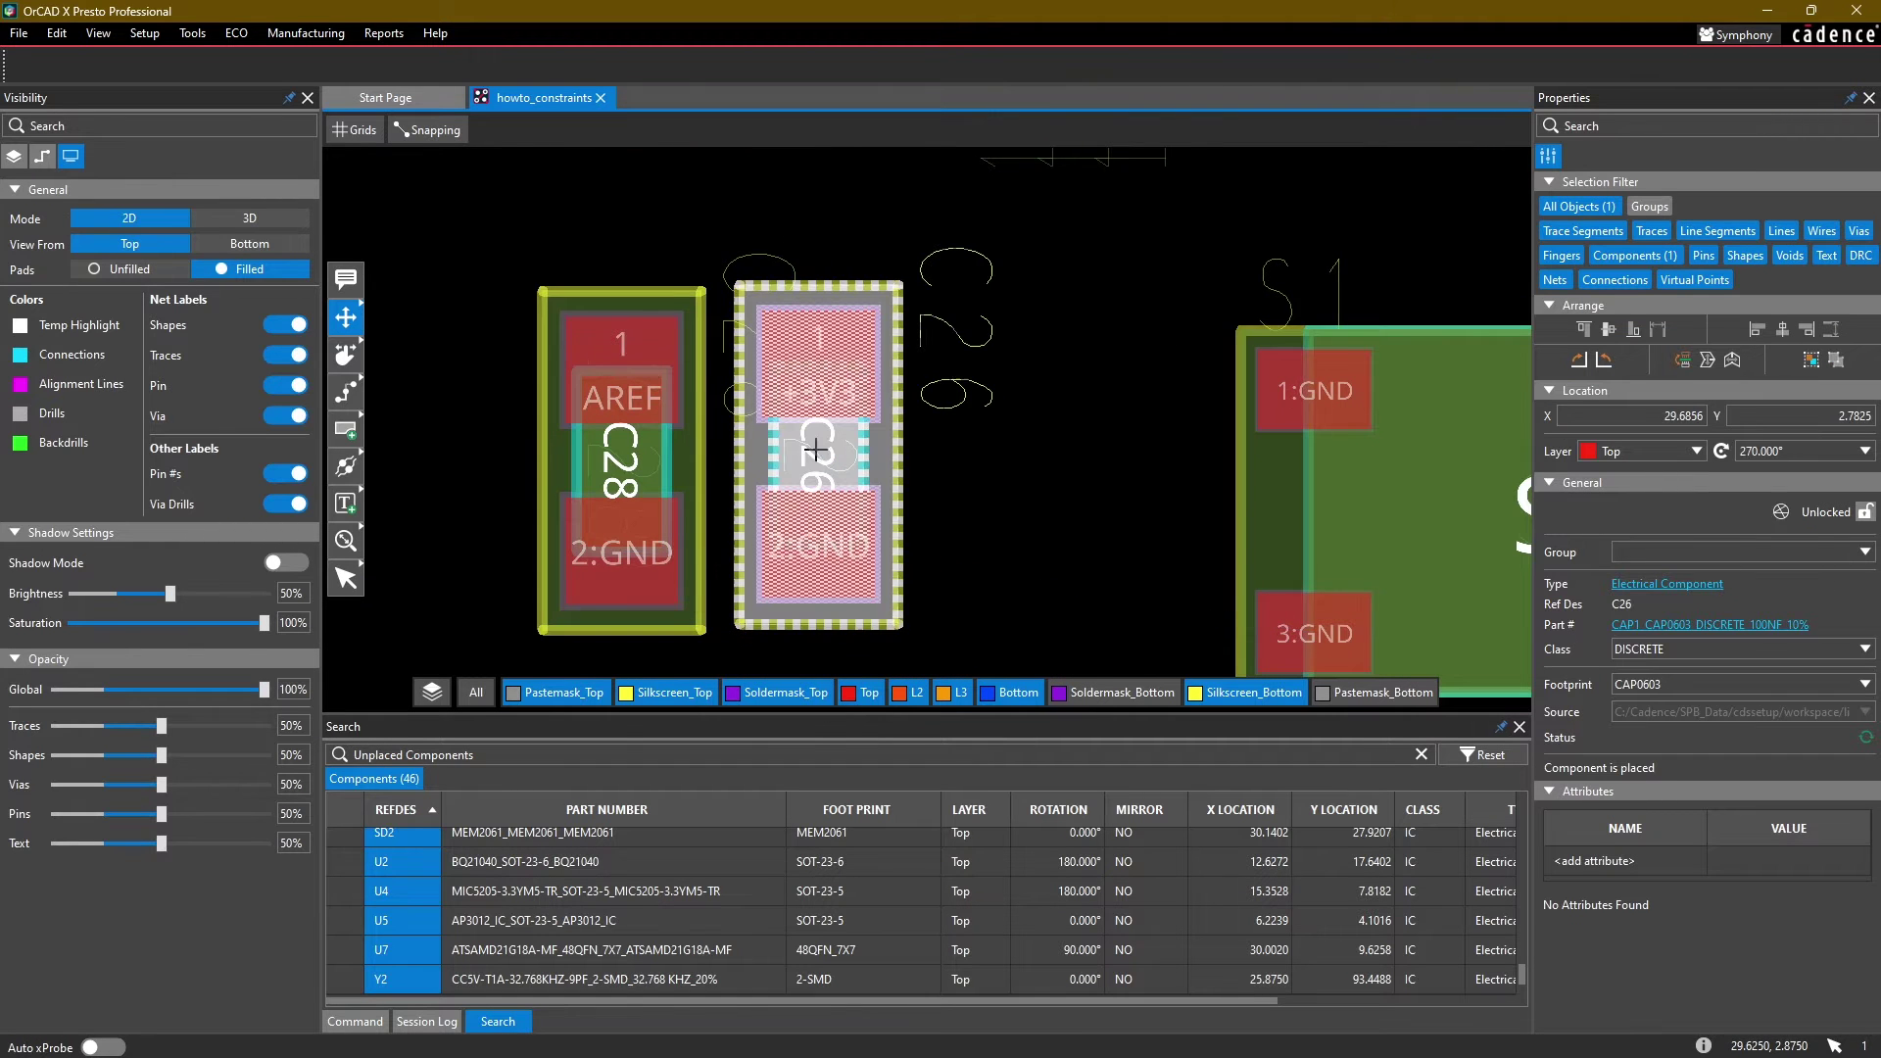
Step: Reposition capacitor C28 just left of C26 below U7 so that the two capacitors are level
left_click(441, 138)
left_click(599, 456)
left_click(600, 457)
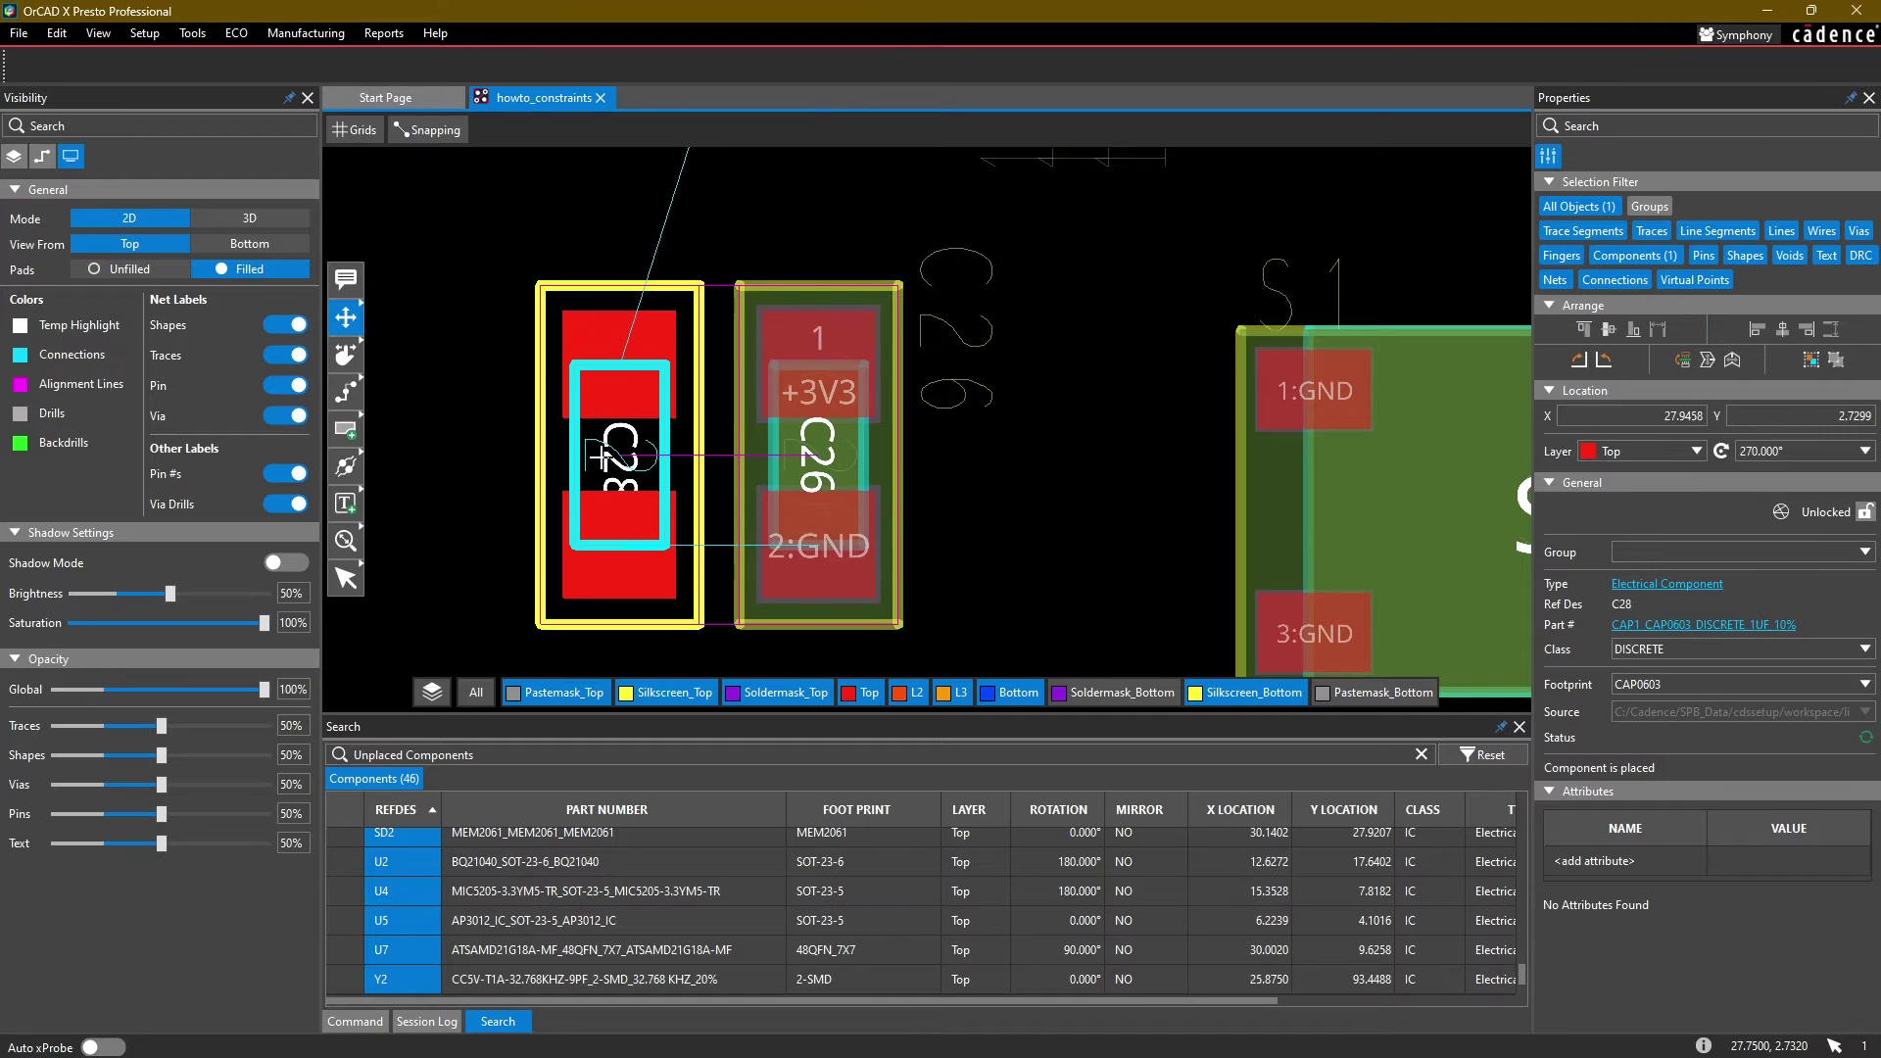
left_click(614, 456)
middle_click_drag(819, 378, 1609, 1057)
left_click(781, 342)
left_click(779, 346)
scroll(999, 284, "down", 5)
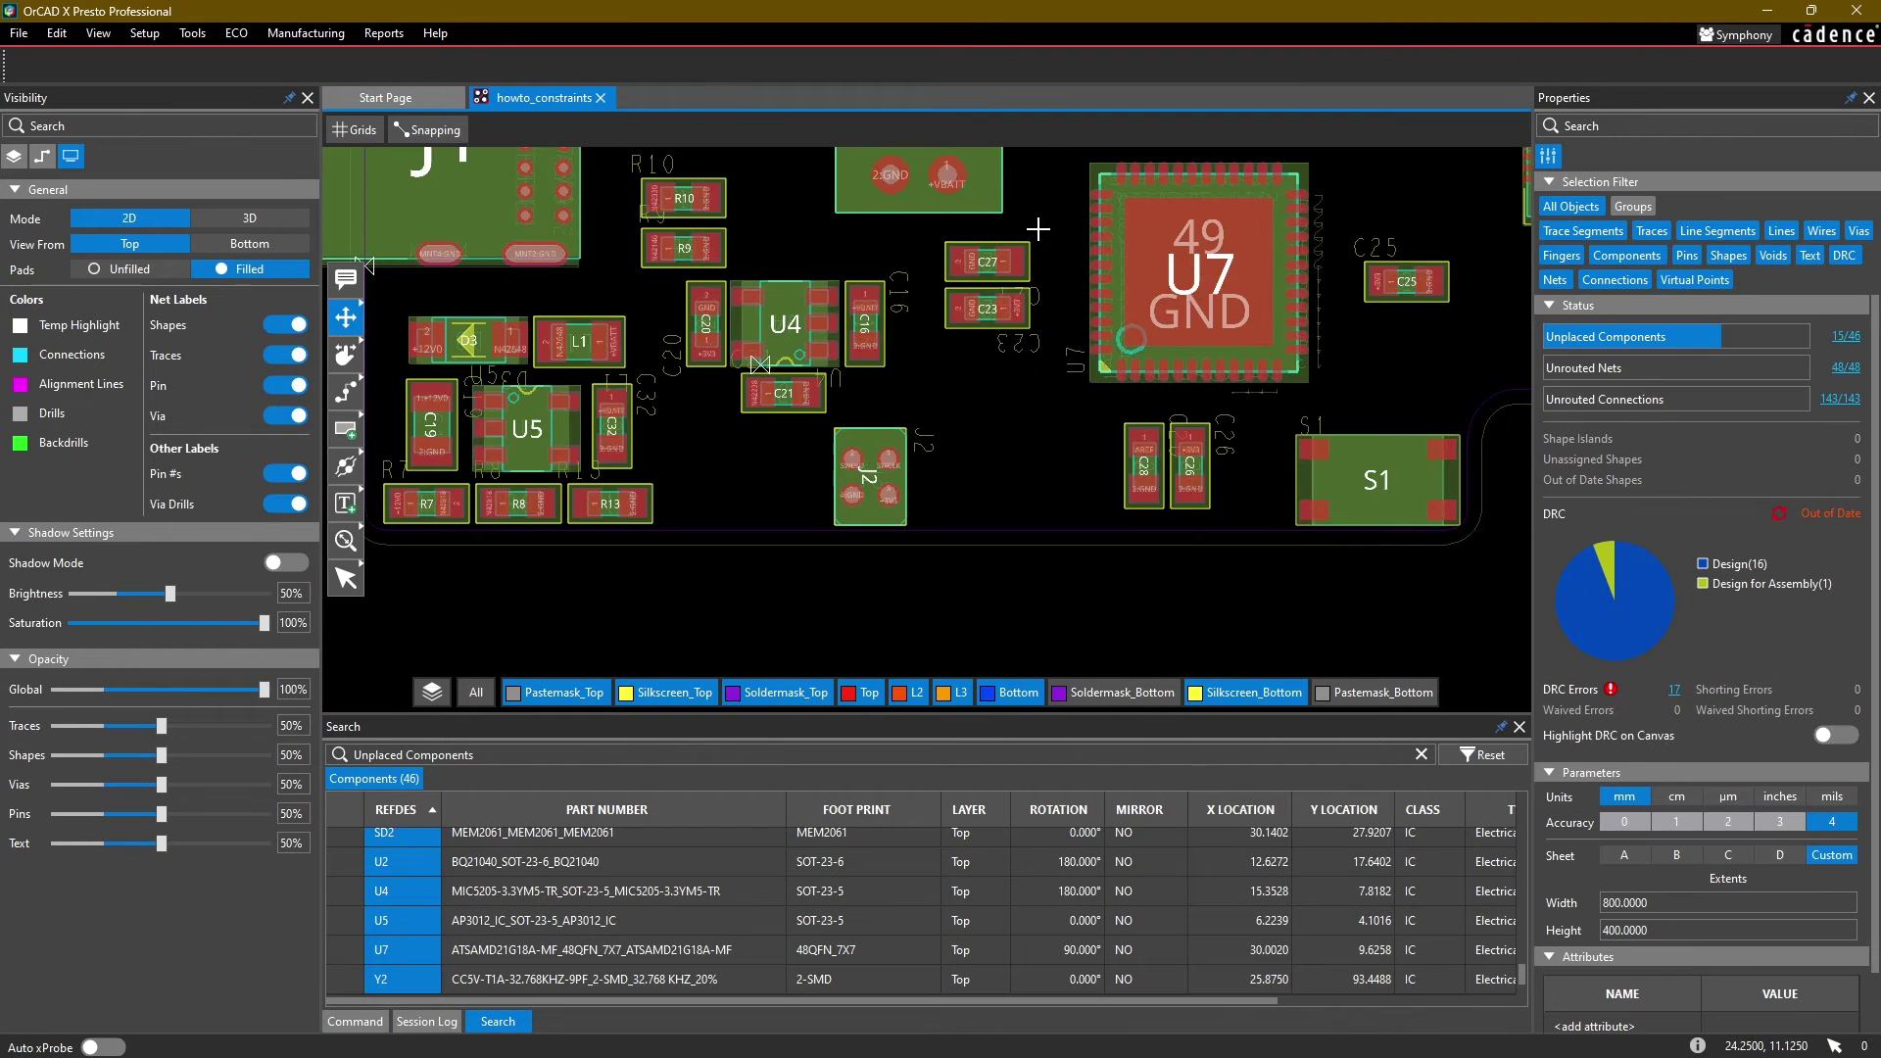
scroll(963, 422, "down", 3)
middle_click_drag(960, 191, 911, 292)
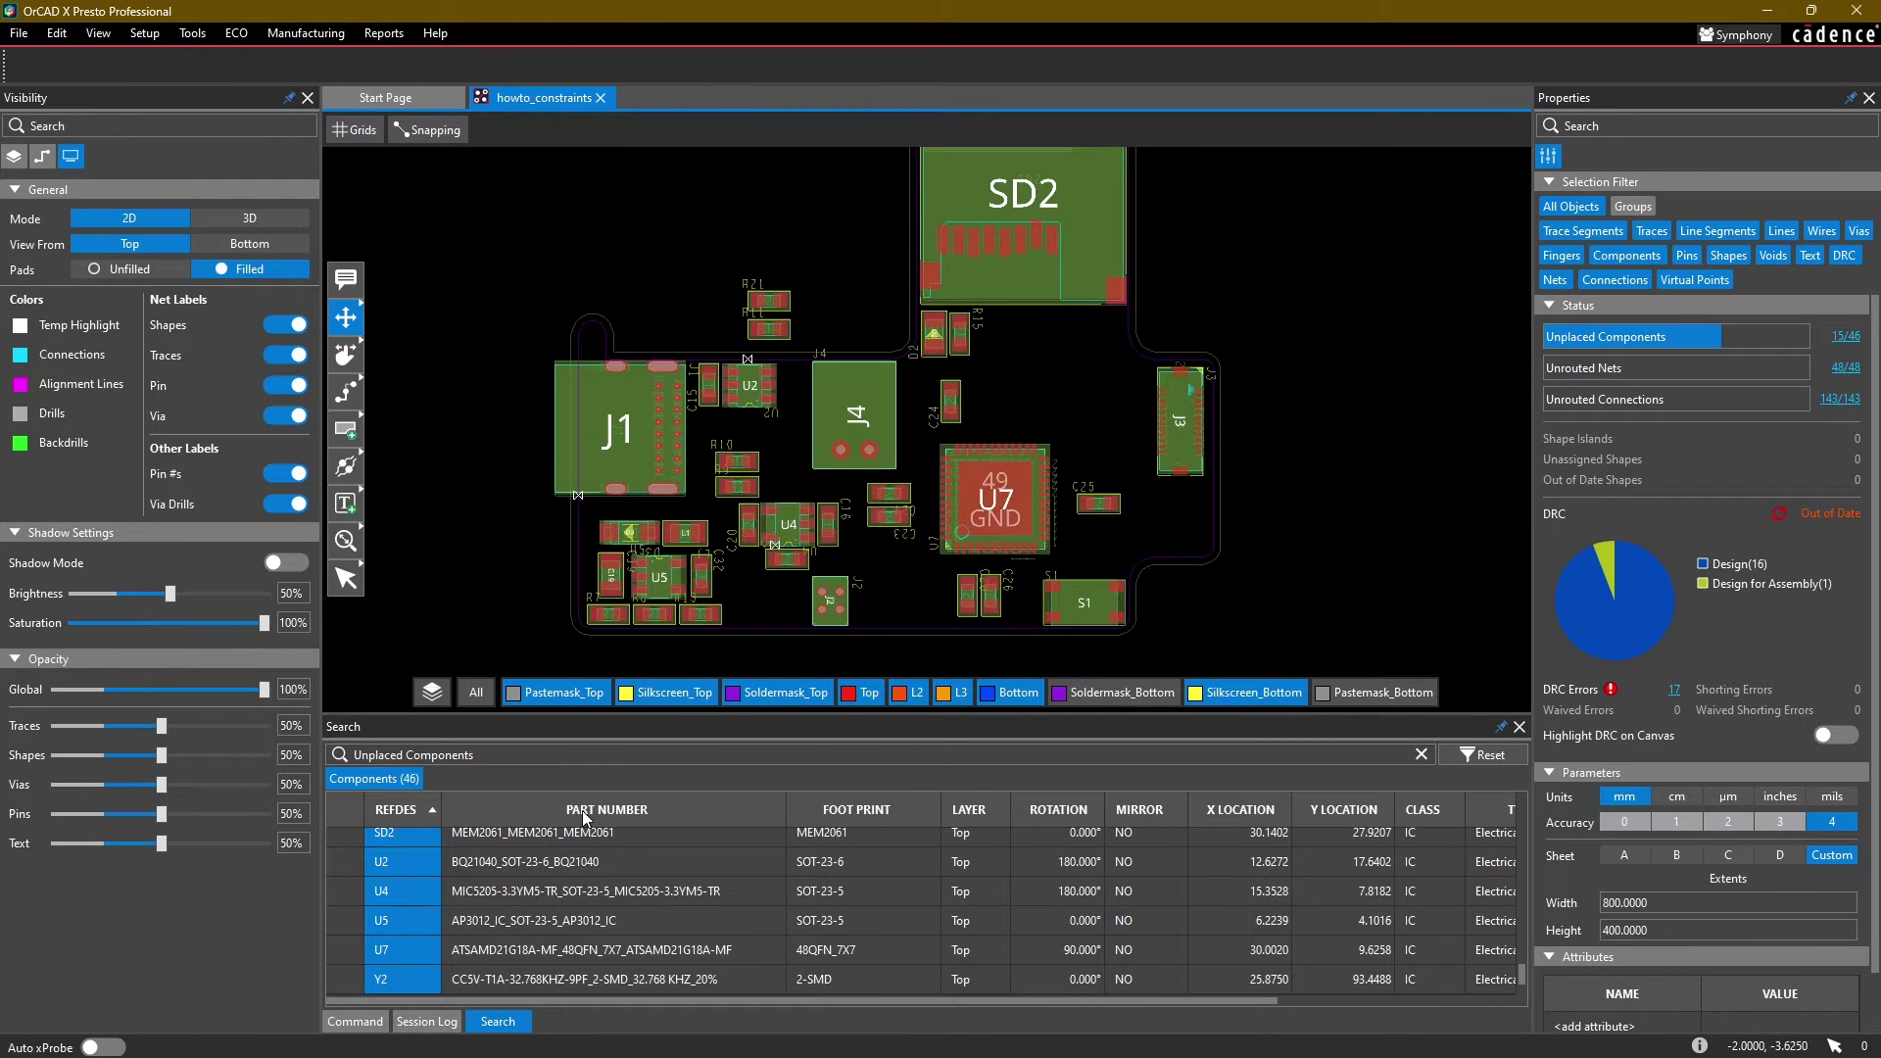
Step: Select crystal Y2 and capacitors C33 and C34 in the OrCAD X Capture schematic and return to the PCB layout
left_click(334, 1050)
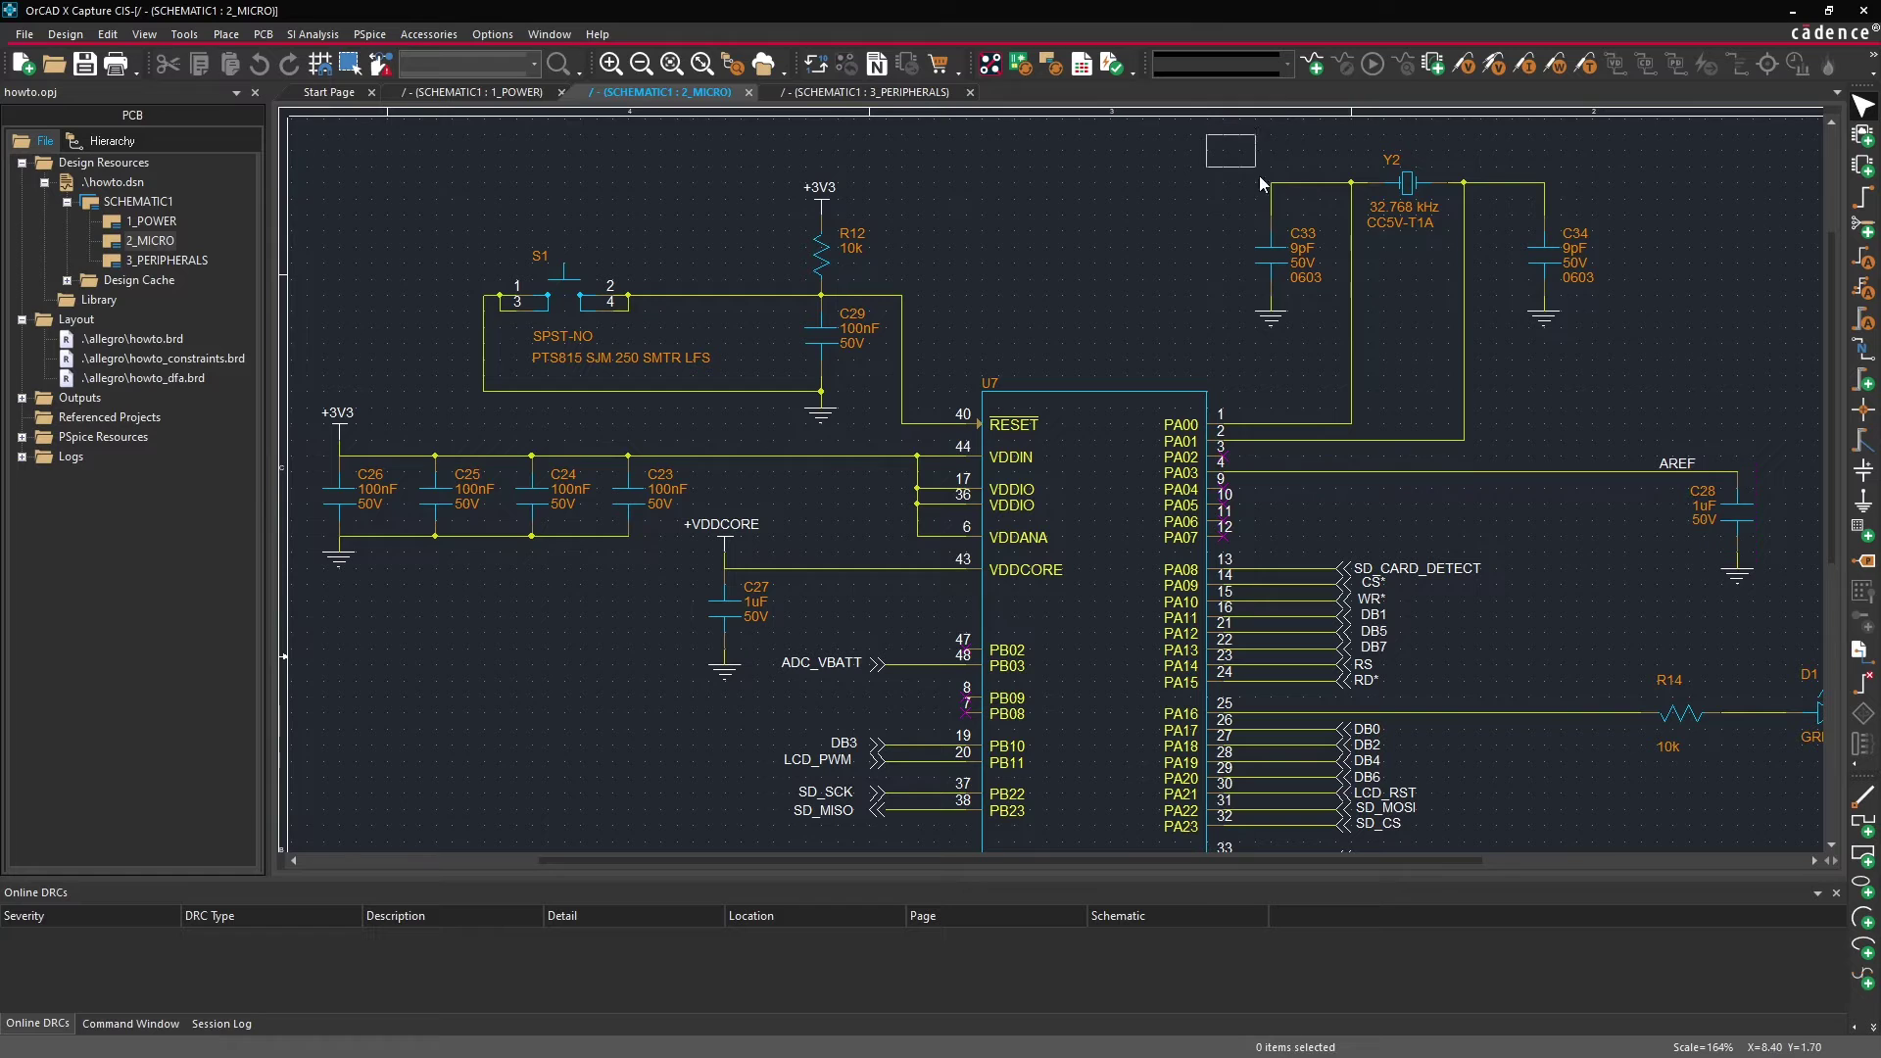
left_click_drag(1666, 297, 1668, 298)
left_click(379, 1038)
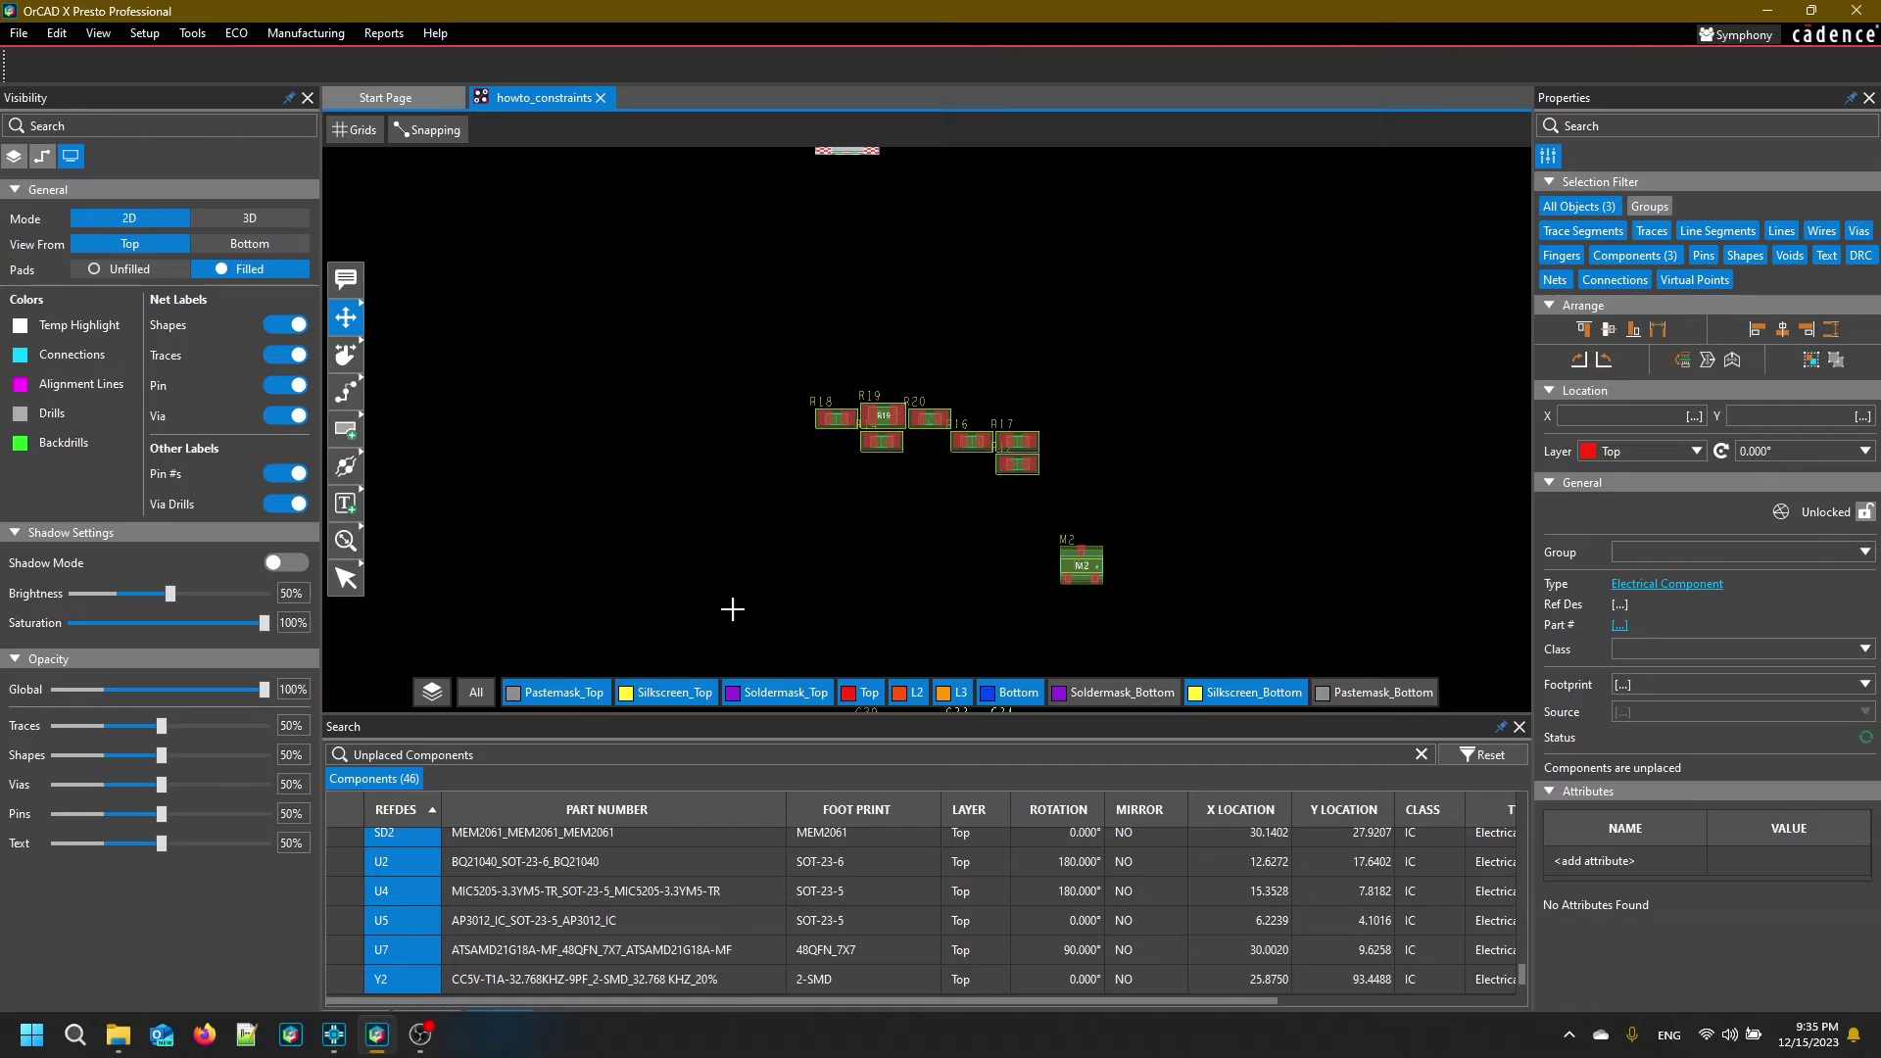
Step: Place crystal Y2 at 0° between J2 and C28, at 23.5000, 3.2500
left_click(419, 279)
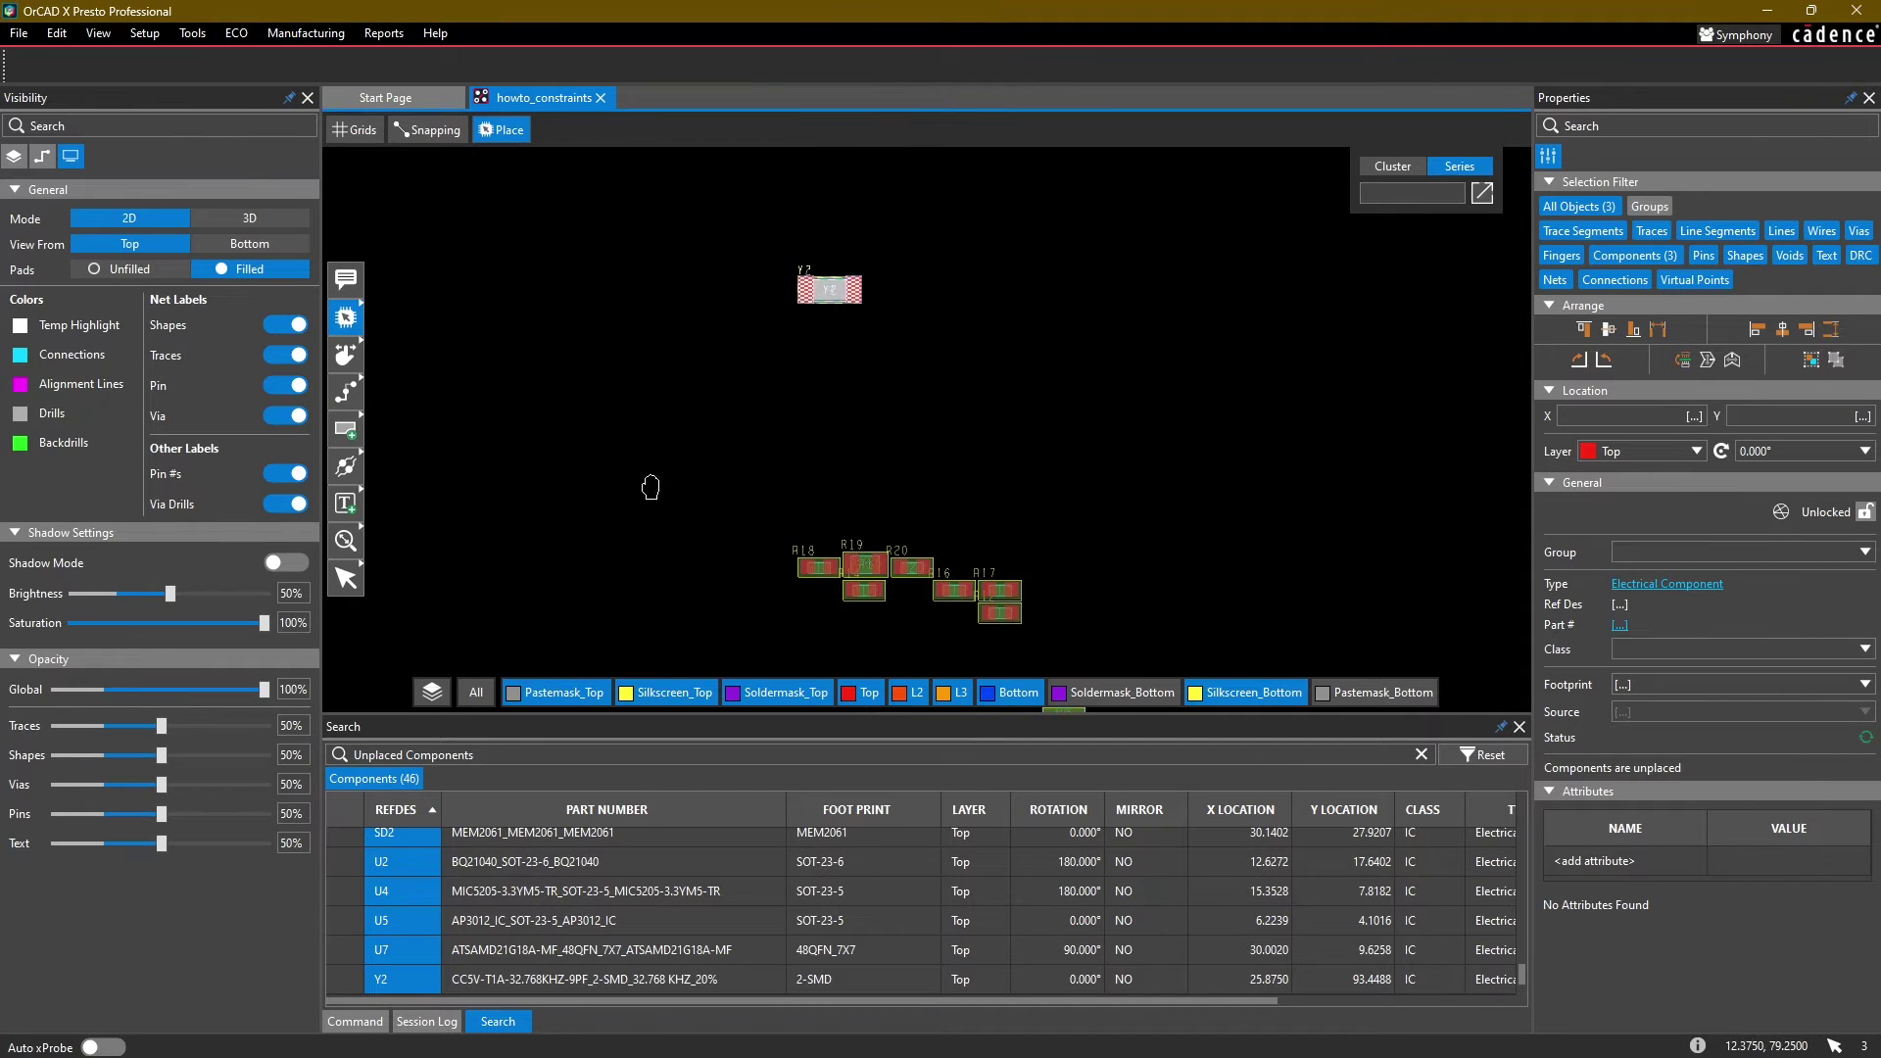
middle_click_drag(793, 480, 819, 172)
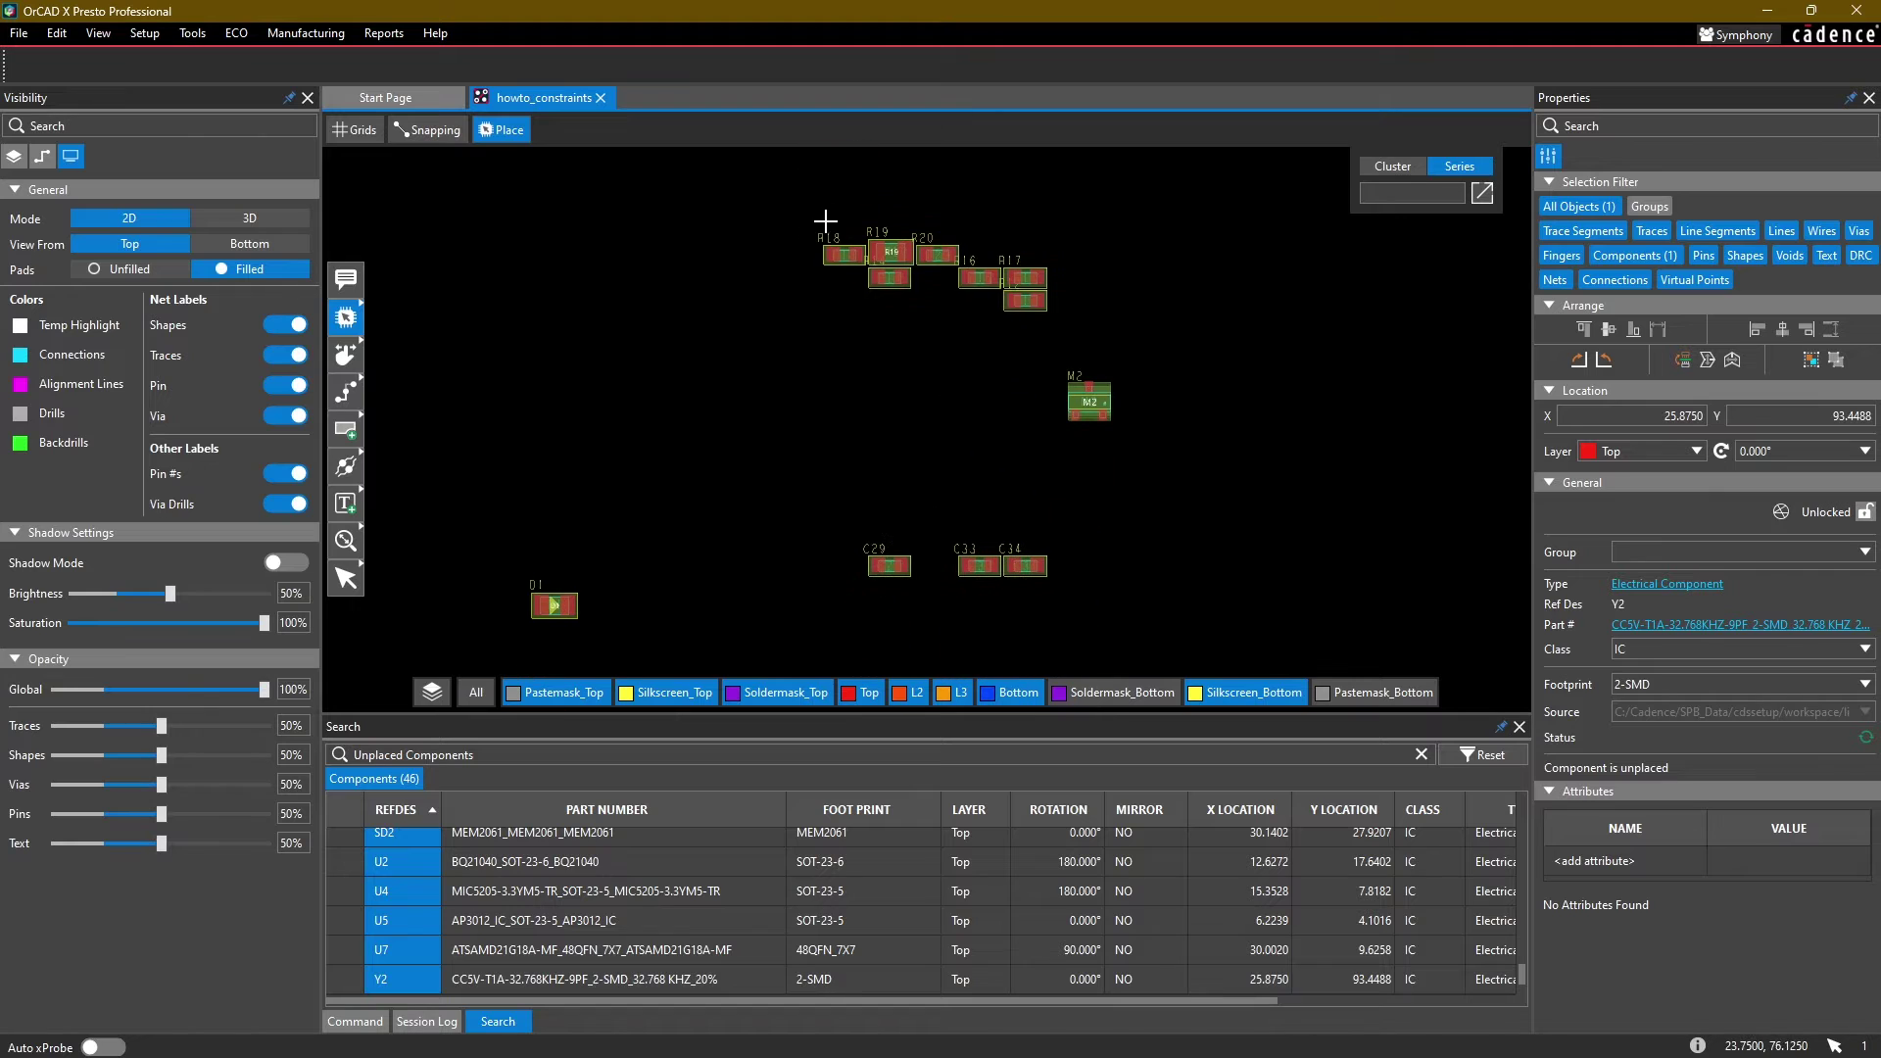
left_click(797, 383)
scroll(770, 381, "down", 2)
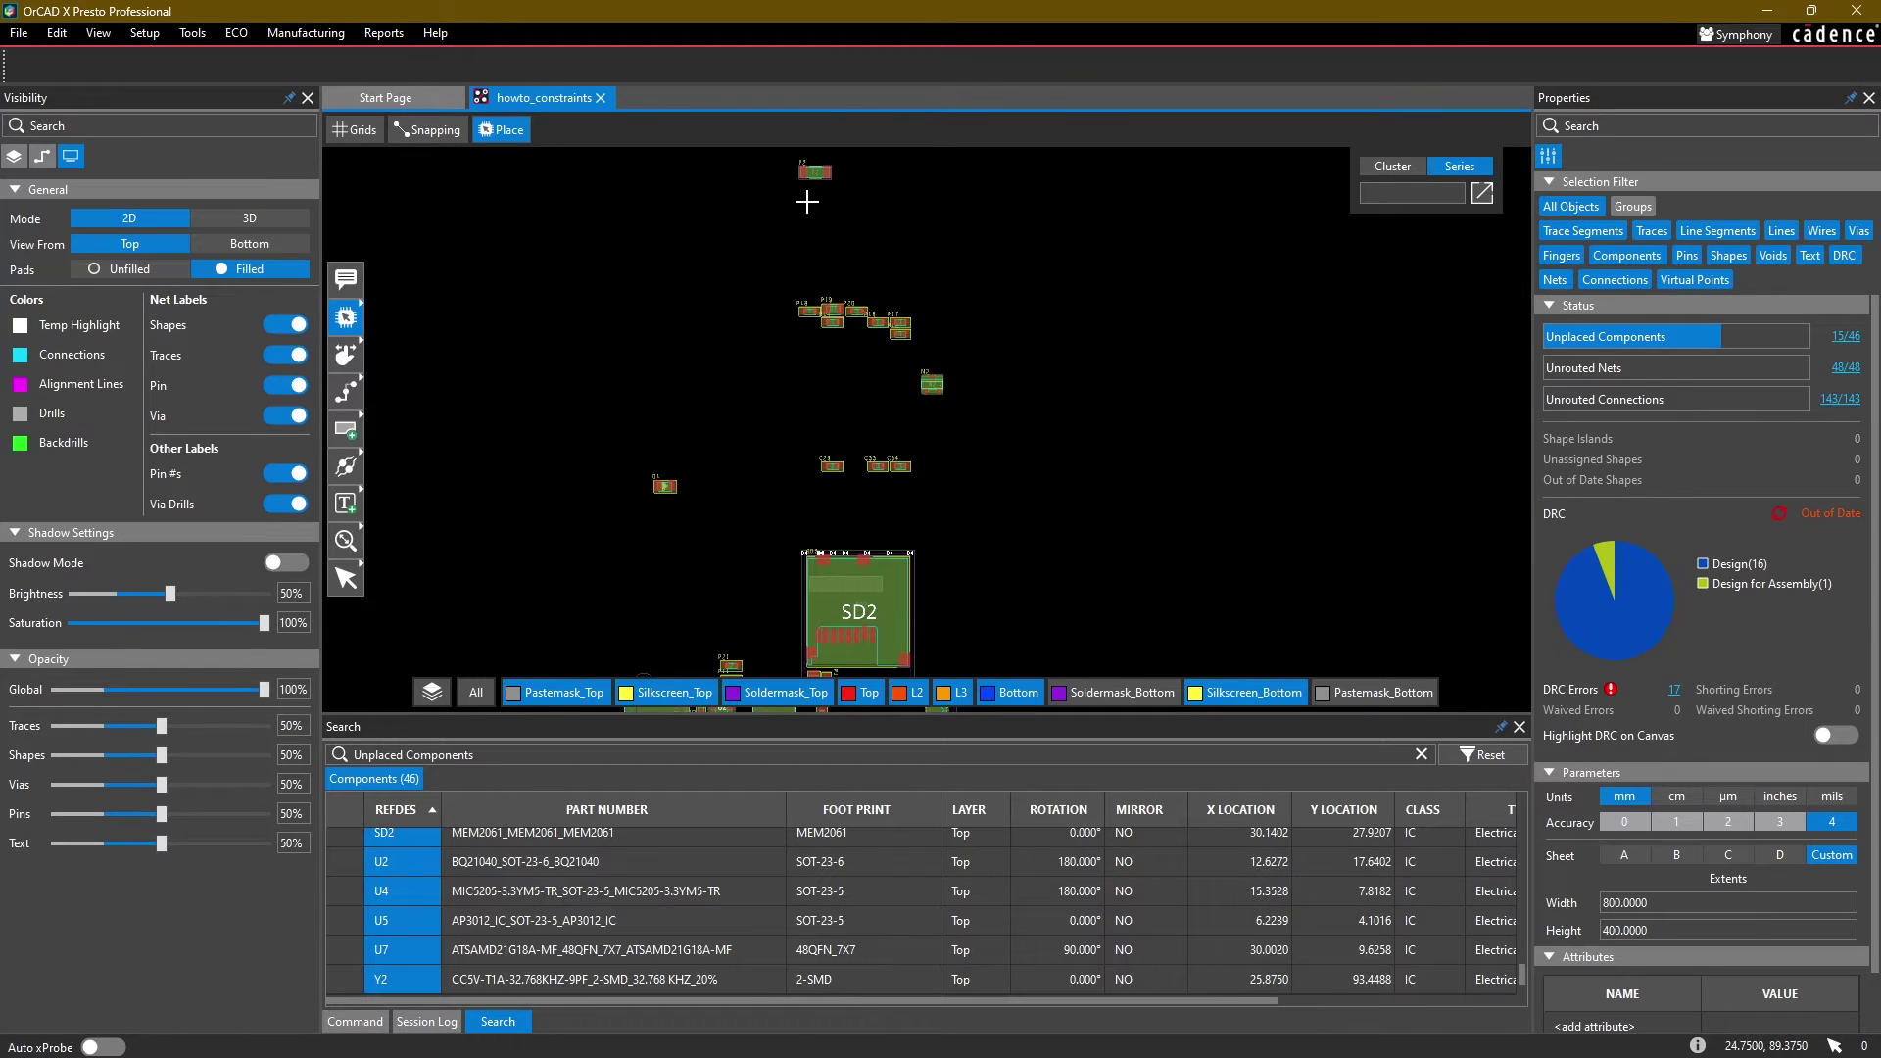
left_click(819, 173)
middle_click_drag(820, 532, 813, 251)
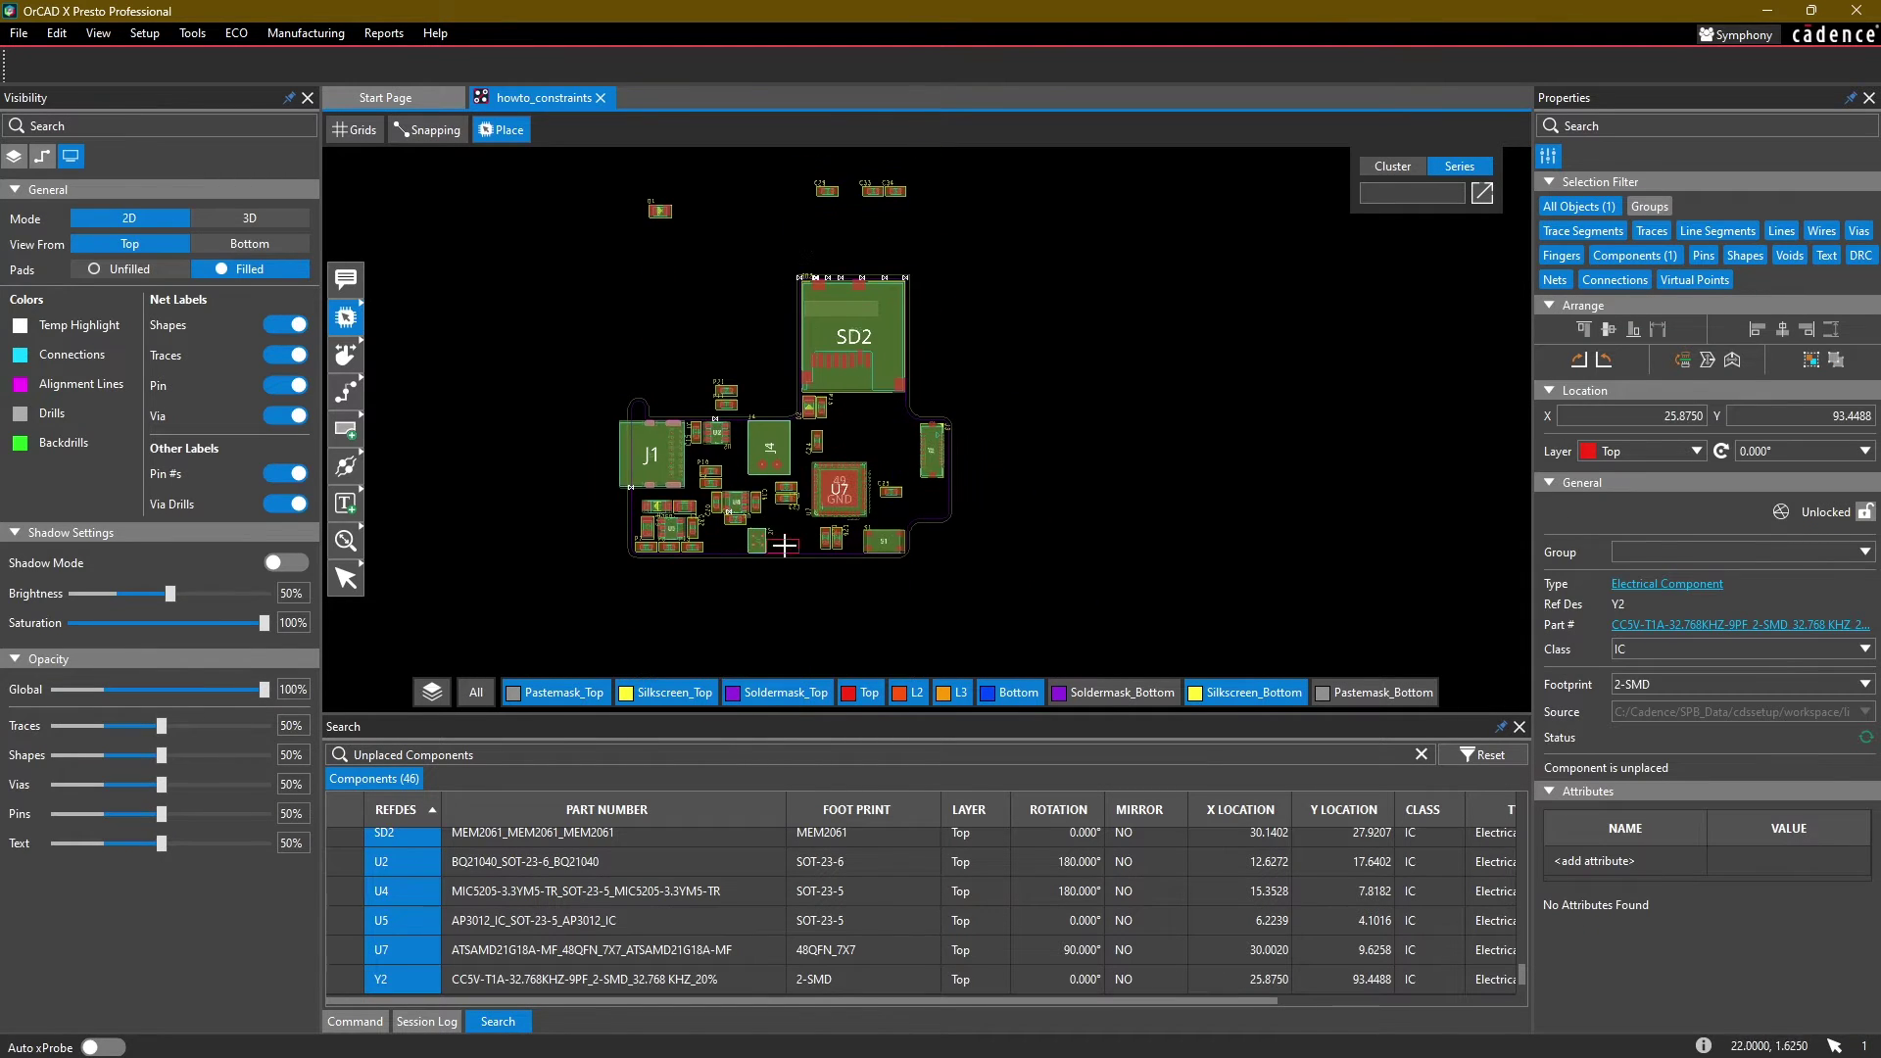
scroll(866, 473, "up", 4)
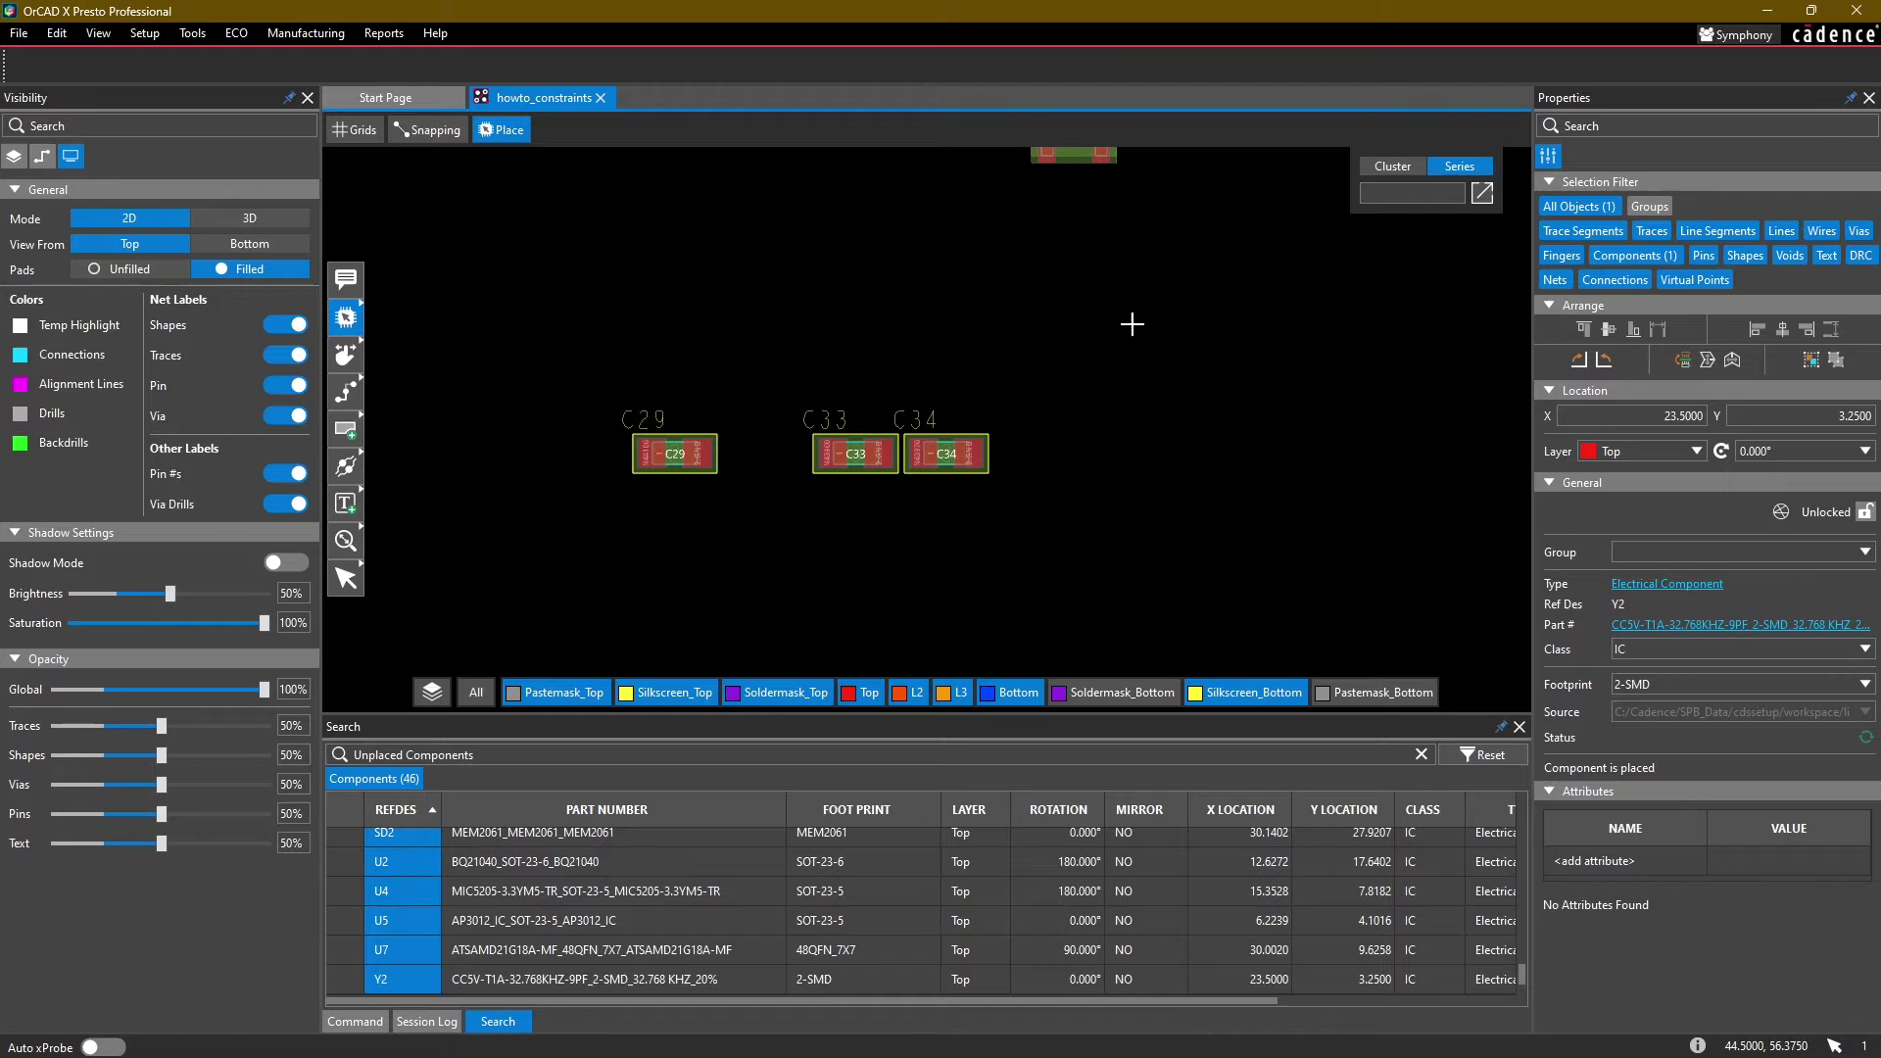
Step: Place capacitor C33 directly above crystal Y2 and capacitor C34 directly below it
left_click_drag(784, 364, 1101, 497)
middle_click_drag(867, 599, 886, 161)
middle_click_drag(823, 691, 970, 147)
middle_click_drag(723, 632, 816, 251)
scroll(817, 251, "up", 4)
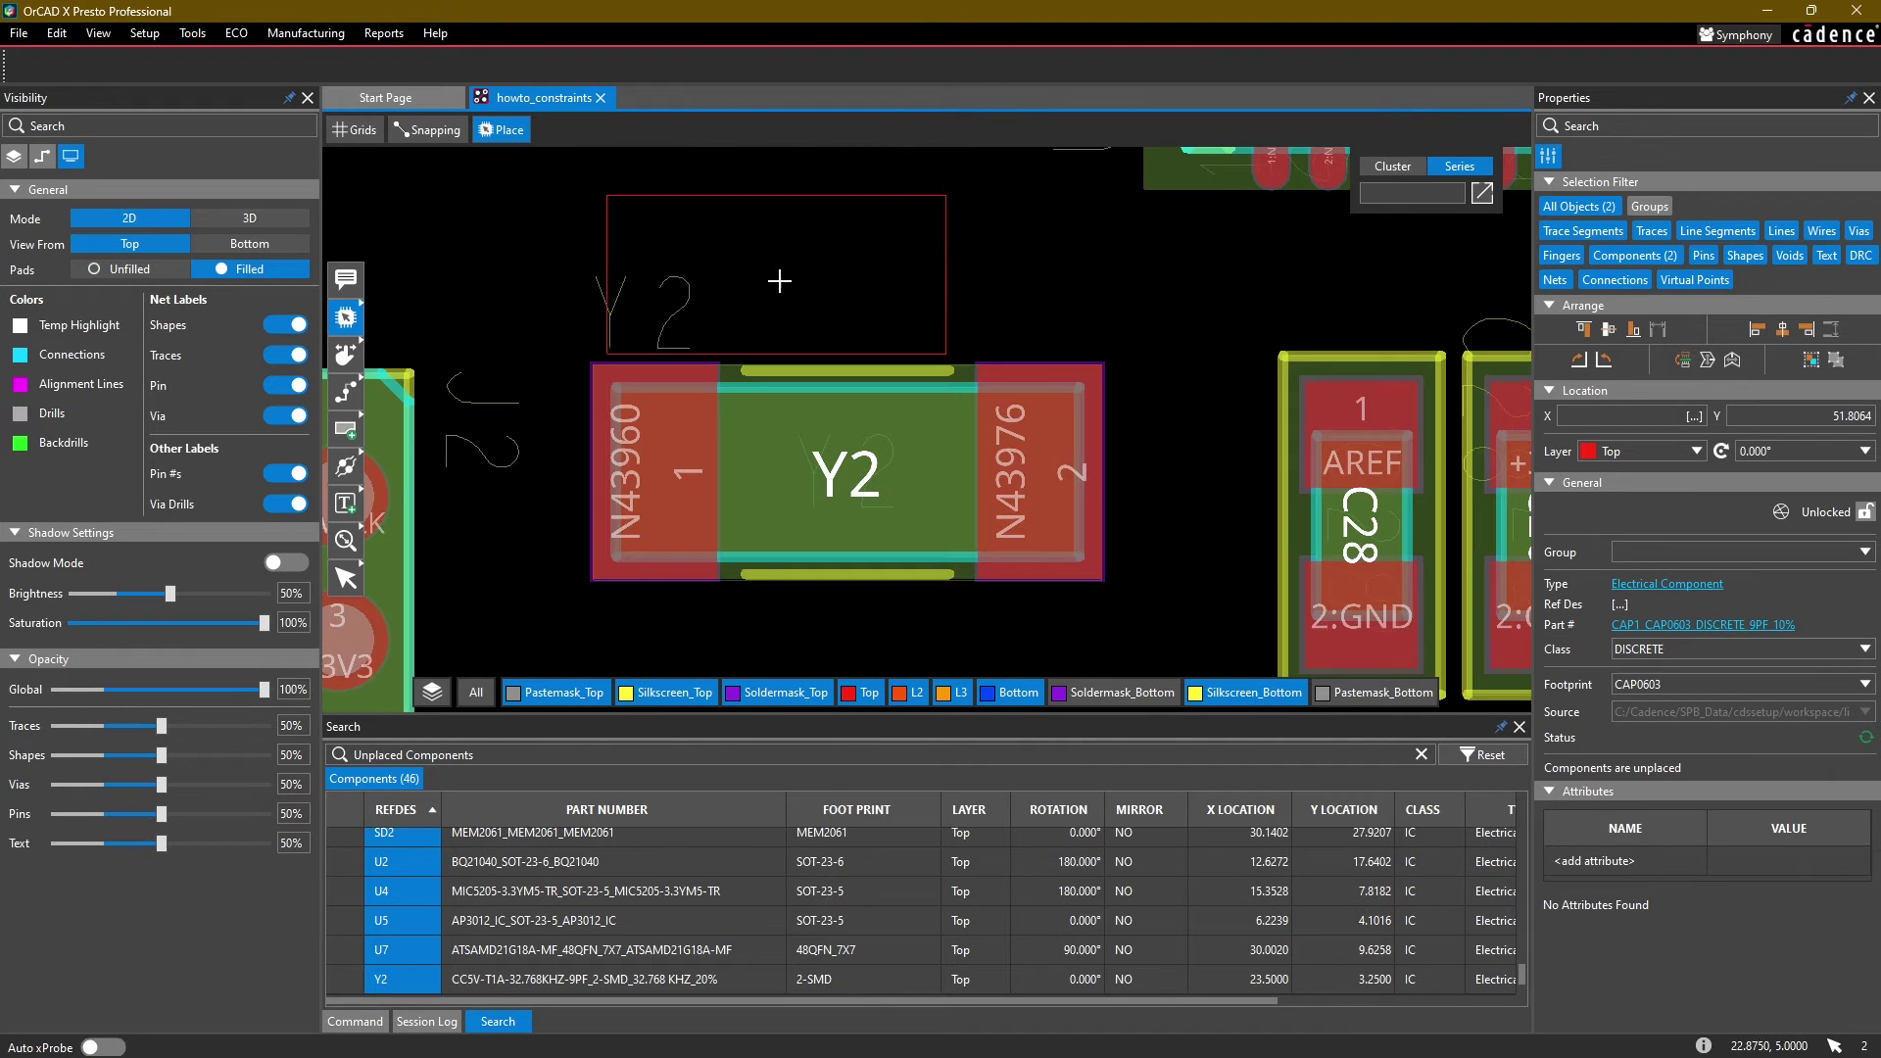
left_click(764, 243)
middle_click_drag(823, 625, 830, 461)
left_click(800, 532)
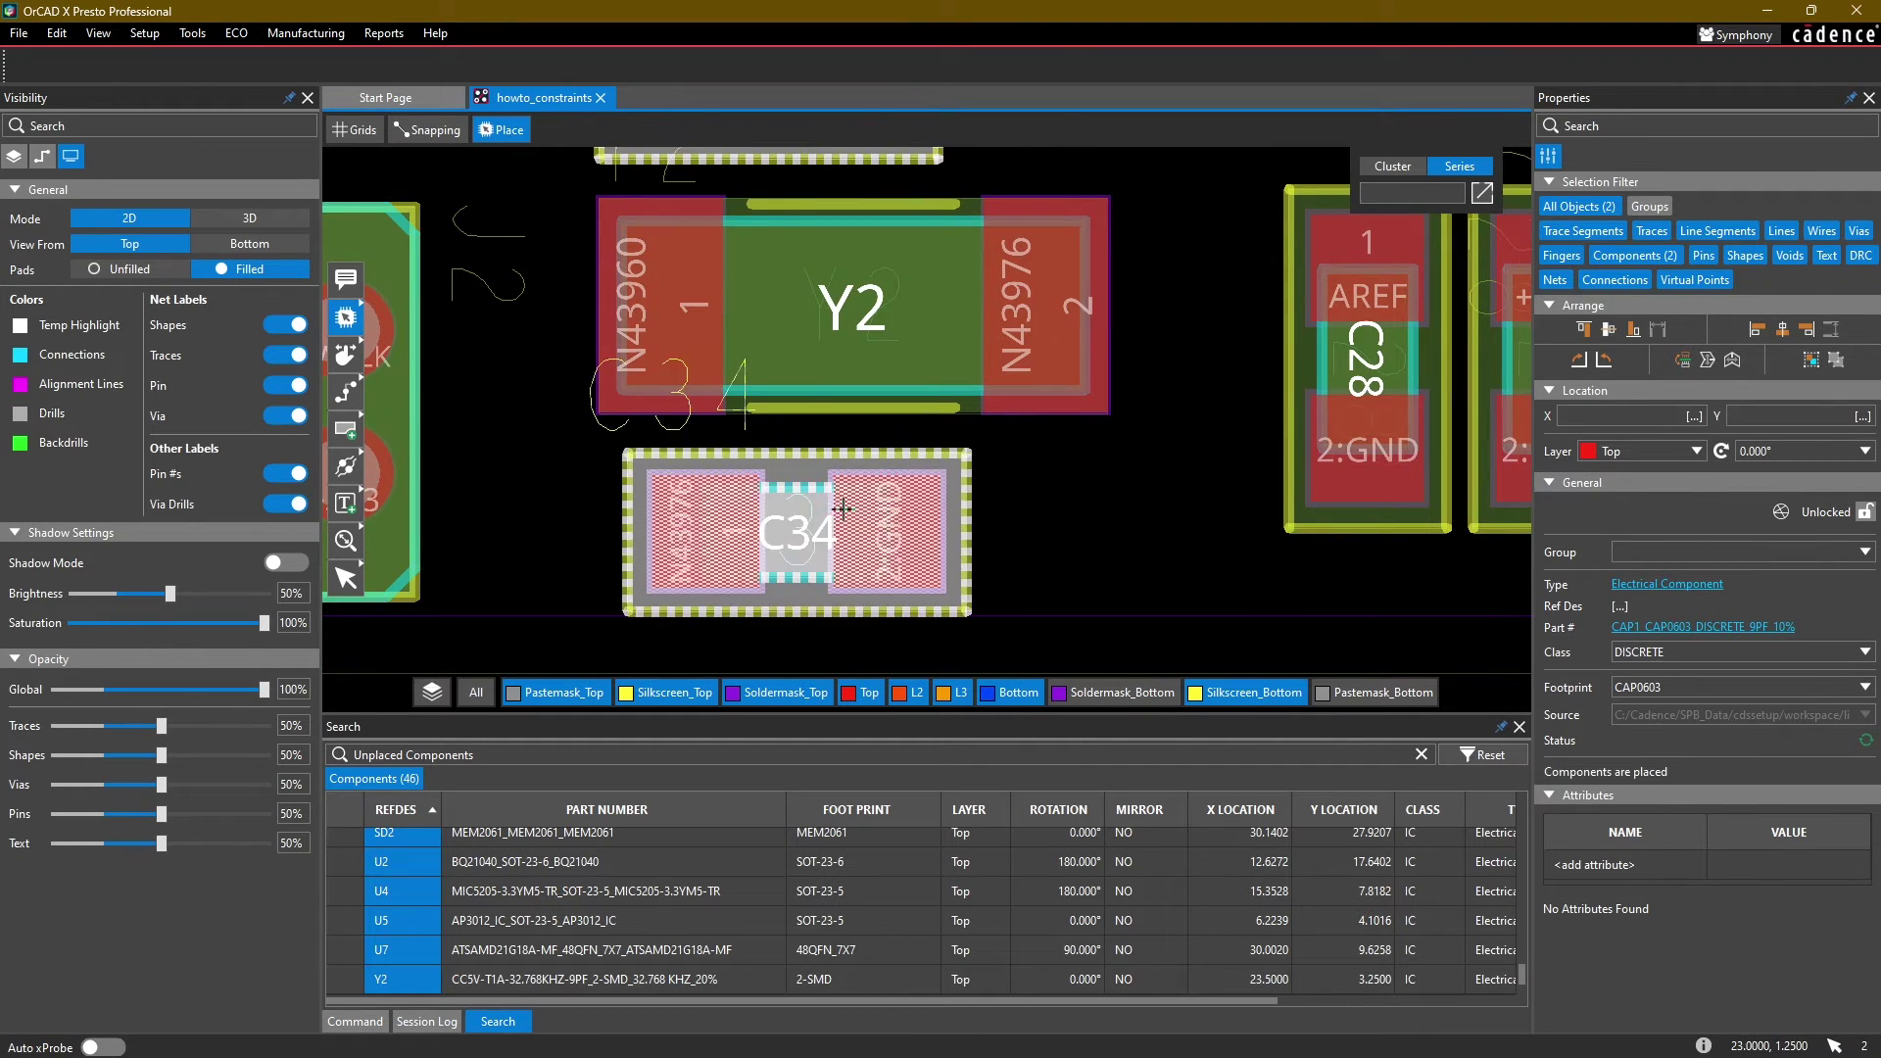
scroll(990, 463, "down", 2)
left_click(1059, 495)
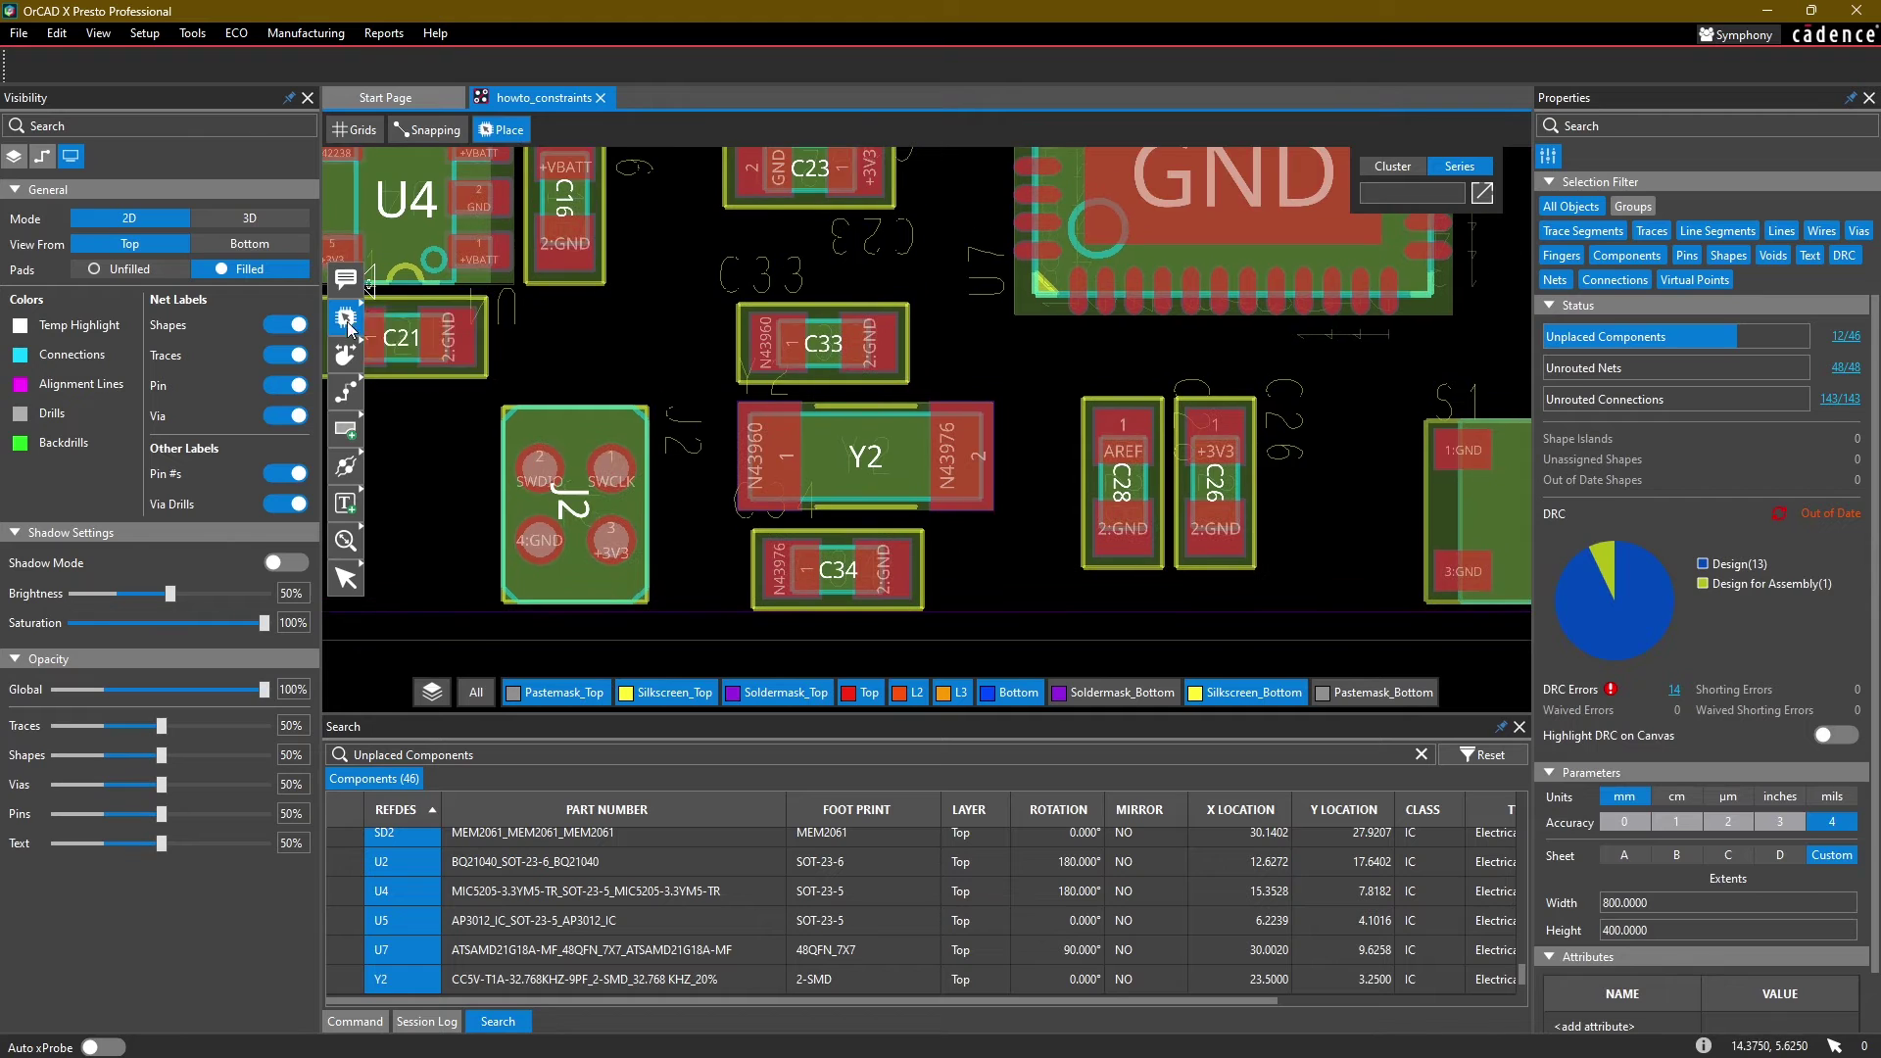
Step: Move crystal Y2 closer to J2, to 23.0006, 3.1801
left_click(387, 318)
left_click(872, 459)
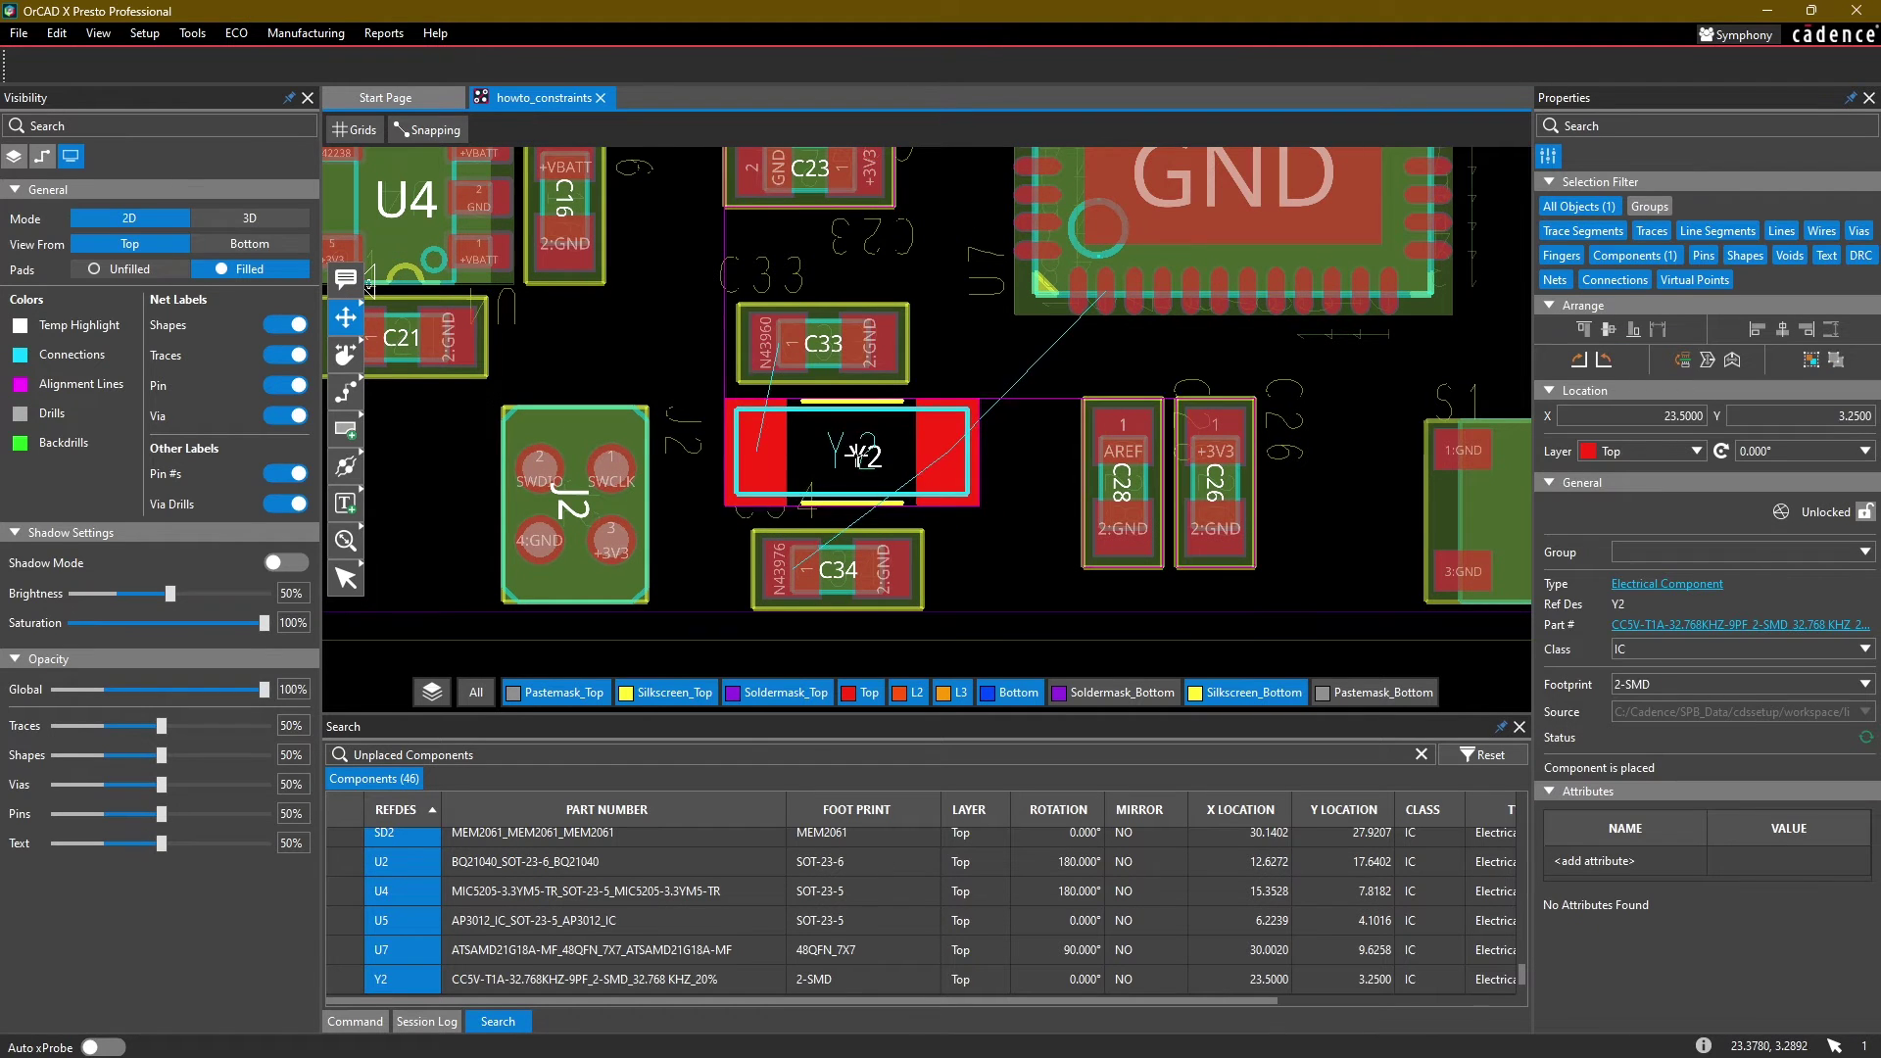
left_click(851, 458)
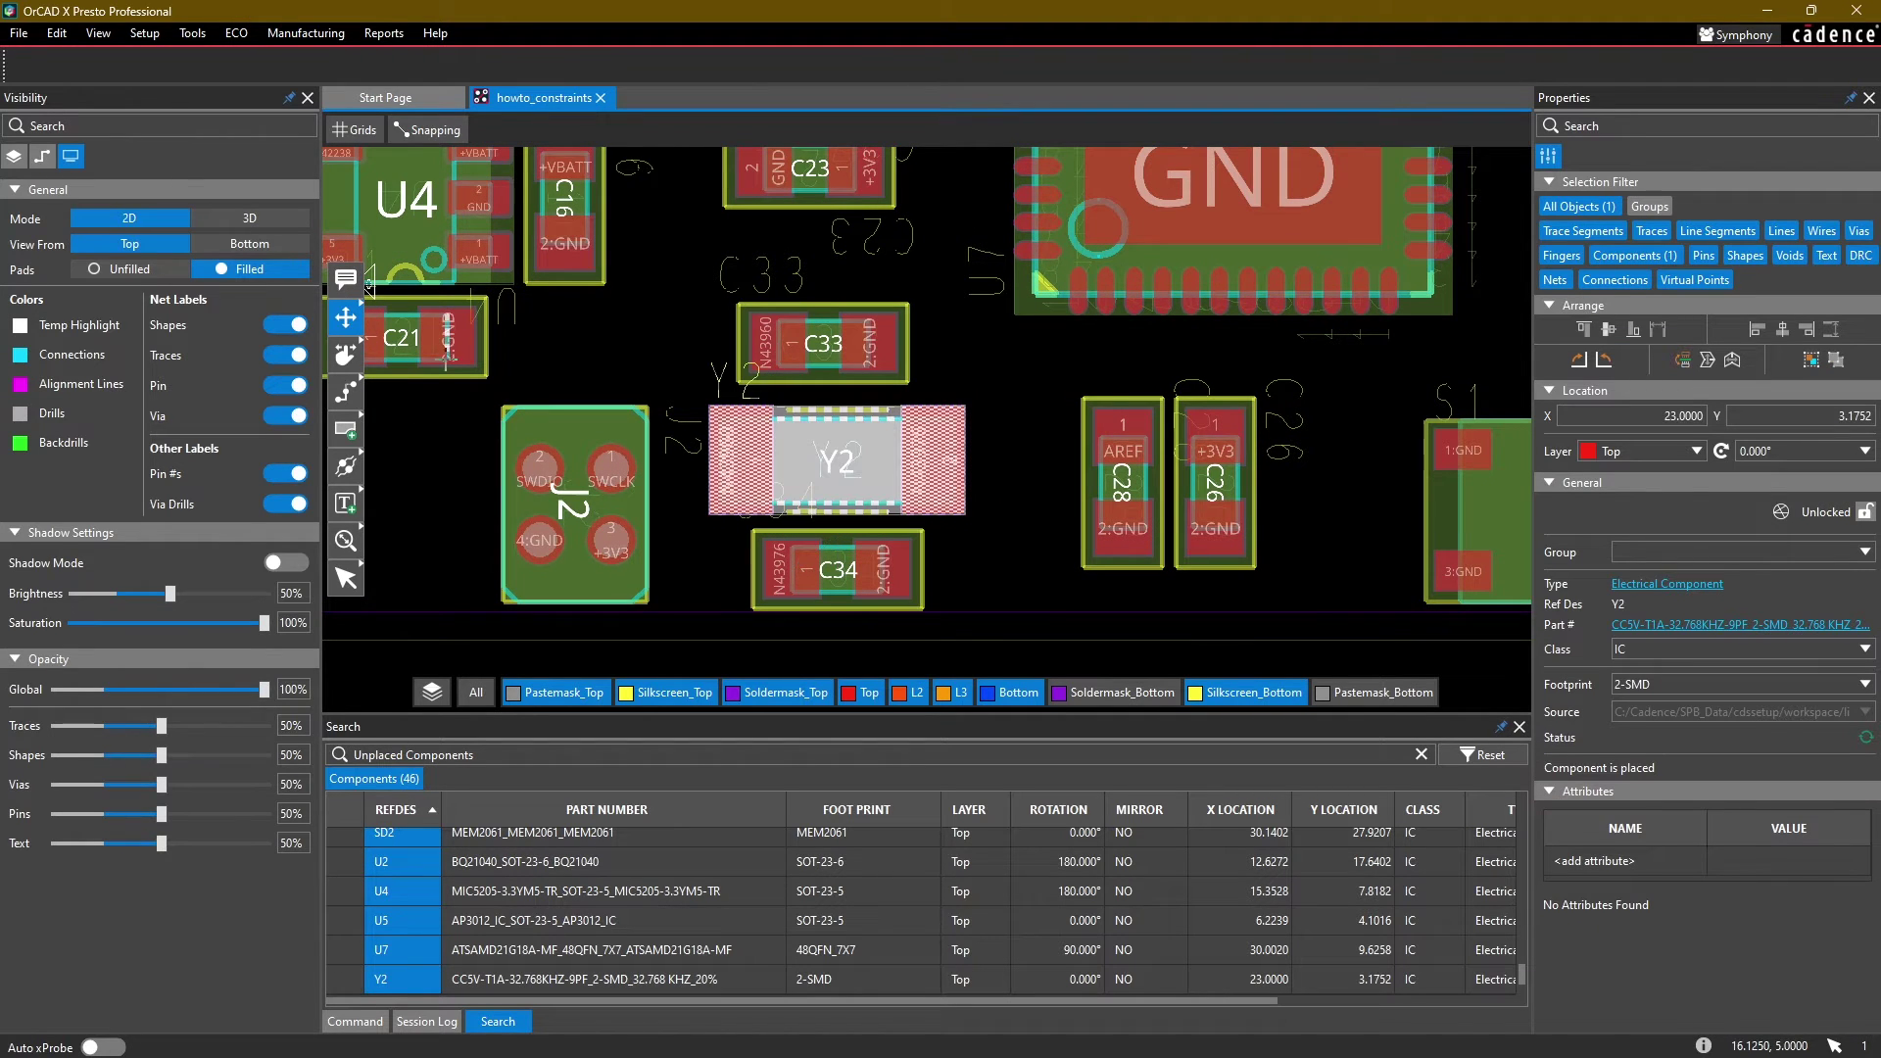
left_click(426, 137)
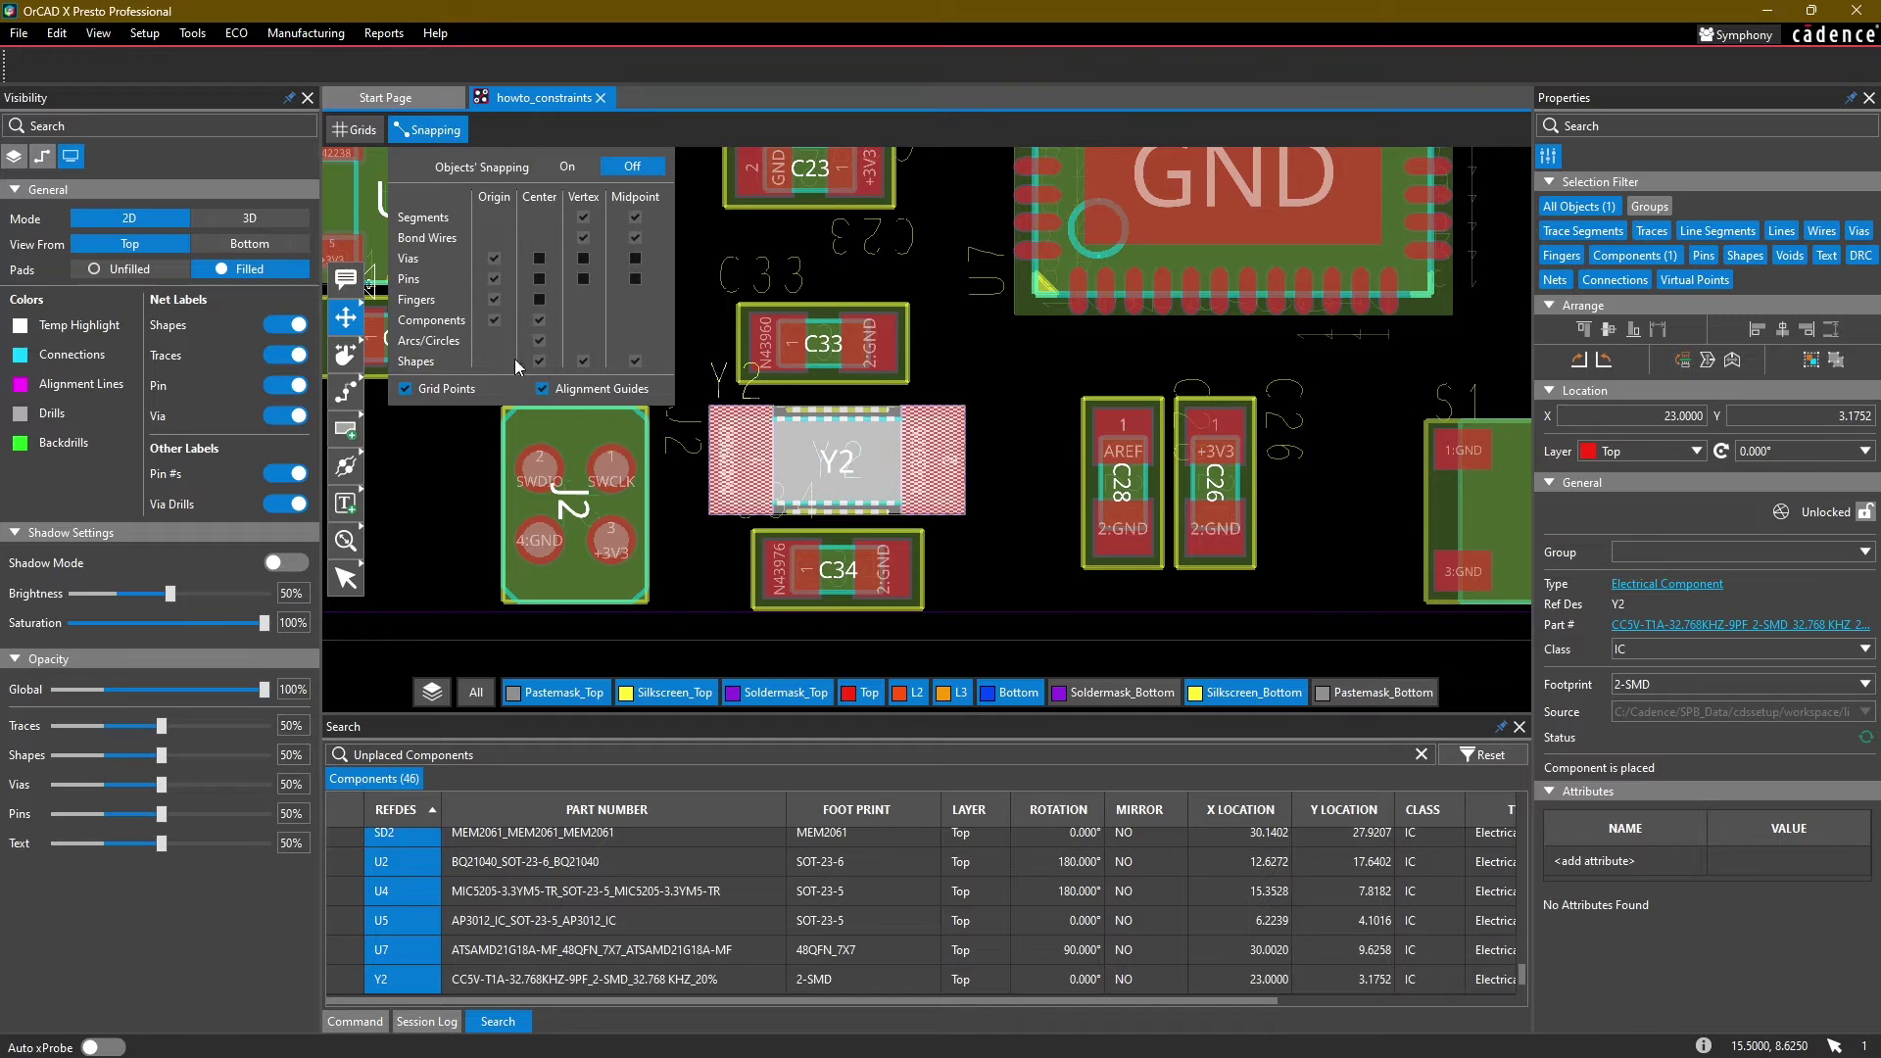
left_click(828, 461)
left_click(828, 461)
Step: Rotate capacitor C33 by 180° and reposition it above the left part of crystal Y2
left_click(821, 348)
key("r")
key("r")
left_click(792, 350)
Step: Rotate capacitor C34 to 90° and move it between crystal Y2 and C28, at 26.3943, 2.7889
left_click(836, 575)
key("r")
left_click(1033, 483)
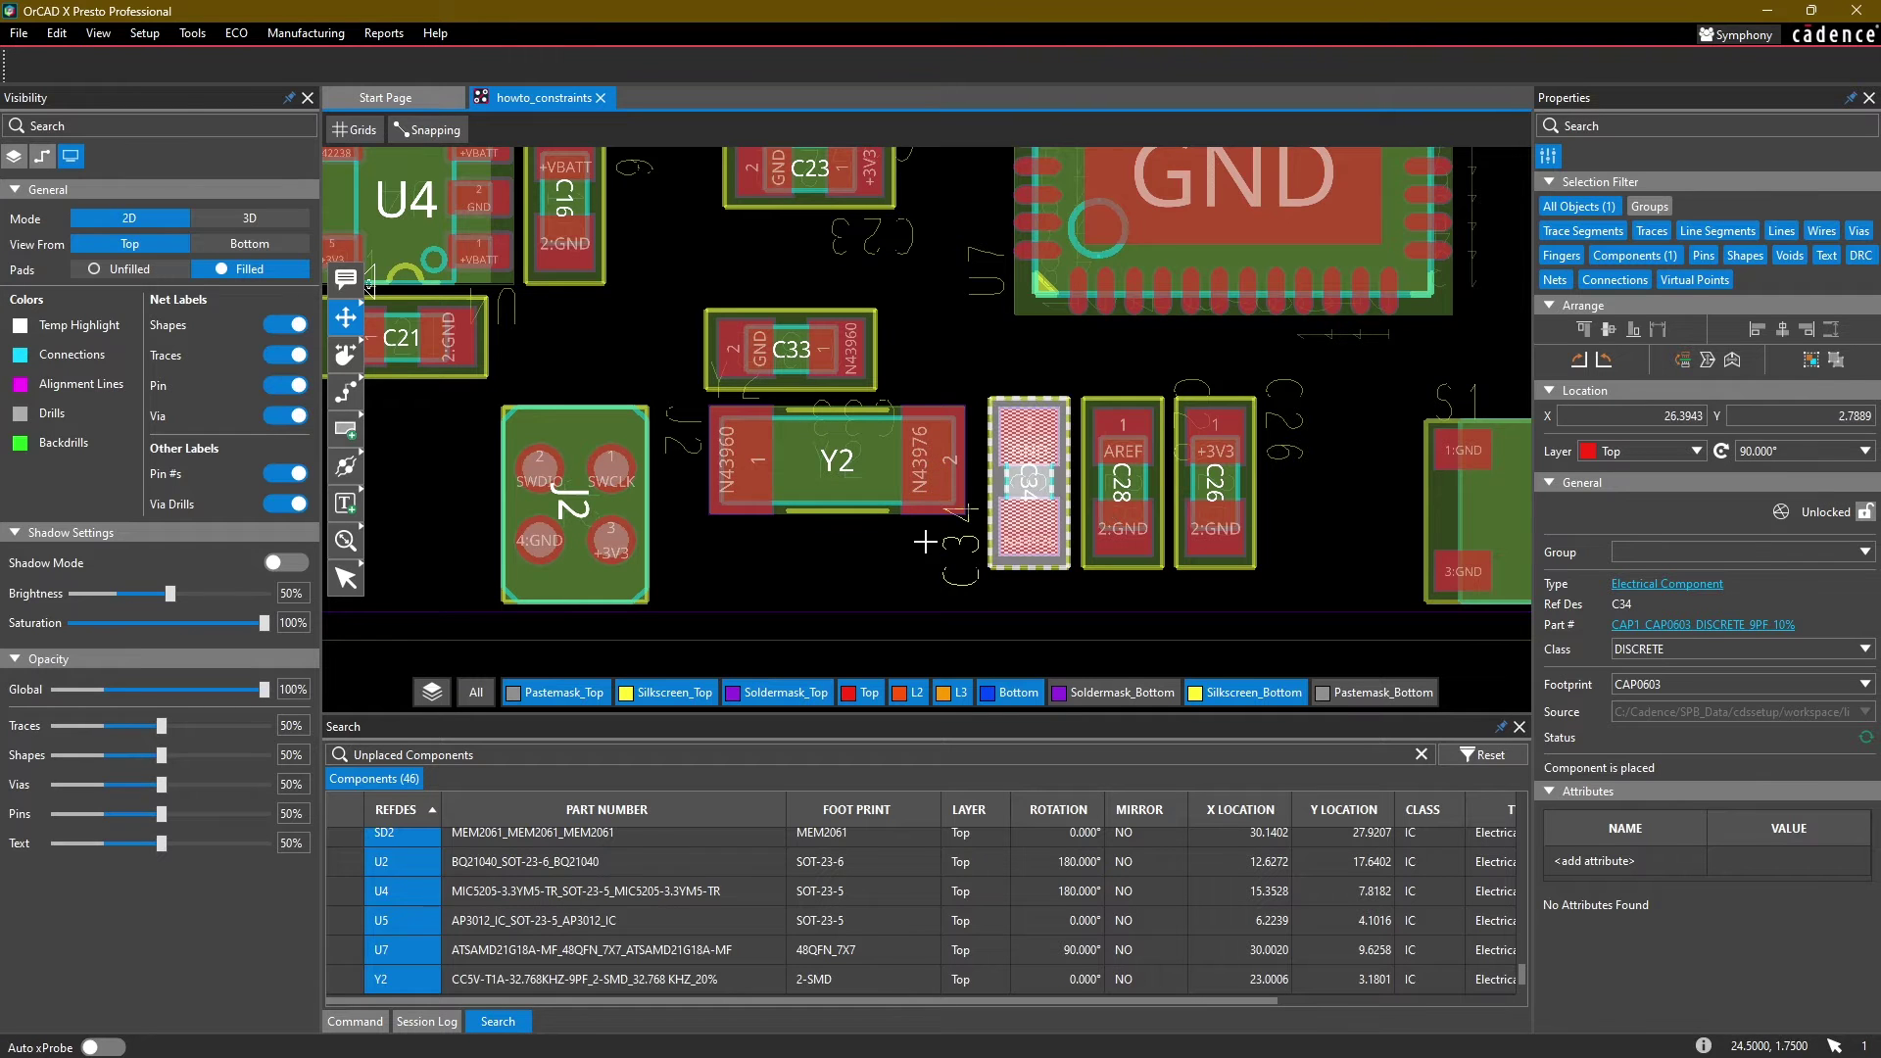
scroll(921, 498, "down", 2)
middle_click_drag(1076, 253, 1009, 337)
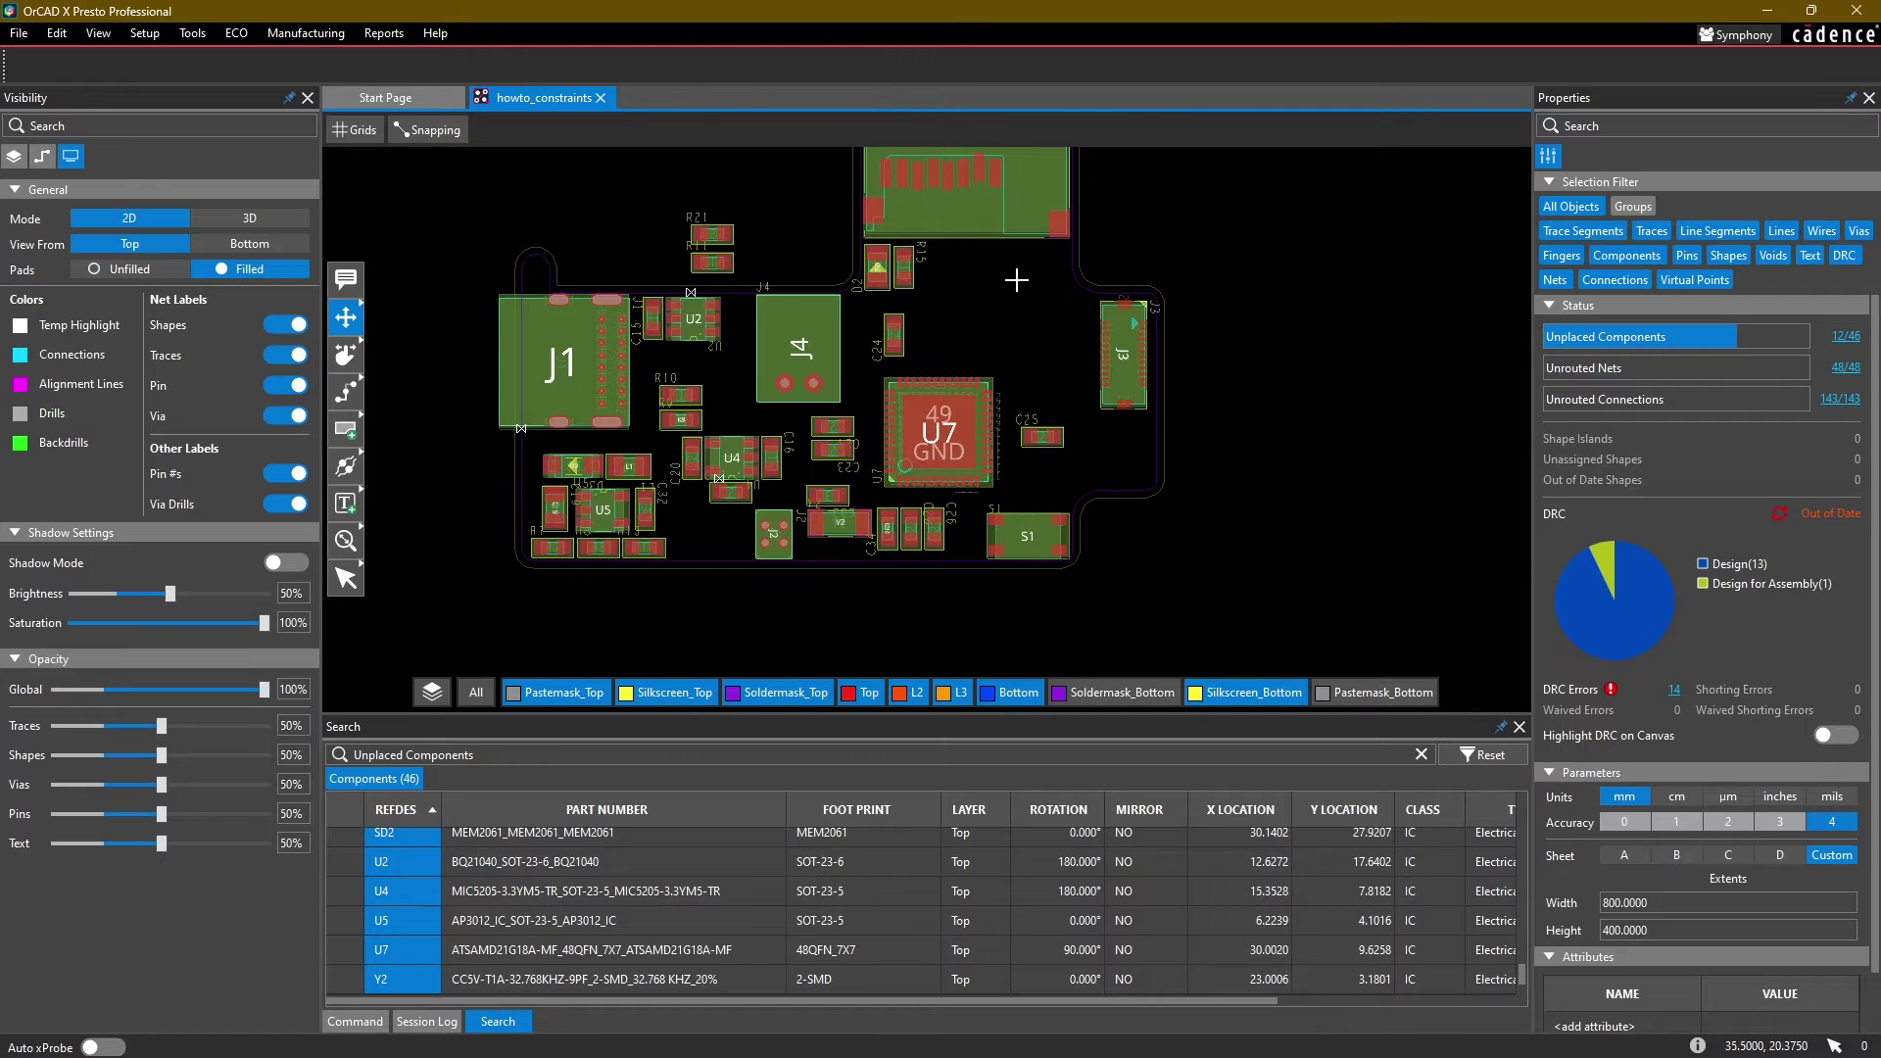
Step: Locate the LED circuit with R14 and D1 on U7's PA16 pin in the OrCAD X Capture schematic and return to the PCB layout
key("alt+Tab")
scroll(1097, 324, "down", 1)
middle_click_drag(1399, 529, 1516, 578)
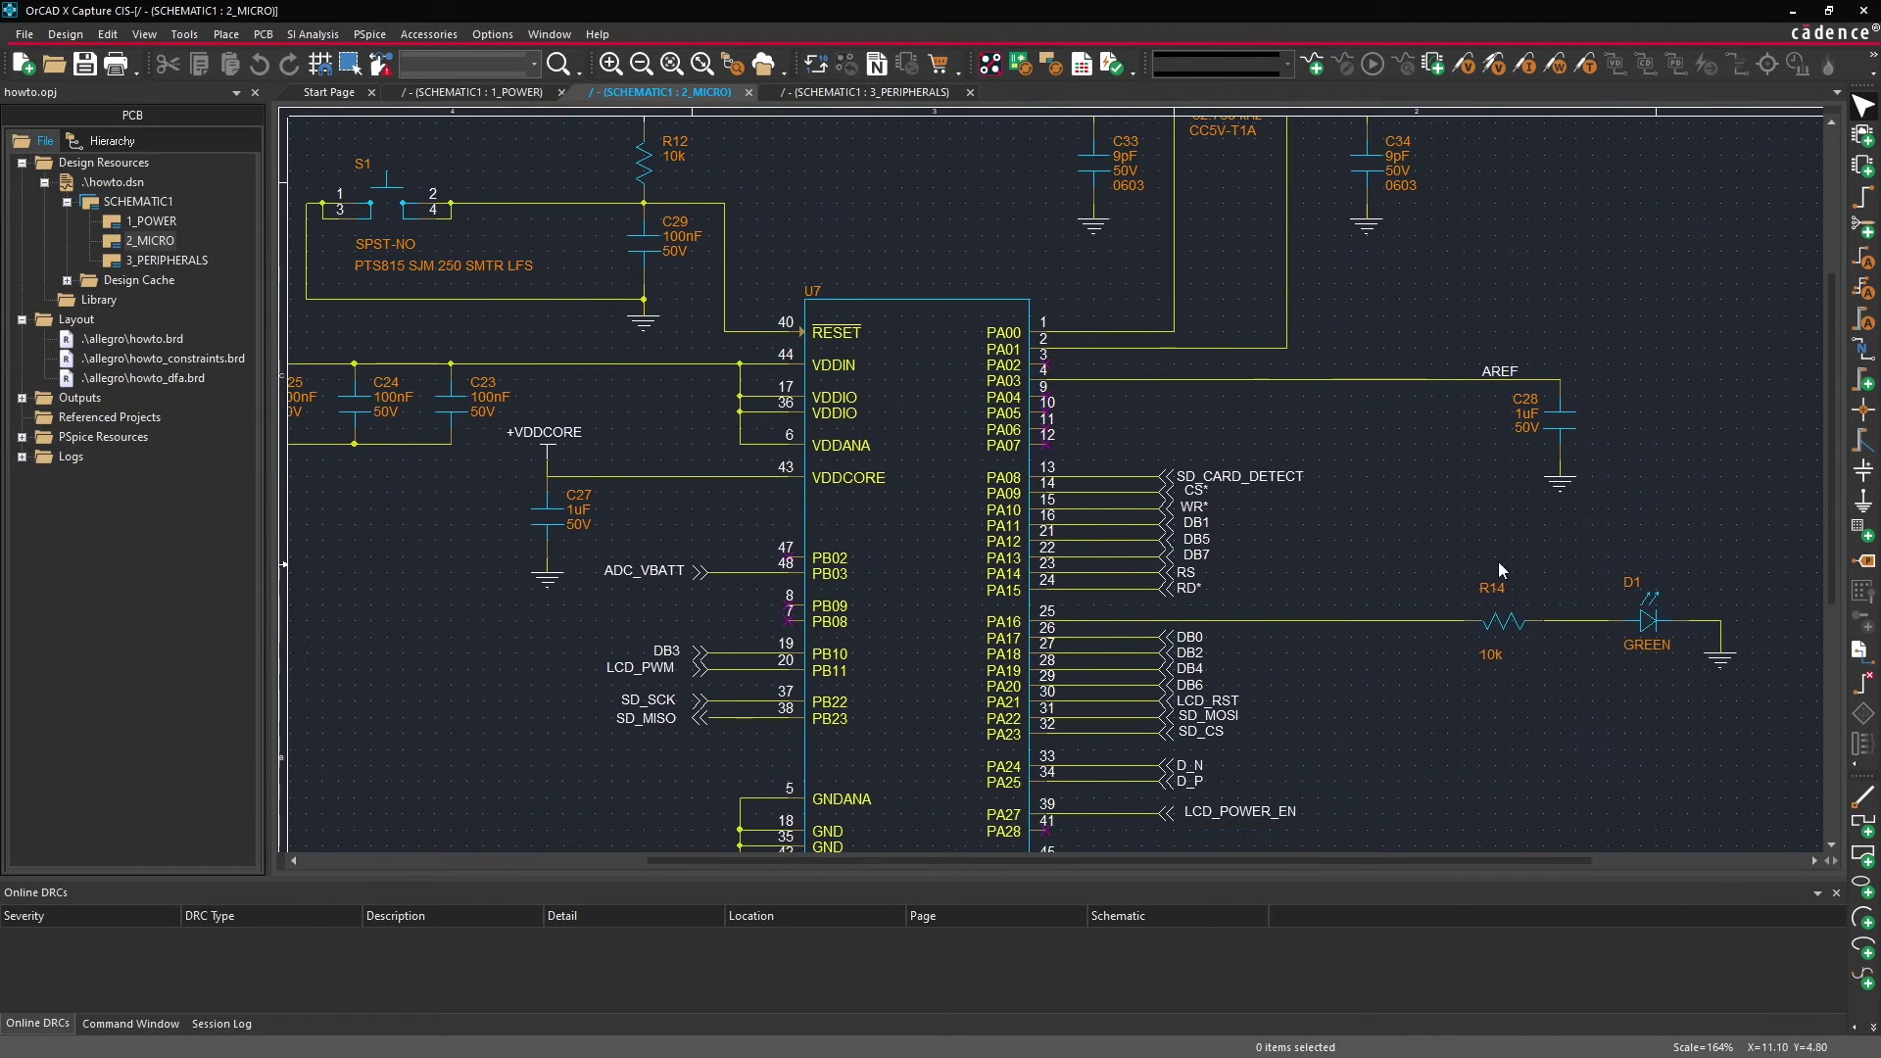
left_click(376, 1036)
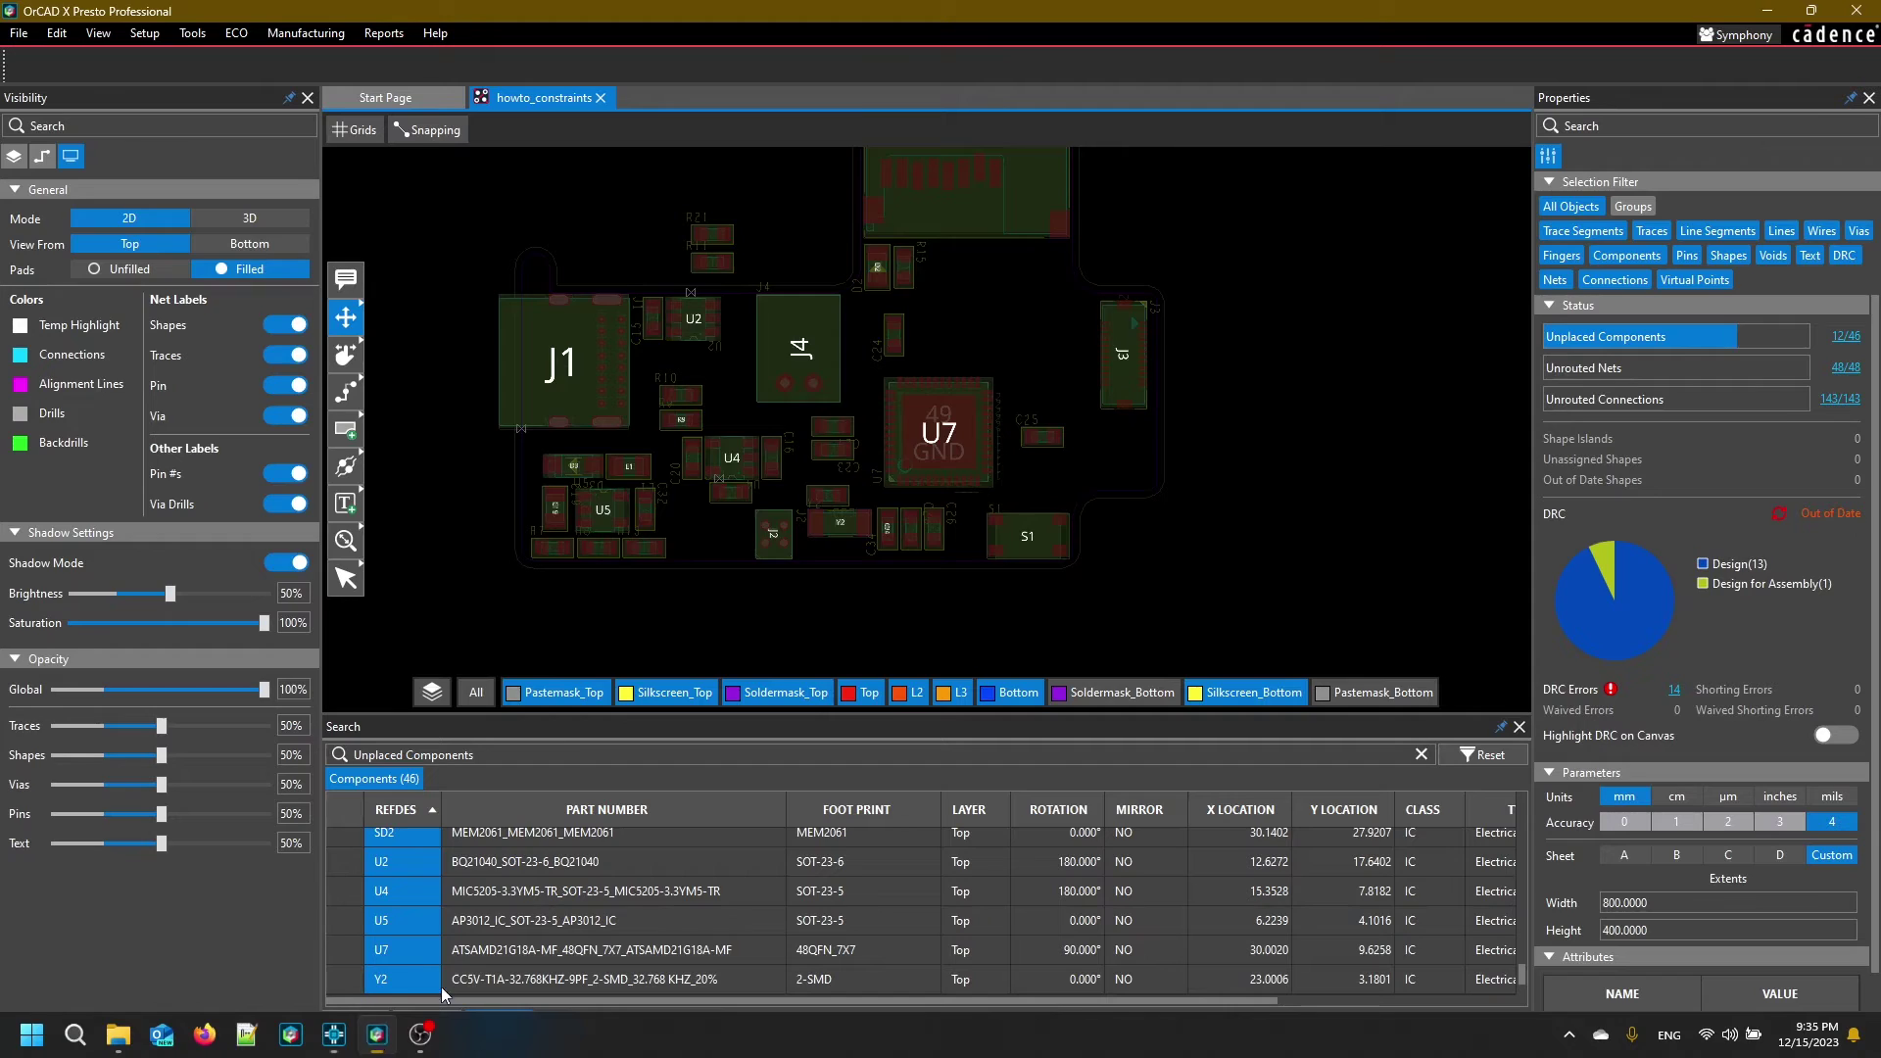
Step: Place LED D1 vertically below the lower right corner of SD2, with its GND pin facing the card socket
scroll(958, 656, "up", 5)
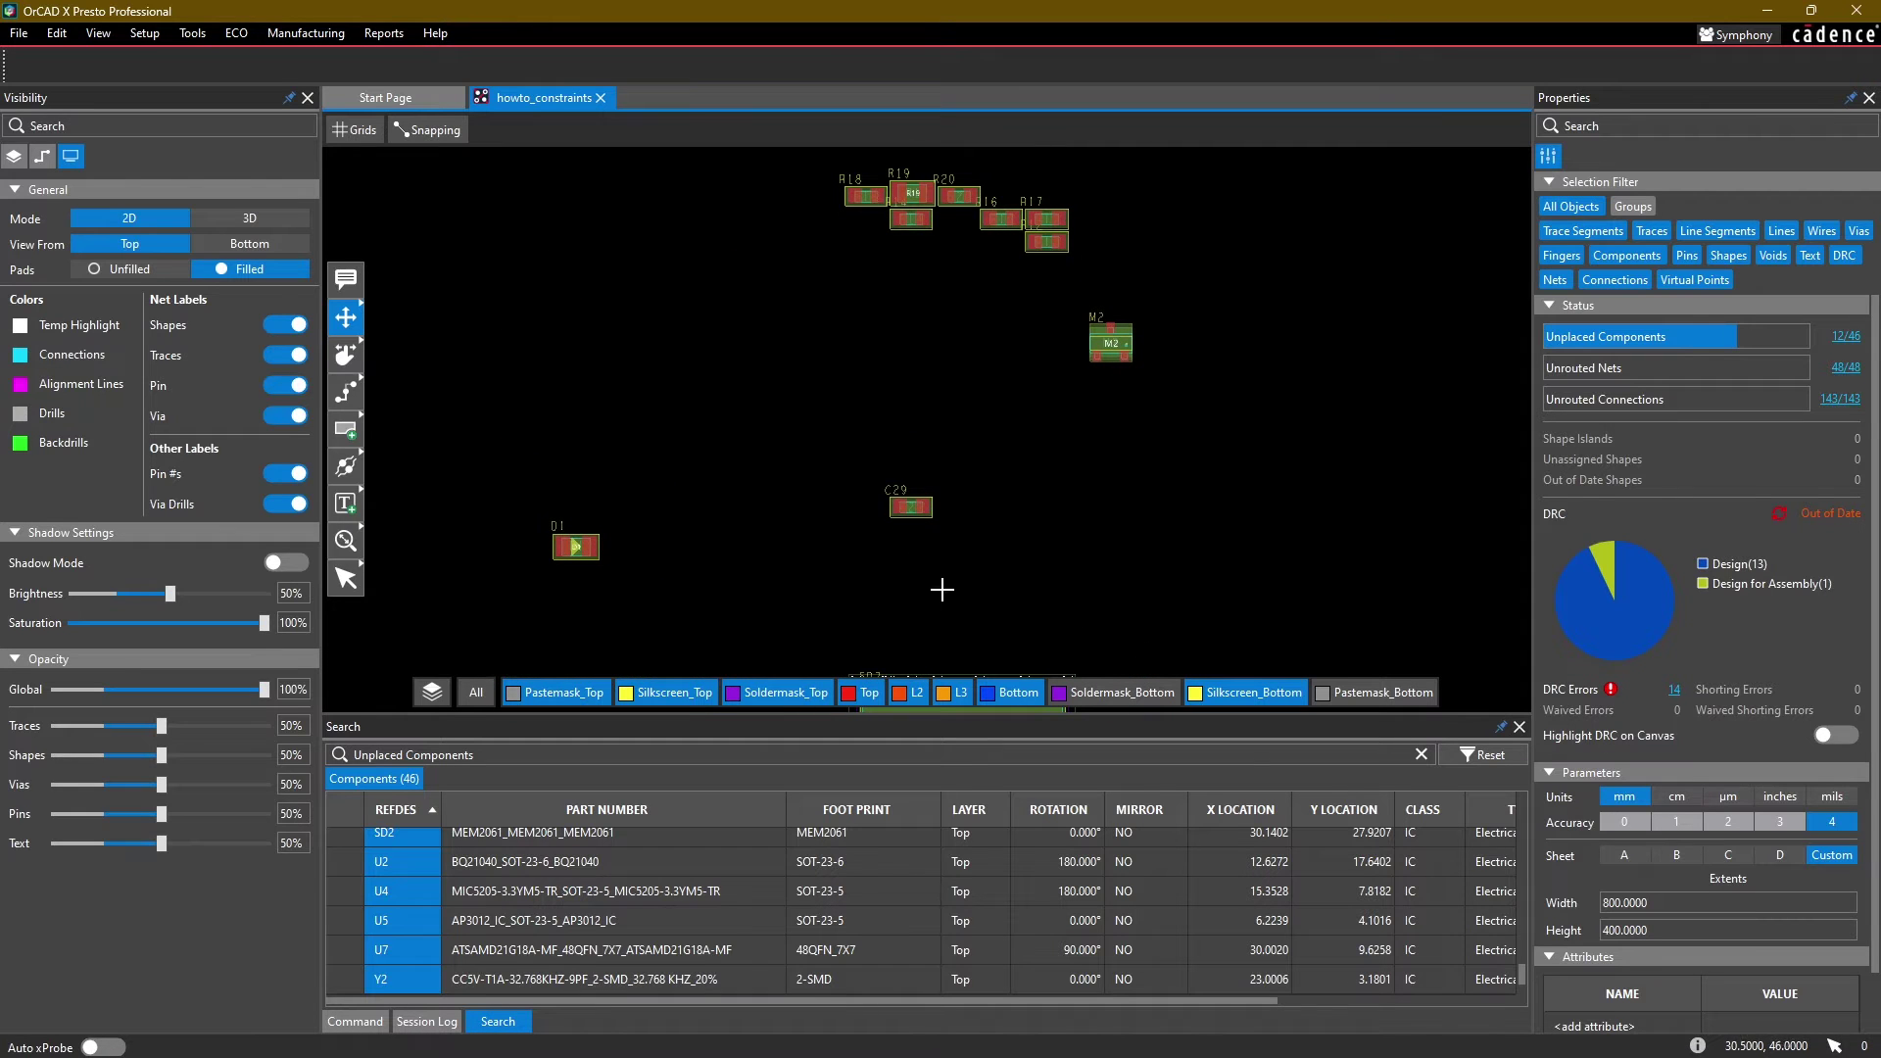
left_click(588, 544)
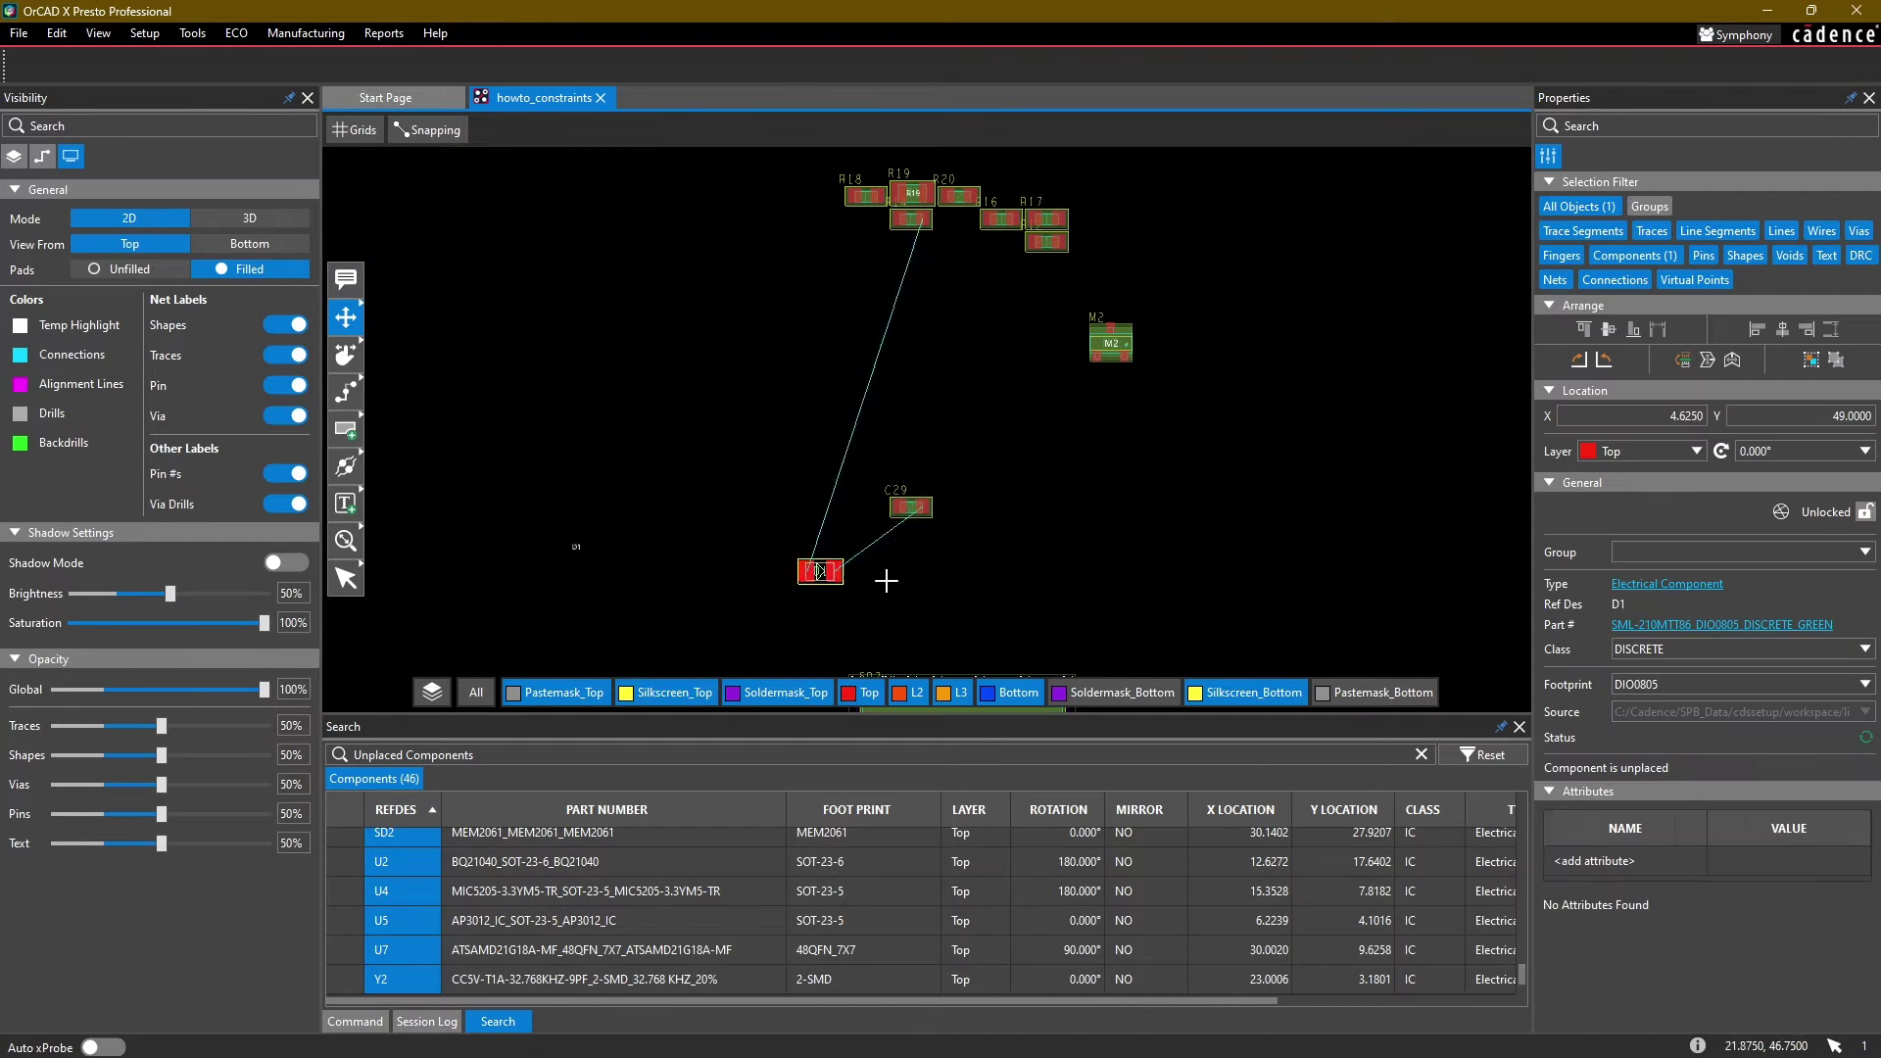
middle_click_drag(1014, 676, 965, 263)
middle_click_drag(975, 583, 953, 390)
scroll(943, 388, "up", 2)
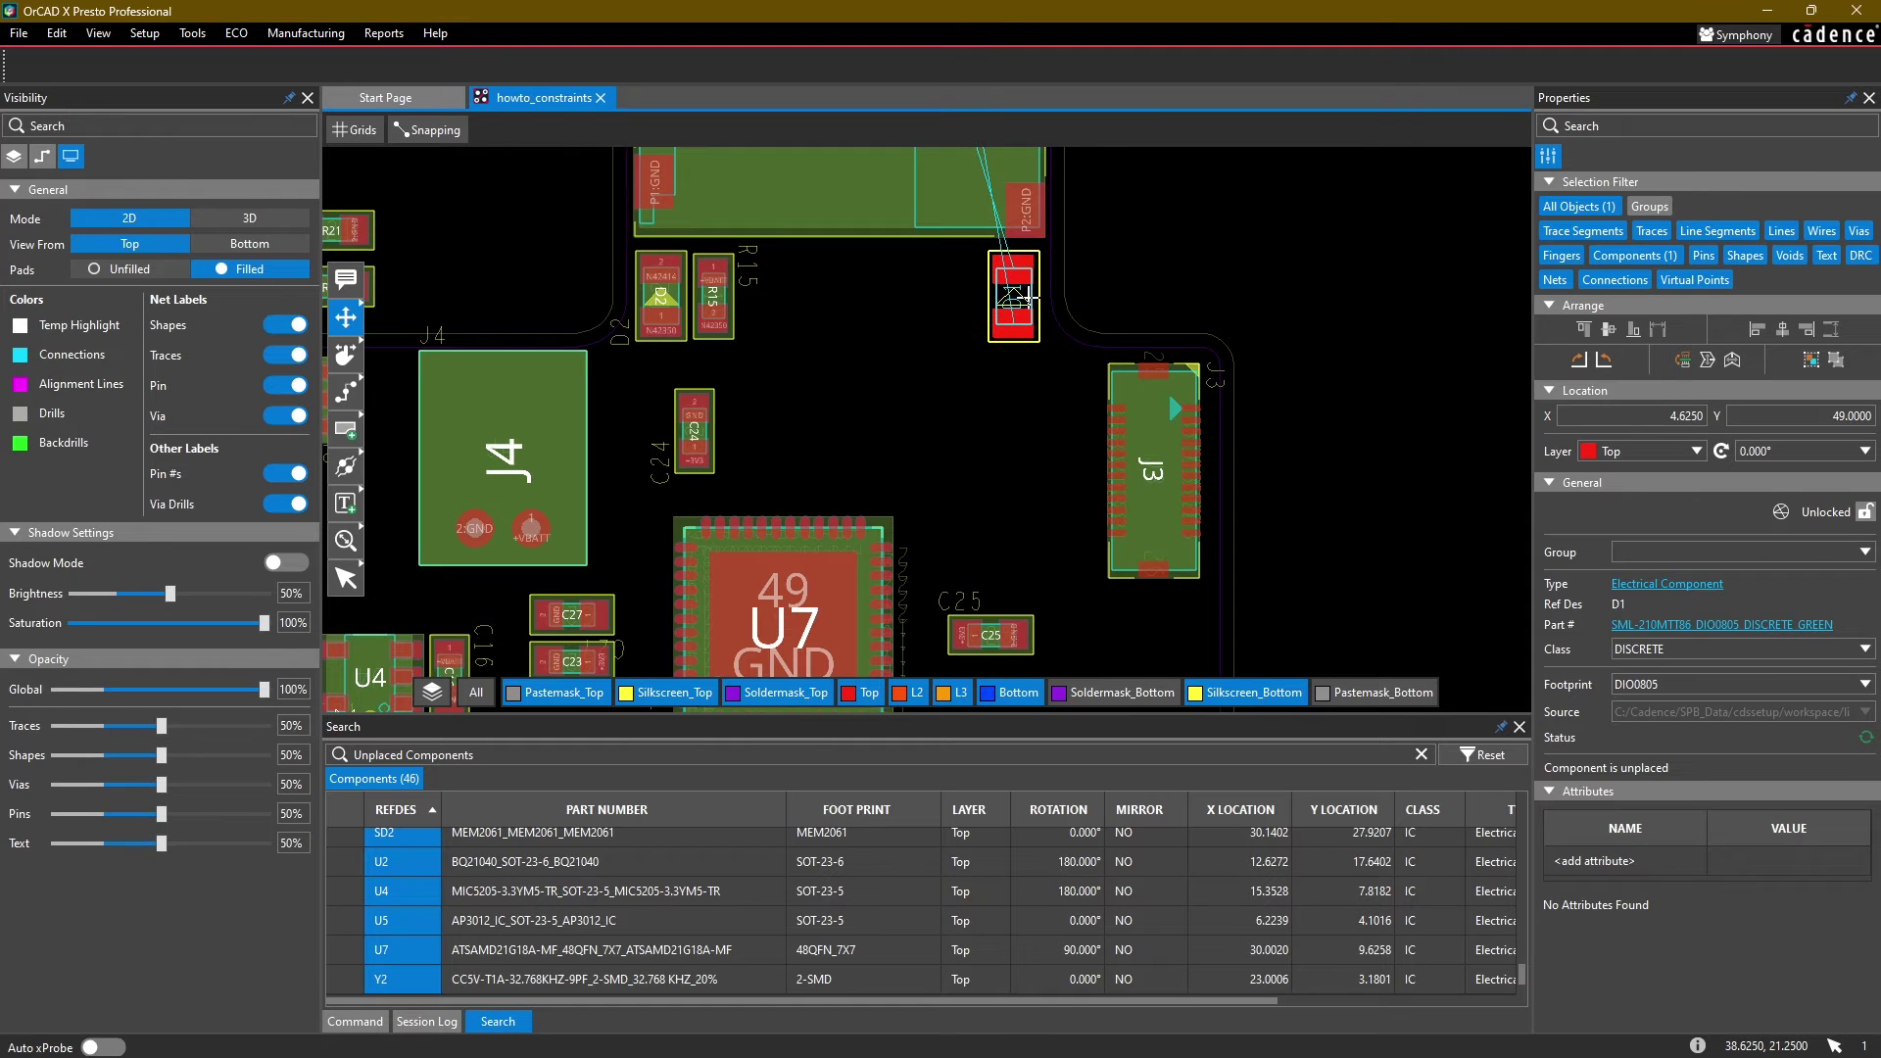
left_click(1160, 238)
middle_click_drag(1131, 182, 1106, 627)
scroll(1103, 284, "down", 2)
middle_click_drag(1070, 249, 1084, 322)
Step: Select resistor R14 in the OrCAD X Capture schematic and place it vertically left of D1 on the PCB, at about 36.25, 21.25
key("alt+Tab")
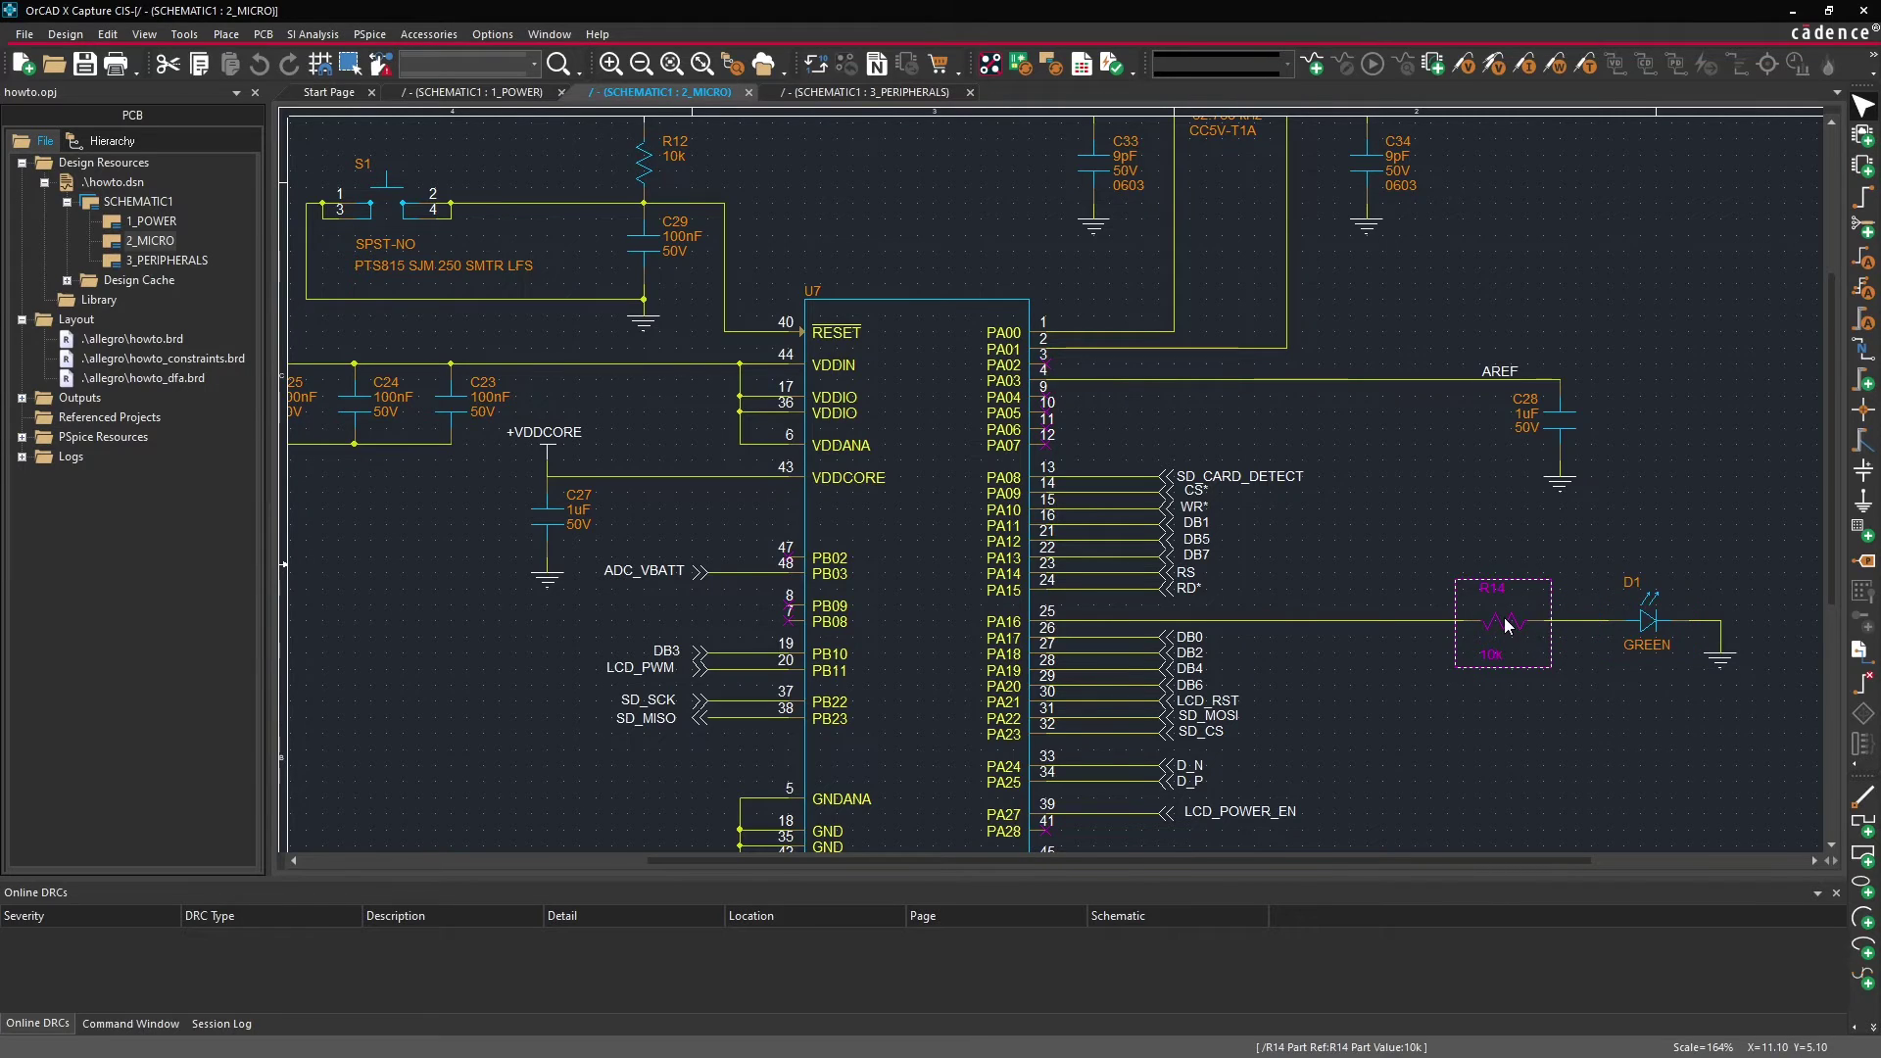
key("alt+Tab")
middle_click_drag(1055, 226, 1048, 305)
middle_click_drag(1055, 395, 993, 153)
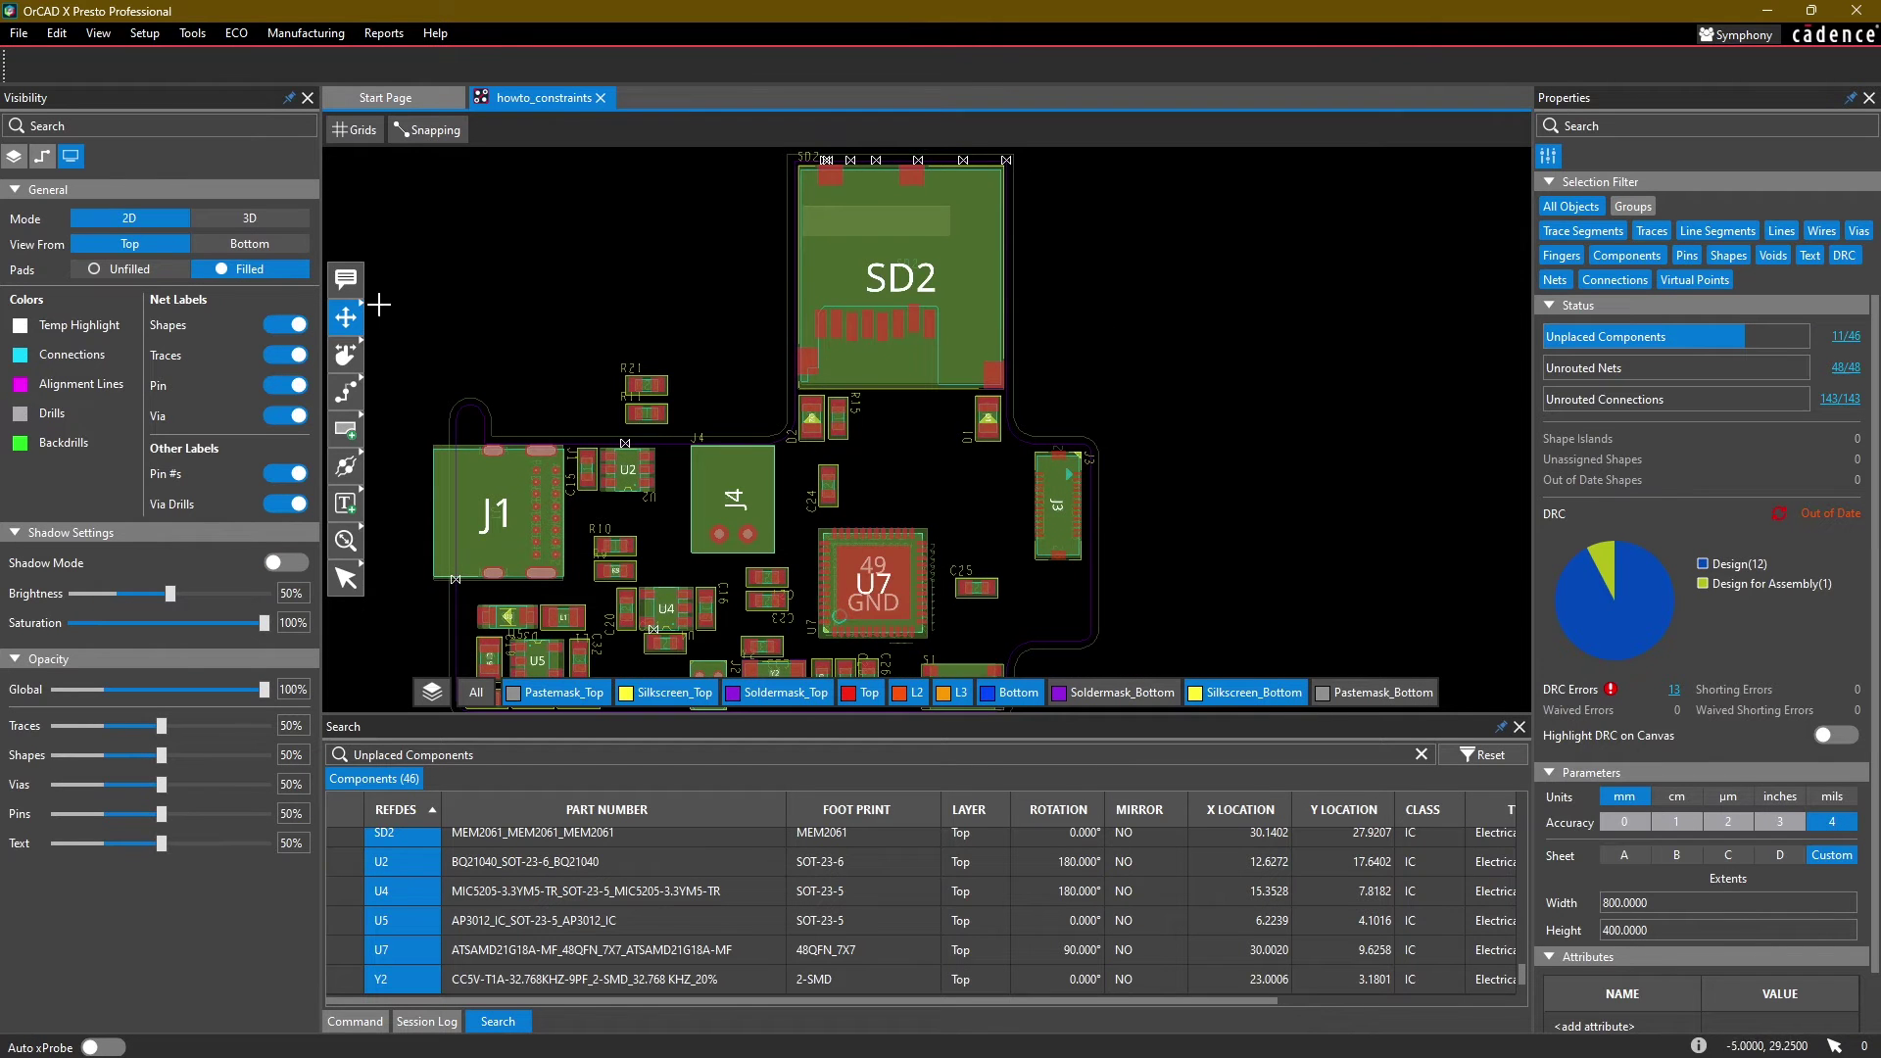
left_click(418, 276)
scroll(940, 397, "up", 4)
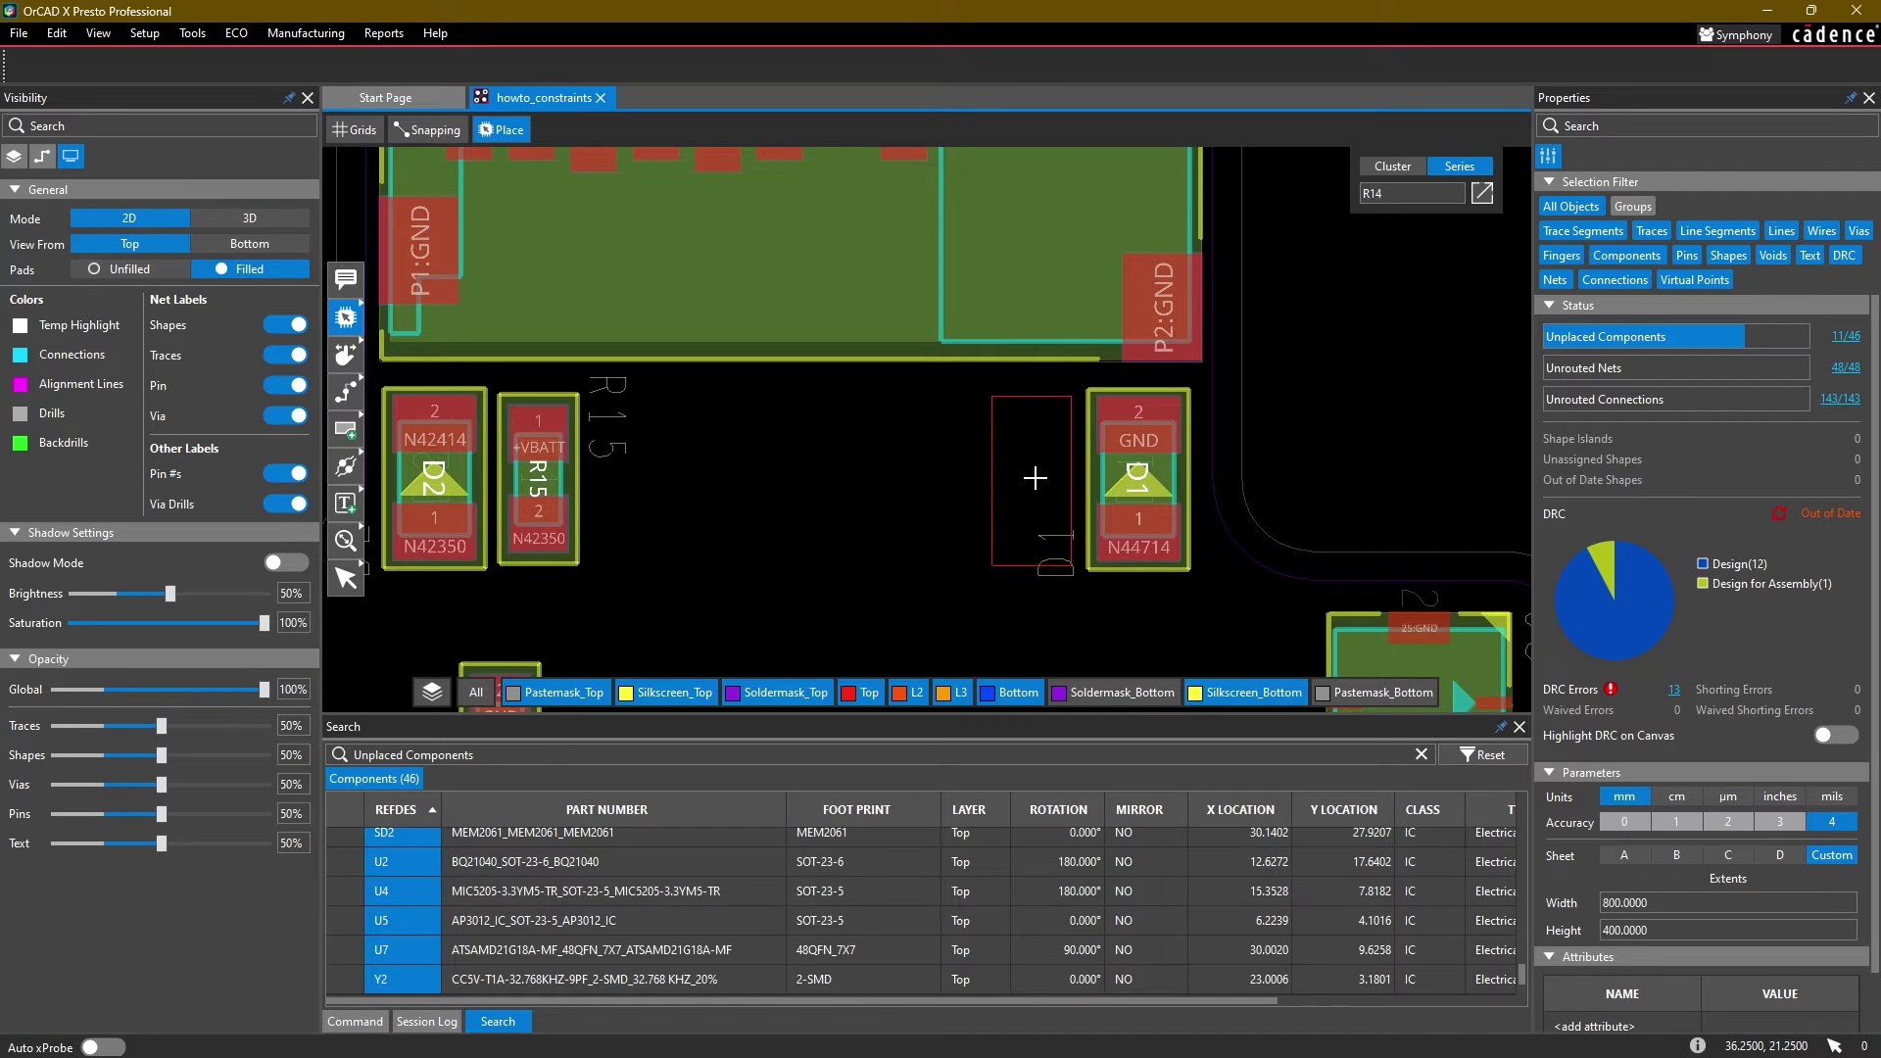
left_click(1035, 478)
scroll(1365, 323, "down", 4)
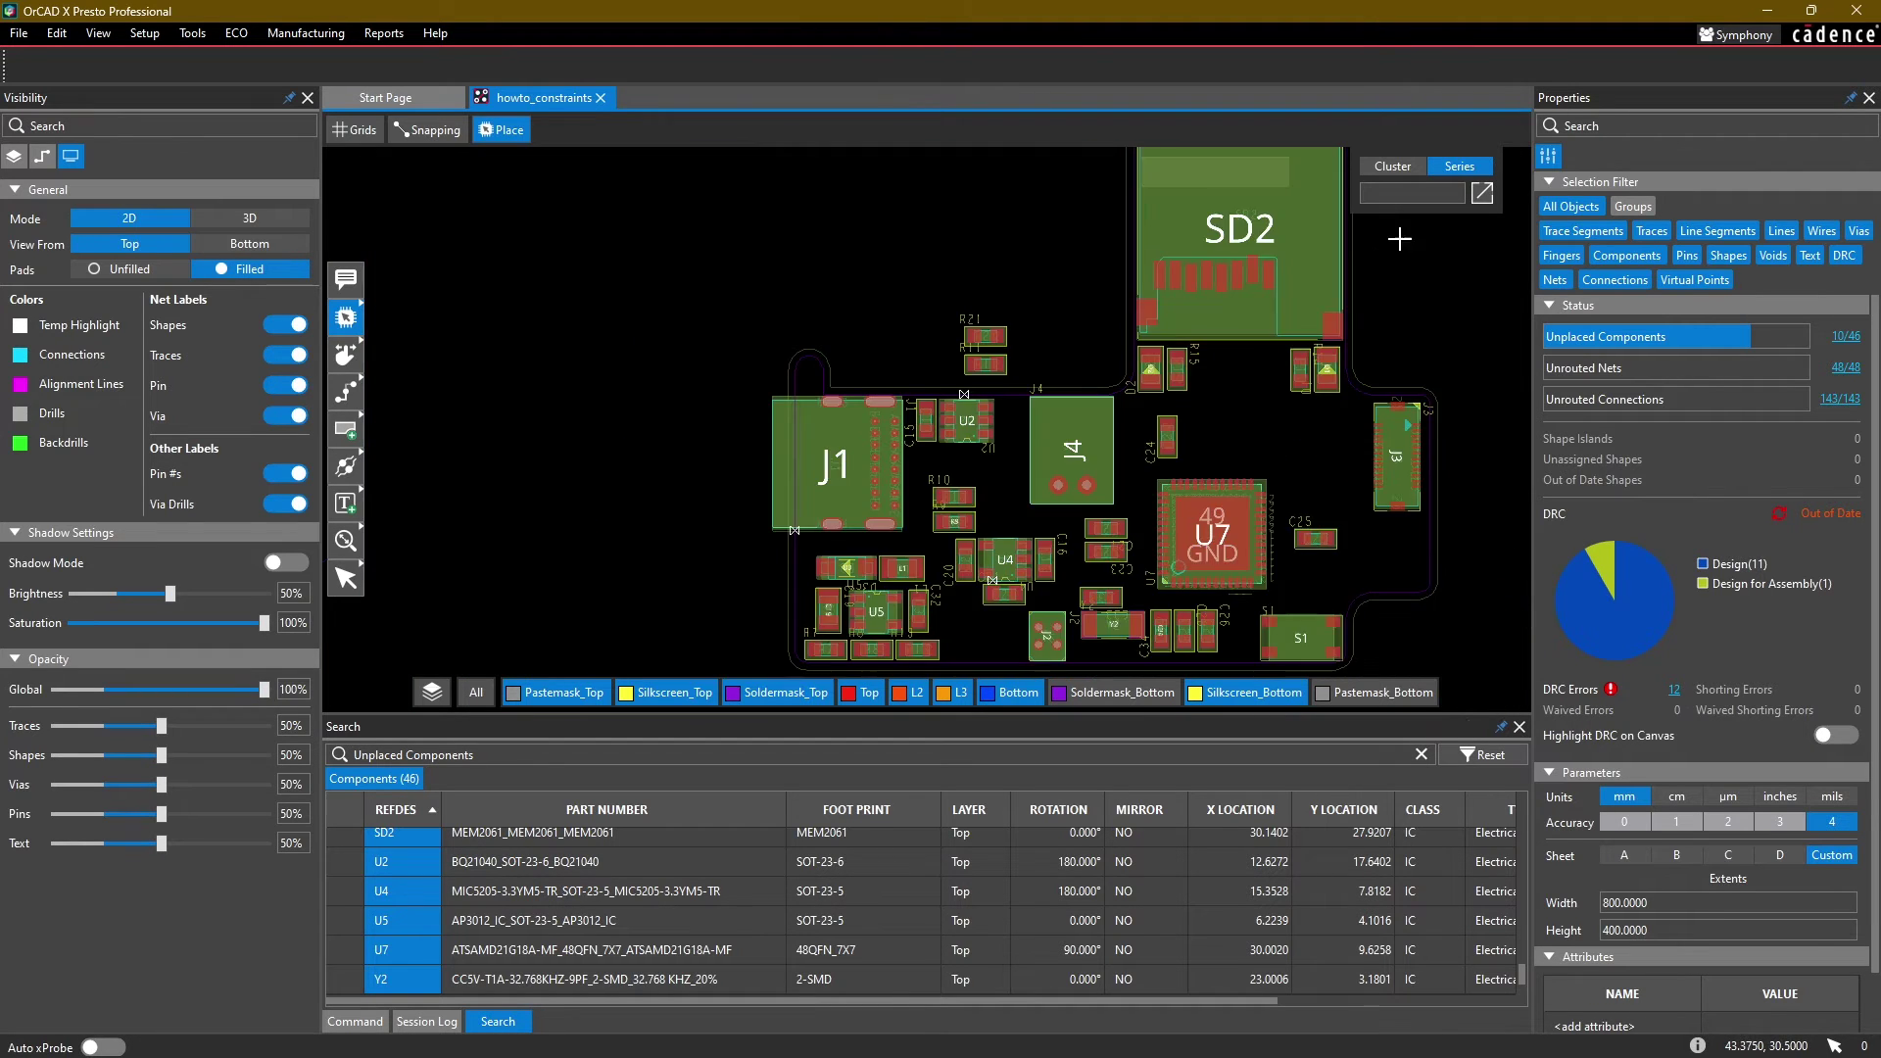
Step: Place resistor R11 at 0° between U2 and R10, at 12.6250, 15.0000
middle_click_drag(1364, 323, 1276, 389)
middle_click_drag(873, 534, 900, 406)
scroll(899, 382, "up", 4)
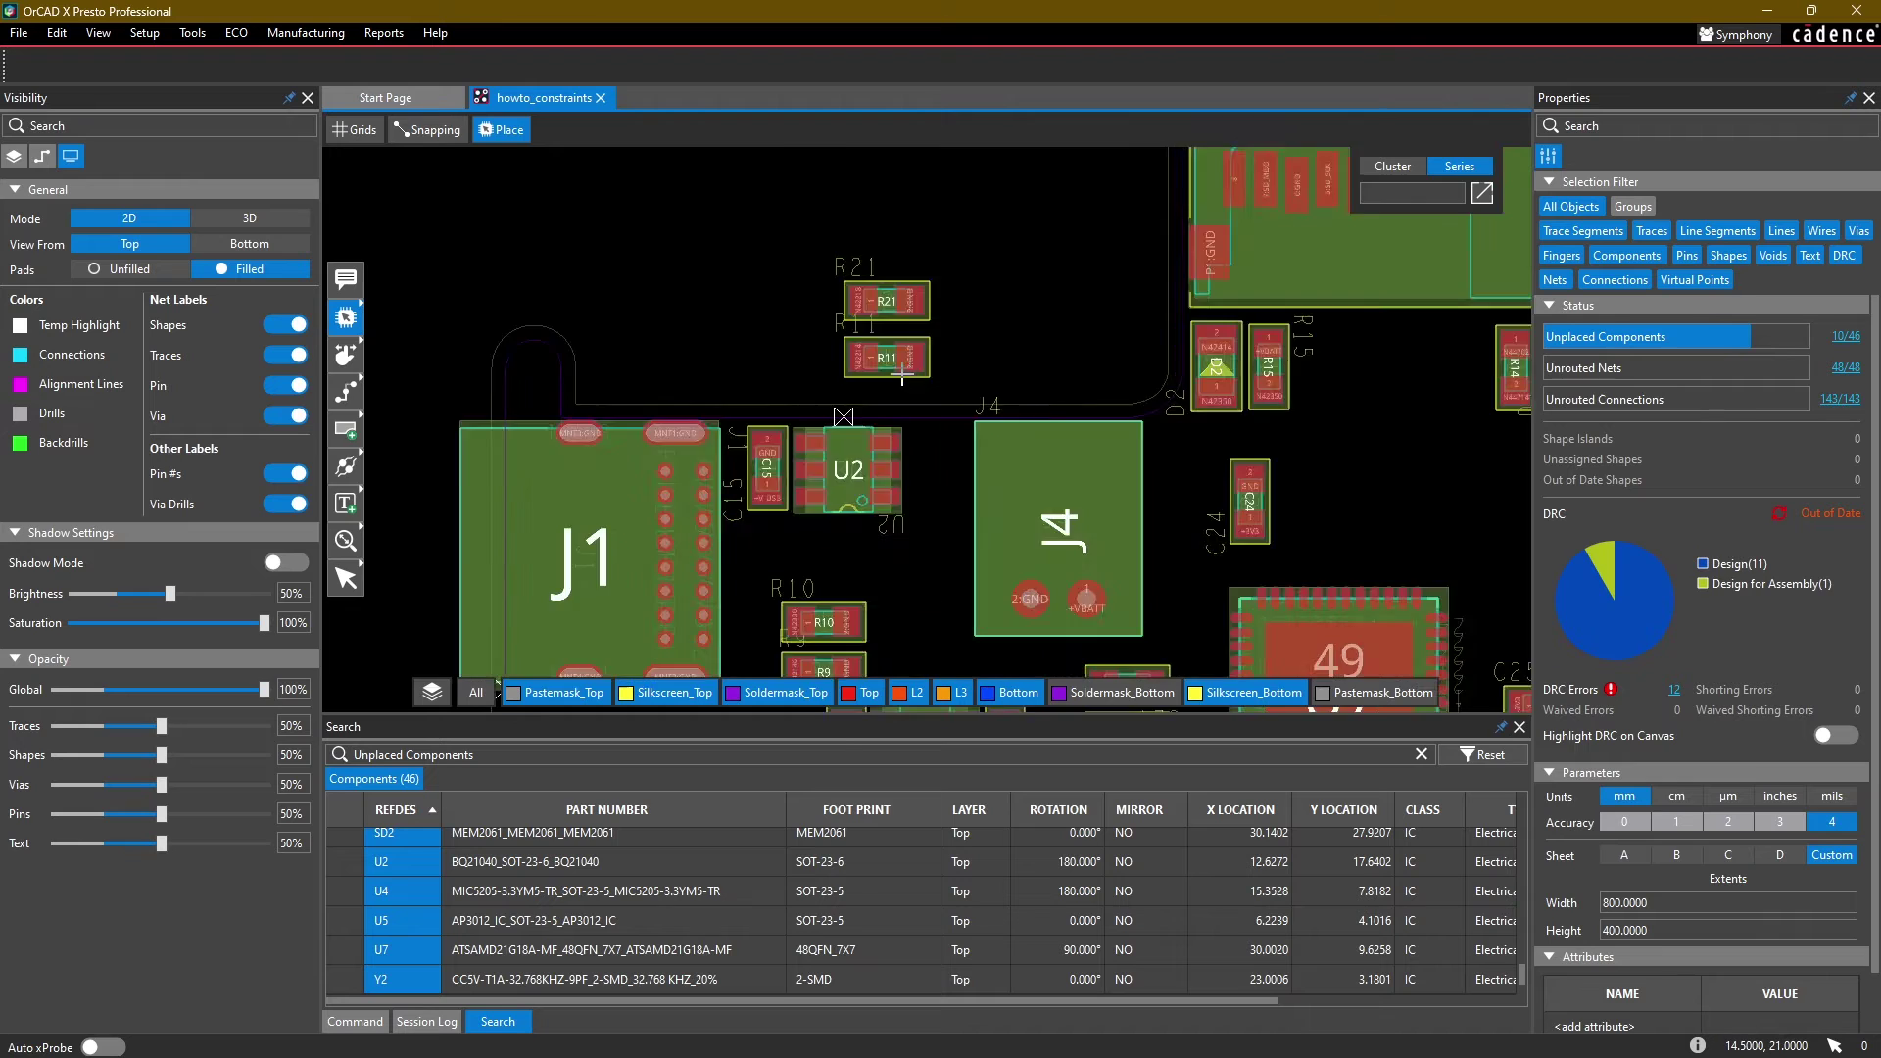
left_click(873, 347)
middle_click_drag(881, 522, 958, 286)
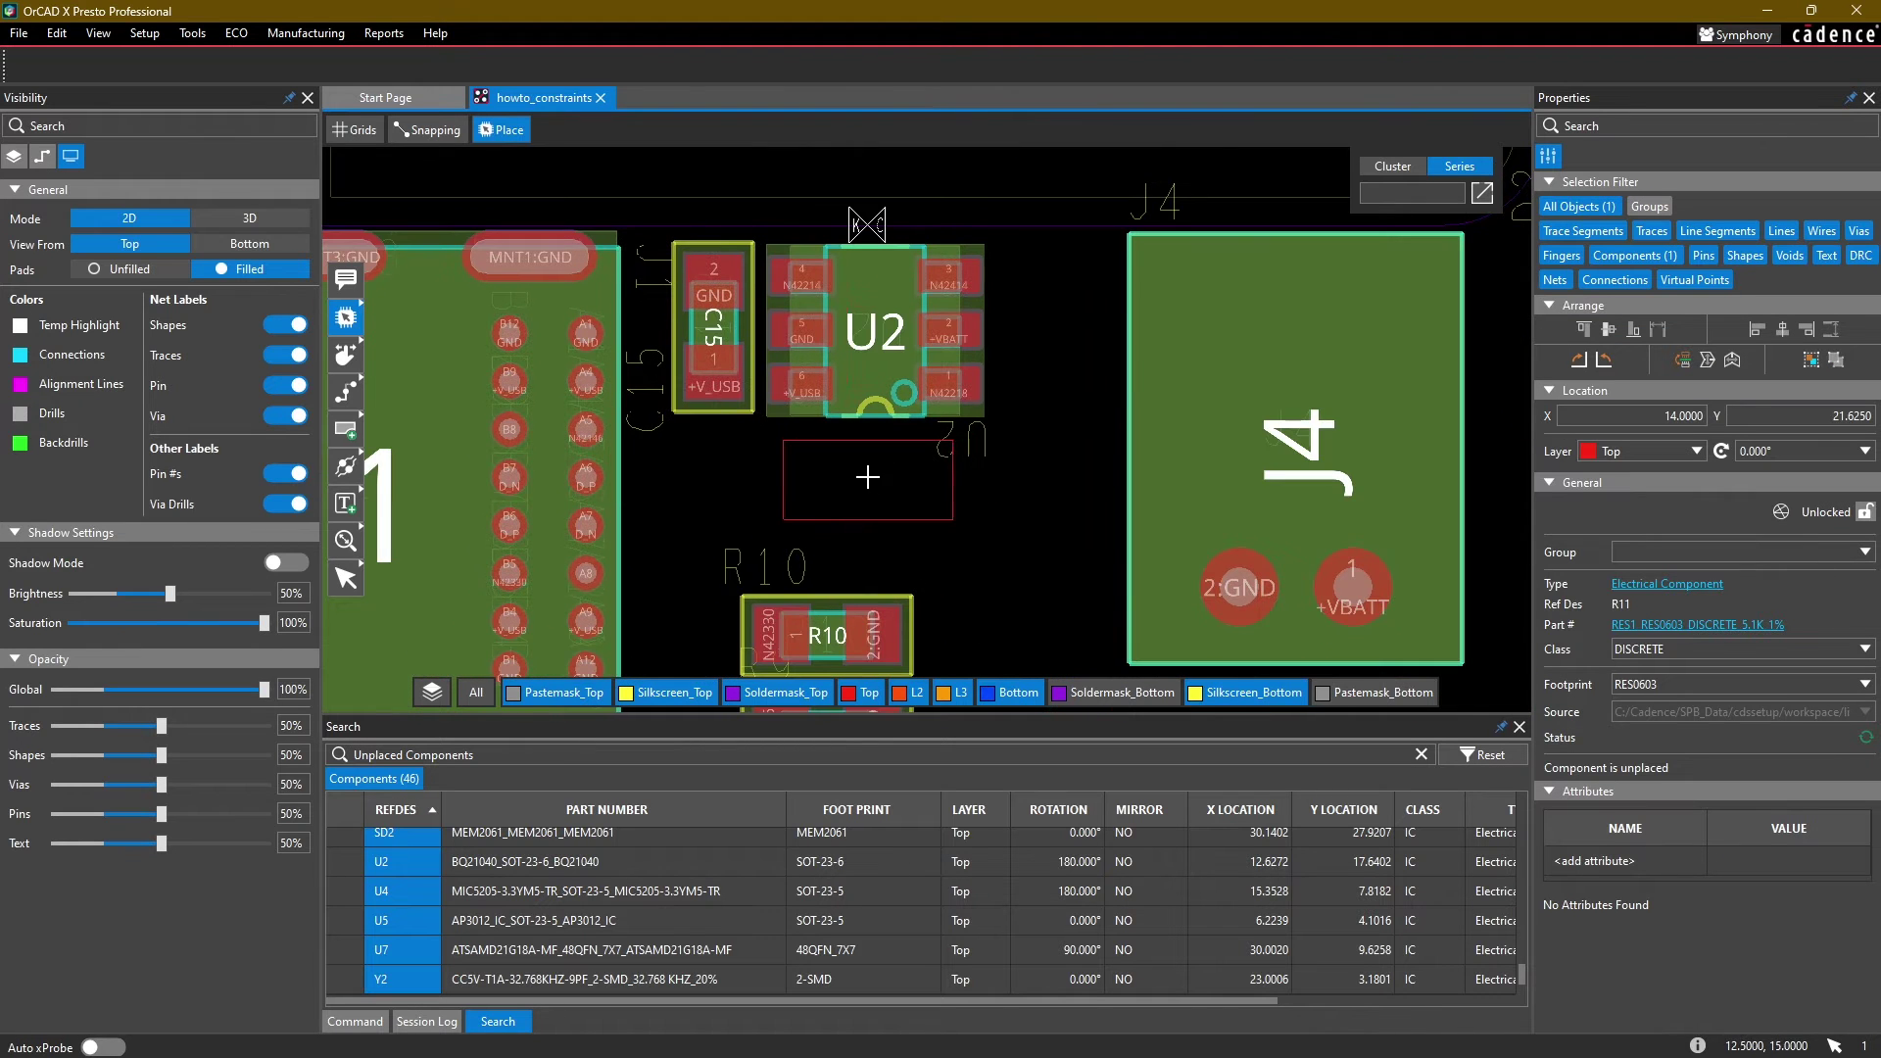
left_click(873, 477)
Step: Rotate resistor R11 by 180° and reposition it directly below U2
mouse_move(344, 326)
left_click(400, 242)
left_click(396, 234)
left_click(867, 480)
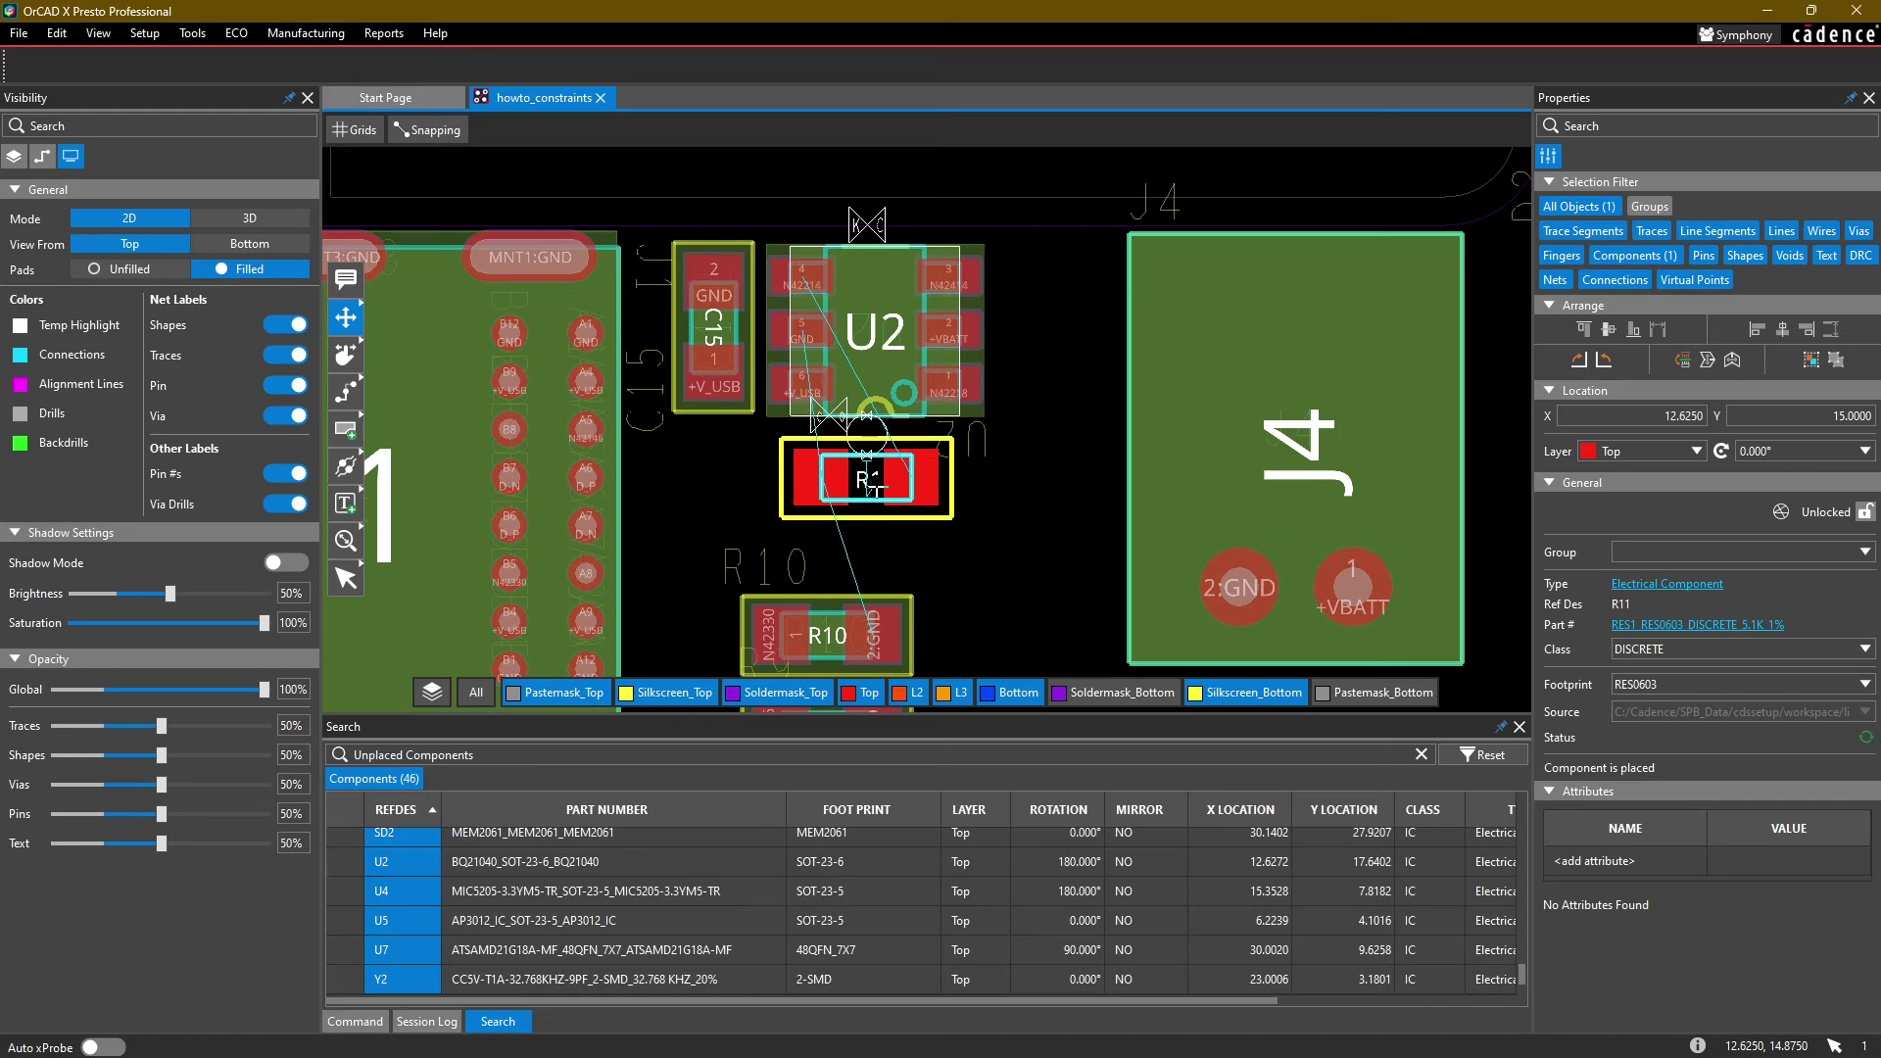
left_click(875, 485)
left_click(1050, 328)
Step: Place resistor R21 vertically between U2 and J4, at about 15.50, 17.75
middle_click_drag(1050, 329, 982, 638)
left_click(881, 307)
middle_click_drag(923, 537, 946, 440)
scroll(946, 439, "up", 3)
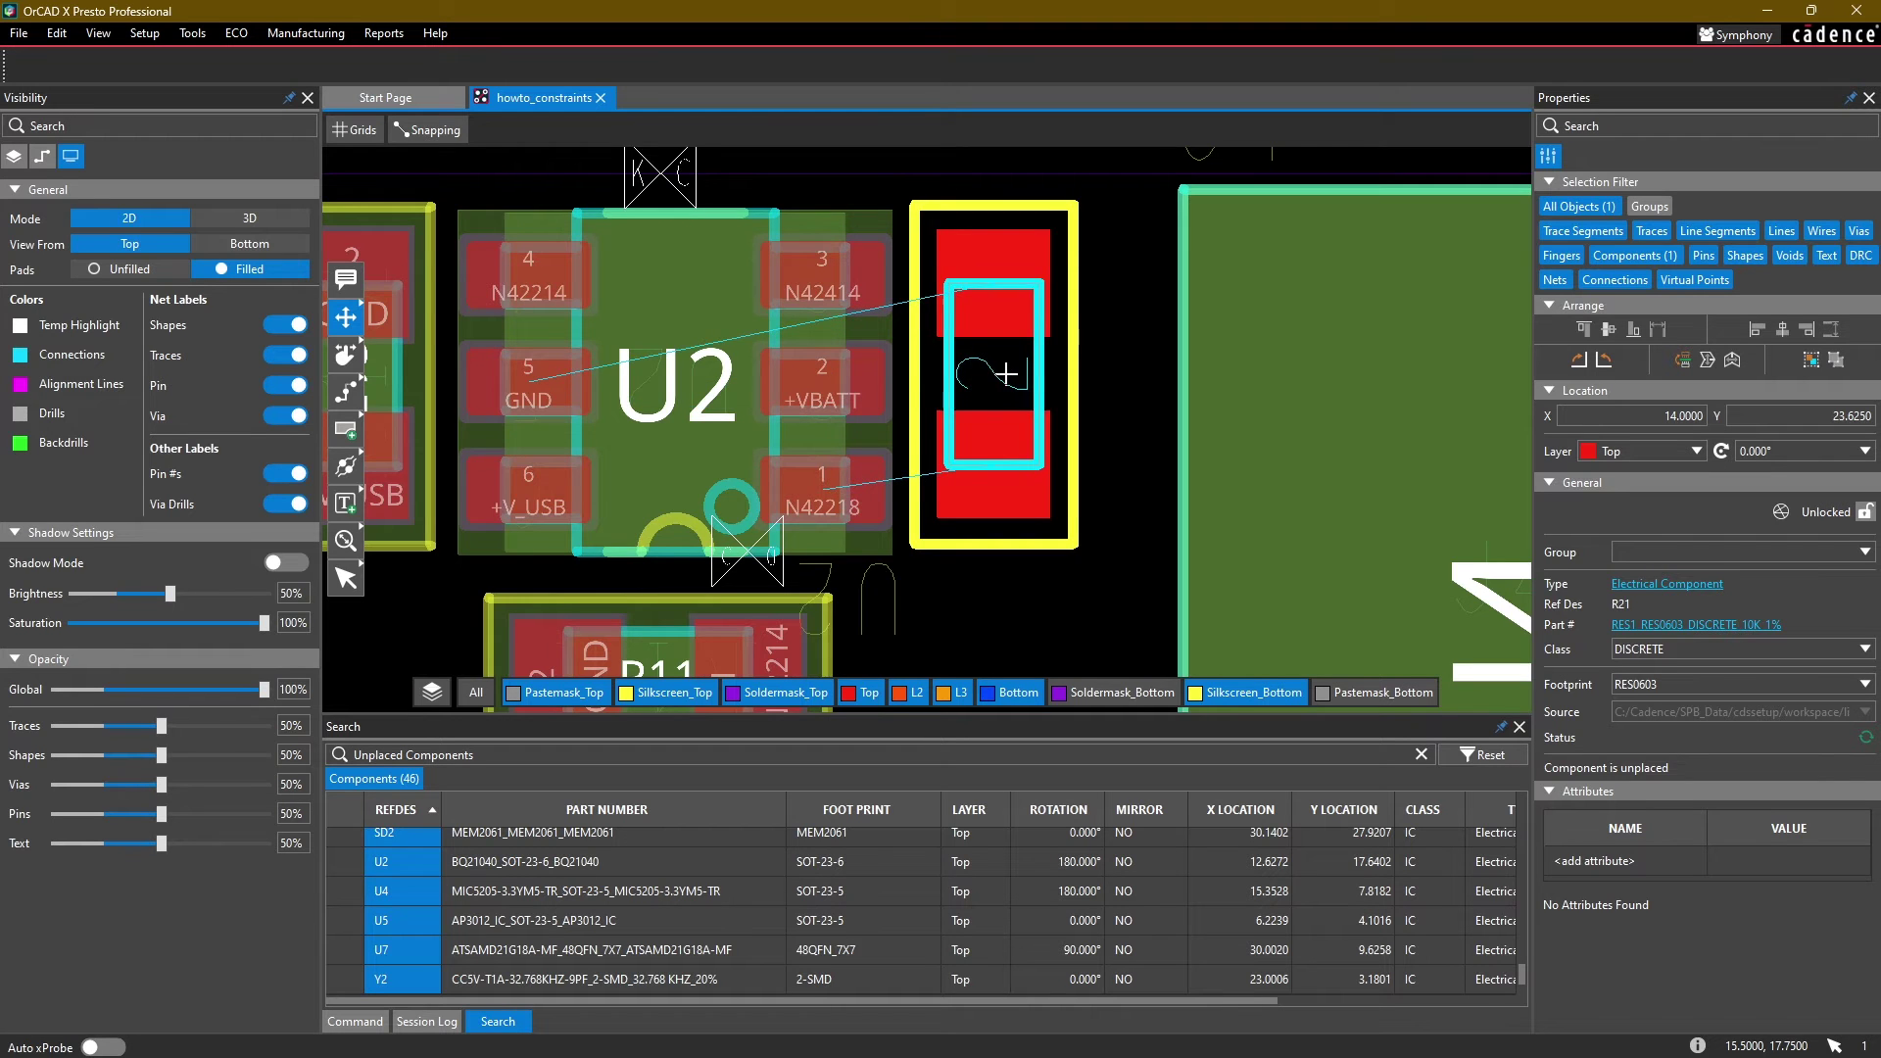
left_click(1006, 375)
scroll(1014, 301, "down", 2)
left_click(983, 206)
scroll(1009, 182, "down", 1)
middle_click_drag(1021, 189, 844, 502)
Step: Select R19, M2 and R20 on the 3_PERIPHERALS schematic page in OrCAD X Capture and place them in series below J3 on the PCB
left_click(329, 1035)
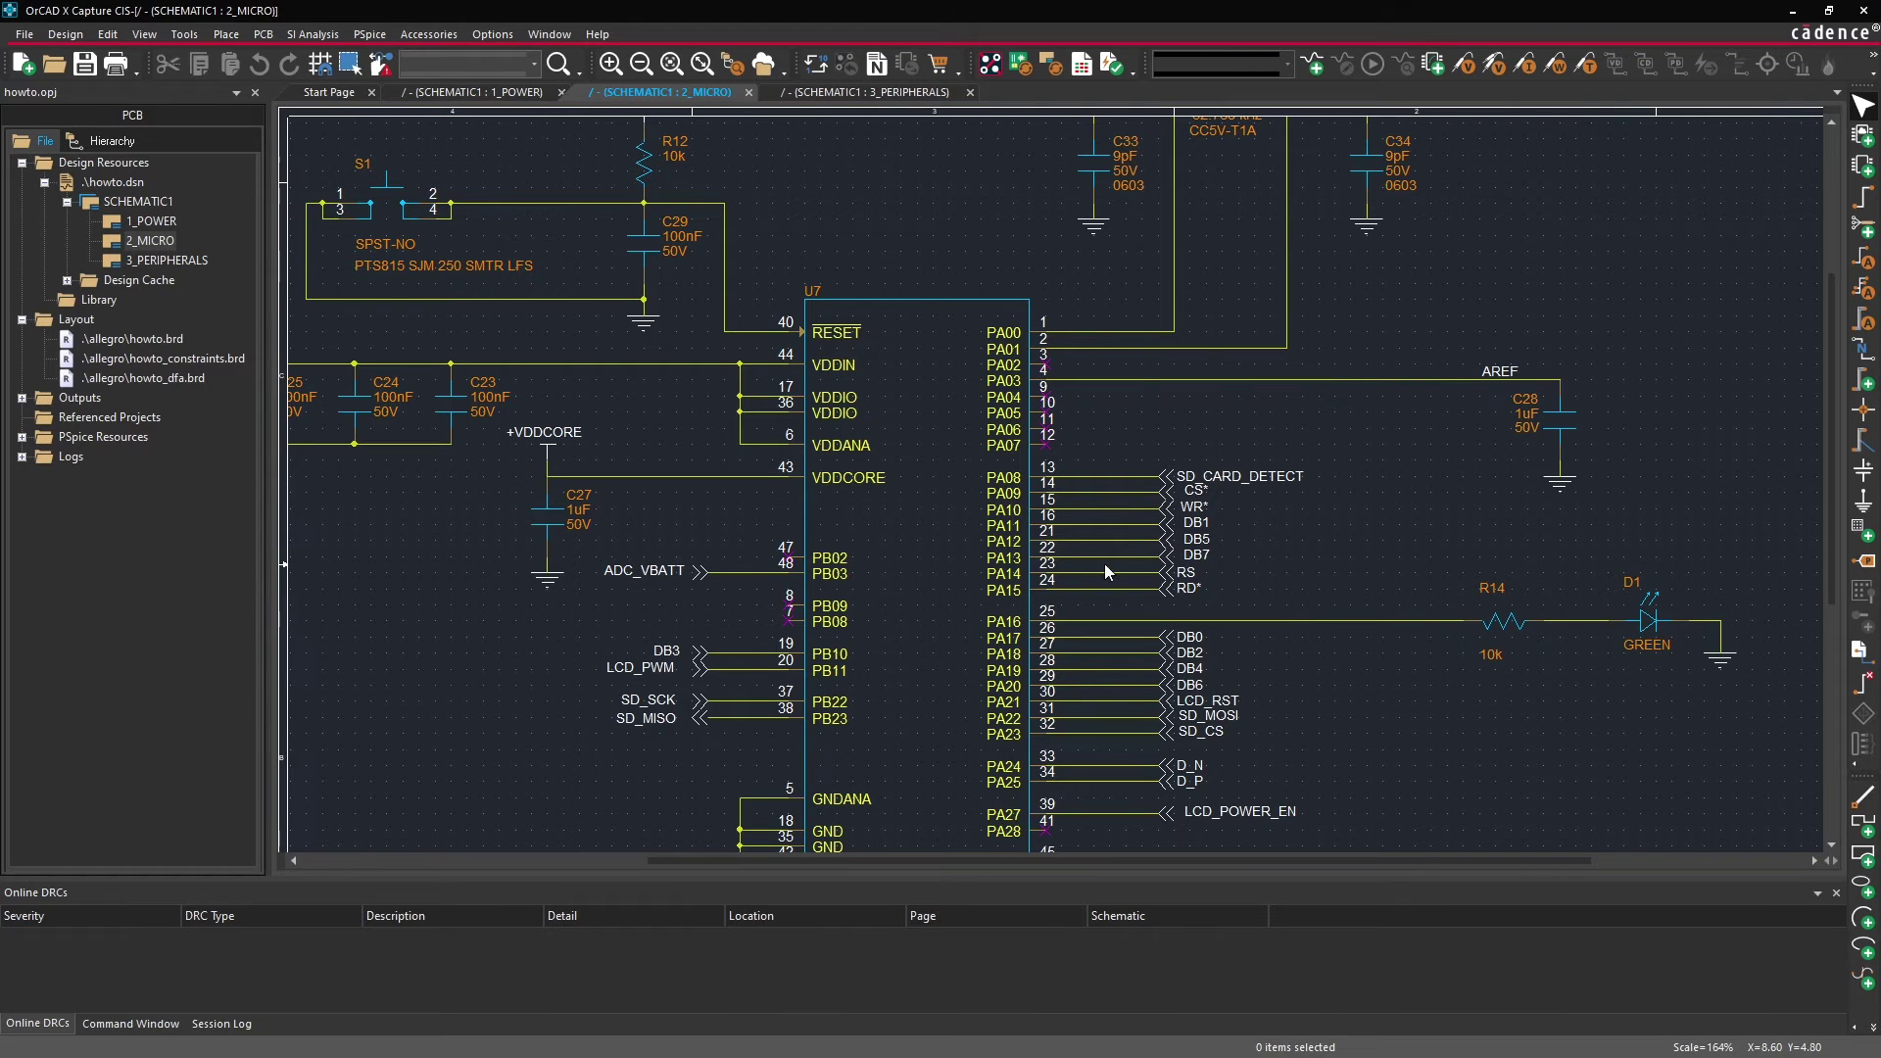
scroll(1103, 566, "down", 3)
double_click(167, 260)
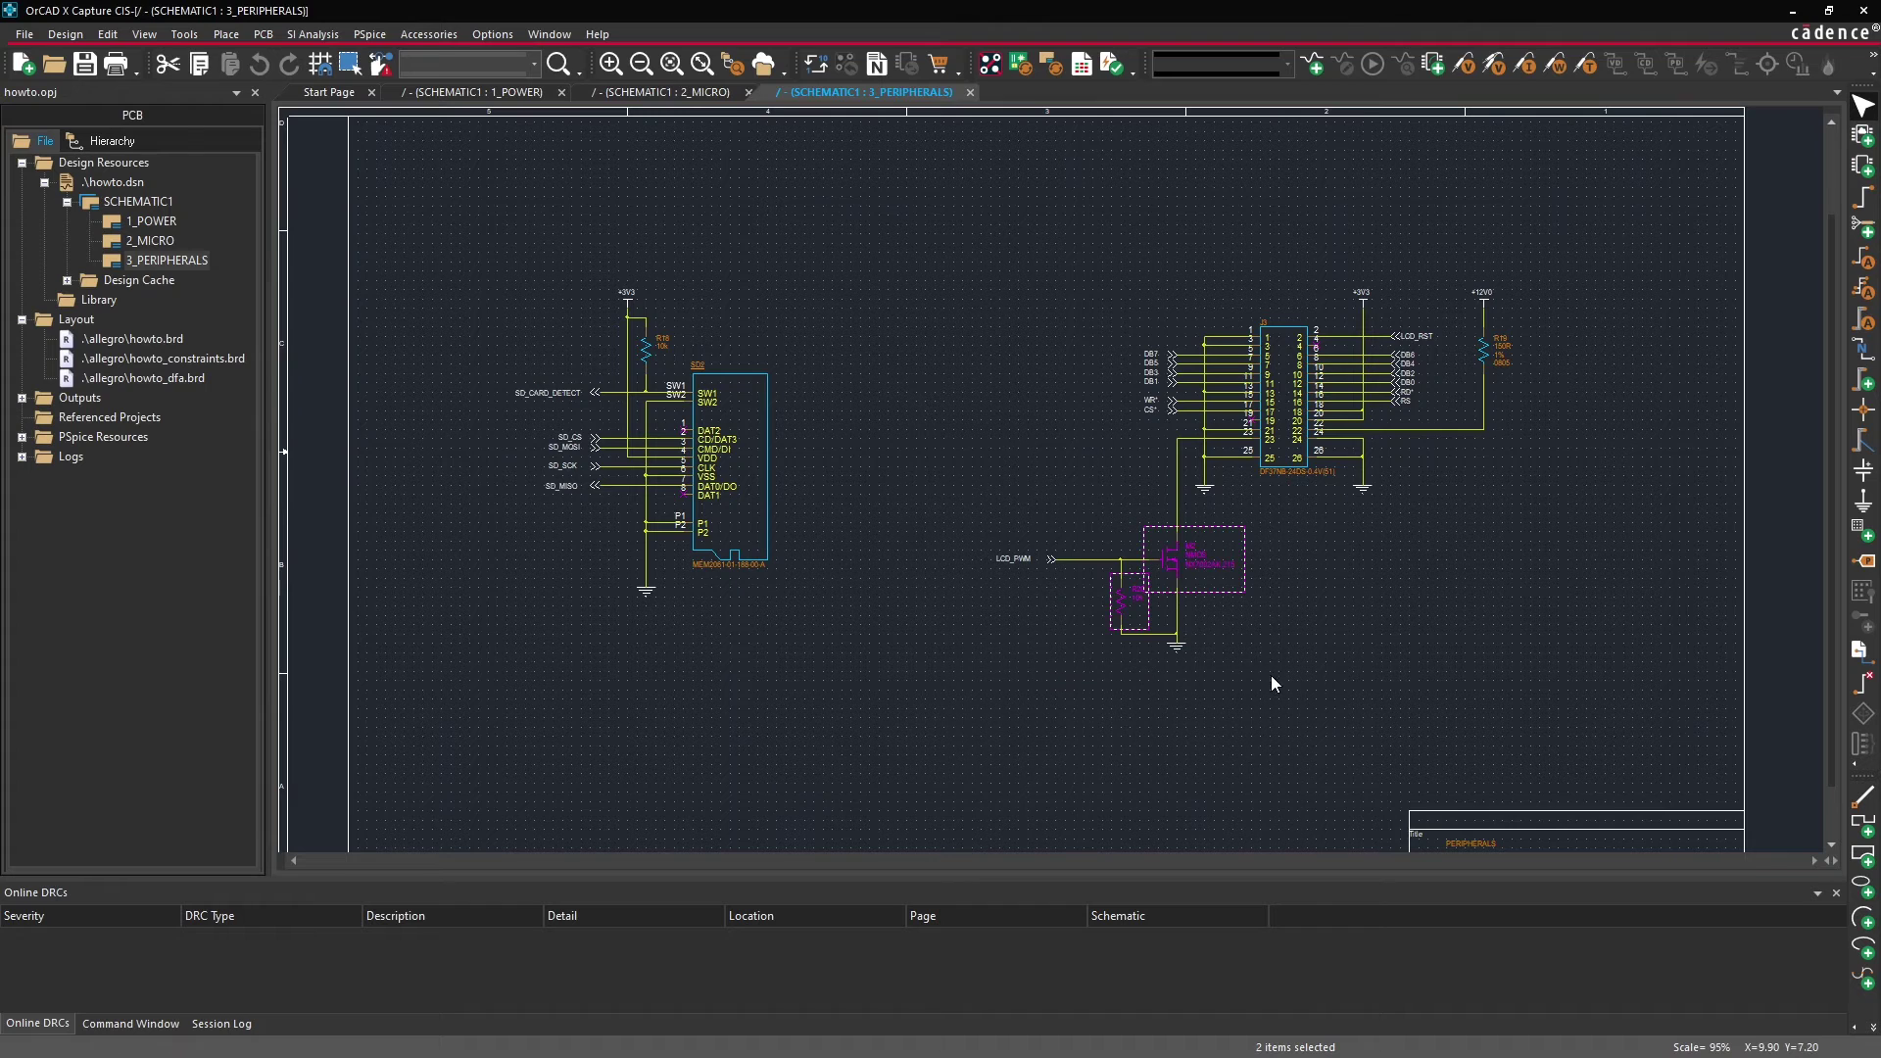
left_click(383, 1036)
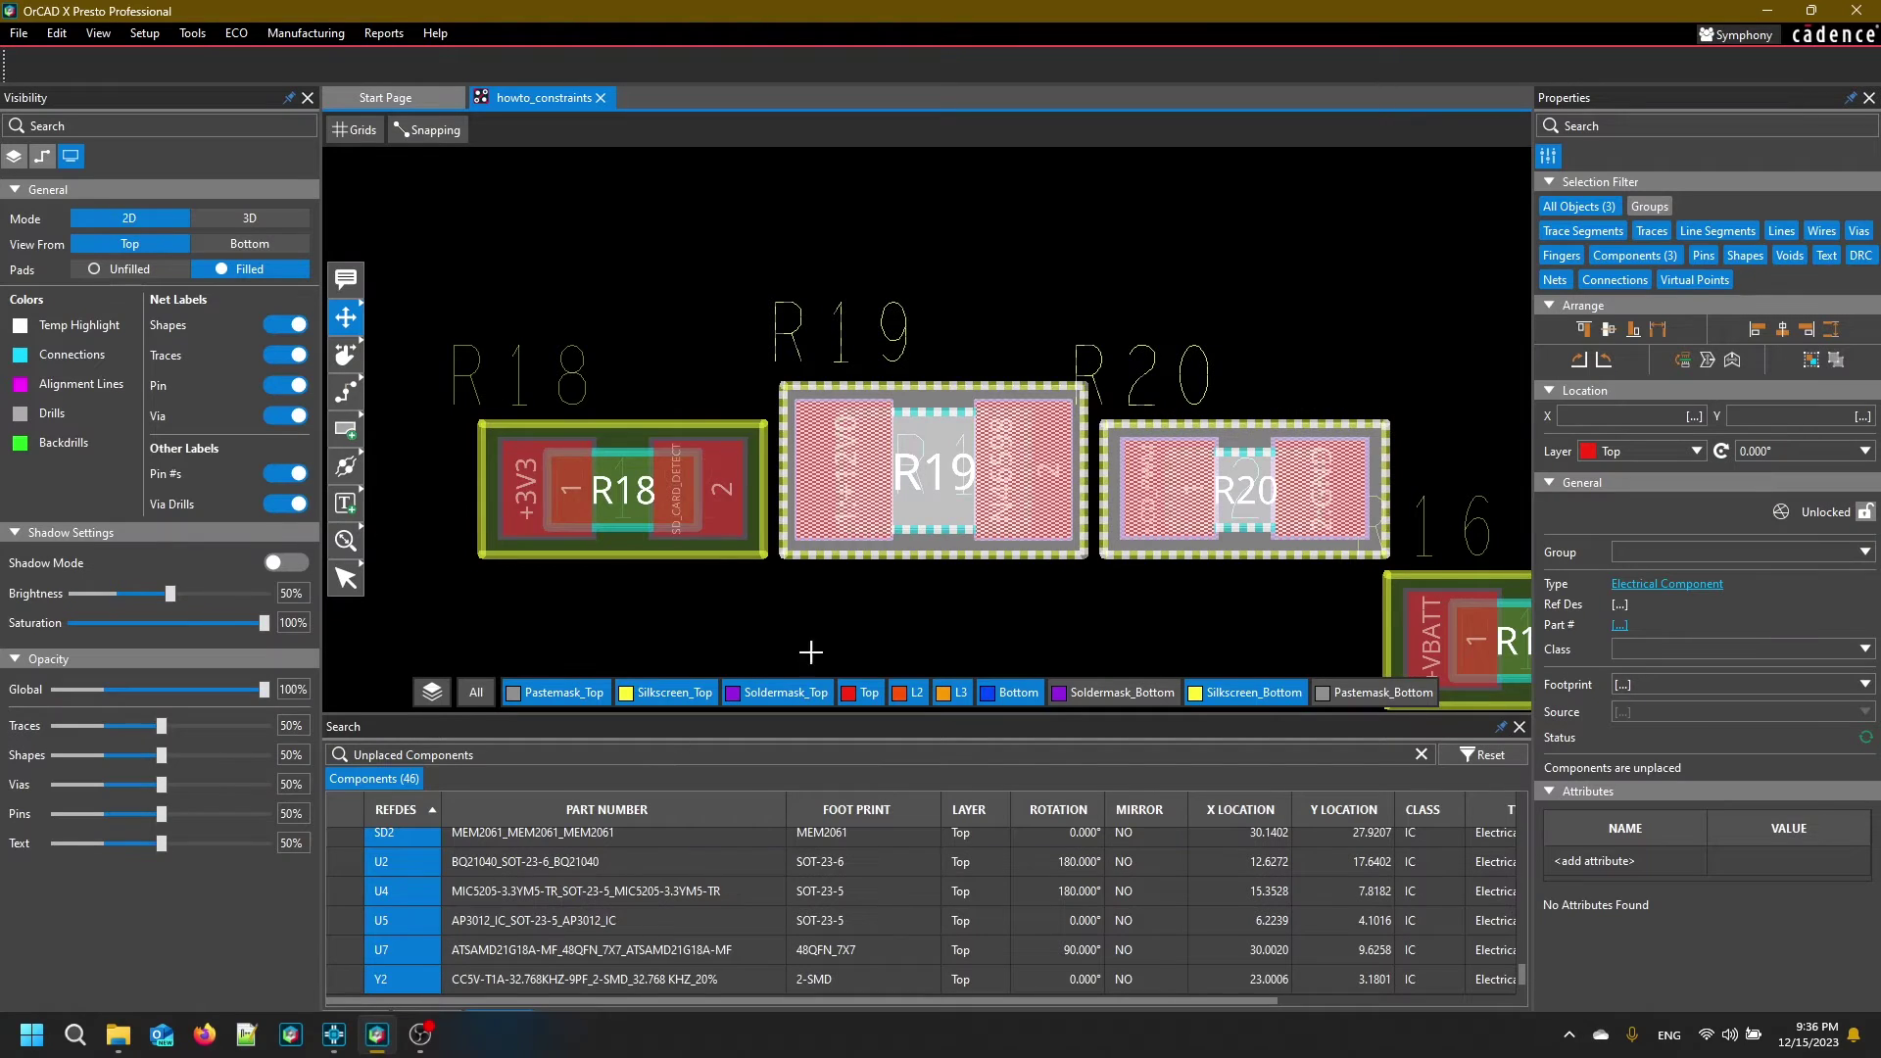
left_click(421, 278)
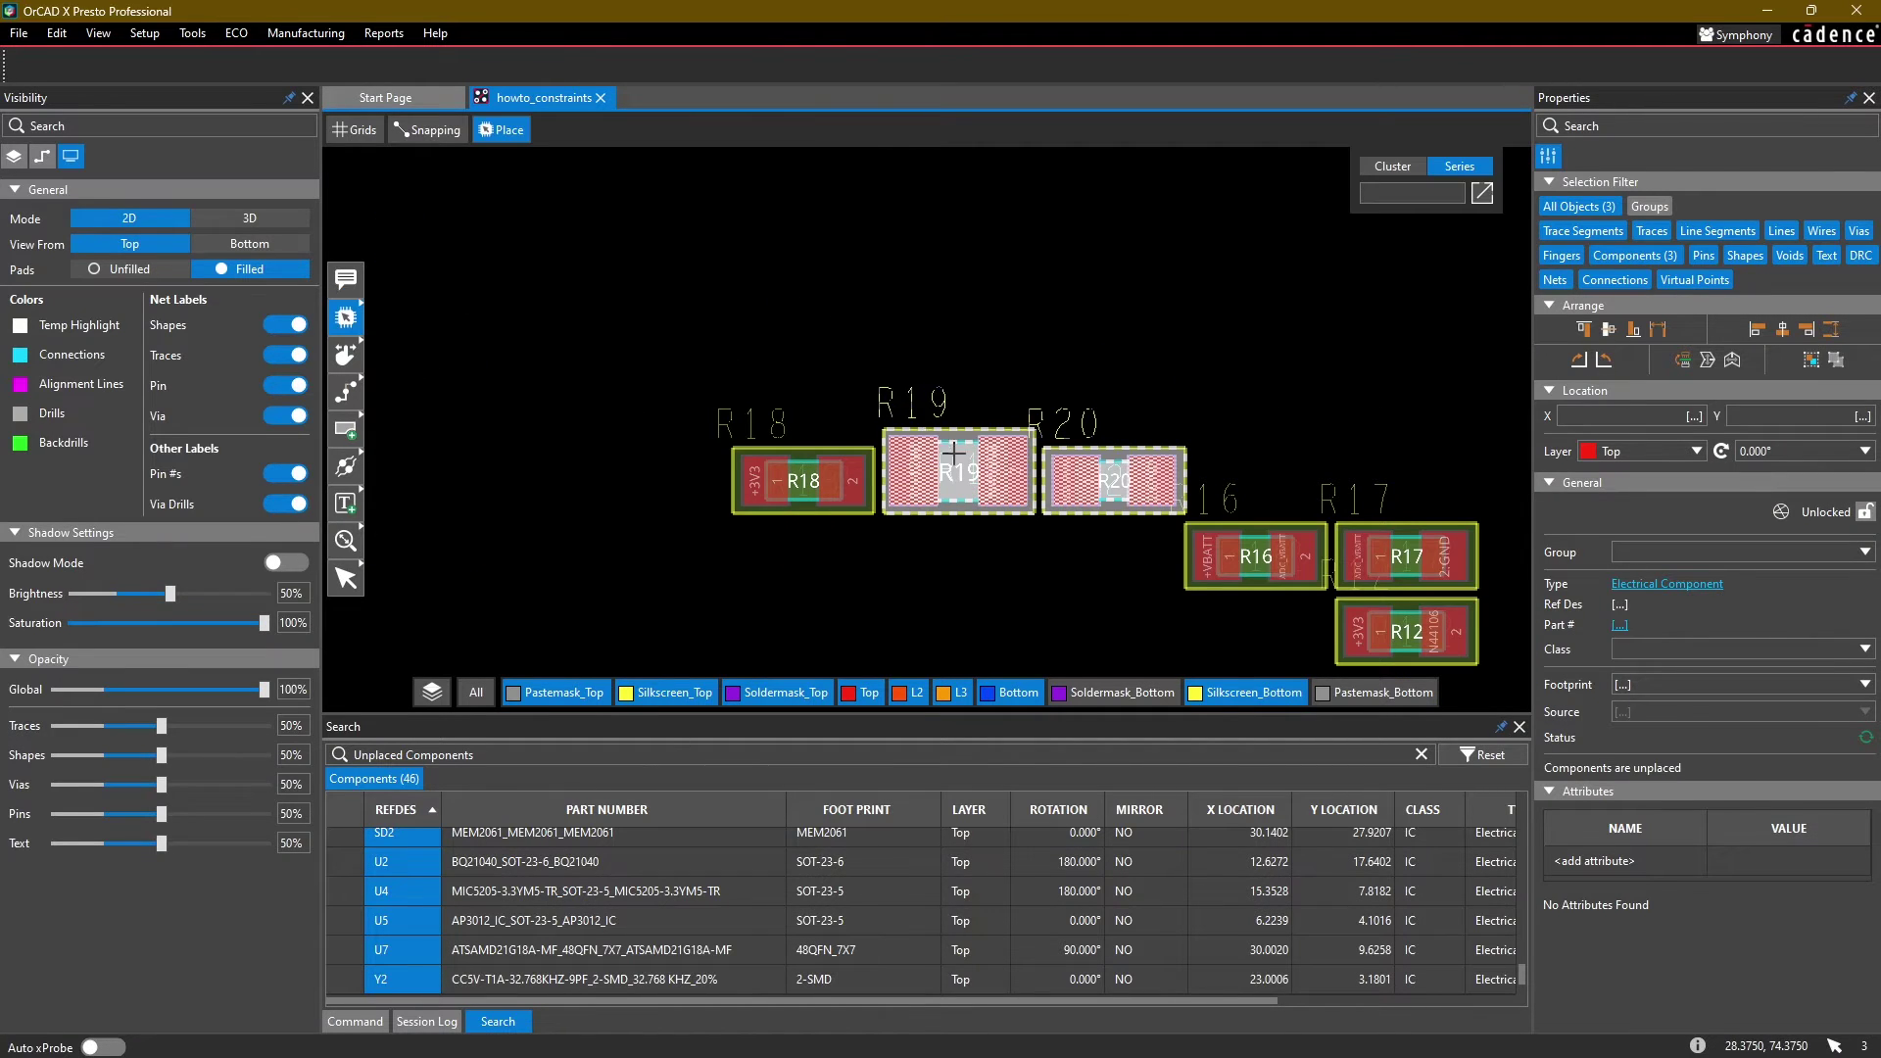
middle_click_drag(963, 657, 930, 222)
scroll(1037, 458, "up", 2)
left_click(1013, 380)
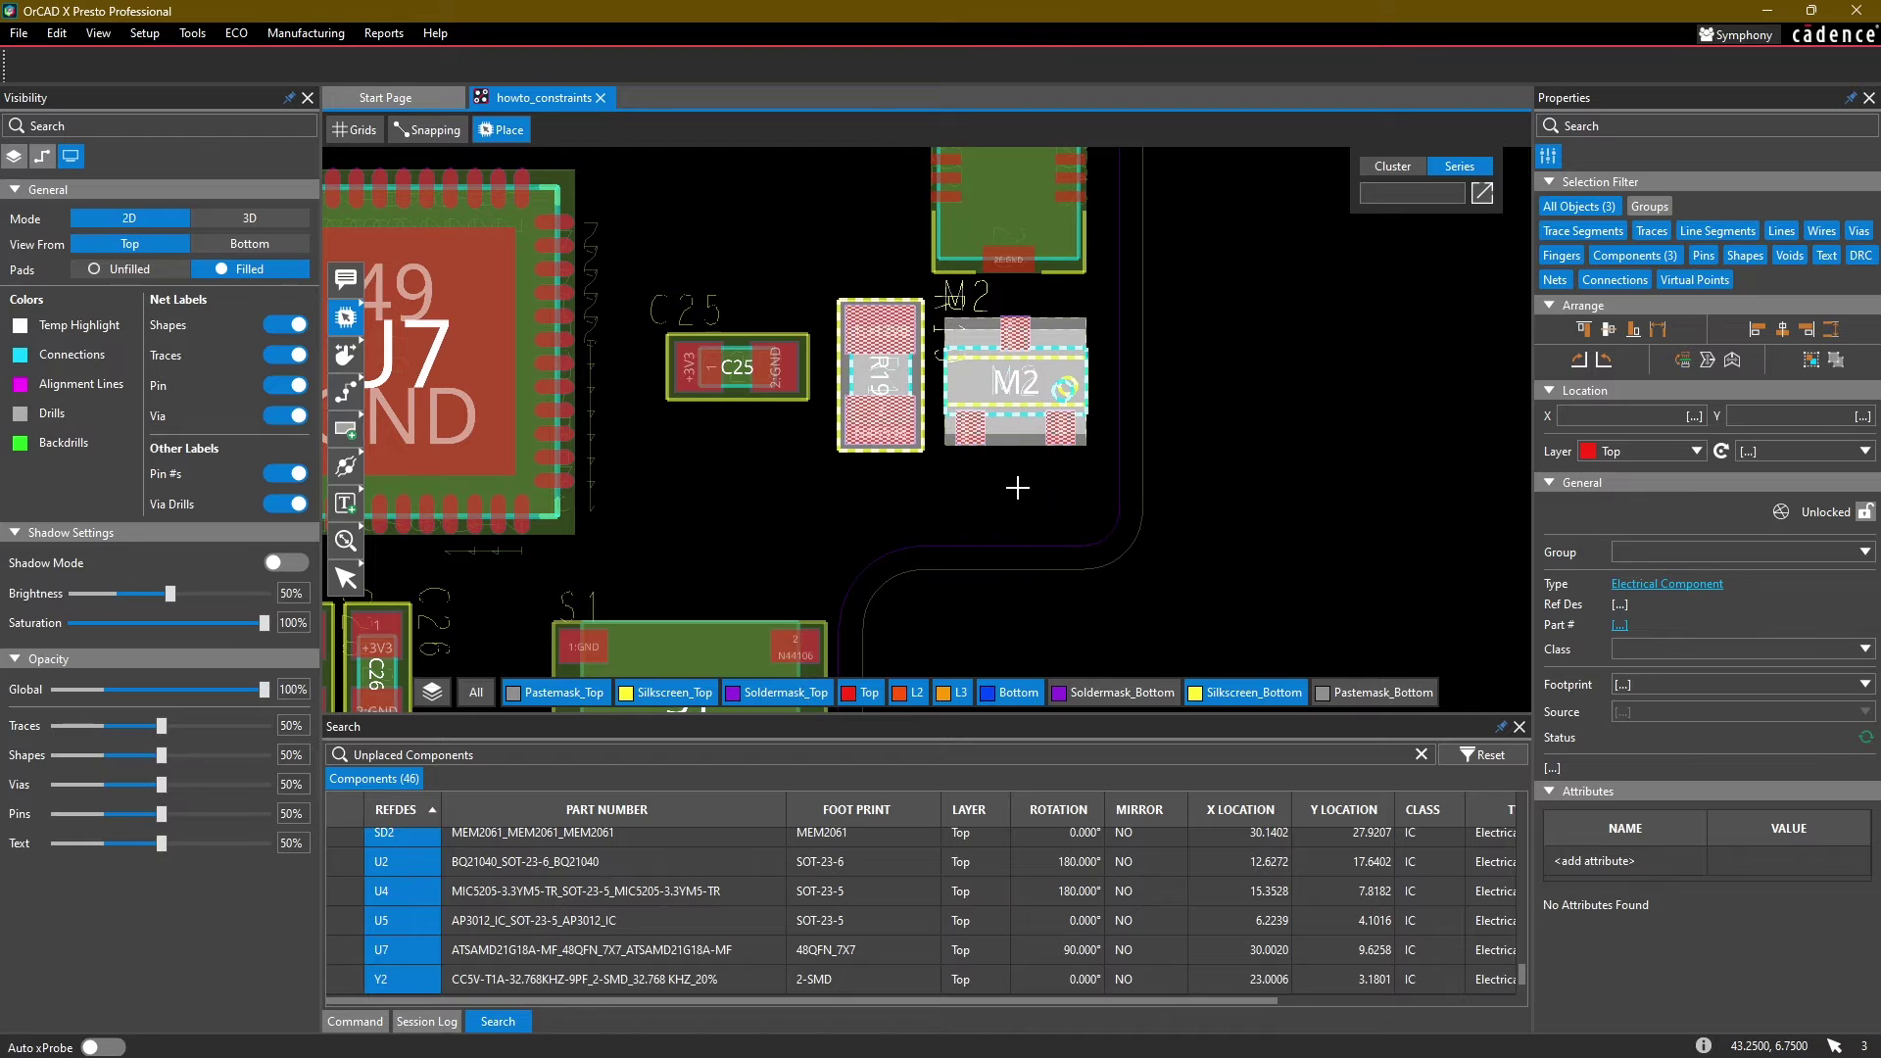
left_click(1016, 498)
Step: Move M2 slightly up toward J3, at about 43.125, 9.375, and turn R20 by 180° directly below it
mouse_move(345, 317)
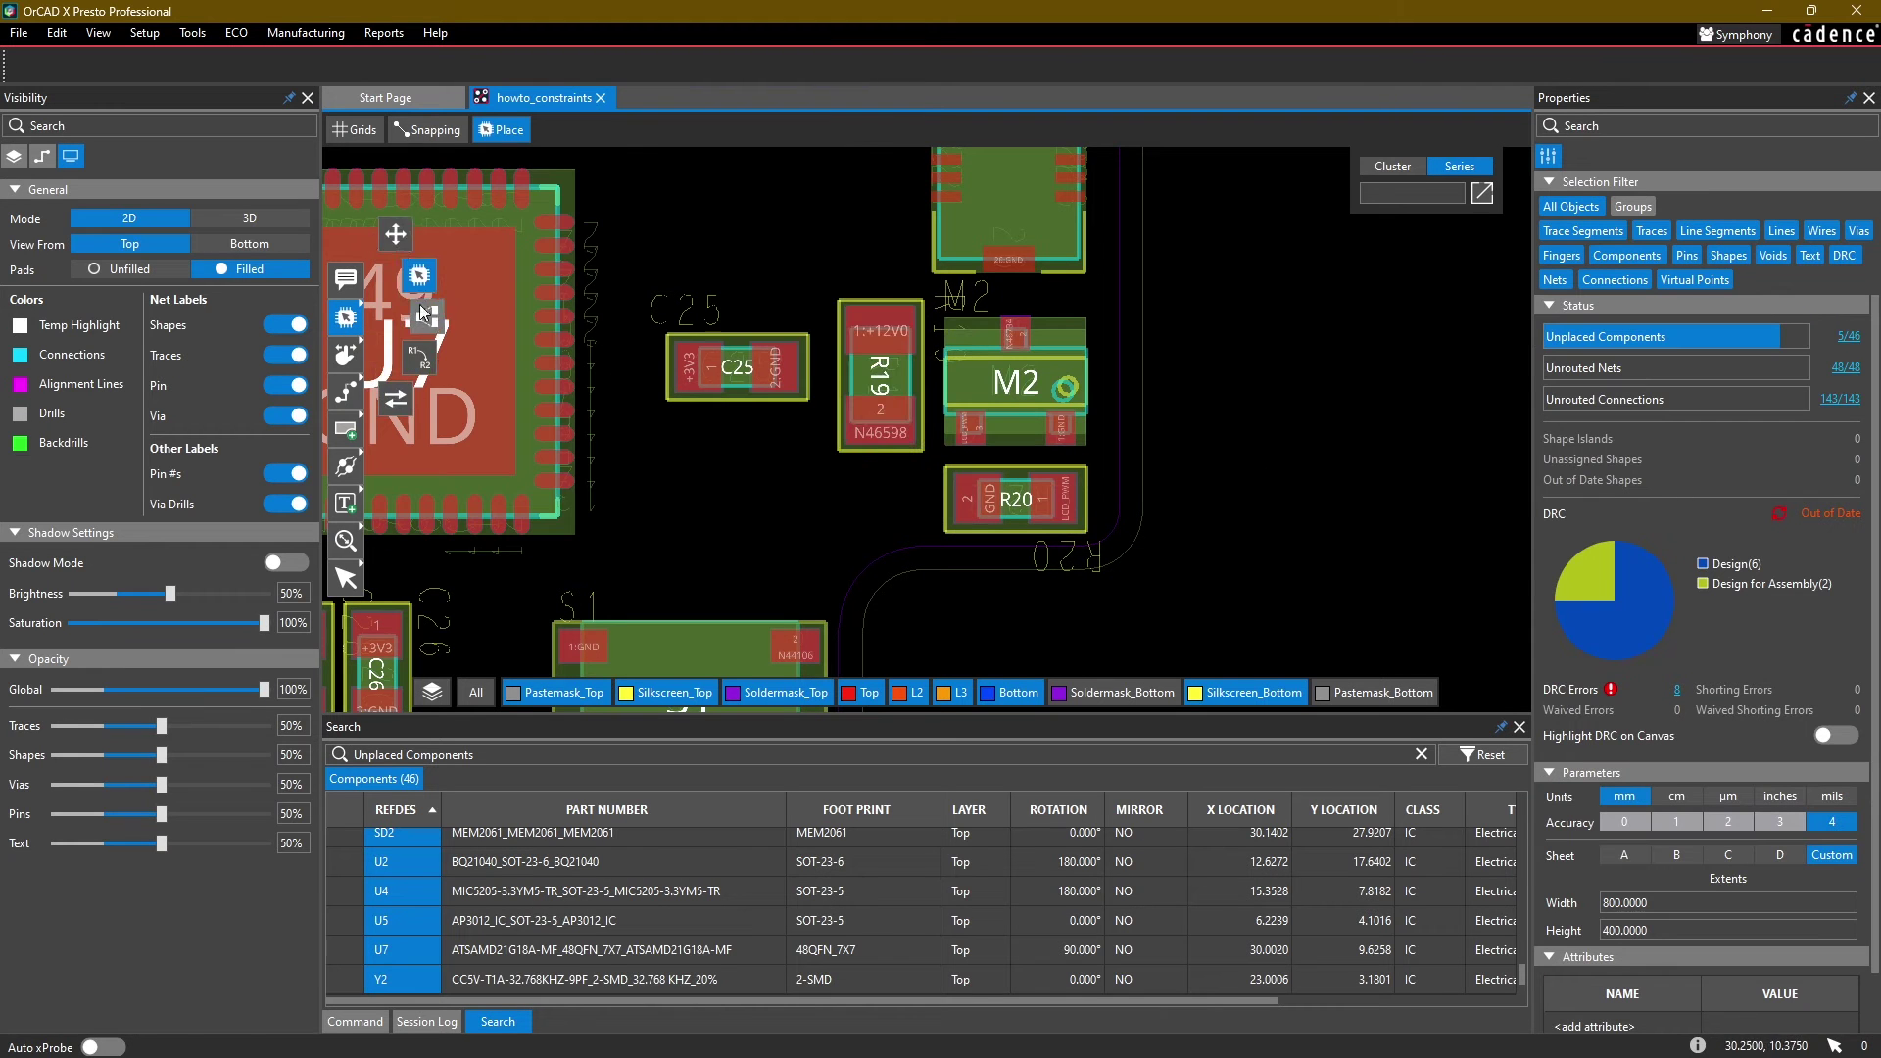
left_click(400, 247)
left_click(1015, 382)
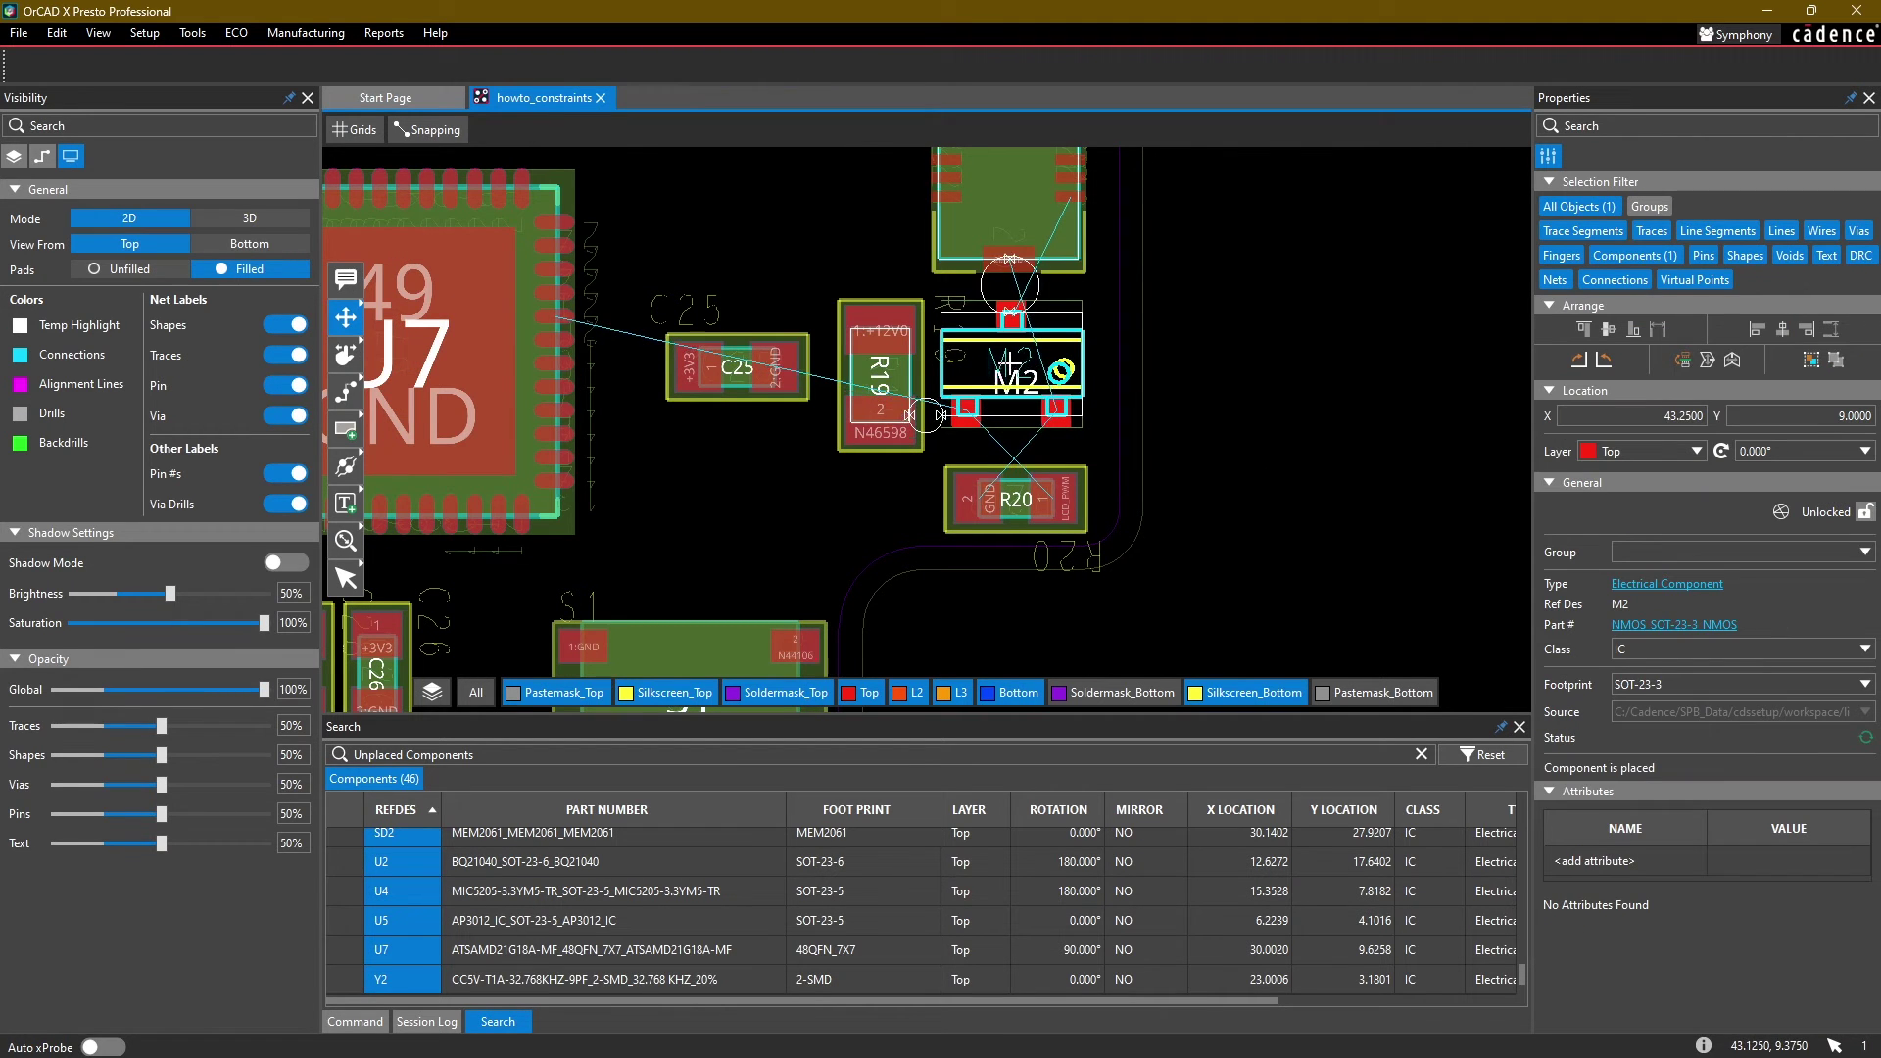
left_click(1019, 491)
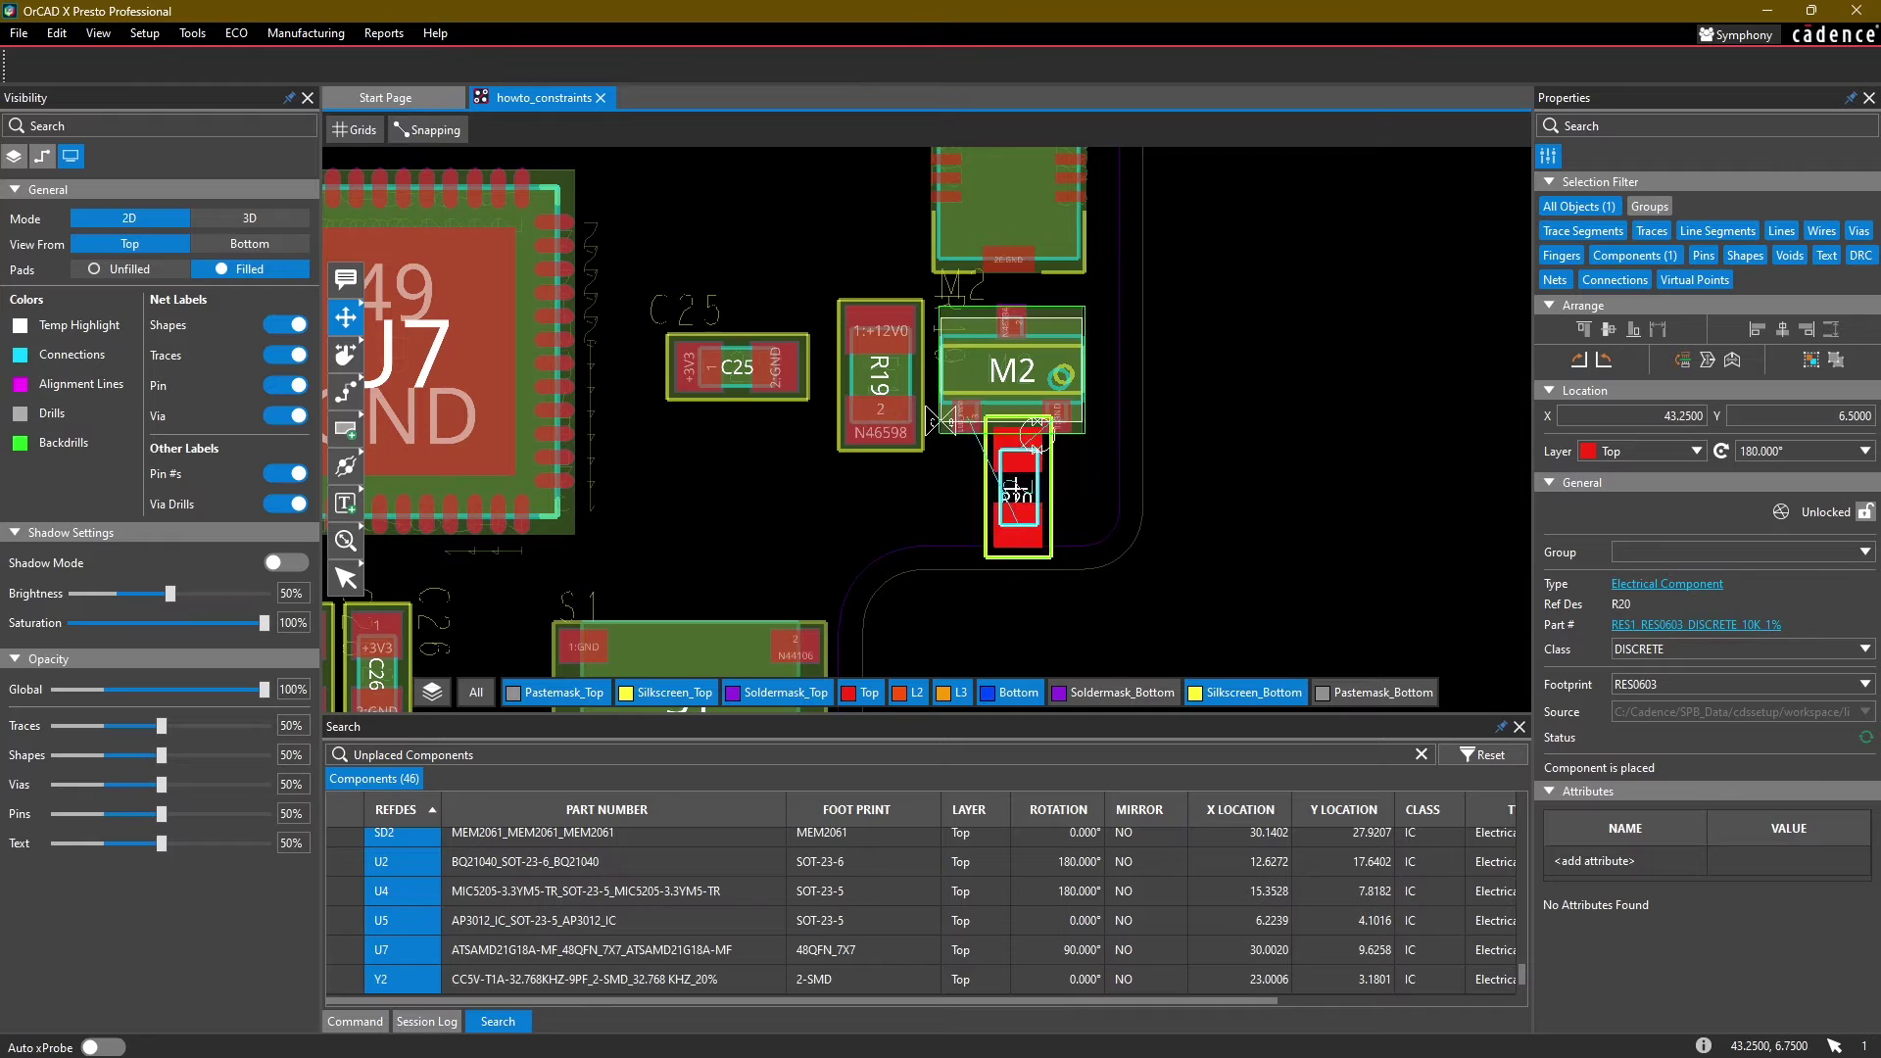
Step: Rotate resistor R19 by 180° and reposition it between C25 and M2, at about 40.25, 9.25
left_click(877, 378)
key("r")
key("r")
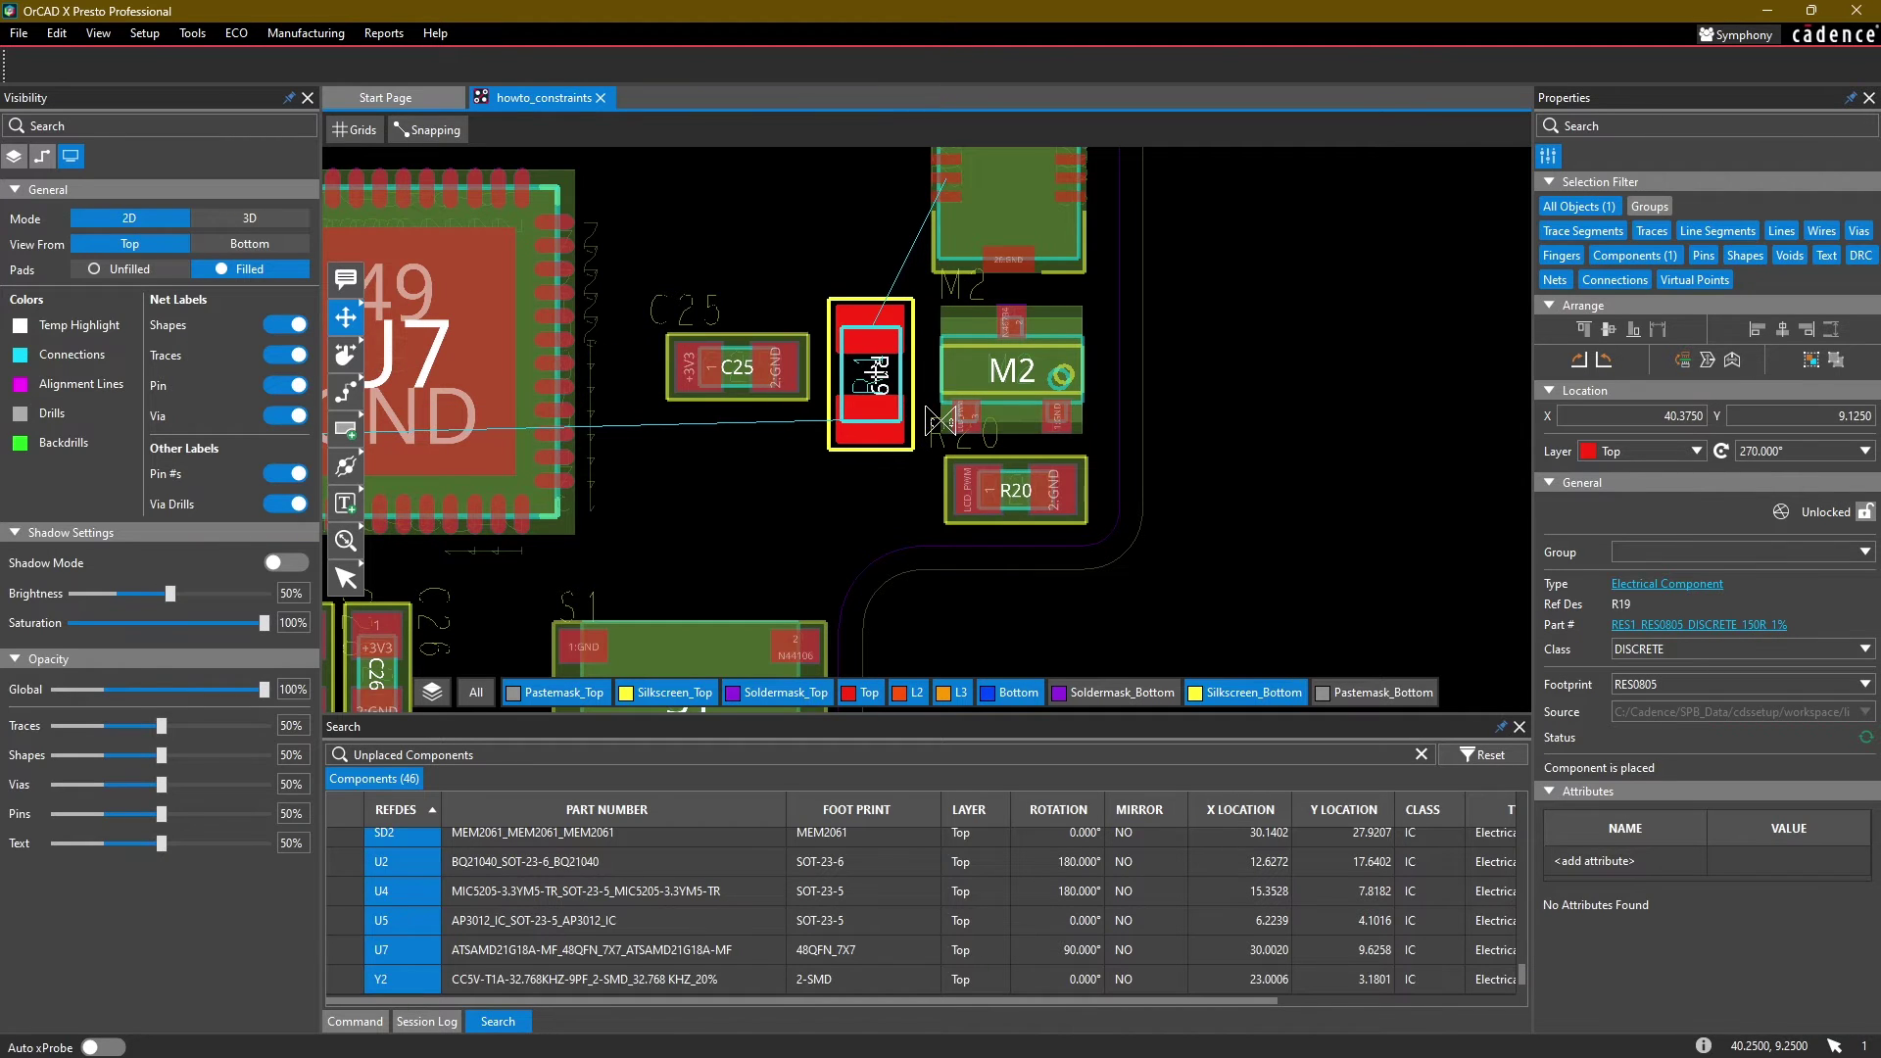
left_click_drag(939, 419, 939, 419)
left_click(796, 438)
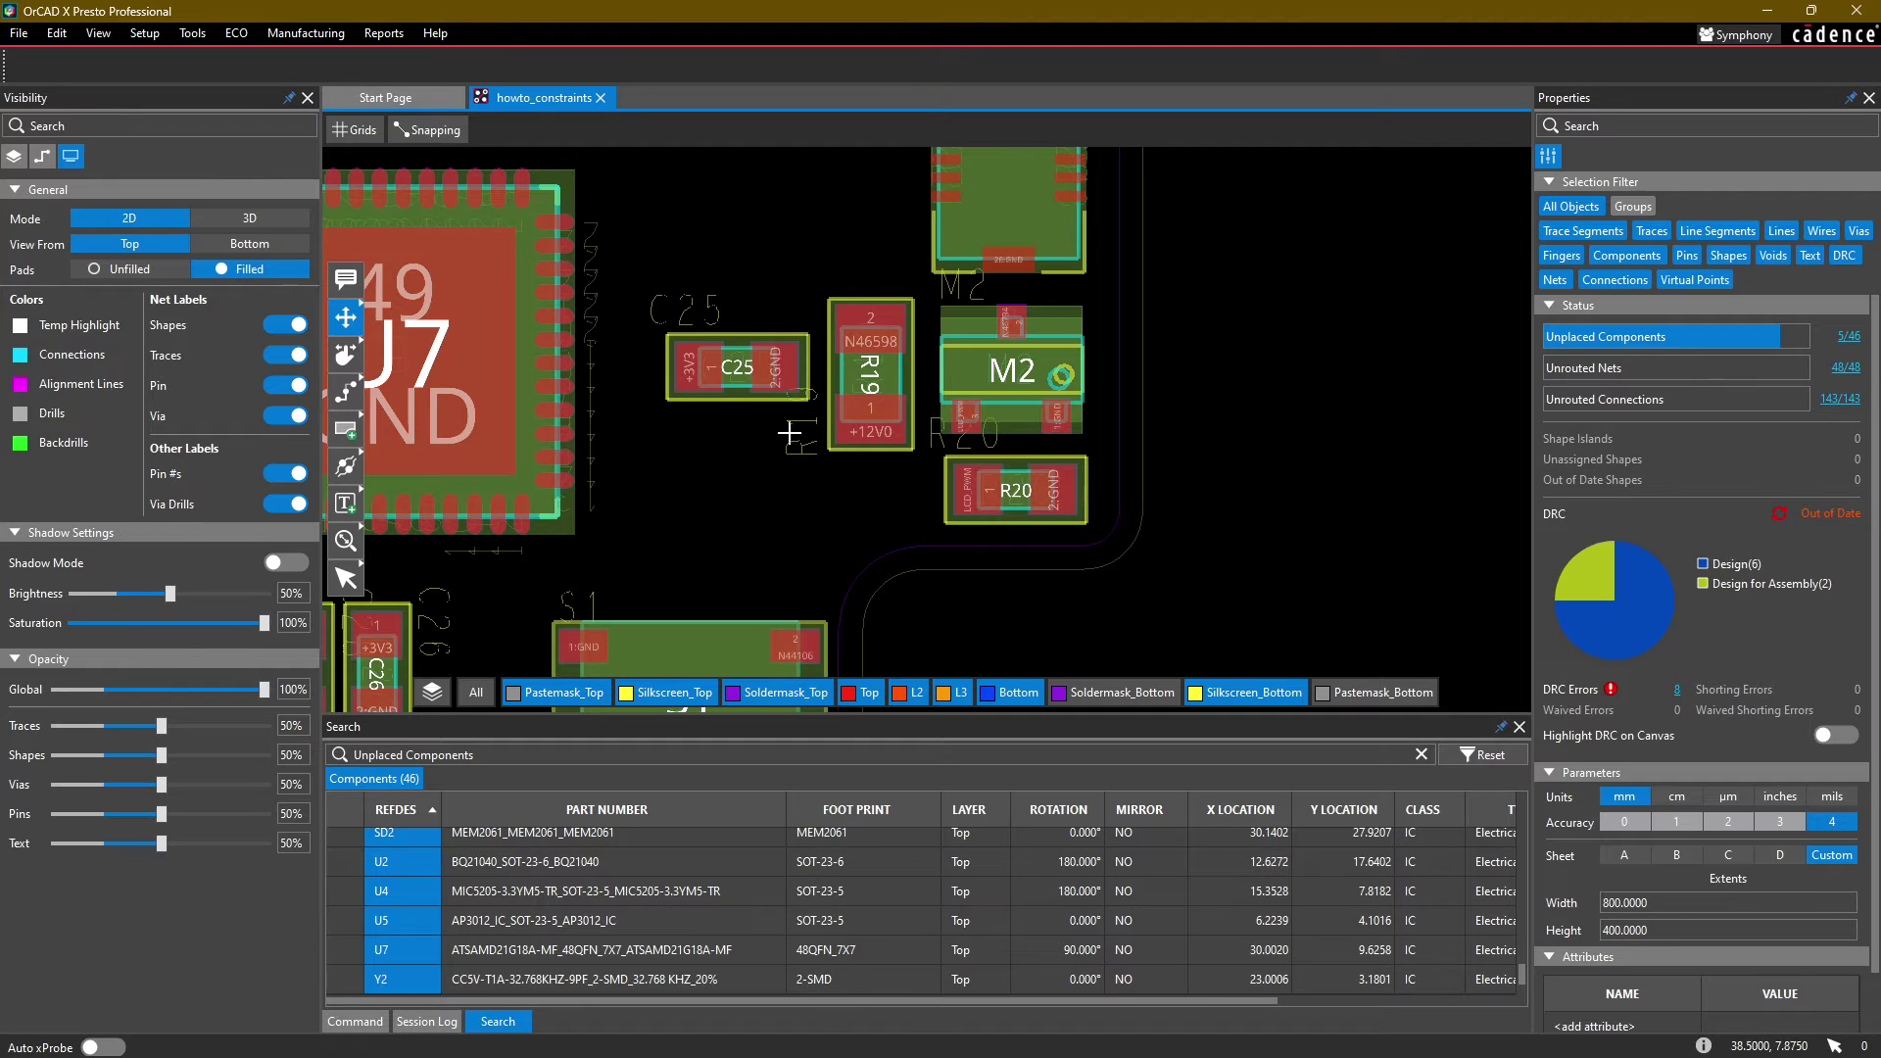
Step: Select resistor R18 on the peripherals schematic page in OrCAD X Capture, bring it below SD2 on the PCB and turn it vertical
middle_click_drag(735, 437, 995, 513)
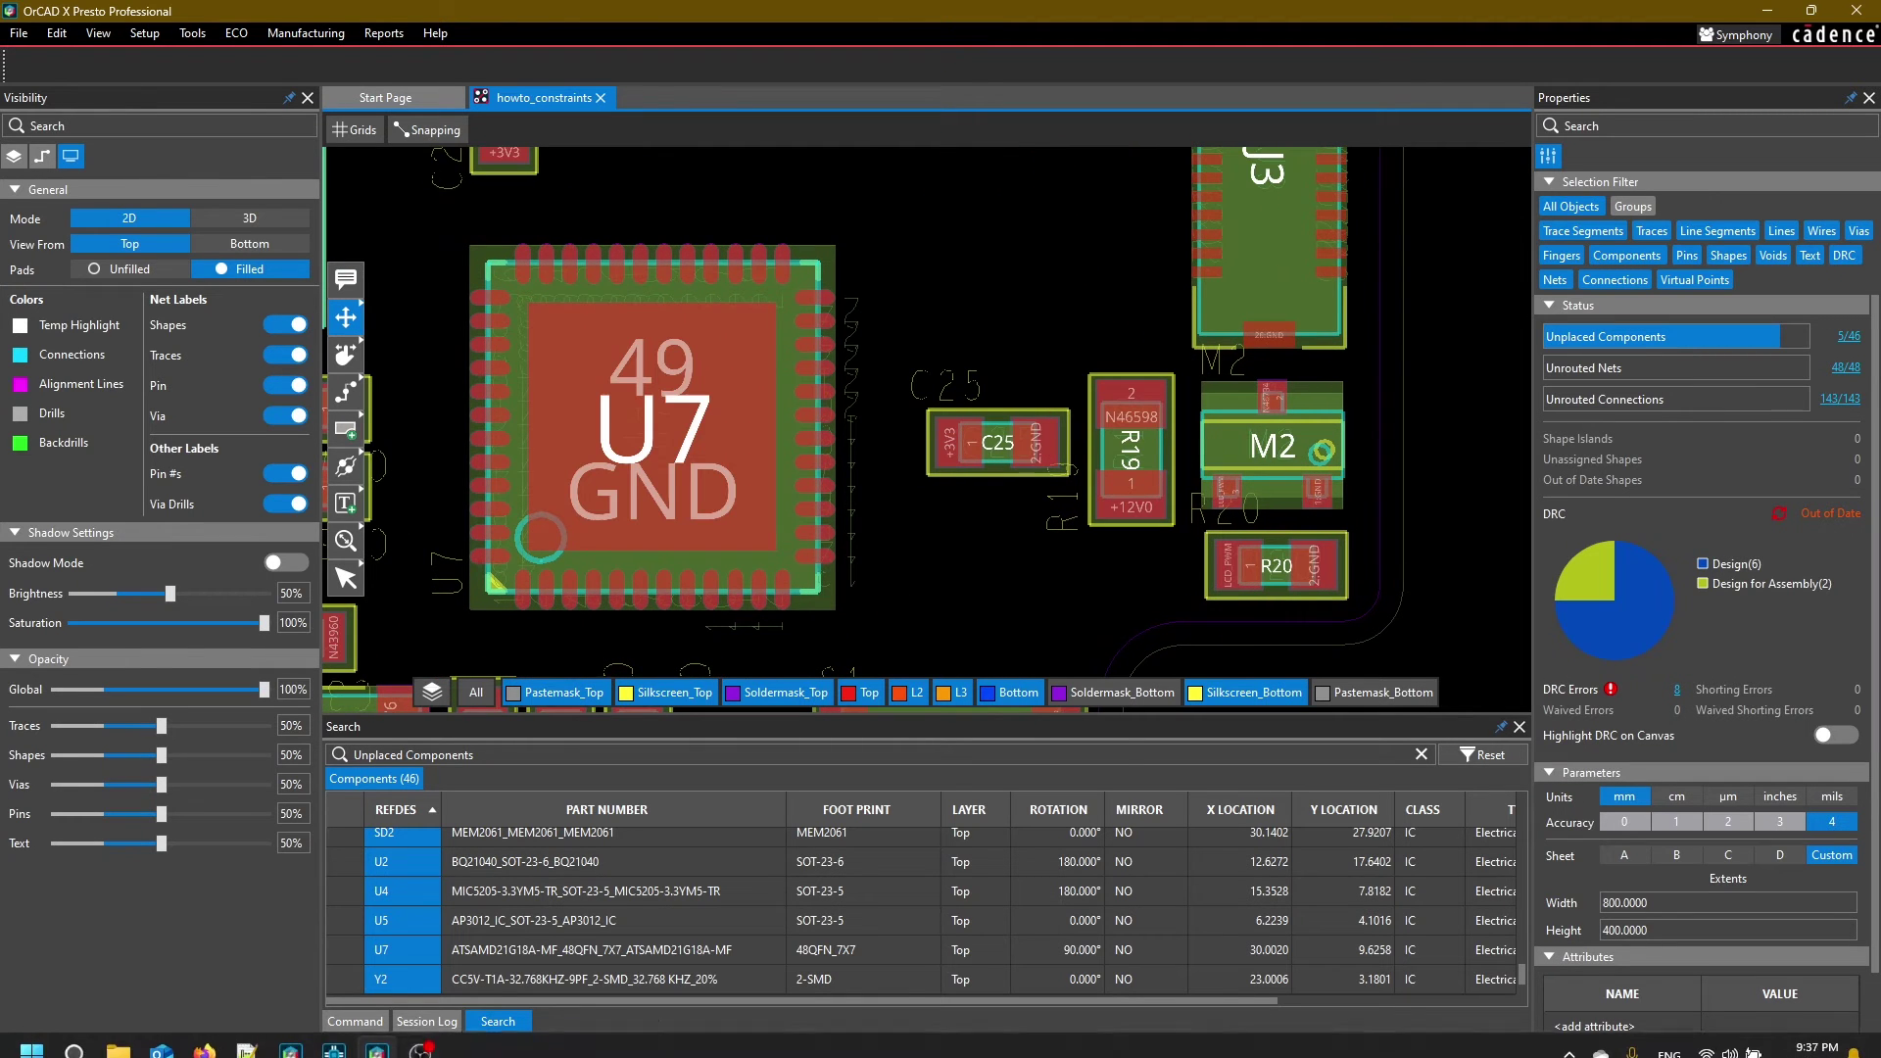
left_click(351, 1036)
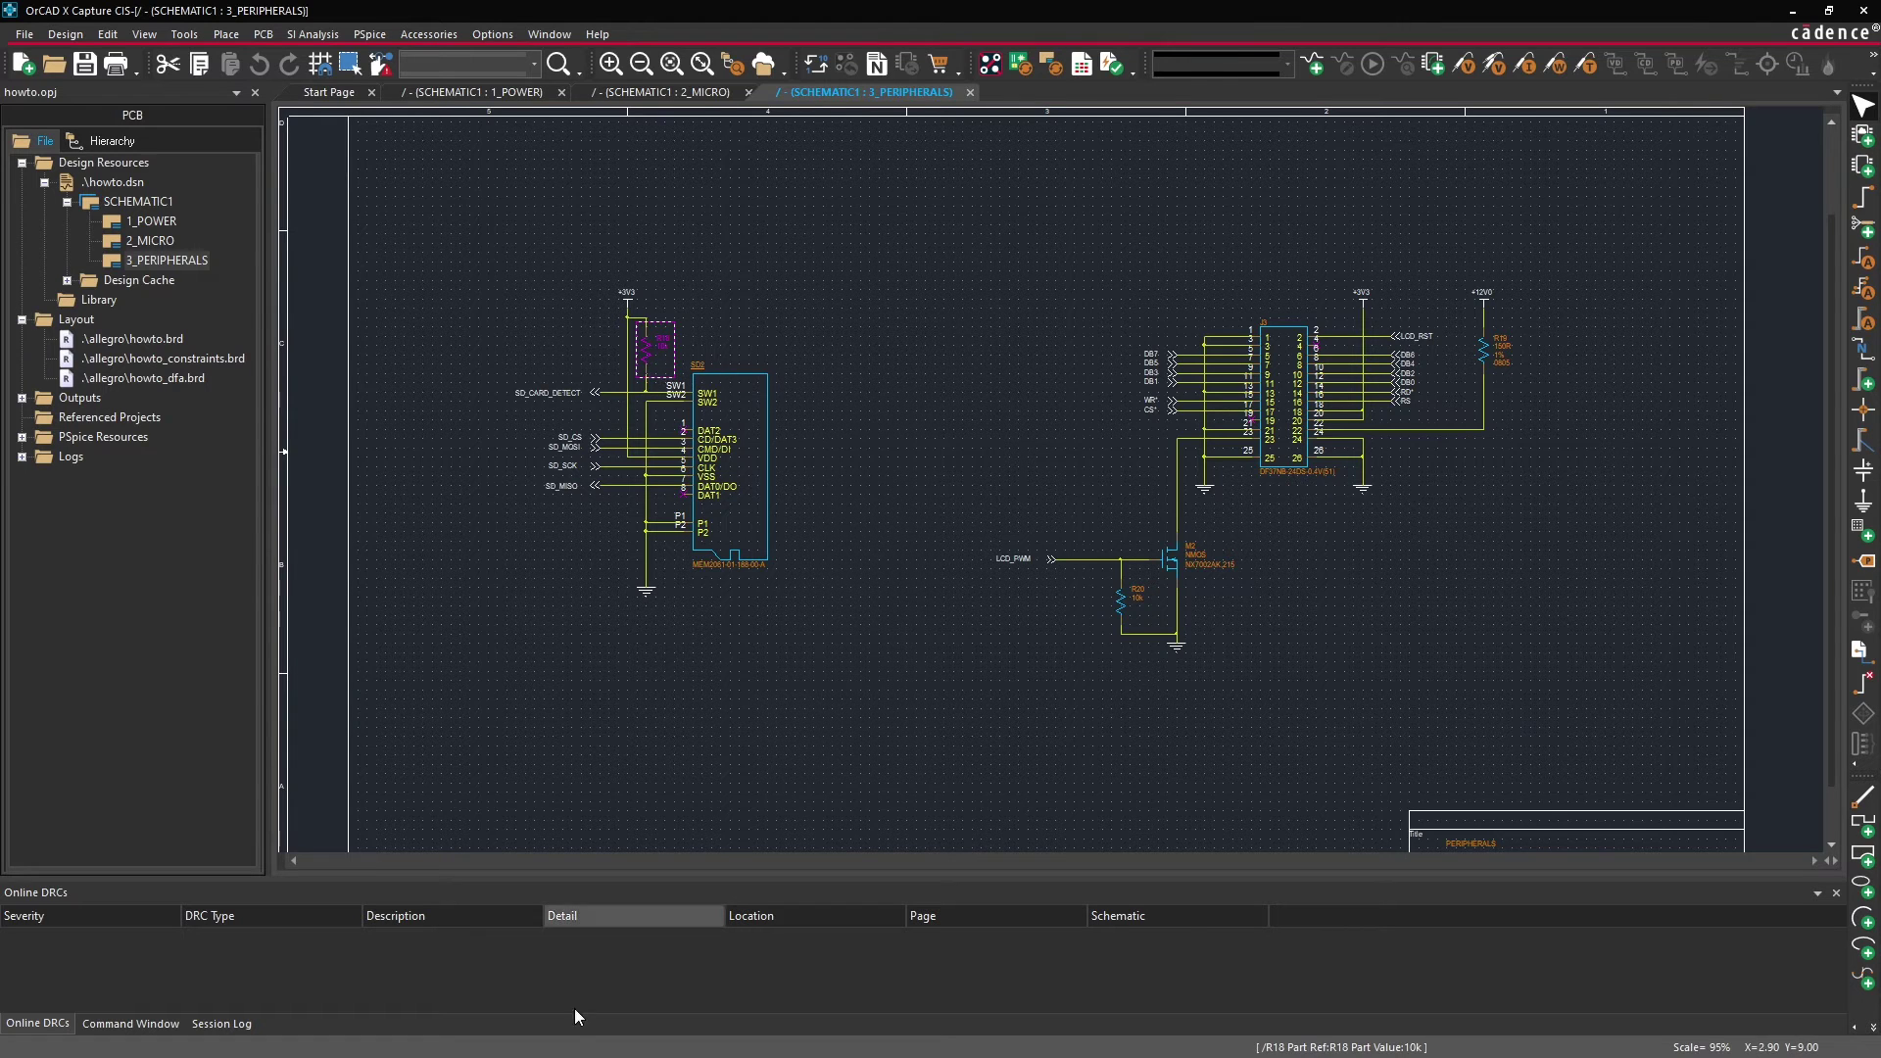
left_click(388, 1036)
scroll(951, 530, "down", 5)
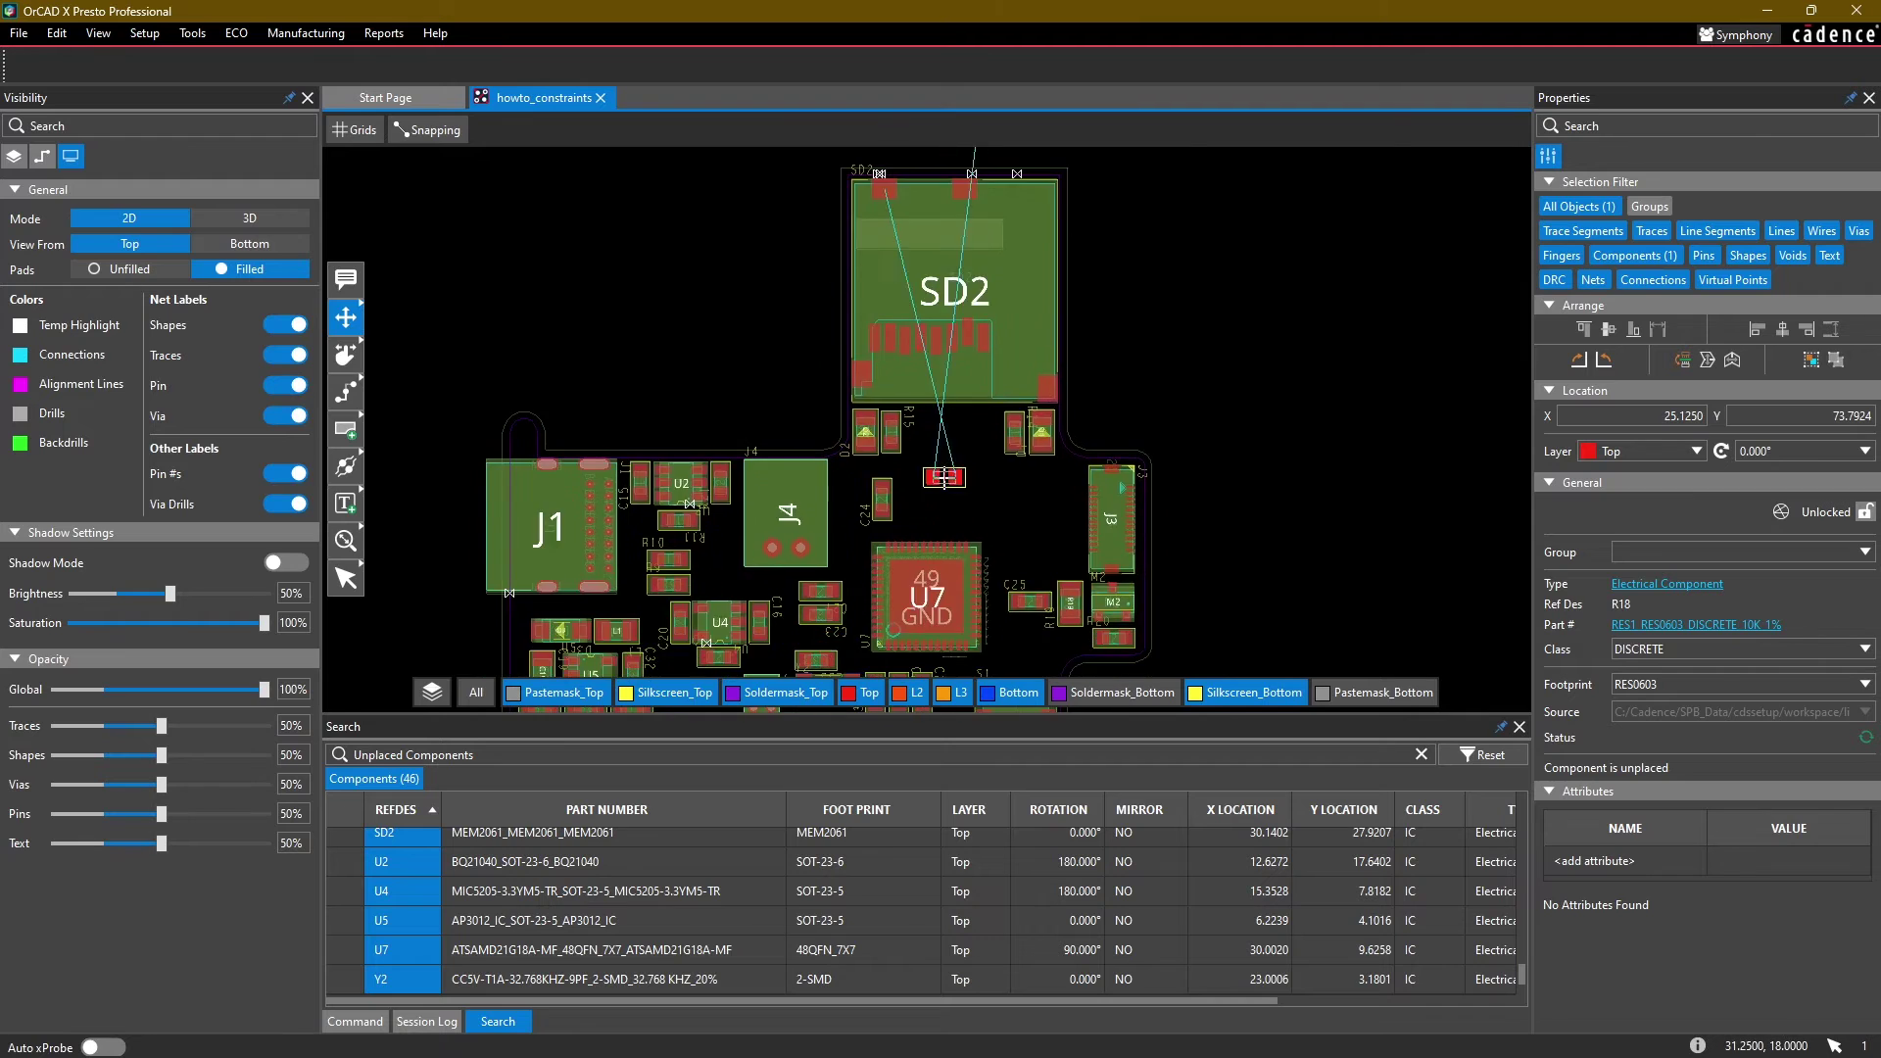
key("r")
scroll(945, 452, "up", 4)
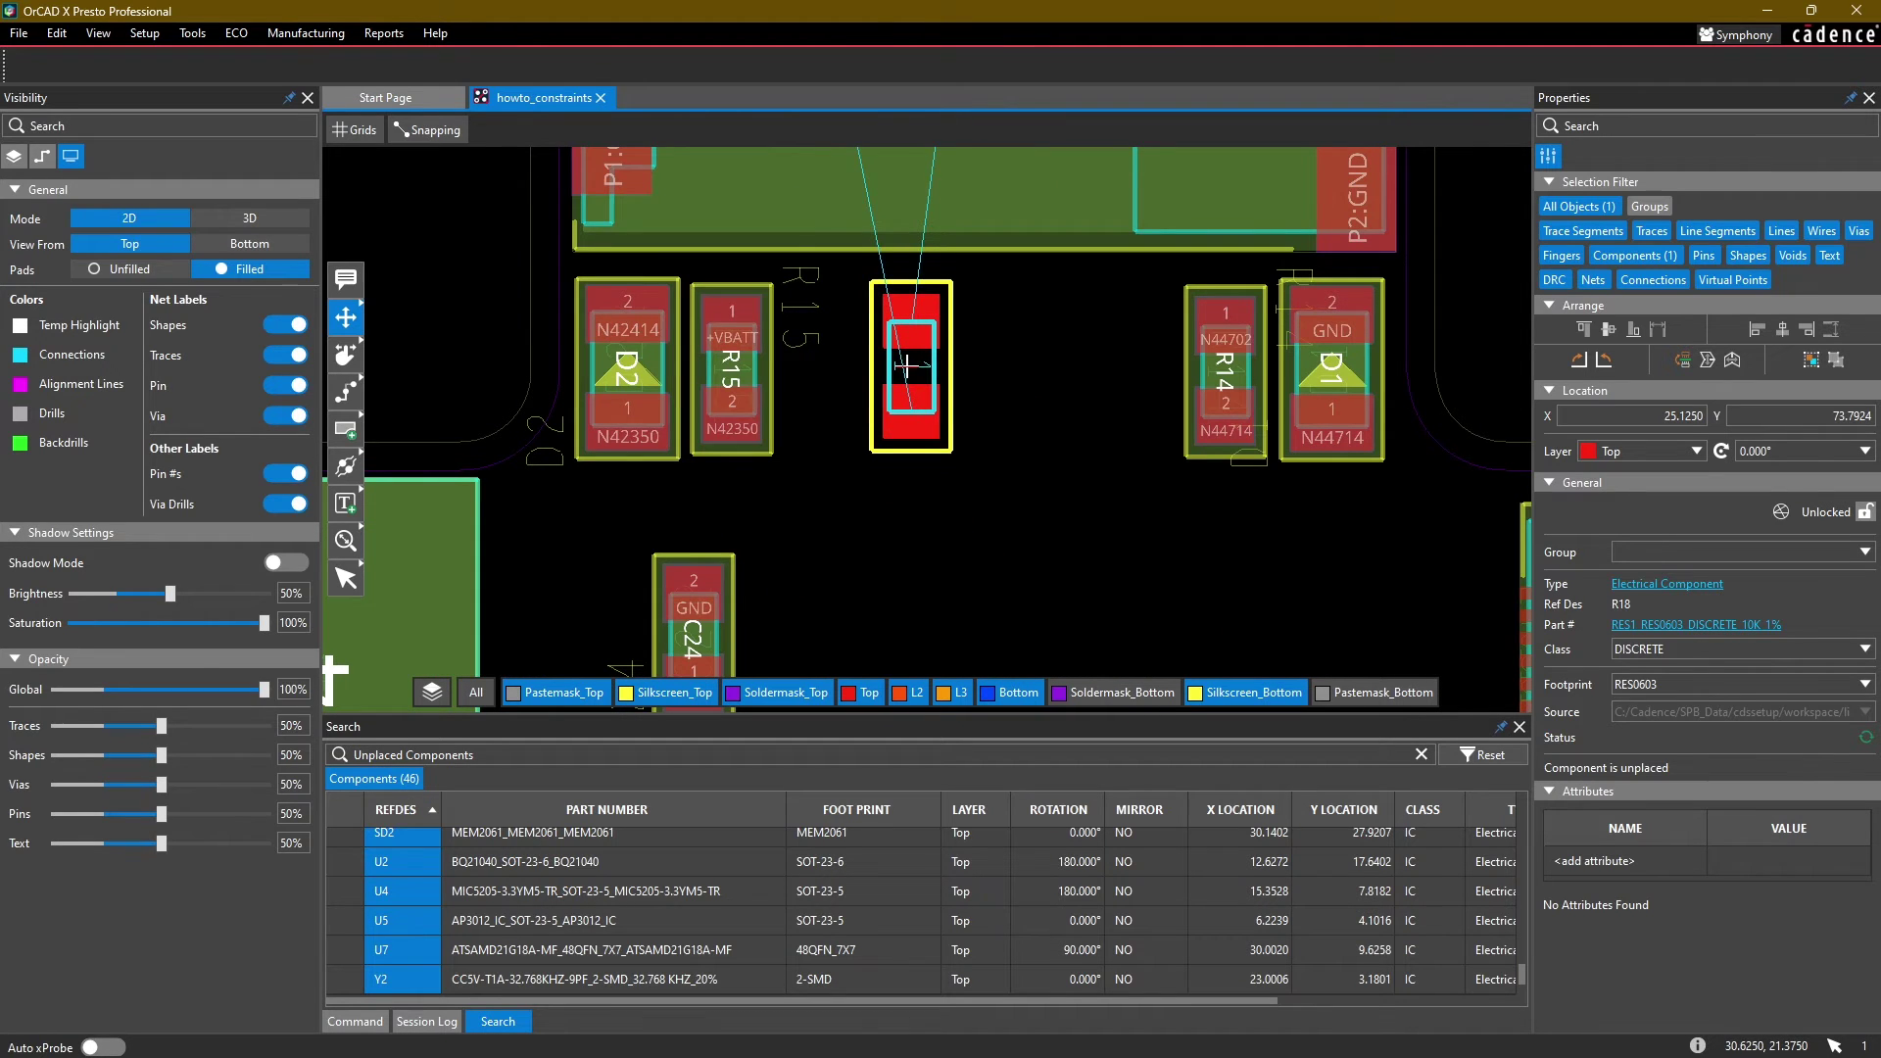
Step: Turn on Alignment Guides and place R18 between R15 and R14, level with R14, at about 30.375, 21.284
left_click(428, 130)
left_click(543, 389)
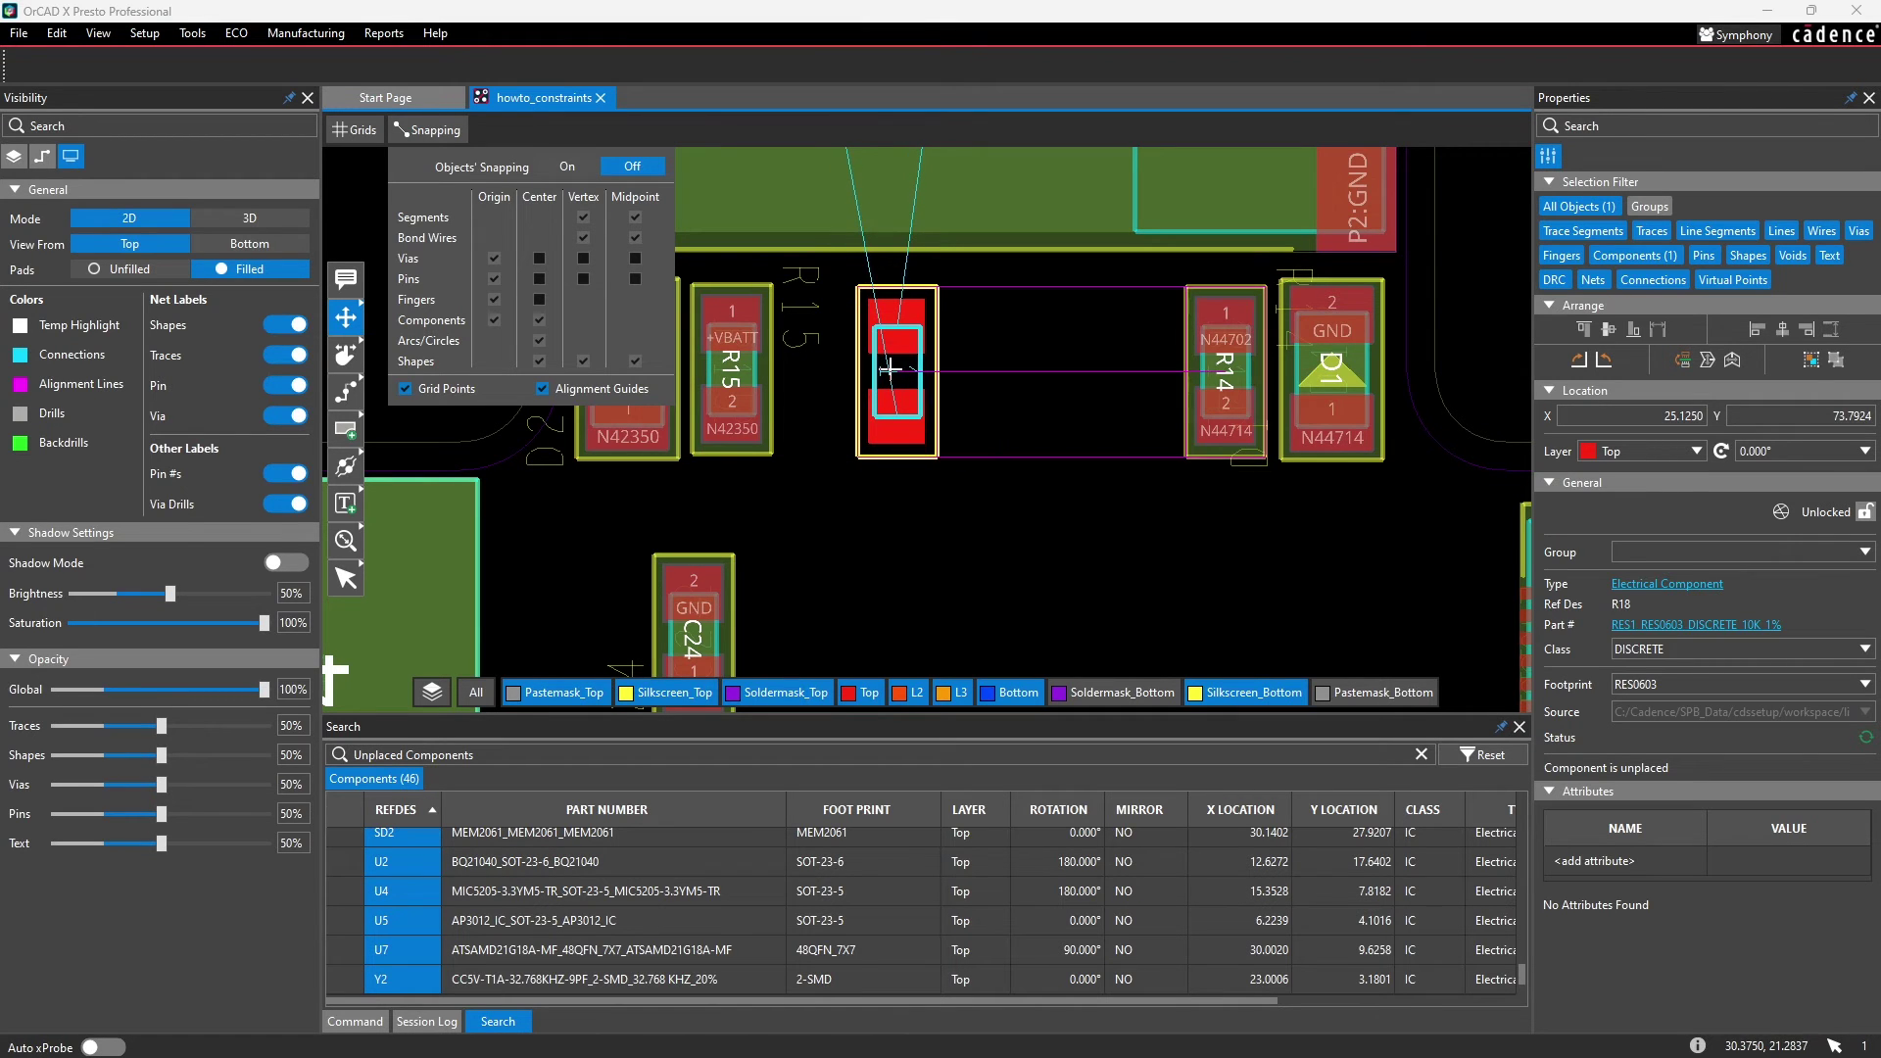
left_click(890, 368)
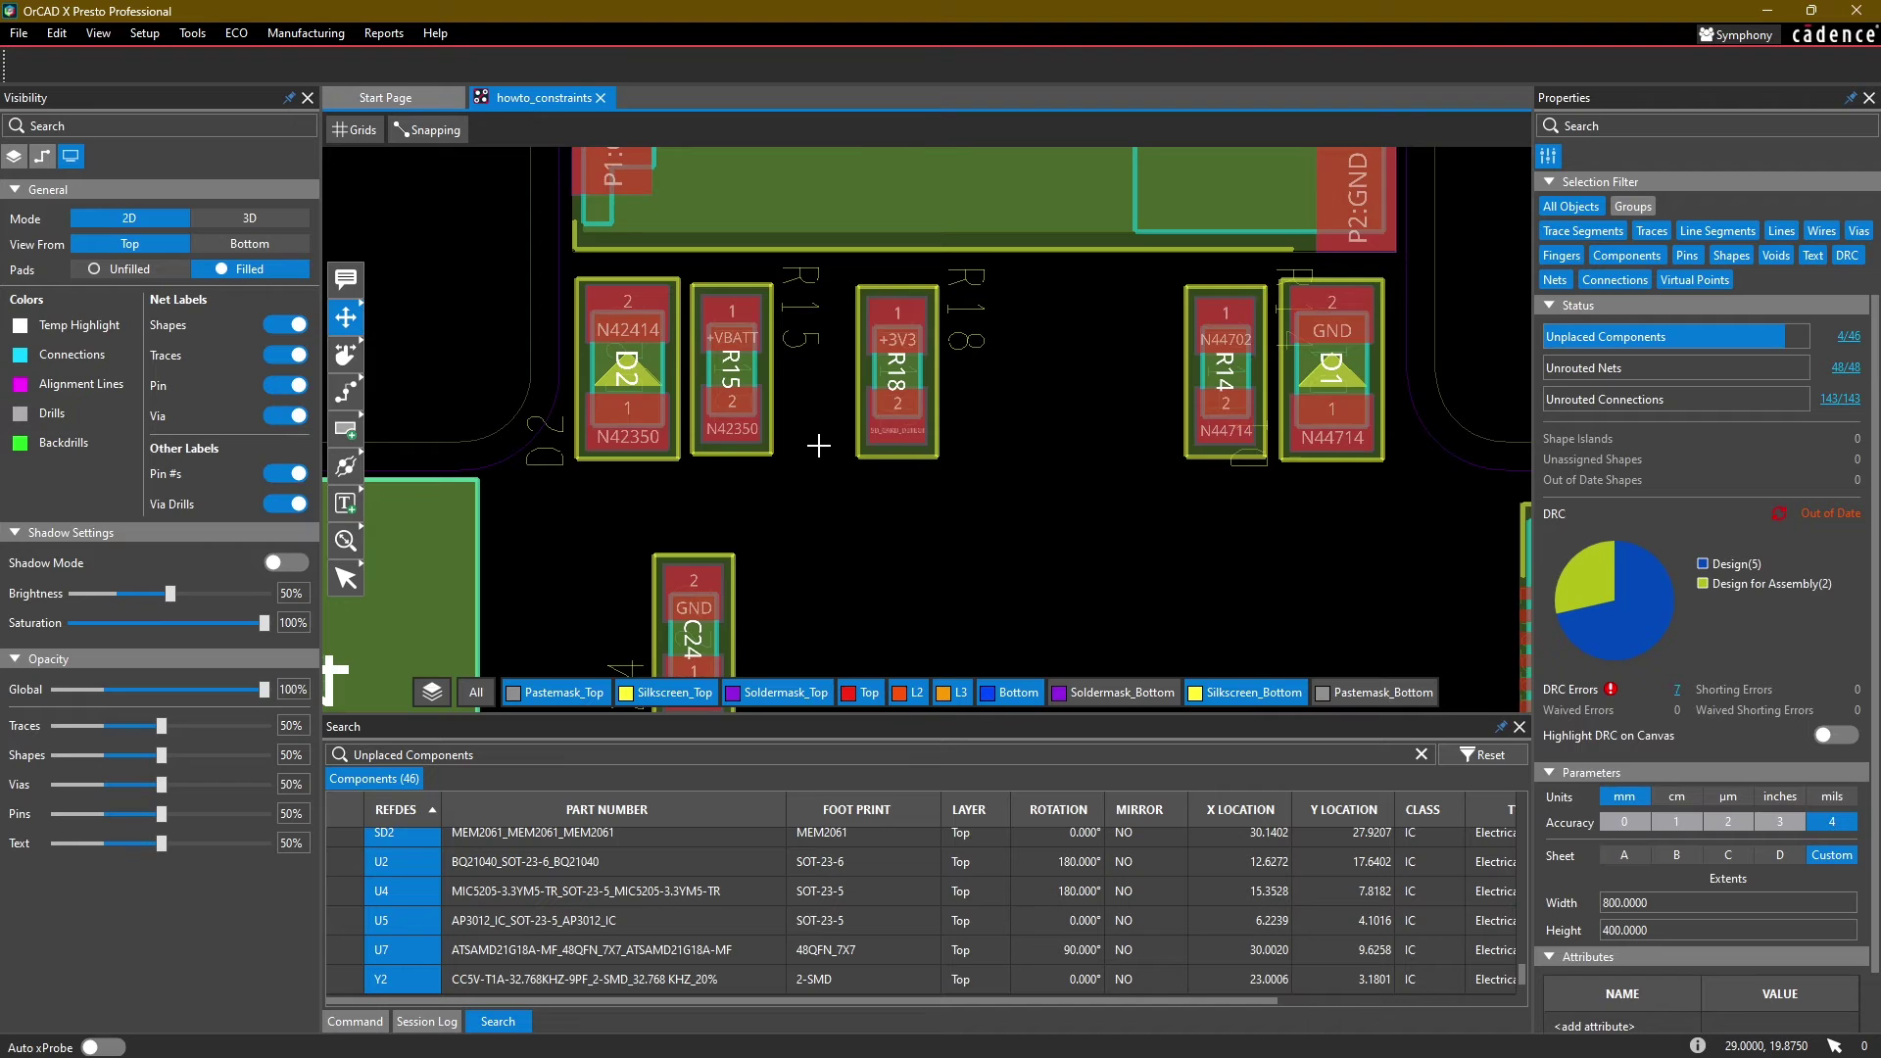
Step: Select voltage divider resistors R16 and R17 on the 1_POWER schematic page in OrCAD X Capture and return to the PCB
scroll(819, 446, "down", 4)
mouse_move(486, 1020)
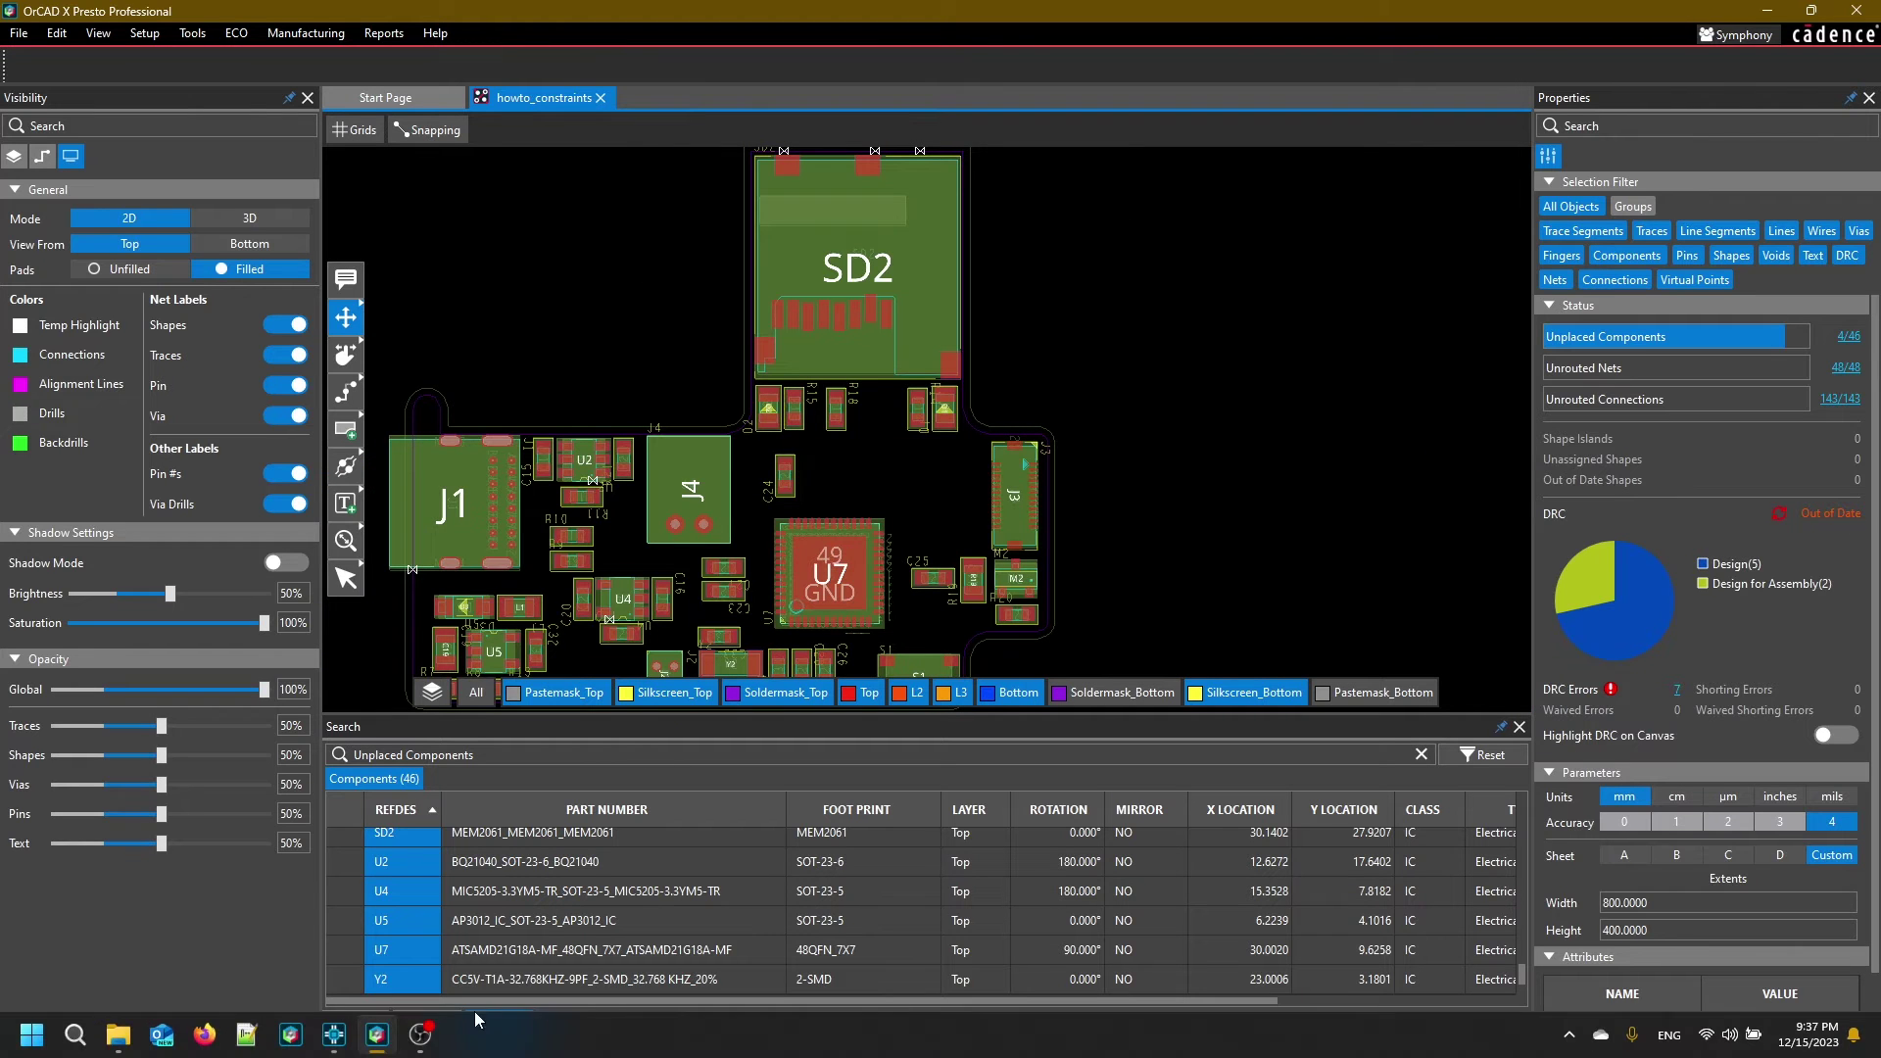
left_click(342, 1036)
scroll(847, 421, "up", 3)
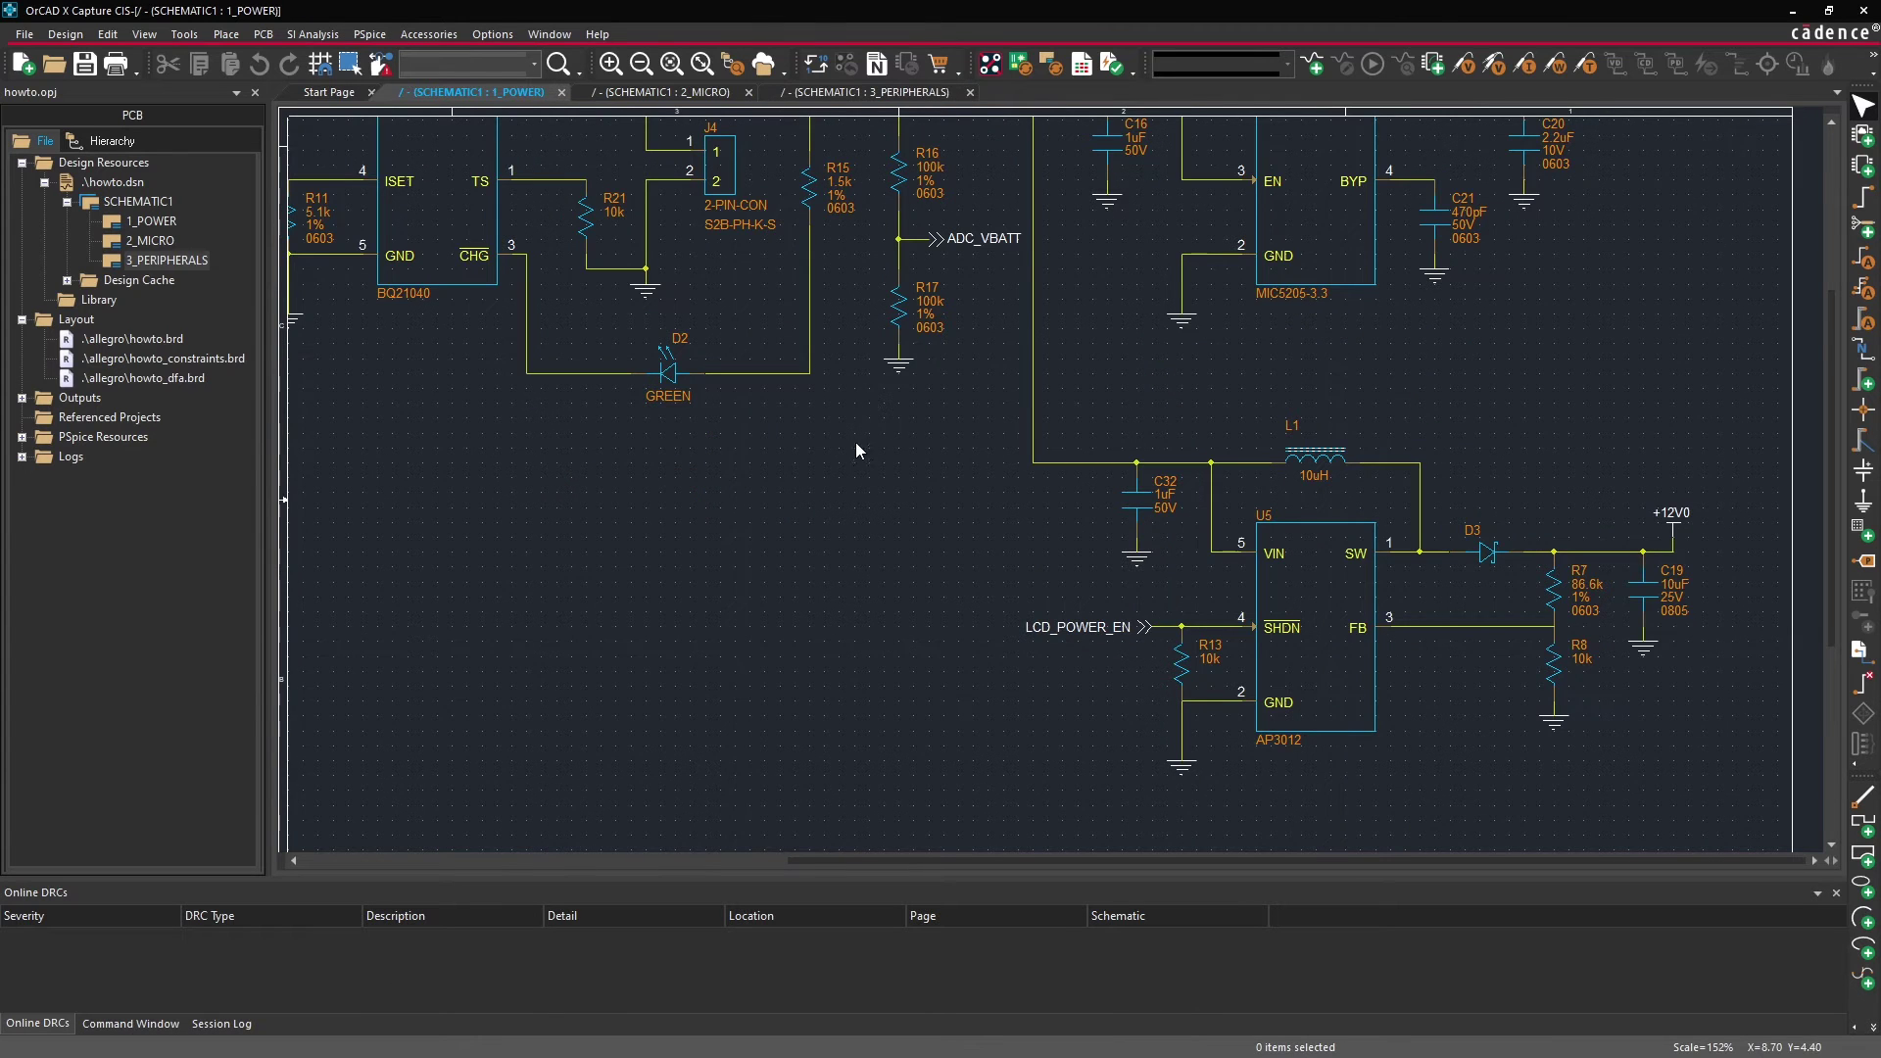
middle_click_drag(842, 464, 847, 199)
left_click_drag(948, 424, 948, 423)
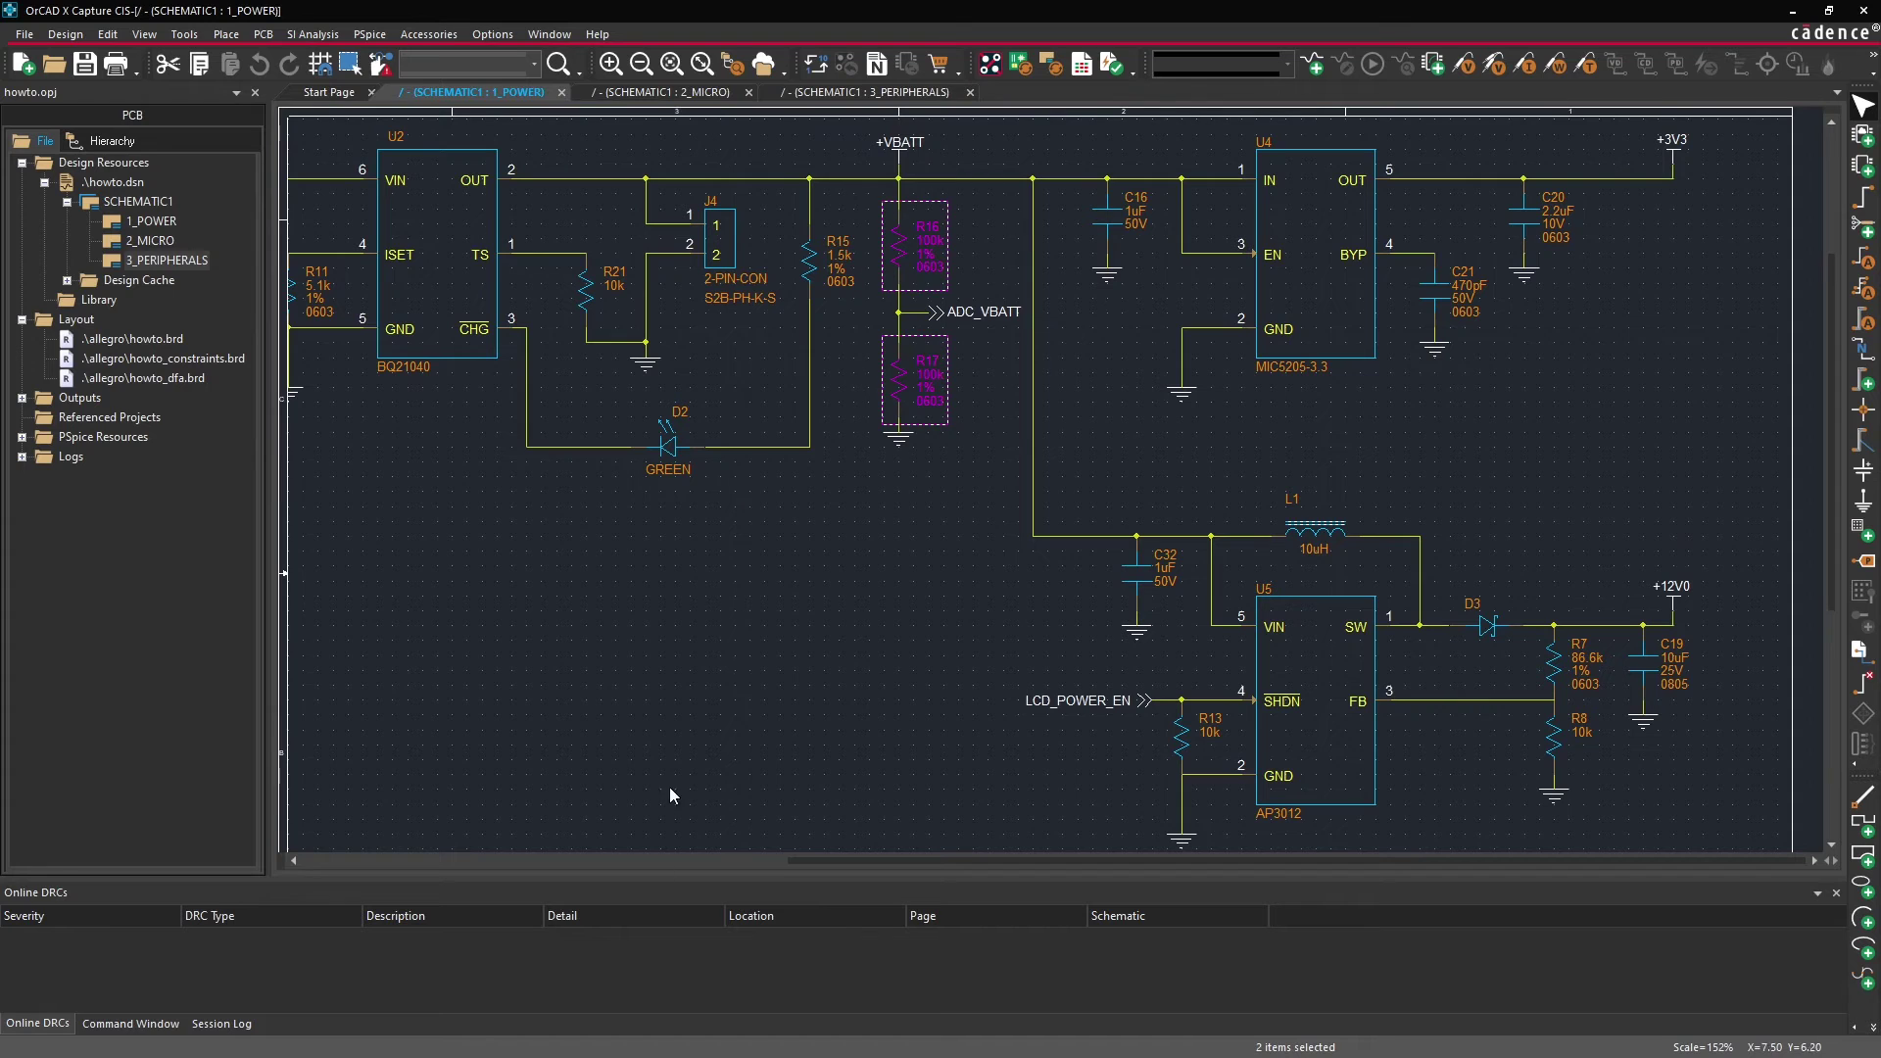
mouse_move(447, 1046)
left_click(378, 1037)
Step: Place R16 and R17 side by side just outside the lower board outline, below J2 and Y2
left_click(797, 475)
scroll(790, 549, "down", 6)
middle_click_drag(789, 549, 840, 201)
middle_click_drag(779, 601, 785, 495)
scroll(785, 496, "up", 3)
middle_click_drag(874, 294, 828, 467)
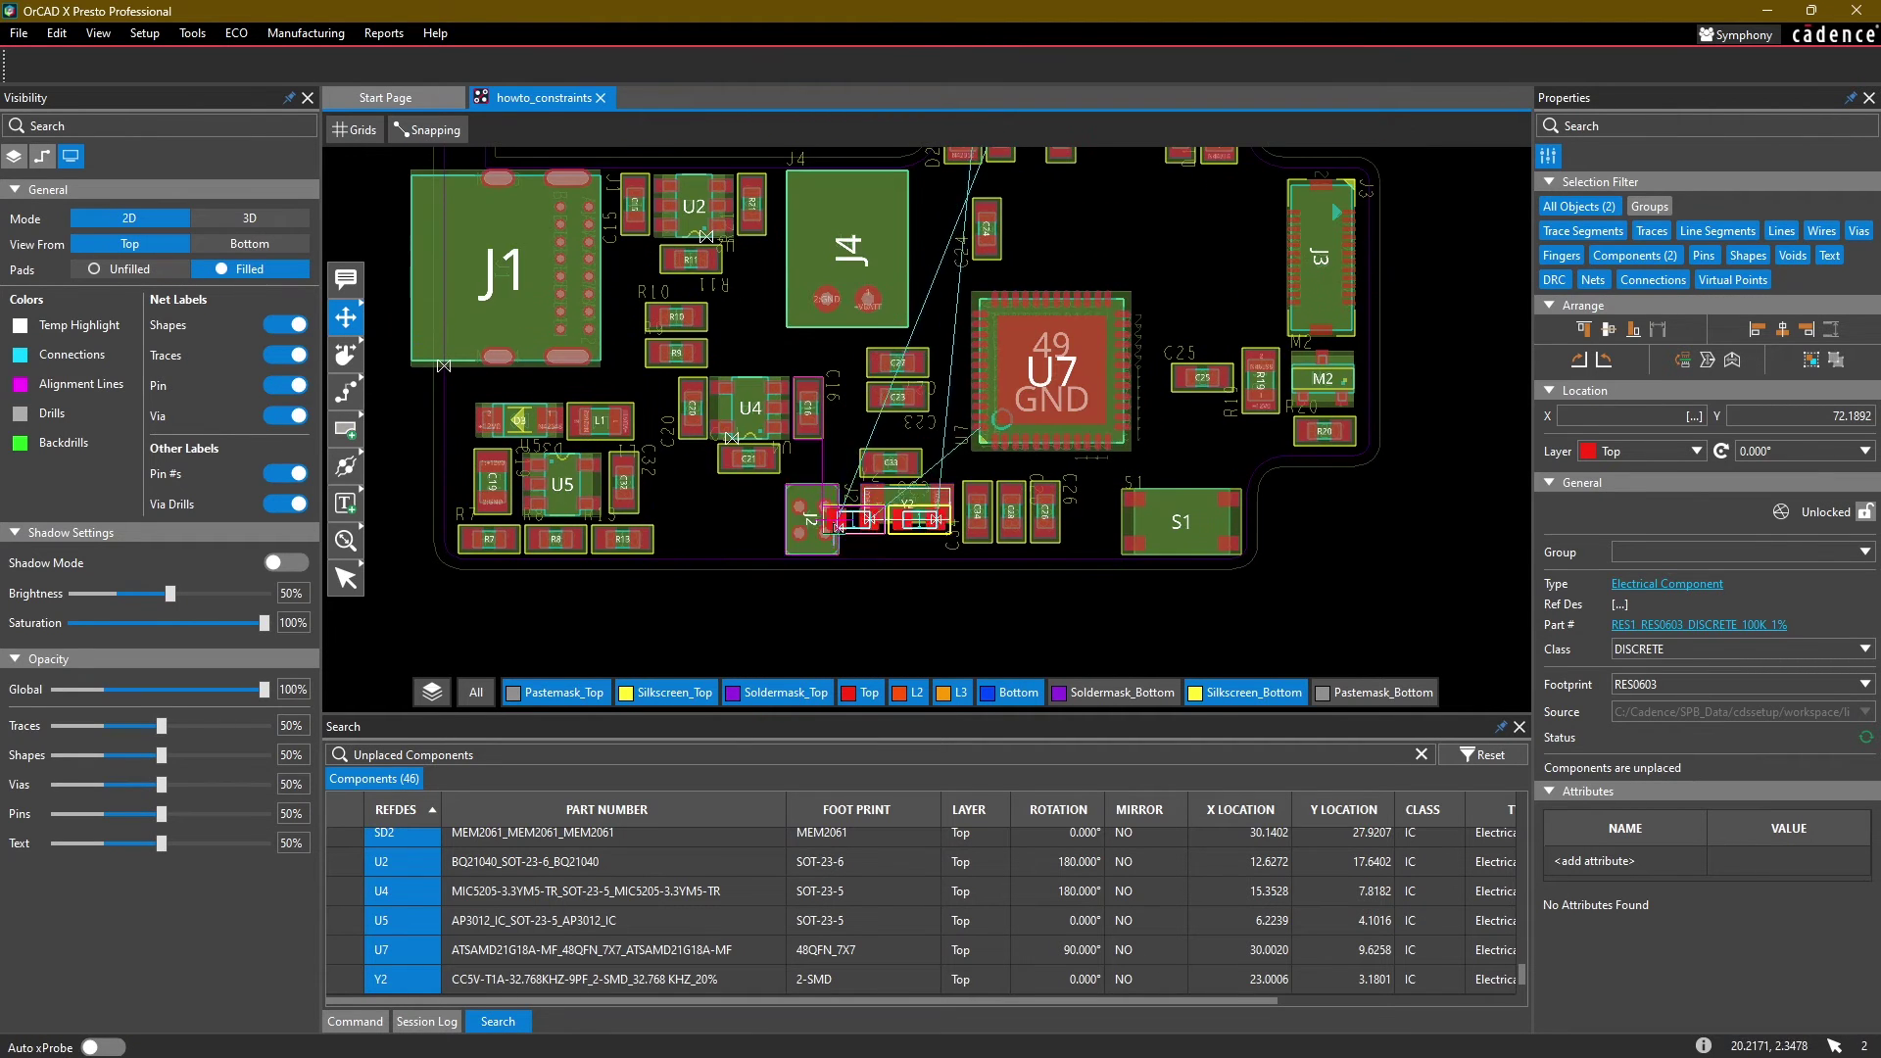
left_click(853, 600)
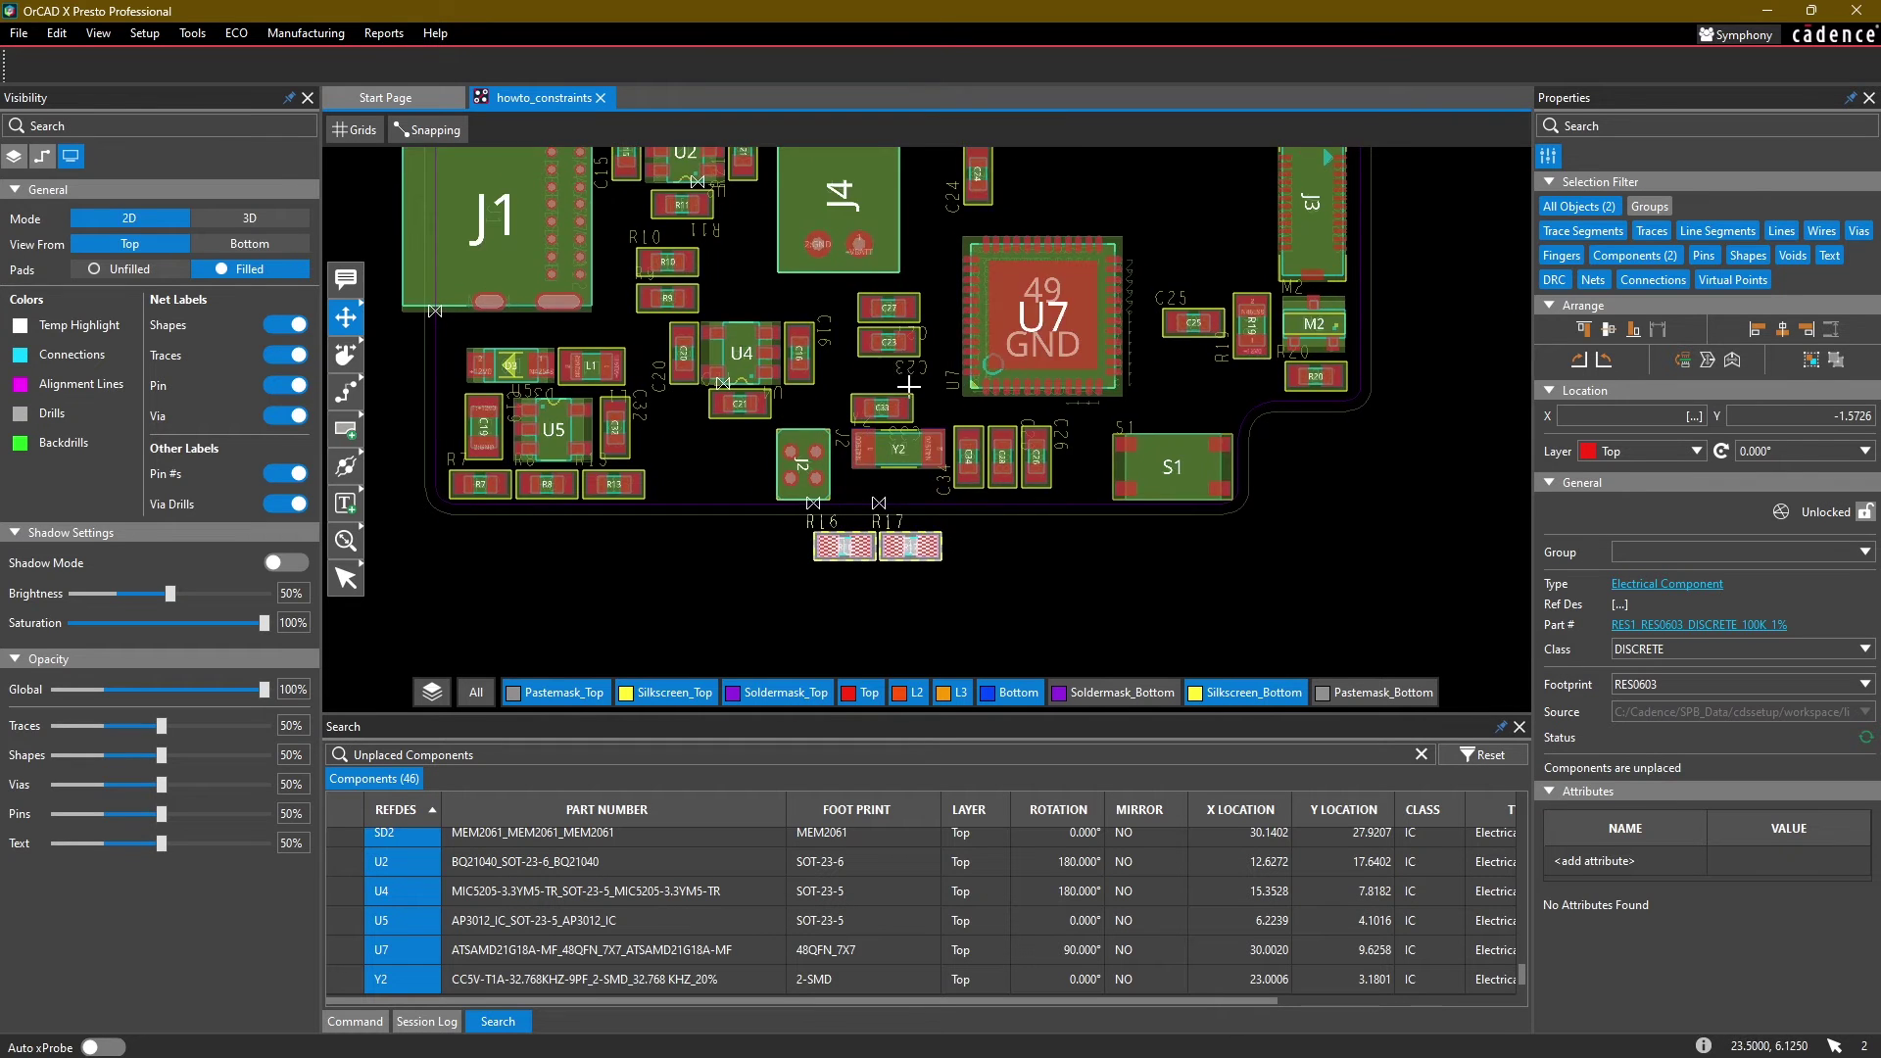
Step: Move crystal Y2 down to 23.0681, 2.2325 and capacitor C33 to 22.3181, 4.1926, directly above the crystal
scroll(901, 446, "up", 2)
scroll(904, 499, "up", 1)
middle_click_drag(903, 494, 985, 342)
mouse_move(808, 505)
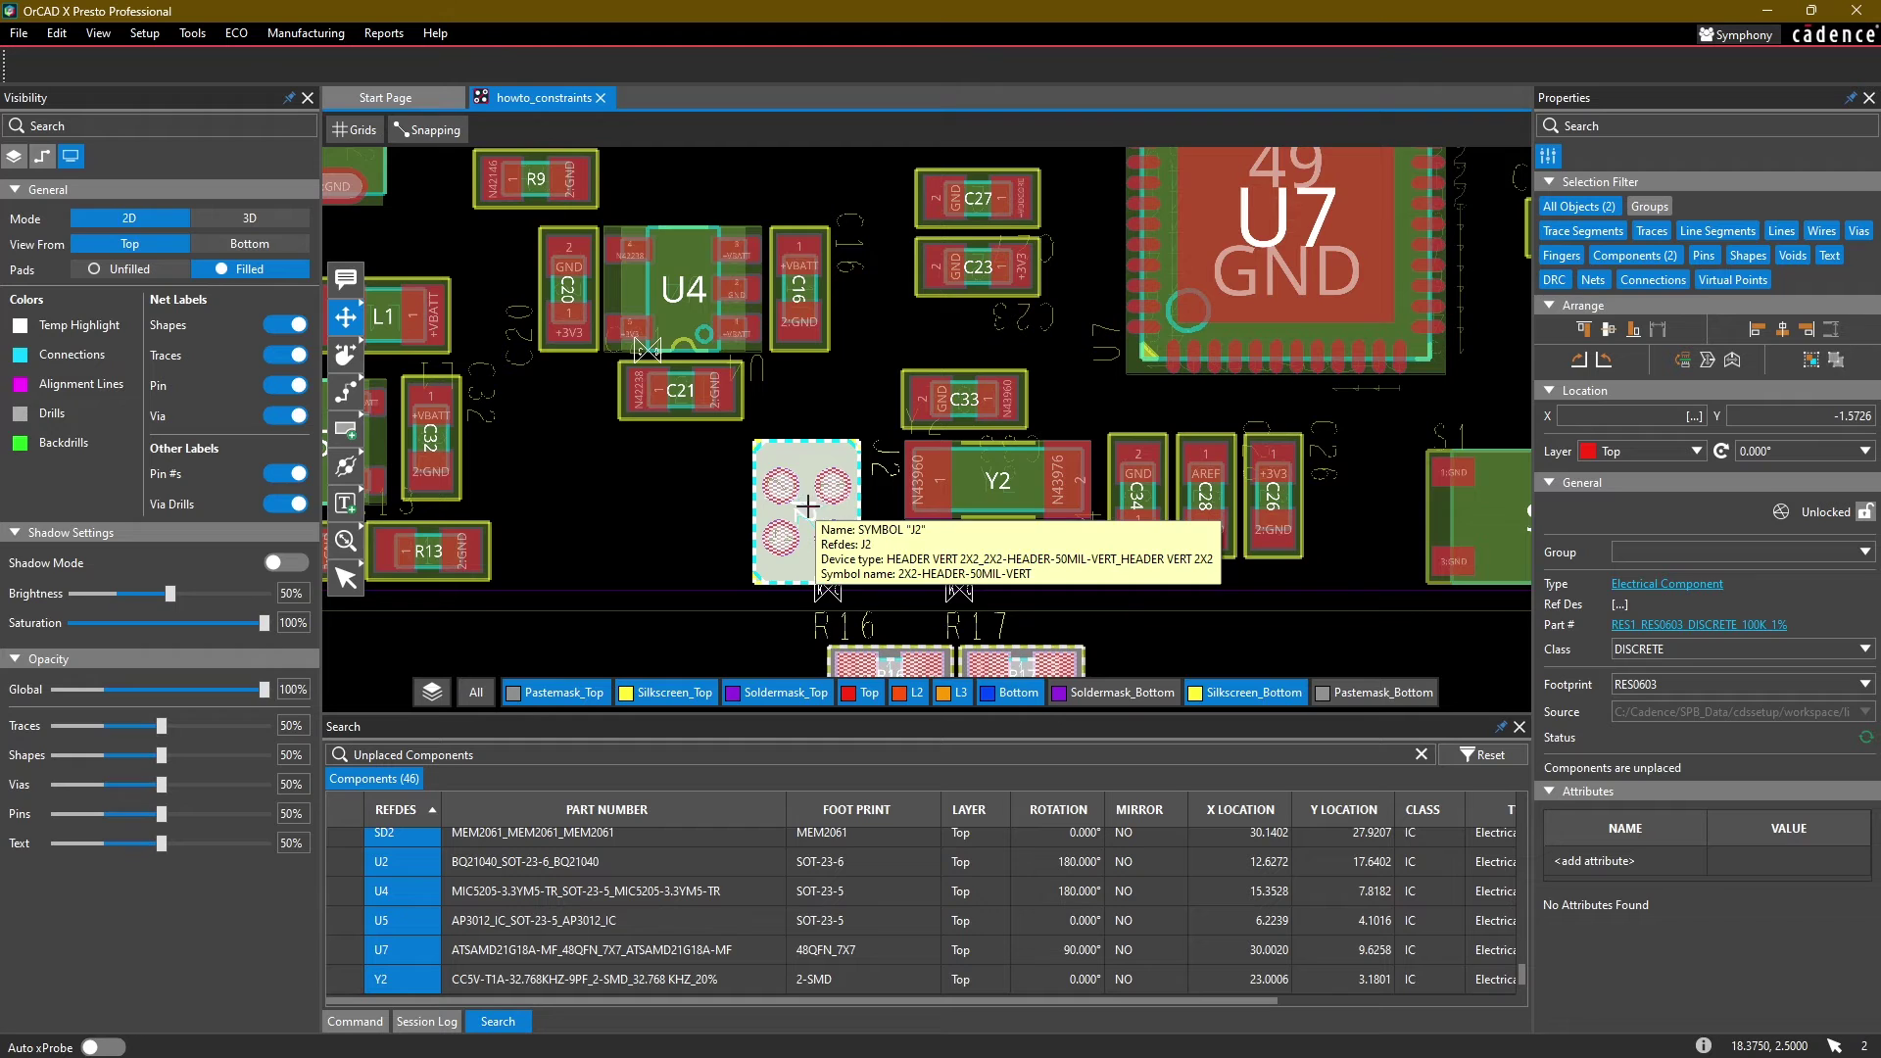
middle_click_drag(906, 477, 755, 468)
left_click(850, 473)
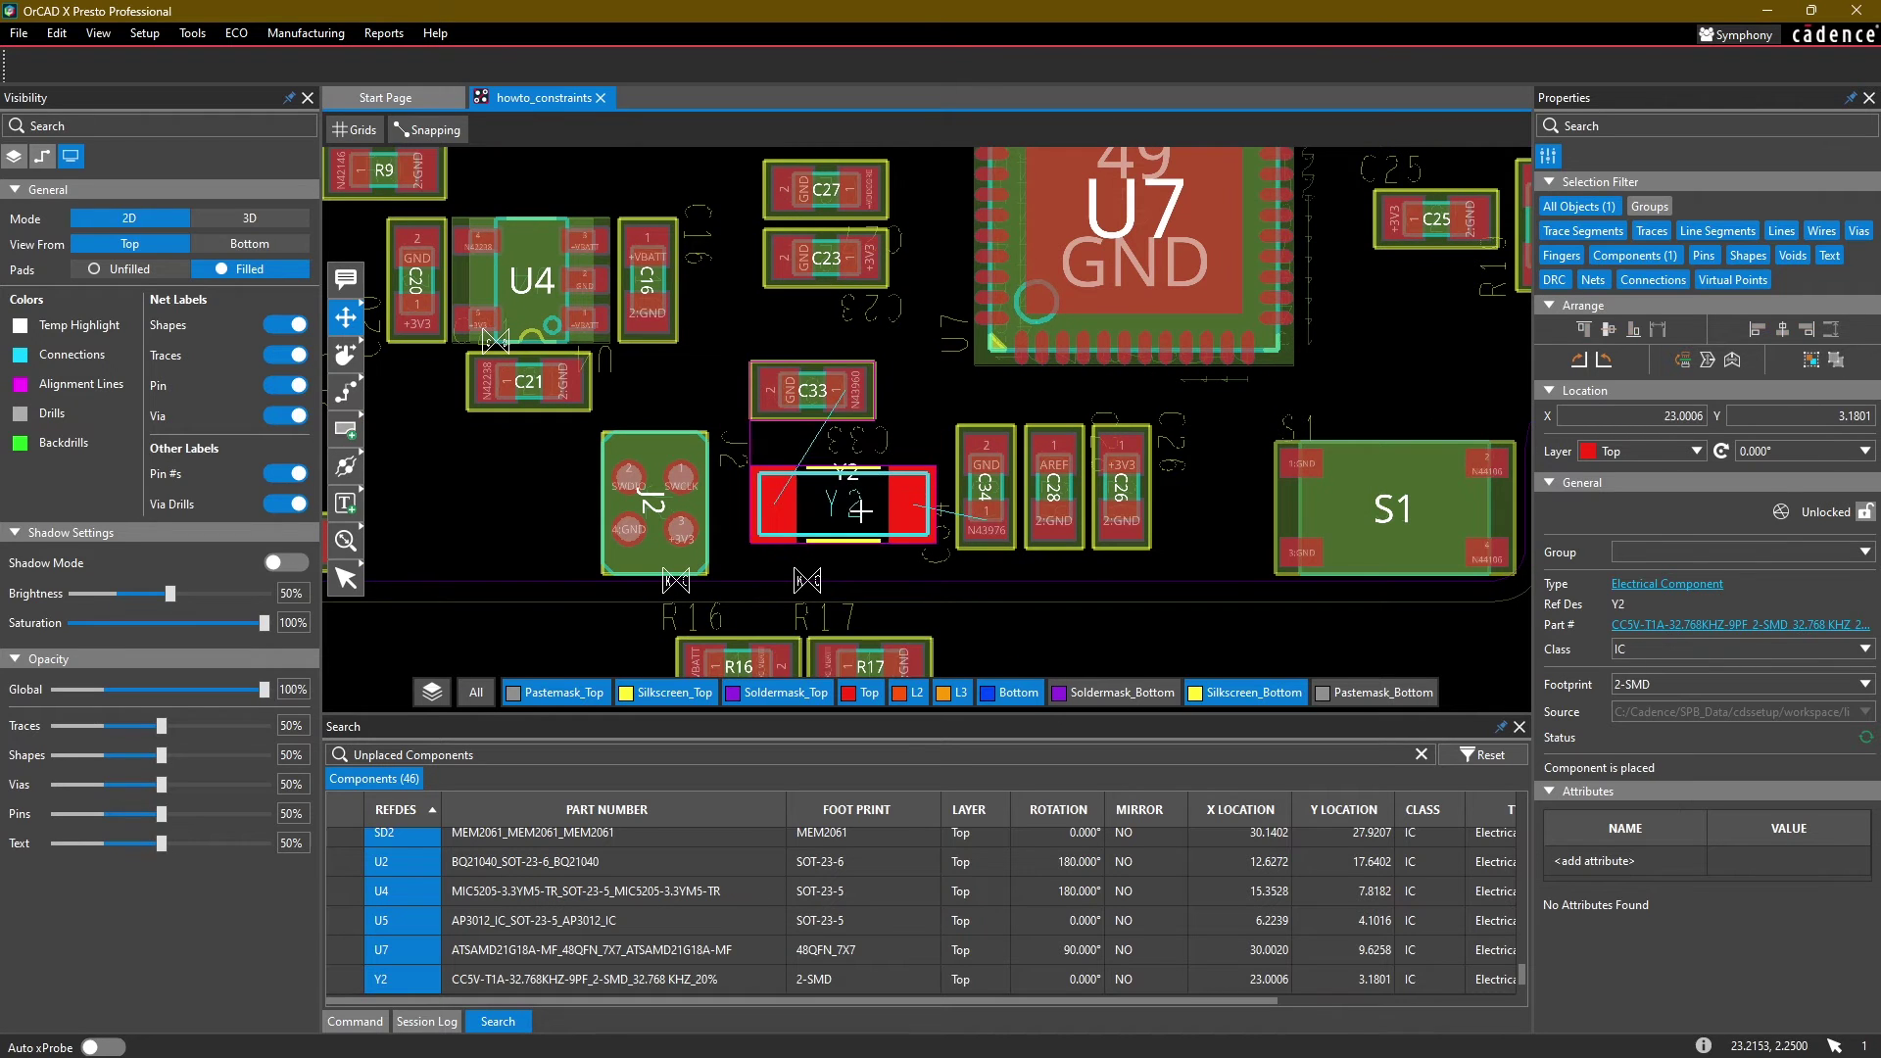
left_click_drag(862, 509, 862, 510)
left_click_drag(808, 382, 821, 421)
left_click(872, 512)
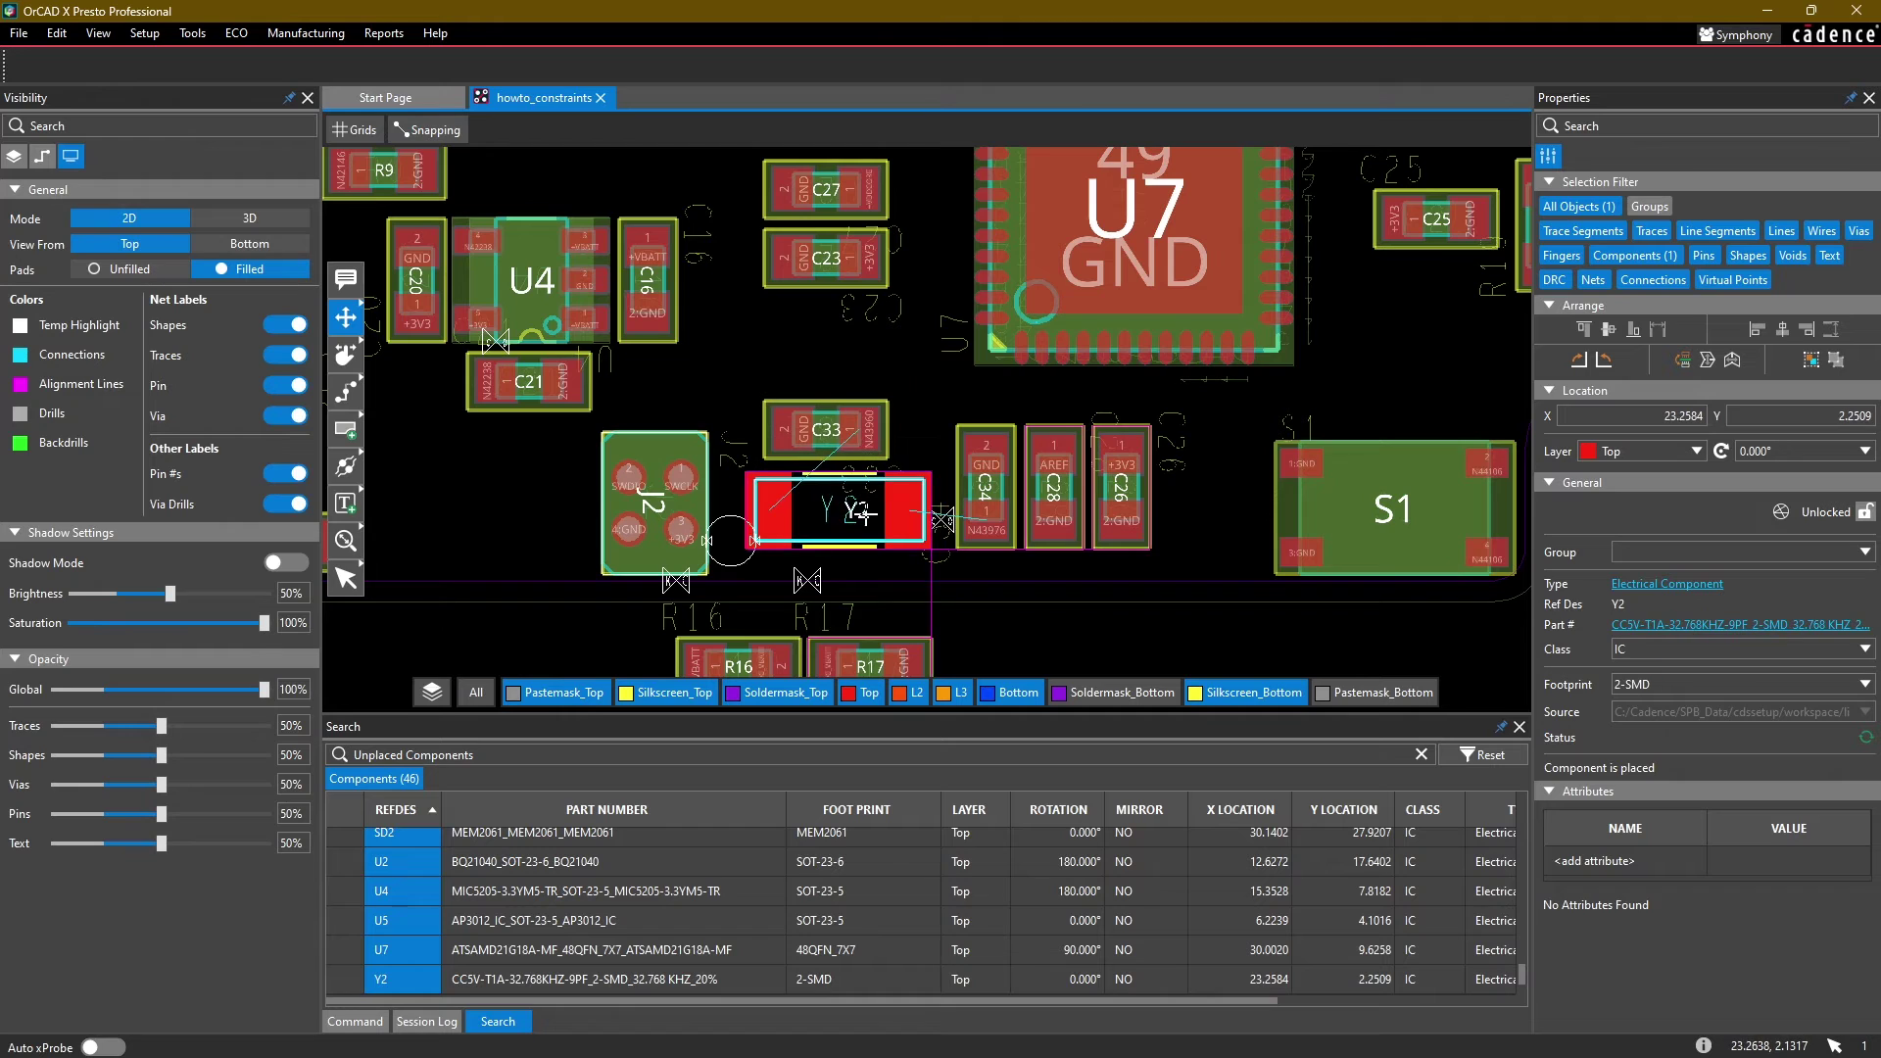
left_click_drag(863, 512, 855, 512)
left_click(814, 432)
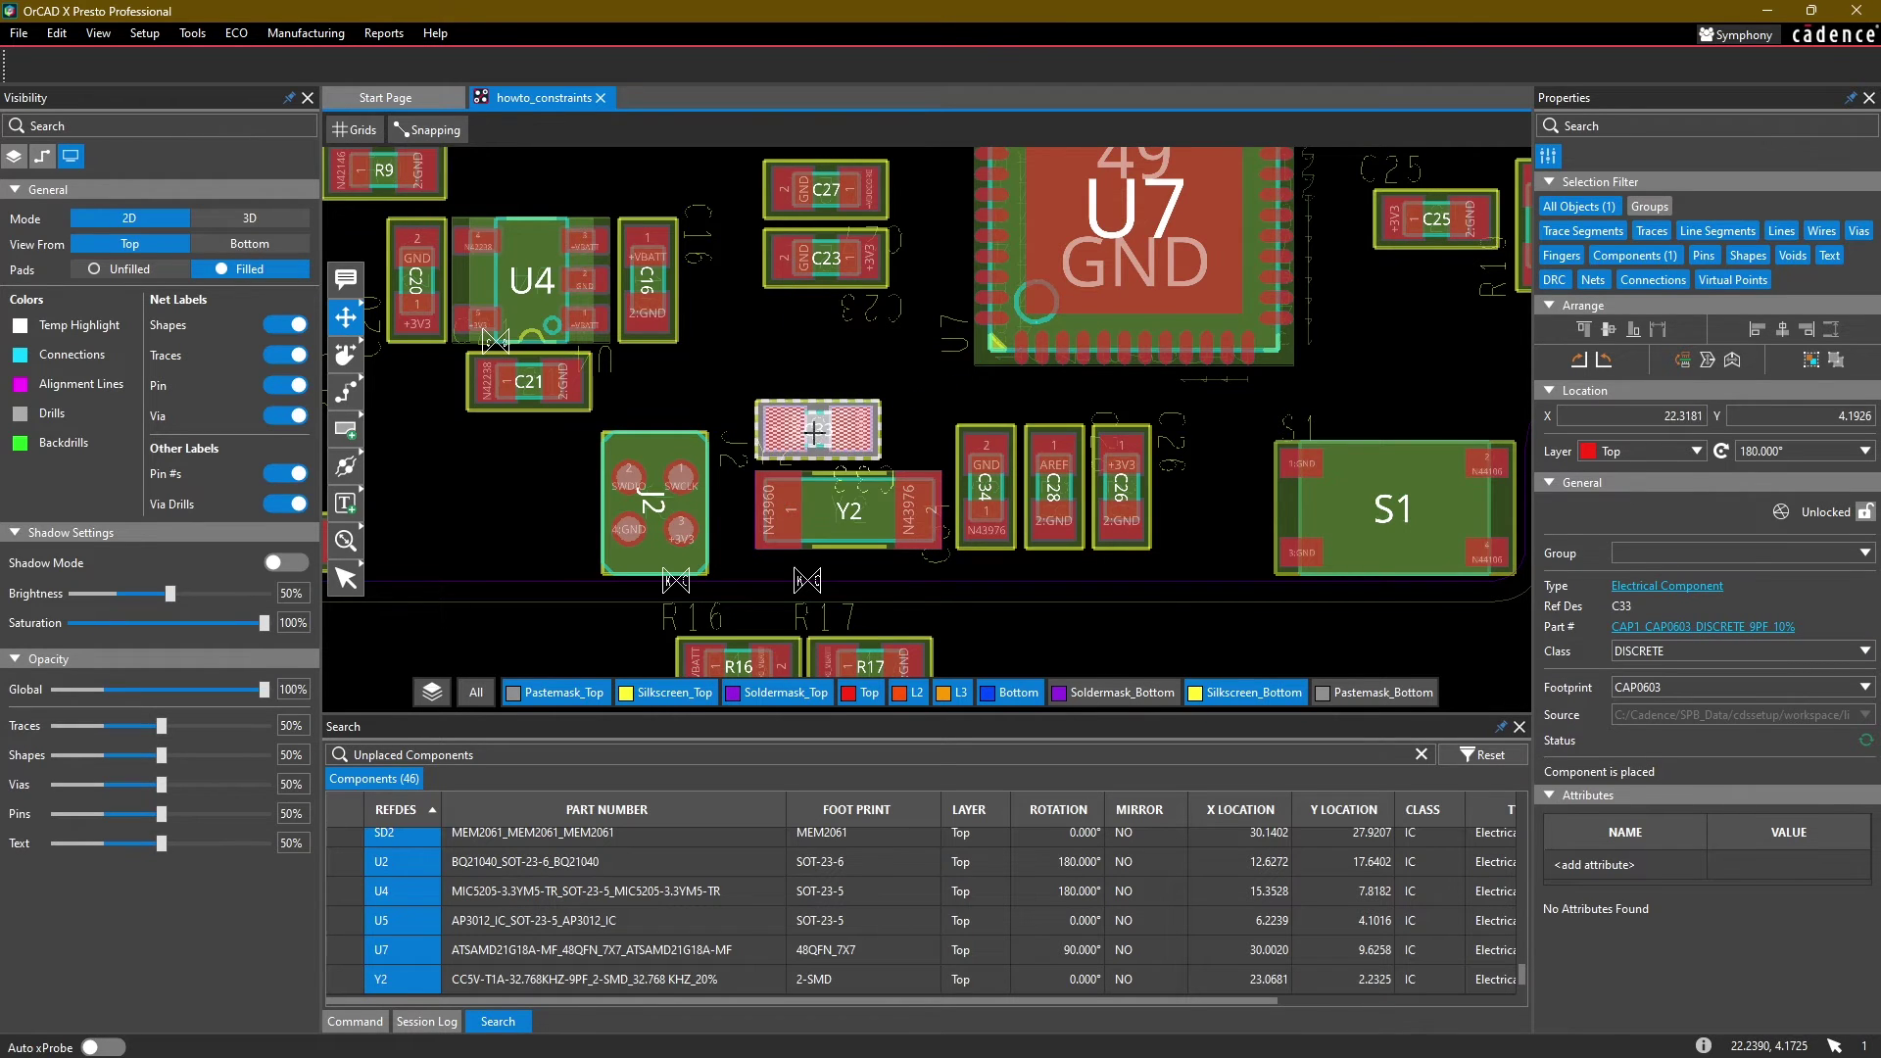
left_click(865, 344)
Step: Shift capacitors C23 and C27 slightly left to align them with C33 at X 22.3181
middle_click_drag(837, 349, 895, 466)
middle_click_drag(789, 440, 812, 490)
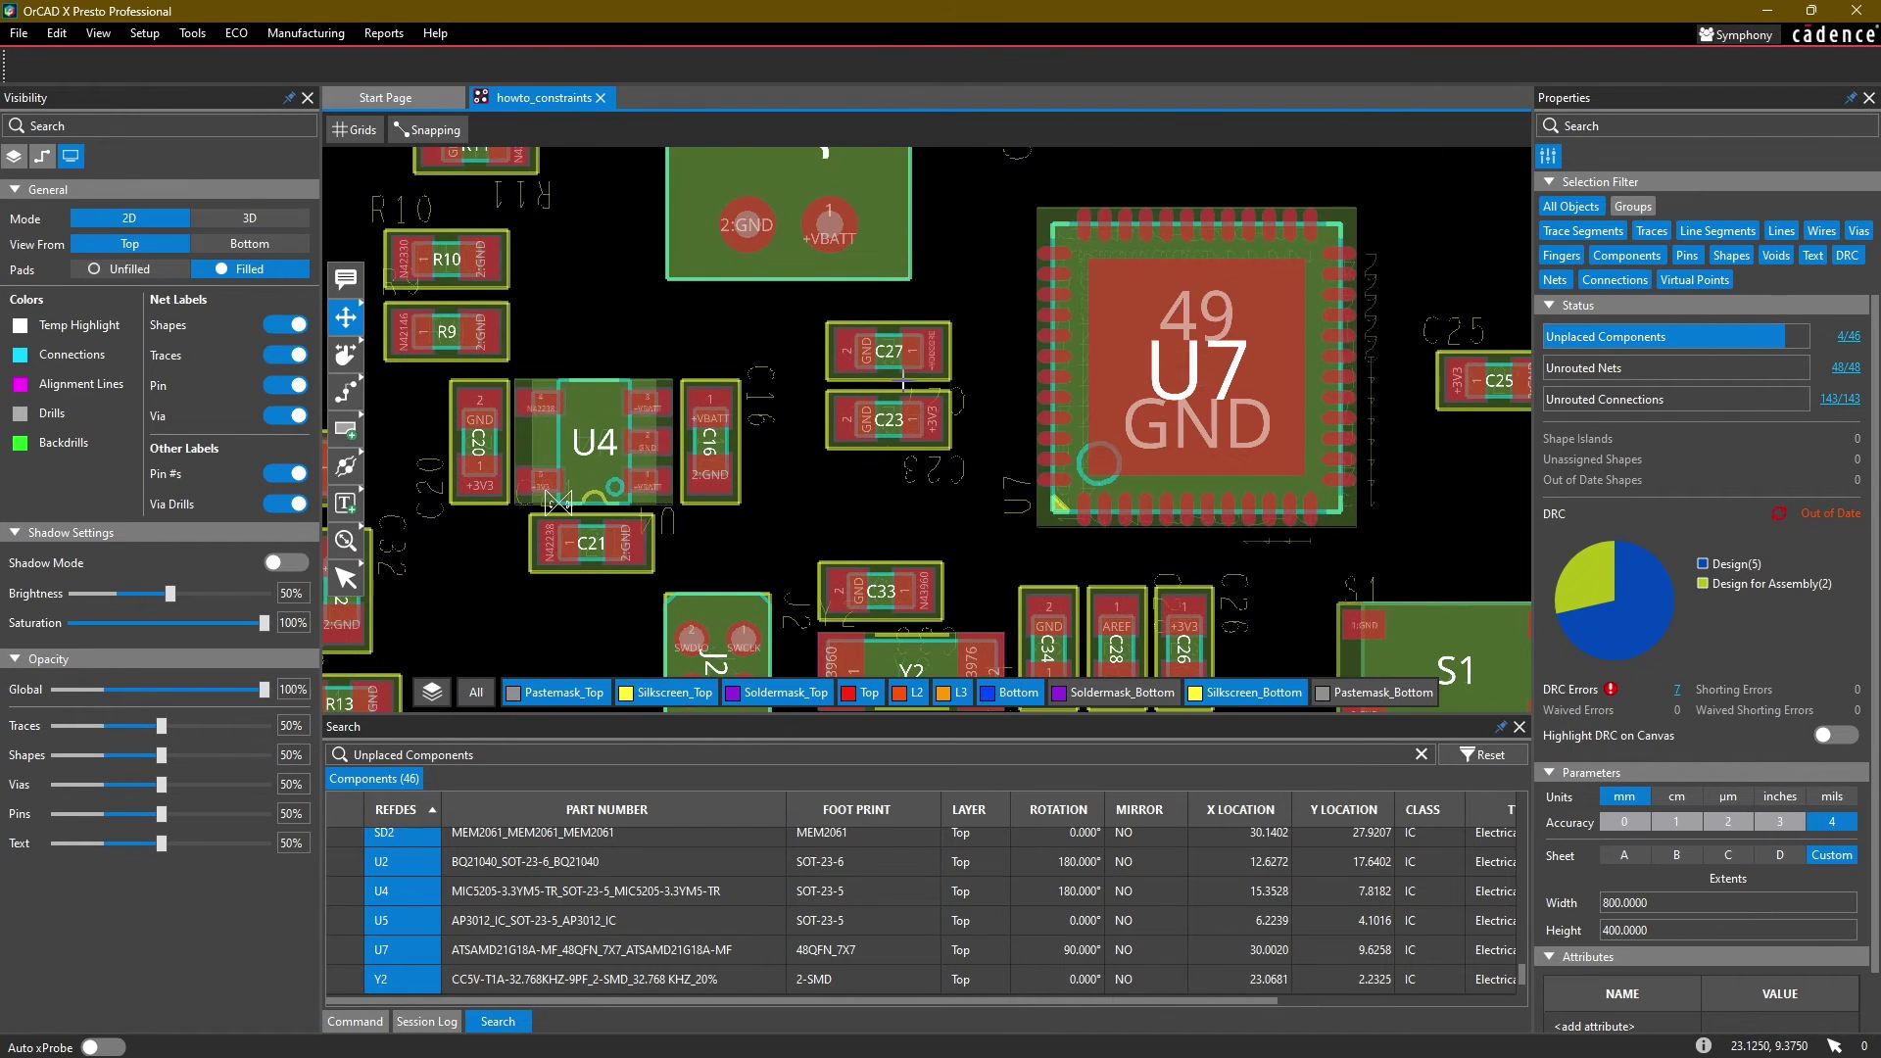
left_click_drag(846, 423, 873, 417)
left_click_drag(881, 347, 873, 342)
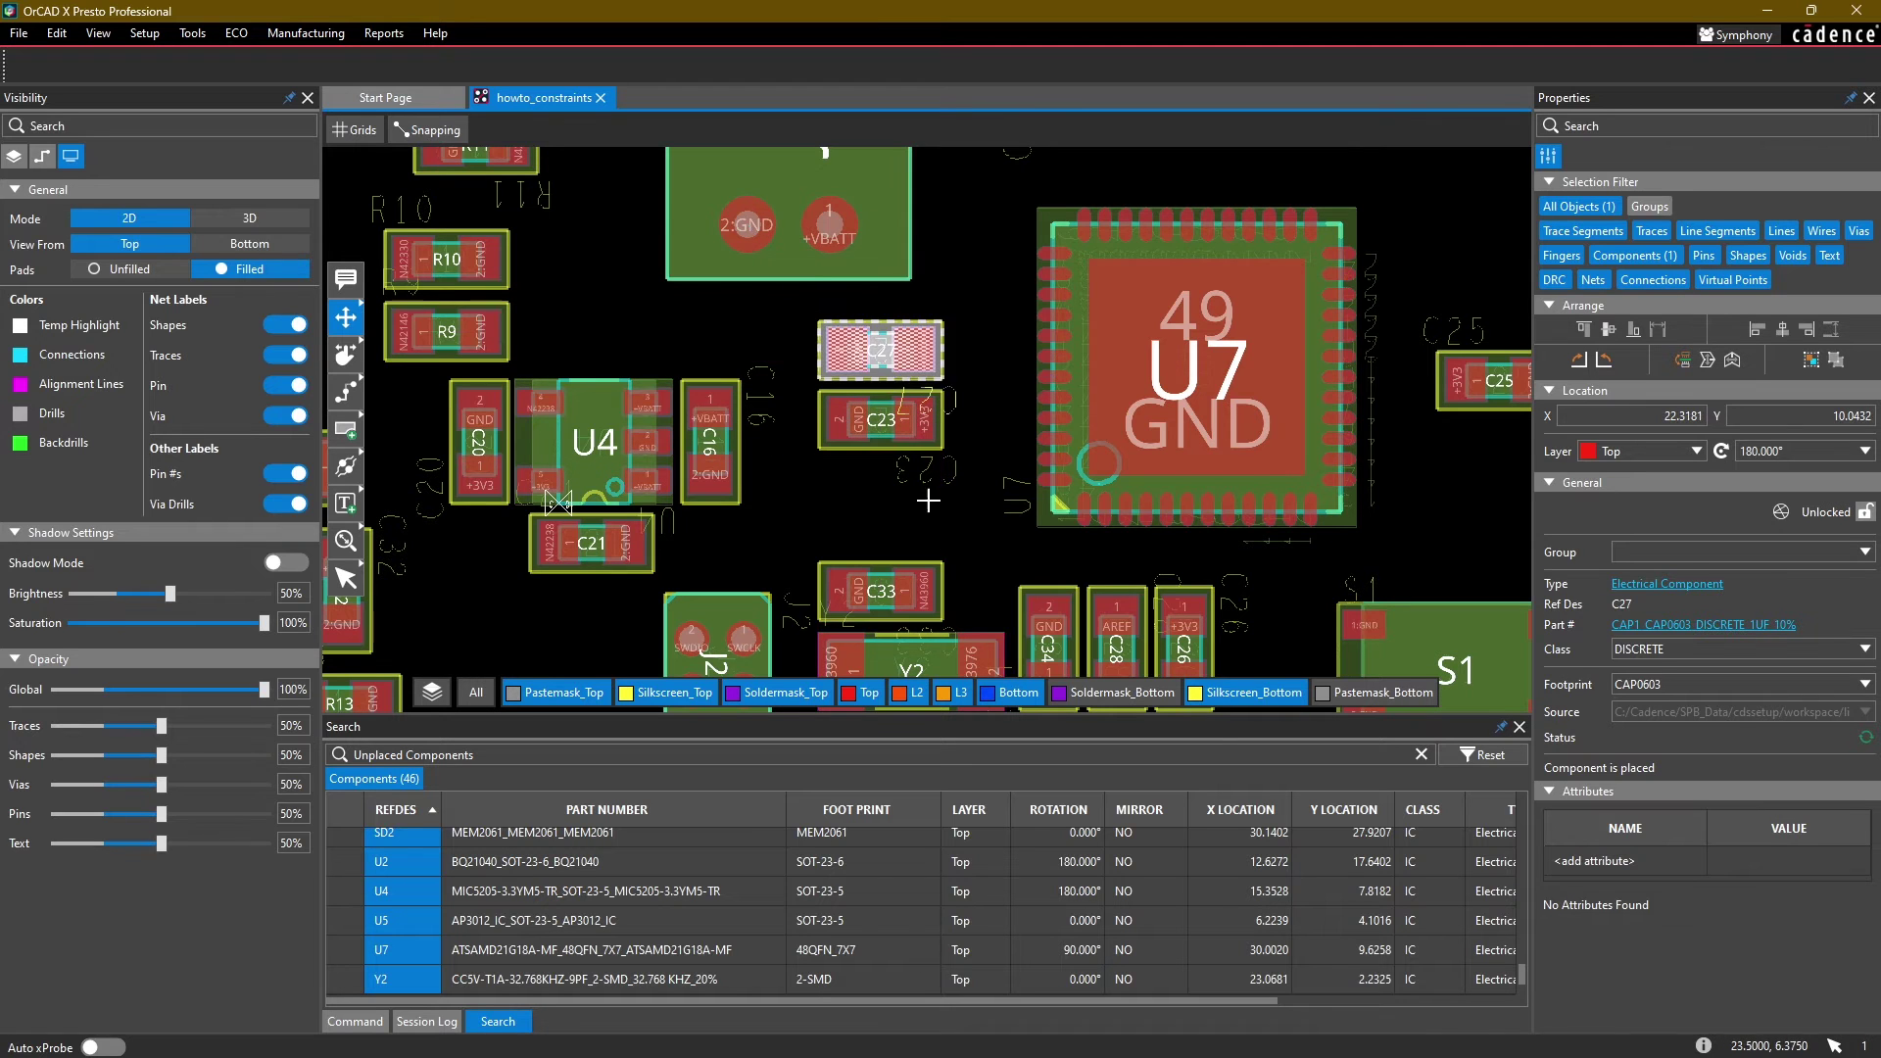
left_click(924, 492)
Step: Place resistor R16 horizontally above C33, aligned with it at 22.3181, 5.8518
scroll(917, 503, "down", 2)
middle_click_drag(908, 574, 902, 388)
scroll(892, 405, "up", 2)
left_click(831, 555)
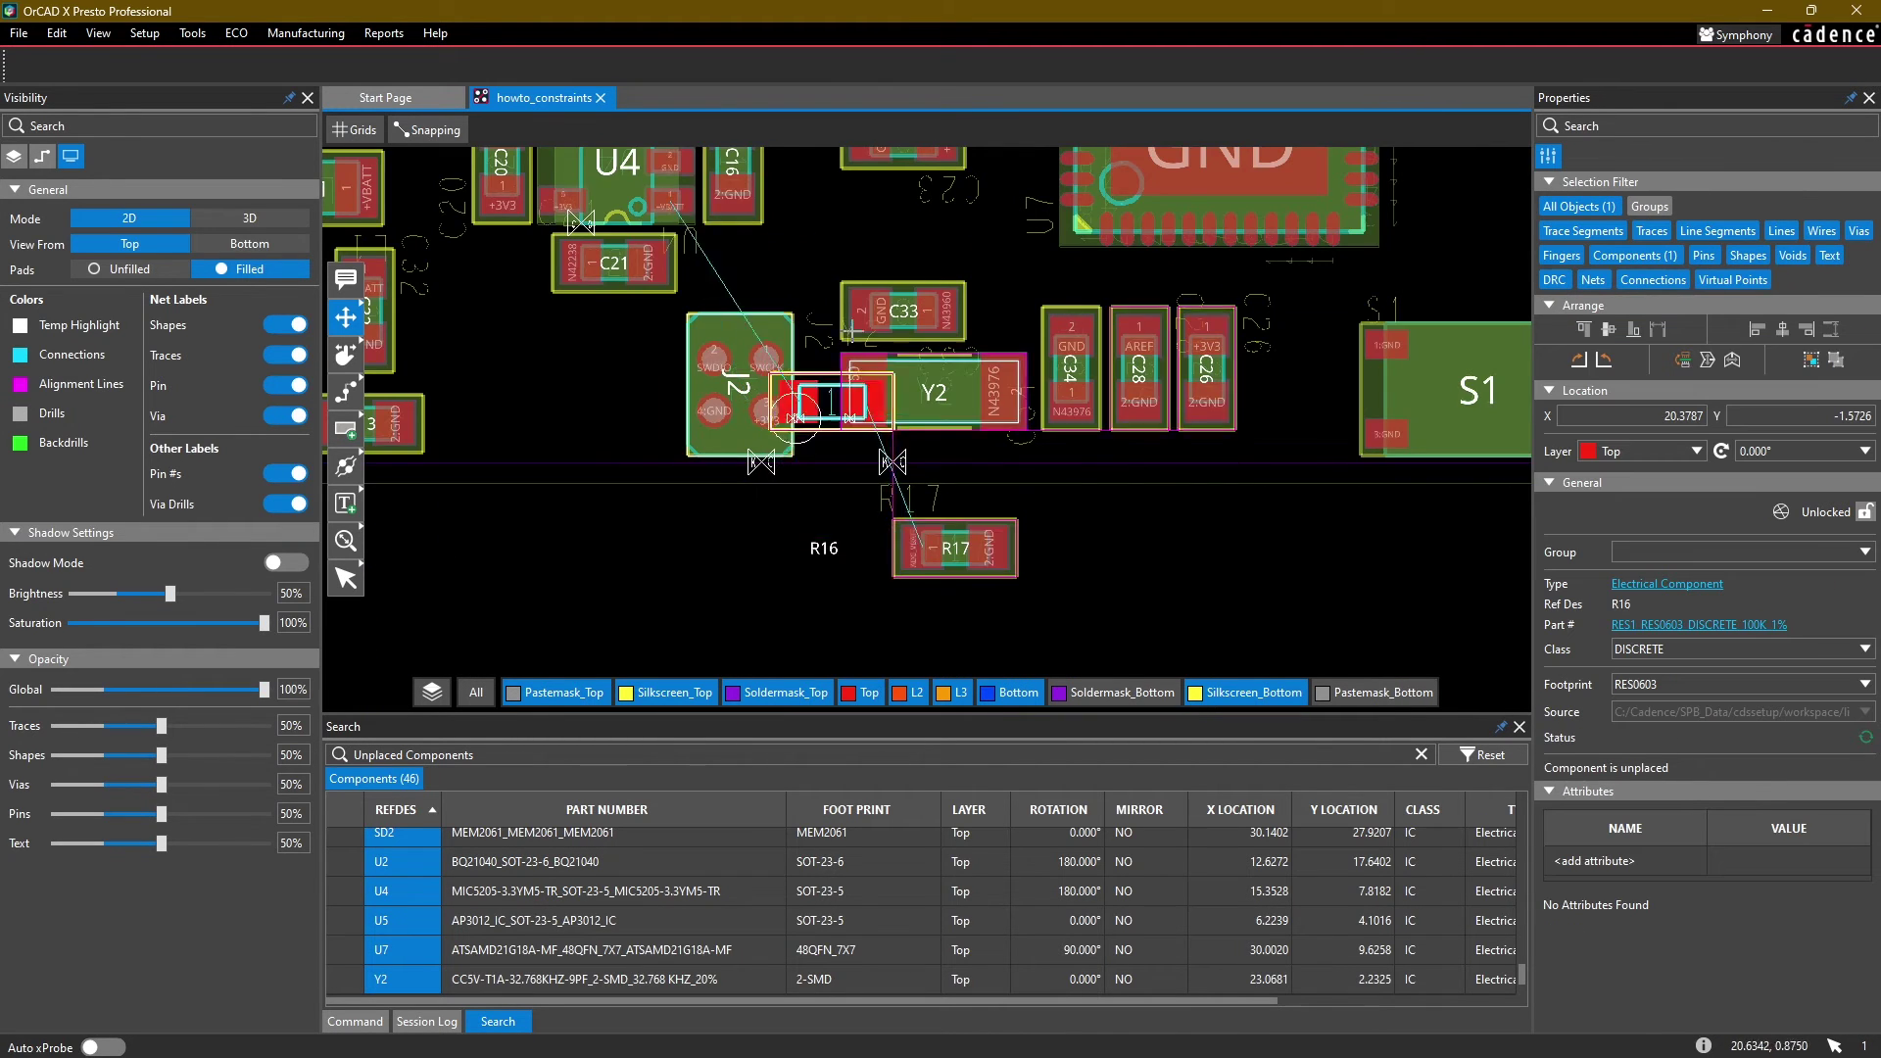
middle_click_drag(853, 259, 825, 430)
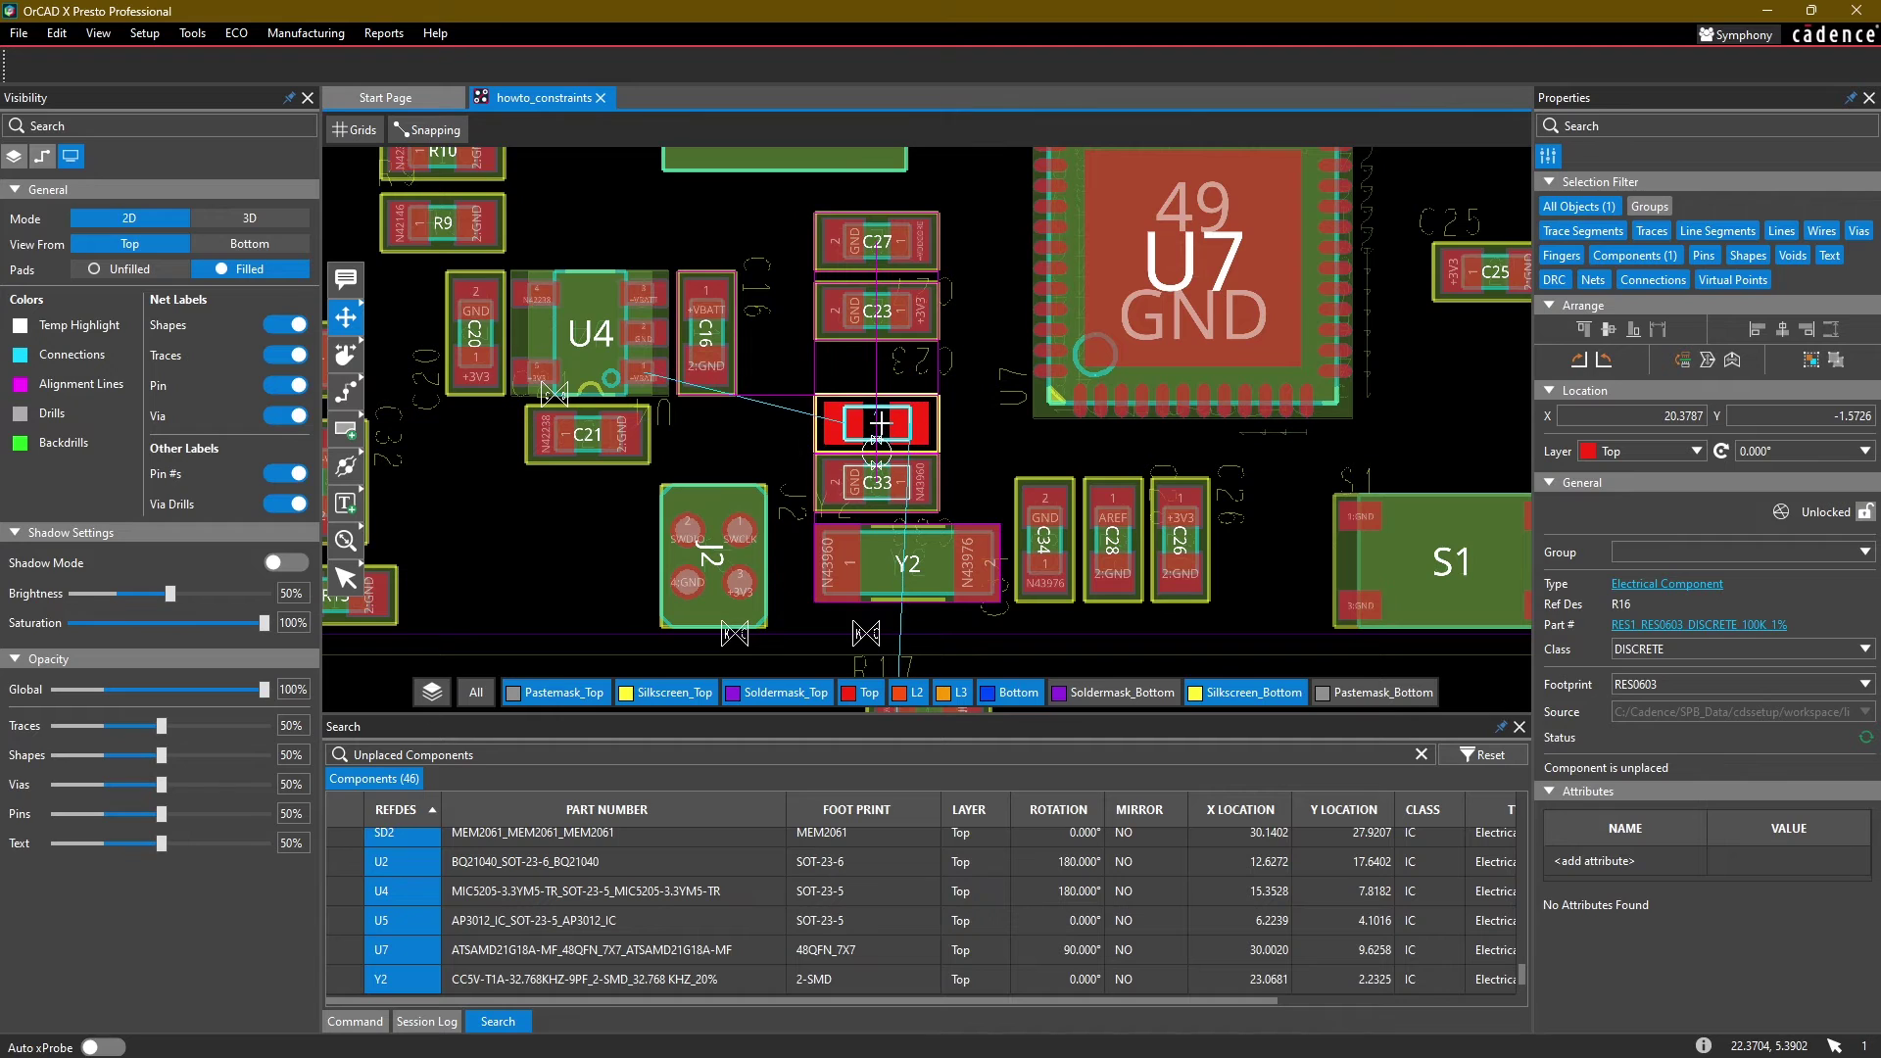
left_click(881, 432)
Step: Turn off Alignment Guides and place resistor R17 at 270° between R16 and U7, at 24.9177, 6.2870
left_click(428, 130)
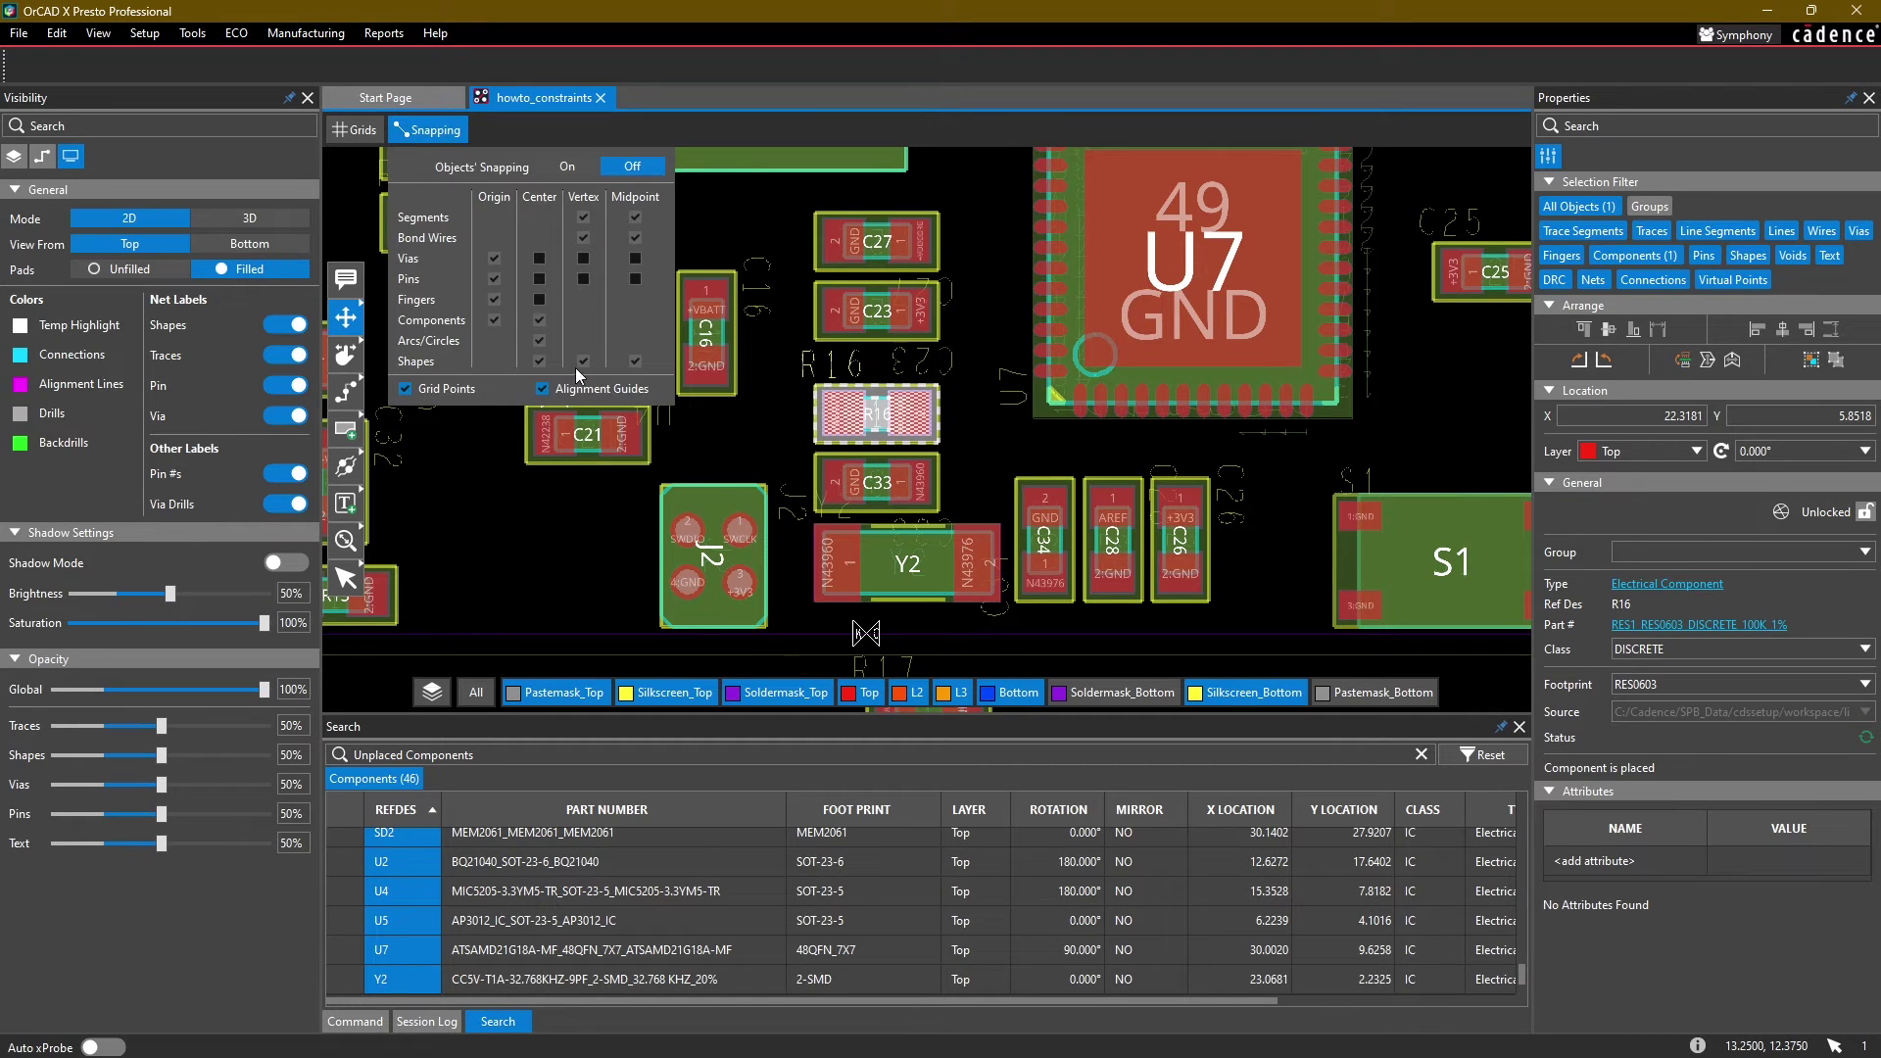
left_click(764, 399)
middle_click_drag(772, 348, 882, 491)
left_click(991, 566)
key("r")
left_click(1047, 497)
Step: Move resistor R16 beside C16 with a 270° rotation and align it level with C16
scroll(921, 486, "up", 2)
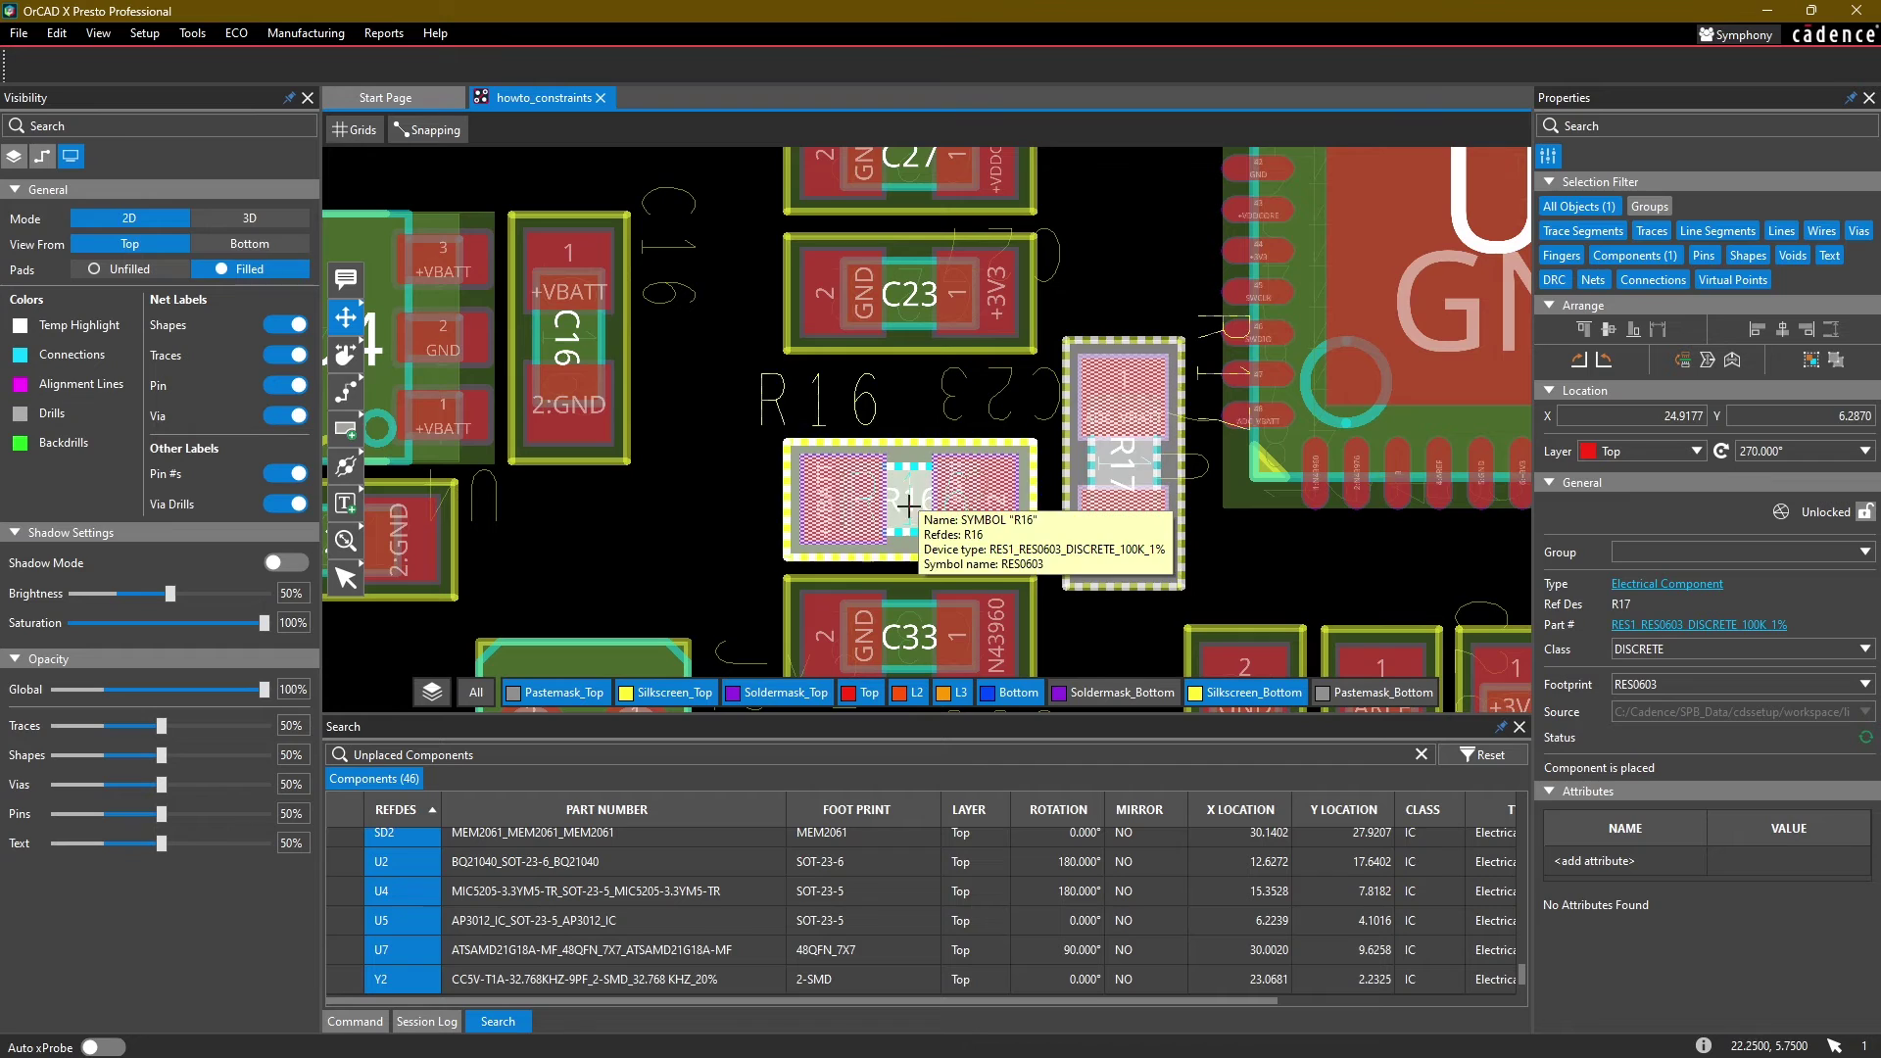
left_click(895, 496)
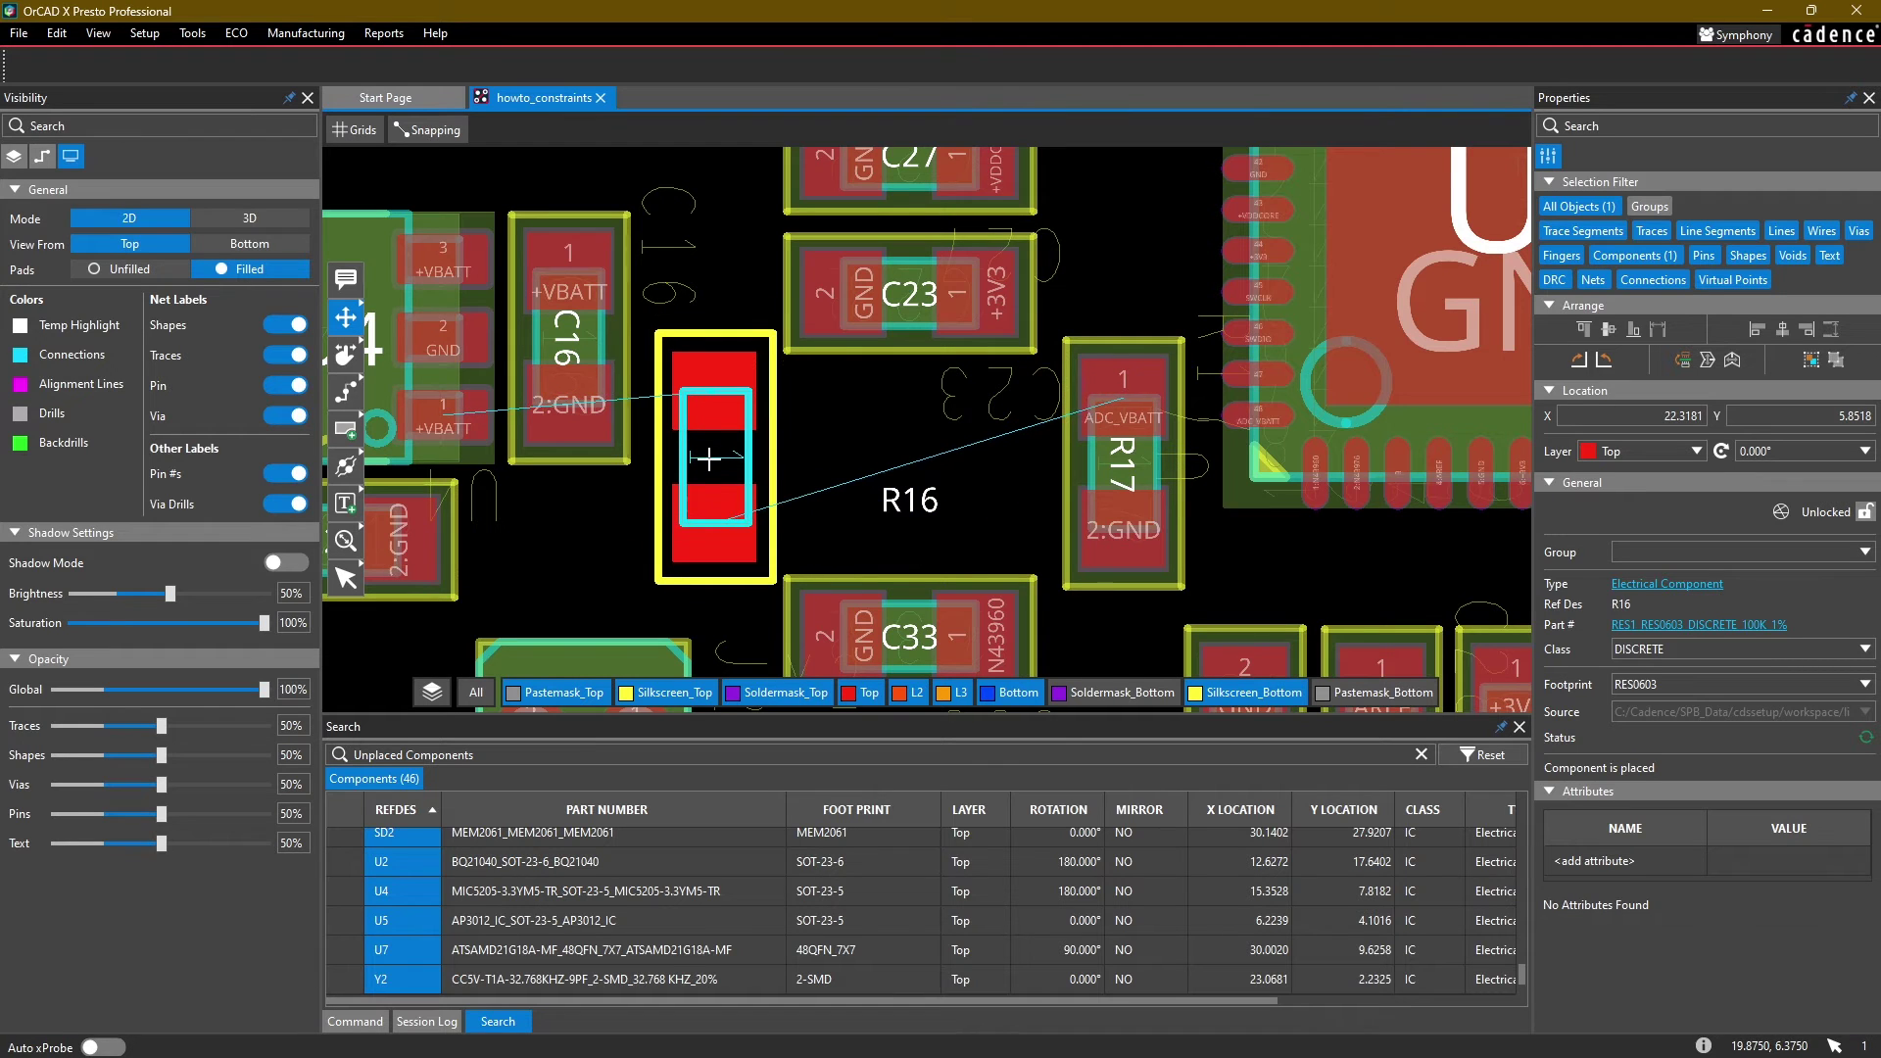
left_click(709, 459)
left_click(714, 458)
key("r")
key("r")
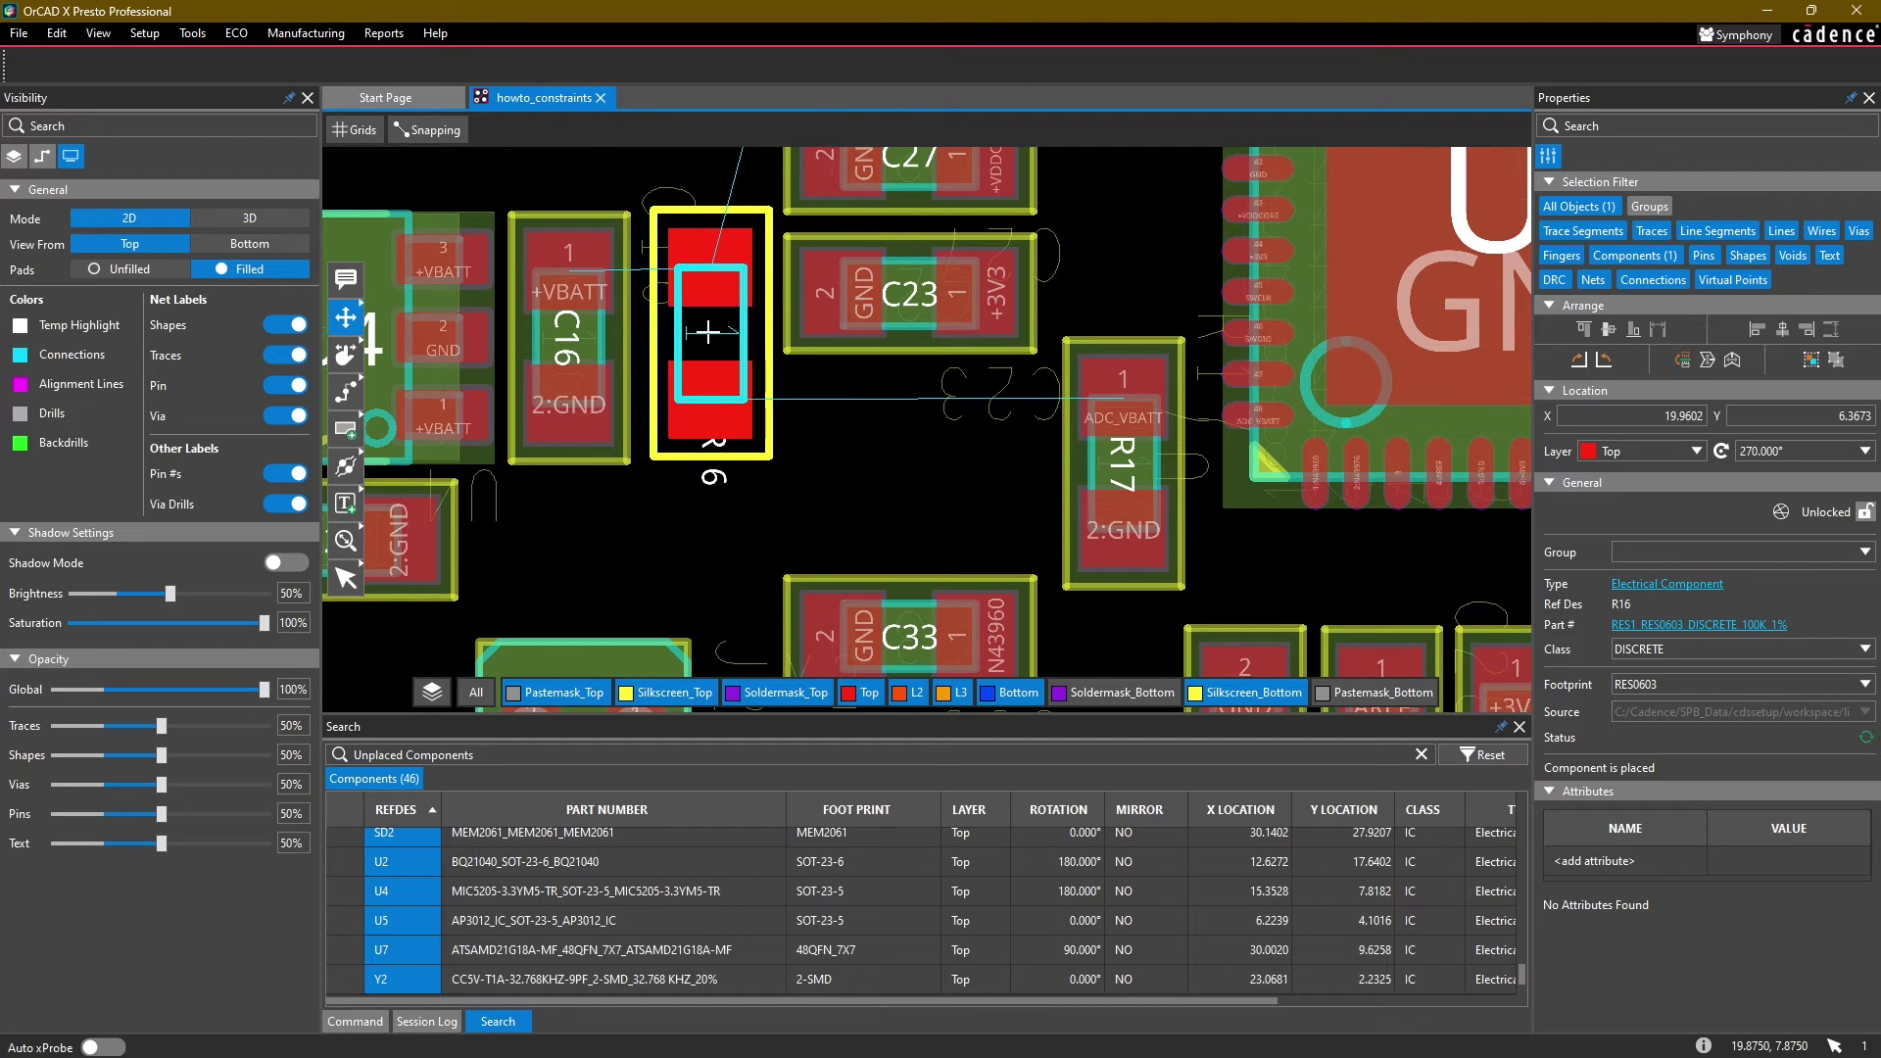
left_click(699, 345)
left_click(588, 345, "ctrl")
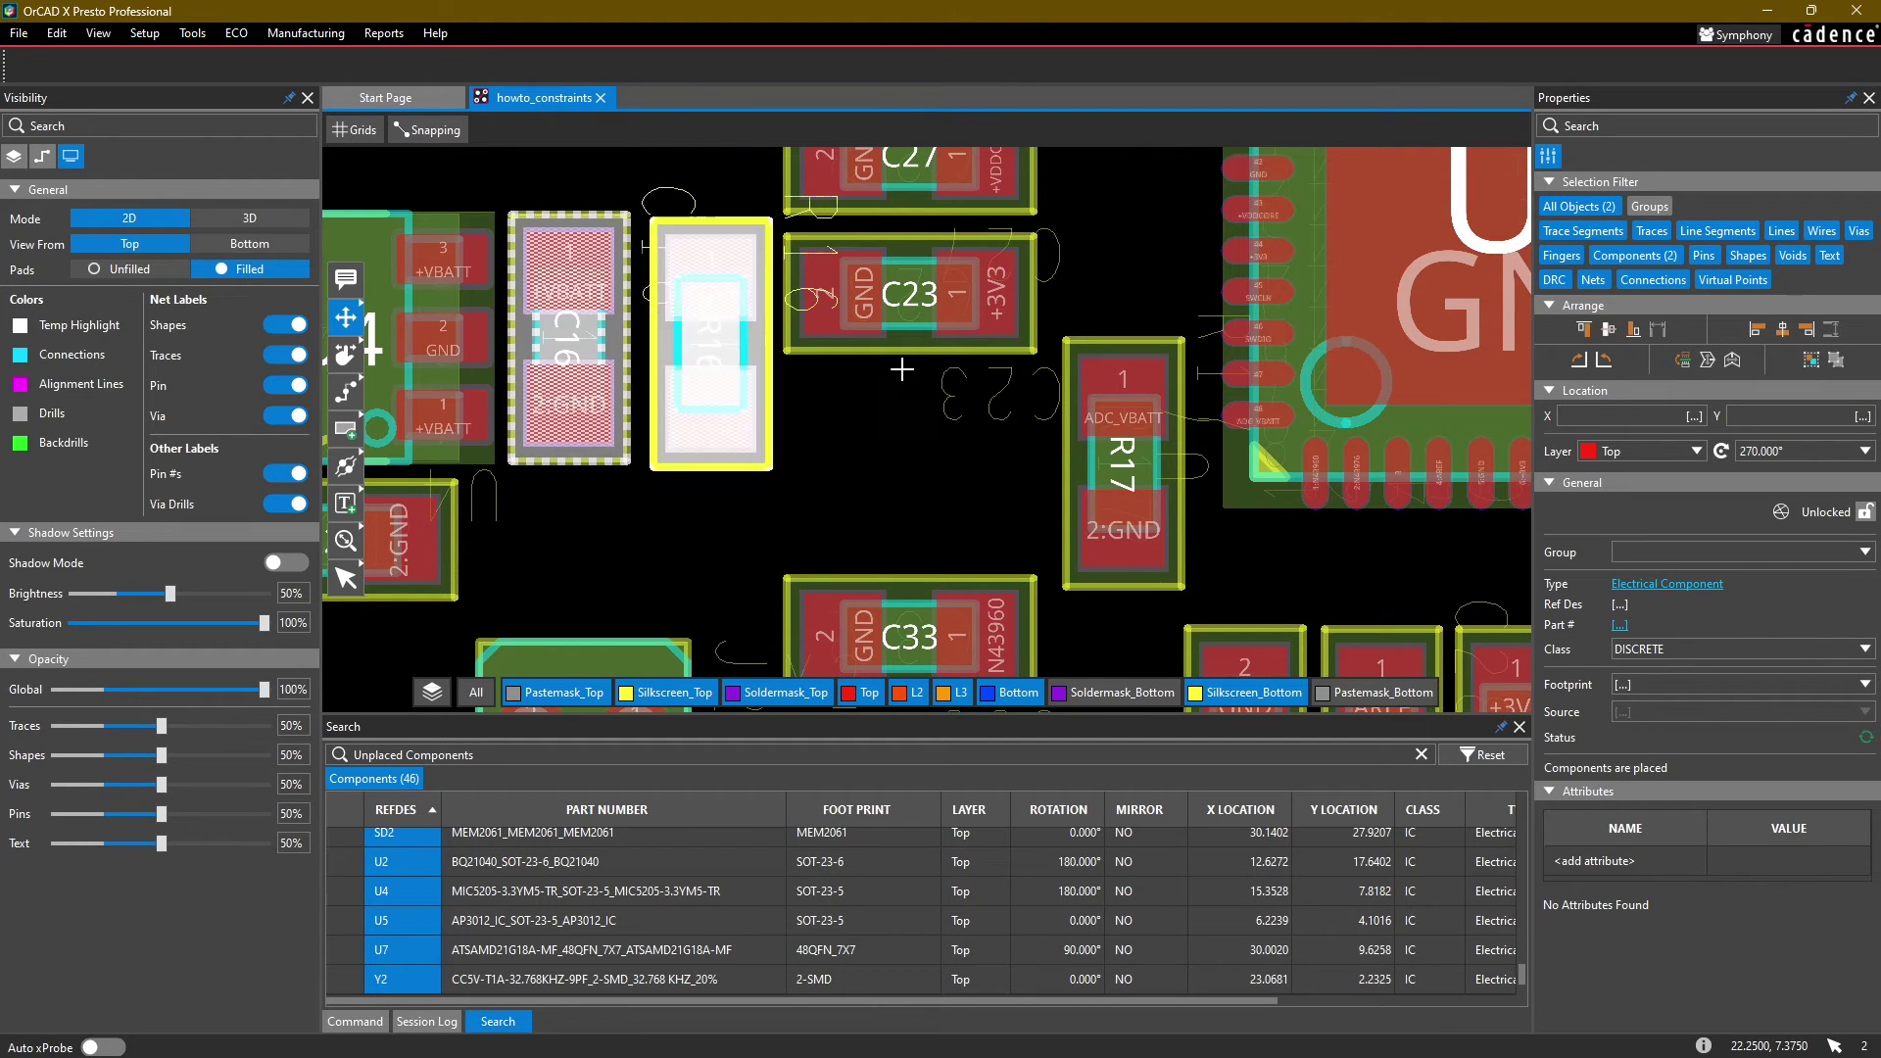
left_click(890, 471)
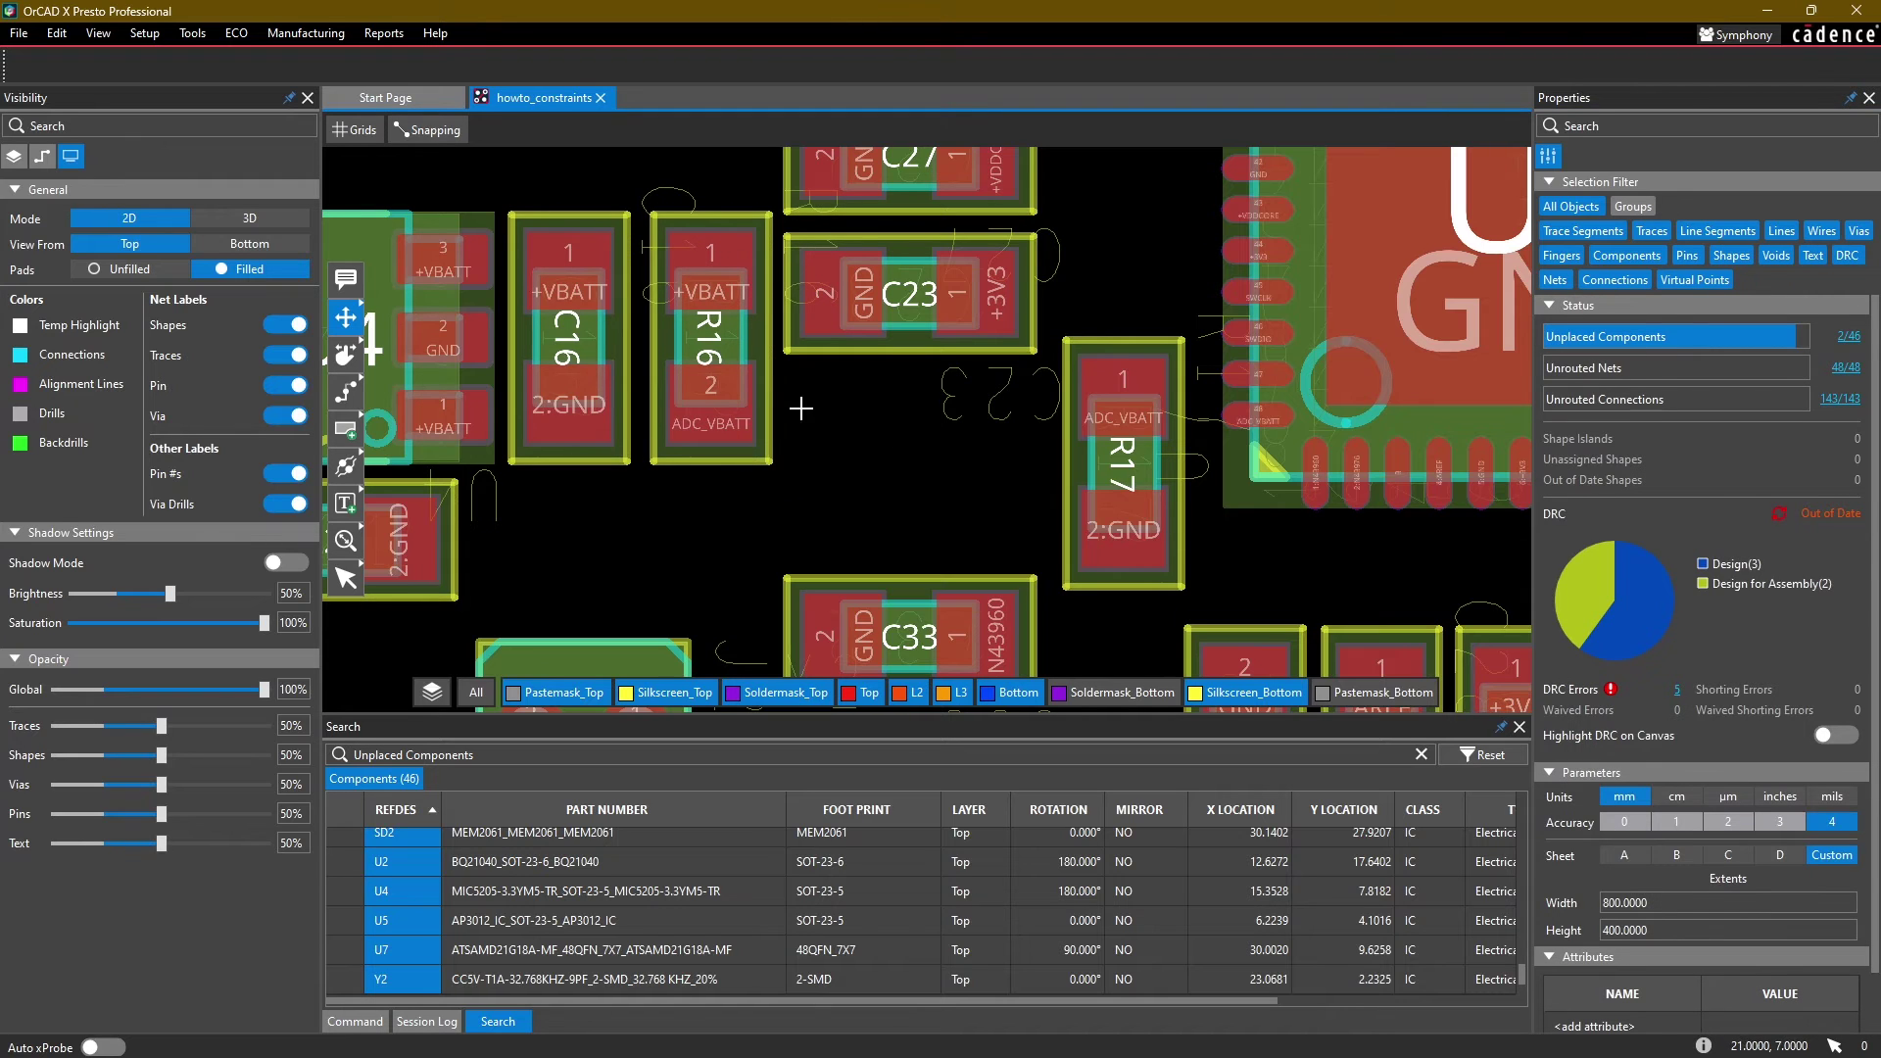
Step: Move resistor R17 between C23 and C33 with 0° rotation and align it vertically in a column with C33
left_click(1092, 462)
key("r")
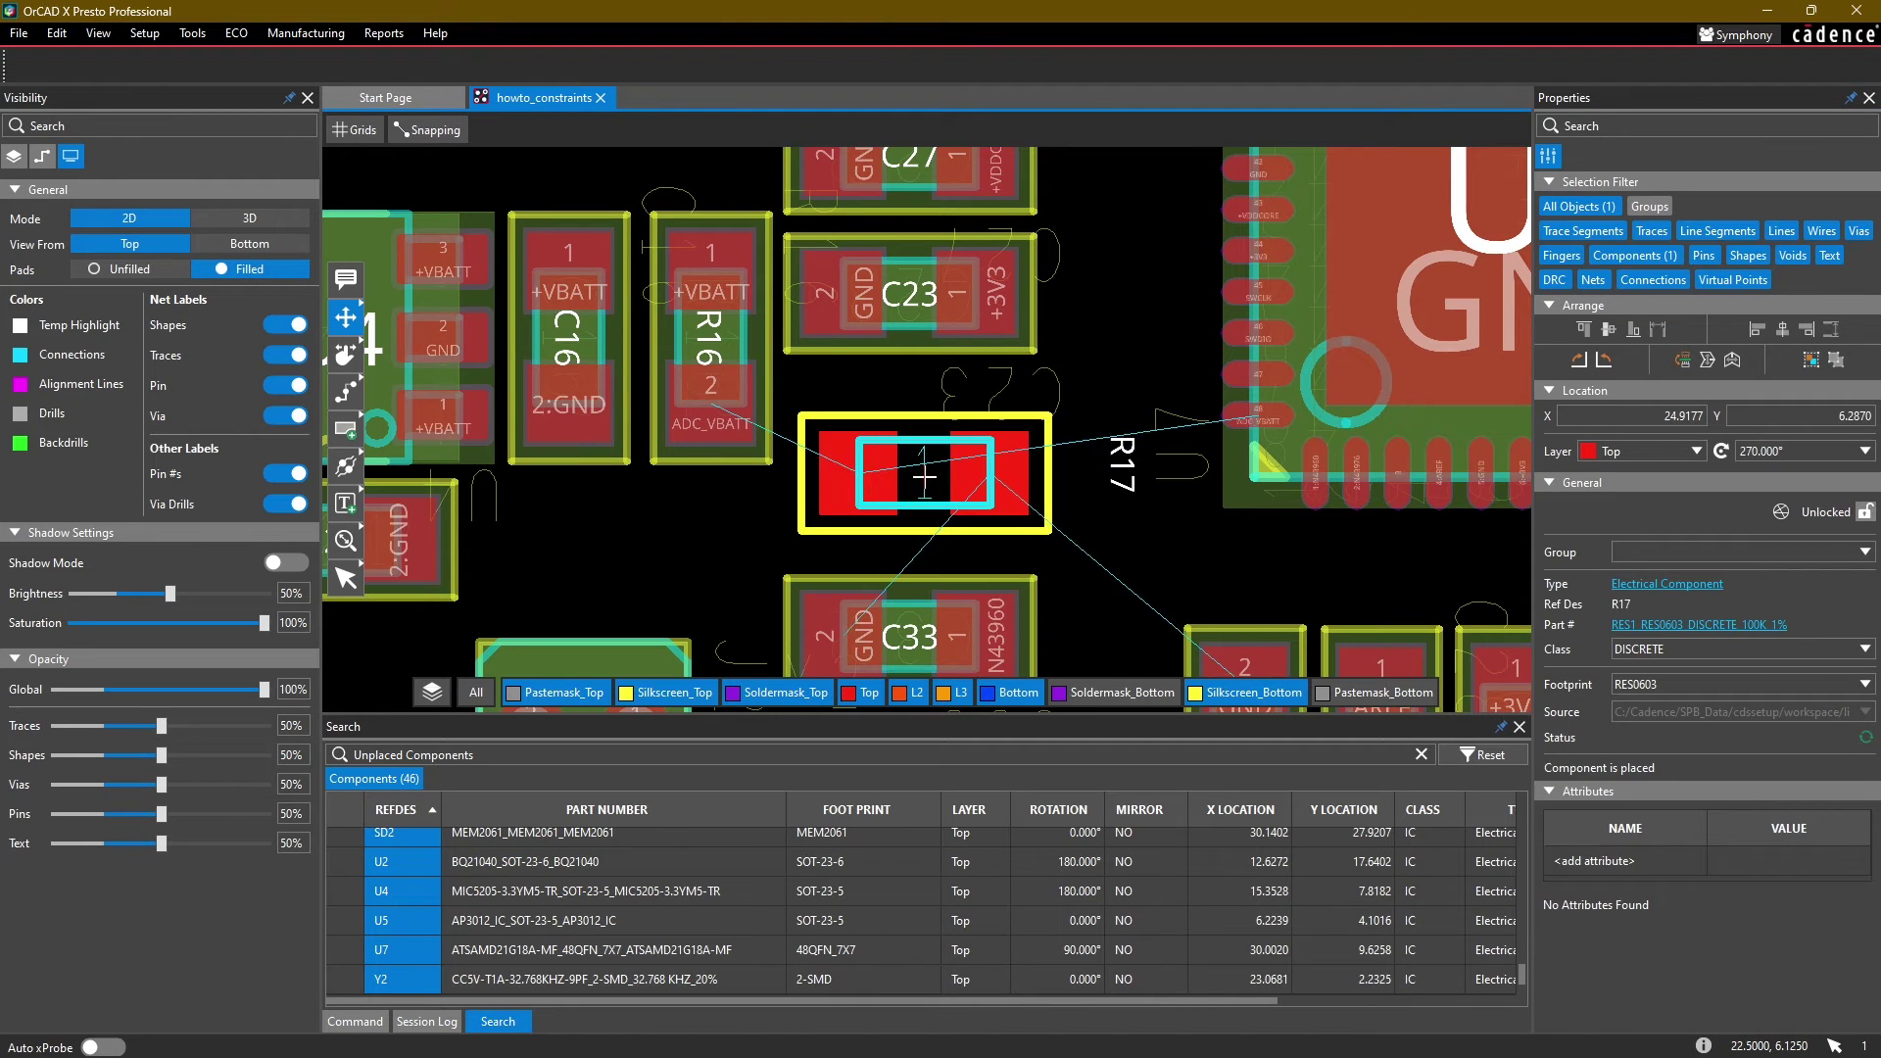
left_click(913, 498)
left_click(913, 495)
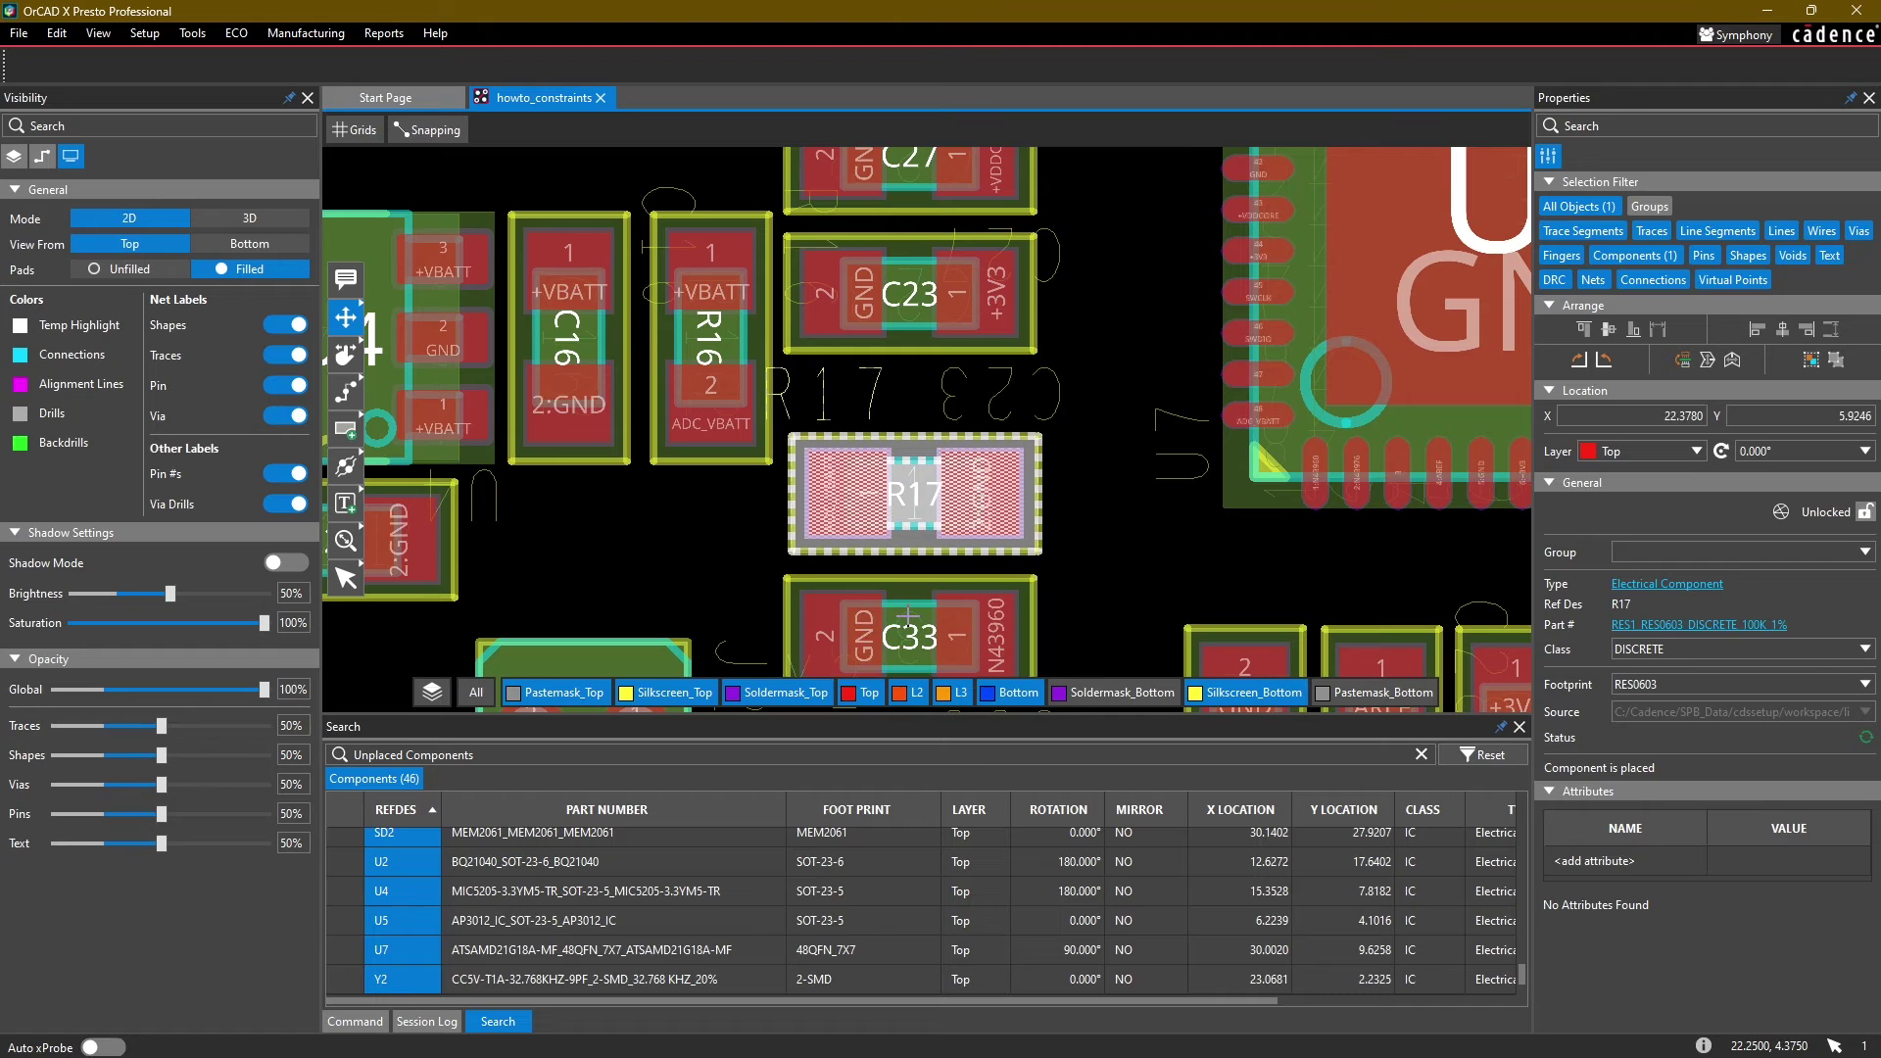
left_click(912, 632, "ctrl")
left_click(1783, 330)
left_click(1138, 576)
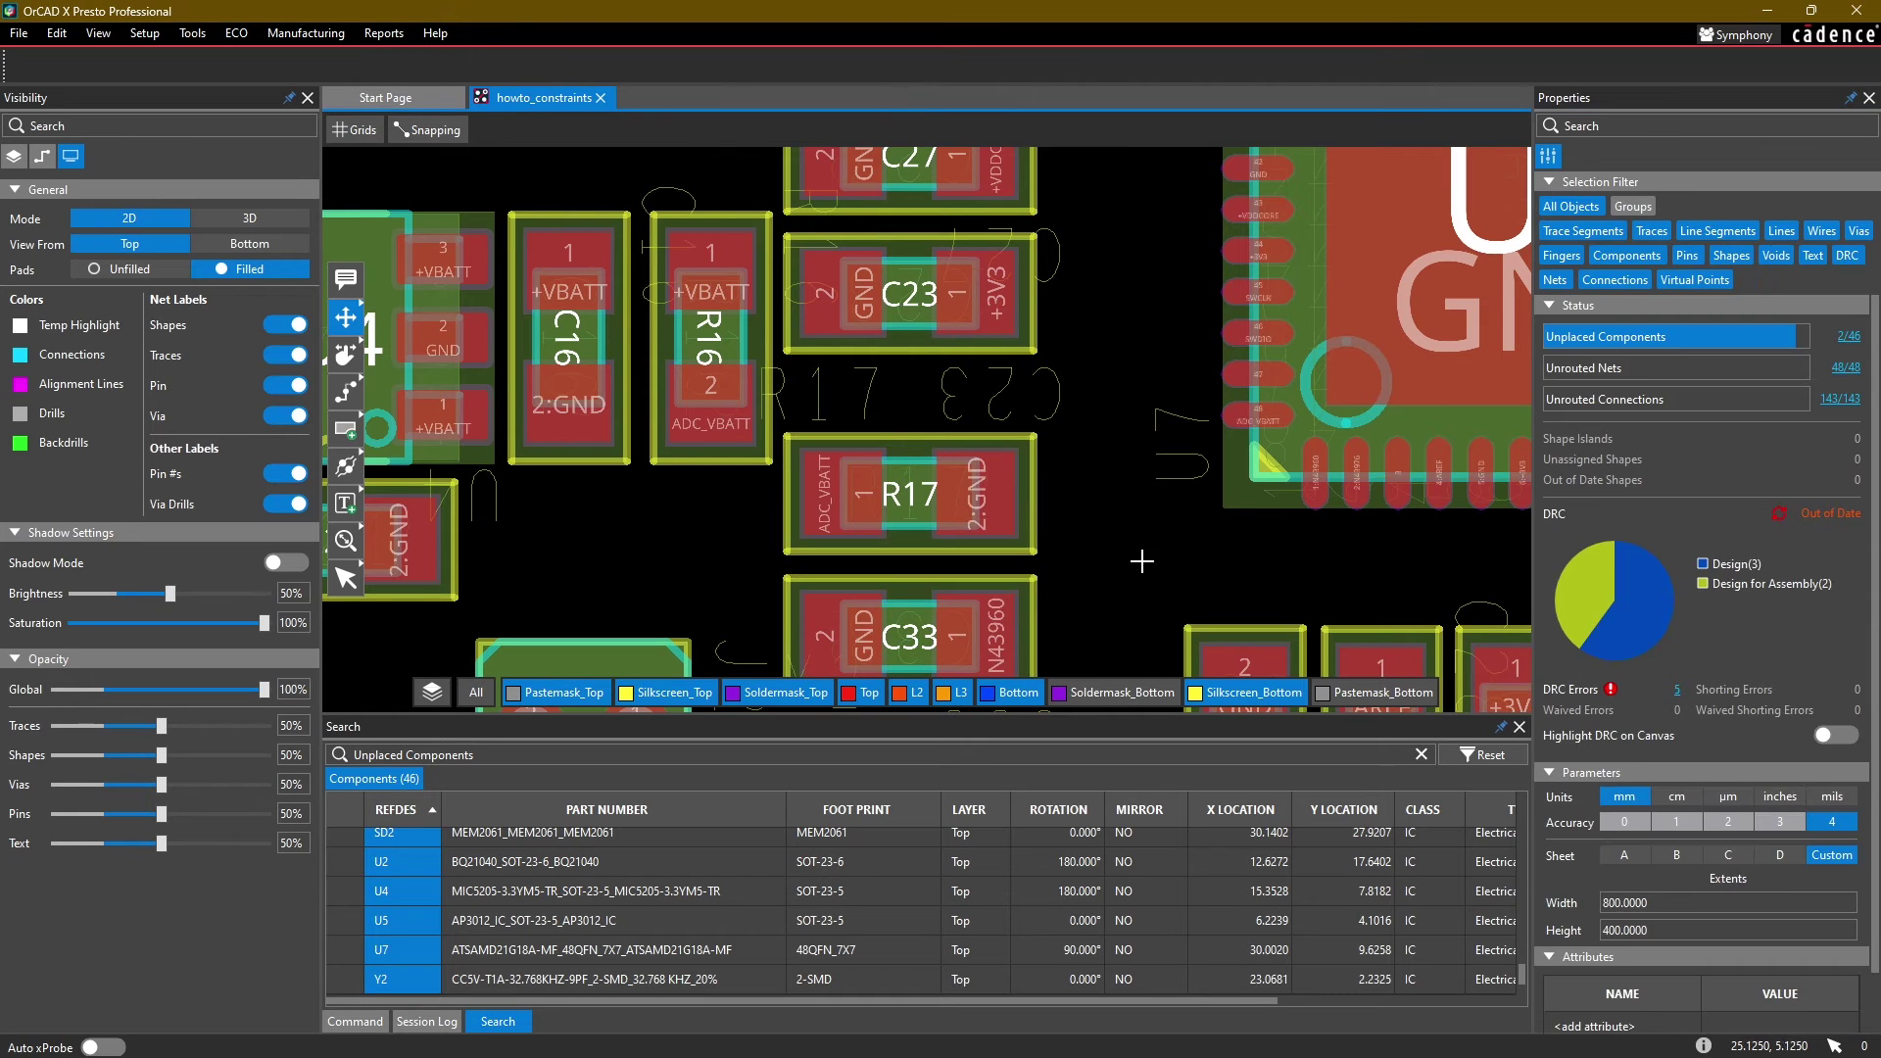
Step: Shift C27, C23, R17 and C33 slightly right as a group, and move crystal Y2 to 23.1984, 2.2671
middle_click_drag(1068, 292, 1038, 456)
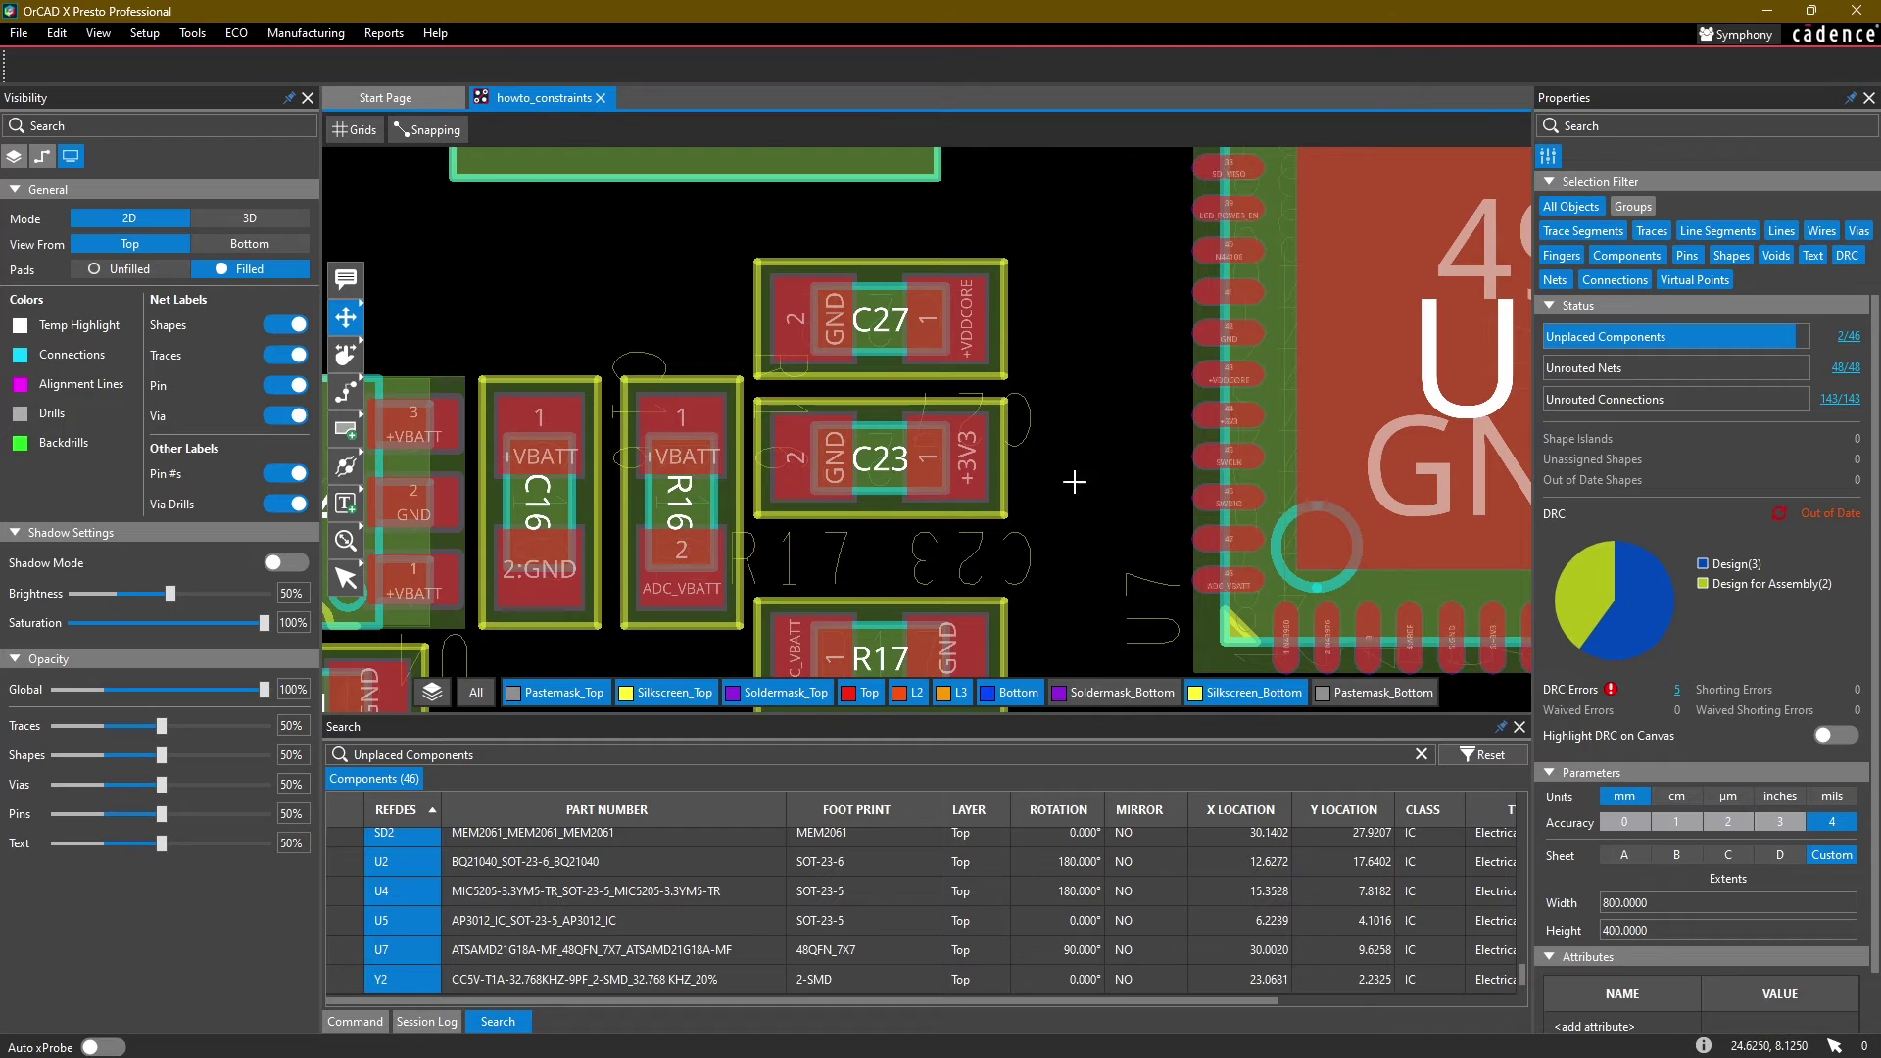
scroll(1064, 490, "down", 2)
scroll(661, 447, "up", 1)
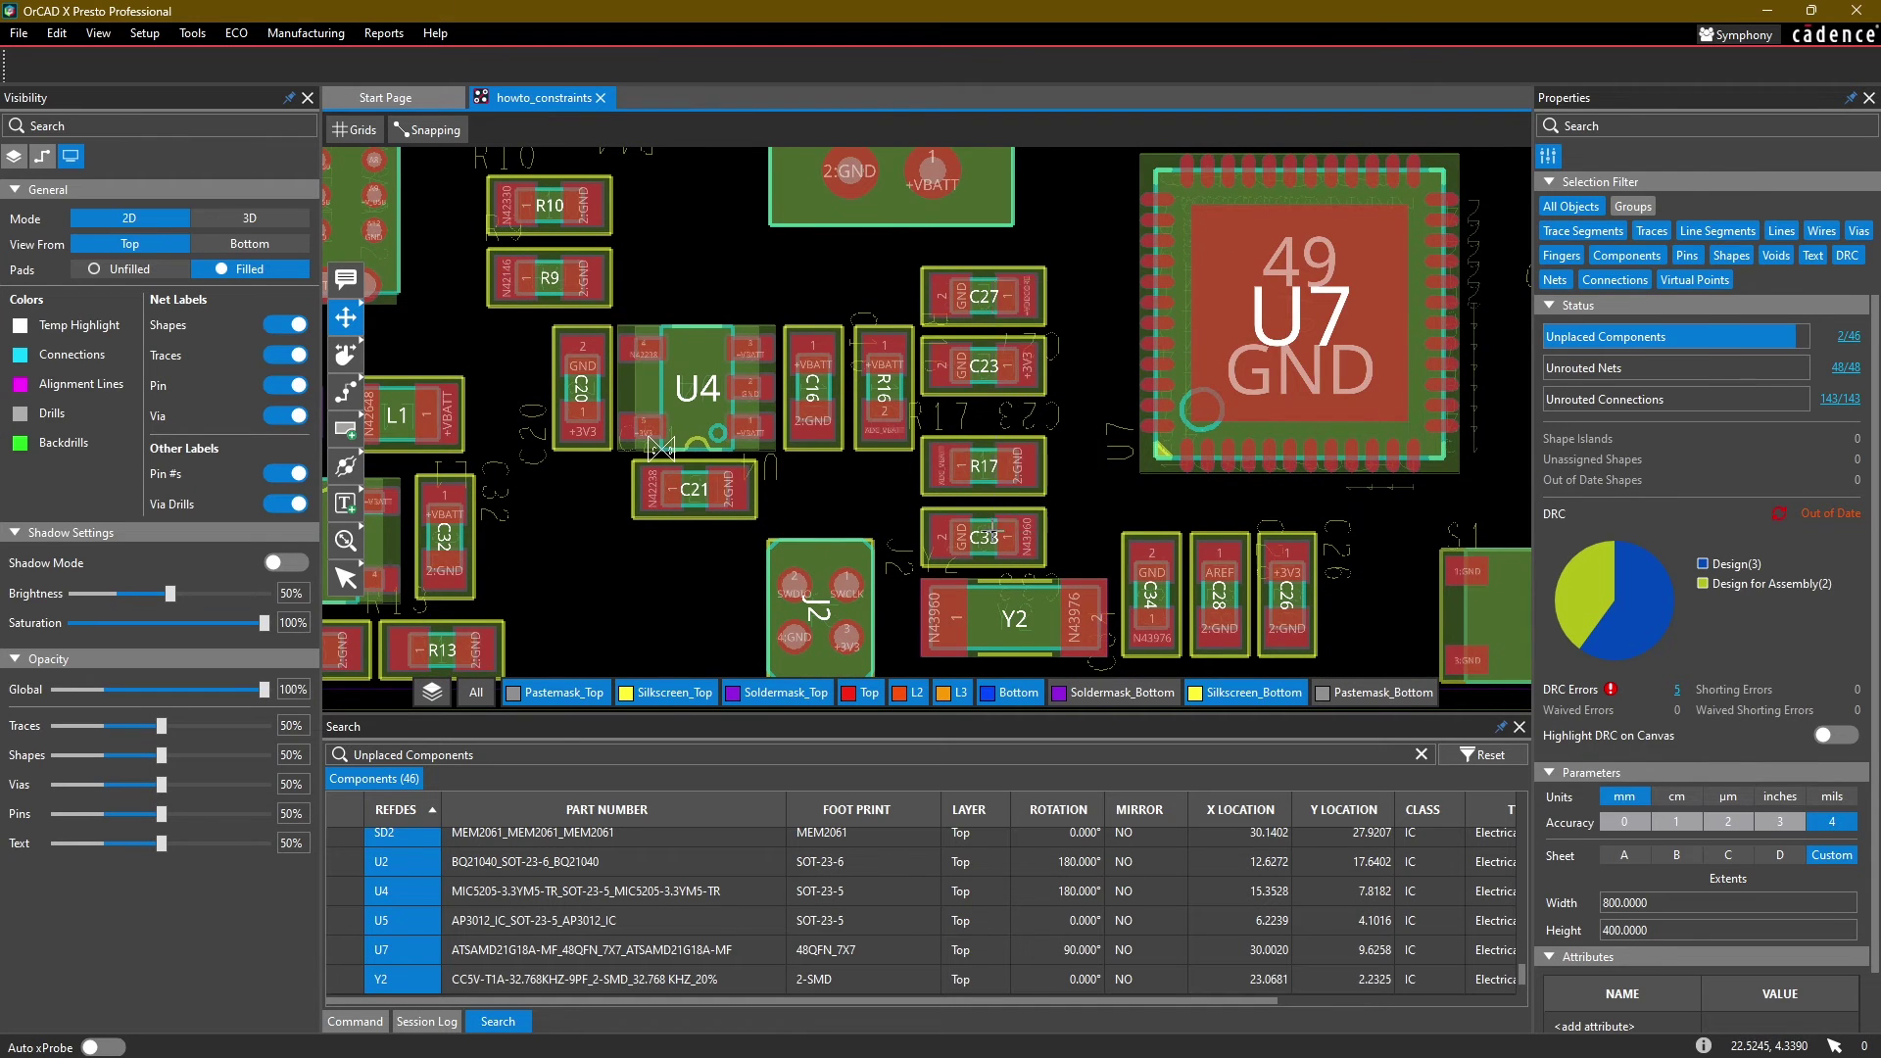
left_click_drag(991, 531, 983, 534)
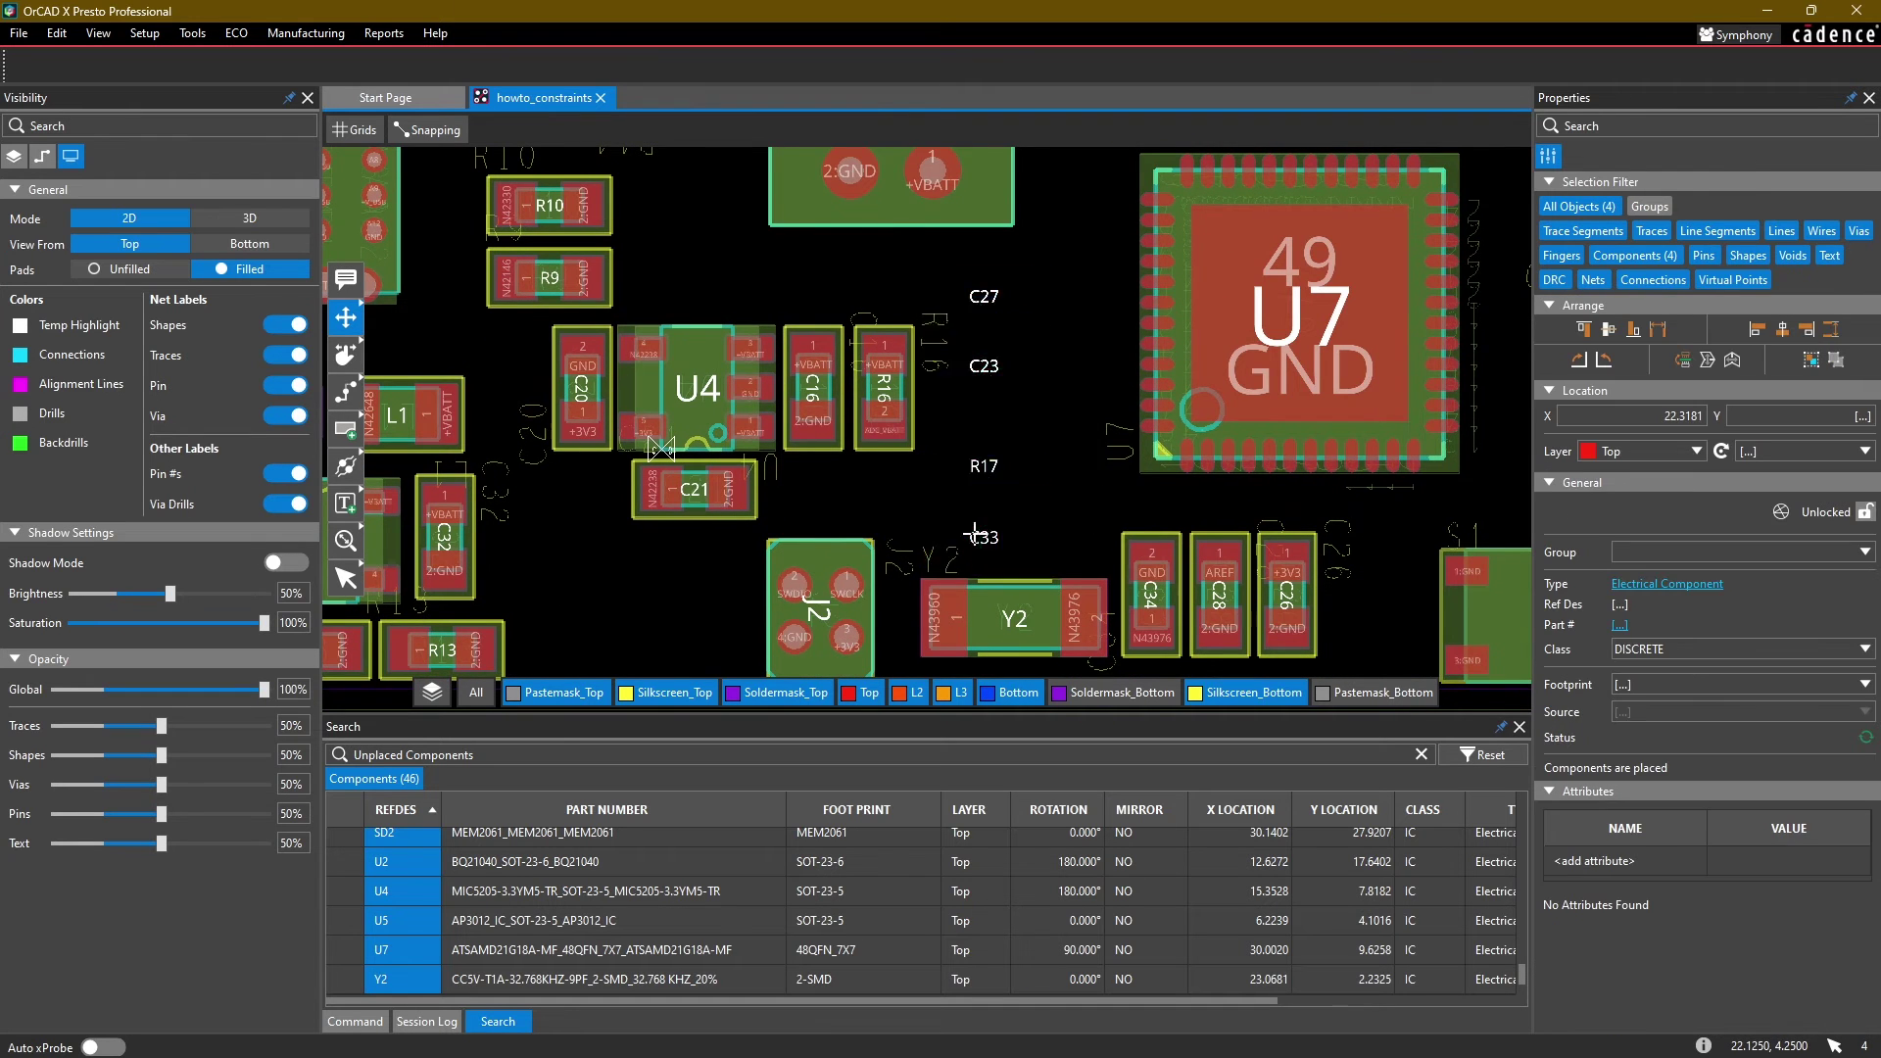
left_click(1009, 616)
left_click_drag(1001, 614, 1001, 614)
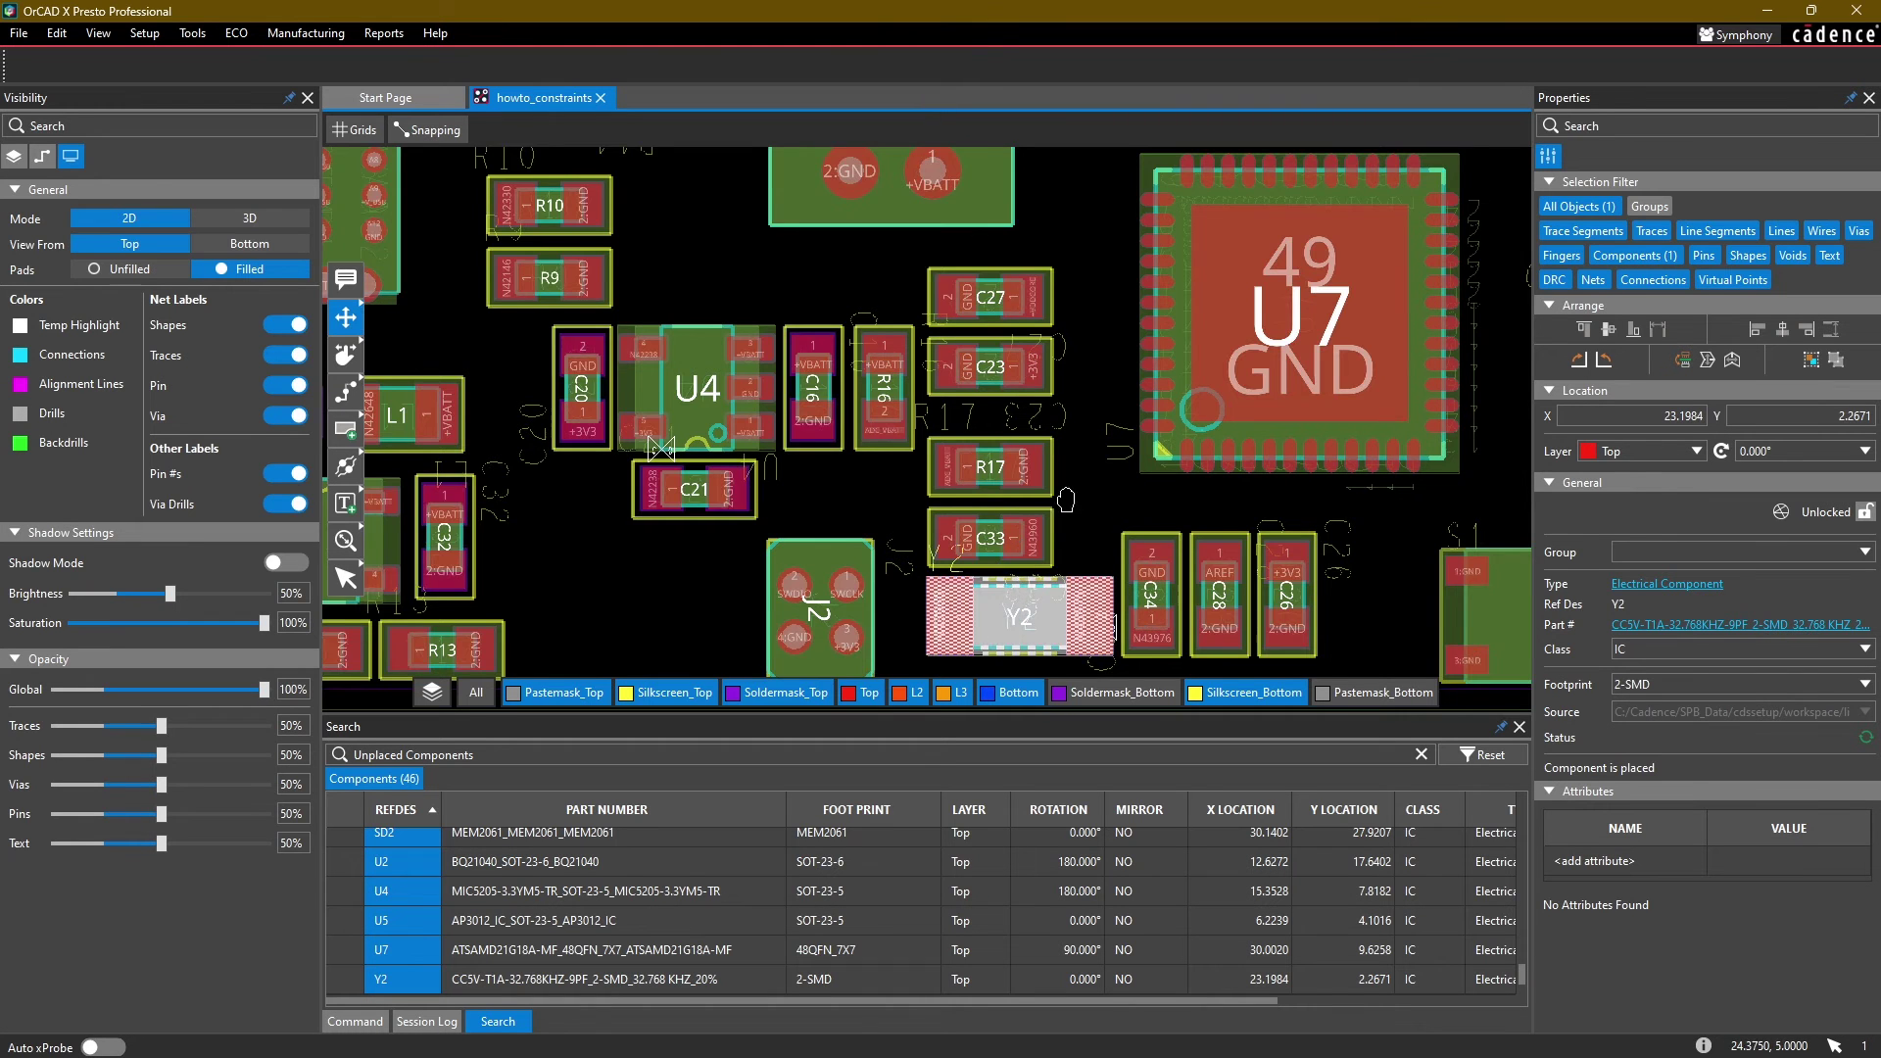
Step: Shift capacitors C34, C28 and C26 slightly right, below U7 and clear of Y2
middle_click_drag(1248, 583, 985, 523)
left_click_drag(930, 548, 946, 531)
left_click(1066, 430)
Step: Place unplaced capacitor C29 horizontally above U7 with 180° rotation, at 30.9187, 16.9996
scroll(1066, 429, "down", 3)
middle_click_drag(970, 268, 1016, 380)
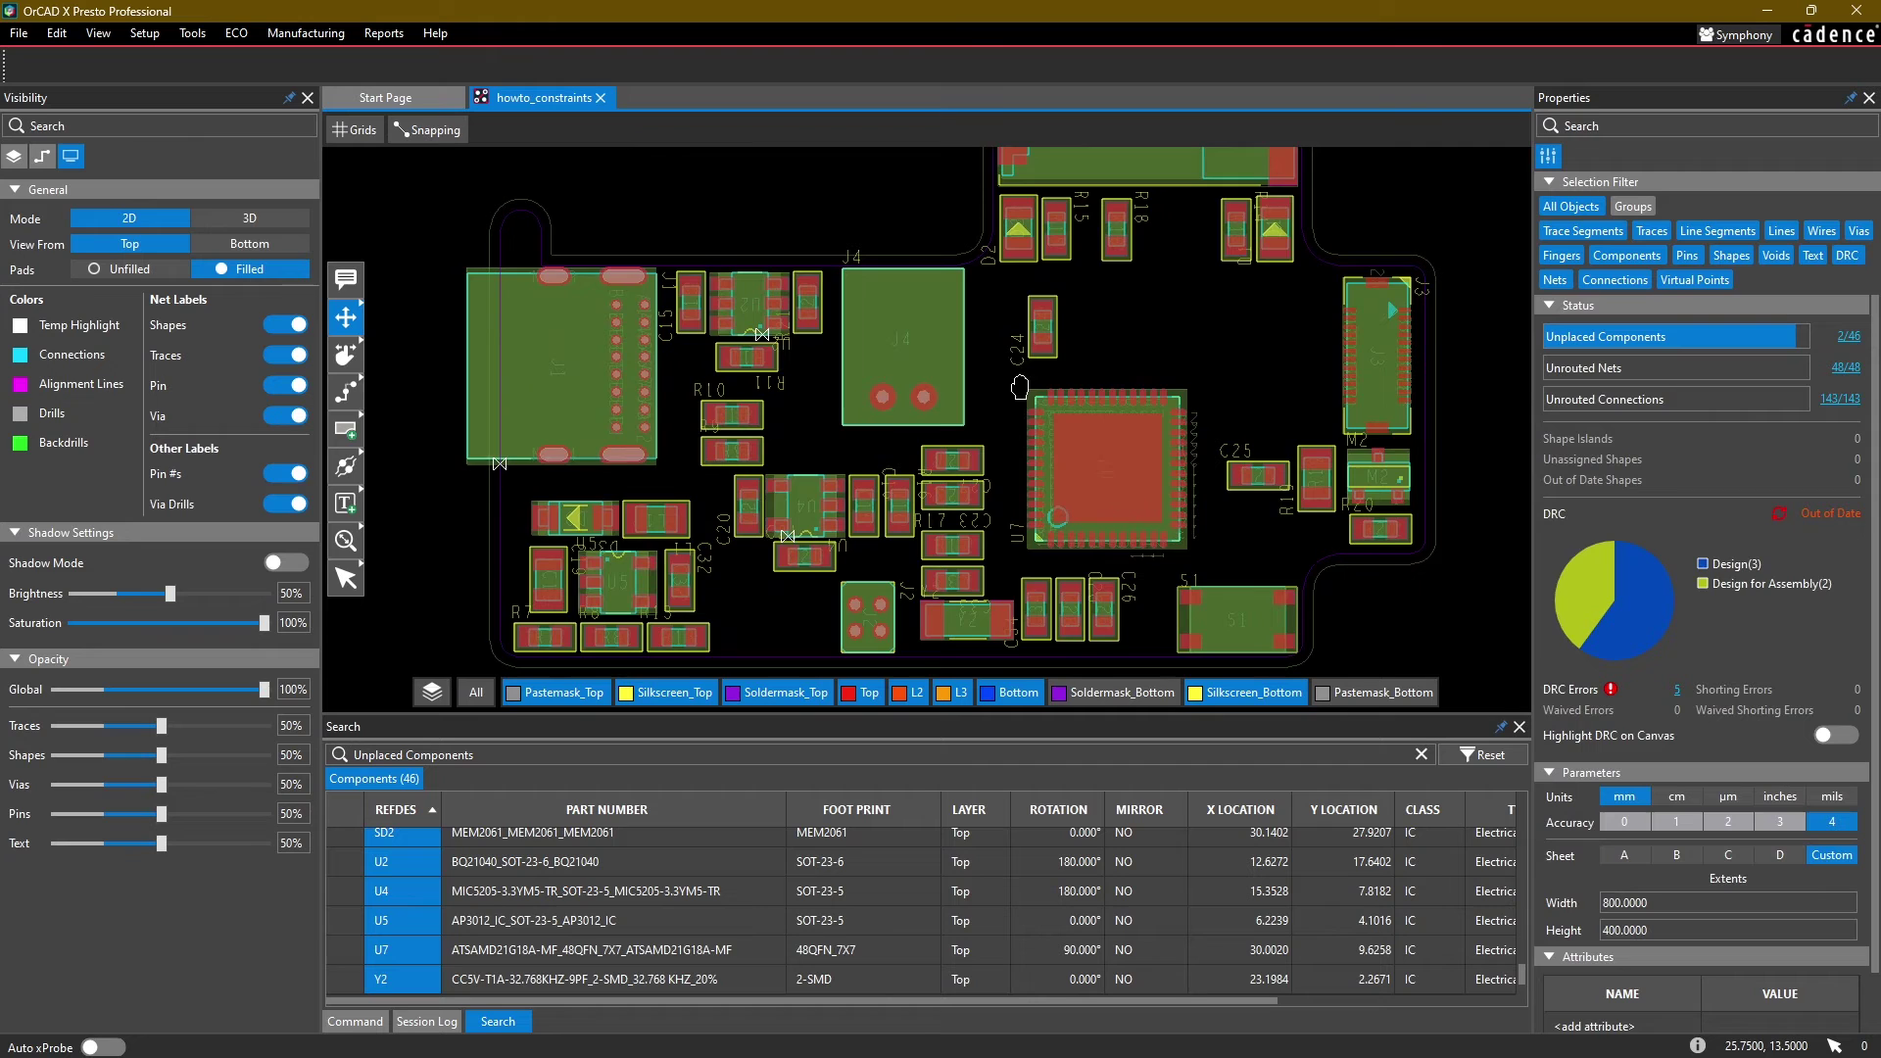
scroll(1001, 259, "down", 3)
middle_click_drag(1002, 259, 968, 363)
scroll(983, 315, "up", 1)
left_click(990, 311)
scroll(1086, 498, "up", 6)
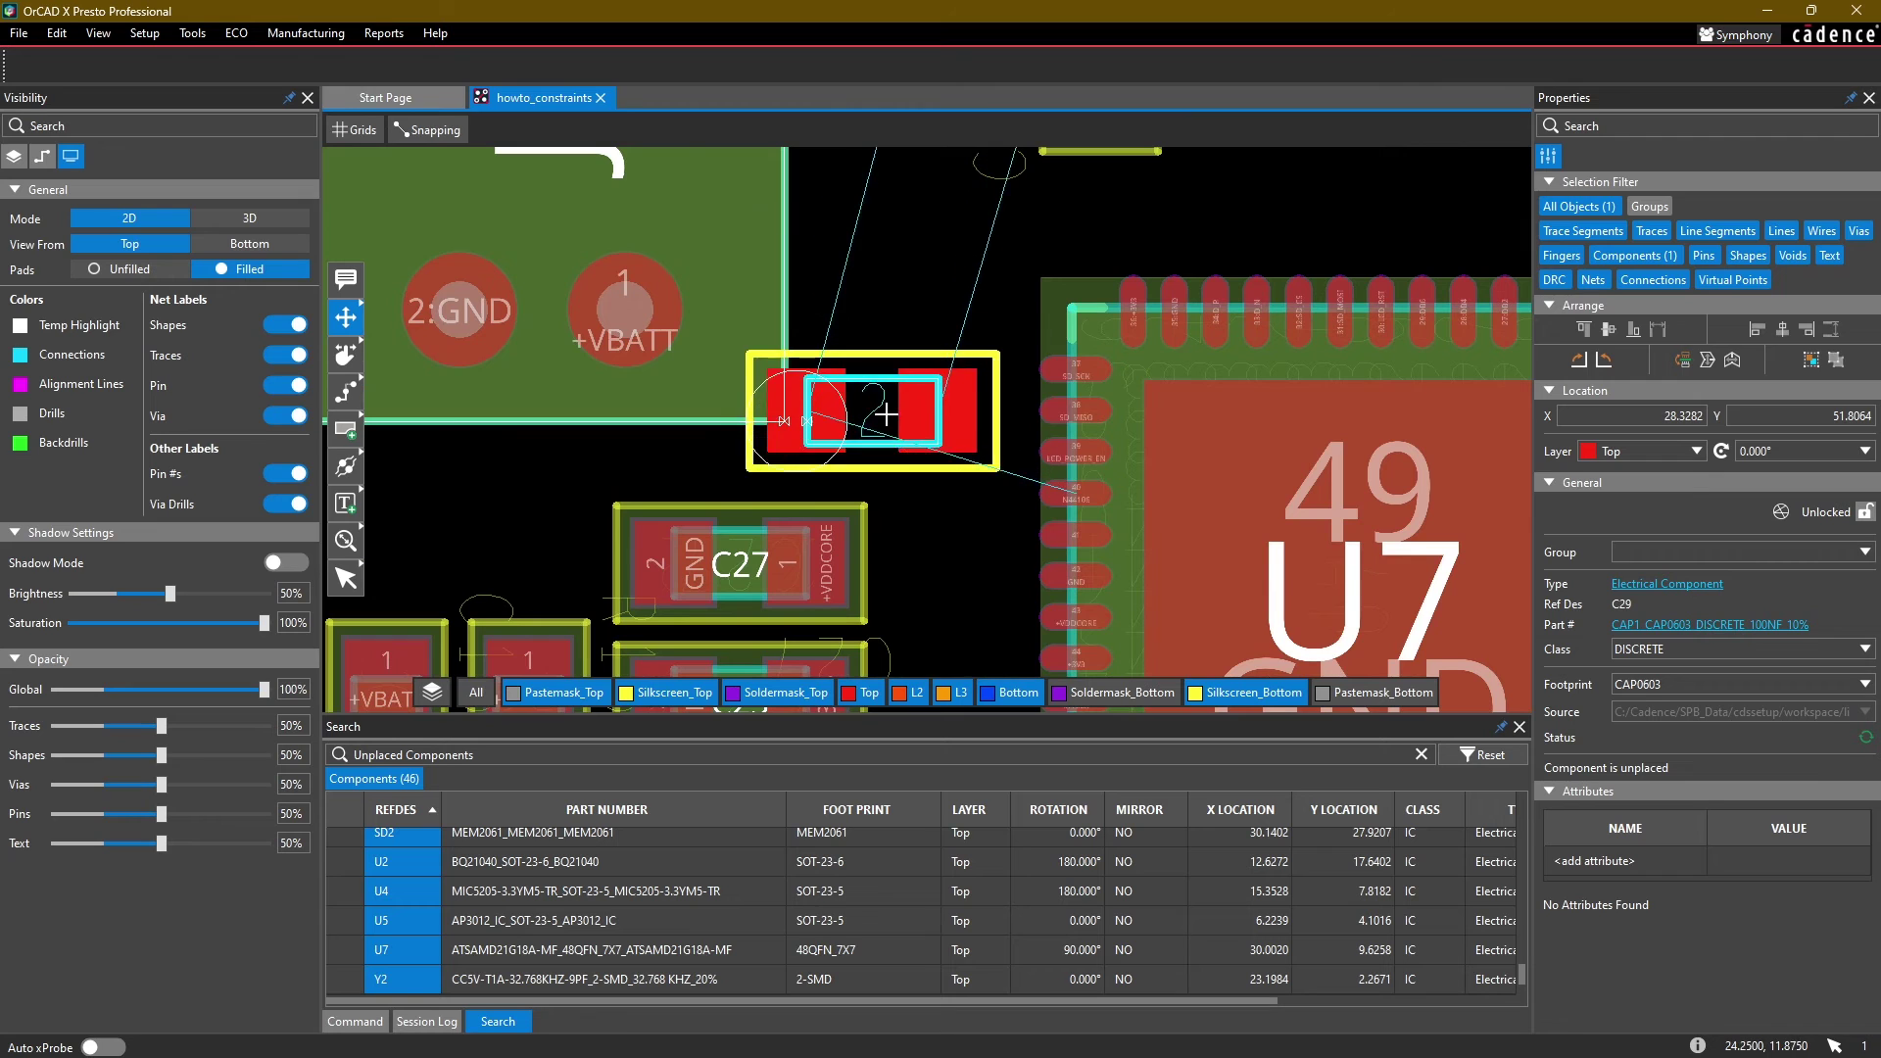
key("r")
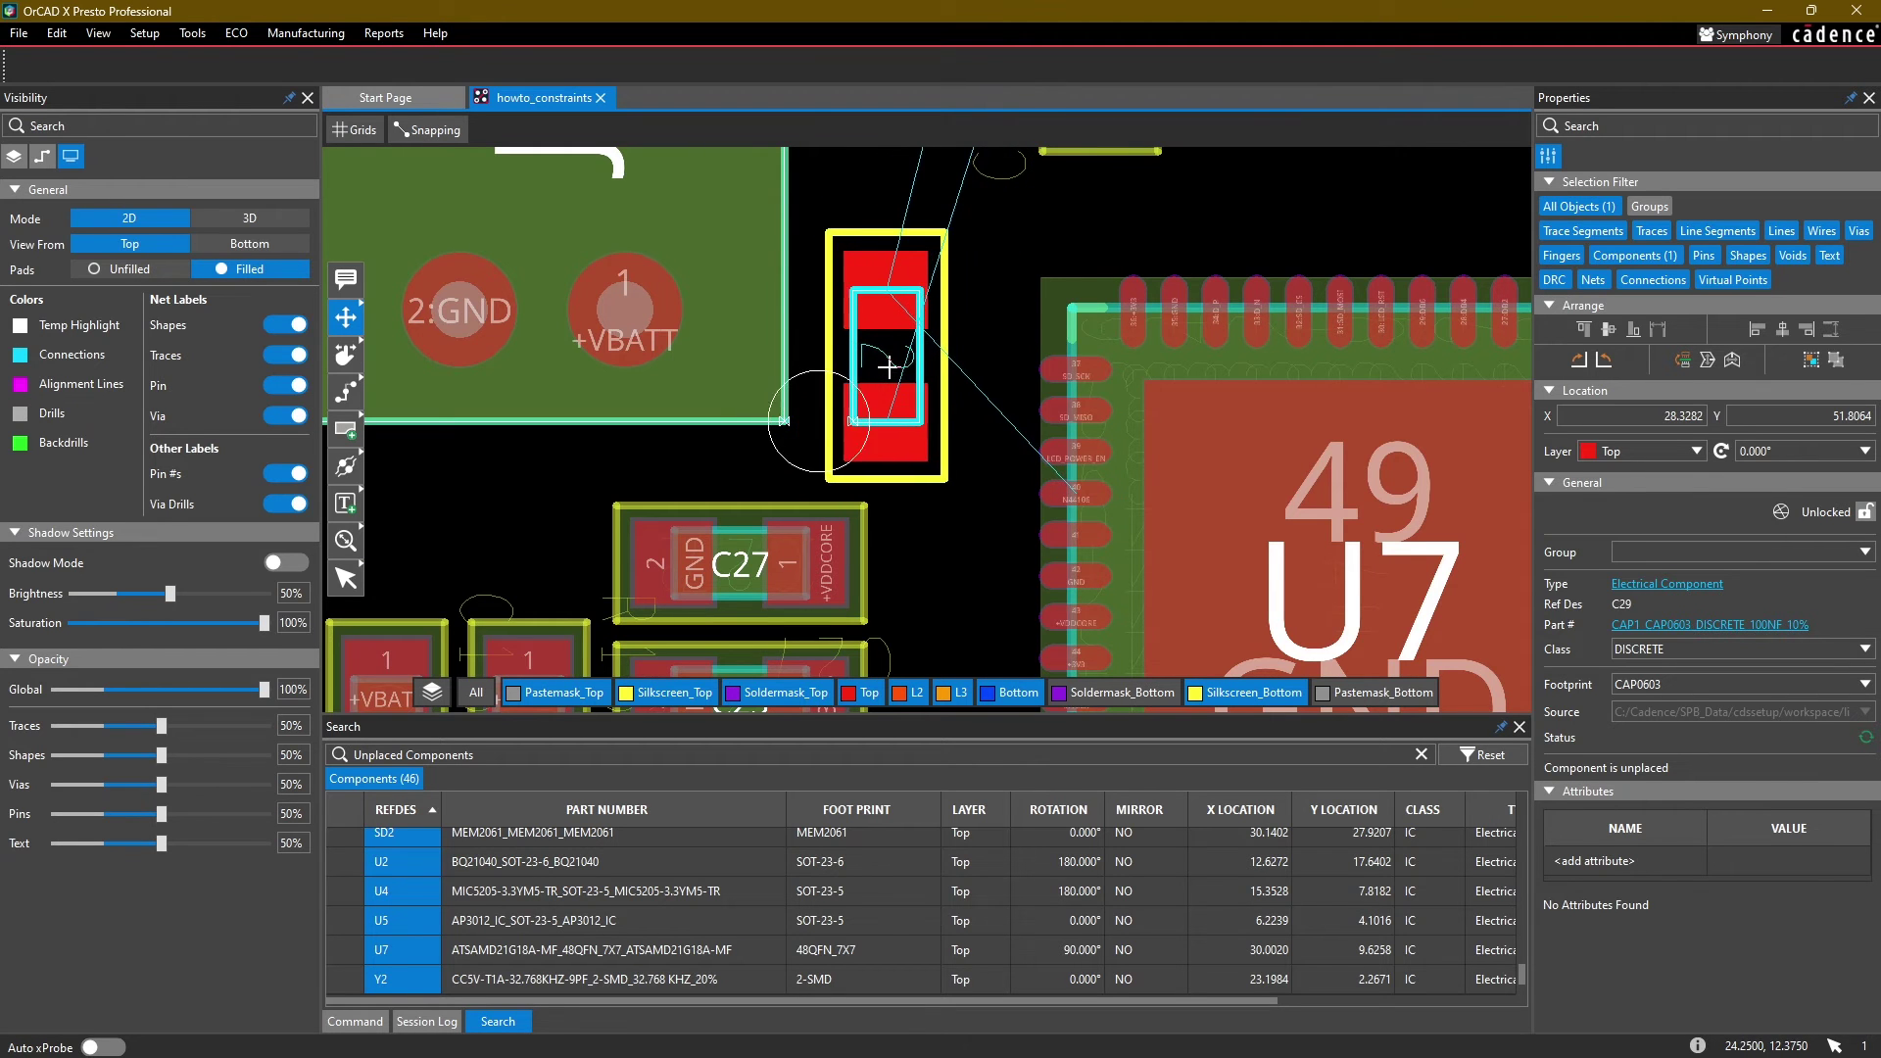
key("r")
scroll(924, 312, "down", 2)
left_click(1007, 260)
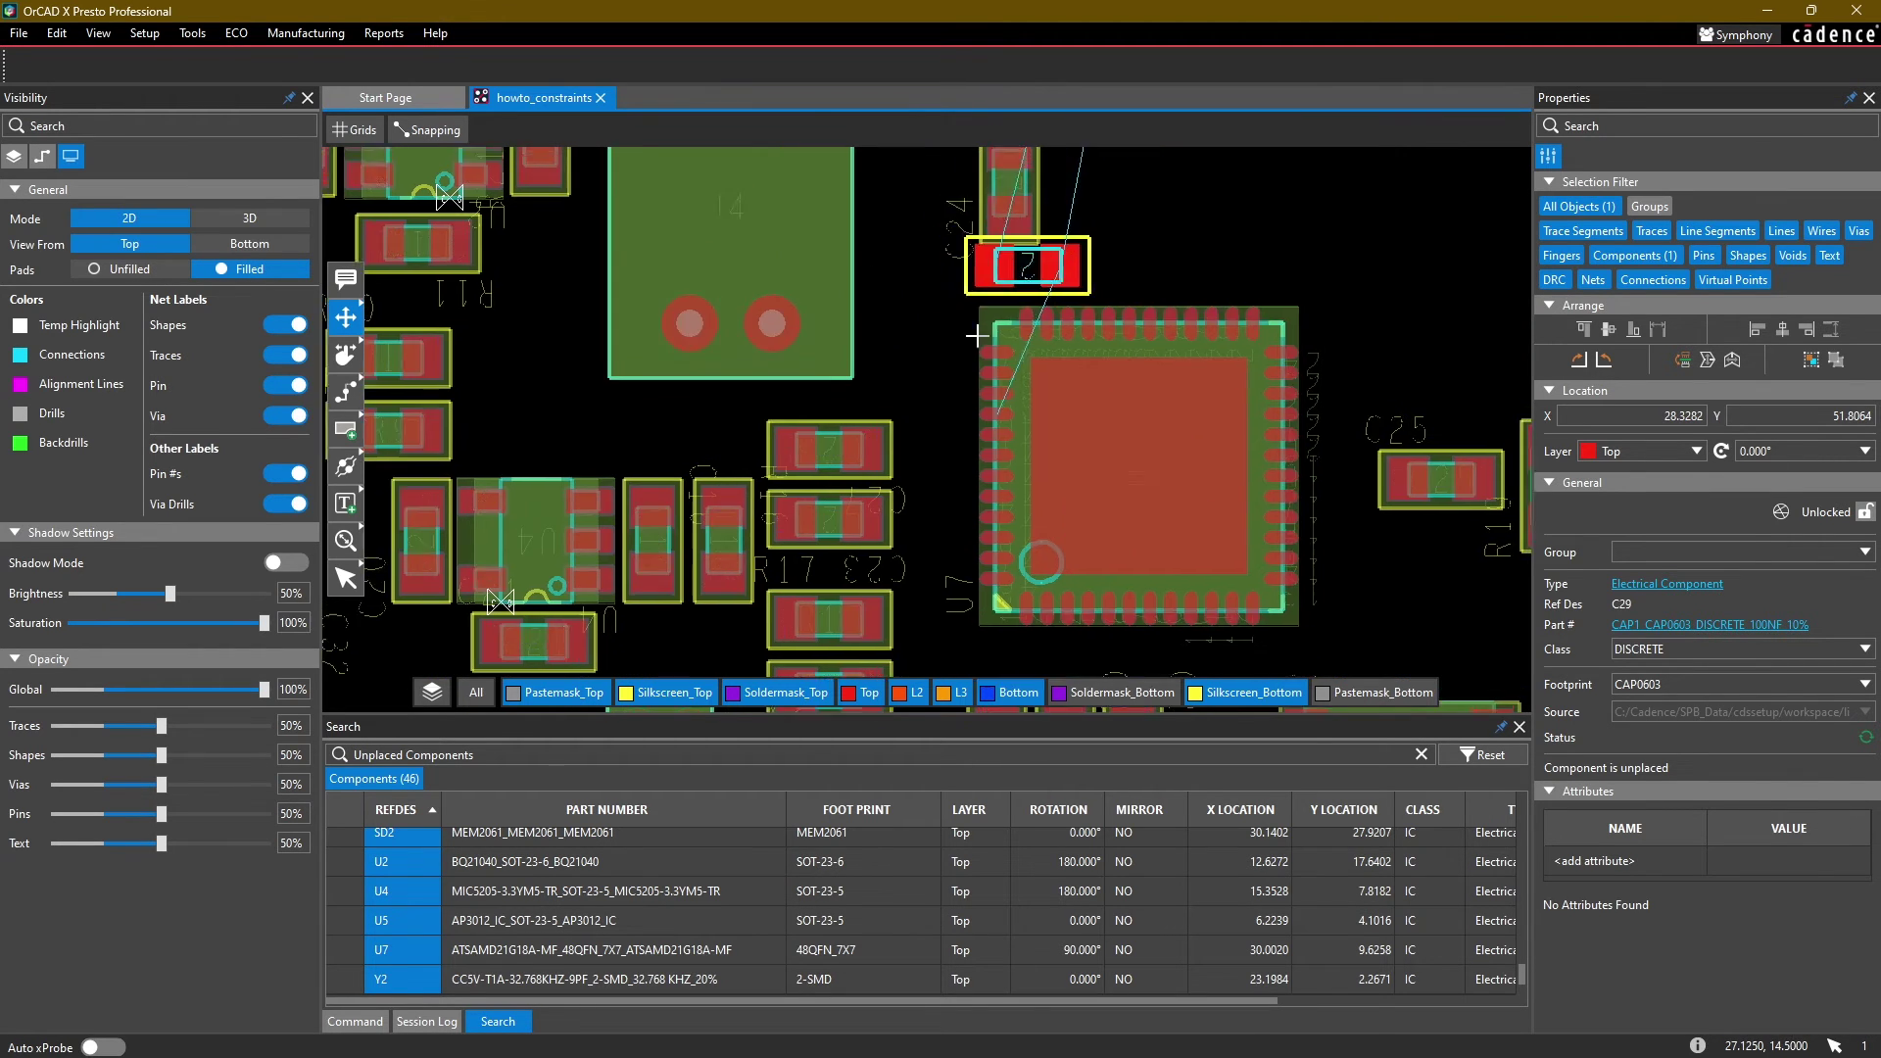
Step: Place the last unplaced resistor, R12, horizontally beside C29 at 34.7334, 17.0247
scroll(1008, 260, "down", 4)
middle_click_drag(1081, 220, 961, 201)
left_click(946, 227)
scroll(906, 429, "up", 2)
scroll(939, 419, "up", 3)
left_click(1052, 383)
Step: Cross-check resistor R12 in the OrCAD Capture schematic to see how it connects to C29, S1 and U7
left_click(334, 1035)
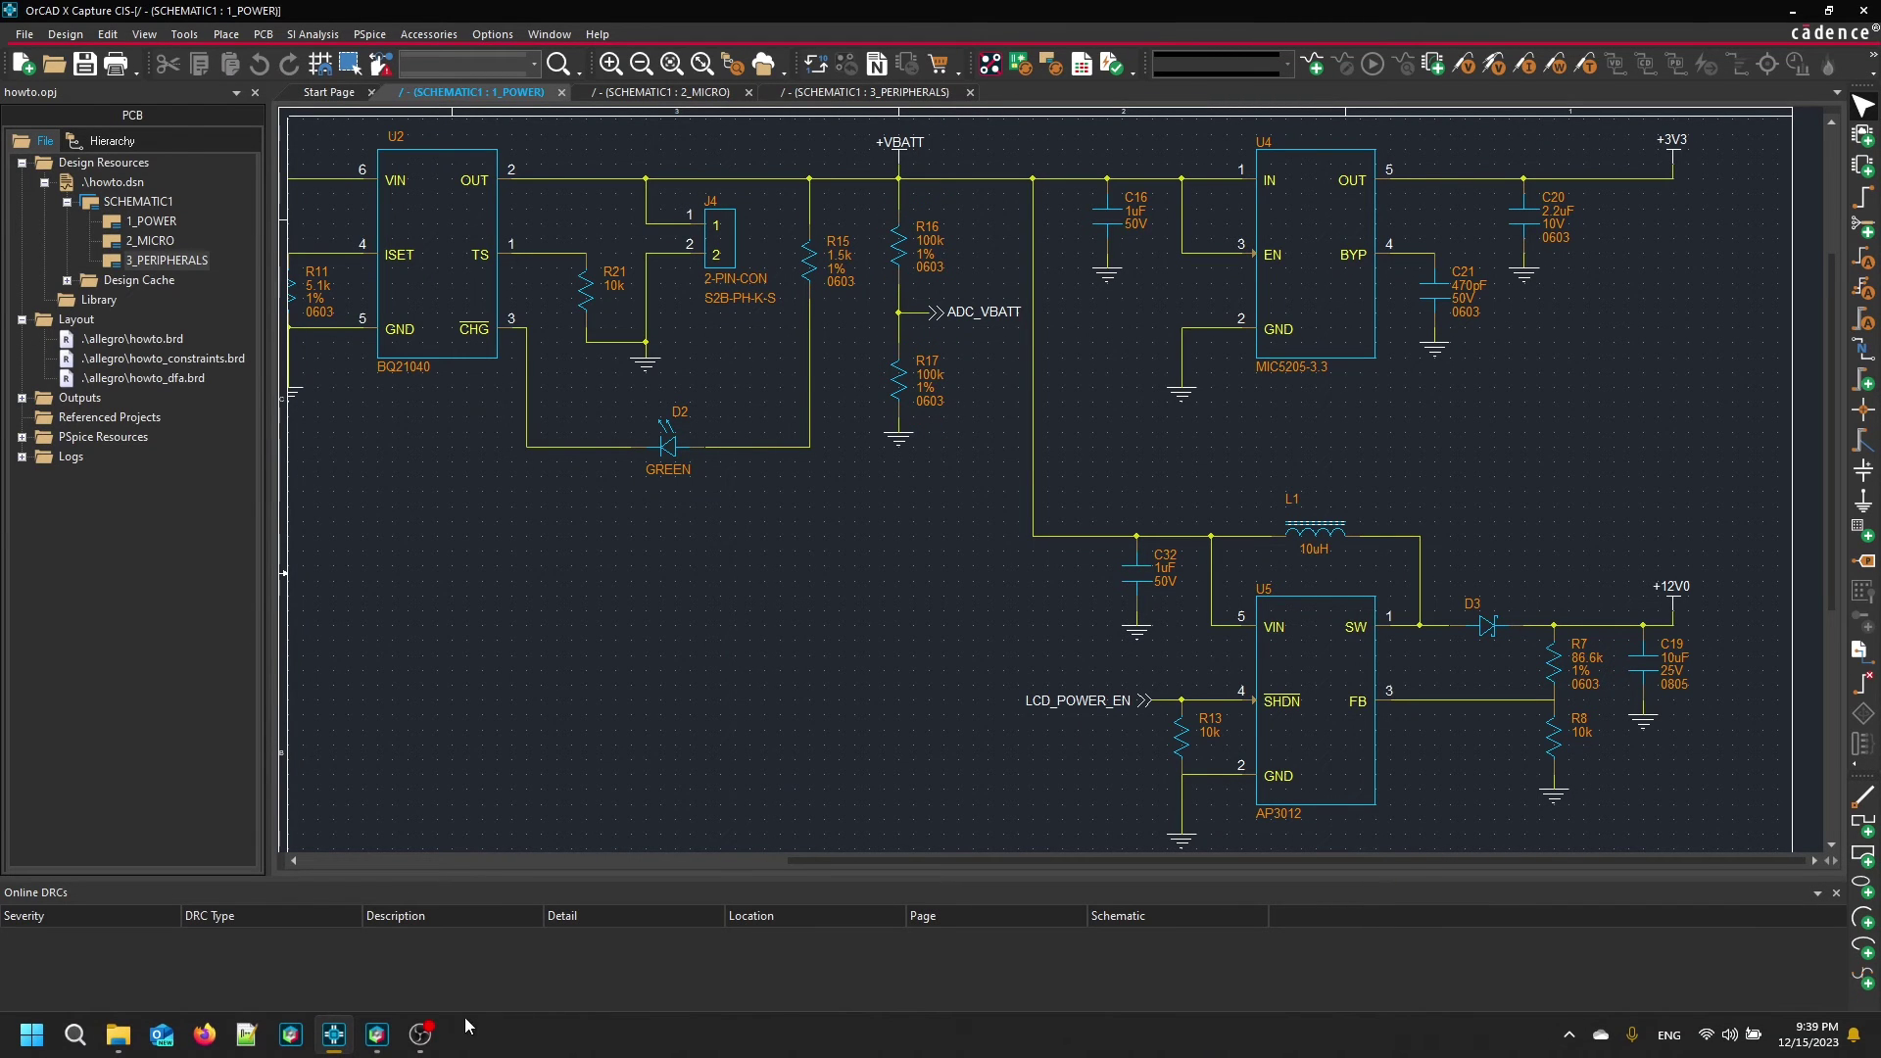
mouse_move(378, 1035)
left_click(411, 956)
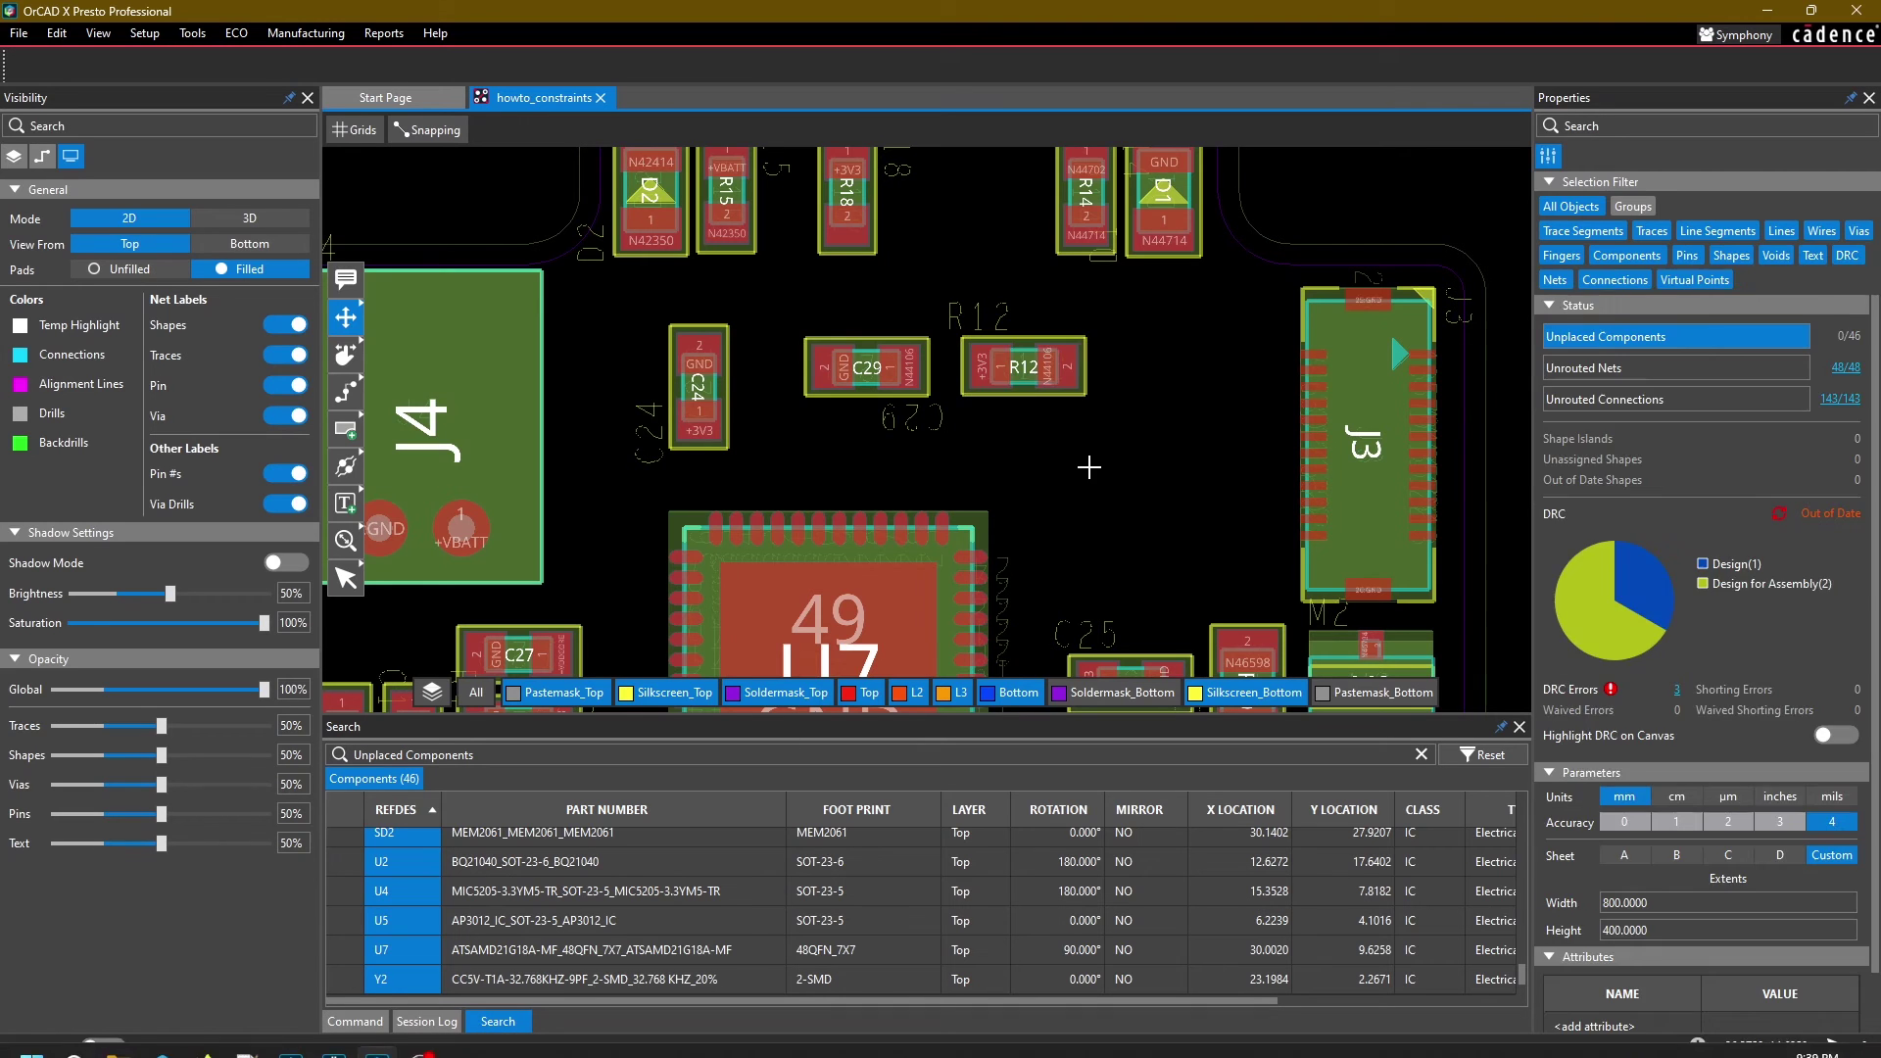
right_click(1022, 368)
left_click(1040, 423)
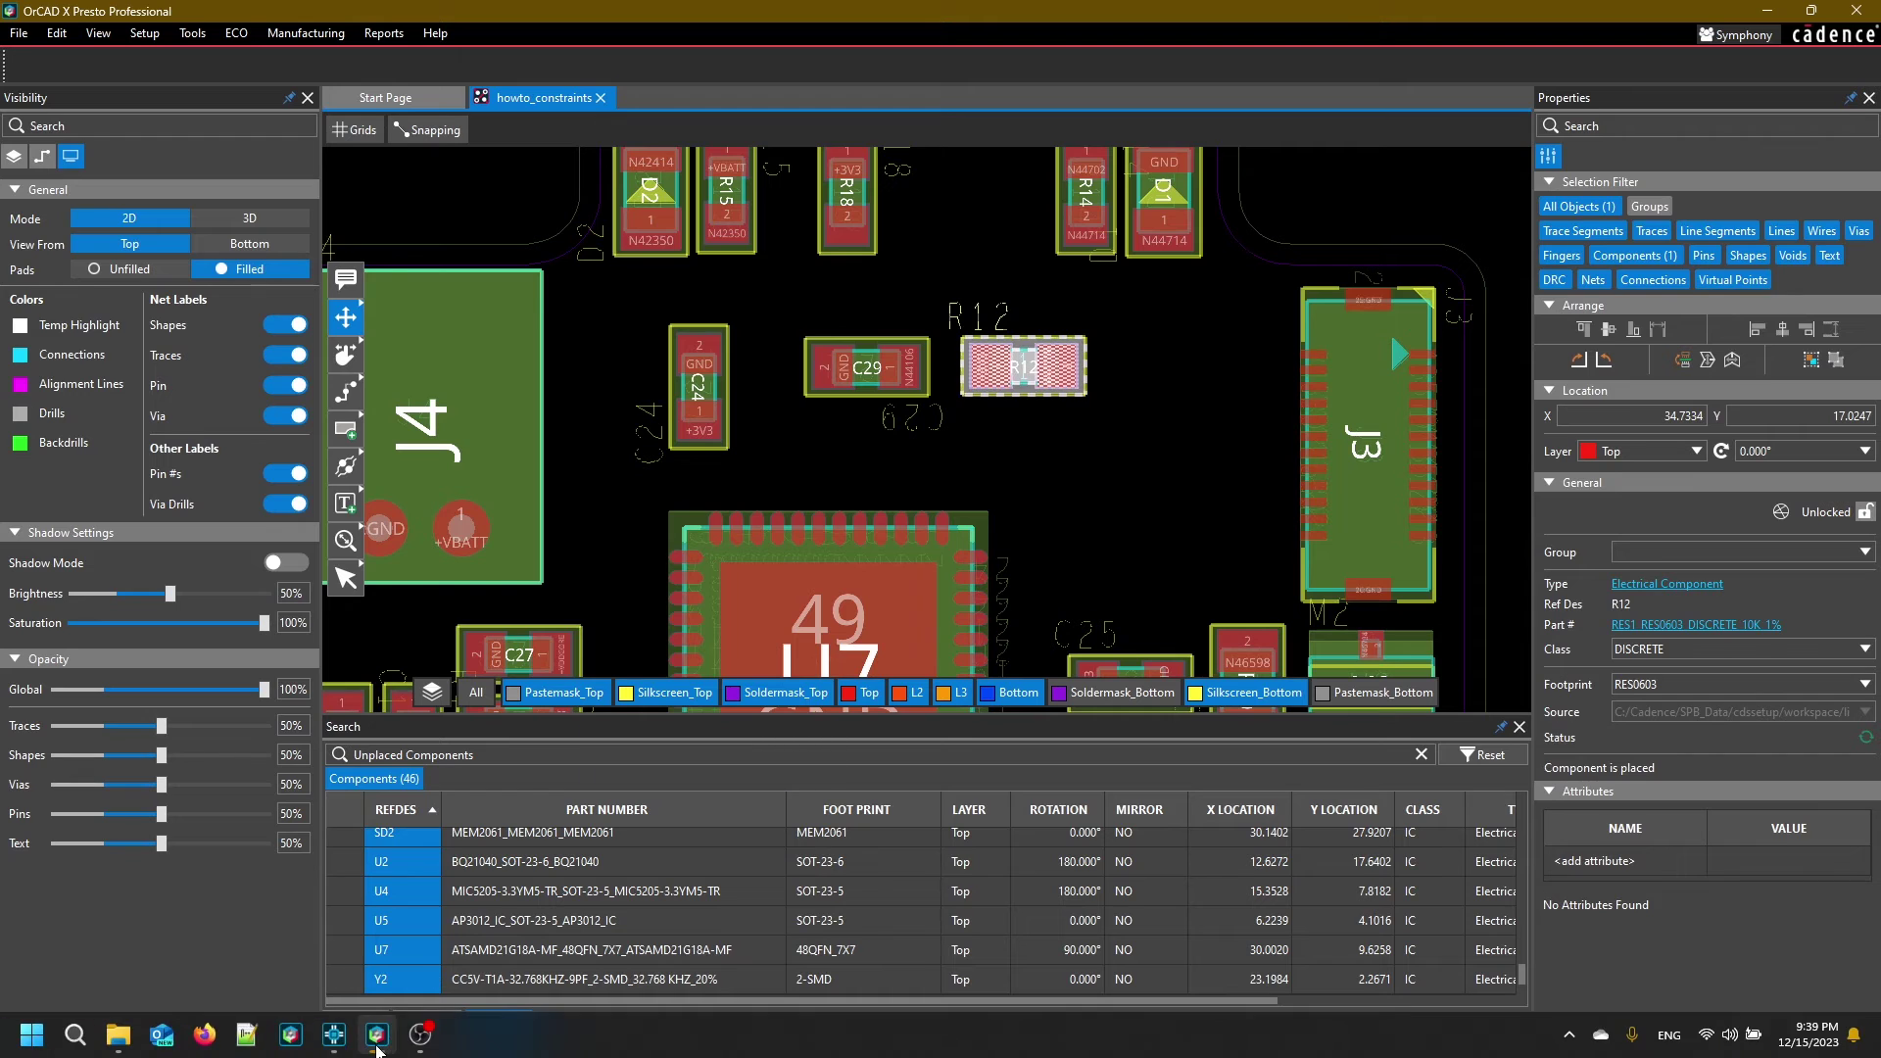
left_click(334, 1034)
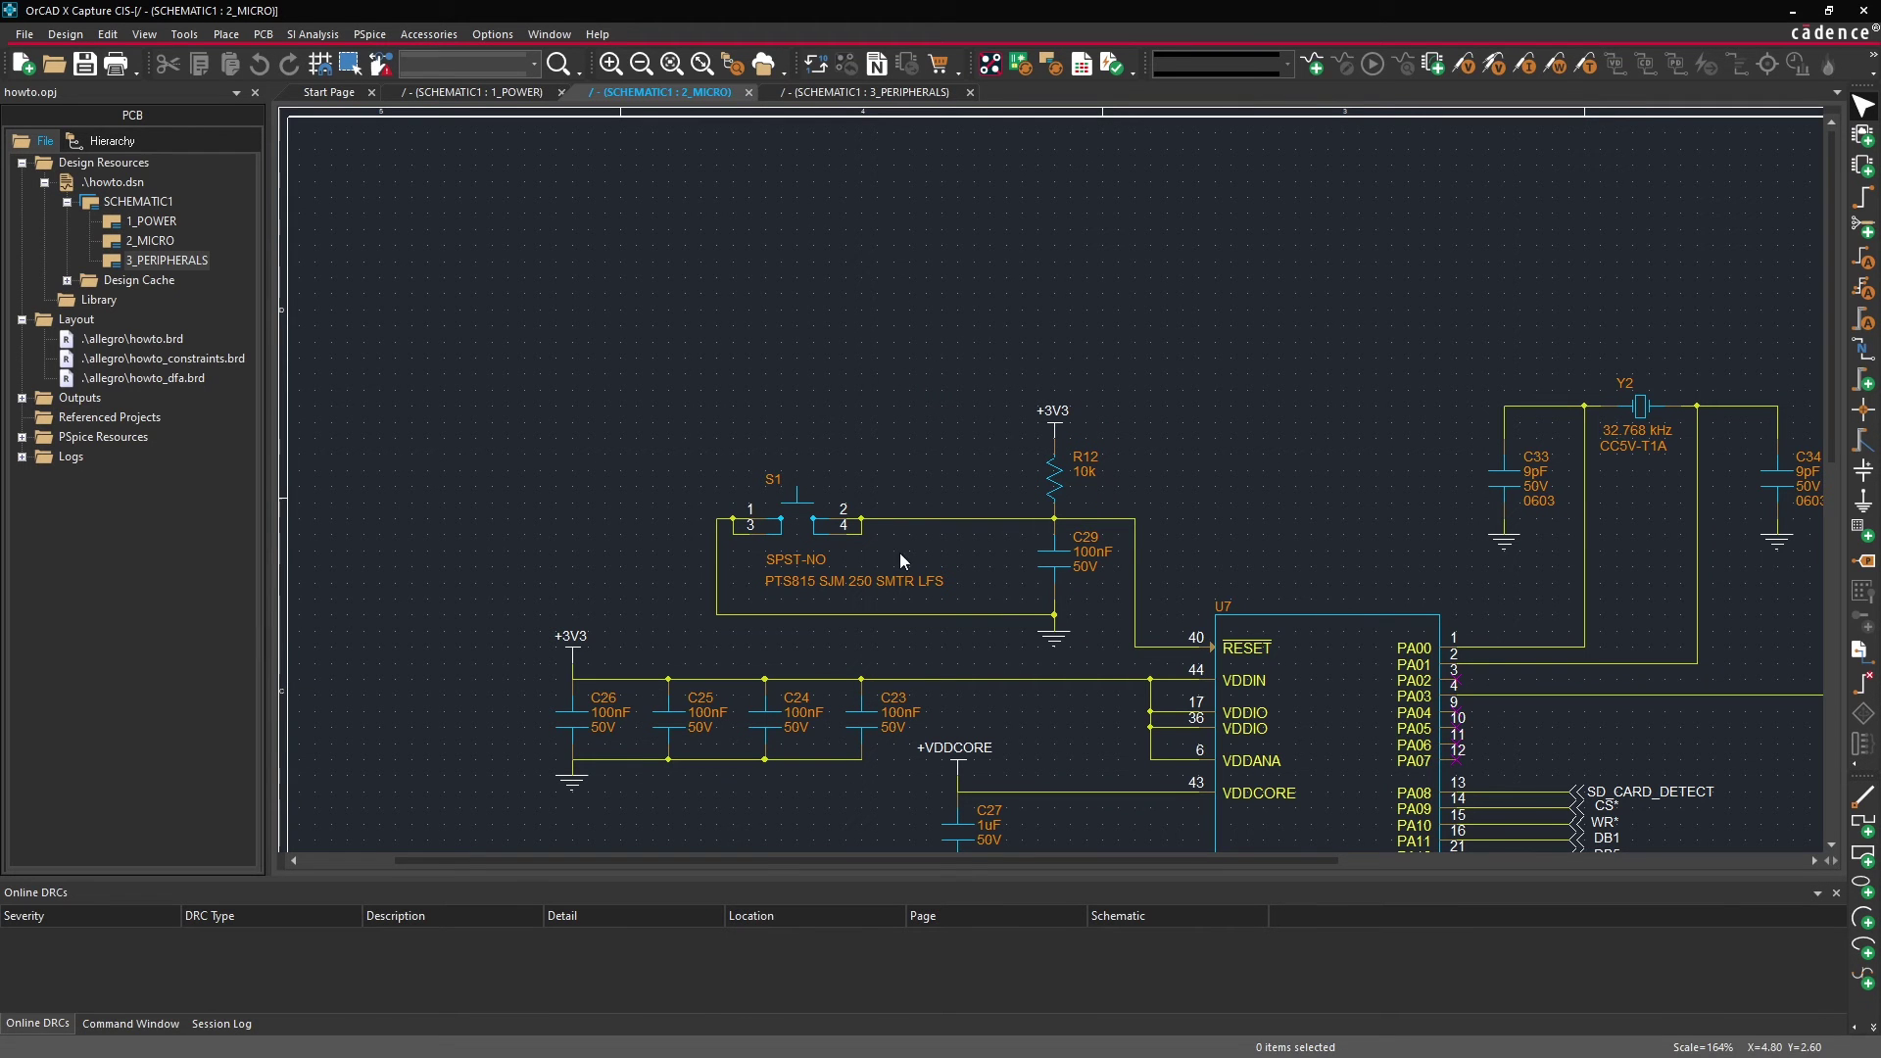
left_click(377, 1036)
Step: Move resistor R12 above switch S1 and below C25, turned to a vertical orientation
middle_click_drag(1076, 477, 928, 348)
left_click(879, 235)
middle_click_drag(968, 474, 915, 109)
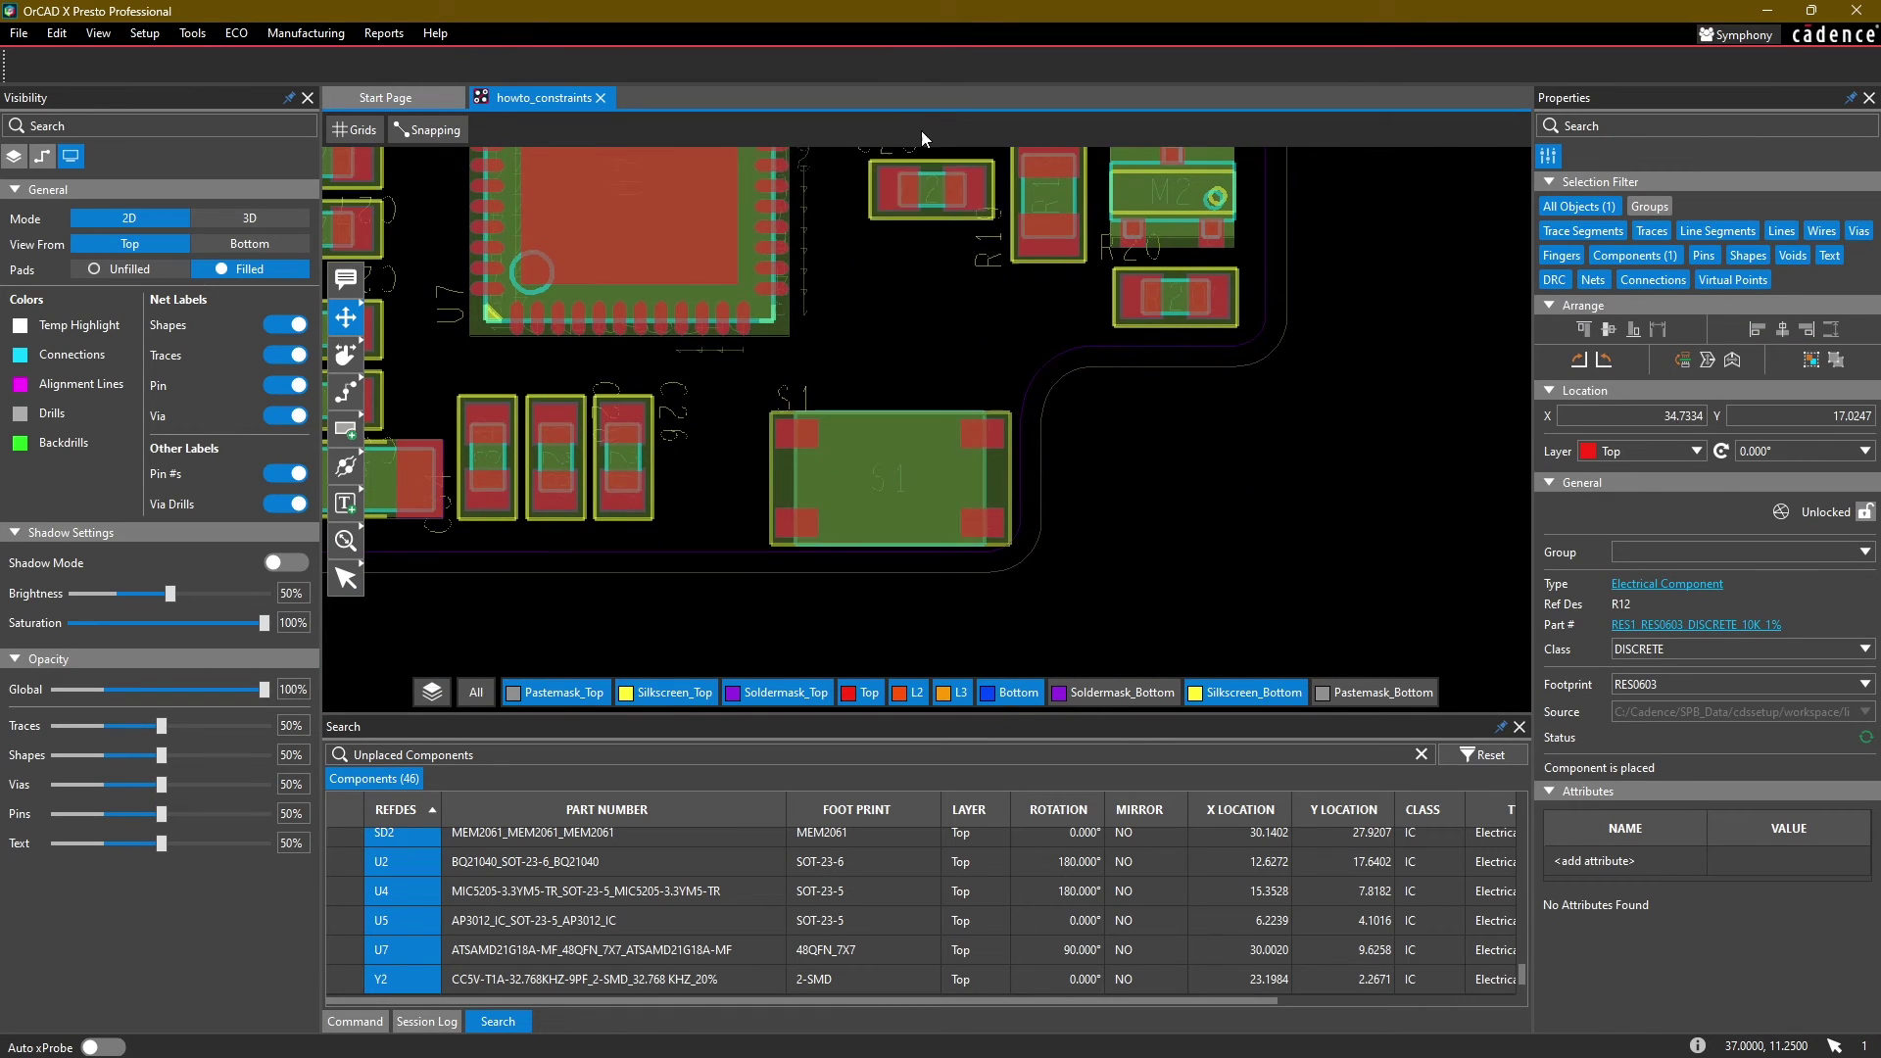
key("r")
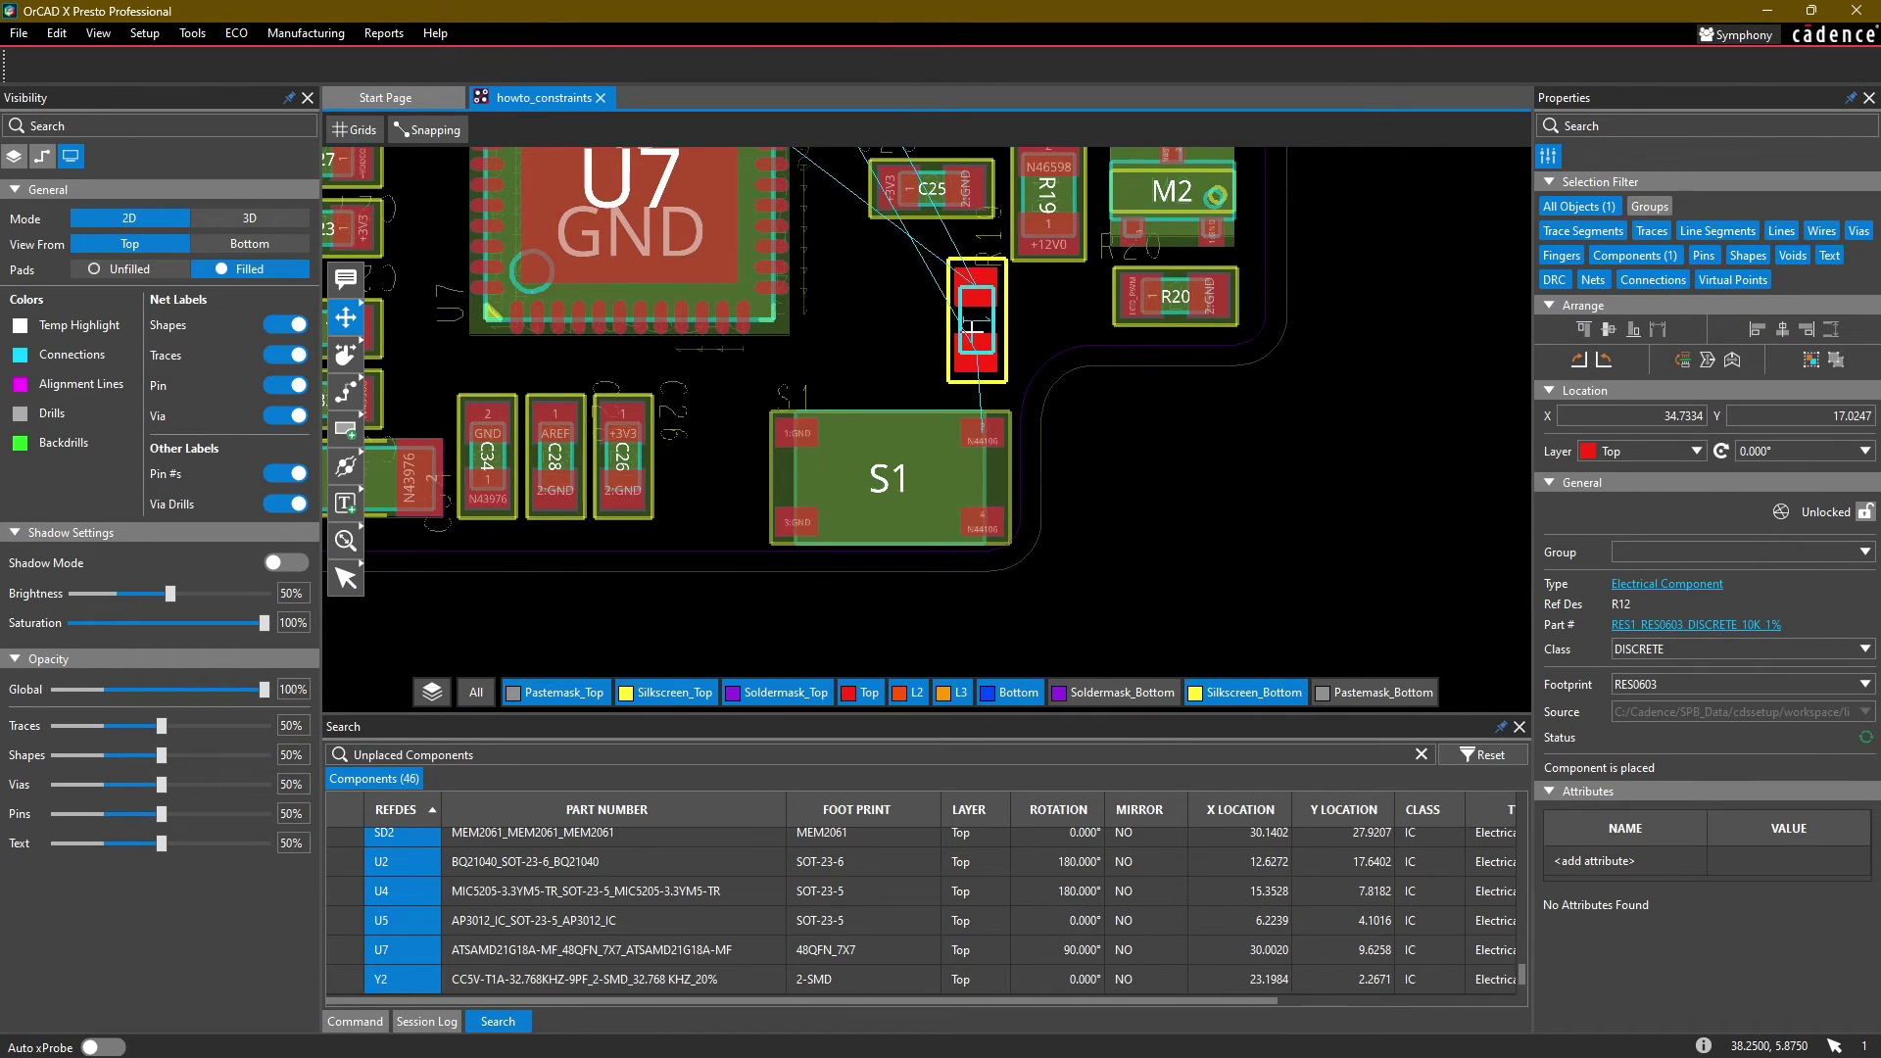
left_click(957, 332)
Step: Move capacitor C29 above switch S1, turned vertical and placed between U7 and R12
middle_click_drag(957, 332, 1016, 526)
middle_click_drag(858, 157, 907, 415)
left_click(777, 335)
middle_click_drag(1021, 512, 911, 192)
scroll(855, 481, "up", 1)
key("r")
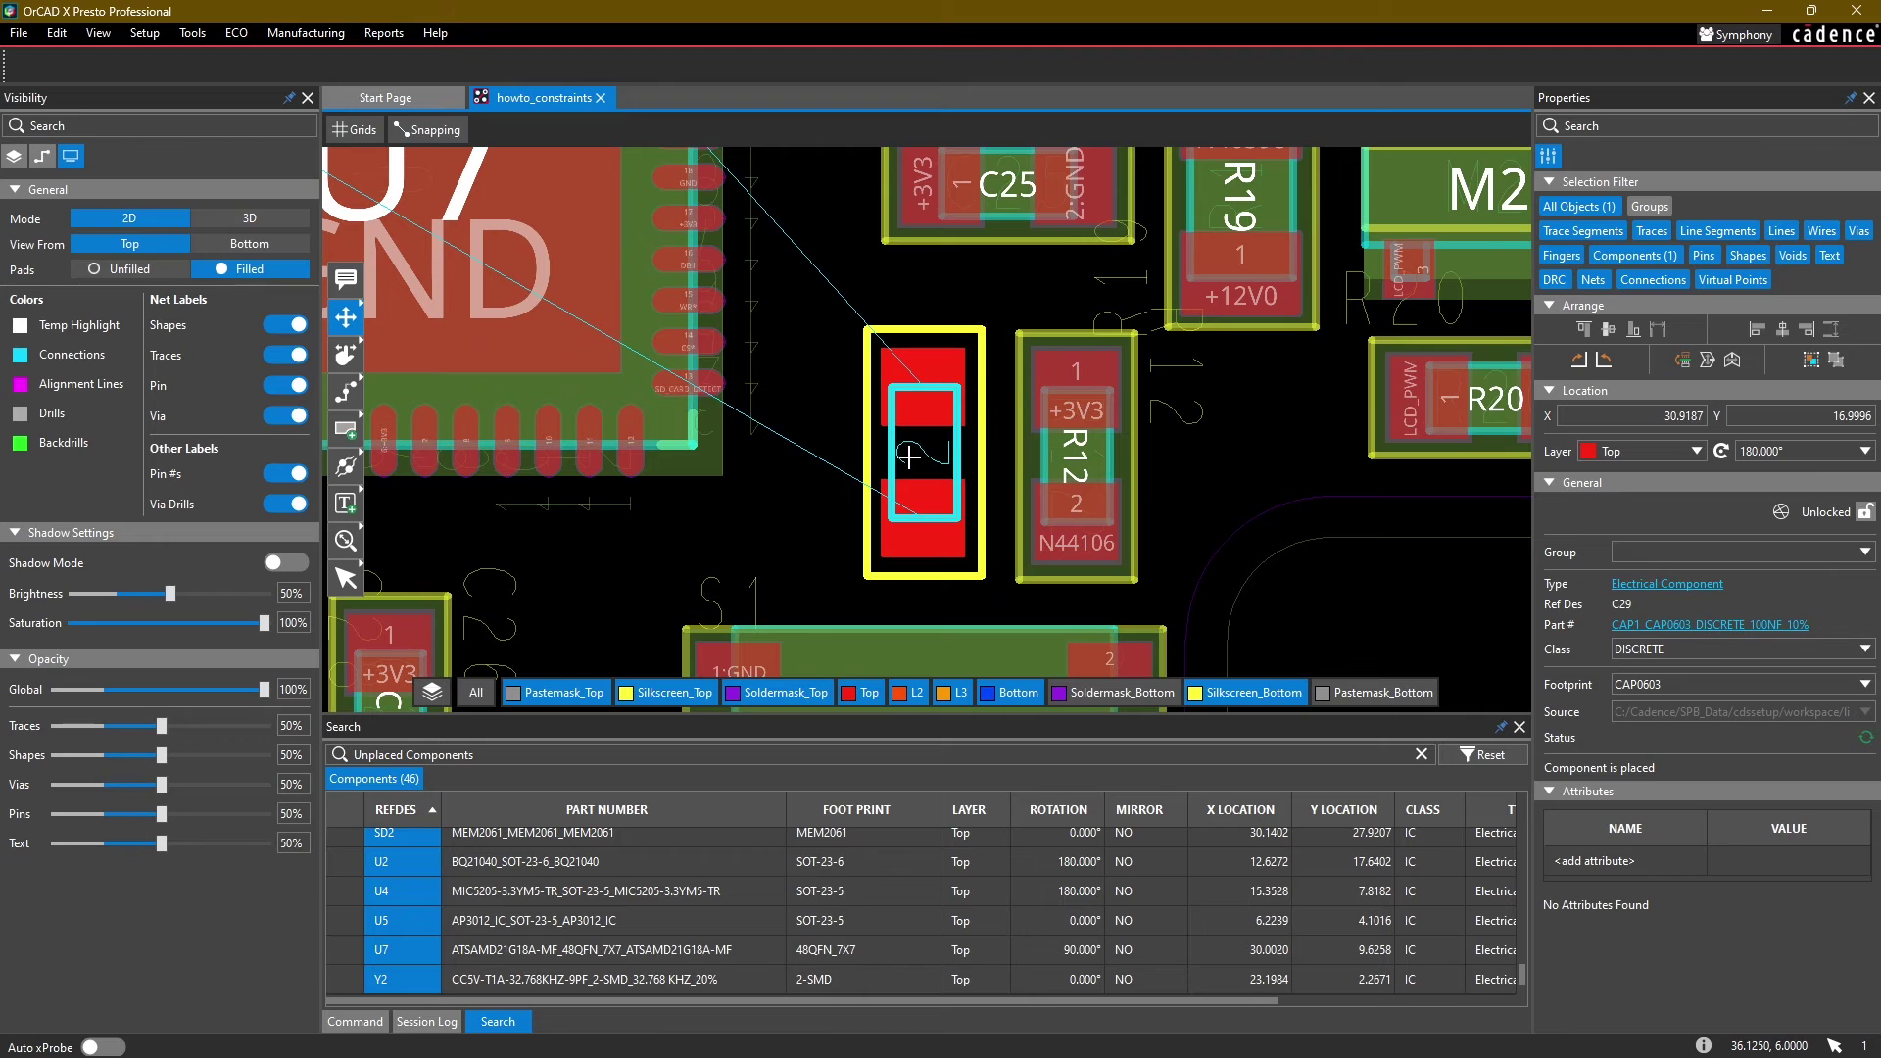
left_click(910, 457)
left_click(763, 545)
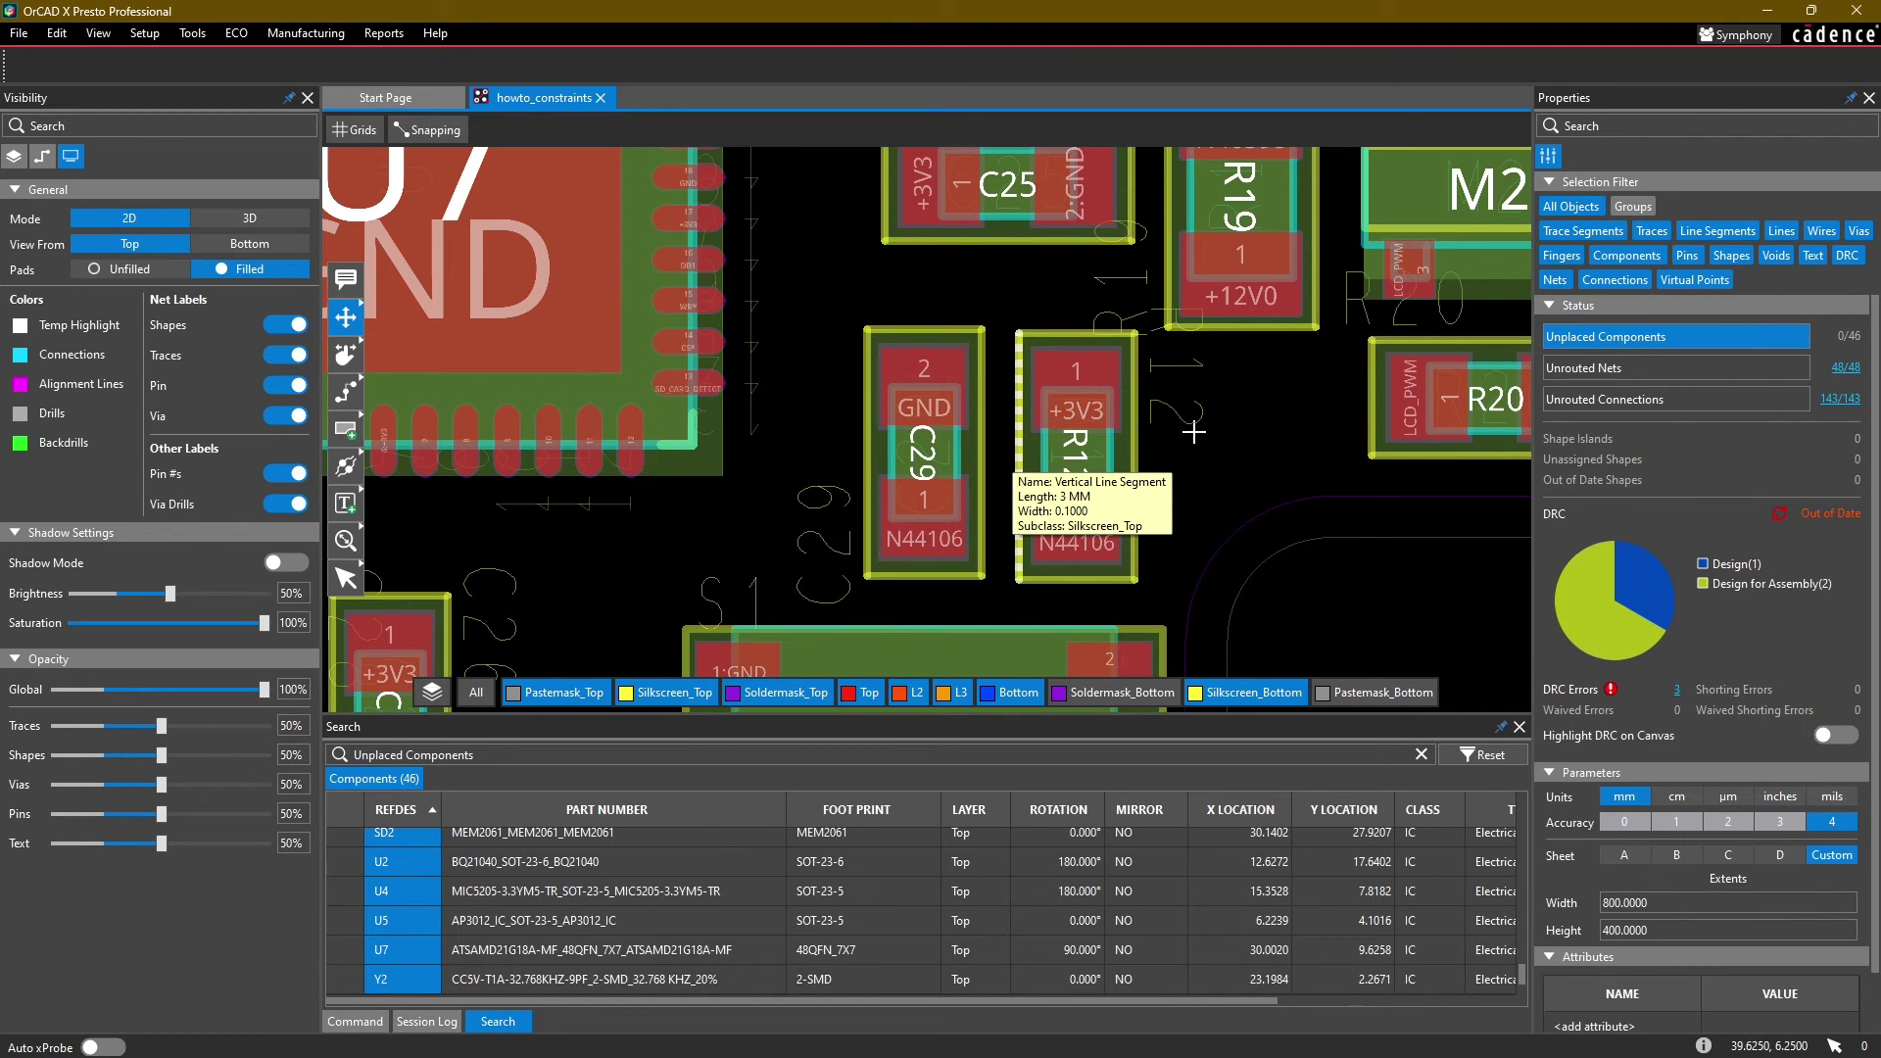
Step: Move resistor R11 slightly down to increase its spacing from U2
scroll(1204, 437, "down", 6)
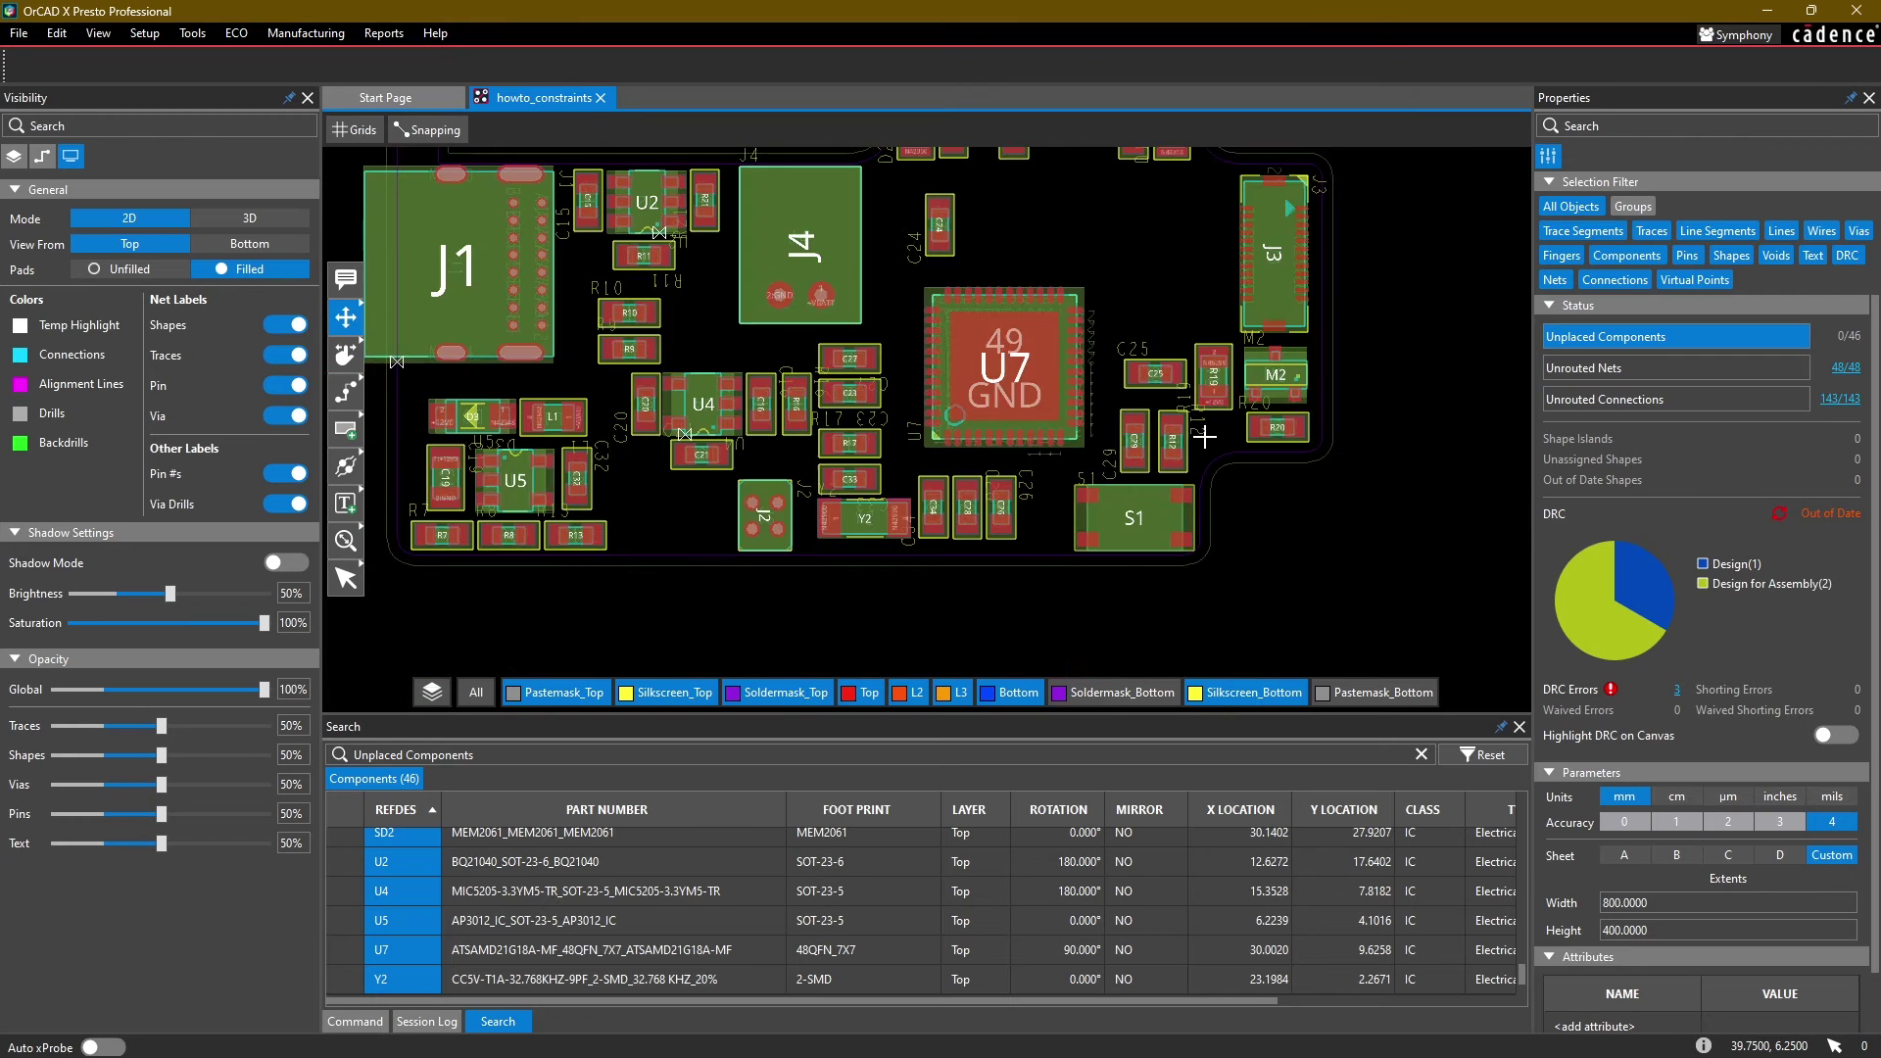
scroll(1044, 346, "up", 3)
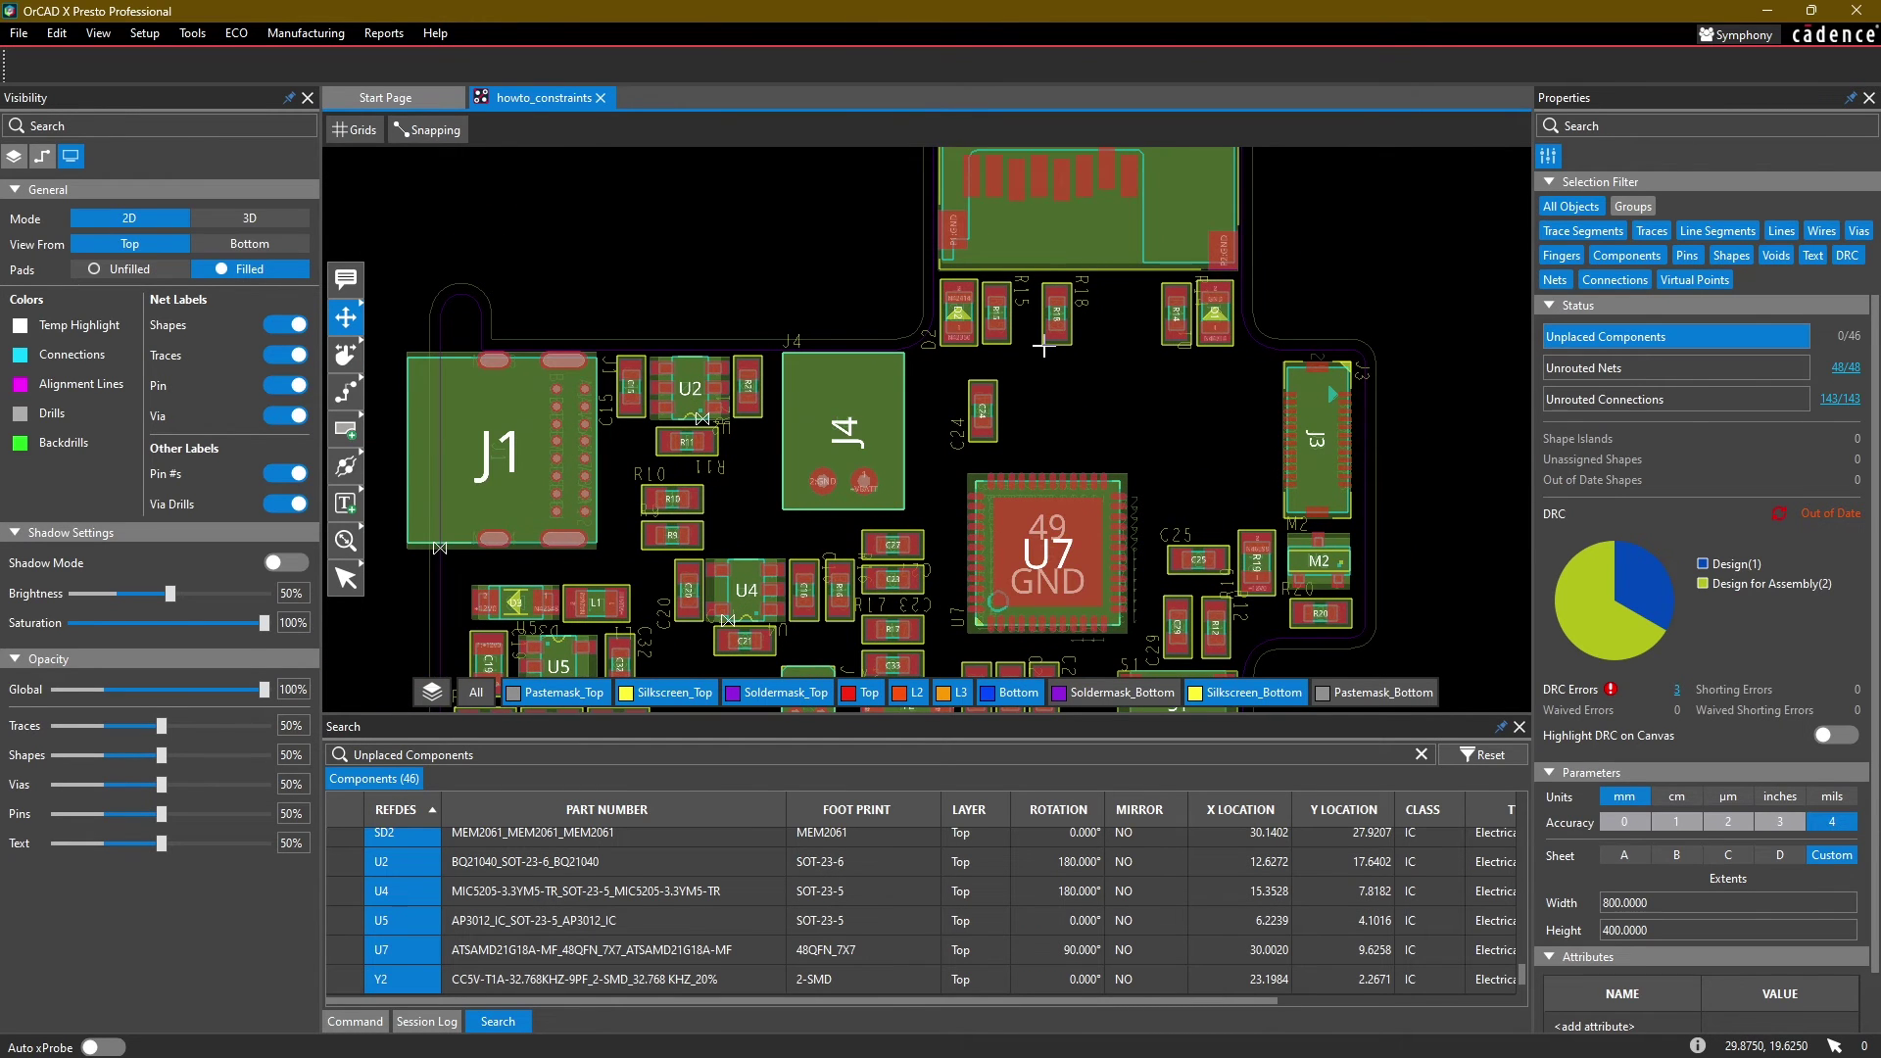
scroll(1033, 342, "down", 4)
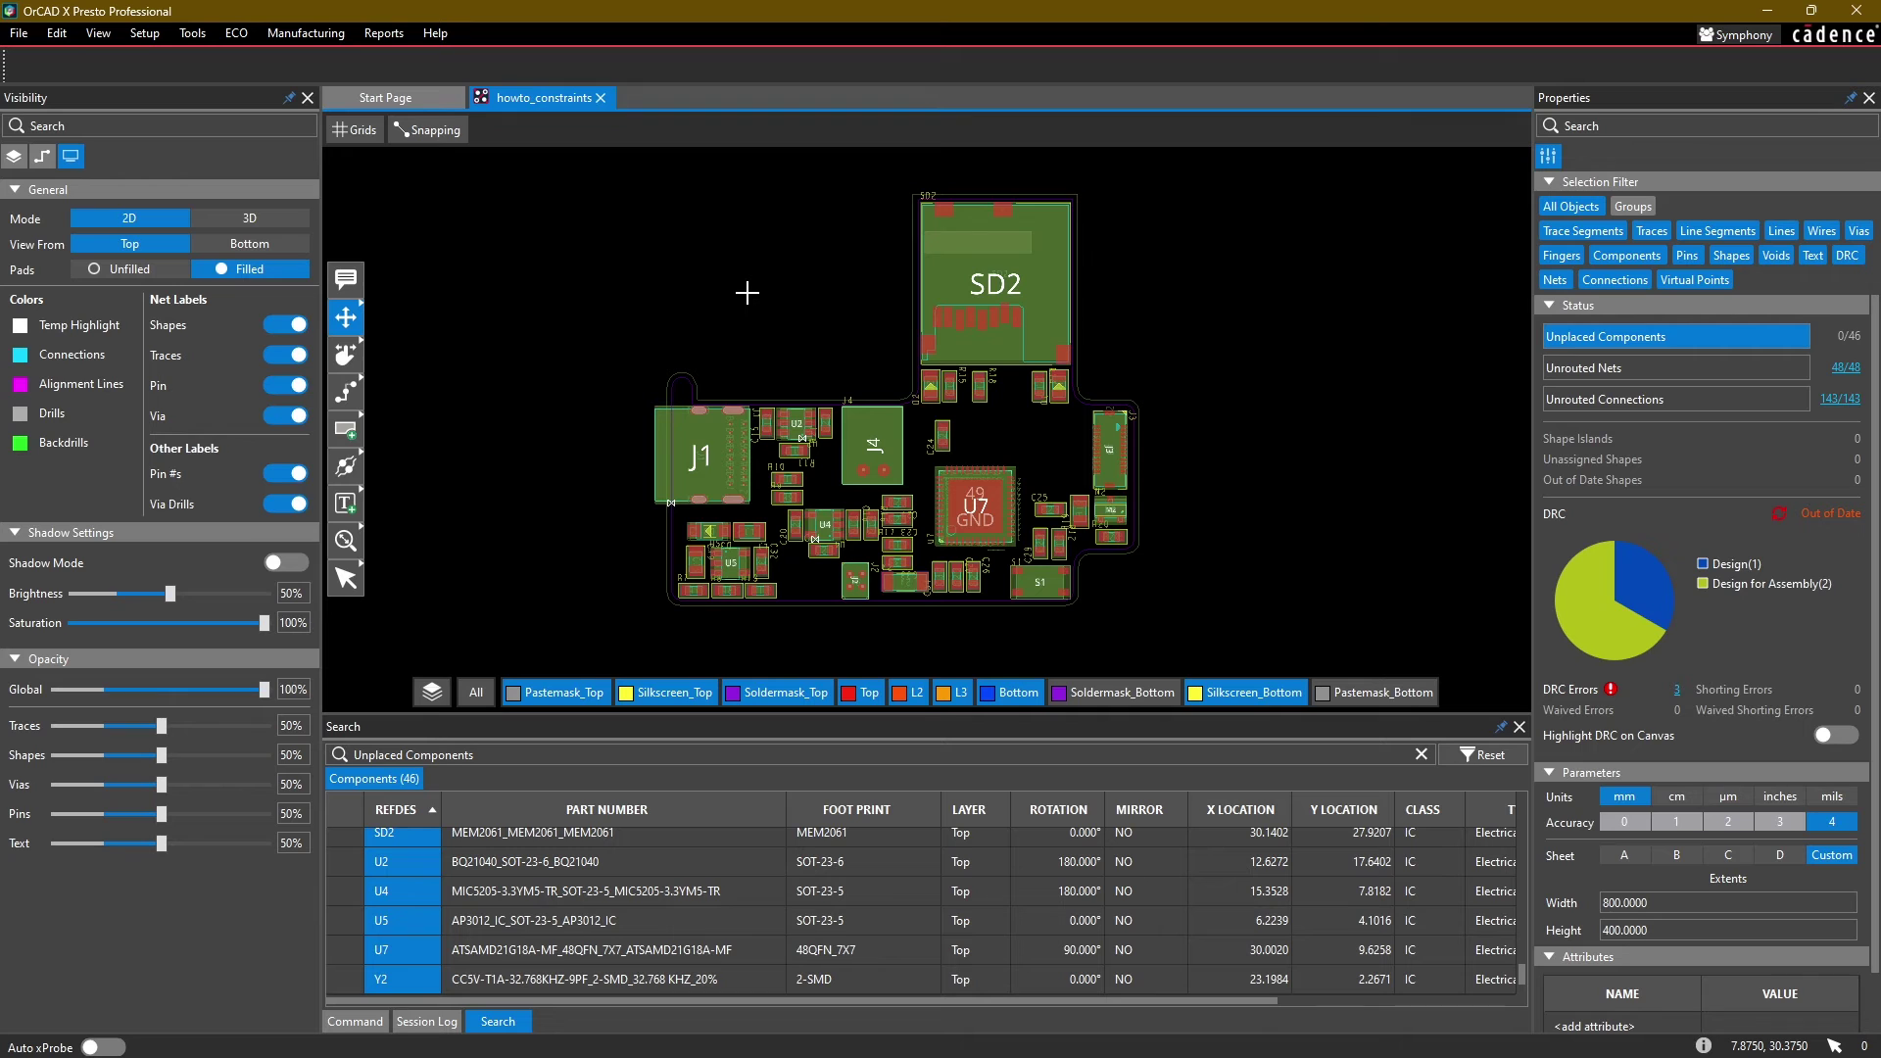
scroll(679, 372, "up", 4)
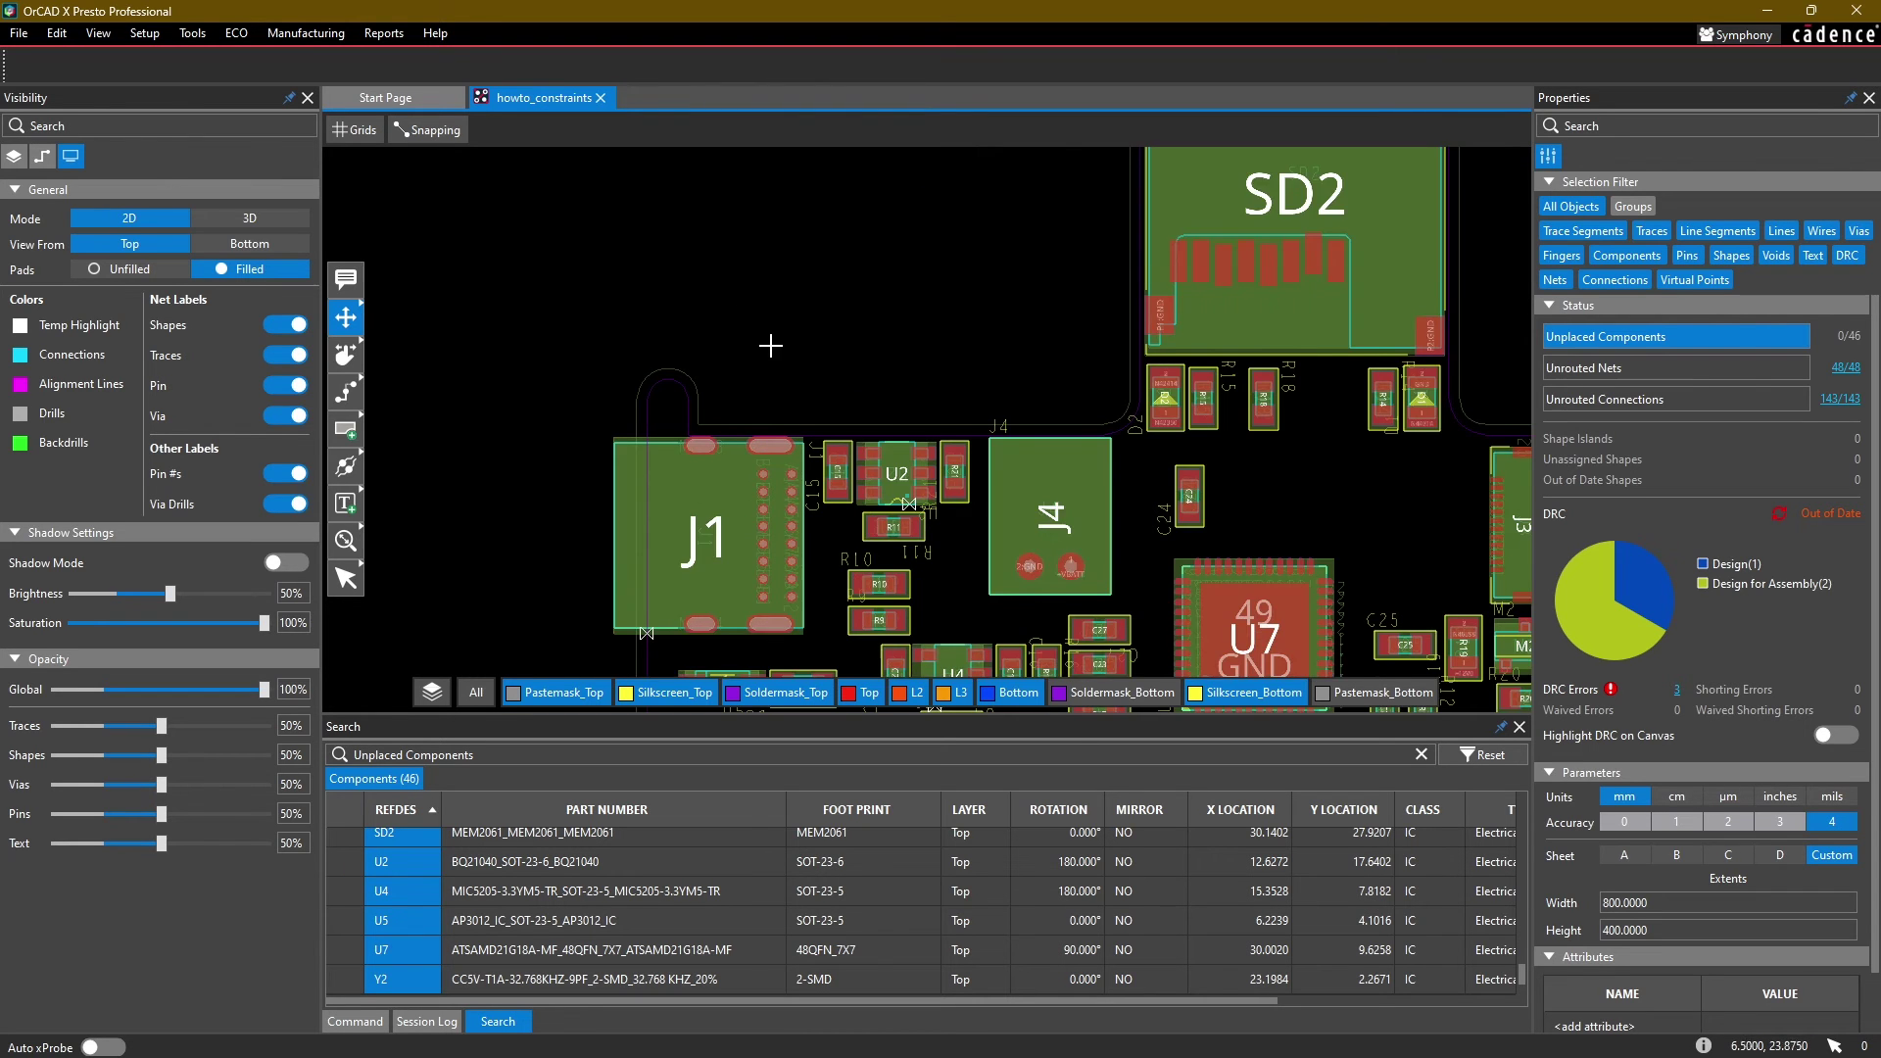
scroll(746, 282, "up", 5)
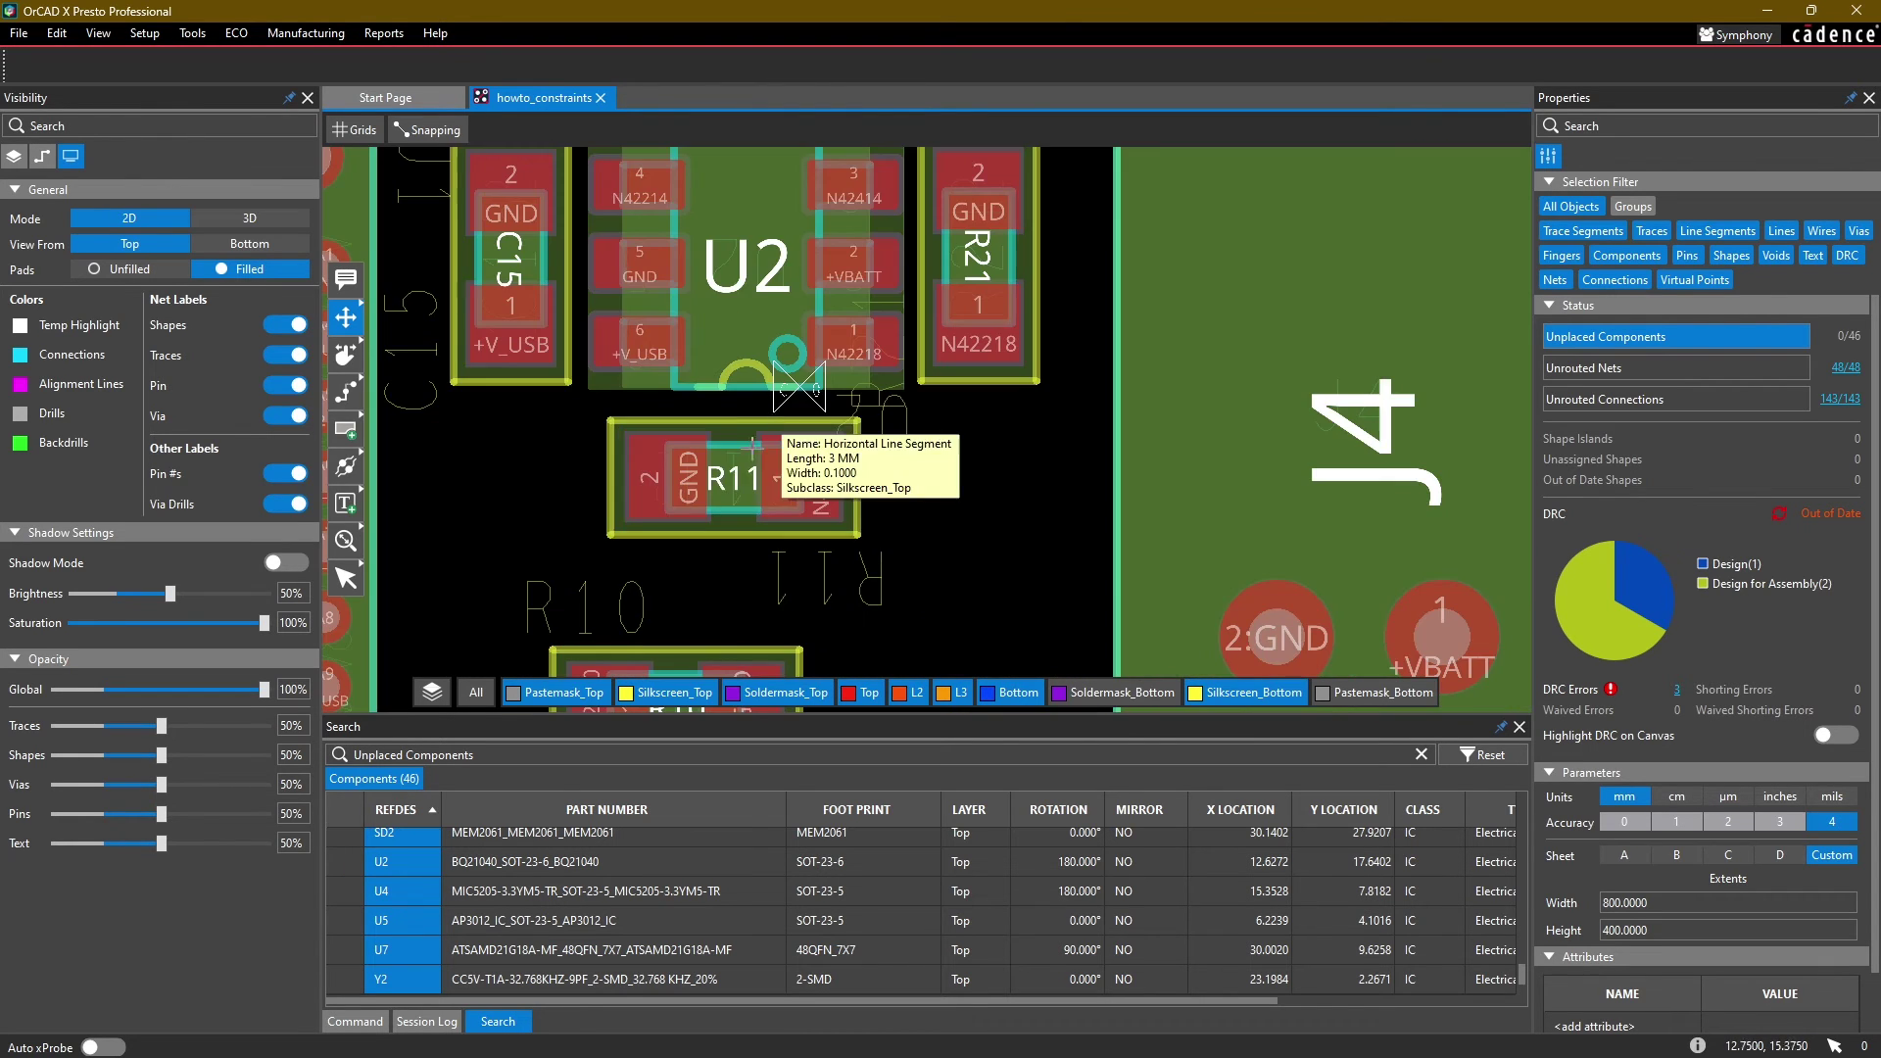
left_click(734, 477)
left_click(747, 478)
left_click(972, 476)
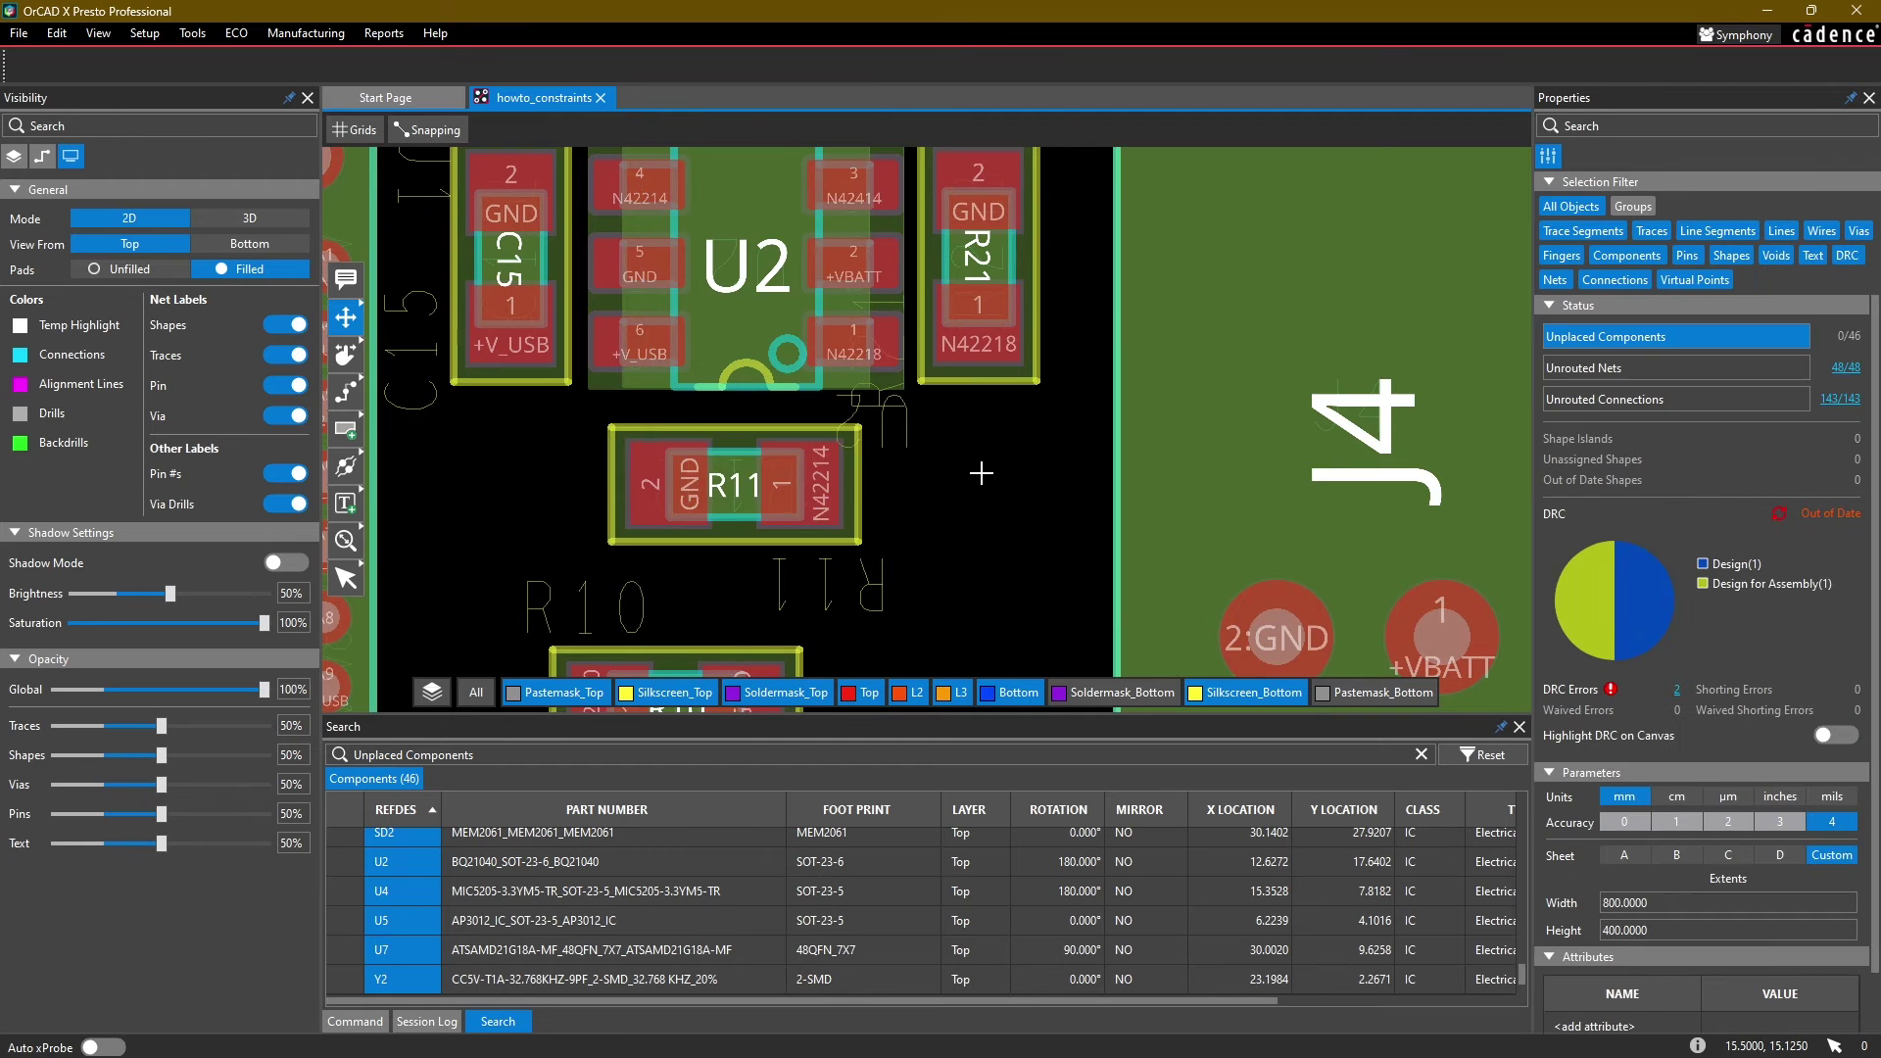
Step: Move capacitor C21 slightly down to increase its spacing from U4
scroll(981, 469, "down", 3)
middle_click_drag(975, 501, 821, 437)
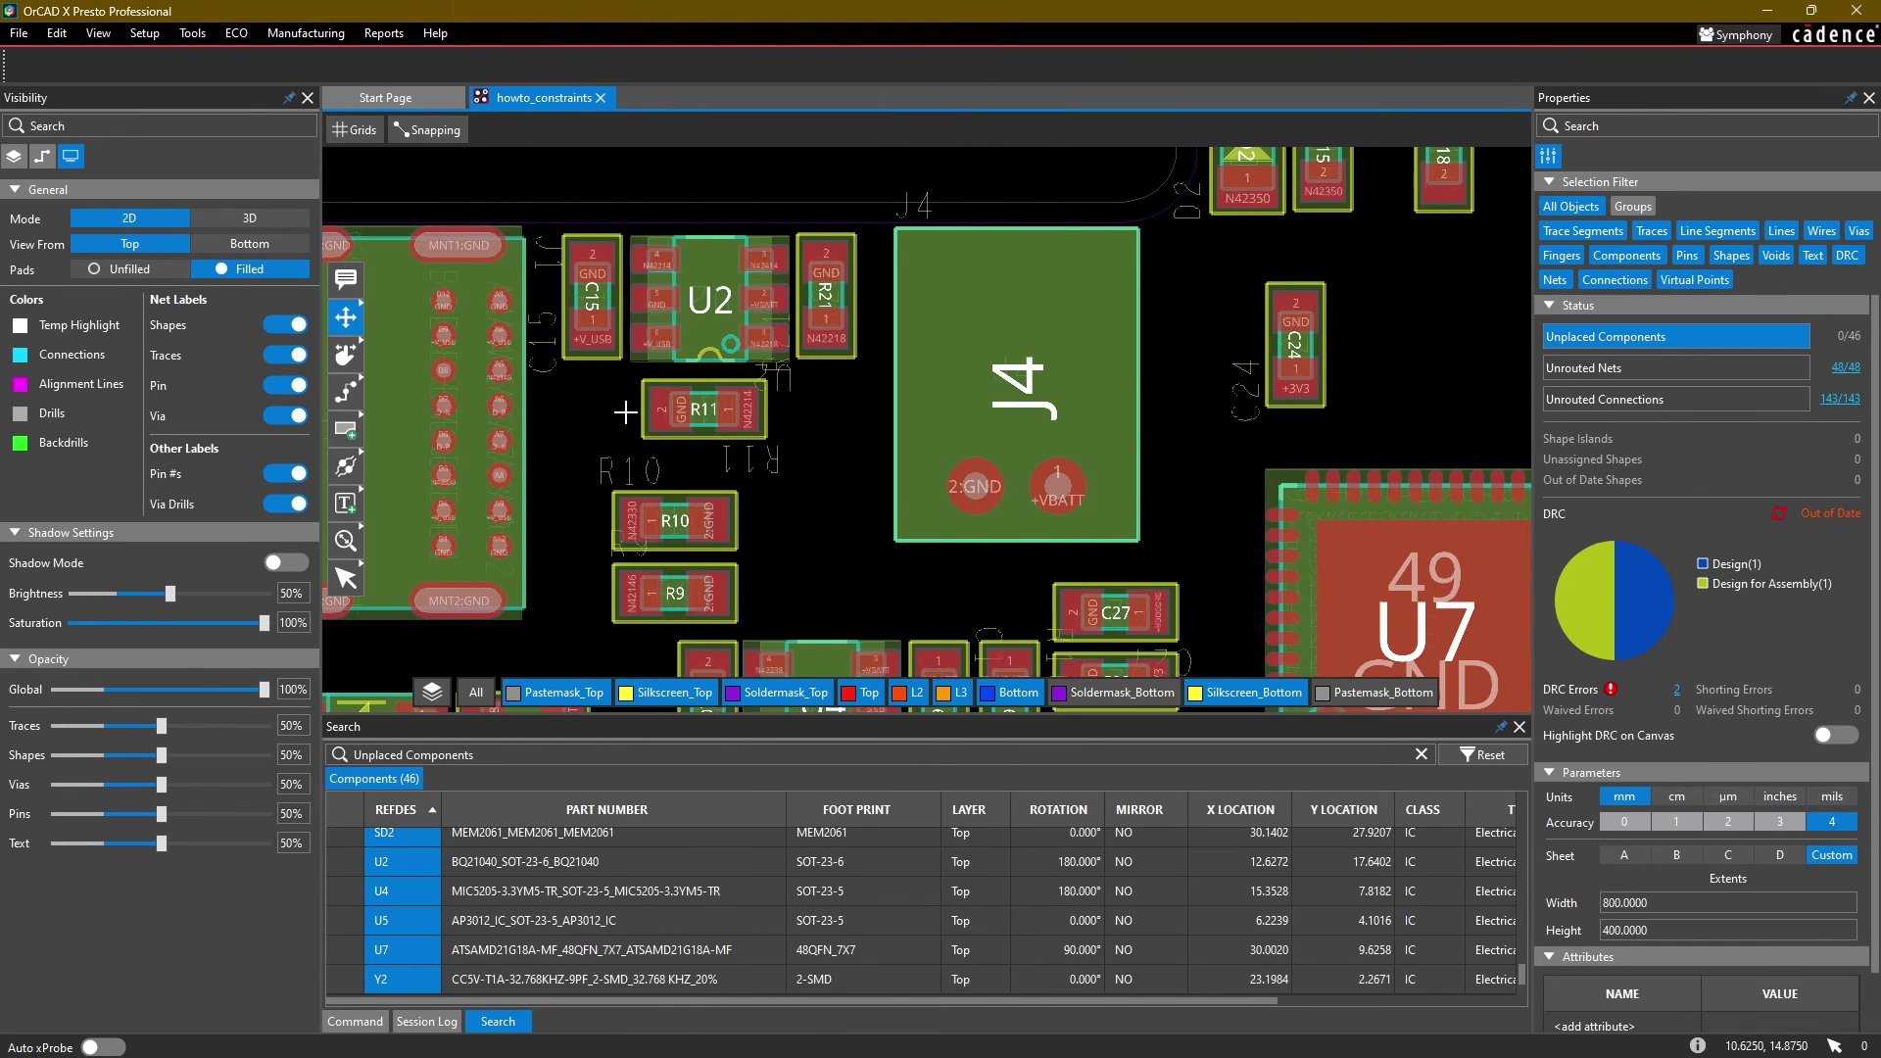
middle_click_drag(1197, 509, 749, 259)
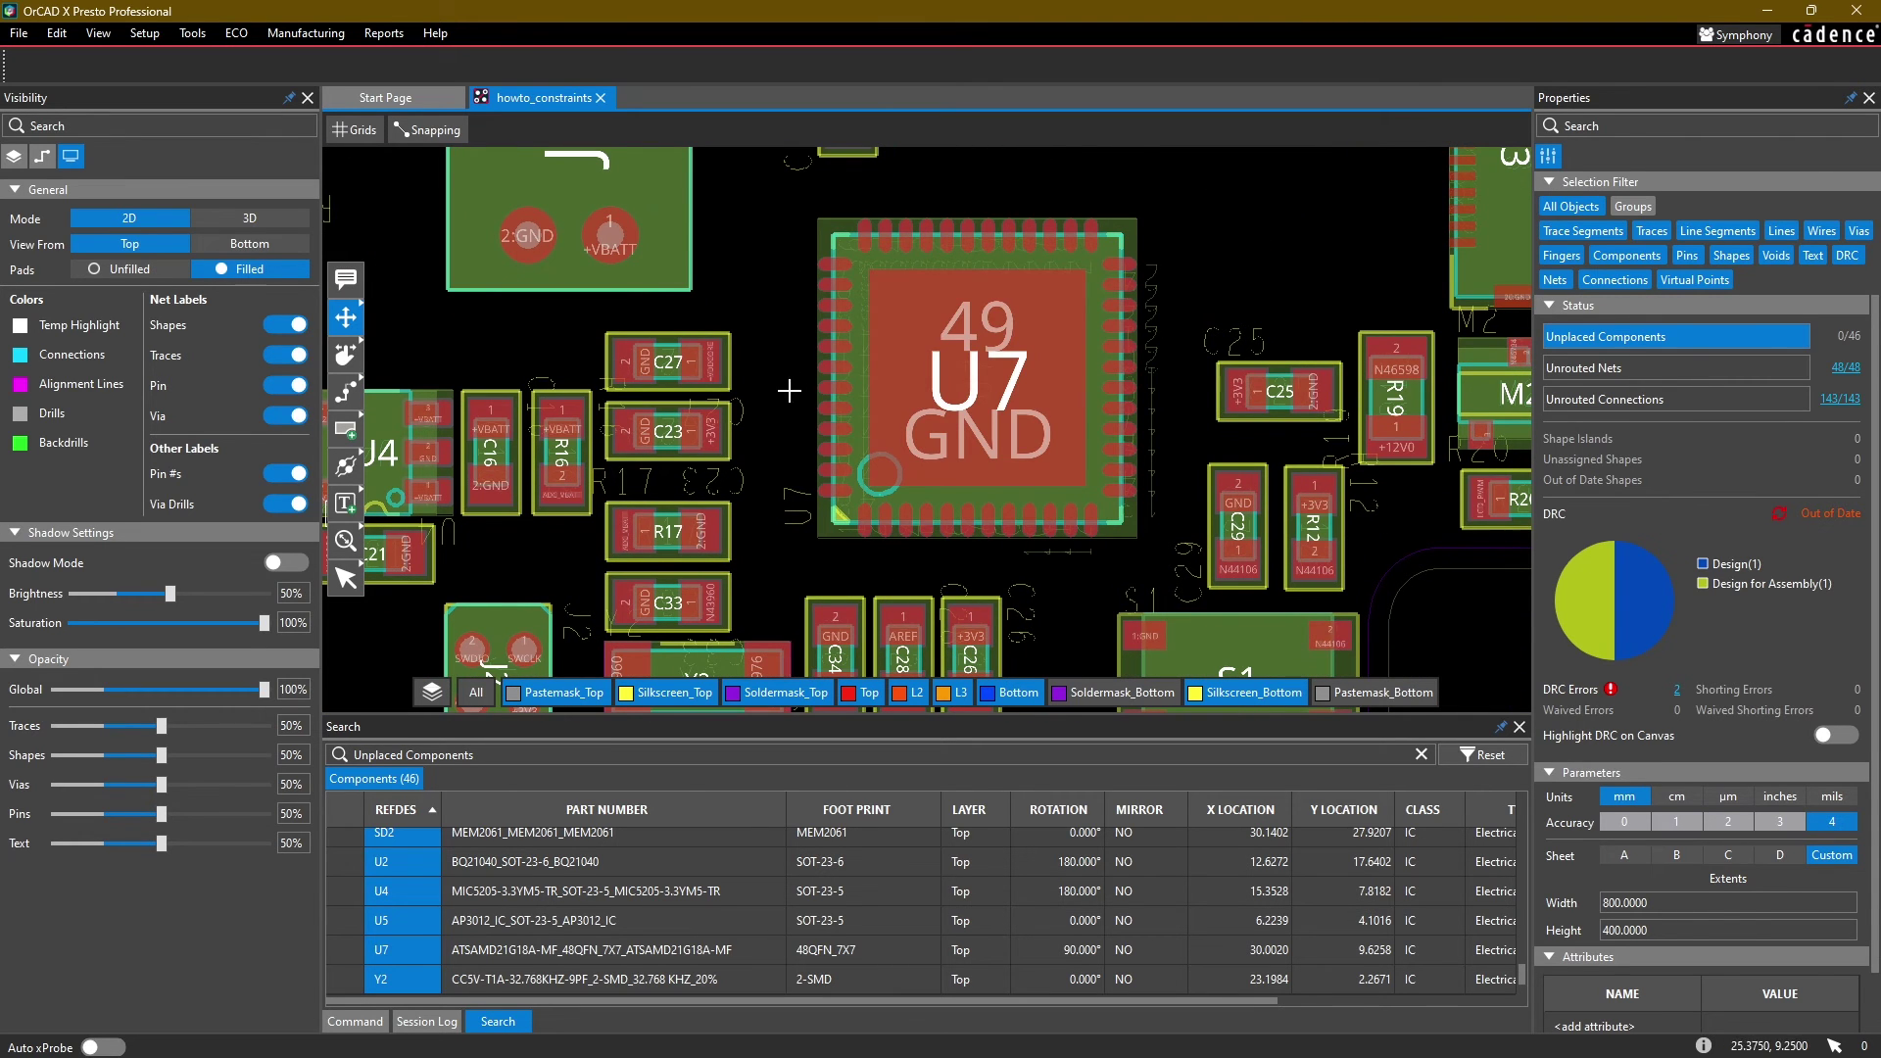
scroll(763, 497, "down", 2)
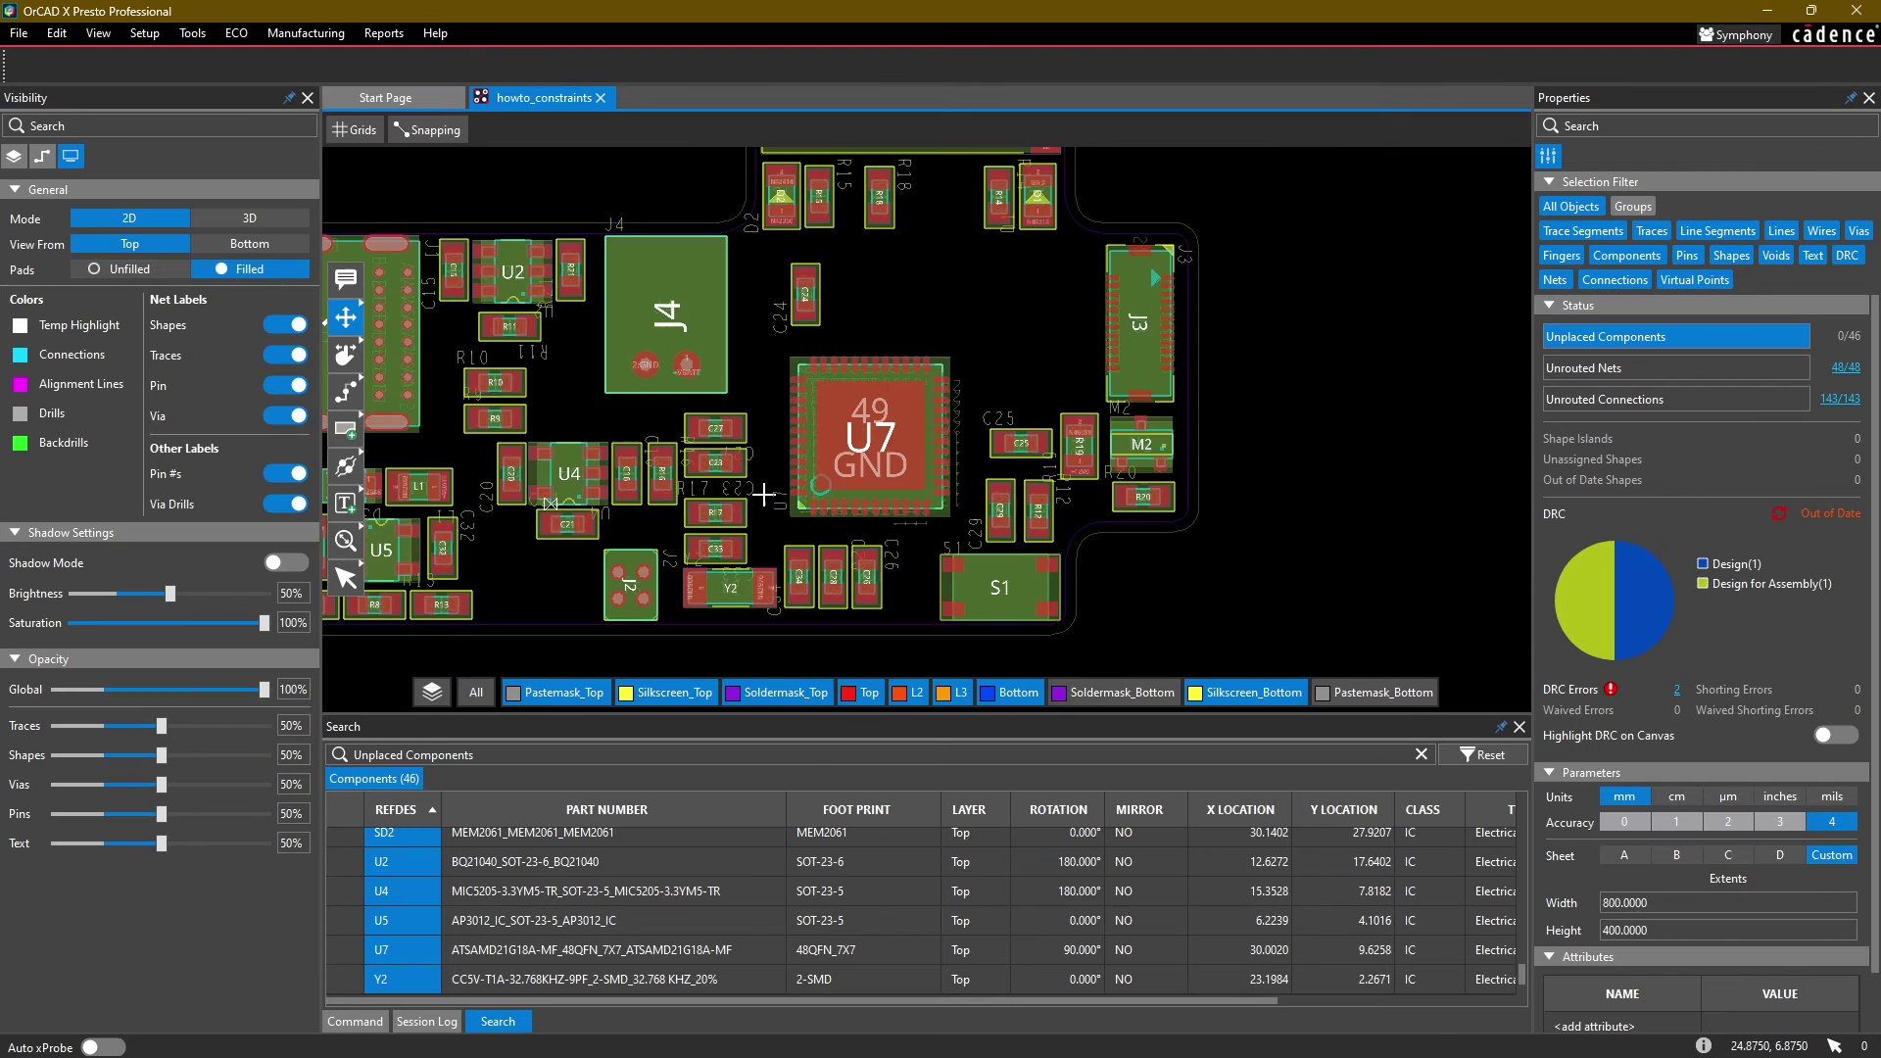
middle_click_drag(520, 538, 712, 577)
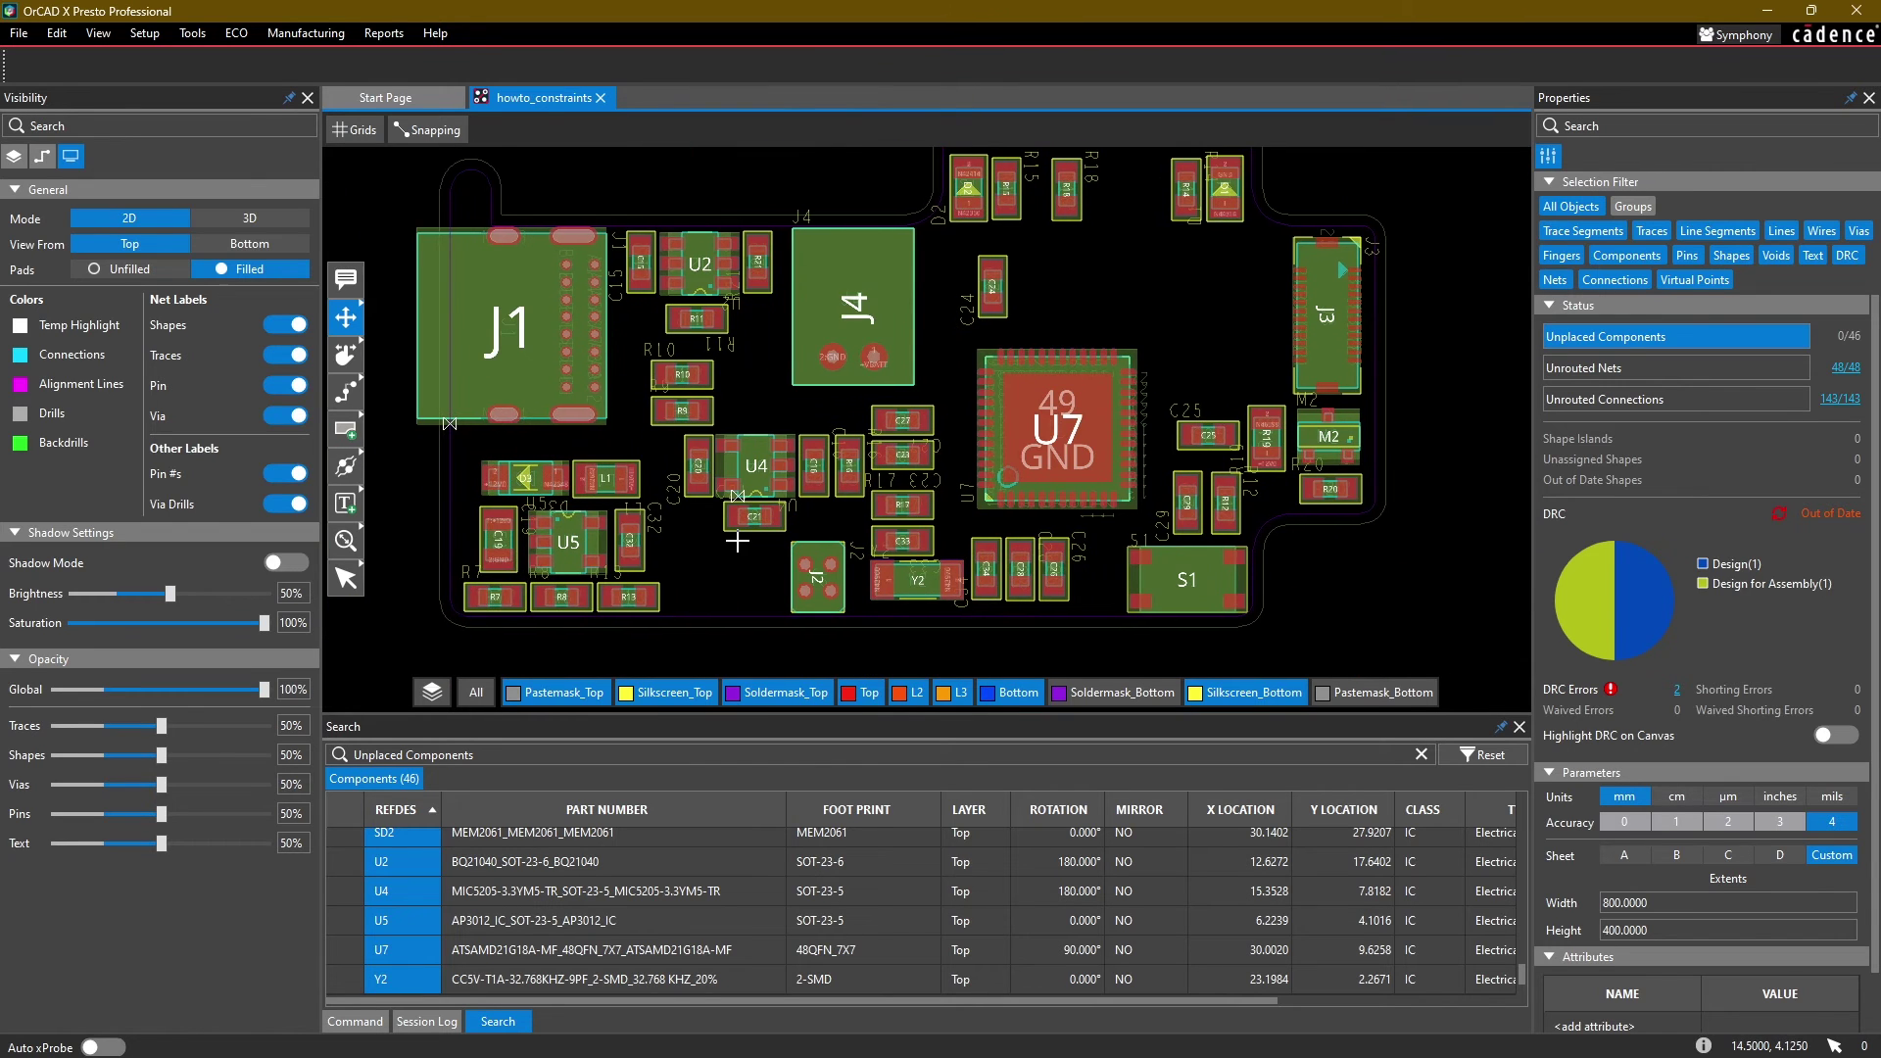
middle_click_drag(719, 558, 712, 615)
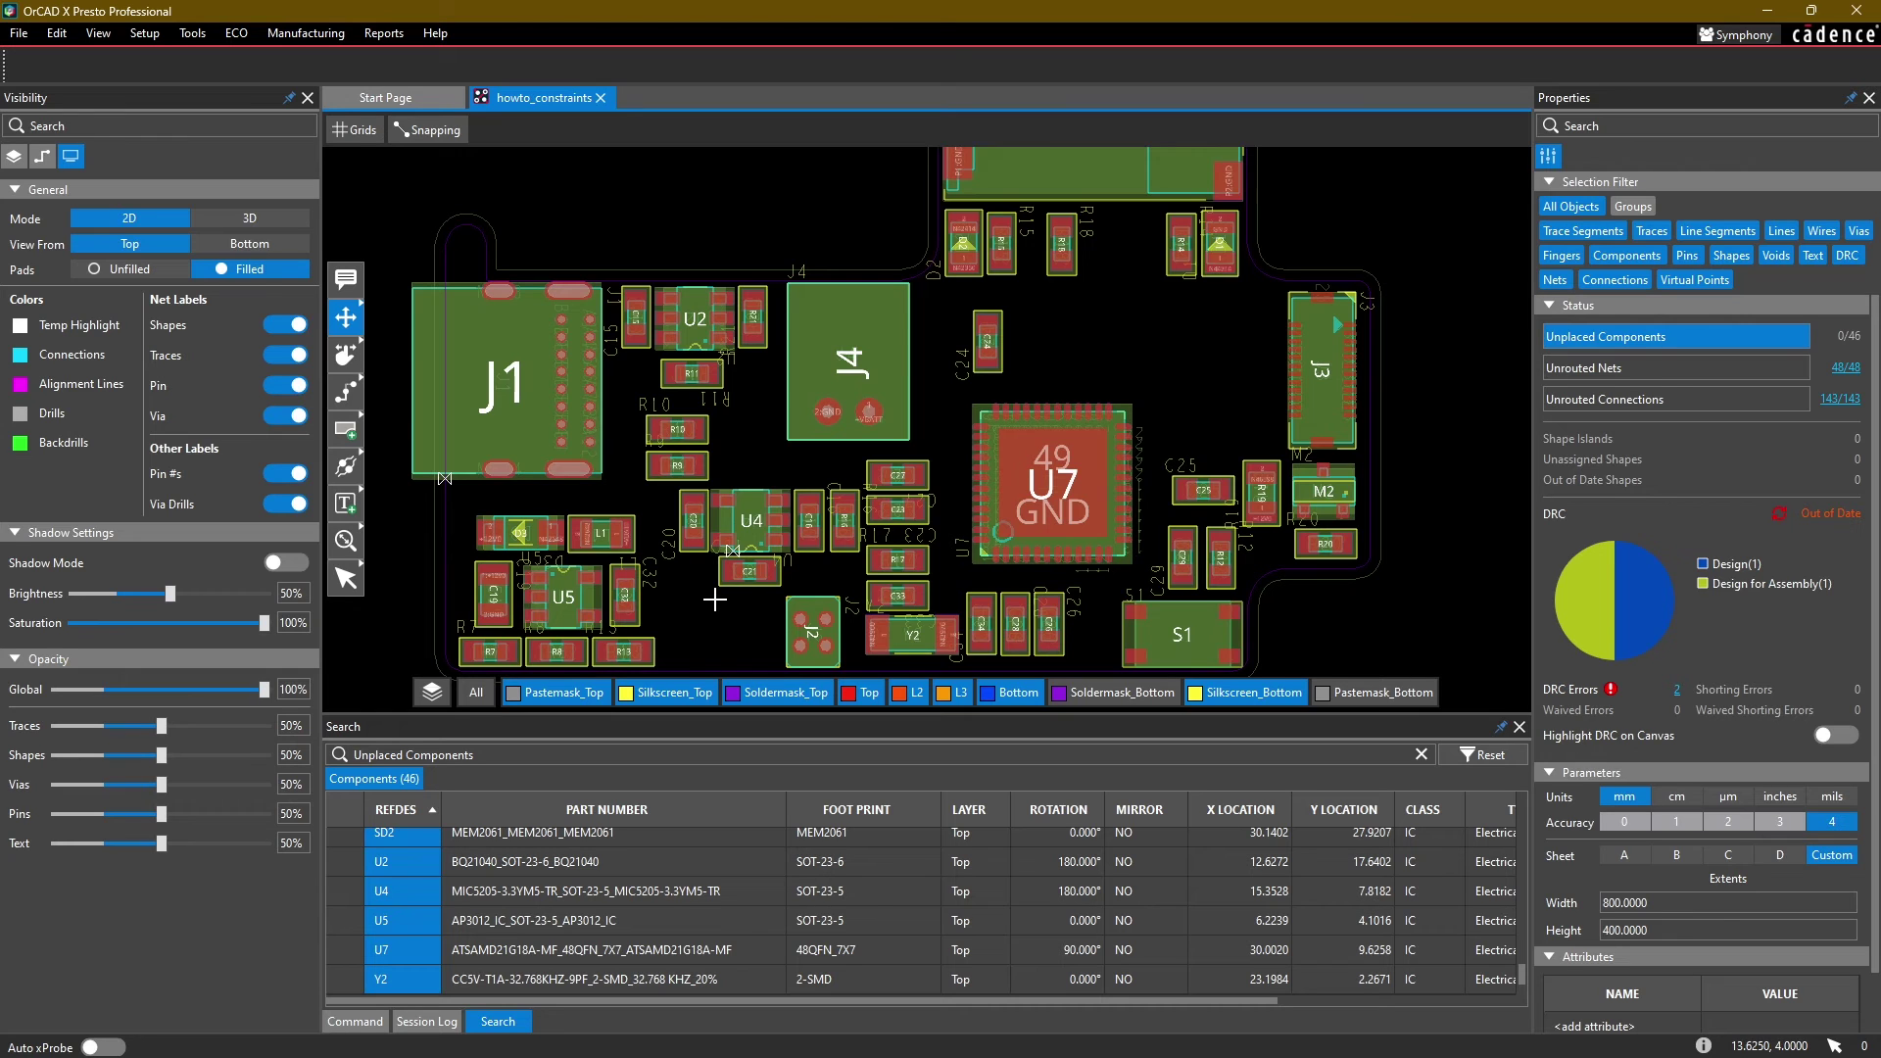
scroll(730, 616, "up", 4)
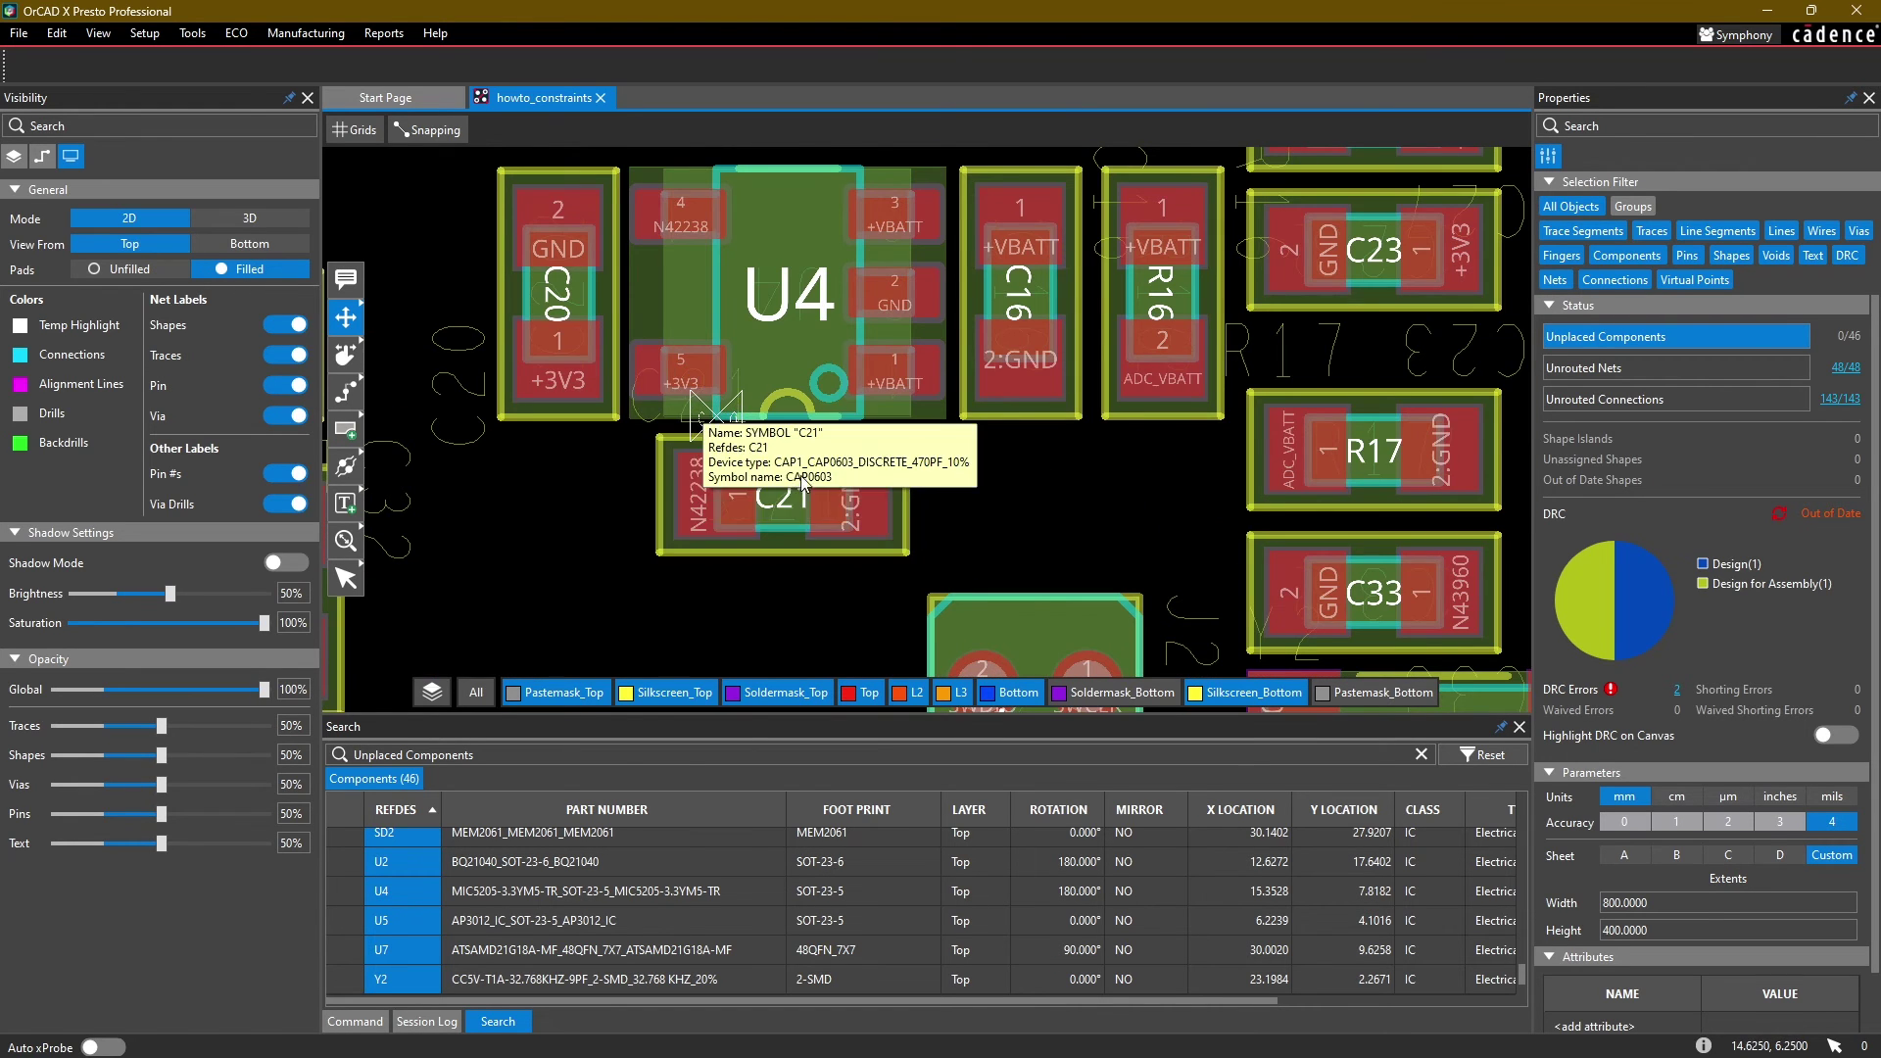
left_click(788, 472)
left_click_drag(780, 487, 770, 487)
left_click(561, 532)
Step: Show all net connections across the board
scroll(562, 532, "down", 2)
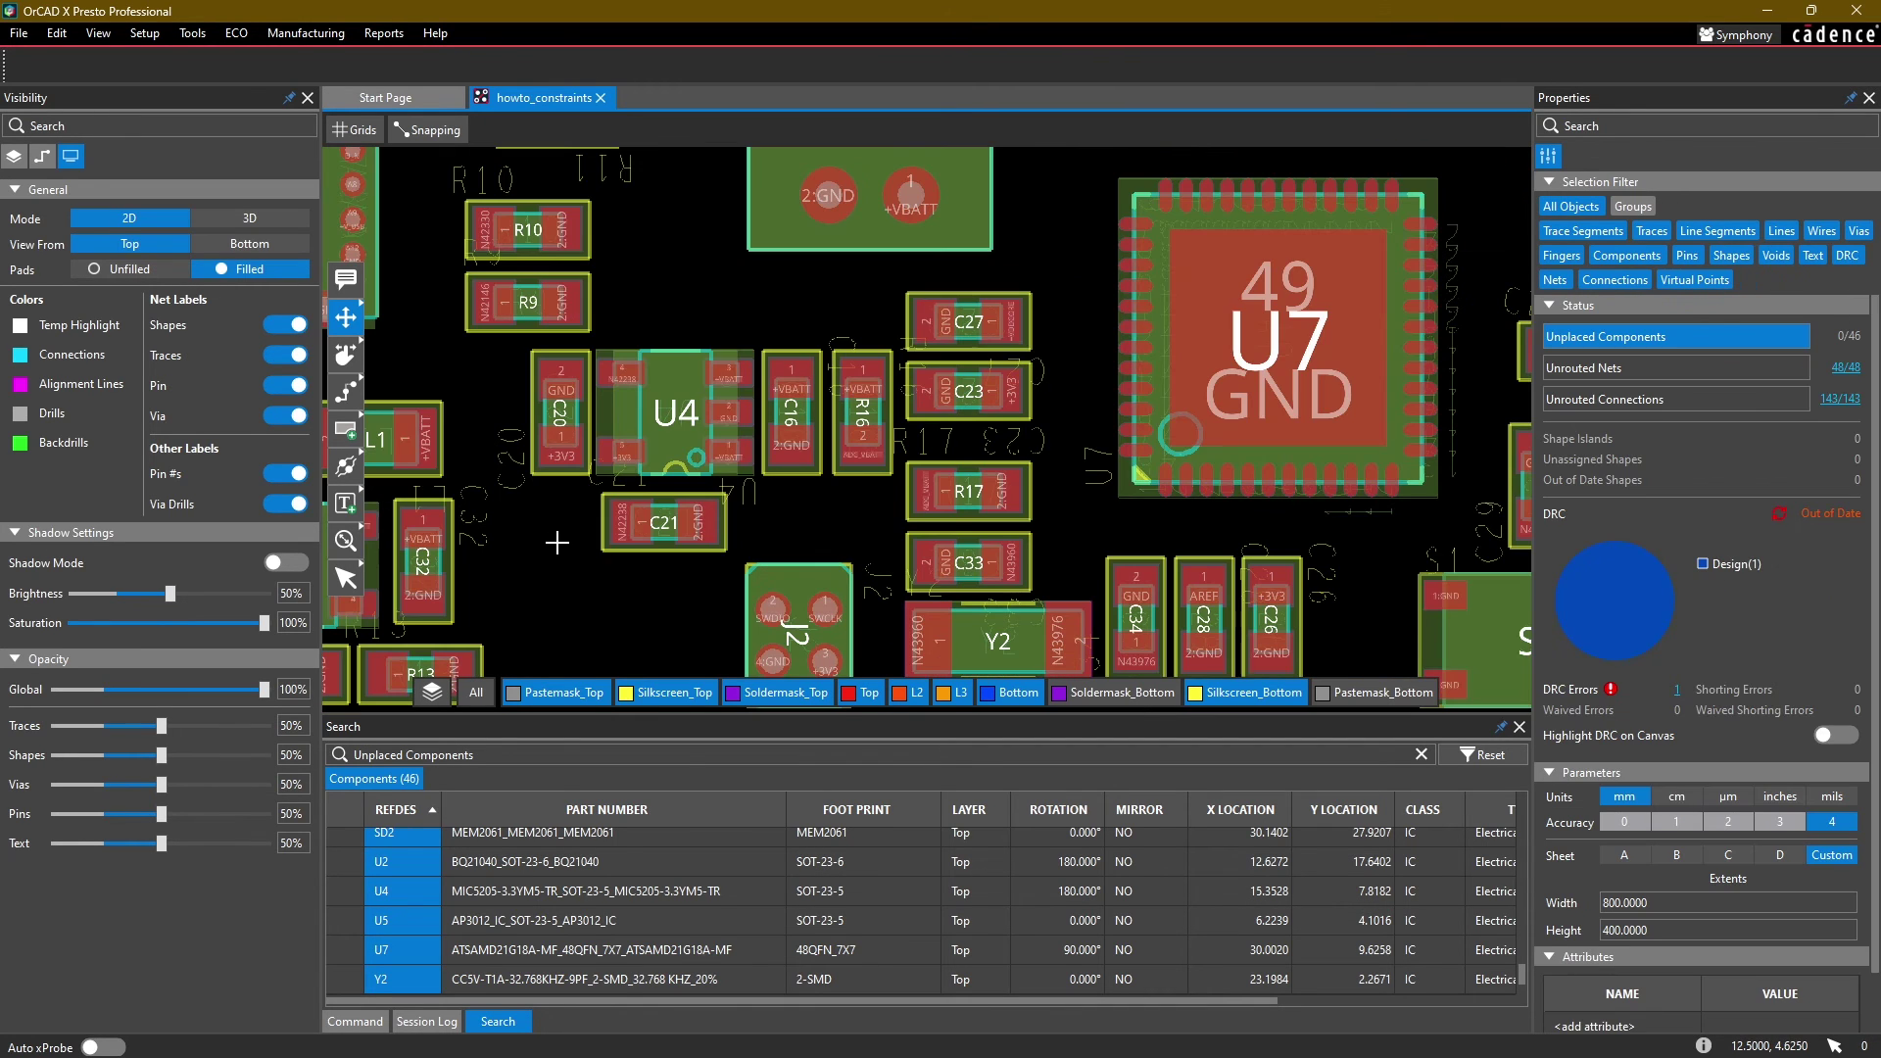
middle_click_drag(581, 552, 803, 536)
scroll(802, 504, "down", 2)
middle_click_drag(907, 369, 821, 413)
left_click(43, 157)
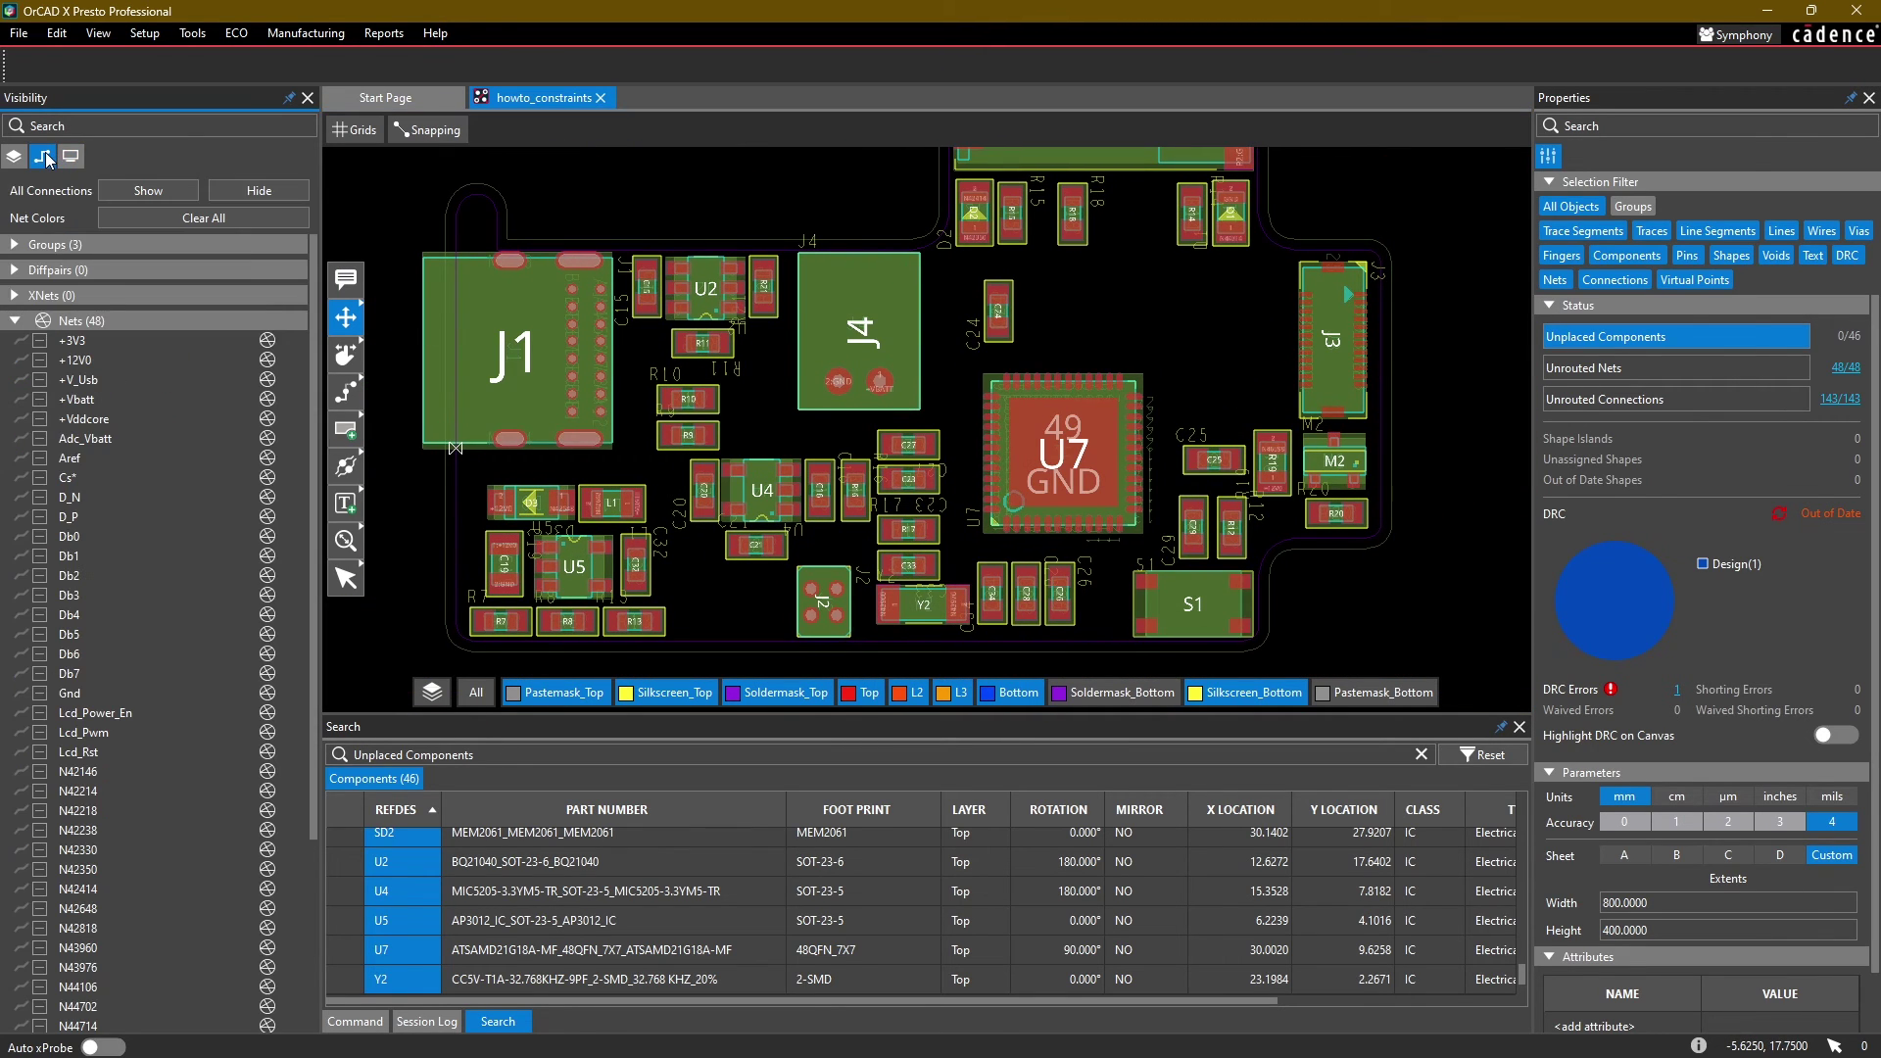
left_click(139, 192)
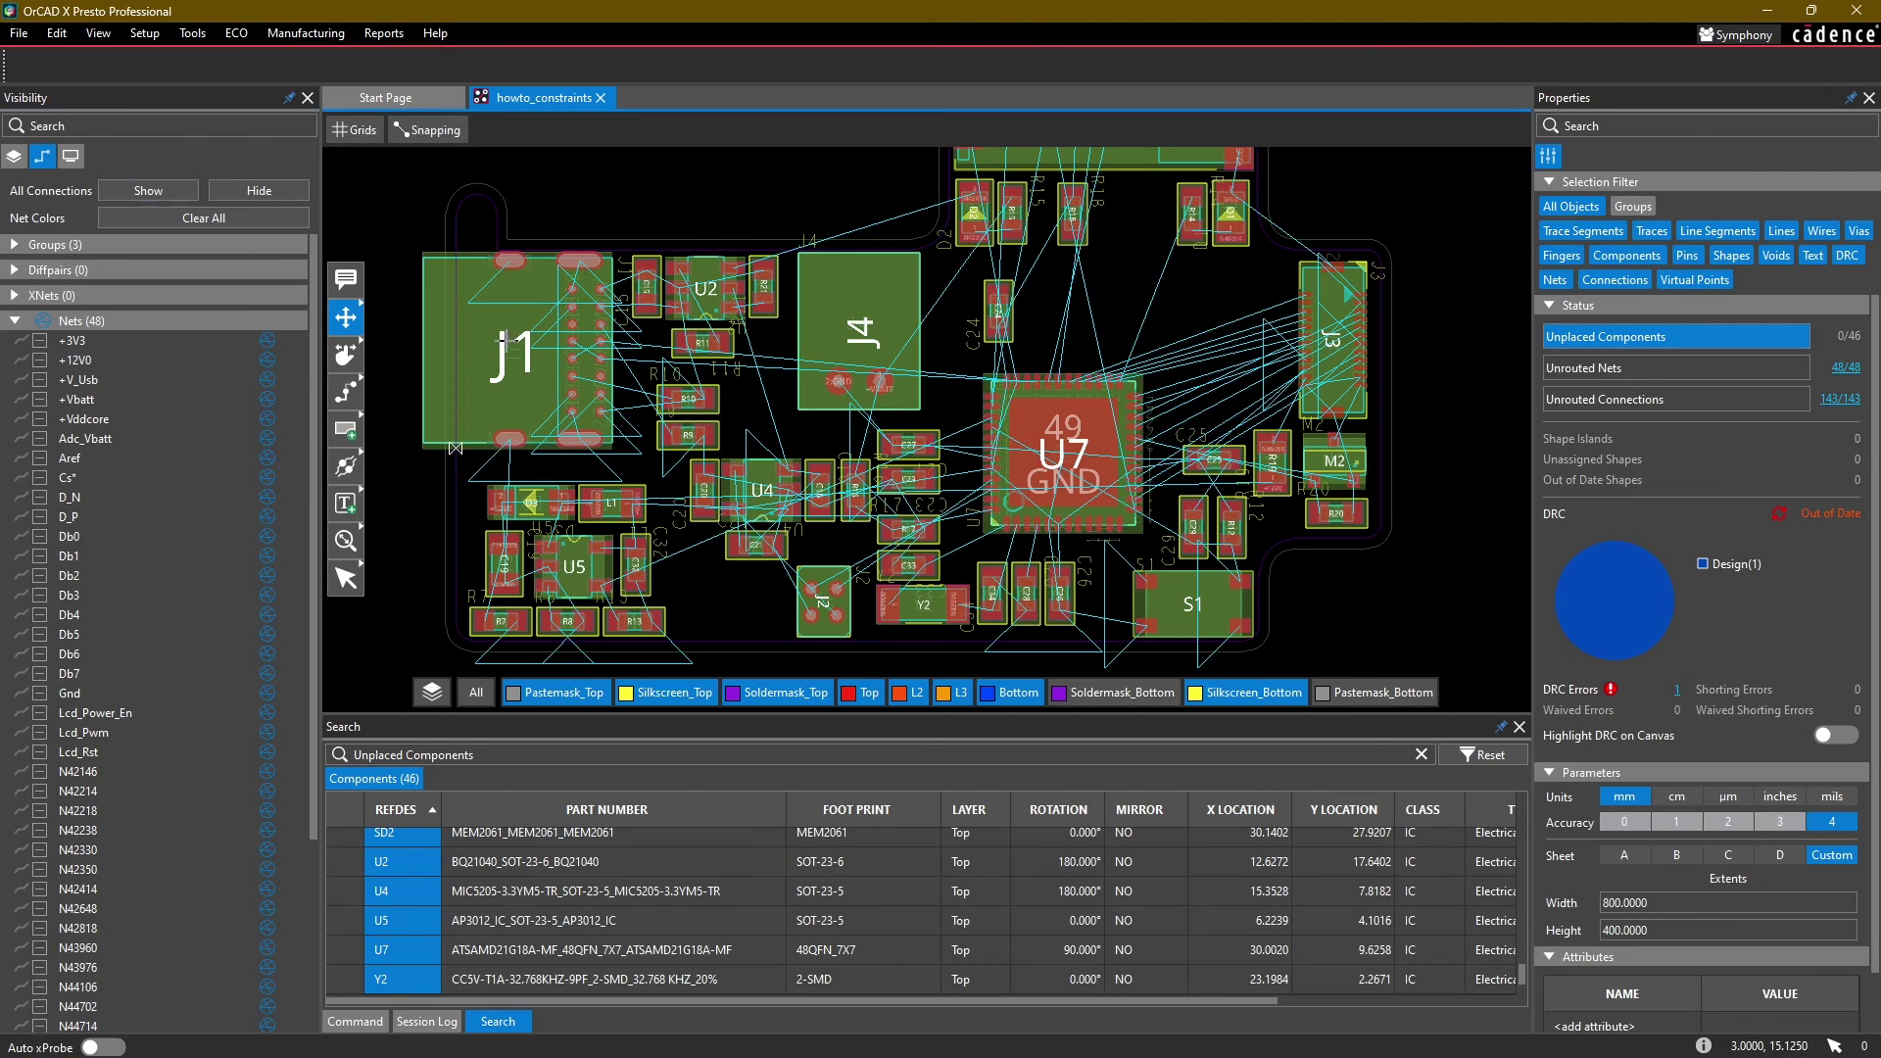
mouse_move(828, 217)
middle_mouse_down()
mouse_move(758, 252)
mouse_move(799, 219)
middle_mouse_up()
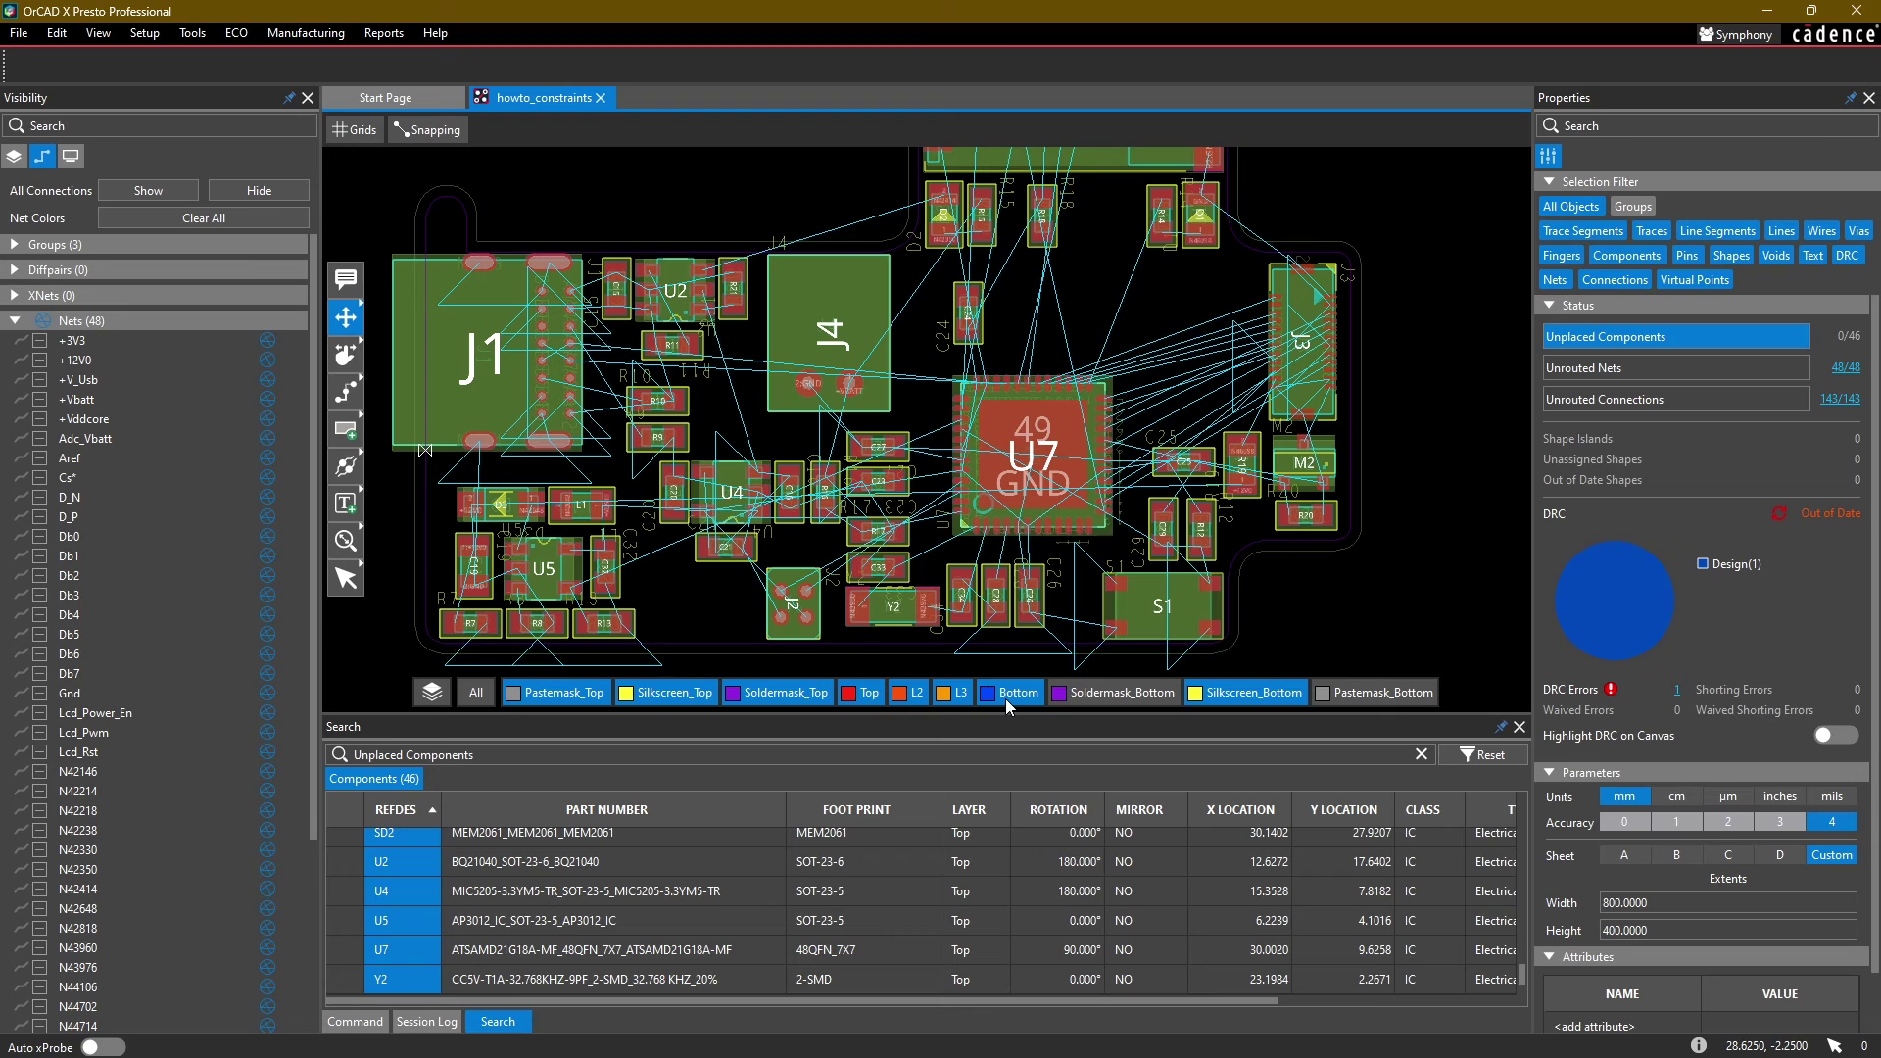
Step: Hide the connections of the power nets +3V3, +12V0, +V_Usb, +Vbatt and +Vddcore, and those of the Gnd net
middle_click_drag(936, 344, 946, 356)
left_click_drag(97, 338, 115, 411)
right_click(120, 394)
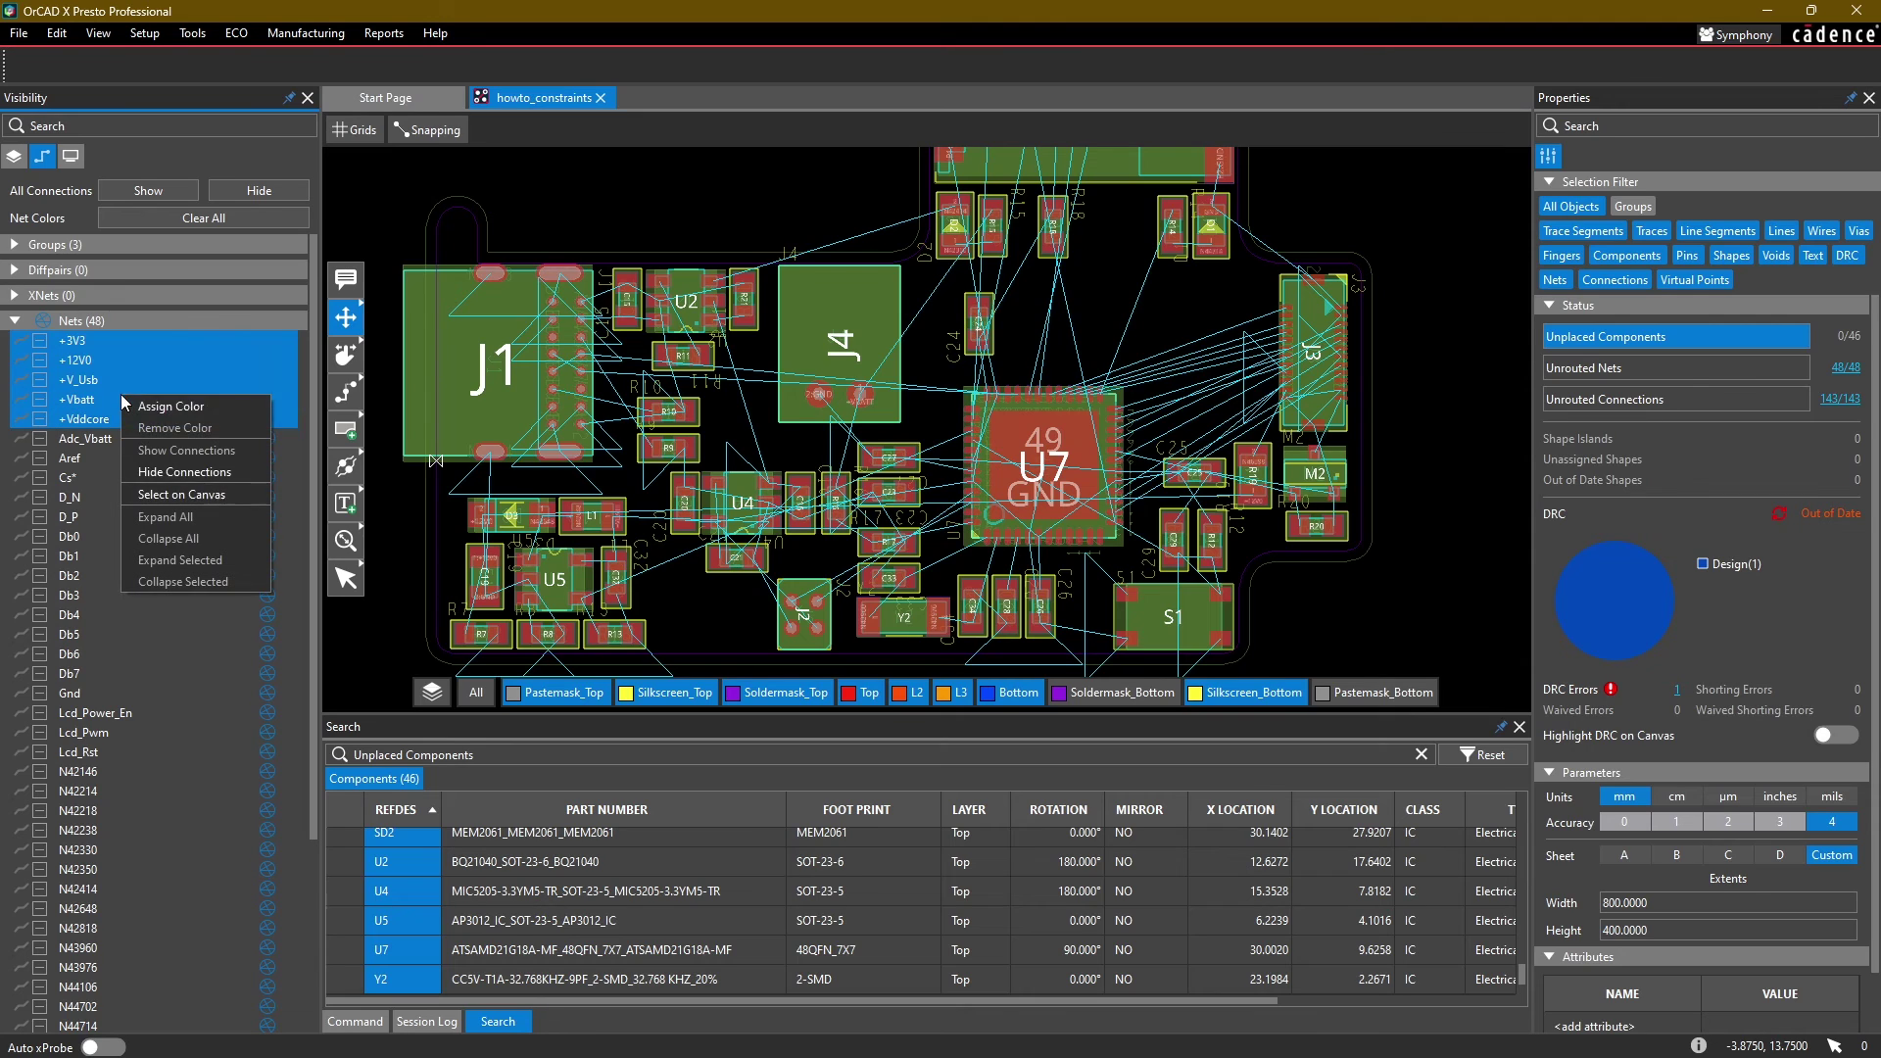
left_click(156, 485)
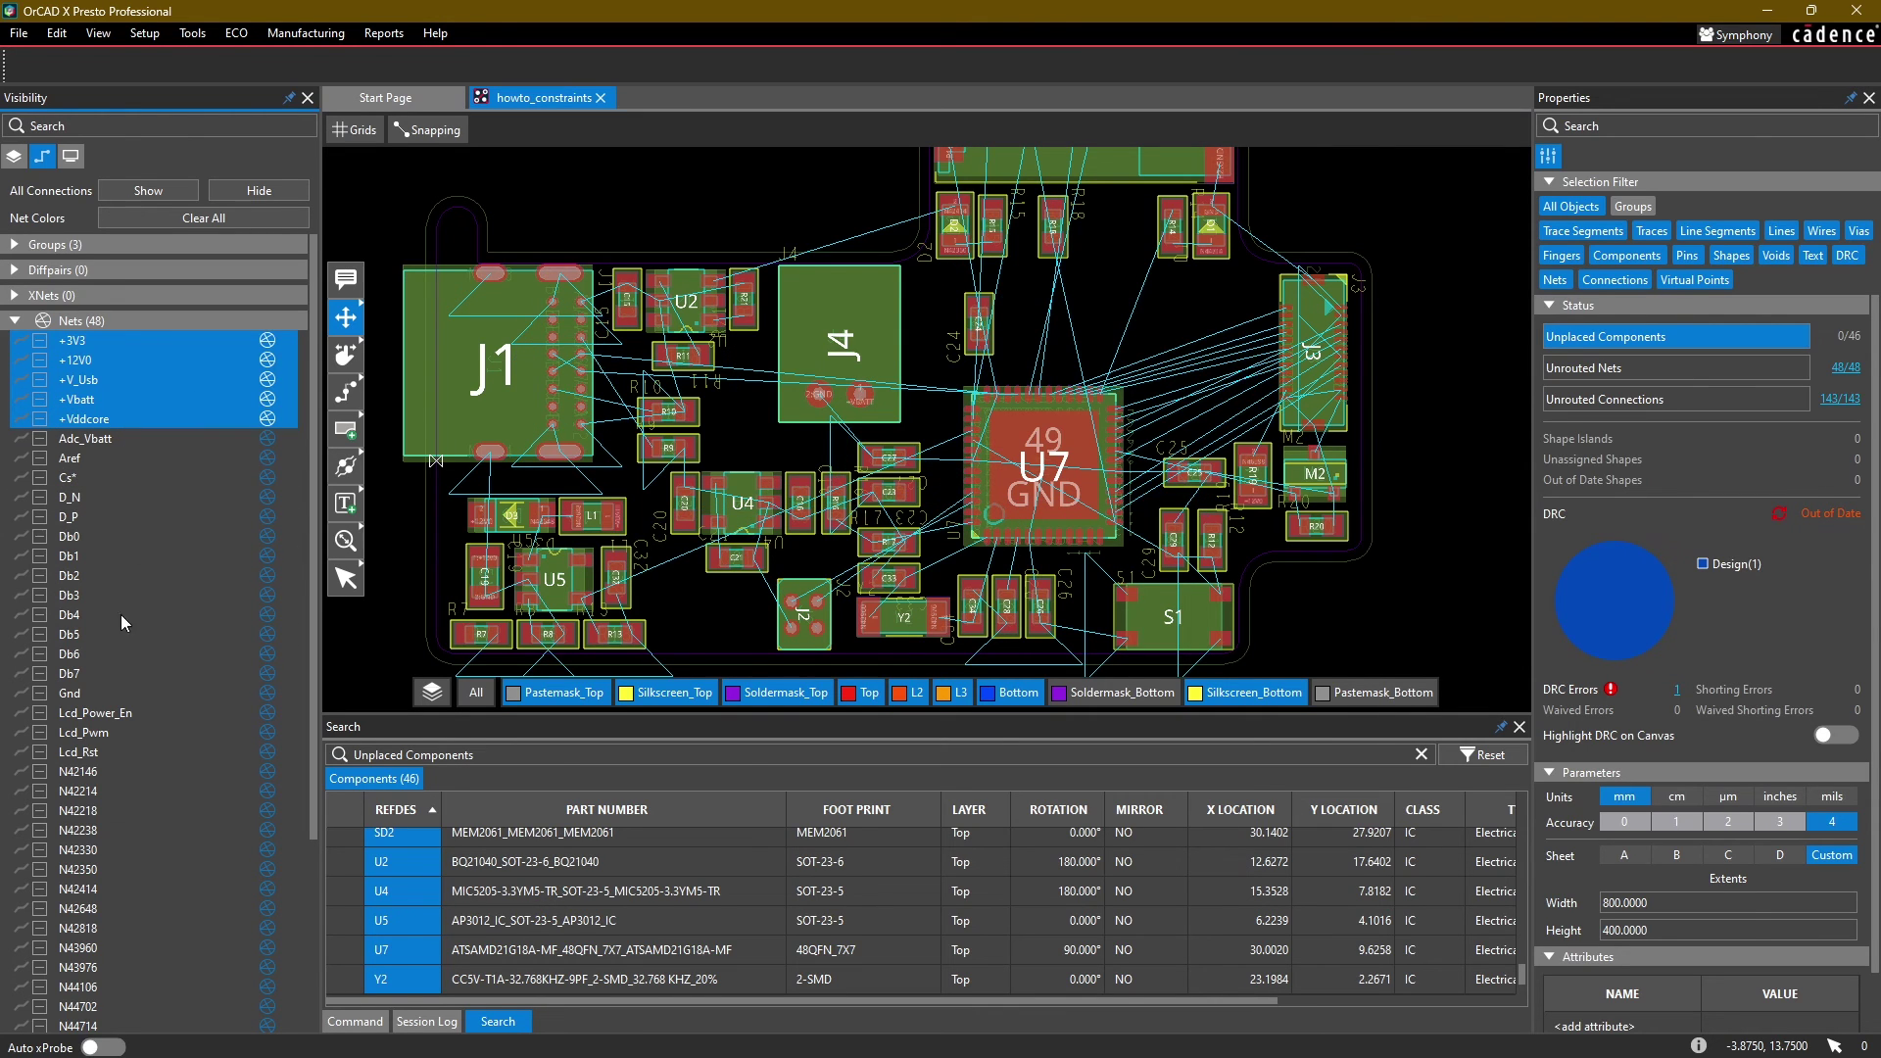
left_click(108, 700)
right_click(108, 696)
left_click(169, 774)
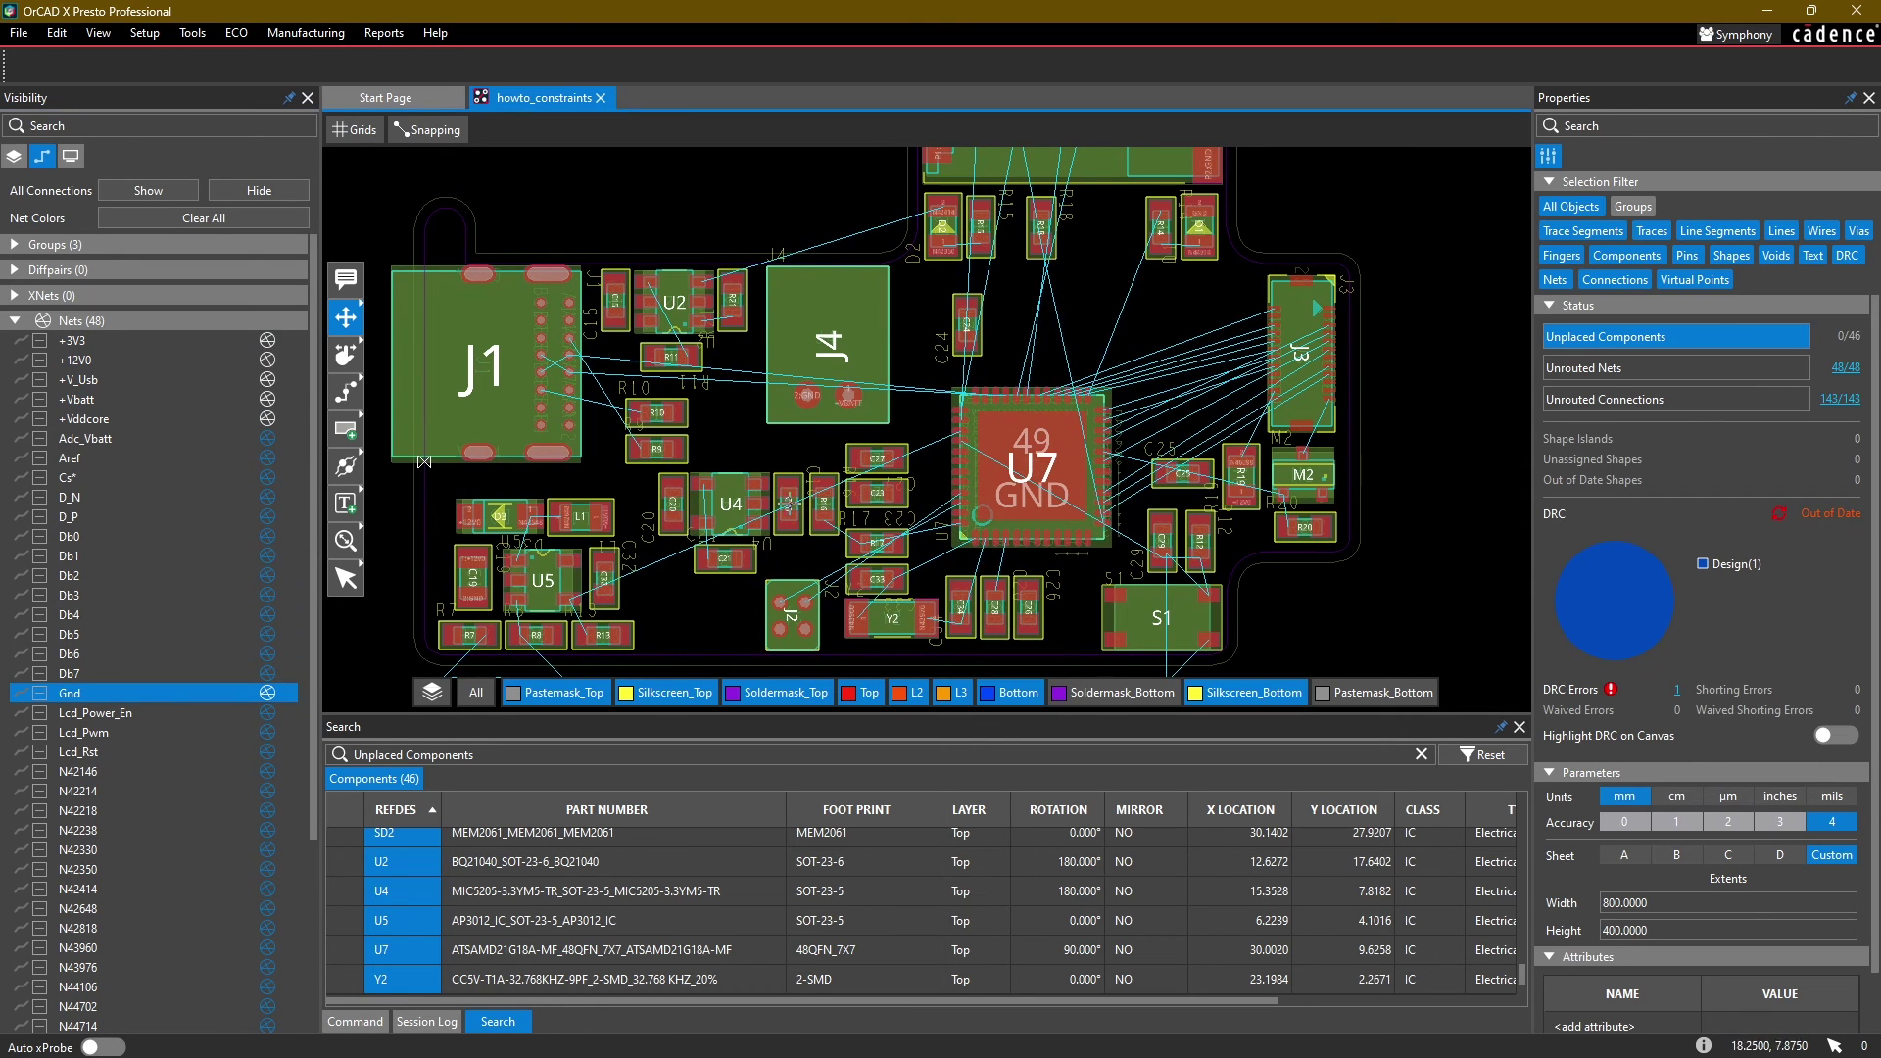
Step: Examine the remaining signal connections around U7, J3, U5, U4, U2 and SD2 to review the component placement
middle_click_drag(901, 294, 878, 356)
middle_click_drag(917, 415, 723, 296)
scroll(1002, 333, "up", 1)
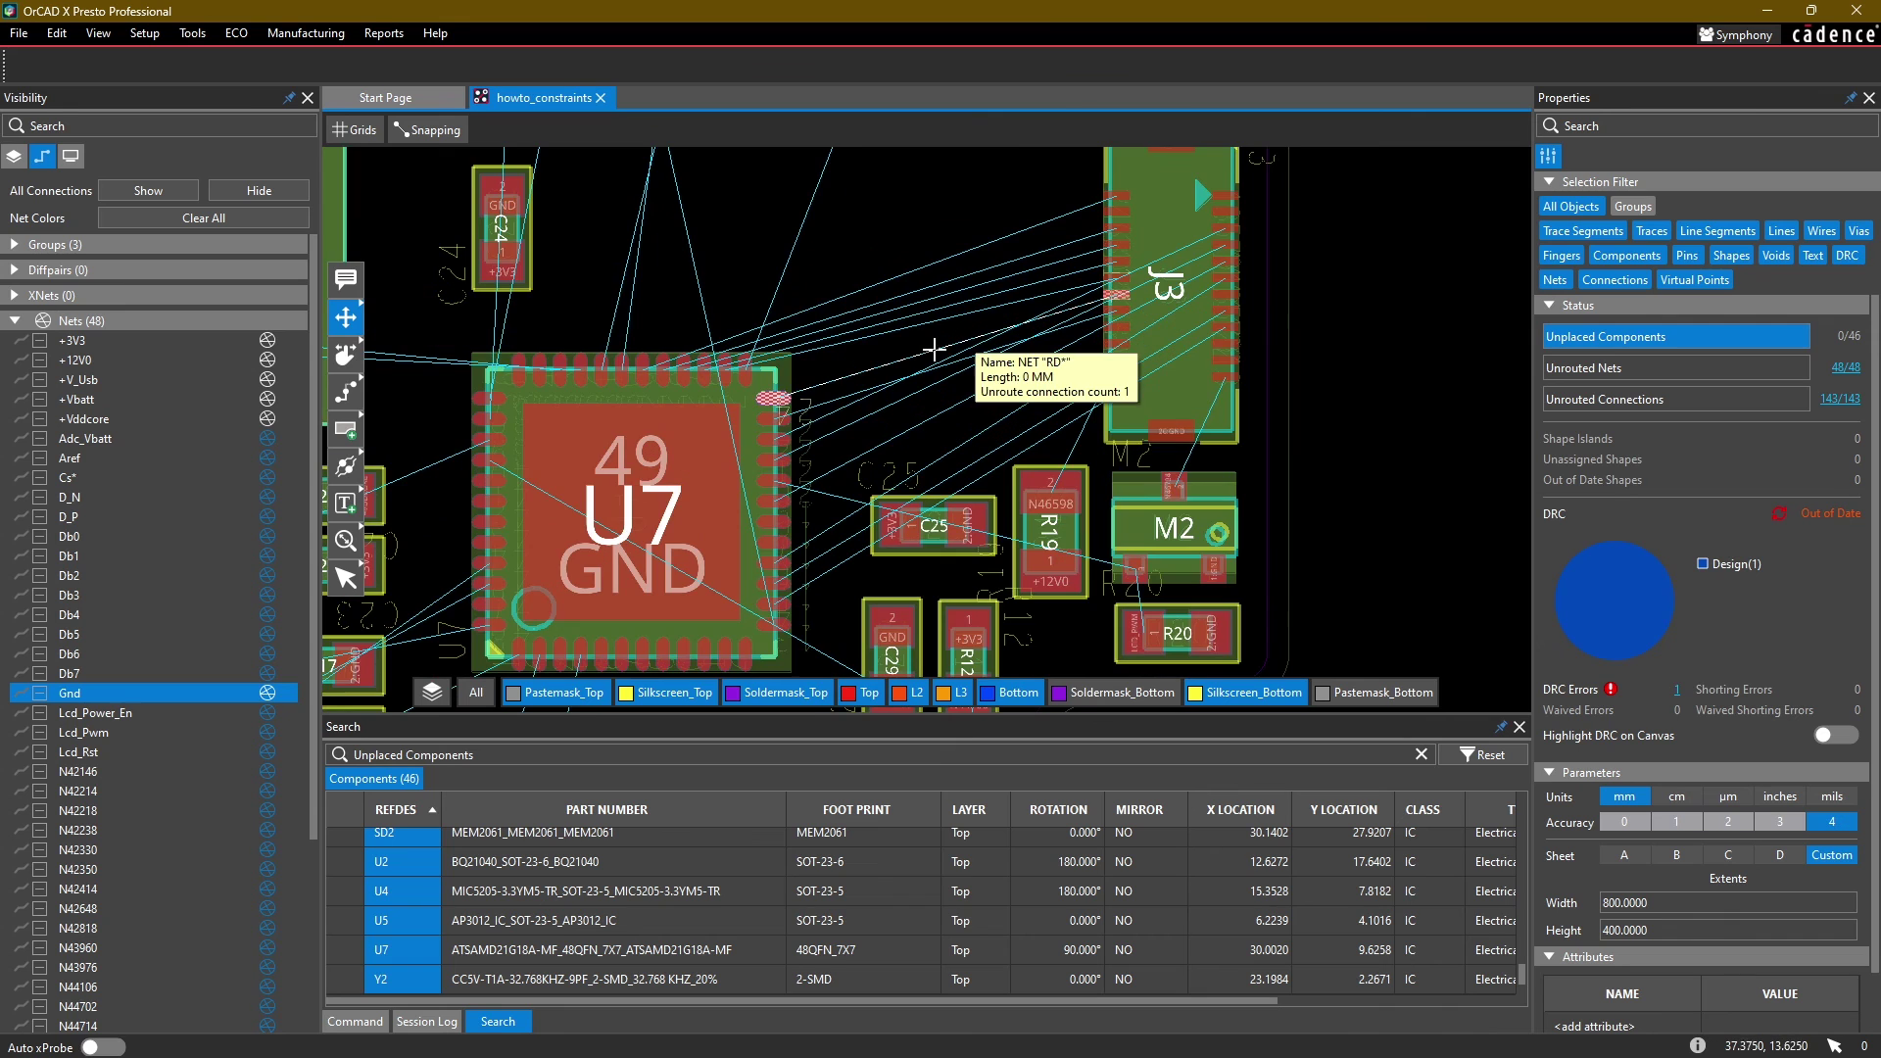
middle_click_drag(911, 333, 910, 266)
middle_click_drag(1012, 606, 1045, 357)
middle_click_drag(725, 456, 1051, 471)
middle_click_drag(772, 425, 1302, 458)
middle_click_drag(654, 521, 793, 562)
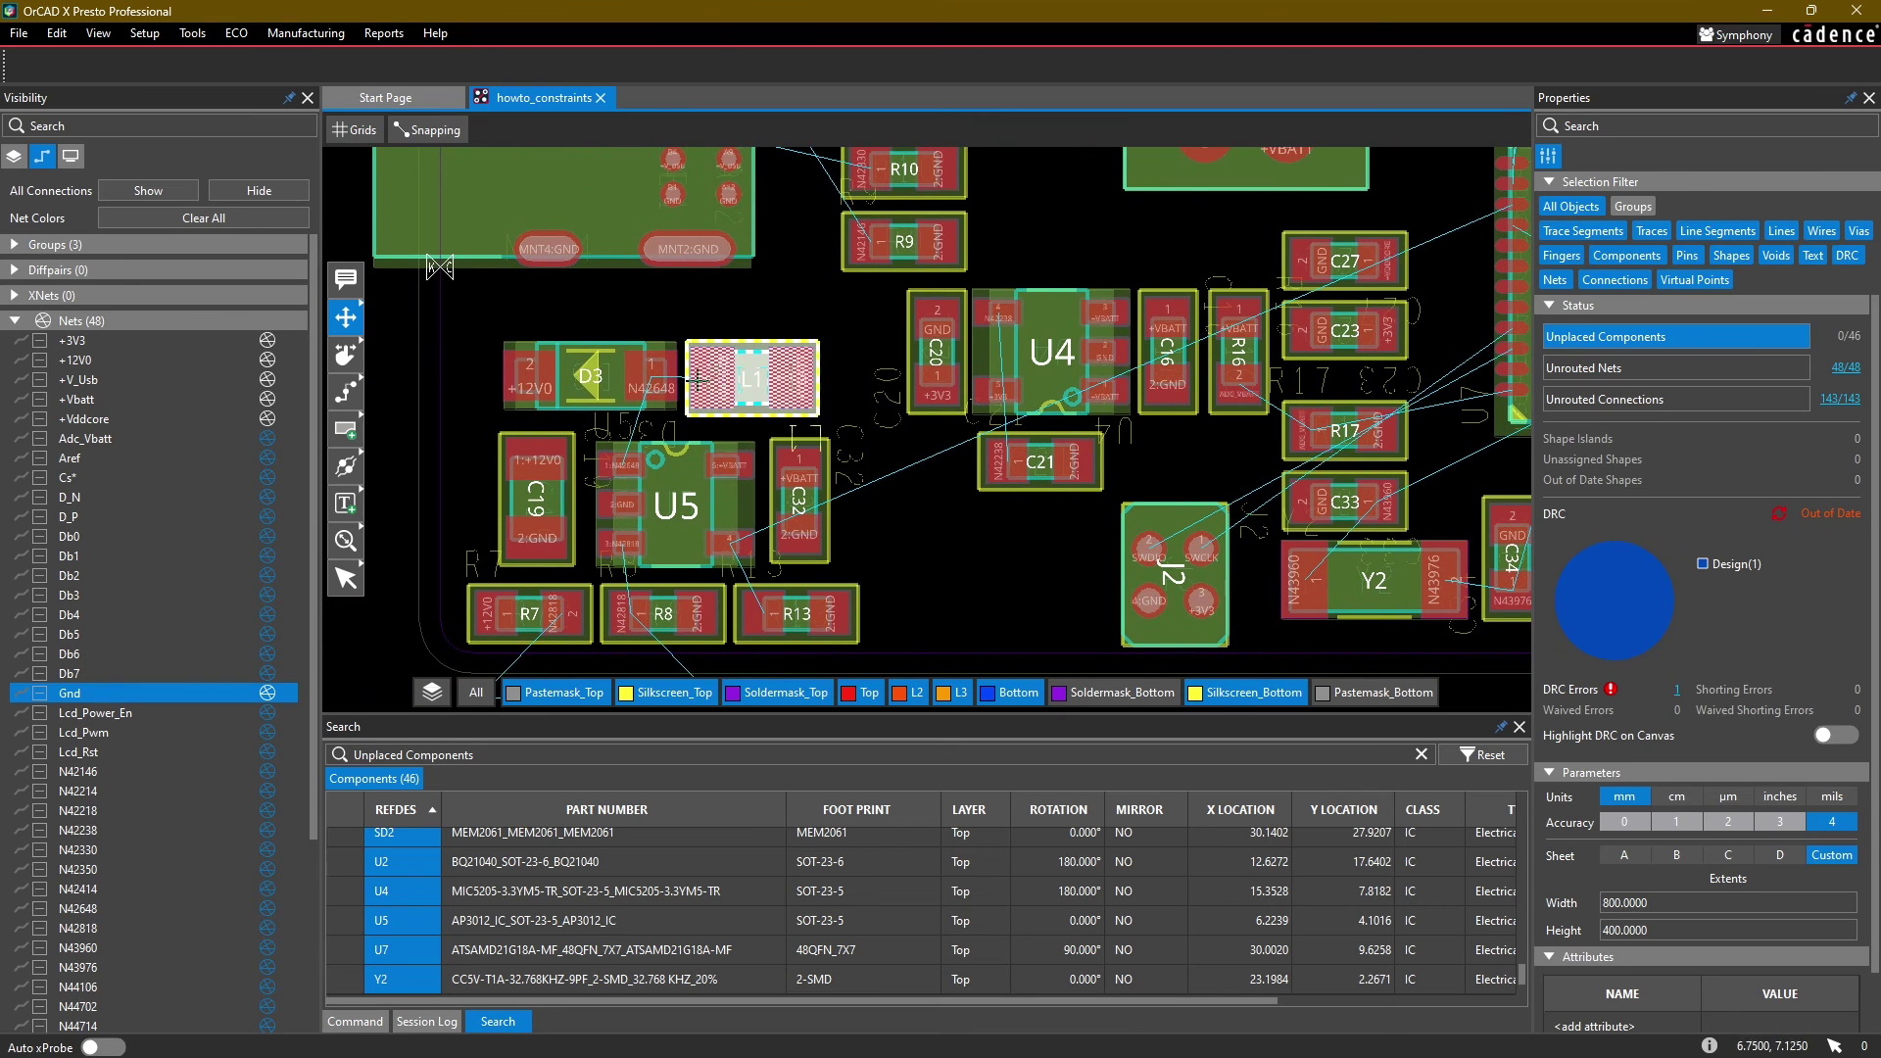
middle_click_drag(778, 383, 621, 530)
middle_click_drag(885, 329, 883, 464)
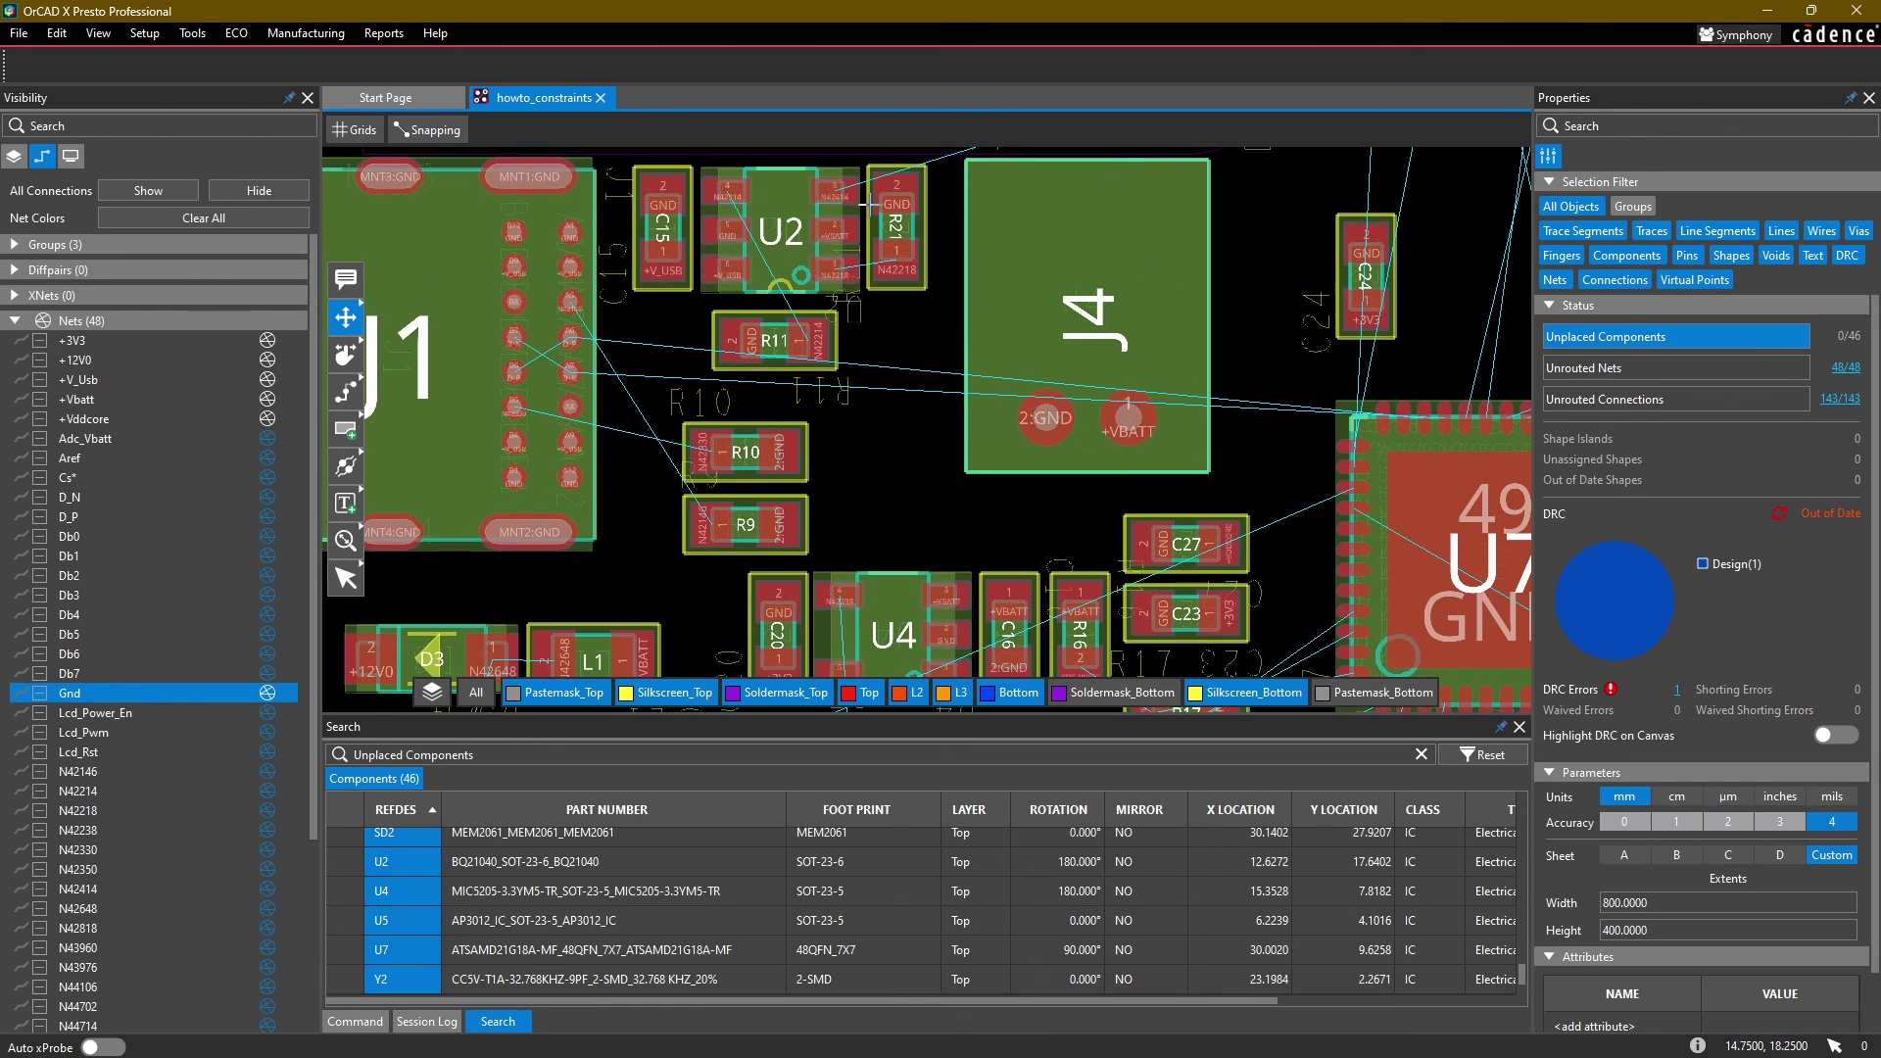
middle_click_drag(876, 331, 775, 469)
scroll(906, 414, "down", 2)
middle_click_drag(1170, 400, 968, 424)
scroll(1073, 268, "down", 4)
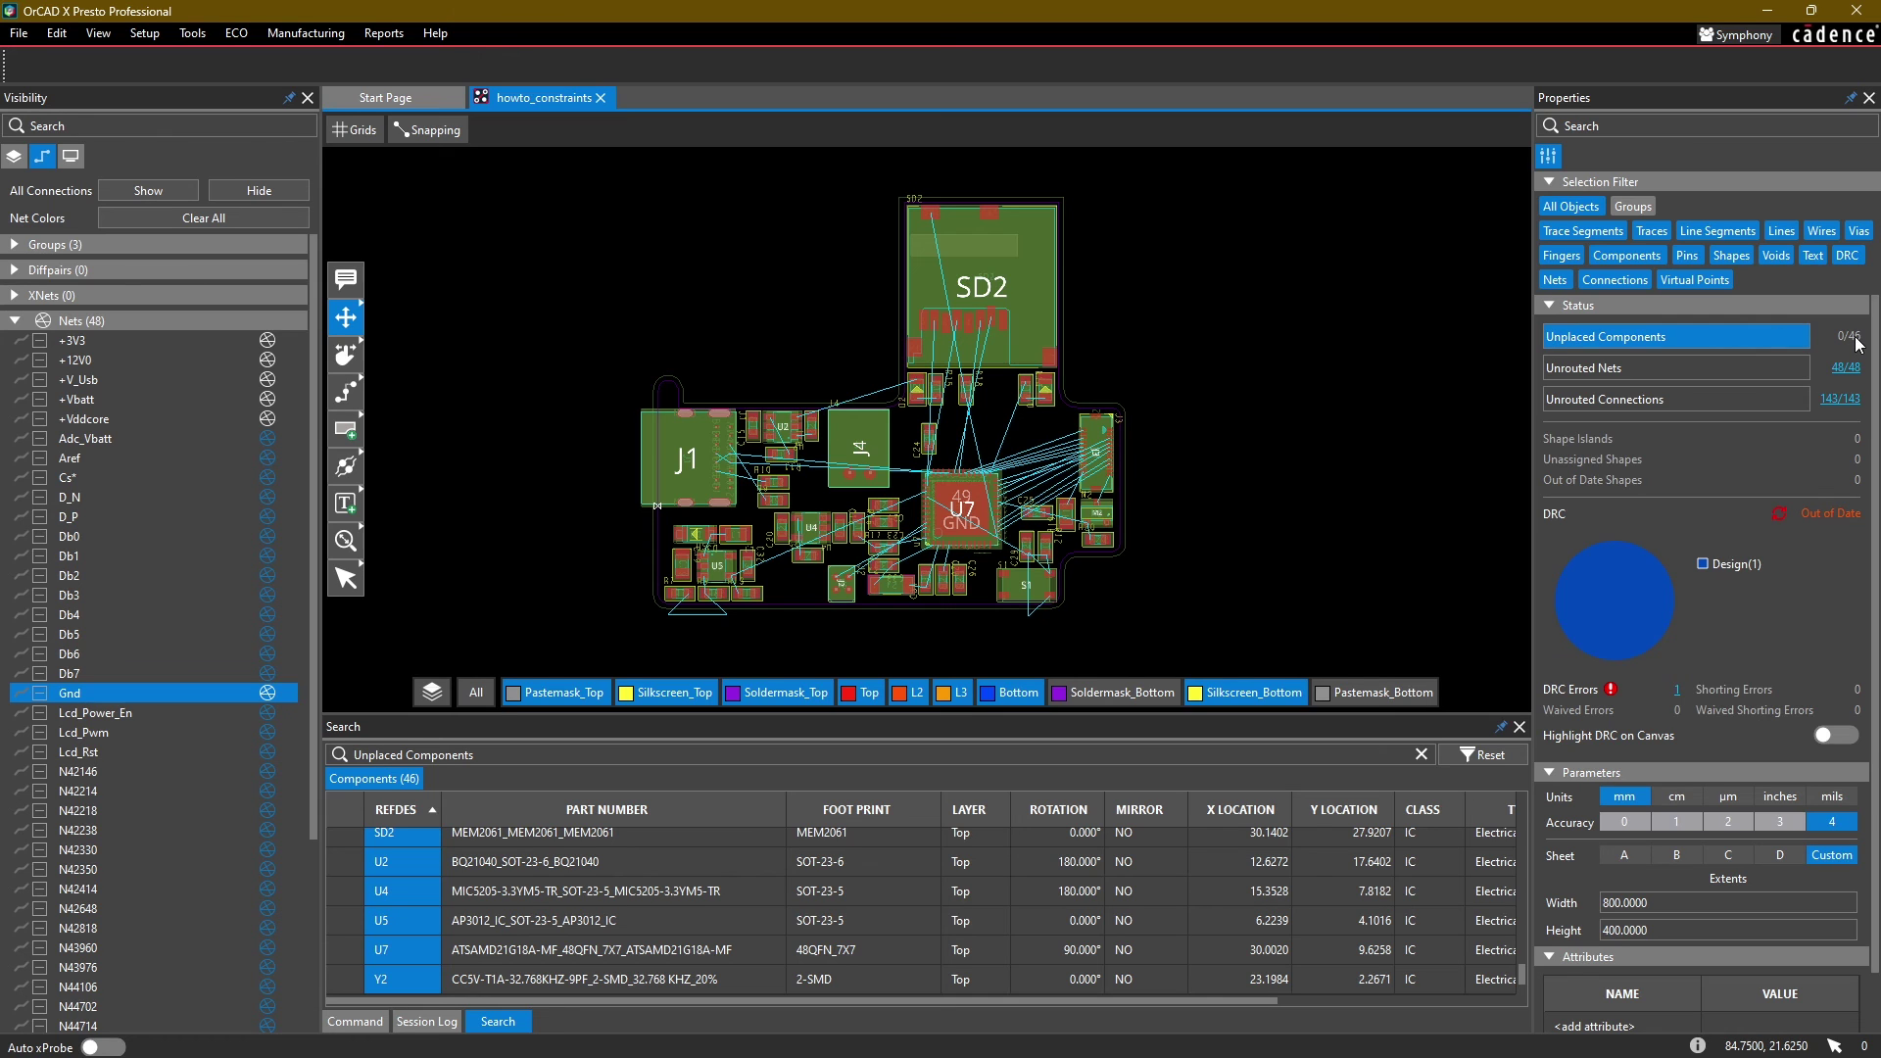
scroll(1018, 480, "up", 4)
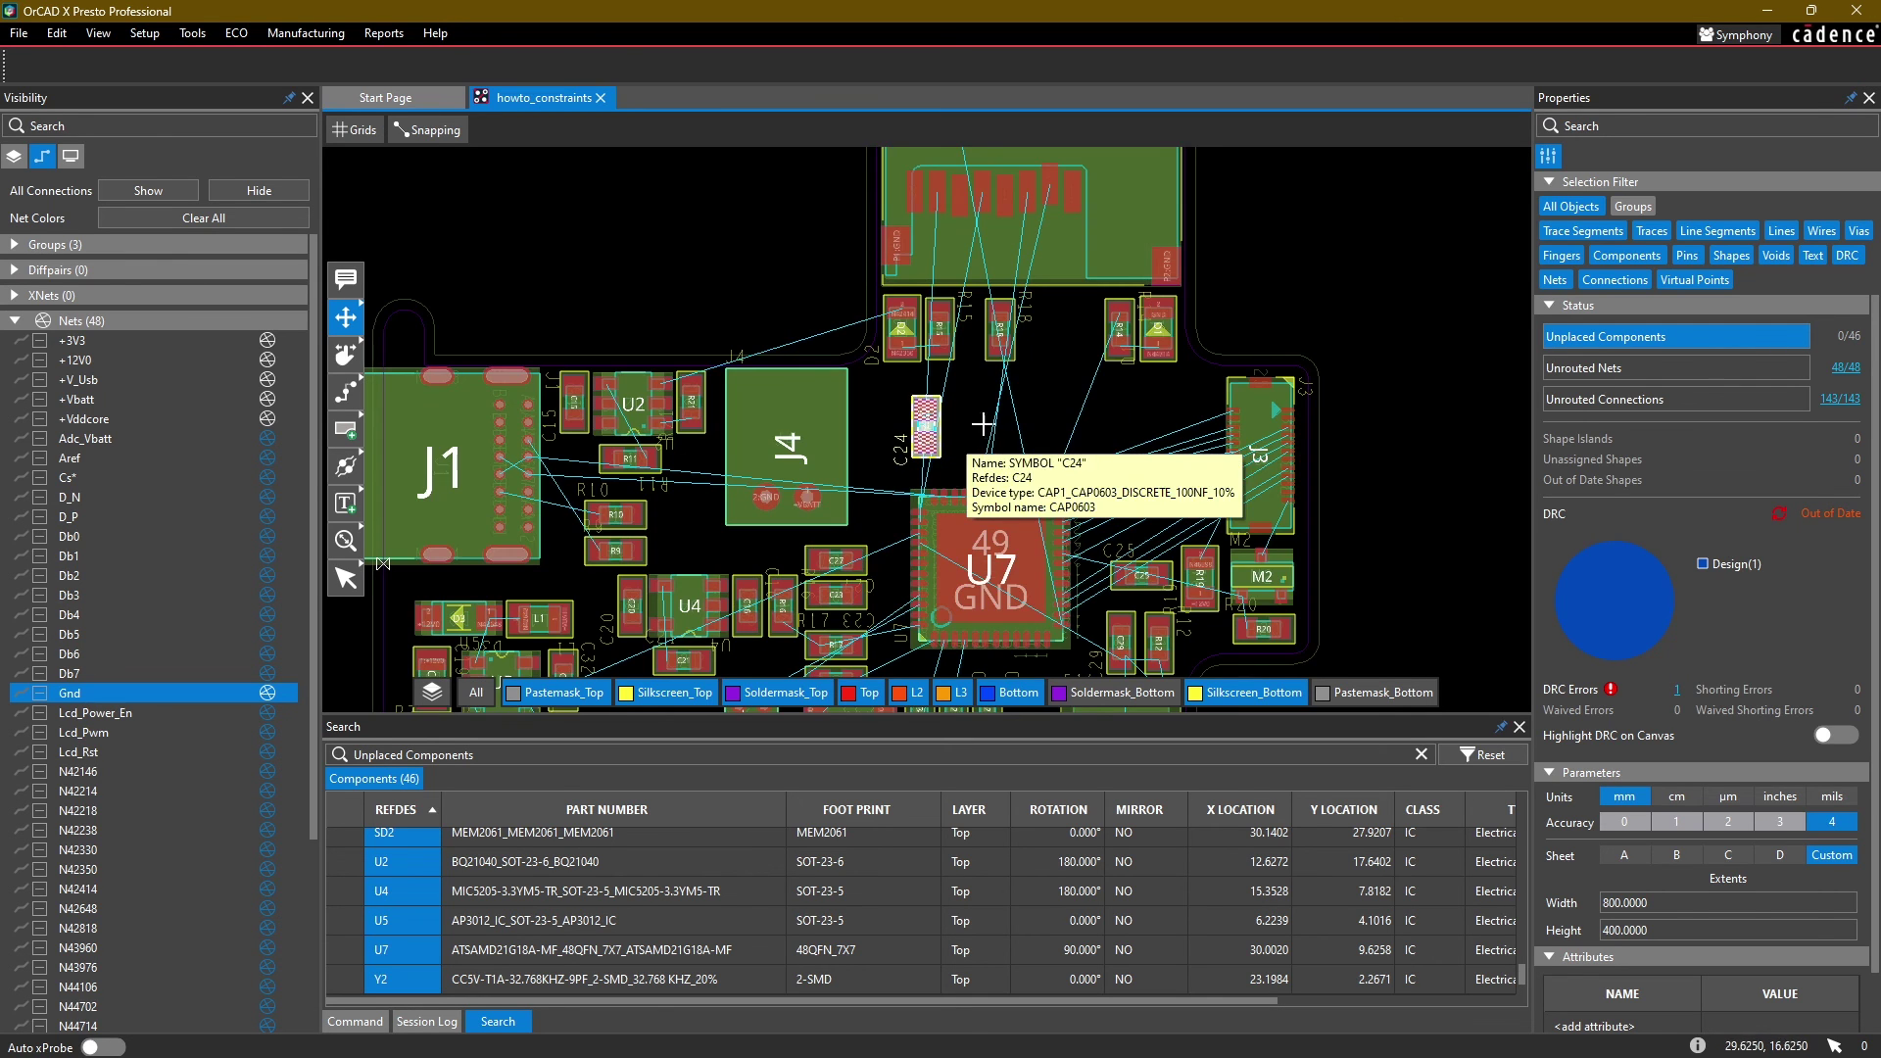
middle_click_drag(1022, 395, 1043, 386)
Step: Show the board in 3D with the component models only, turning off the Place bodies, and inspect the placement
left_click(71, 156)
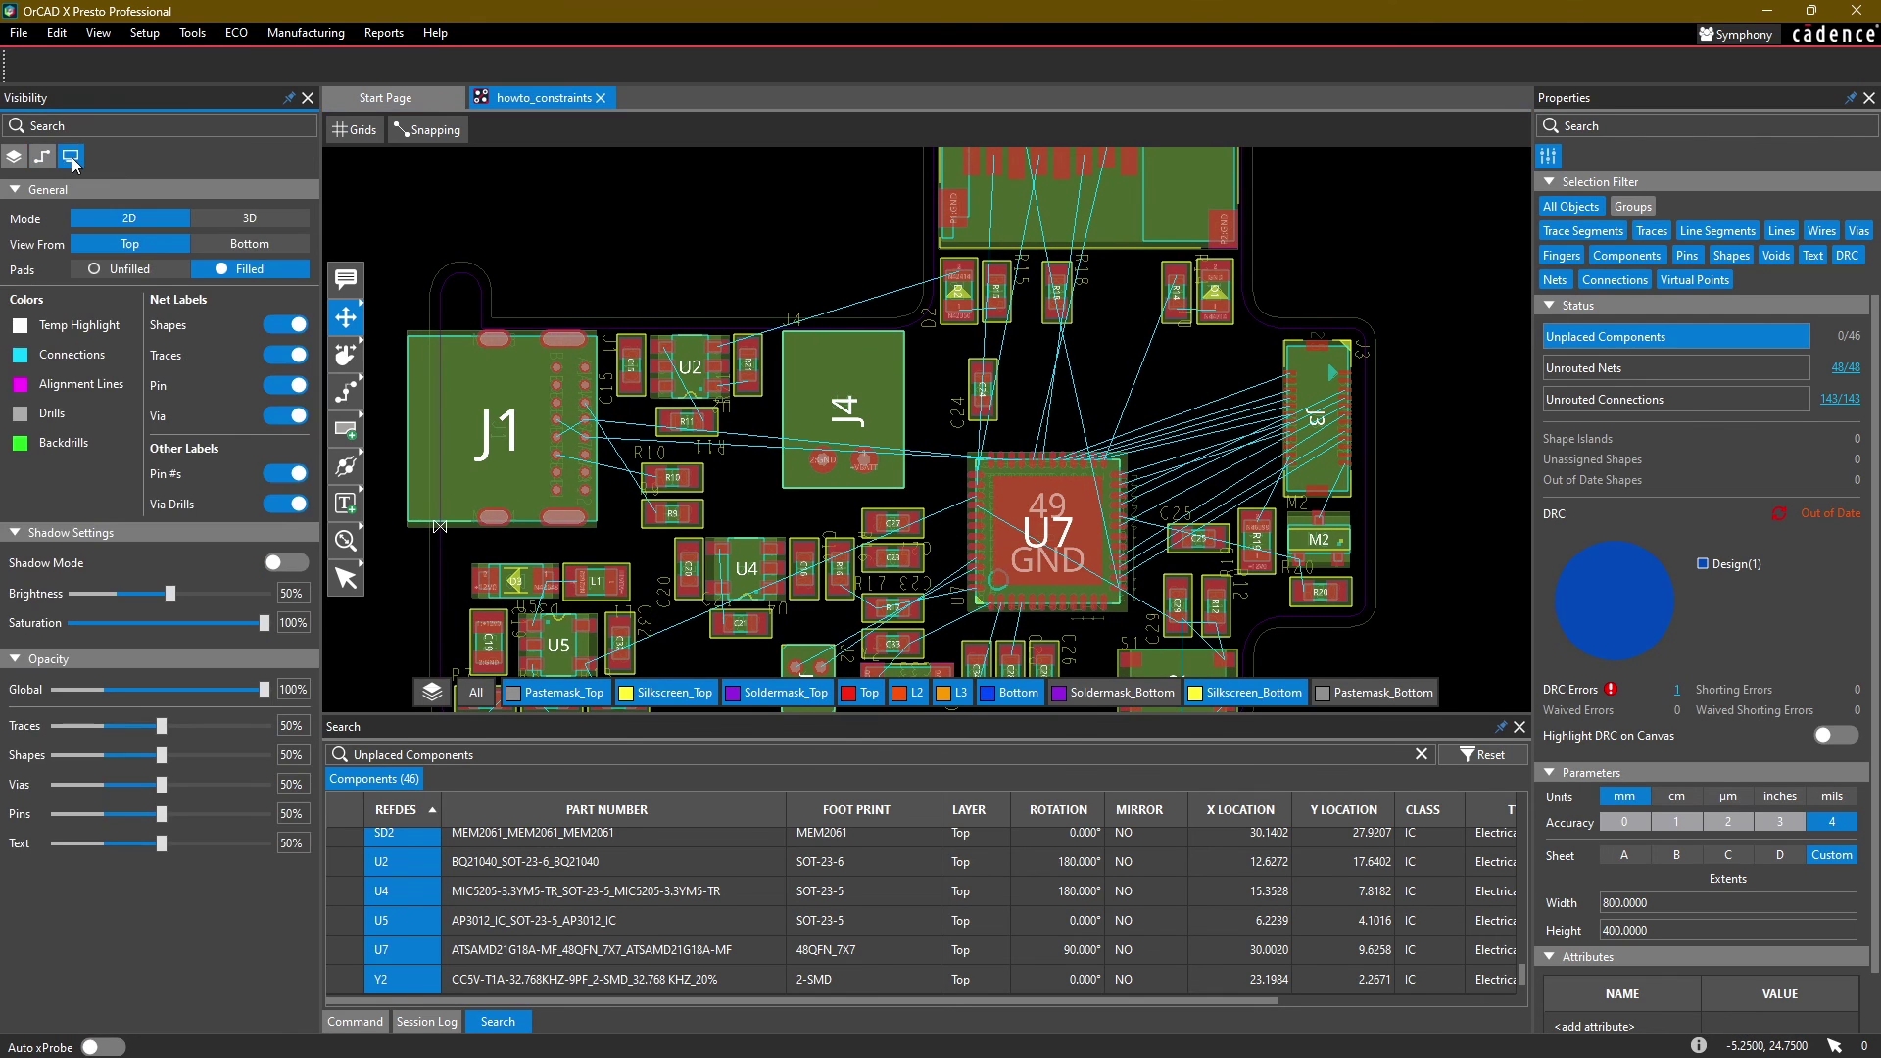
left_click(238, 215)
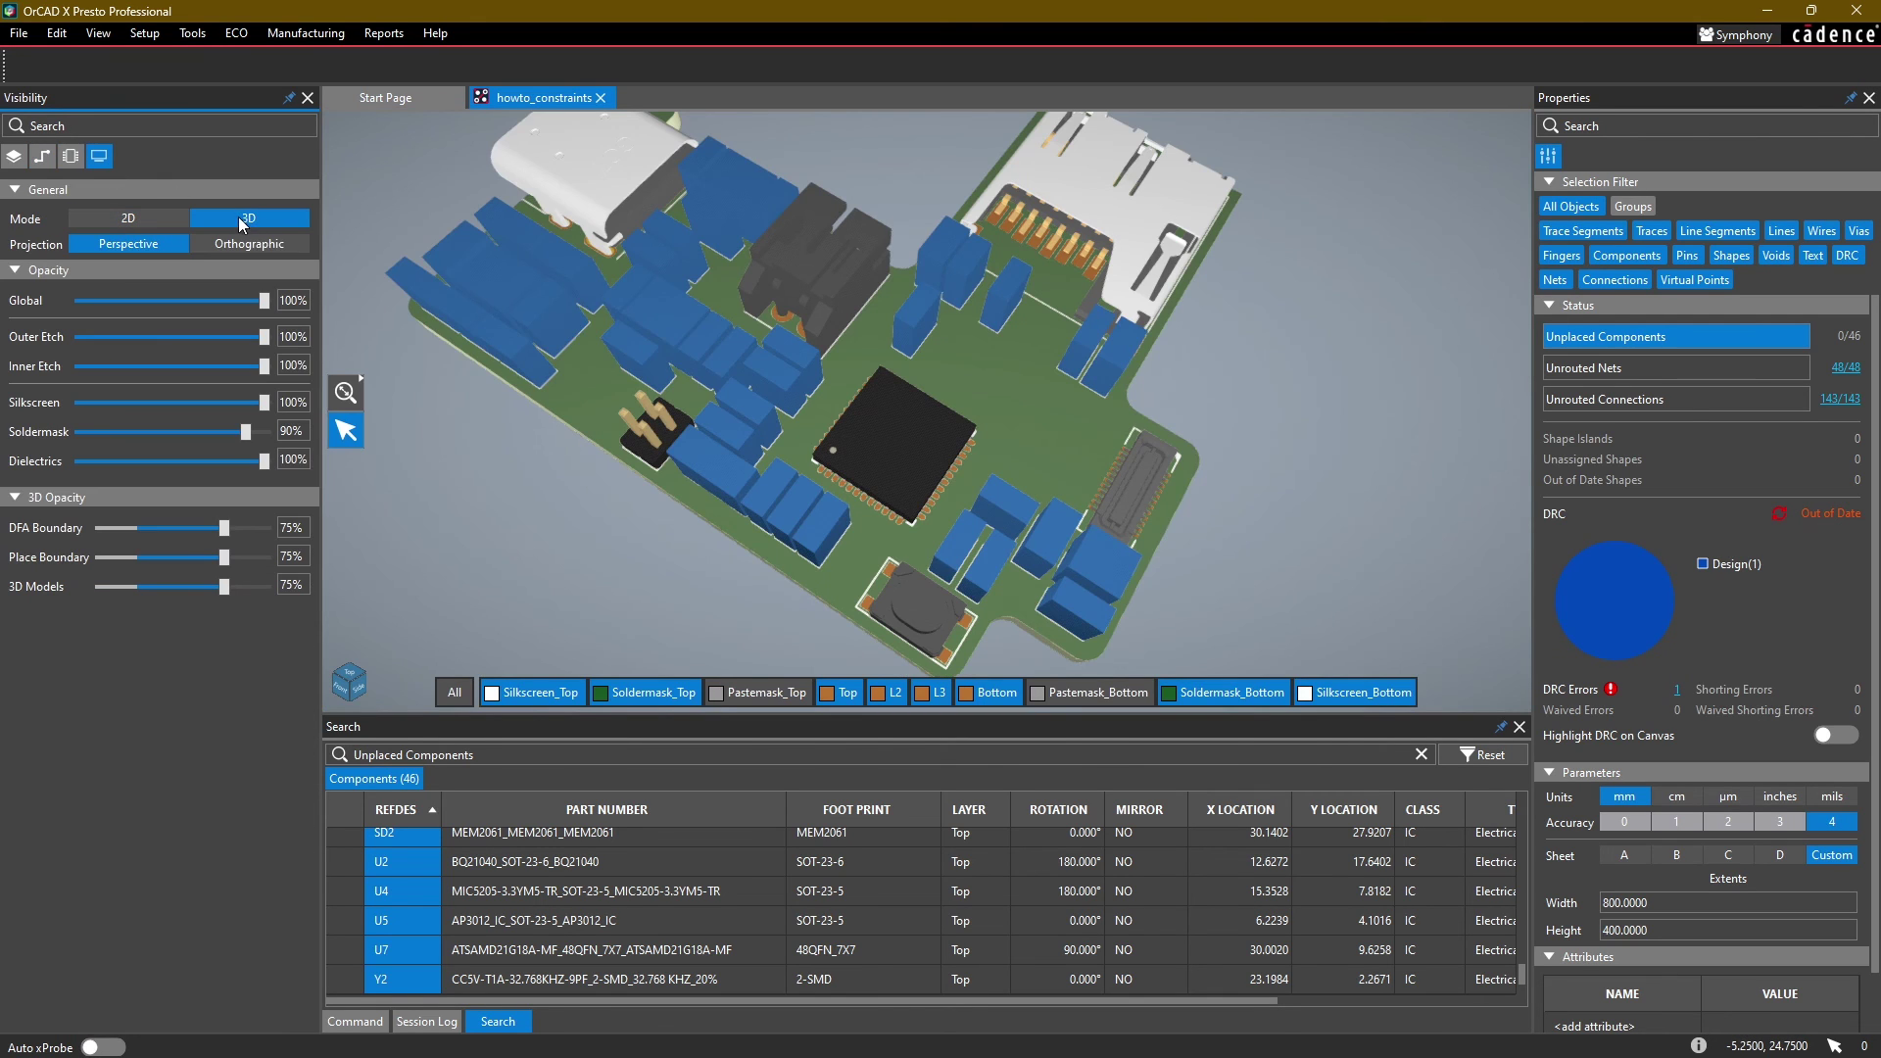
left_click(70, 159)
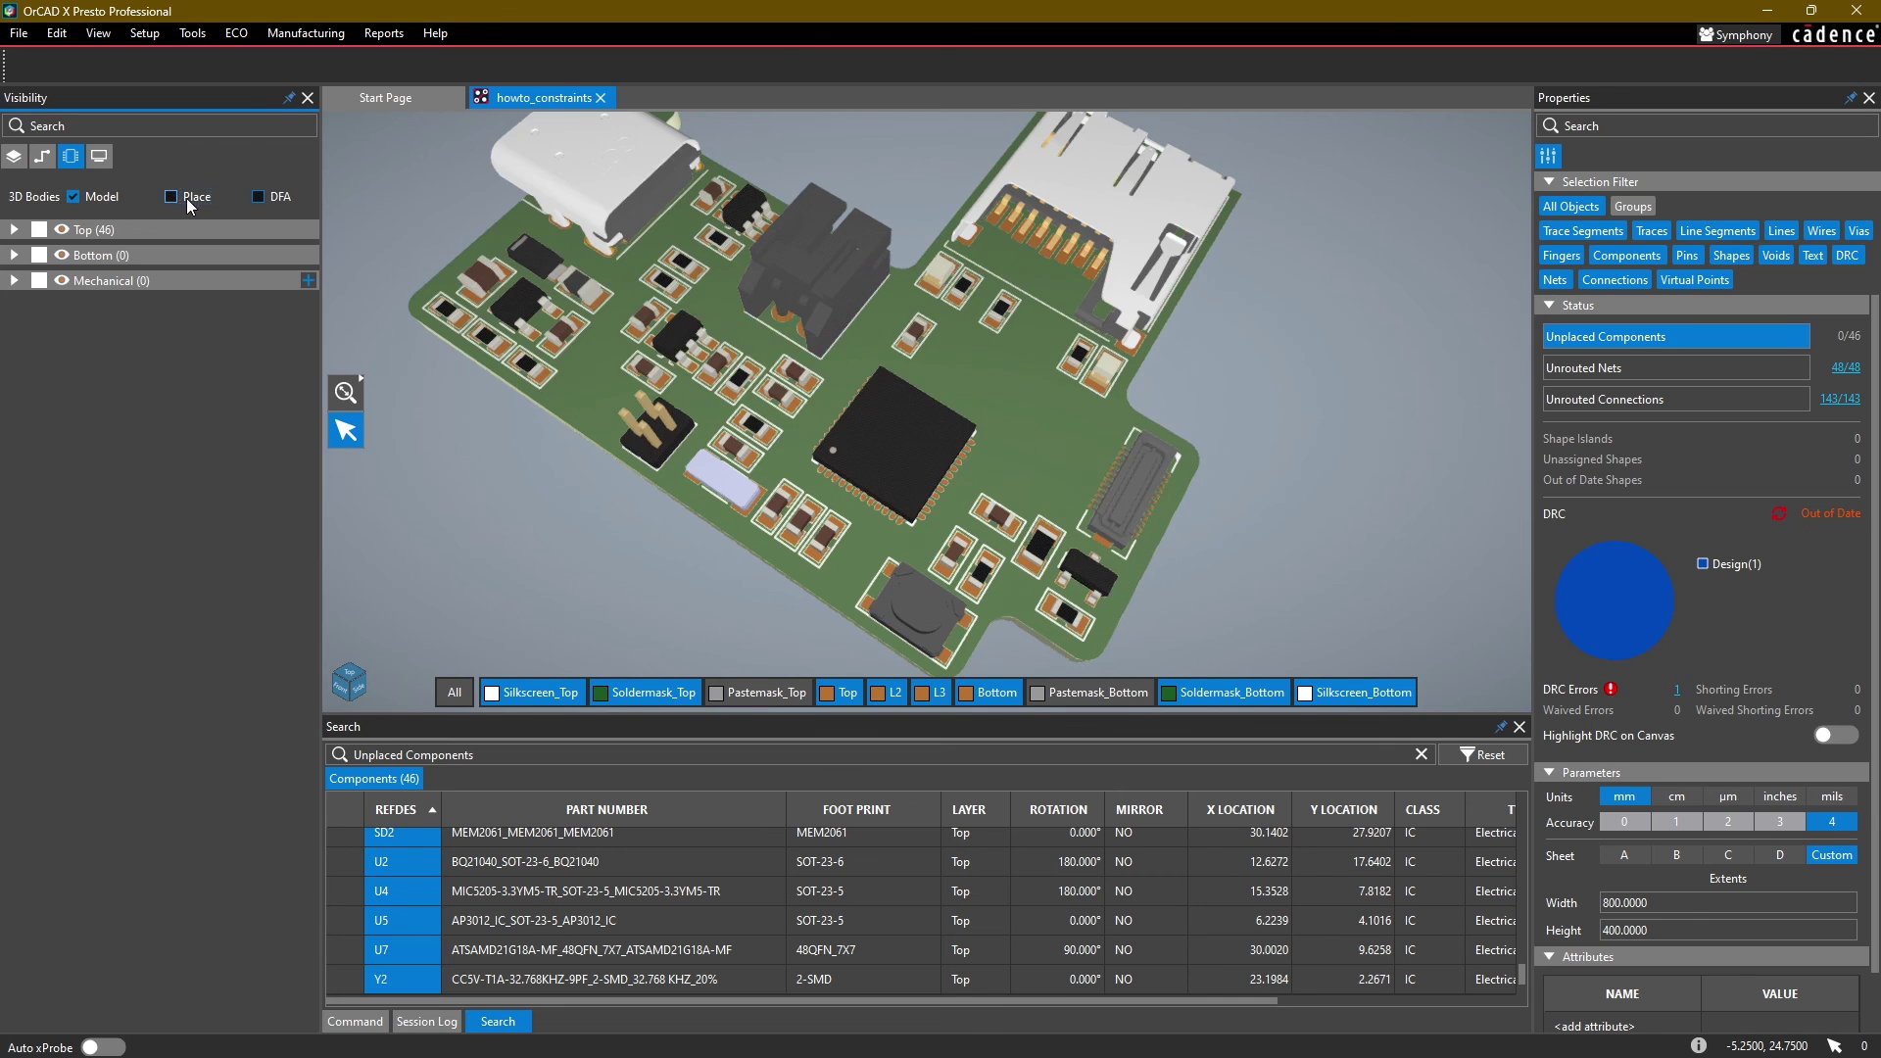
middle_click_drag(811, 366, 903, 413, "shift")
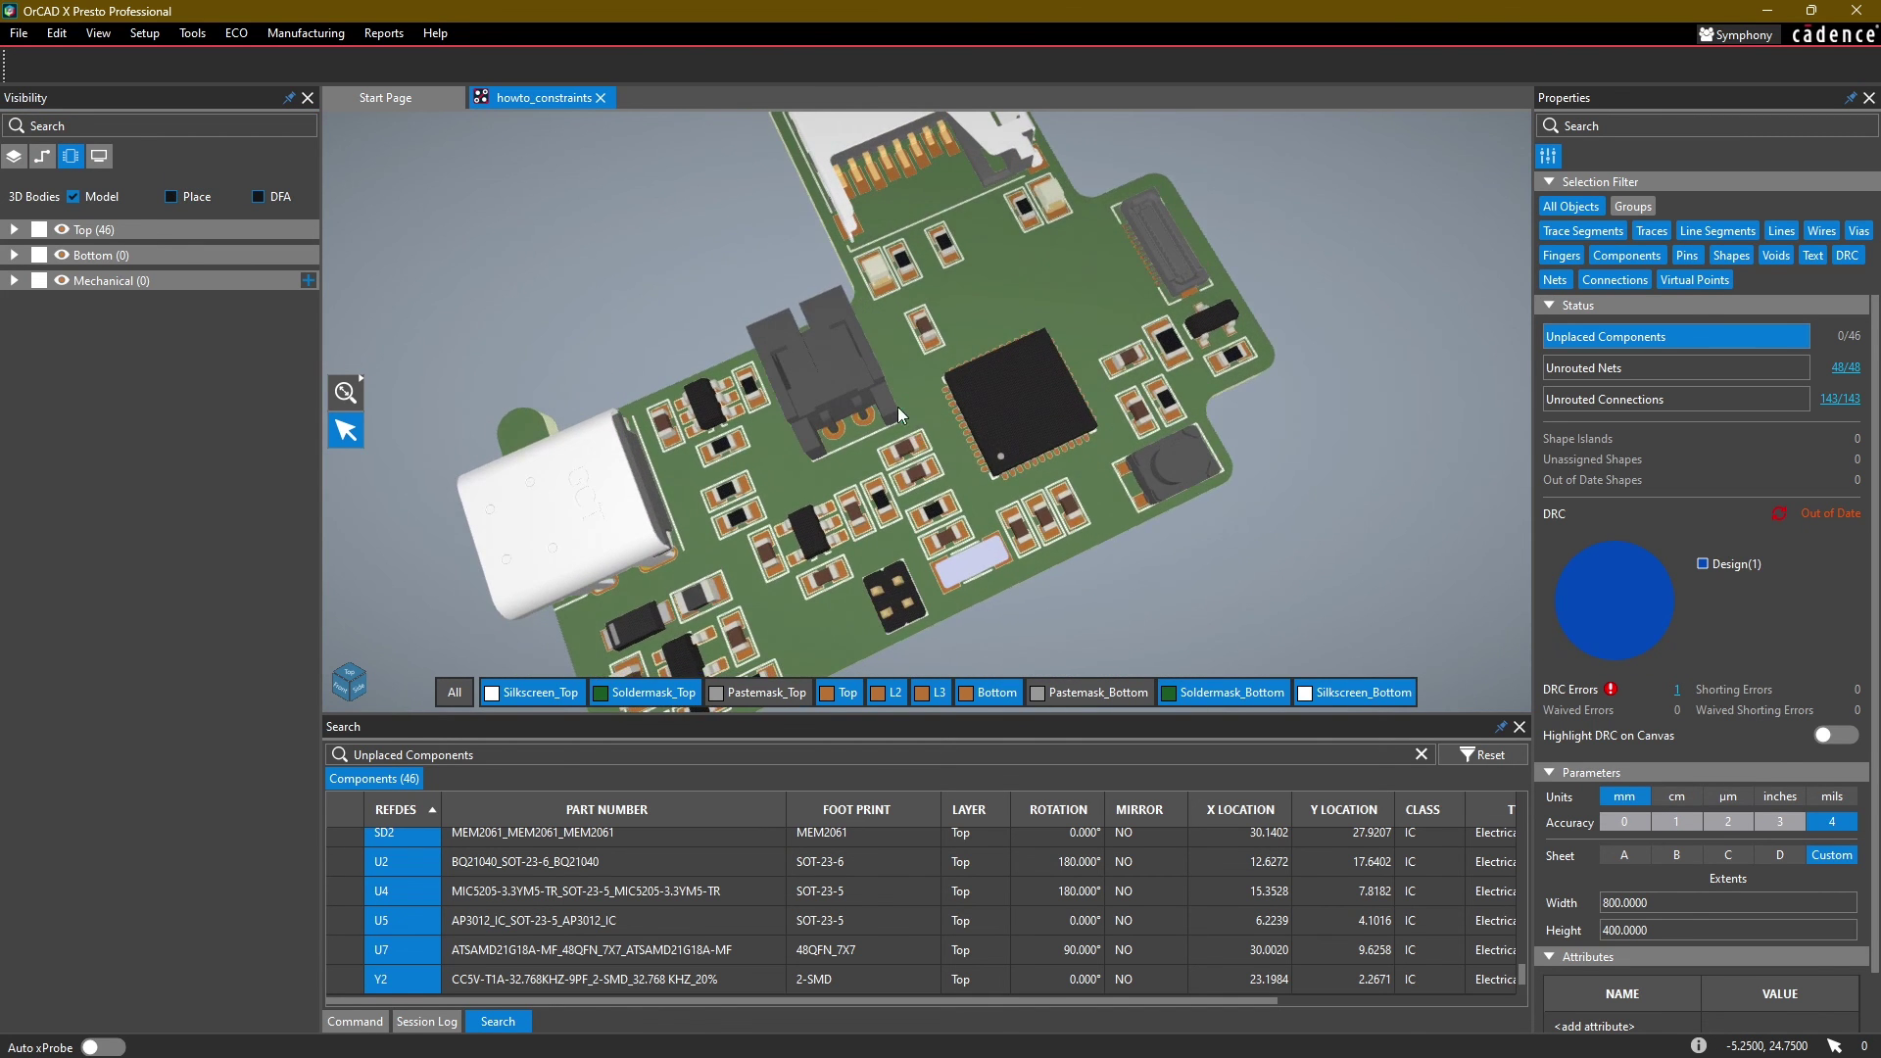
scroll(904, 414, "down", 2)
middle_click_drag(860, 297, 884, 338)
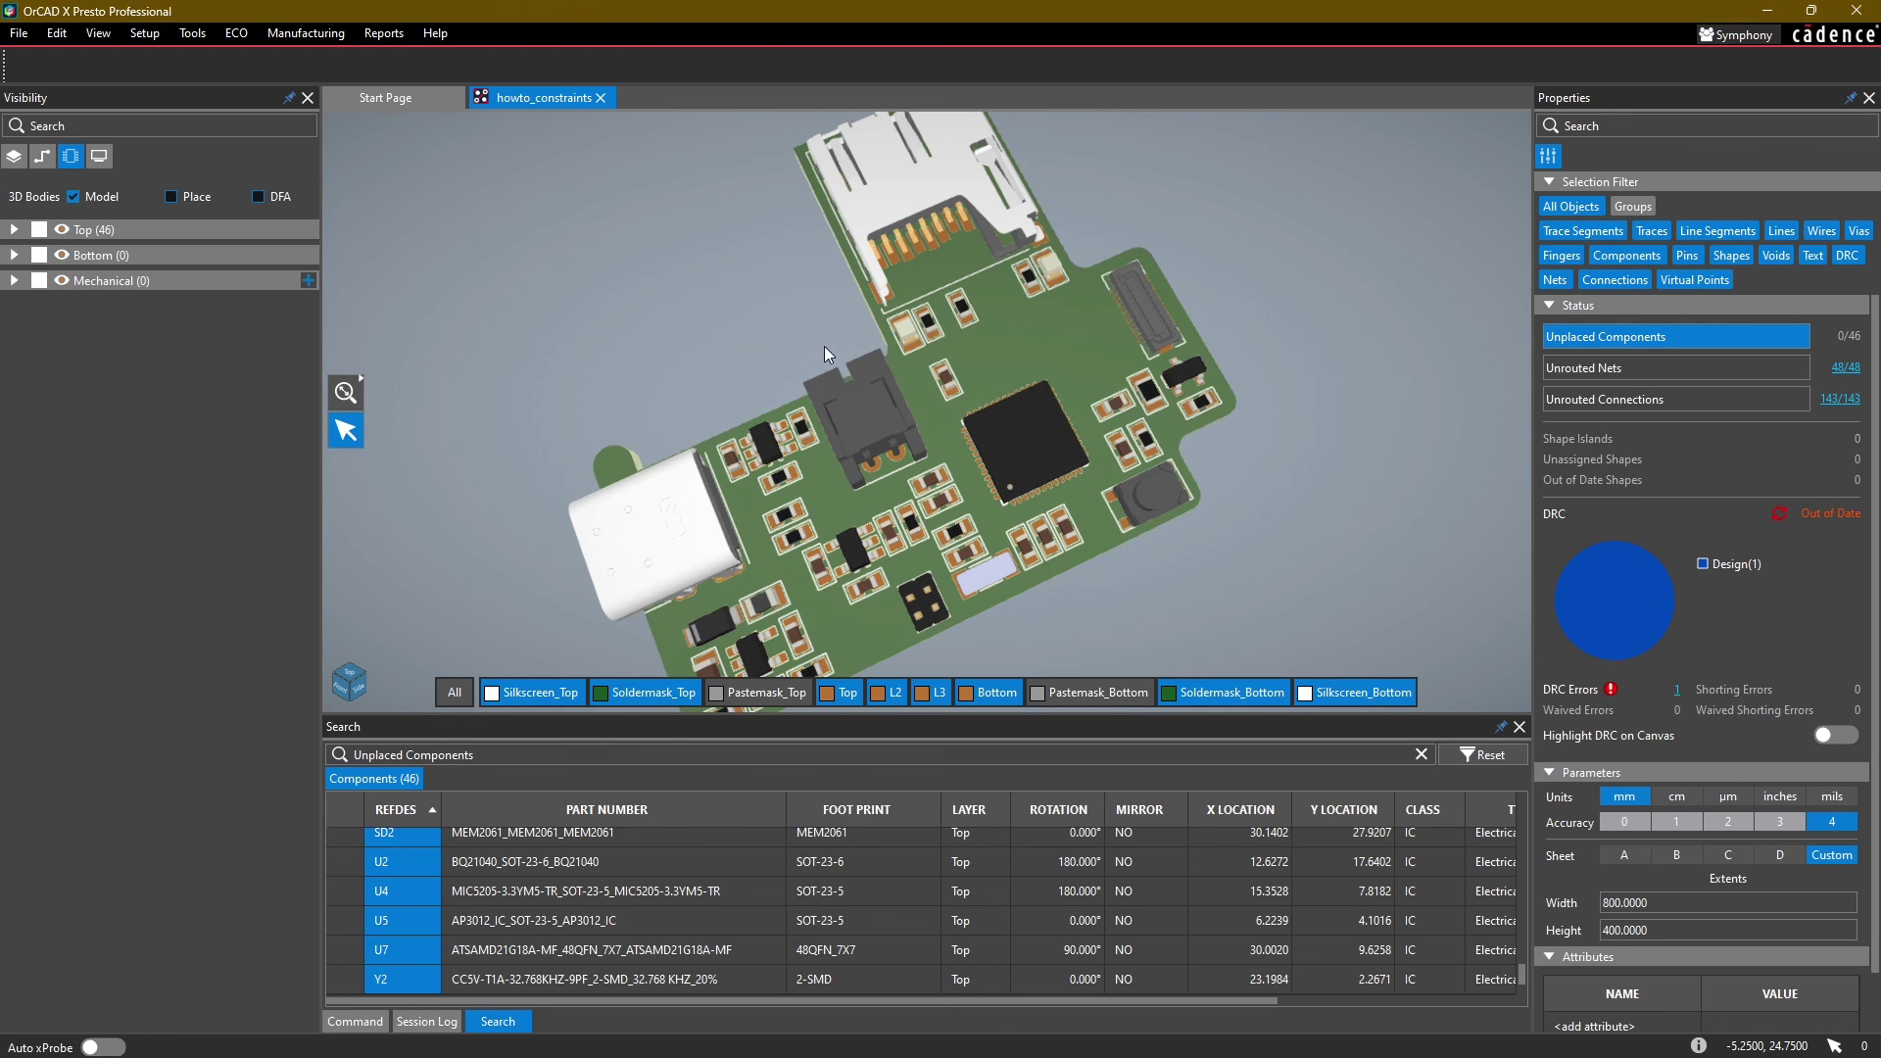
mouse_move(754, 340)
middle_mouse_down()
mouse_move(725, 353)
mouse_move(747, 337)
middle_mouse_up()
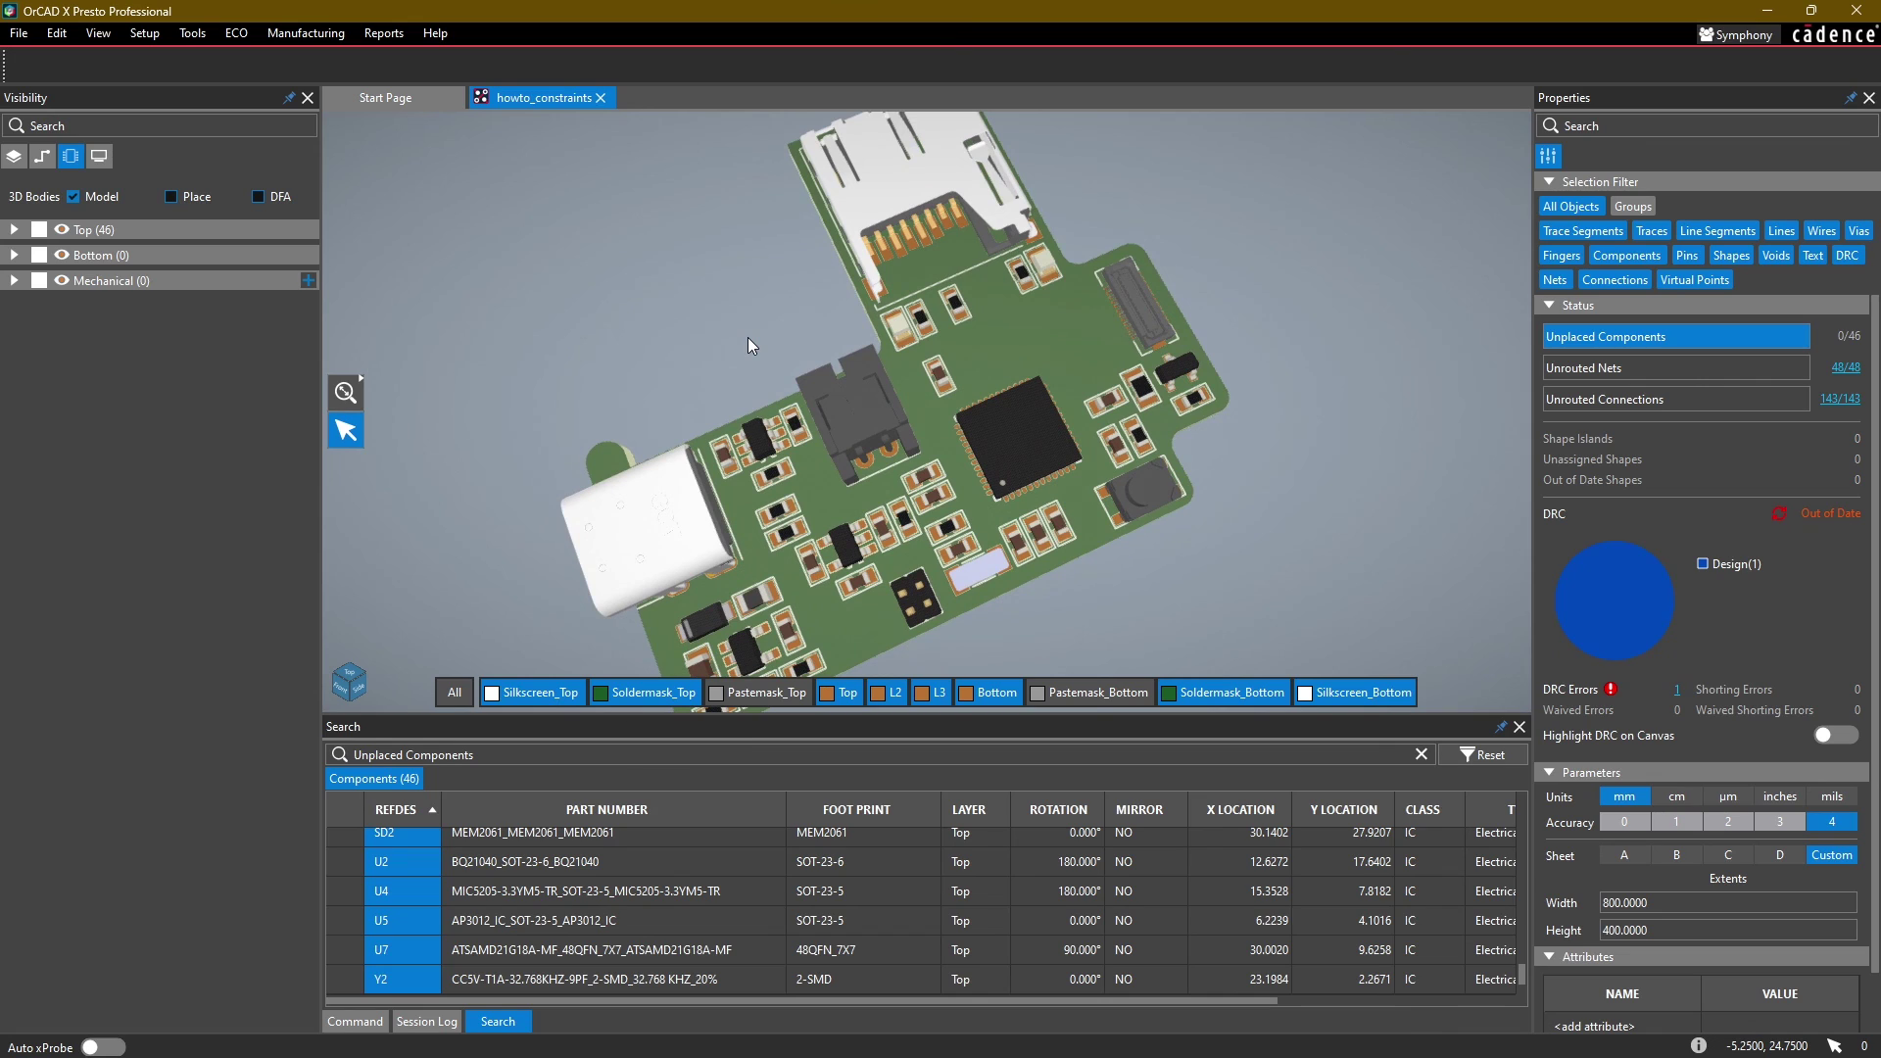